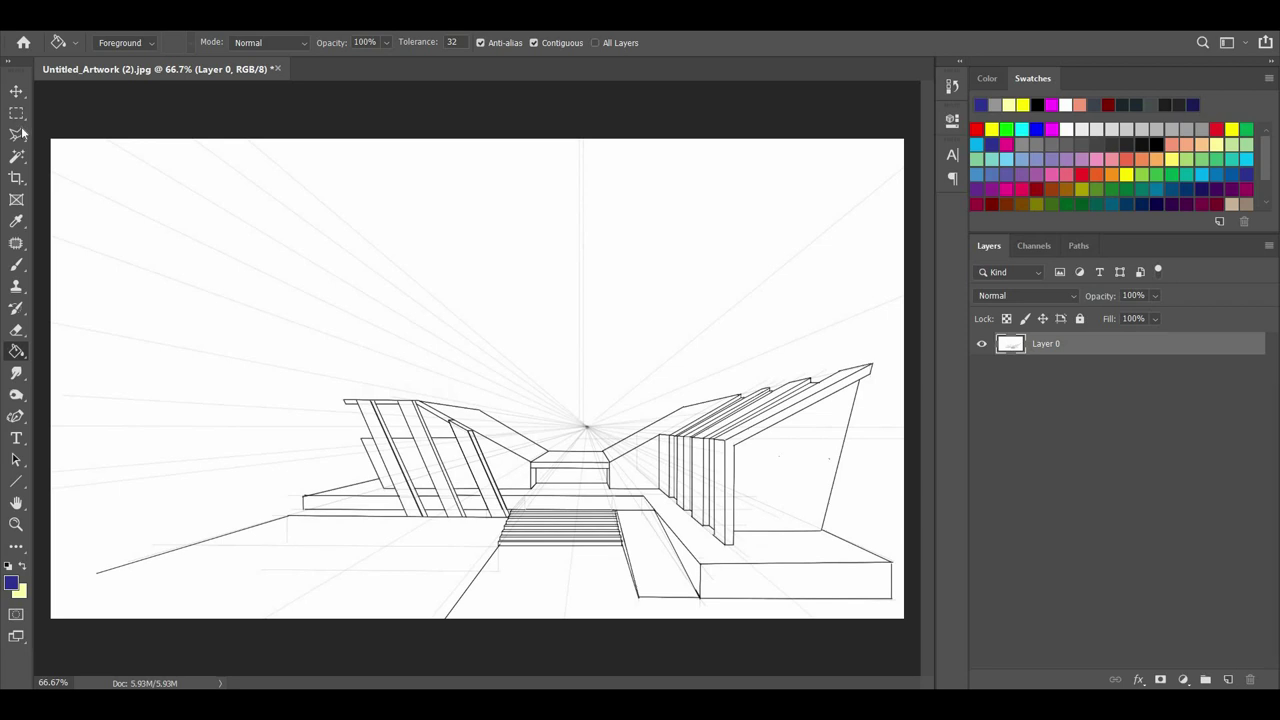
{"action": "key", "text": "l"}
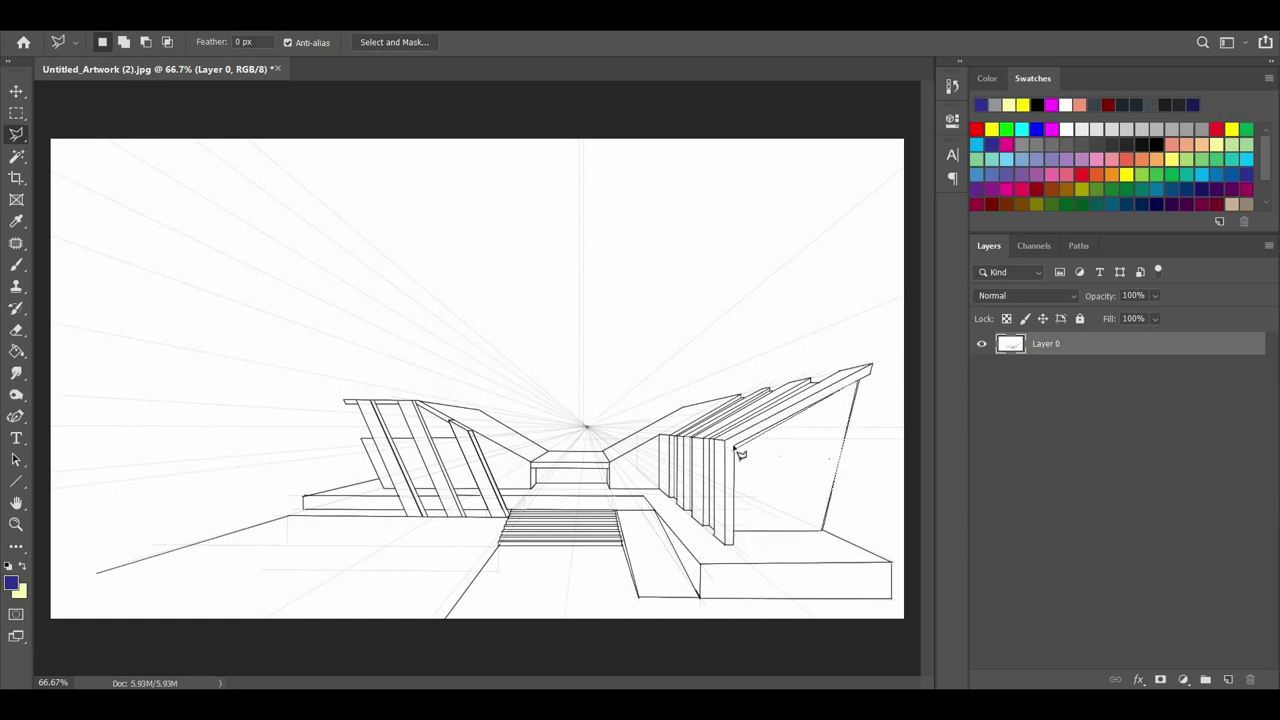
{"action": "key", "text": "Return"}
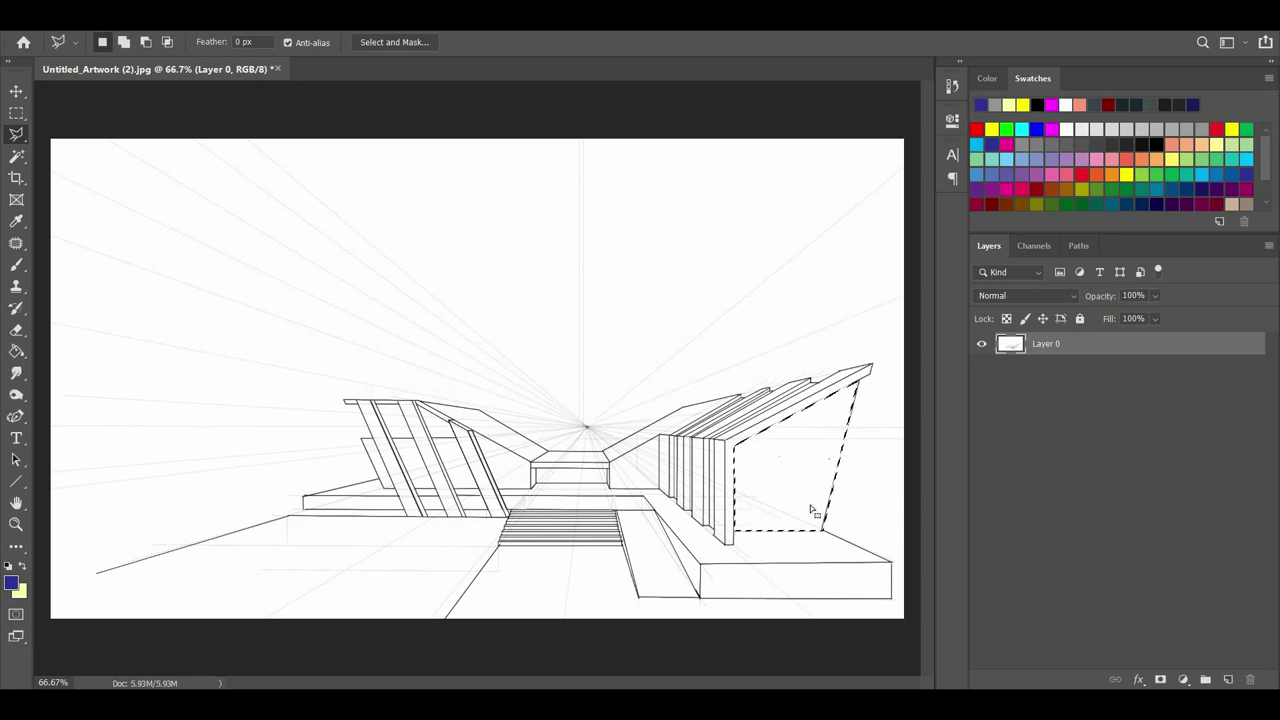
{"action": "key", "text": "ctrl+d"}
Add a new layer and select the large glass panel of the right wing with the Polygonal Lasso.
{"action": "left_click", "coordinate": [1229, 679]}
{"action": "scroll", "coordinate": [503, 549], "scroll_direction": "up", "scroll_amount": 5}
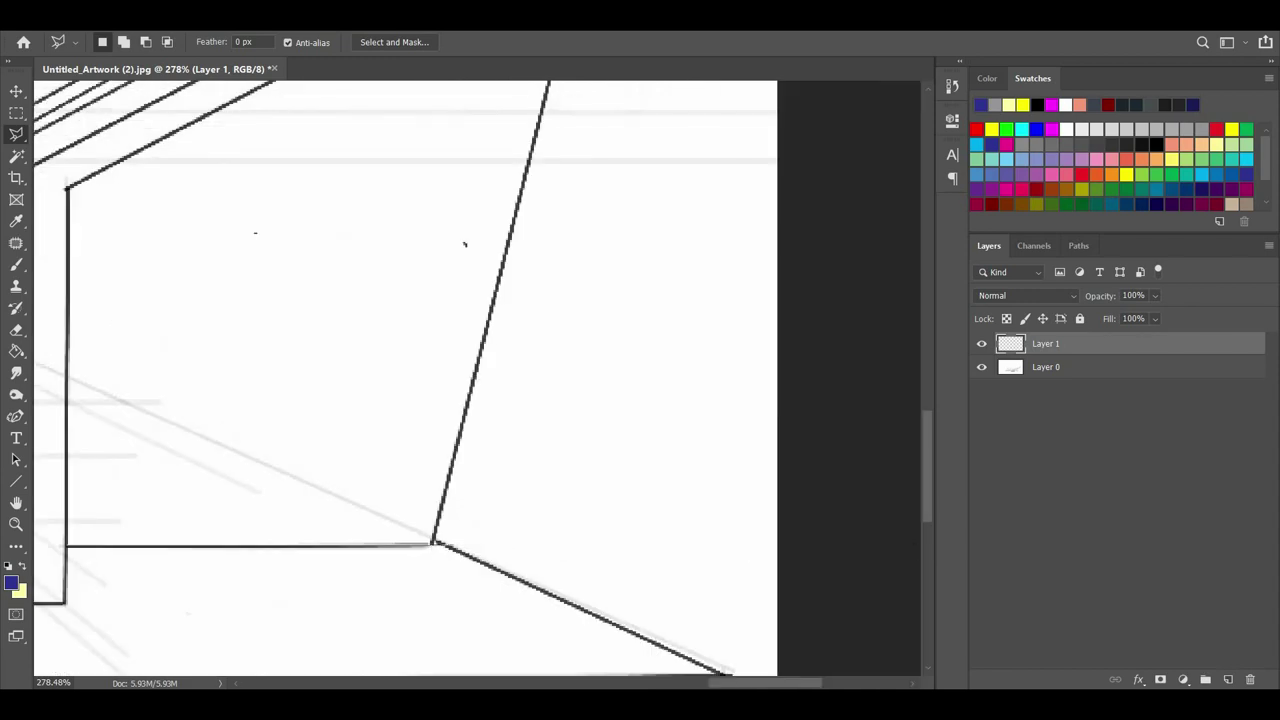
{"action": "scroll", "coordinate": [594, 274], "scroll_direction": "up", "scroll_amount": 4}
{"action": "scroll", "coordinate": [200, 591], "scroll_direction": "left", "scroll_amount": 4}
{"action": "scroll", "coordinate": [428, 243], "scroll_direction": "down", "scroll_amount": 9}
{"action": "scroll", "coordinate": [428, 243], "scroll_direction": "up", "scroll_amount": 3}
{"action": "double_click", "coordinate": [411, 301]}
{"action": "left_click_drag", "start_coordinate": [316, 294], "coordinate": [433, 490]}
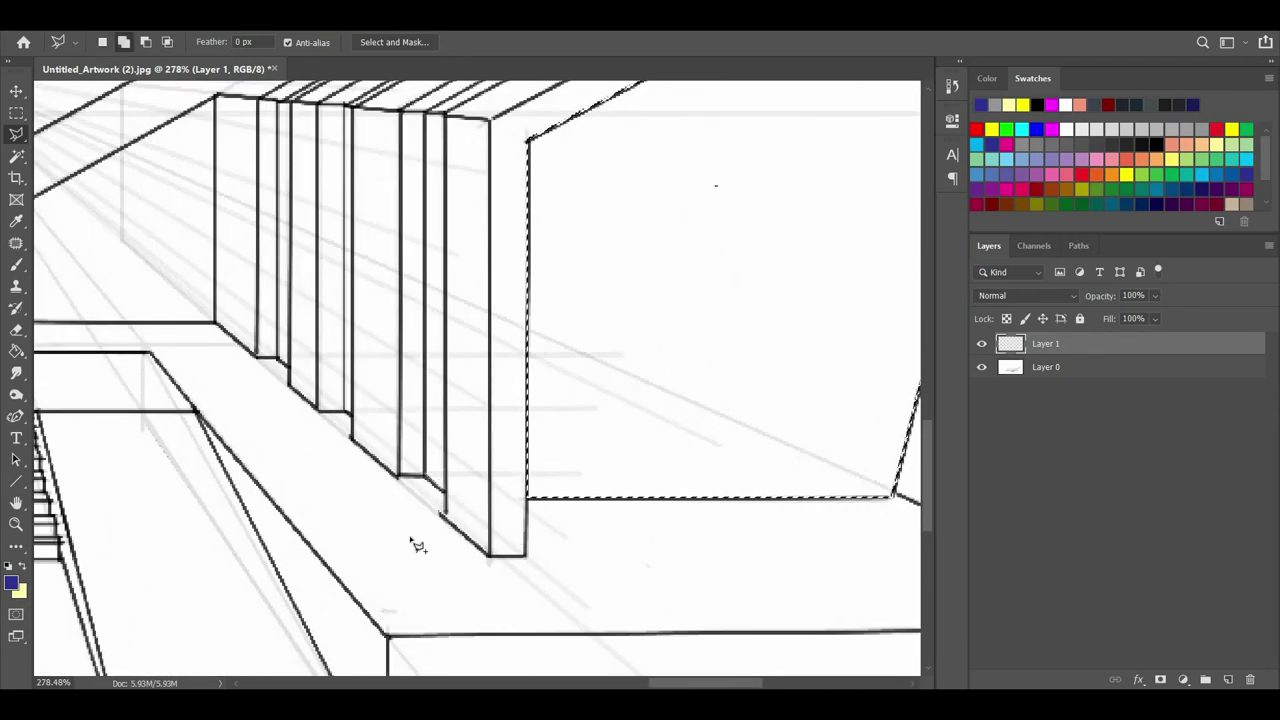
Add the narrow recessed strip behind the front fin, including its sloping roof part, to the selection.
{"action": "scroll", "coordinate": [450, 450], "scroll_direction": "up", "scroll_amount": 5}
{"action": "scroll", "coordinate": [451, 323], "scroll_direction": "down", "scroll_amount": 4}
{"action": "scroll", "coordinate": [724, 294], "scroll_direction": "up", "scroll_amount": 2}
{"action": "scroll", "coordinate": [724, 294], "scroll_direction": "right", "scroll_amount": 1}
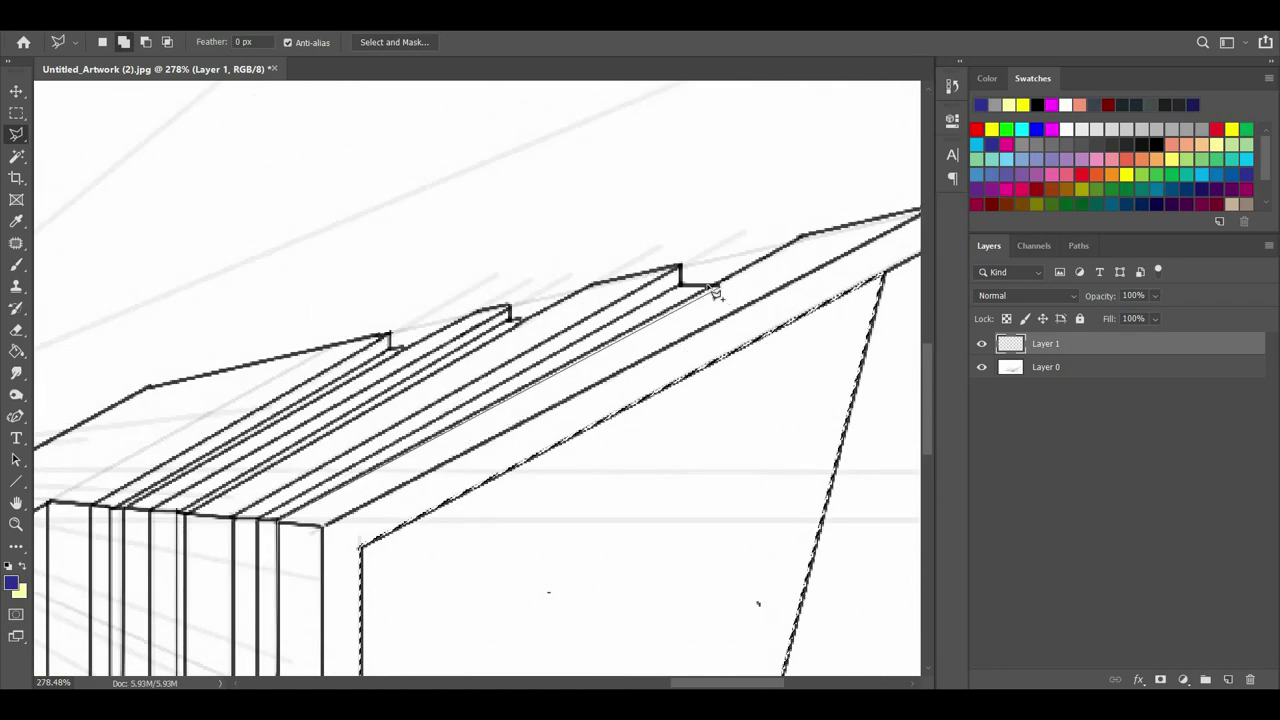
{"action": "scroll", "coordinate": [266, 531], "scroll_direction": "down", "scroll_amount": 3}
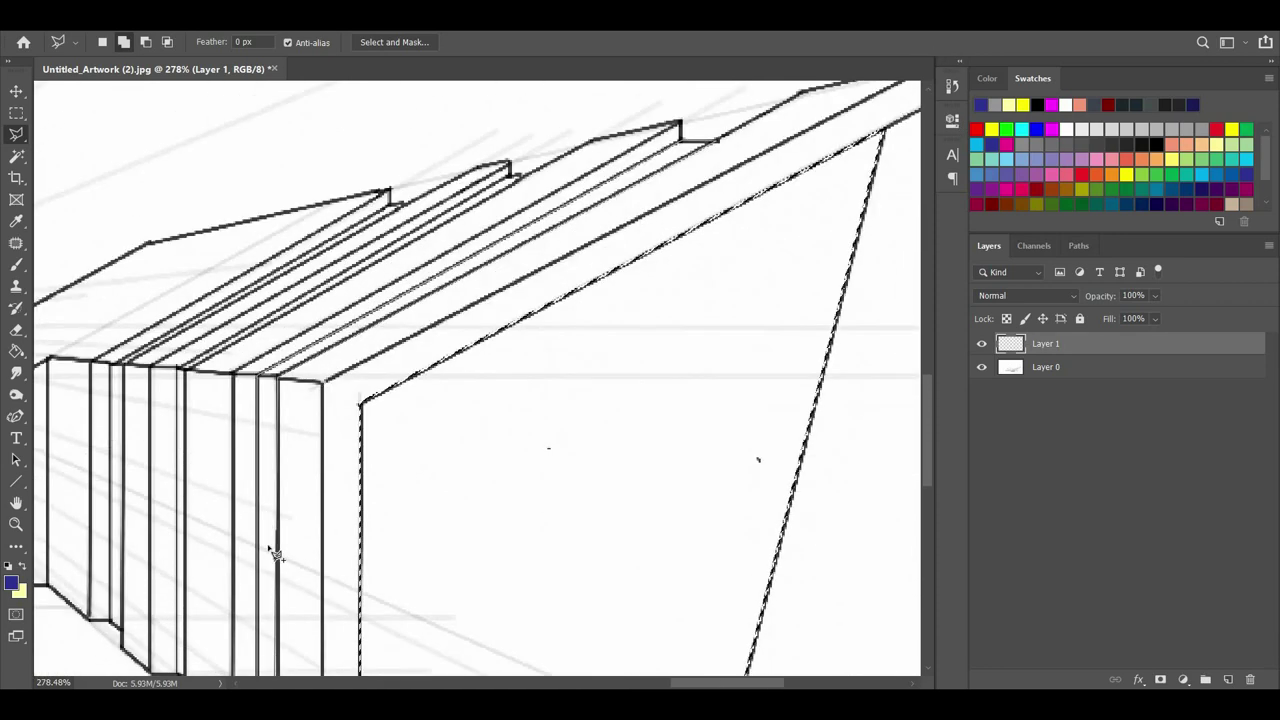
{"action": "scroll", "coordinate": [270, 552], "scroll_direction": "down", "scroll_amount": 5}
{"action": "scroll", "coordinate": [603, 560], "scroll_direction": "down", "scroll_amount": 5}
Lower Layer 0's opacity to 48%, then add a new layer beneath it with white as the fill color.
{"action": "left_click", "coordinate": [1120, 366]}
{"action": "left_click", "coordinate": [1155, 296]}
{"action": "left_click", "coordinate": [1133, 315]}
{"action": "left_click", "coordinate": [1071, 406]}
{"action": "left_click", "coordinate": [1228, 679]}
{"action": "left_click_drag", "start_coordinate": [1071, 367], "coordinate": [1071, 406]}
{"action": "left_click", "coordinate": [1066, 129]}
{"action": "left_click", "coordinate": [16, 351]}
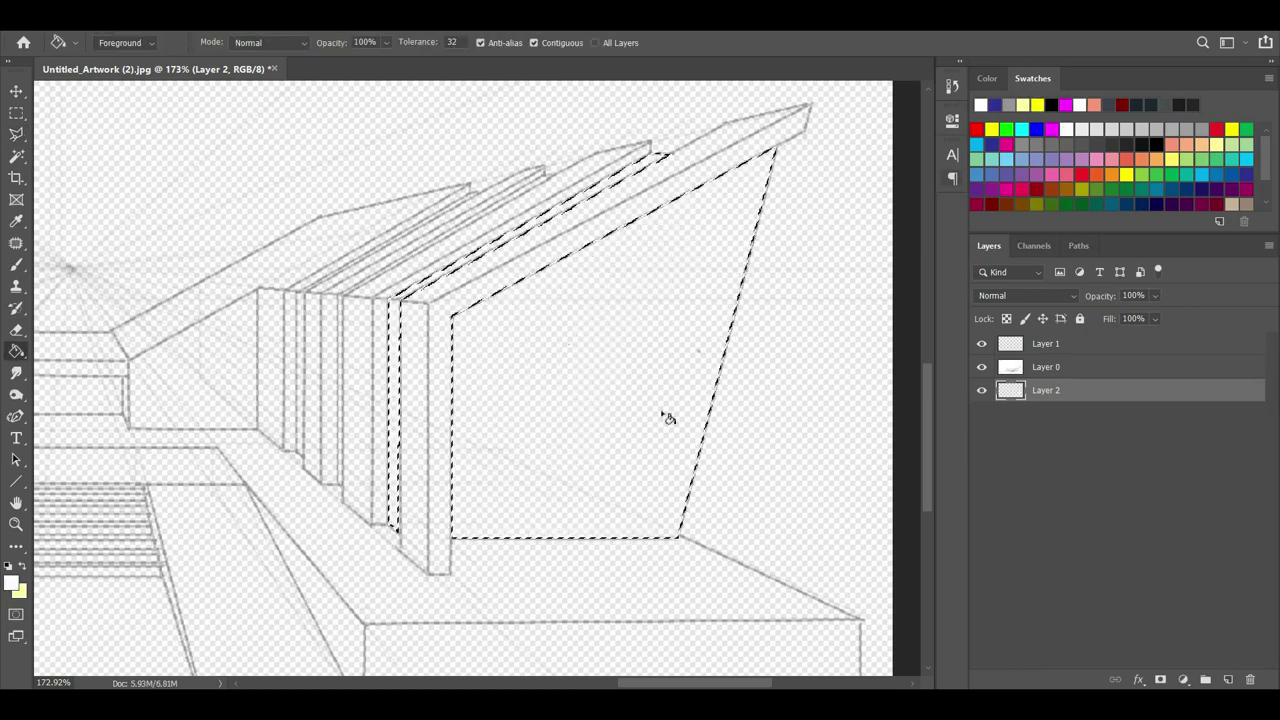
Restore the opacity of Layer 0, the line drawing, to 100%.
{"action": "left_click", "coordinate": [1043, 366]}
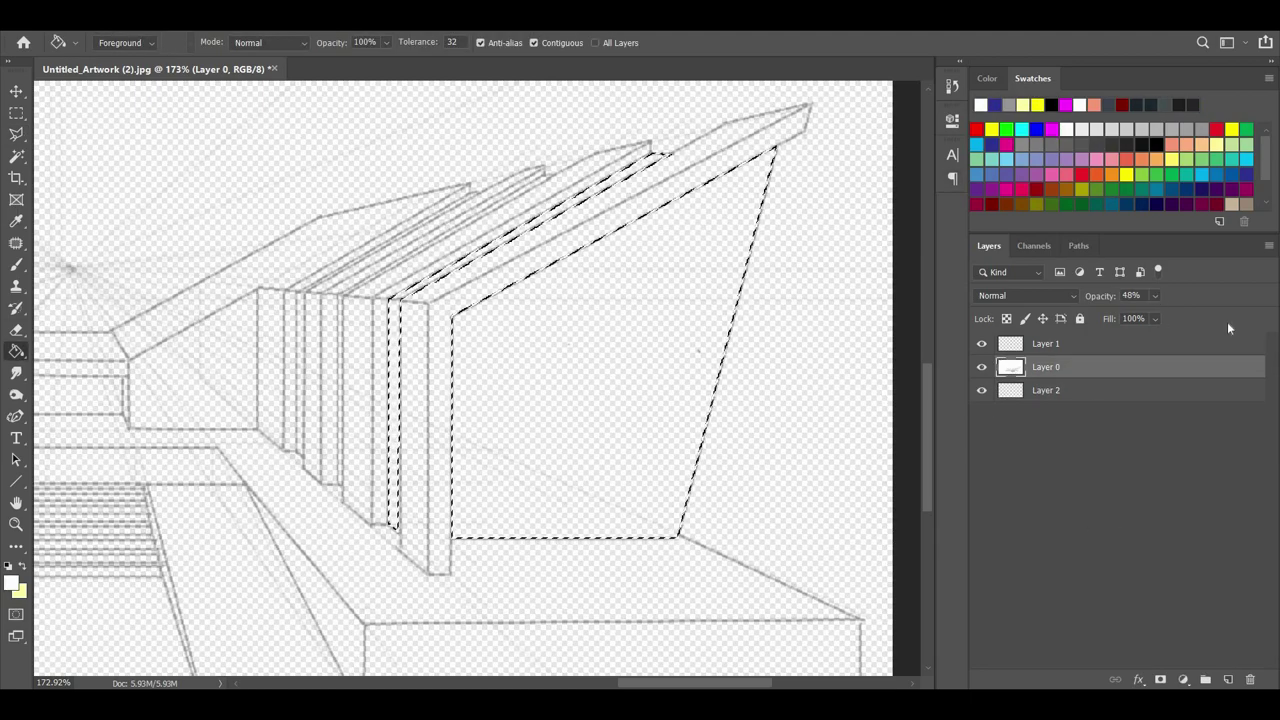
{"action": "left_click", "coordinate": [1155, 296]}
{"action": "left_click_drag", "start_coordinate": [1147, 315], "coordinate": [1203, 315]}
Add the second recessed strip between the right wing's fins, from roof to base, to the selection.
{"action": "scroll", "coordinate": [507, 393], "scroll_direction": "down", "scroll_amount": 1}
{"action": "scroll", "coordinate": [281, 405], "scroll_direction": "up", "scroll_amount": 6}
{"action": "key", "text": "l"}
{"action": "left_click", "coordinate": [420, 543]}
{"action": "left_click", "coordinate": [412, 229]}
{"action": "left_click", "coordinate": [631, 277]}
{"action": "left_click", "coordinate": [642, 275]}
{"action": "left_click", "coordinate": [307, 469]}
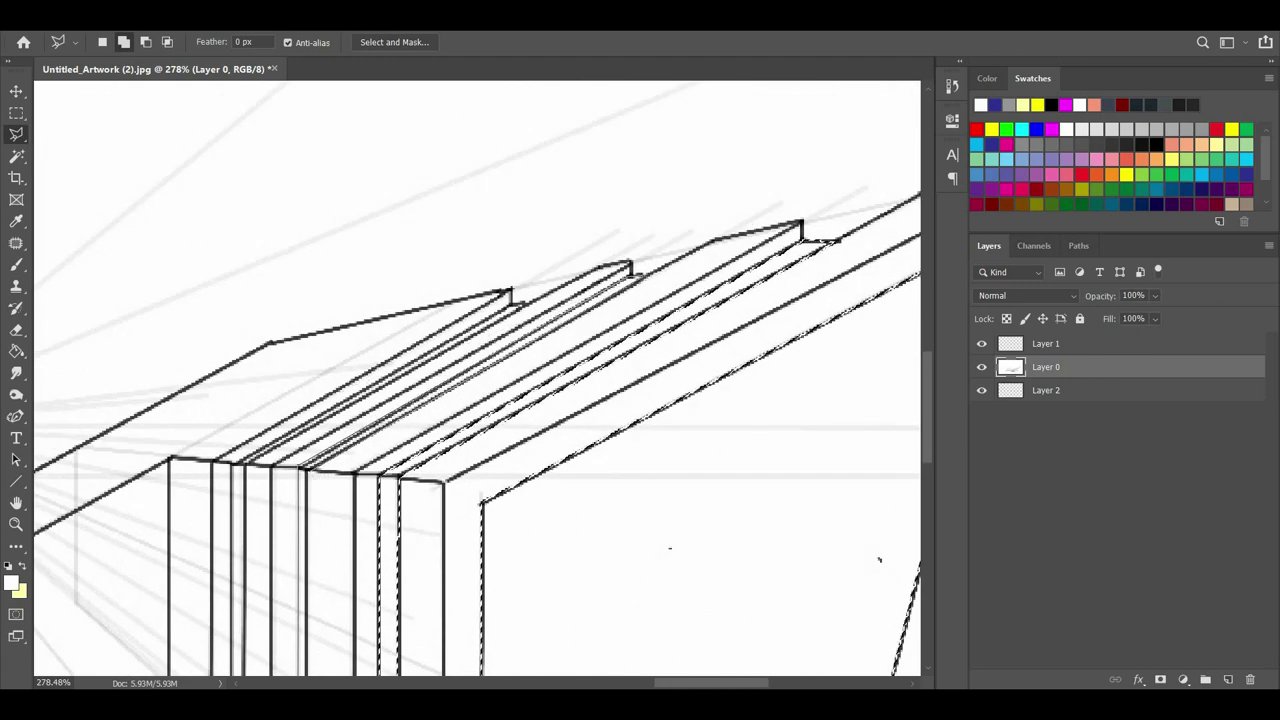
{"action": "left_click", "coordinate": [308, 474]}
{"action": "scroll", "coordinate": [314, 545], "scroll_direction": "down", "scroll_amount": 5}
{"action": "scroll", "coordinate": [318, 480], "scroll_direction": "up", "scroll_amount": 7}
Add the third, rearmost recessed strip between the right wing's fins to the selection.
{"action": "left_click", "coordinate": [310, 548]}
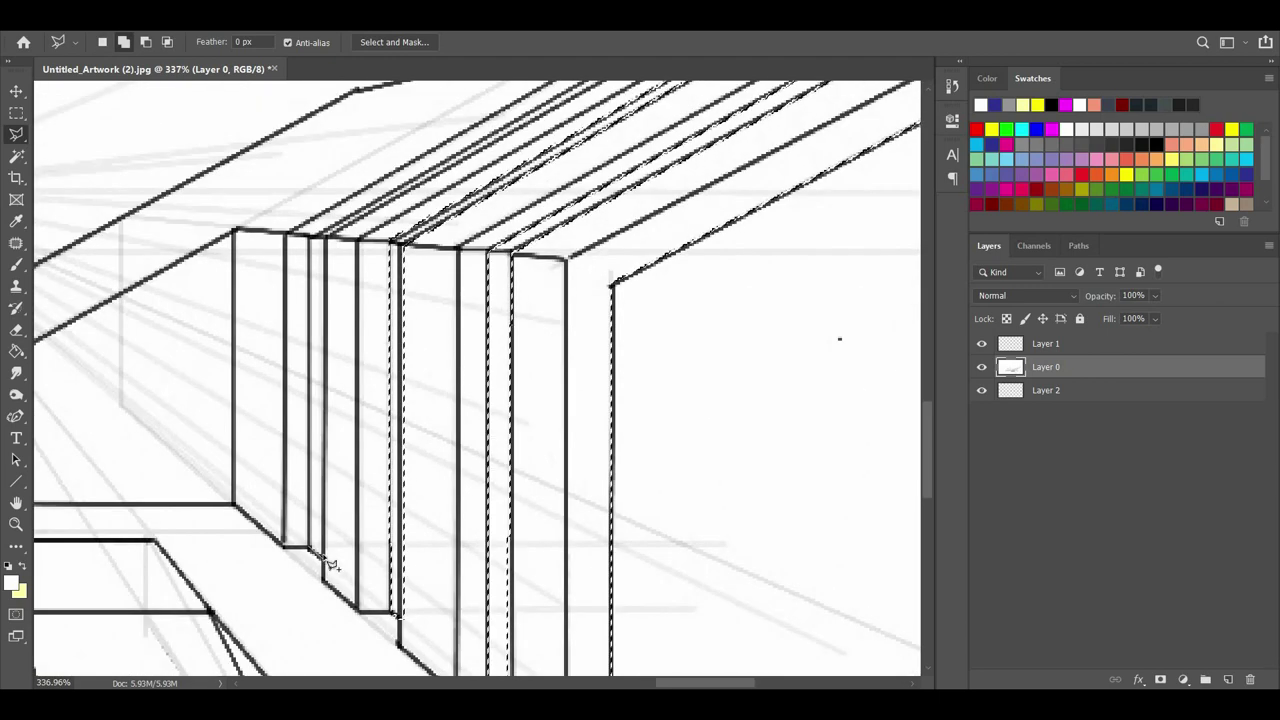
{"action": "scroll", "coordinate": [655, 345], "scroll_direction": "up", "scroll_amount": 3}
{"action": "left_click", "coordinate": [649, 338]}
{"action": "left_click", "coordinate": [325, 531]}
{"action": "scroll", "coordinate": [314, 491], "scroll_direction": "down", "scroll_amount": 4}
{"action": "left_click", "coordinate": [325, 484]}
{"action": "left_click", "coordinate": [310, 476]}
Add the rectangular window of the central rear wall to the selection.
{"action": "scroll", "coordinate": [571, 491], "scroll_direction": "down", "scroll_amount": 8}
{"action": "scroll", "coordinate": [101, 301], "scroll_direction": "up", "scroll_amount": 6}
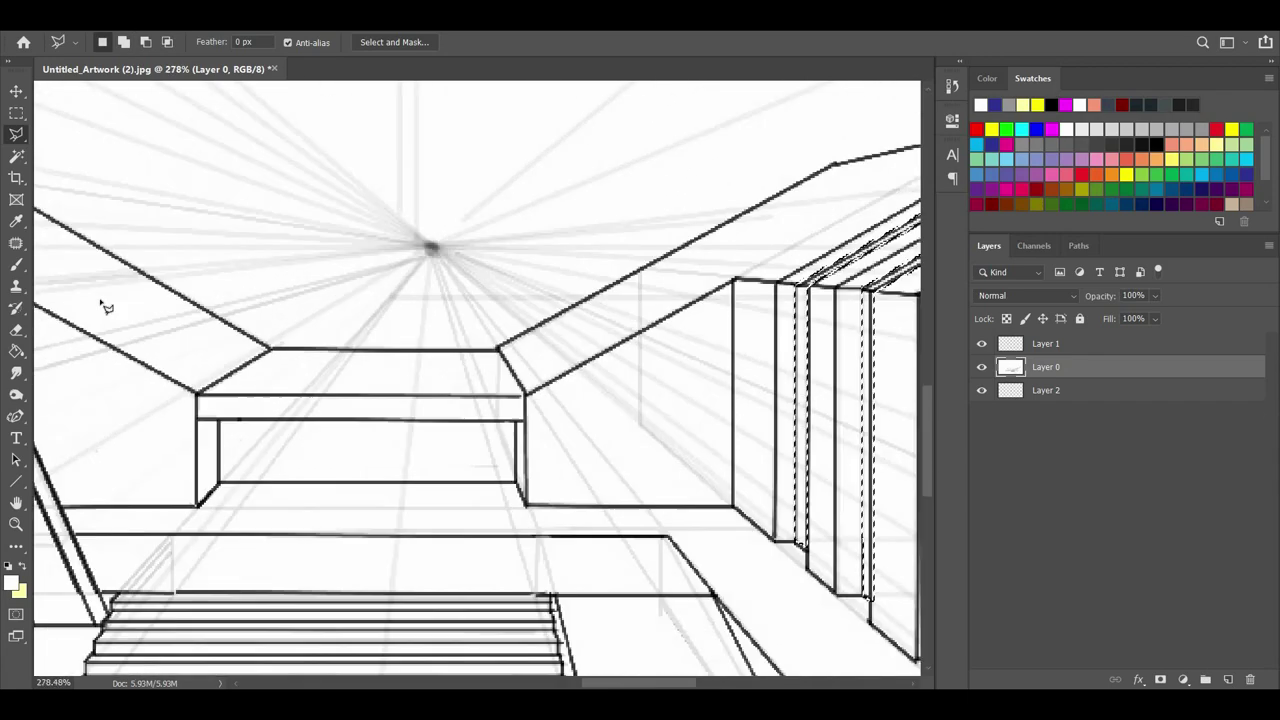
{"action": "scroll", "coordinate": [233, 432], "scroll_direction": "up", "scroll_amount": 7}
{"action": "left_click", "coordinate": [206, 409], "text": "shift"}
{"action": "left_click", "coordinate": [784, 410], "text": "shift"}
{"action": "left_click", "coordinate": [784, 525], "text": "shift"}
{"action": "left_click", "coordinate": [206, 526], "text": "shift"}
{"action": "left_click", "coordinate": [206, 409], "text": "shift"}
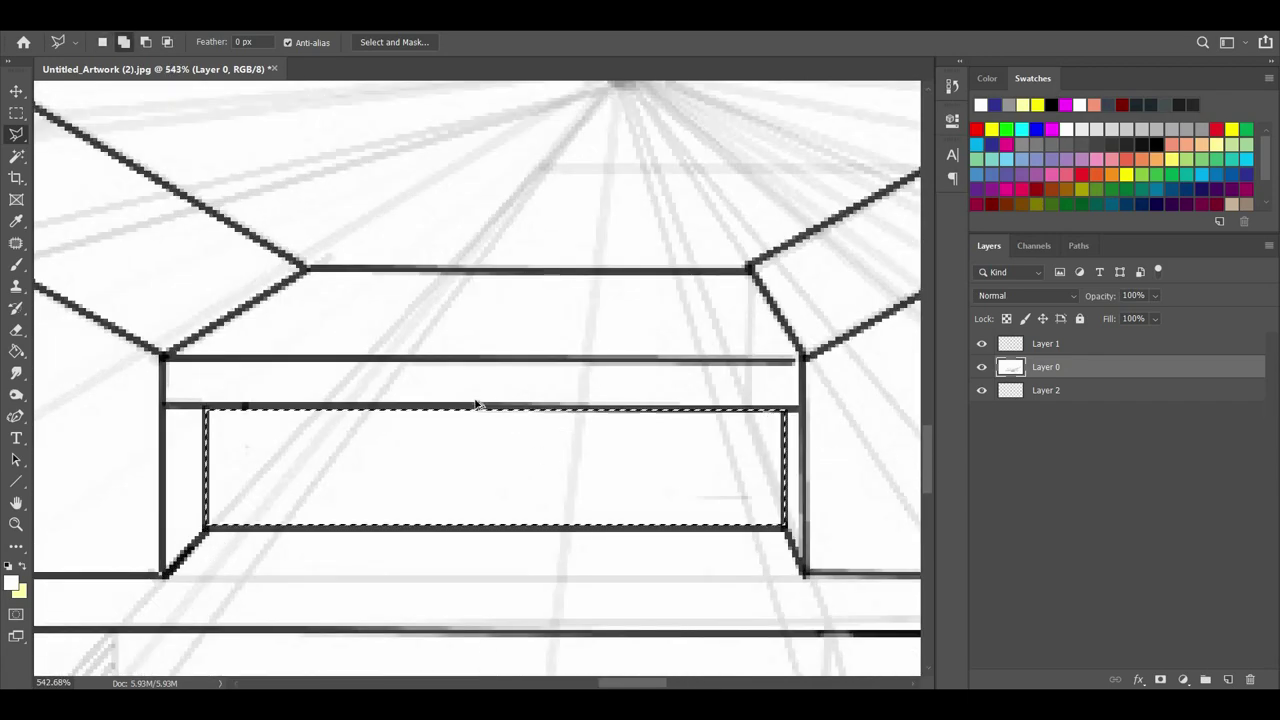
Fill the selected glass areas with medium gray on a new layer above Layer 0 and deselect.
{"action": "scroll", "coordinate": [479, 405], "scroll_direction": "down", "scroll_amount": 20}
{"action": "scroll", "coordinate": [801, 437], "scroll_direction": "up", "scroll_amount": 3}
{"action": "left_click", "coordinate": [1022, 130]}
{"action": "left_click", "coordinate": [1186, 129]}
{"action": "key", "text": "ctrl+shift+alt+n"}
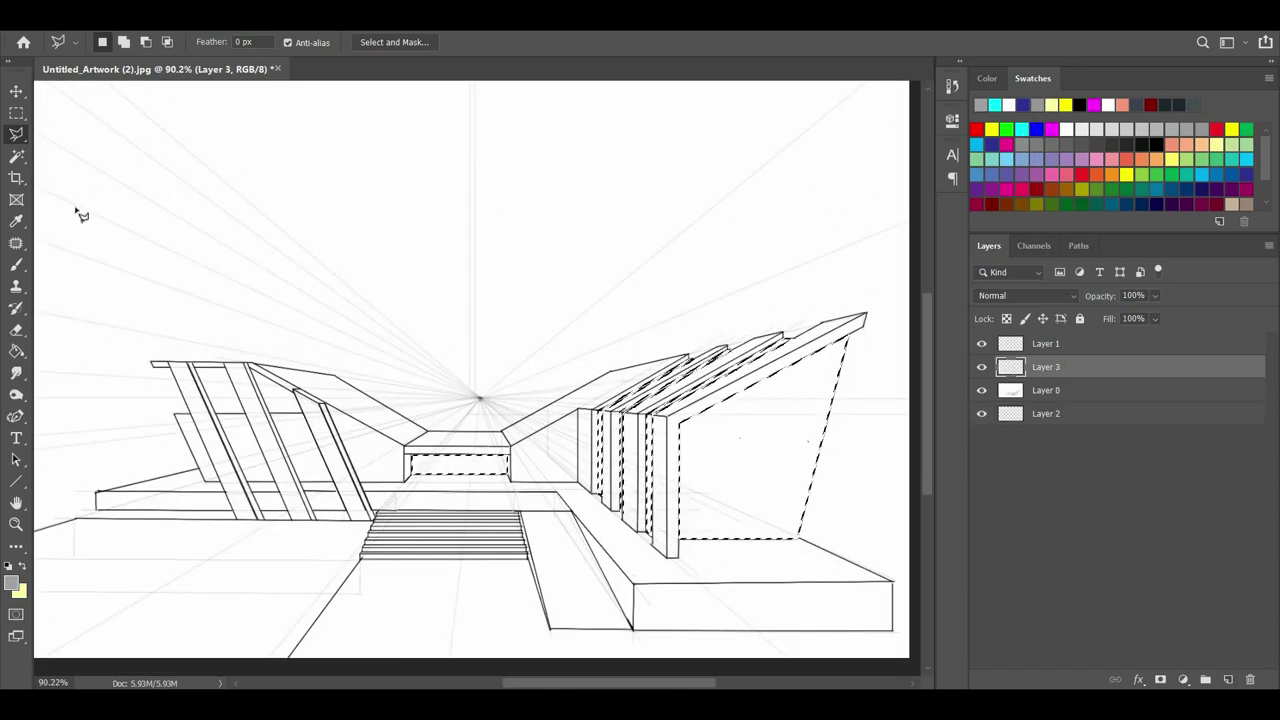
{"action": "key", "text": "alt+BackSpace"}
{"action": "key", "text": "ctrl+d"}
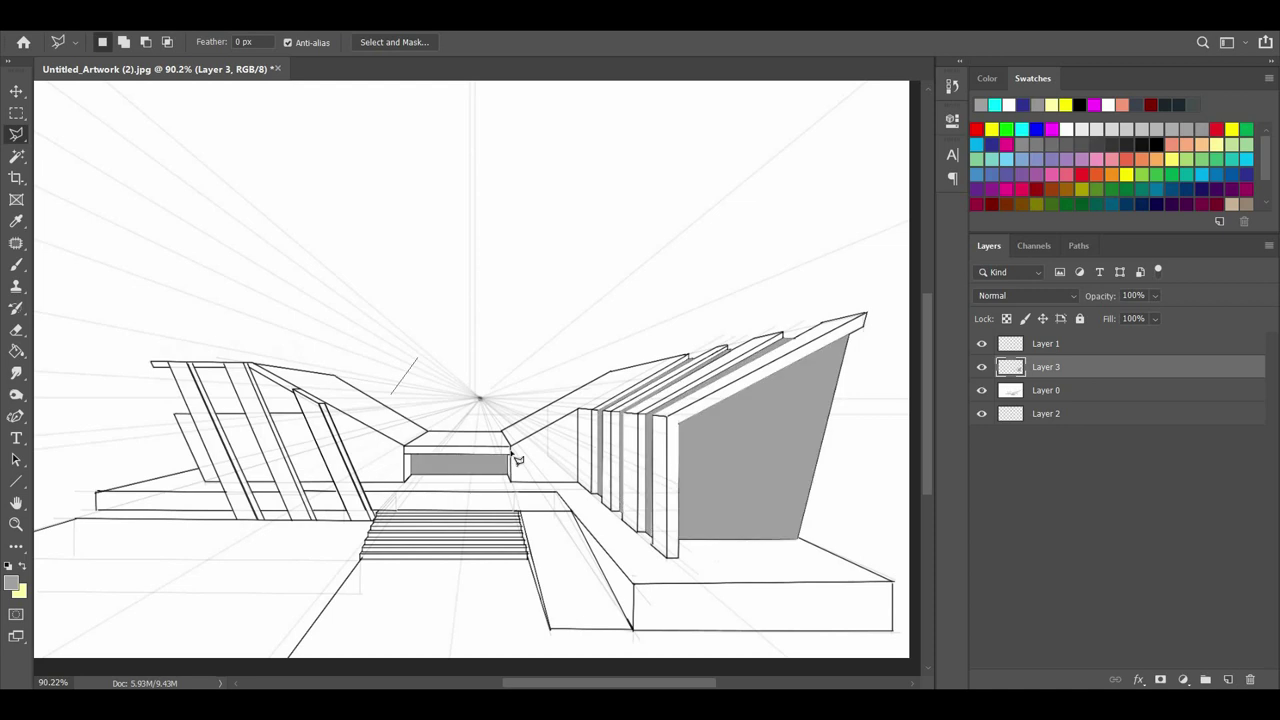
Fill Layer 2 with white and reduce Layer 0's opacity to 12%.
{"action": "left_click", "coordinate": [1088, 415]}
{"action": "left_click", "coordinate": [1228, 680]}
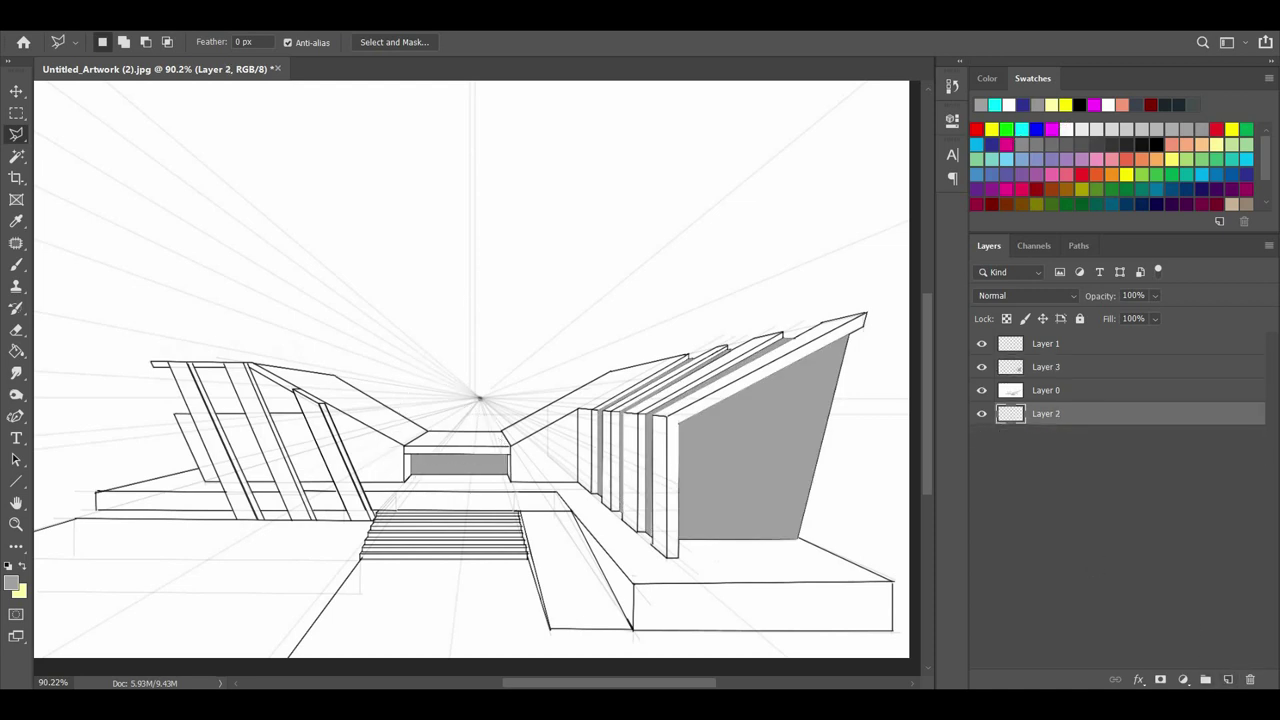
{"action": "key", "text": "g"}
{"action": "left_click", "coordinate": [1046, 390]}
{"action": "left_click", "coordinate": [1154, 295]}
{"action": "left_click_drag", "start_coordinate": [1136, 314], "coordinate": [1107, 318]}
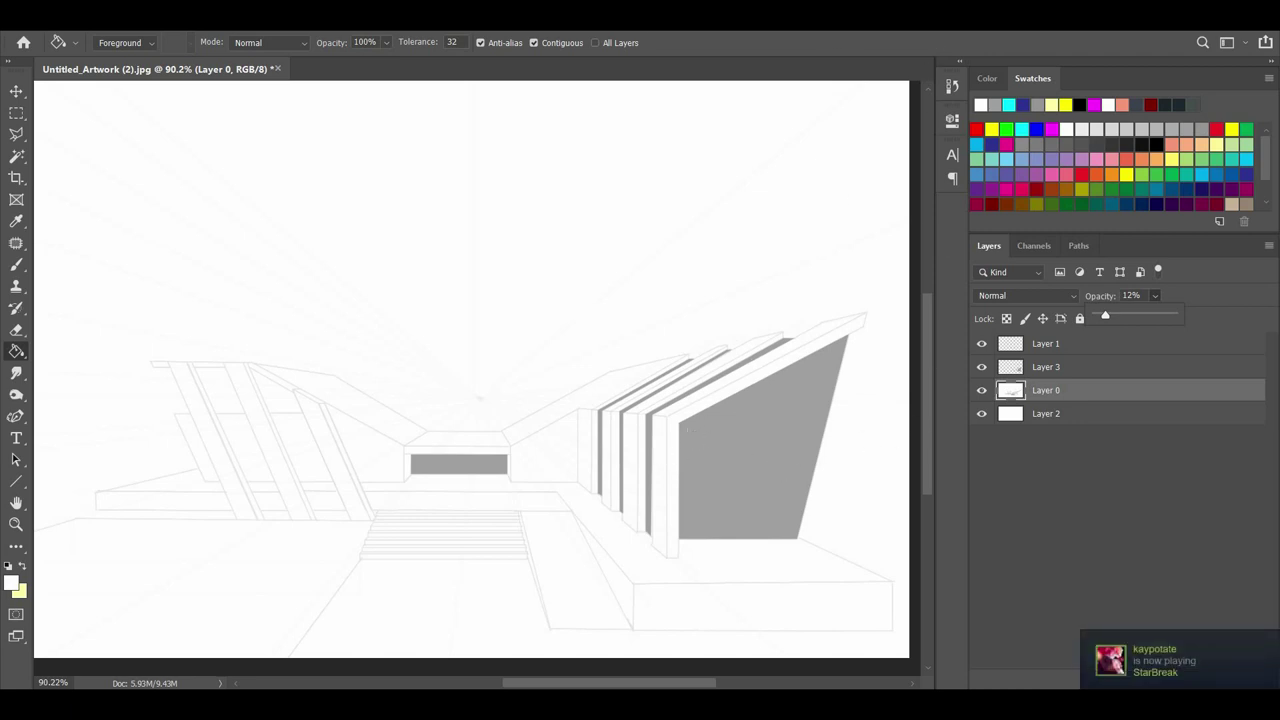
{"action": "left_click", "coordinate": [1156, 661]}
{"action": "left_click", "coordinate": [872, 158]}
{"action": "left_click", "coordinate": [1090, 702]}
{"action": "right_click", "coordinate": [1138, 606]}
{"action": "left_click", "coordinate": [1052, 583]}
{"action": "left_click", "coordinate": [1006, 455]}
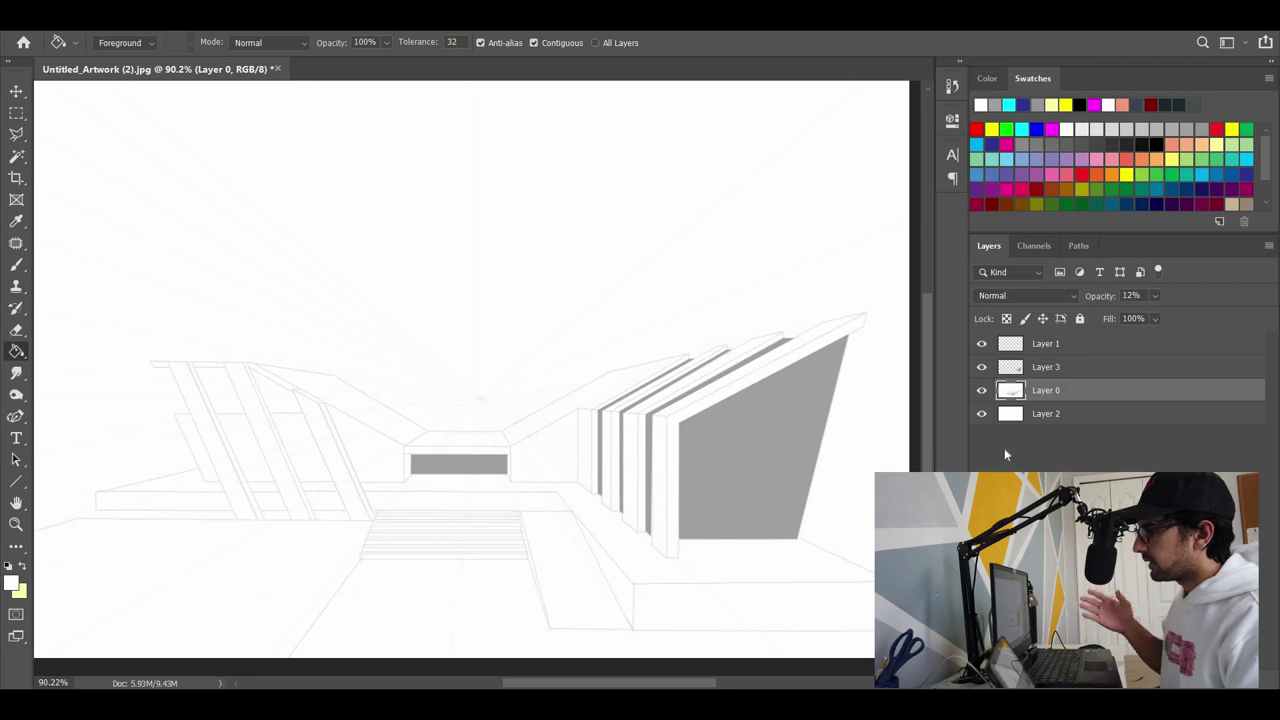
Rename the layer holding the gray glass fills as Glazing and toggle its visibility to check it.
{"action": "left_click", "coordinate": [982, 367]}
{"action": "left_click", "coordinate": [982, 367]}
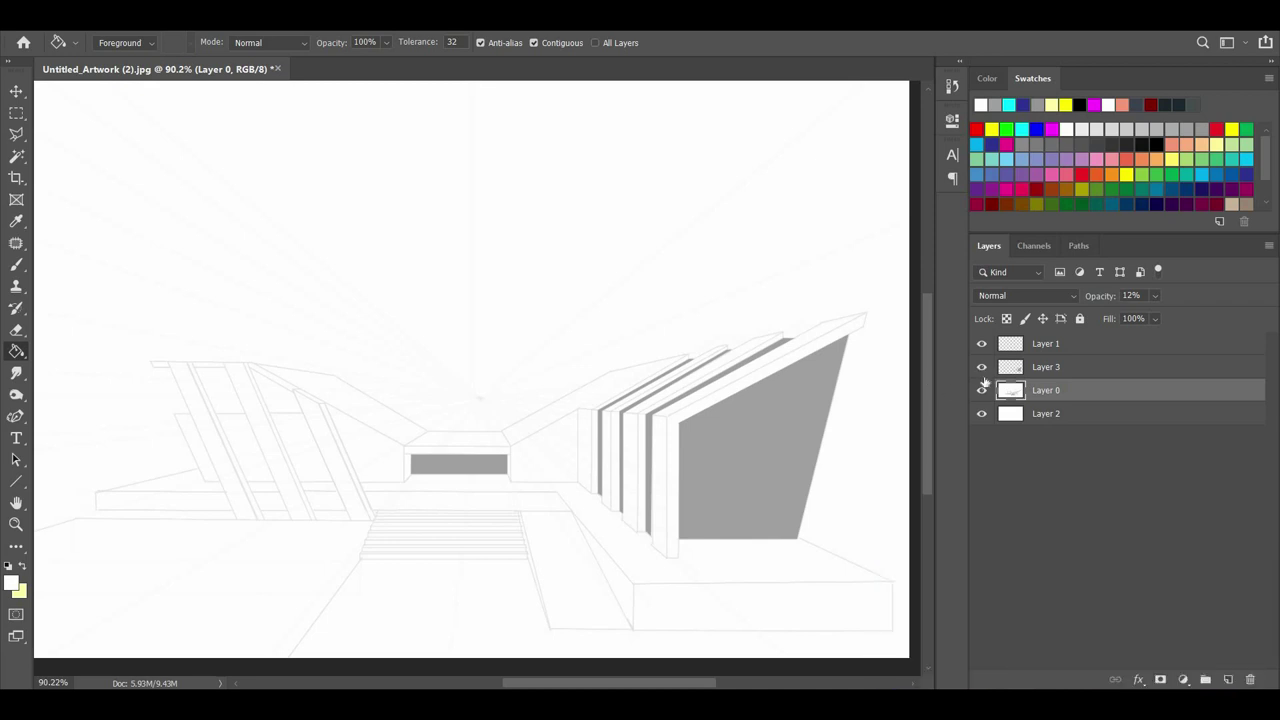
{"action": "double_click", "coordinate": [1045, 366]}
{"action": "type", "text": "Glaze"}
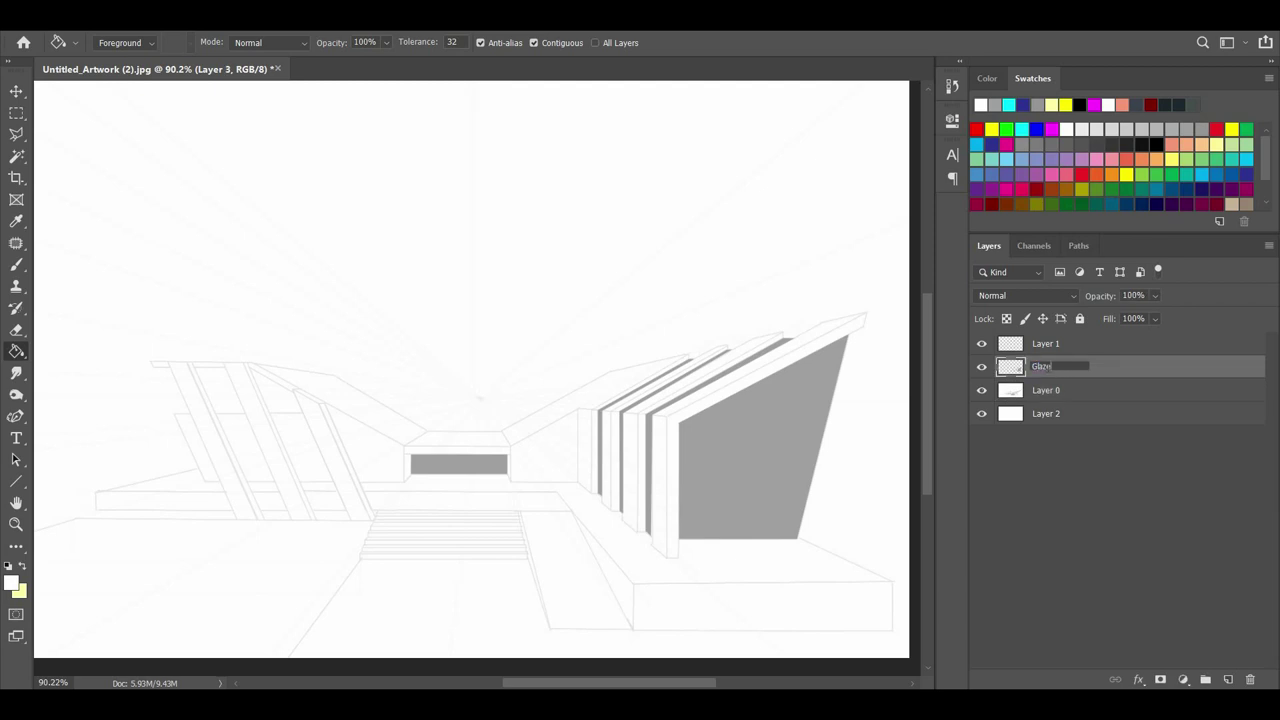
{"action": "left_click", "coordinate": [1110, 520]}
{"action": "left_click", "coordinate": [981, 367]}
{"action": "left_click", "coordinate": [981, 367]}
Add a layer above Glazing and start a Polygonal Lasso outline of the building around the front fin's foot.
{"action": "scroll", "coordinate": [698, 503], "scroll_direction": "up", "scroll_amount": 2}
{"action": "left_click", "coordinate": [16, 155]}
{"action": "left_click", "coordinate": [16, 134]}
{"action": "scroll", "coordinate": [742, 560], "scroll_direction": "up", "scroll_amount": 4}
{"action": "left_click", "coordinate": [981, 367]}
{"action": "left_click", "coordinate": [981, 367]}
{"action": "left_click", "coordinate": [1046, 367]}
{"action": "left_click", "coordinate": [1228, 679]}
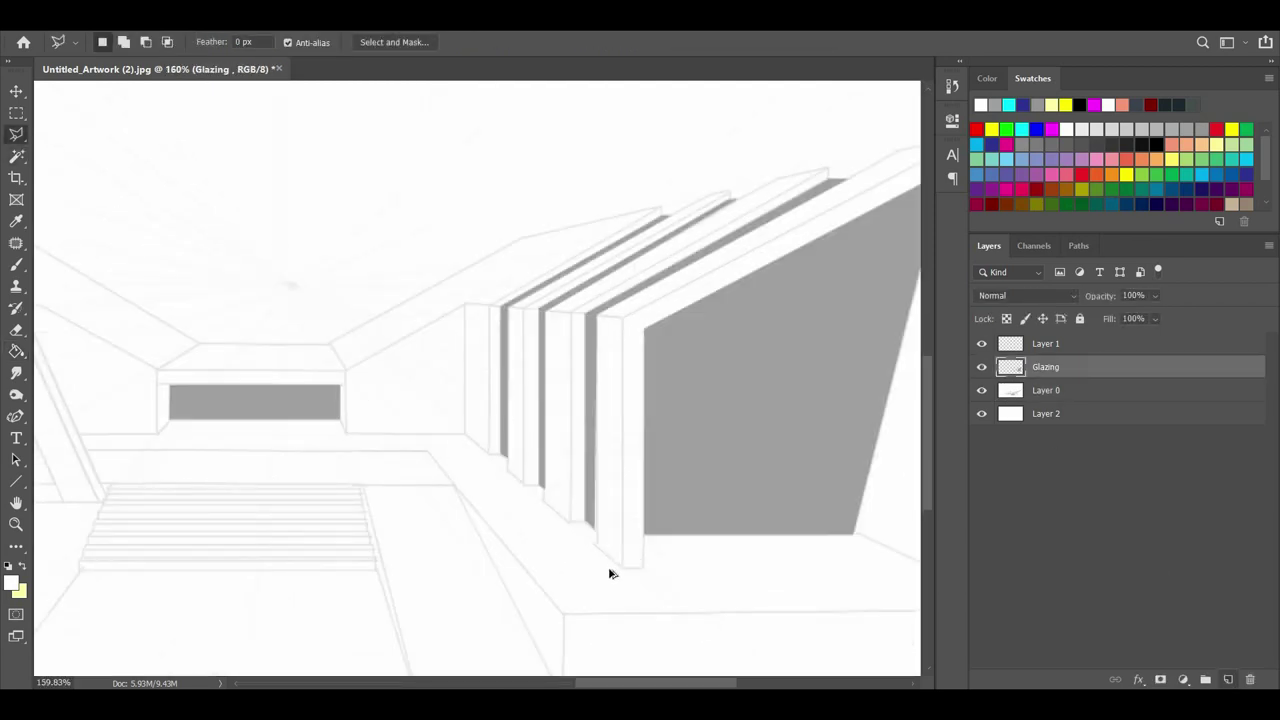
{"action": "scroll", "coordinate": [600, 574], "scroll_direction": "up", "scroll_amount": 7}
{"action": "left_click", "coordinate": [643, 559]}
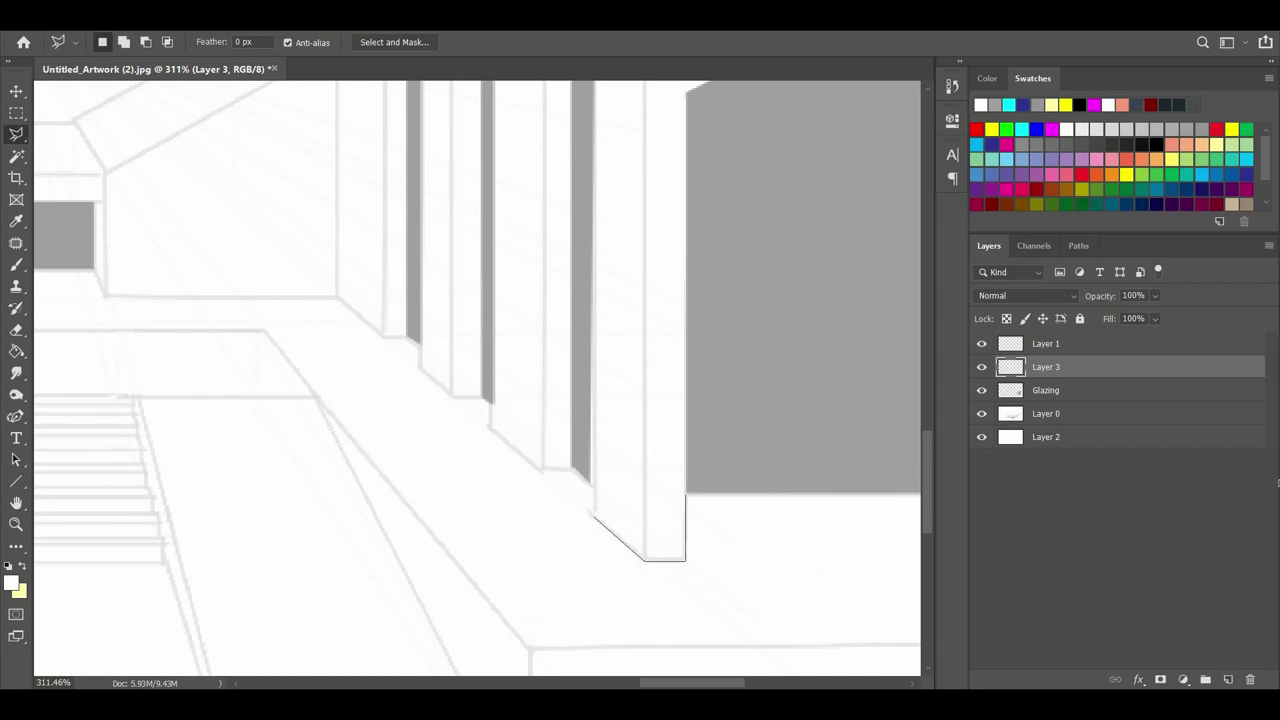
{"action": "left_click", "coordinate": [685, 493]}
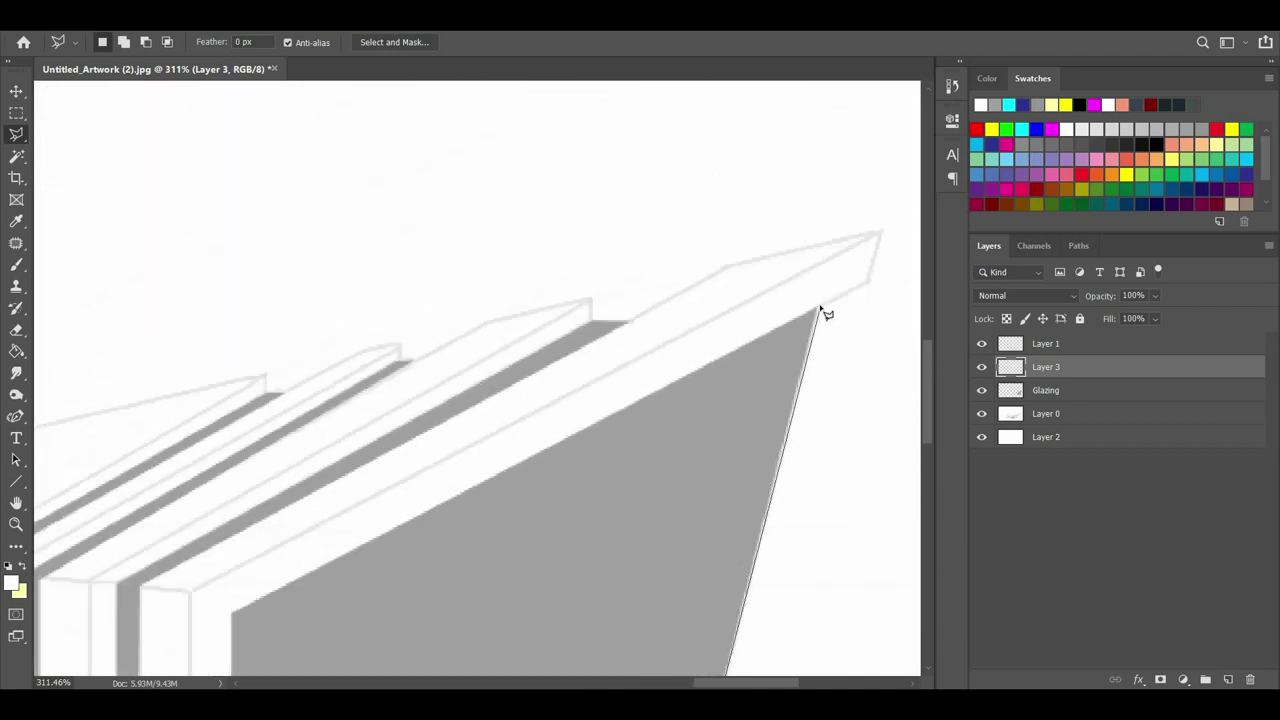
Continue the building outline along the stepped roof edge of the right wing toward the rear roof.
{"action": "left_click", "coordinate": [818, 308]}
{"action": "left_click", "coordinate": [879, 234]}
{"action": "left_click", "coordinate": [724, 268]}
{"action": "left_click", "coordinate": [625, 322]}
{"action": "left_click", "coordinate": [591, 300]}
{"action": "left_click", "coordinate": [490, 320]}
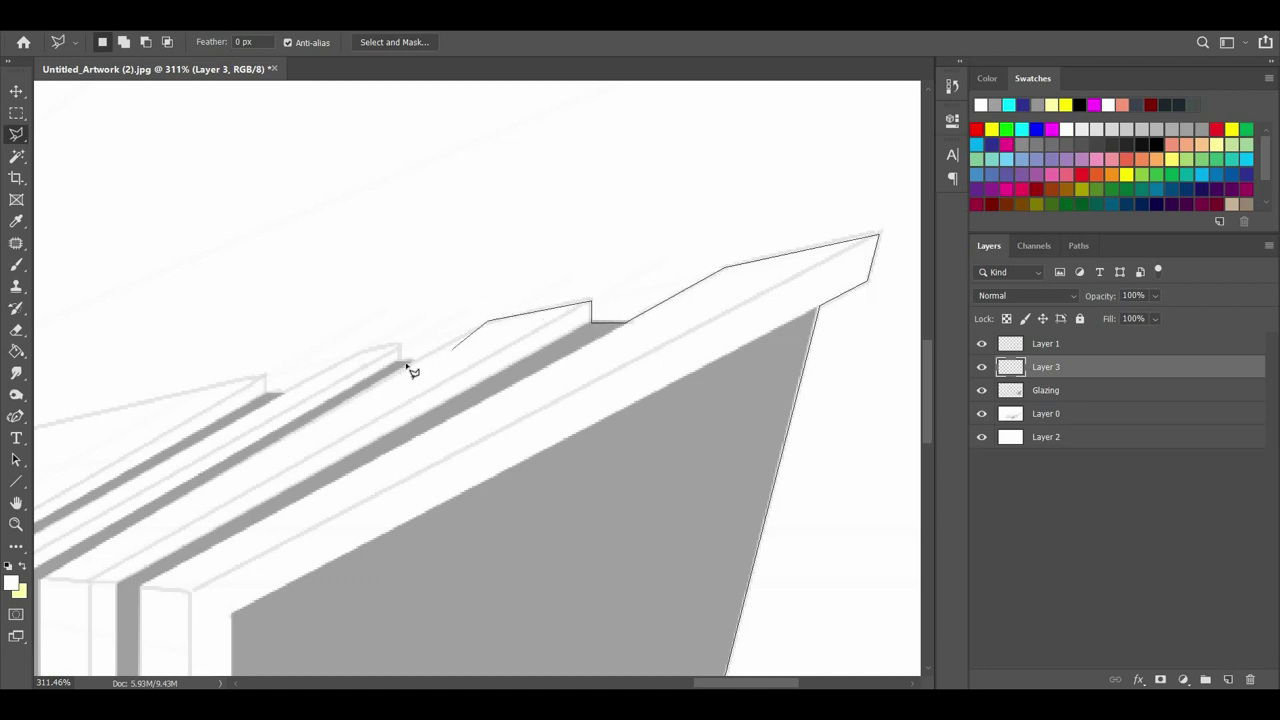
{"action": "left_click", "coordinate": [266, 380]}
{"action": "left_click", "coordinate": [554, 281]}
{"action": "left_click", "coordinate": [181, 491]}
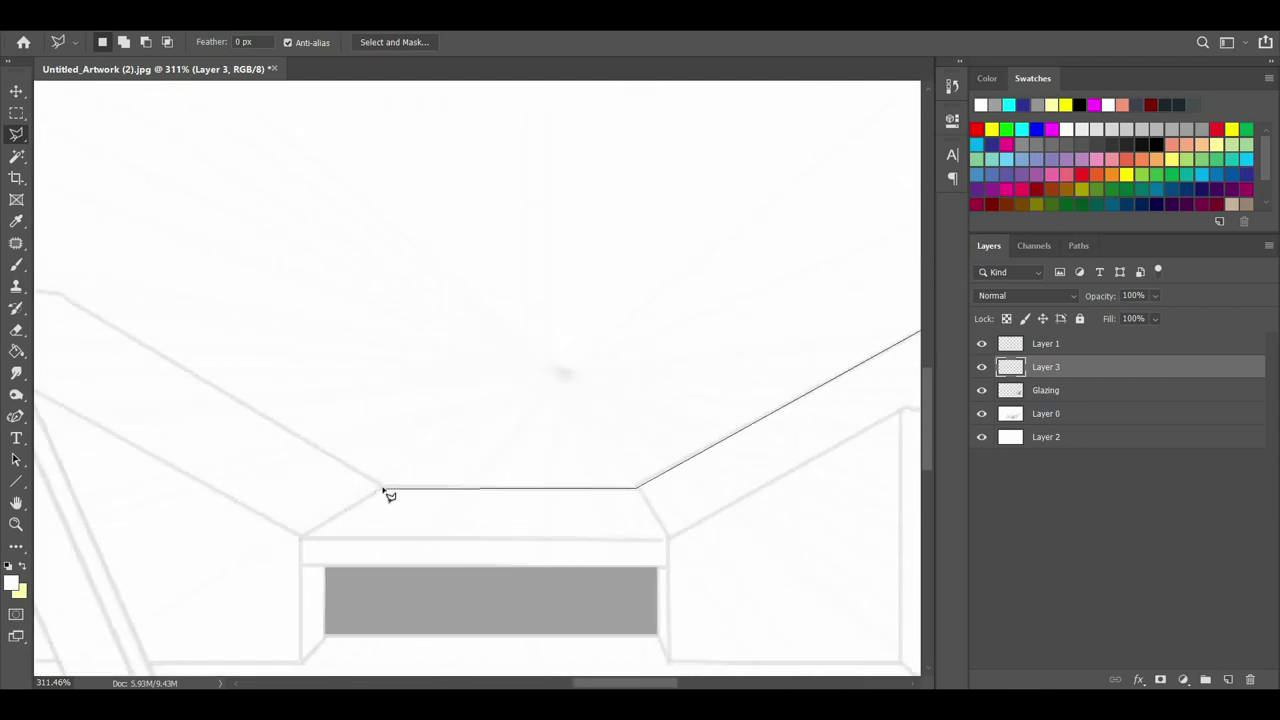
Continue the outline across the rear roof, along the left wing's roof and down its outer end to the base.
{"action": "left_click", "coordinate": [382, 487]}
{"action": "left_click", "coordinate": [440, 317]}
{"action": "left_click", "coordinate": [245, 274]}
{"action": "left_click", "coordinate": [357, 271]}
{"action": "left_click", "coordinate": [495, 452]}
{"action": "left_click", "coordinate": [437, 451]}
{"action": "scroll", "coordinate": [500, 400], "scroll_direction": "down", "scroll_amount": 5}
{"action": "left_click", "coordinate": [540, 352]}
{"action": "left_click", "coordinate": [594, 353]}
{"action": "left_click", "coordinate": [652, 485]}
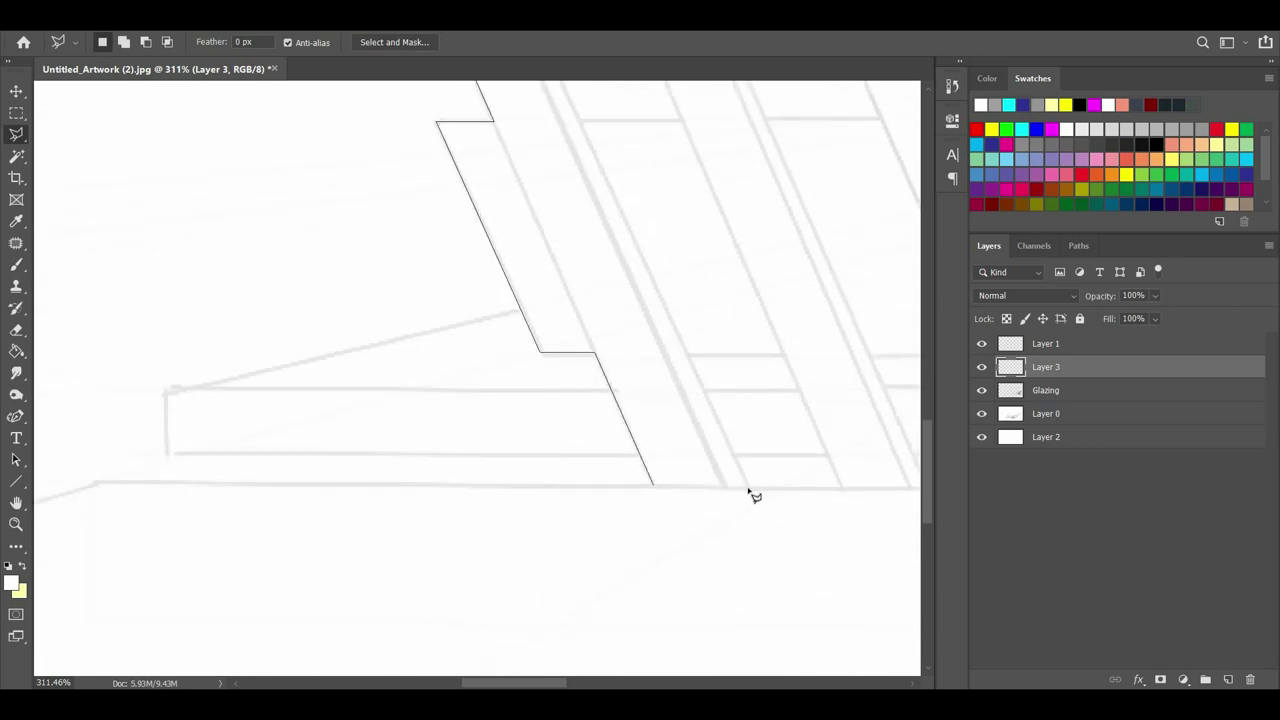
{"action": "left_click", "coordinate": [682, 353]}
{"action": "key", "text": "BackSpace"}
{"action": "key", "text": "BackSpace"}
{"action": "key", "text": "BackSpace"}
{"action": "key", "text": "BackSpace"}
Close the building outline along the wall bases, below the rear window and around the right wing's fins.
{"action": "left_click", "coordinate": [834, 357]}
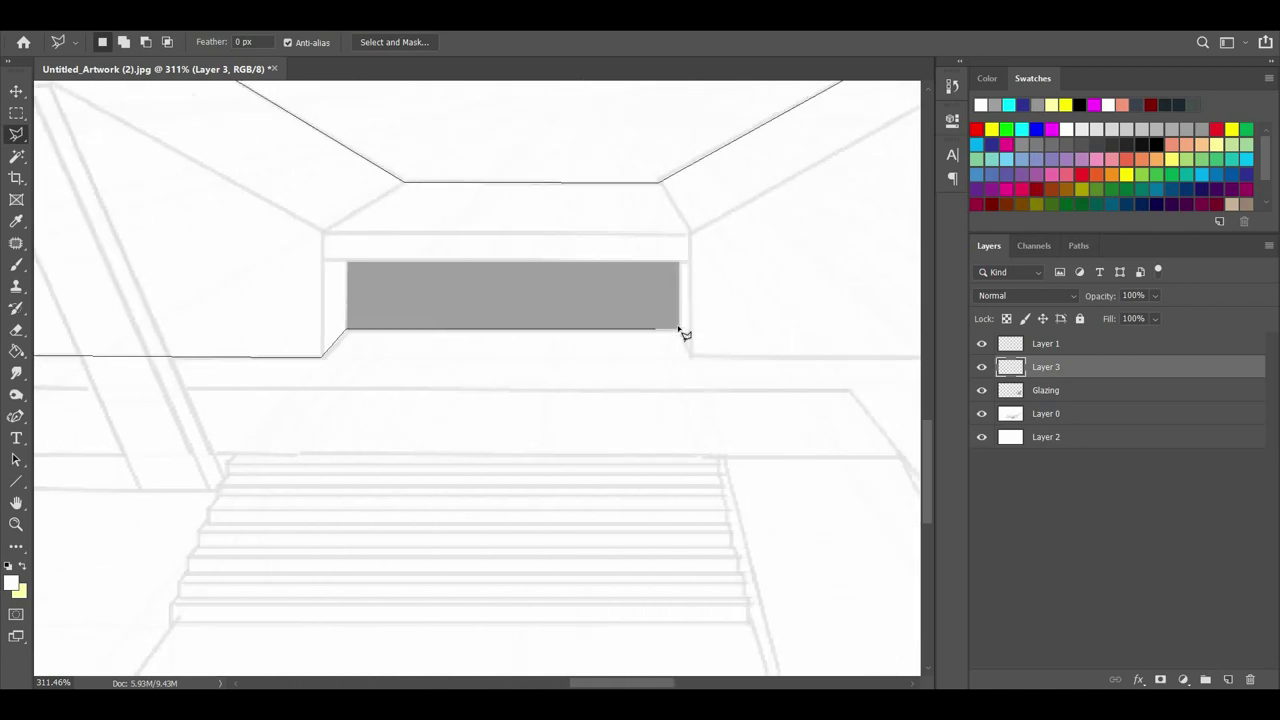
{"action": "left_click", "coordinate": [630, 355]}
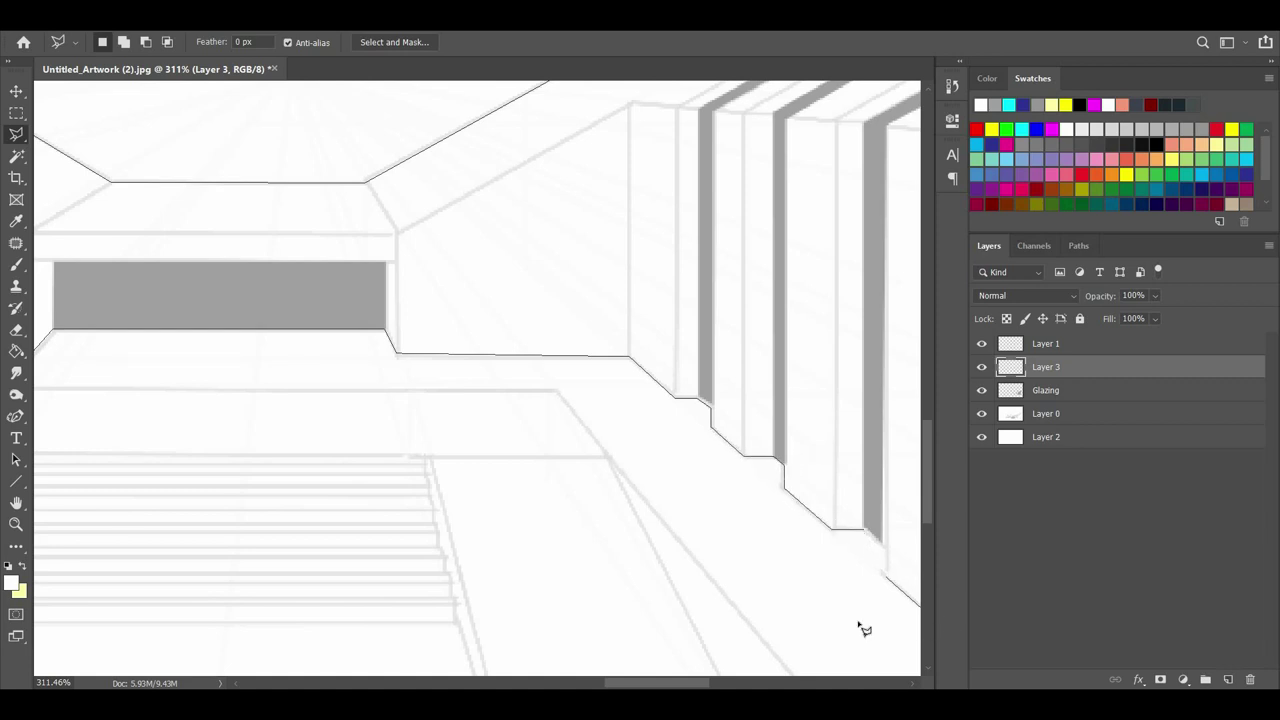
{"action": "left_click", "coordinate": [781, 581]}
{"action": "scroll", "coordinate": [643, 479], "scroll_direction": "down", "scroll_amount": 6}
Move the new layer beneath Glazing and rename it Building.
{"action": "left_click_drag", "start_coordinate": [1048, 368], "coordinate": [1048, 395]}
{"action": "double_click", "coordinate": [1046, 390]}
{"action": "type", "text": "Building"}
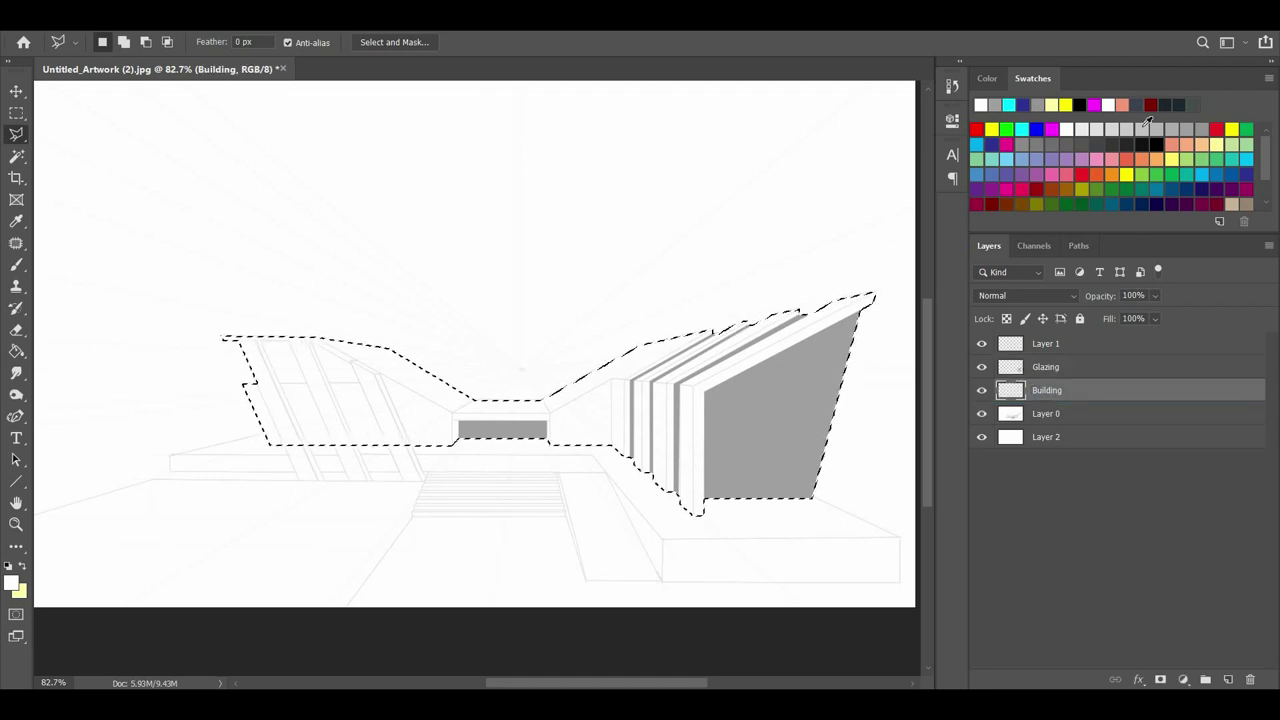
{"action": "key", "text": "Return"}
Fill the selected building outline with light gray on the Building layer.
{"action": "left_click", "coordinate": [22, 351]}
{"action": "left_click", "coordinate": [366, 391]}
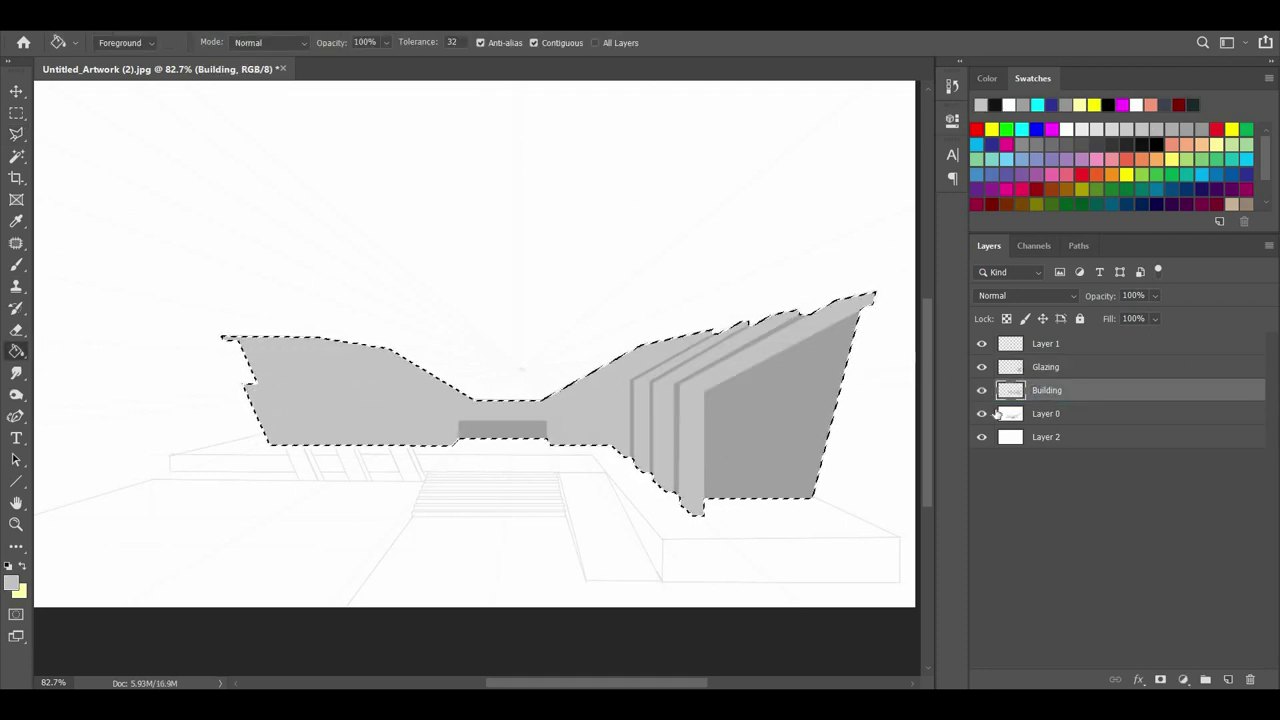
Move Layer 0, the line drawing, above the Glazing layer.
{"action": "left_click", "coordinate": [1080, 414]}
{"action": "key", "text": "1"}
{"action": "key", "text": "2"}
{"action": "left_click_drag", "start_coordinate": [1069, 361], "coordinate": [1069, 356]}
Select the upper opening between the first two slanted columns of the left wing and delete it from the Building layer.
{"action": "left_click", "coordinate": [17, 134]}
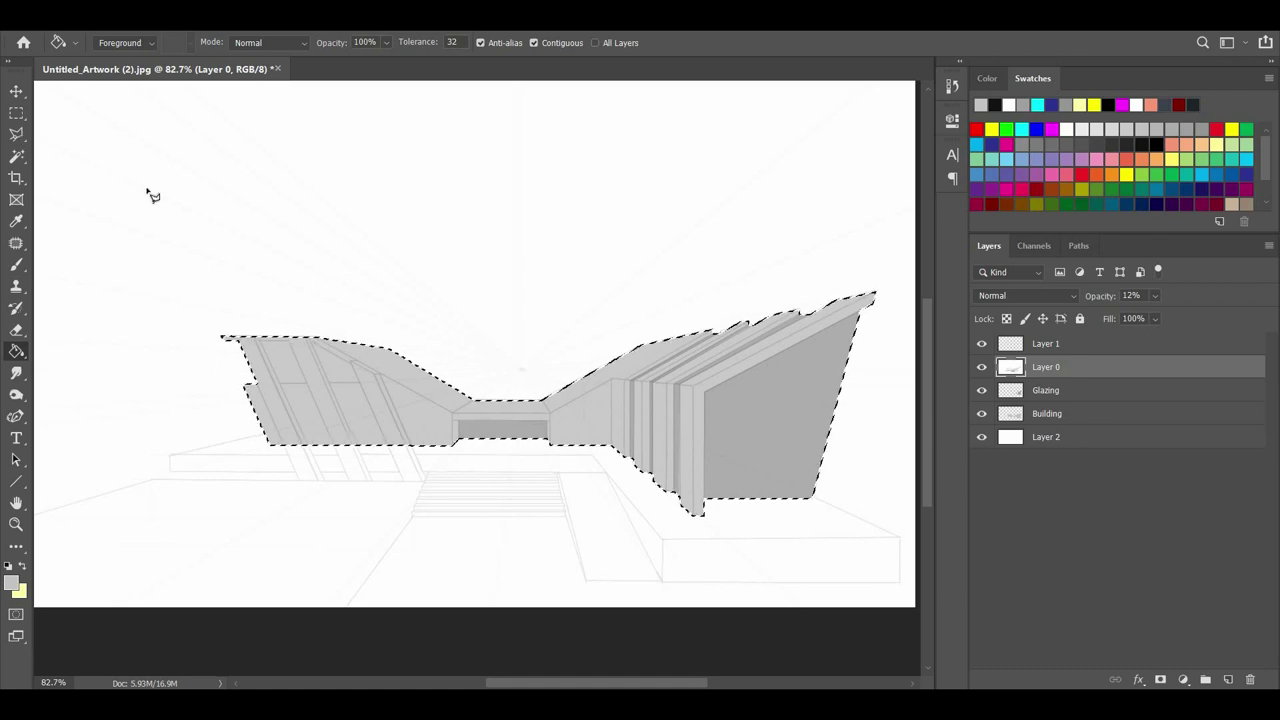
{"action": "left_click", "coordinate": [466, 523]}
{"action": "left_click", "coordinate": [545, 446]}
{"action": "double_click", "coordinate": [620, 506]}
{"action": "scroll", "coordinate": [322, 389], "scroll_direction": "up", "scroll_amount": 6}
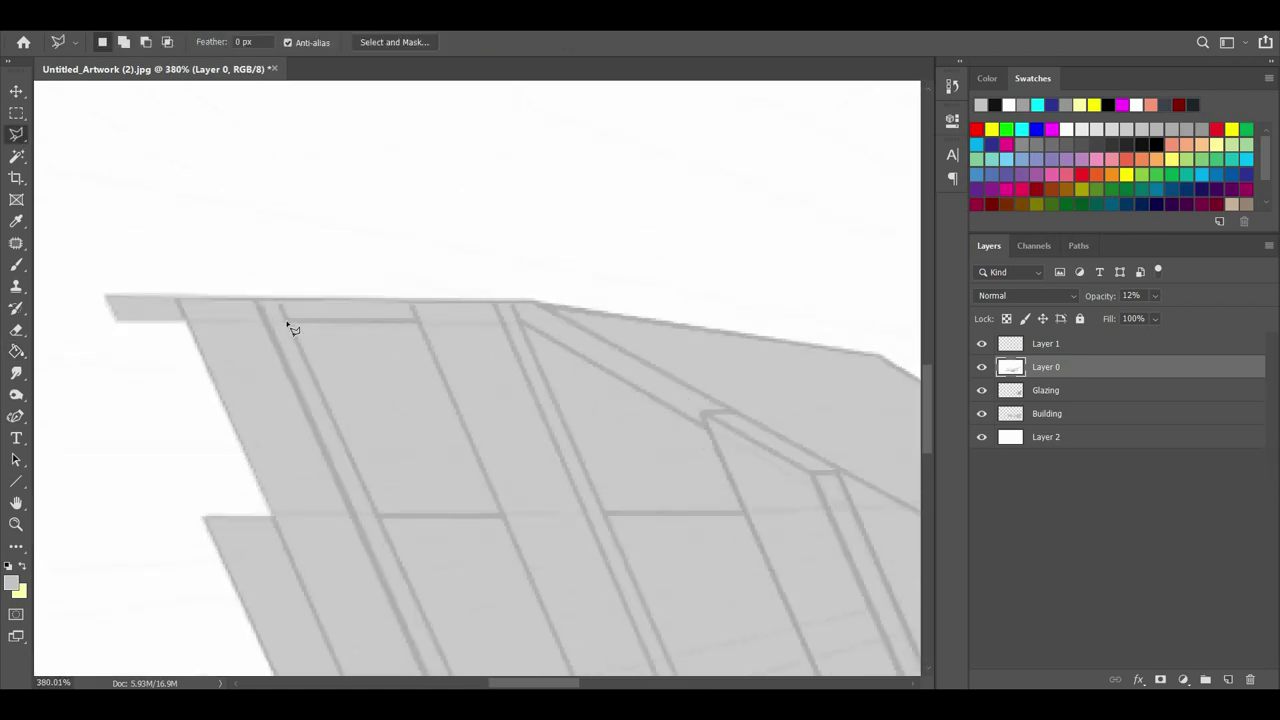
{"action": "left_click", "coordinate": [500, 516]}
{"action": "left_click", "coordinate": [376, 516]}
{"action": "left_click", "coordinate": [288, 321]}
{"action": "left_click", "coordinate": [1047, 413]}
{"action": "key", "text": "Delete"}
Select the opening between the second and third slanted columns under the roof edge and delete it from Building.
{"action": "left_click", "coordinate": [520, 322]}
{"action": "left_click", "coordinate": [602, 512]}
{"action": "left_click", "coordinate": [746, 514]}
{"action": "left_click", "coordinate": [702, 418]}
{"action": "left_click", "coordinate": [521, 323]}
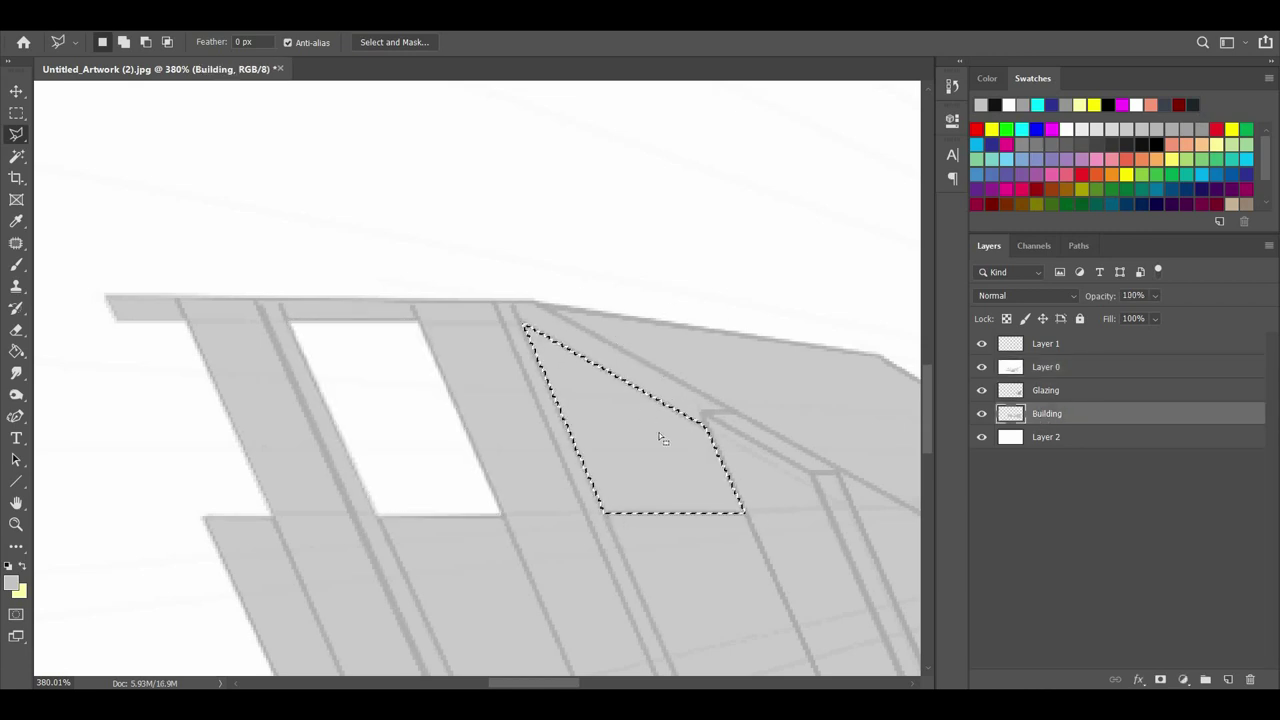
{"action": "key", "text": "Delete"}
Outline the first slanted column of the left wing from the roof edge down to its base as a polygonal selection.
{"action": "scroll", "coordinate": [480, 567], "scroll_direction": "down", "scroll_amount": 2}
{"action": "scroll", "coordinate": [431, 357], "scroll_direction": "down", "scroll_amount": 2}
{"action": "scroll", "coordinate": [410, 334], "scroll_direction": "up", "scroll_amount": 1}
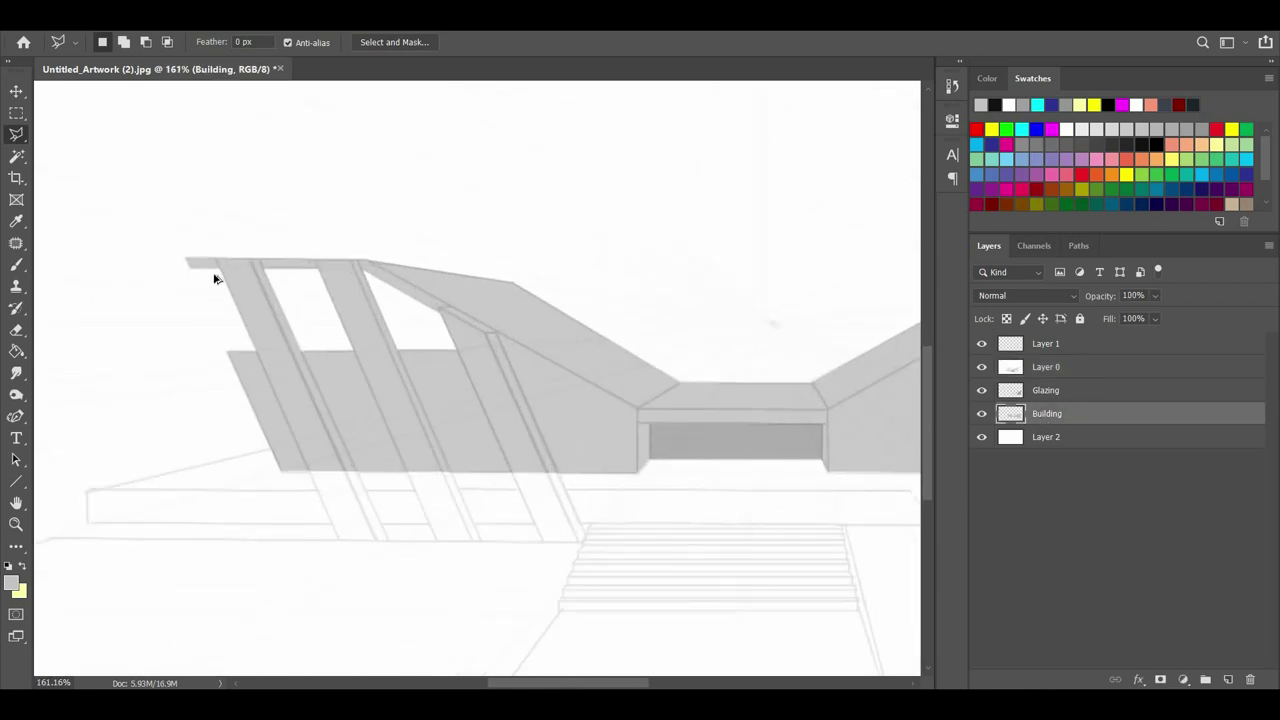
{"action": "scroll", "coordinate": [213, 300], "scroll_direction": "up", "scroll_amount": 3}
{"action": "left_click", "coordinate": [222, 208]}
{"action": "left_click", "coordinate": [482, 532]}
{"action": "left_click", "coordinate": [590, 532]}
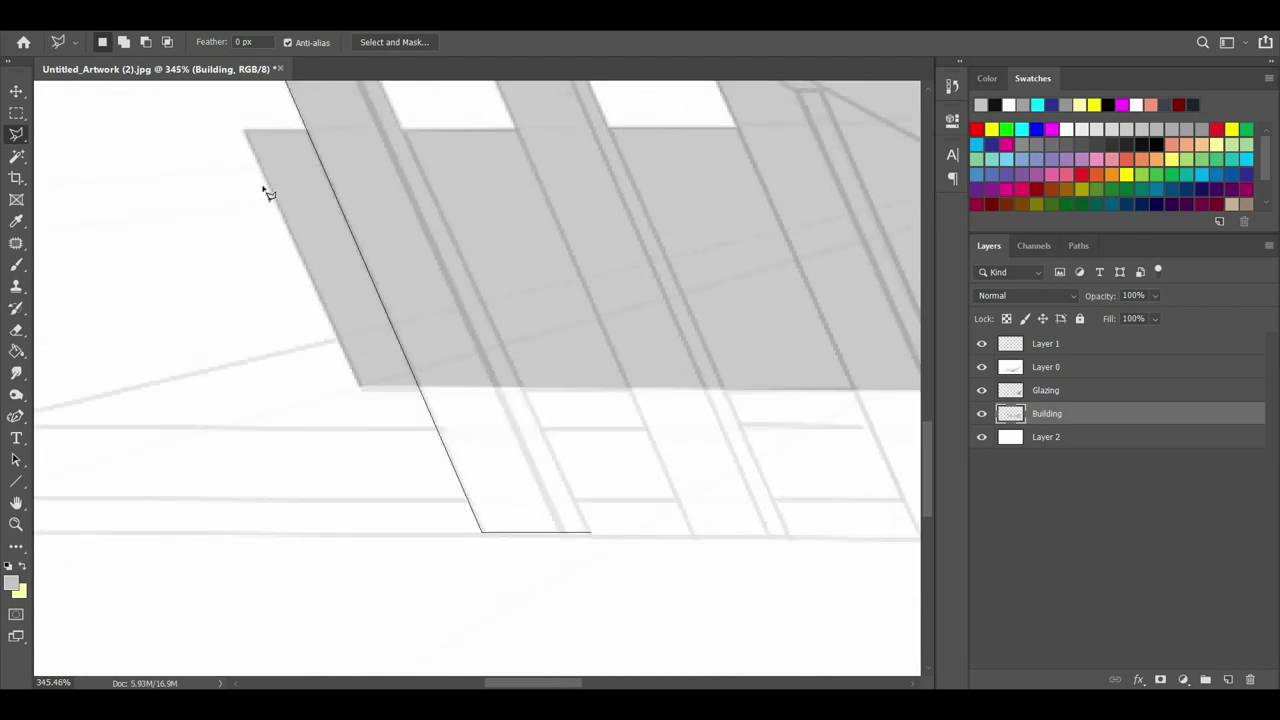
{"action": "left_click", "coordinate": [313, 236]}
{"action": "left_click", "coordinate": [221, 236]}
{"action": "left_click", "coordinate": [221, 236]}
{"action": "left_click", "coordinate": [313, 236]}
{"action": "scroll", "coordinate": [590, 600], "scroll_direction": "down", "scroll_amount": 2}
{"action": "left_click", "coordinate": [486, 606]}
{"action": "scroll", "coordinate": [214, 271], "scroll_direction": "up", "scroll_amount": 4}
{"action": "left_click", "coordinate": [222, 298]}
Add the outline of the second slanted column to the current selection.
{"action": "scroll", "coordinate": [428, 217], "scroll_direction": "down", "scroll_amount": 2}
{"action": "left_click", "coordinate": [430, 216], "text": "shift"}
{"action": "left_click", "coordinate": [527, 216]}
{"action": "key", "text": "Escape"}
{"action": "left_click", "coordinate": [433, 217], "text": "shift"}
{"action": "left_click", "coordinate": [526, 217]}
{"action": "mouse_move", "coordinate": [599, 667]}
{"action": "left_mouse_down"}
{"action": "mouse_move", "coordinate": [574, 574]}
{"action": "mouse_move", "coordinate": [336, 320]}
{"action": "left_mouse_up"}
{"action": "left_click", "coordinate": [522, 476]}
{"action": "left_click", "coordinate": [430, 475]}
{"action": "left_click_drag", "start_coordinate": [251, 246], "coordinate": [397, 652]}
{"action": "left_click", "coordinate": [318, 278]}
Add the third slanted column, from the sloping roof edge down to its base, to the selection.
{"action": "scroll", "coordinate": [577, 243], "scroll_direction": "down", "scroll_amount": 2}
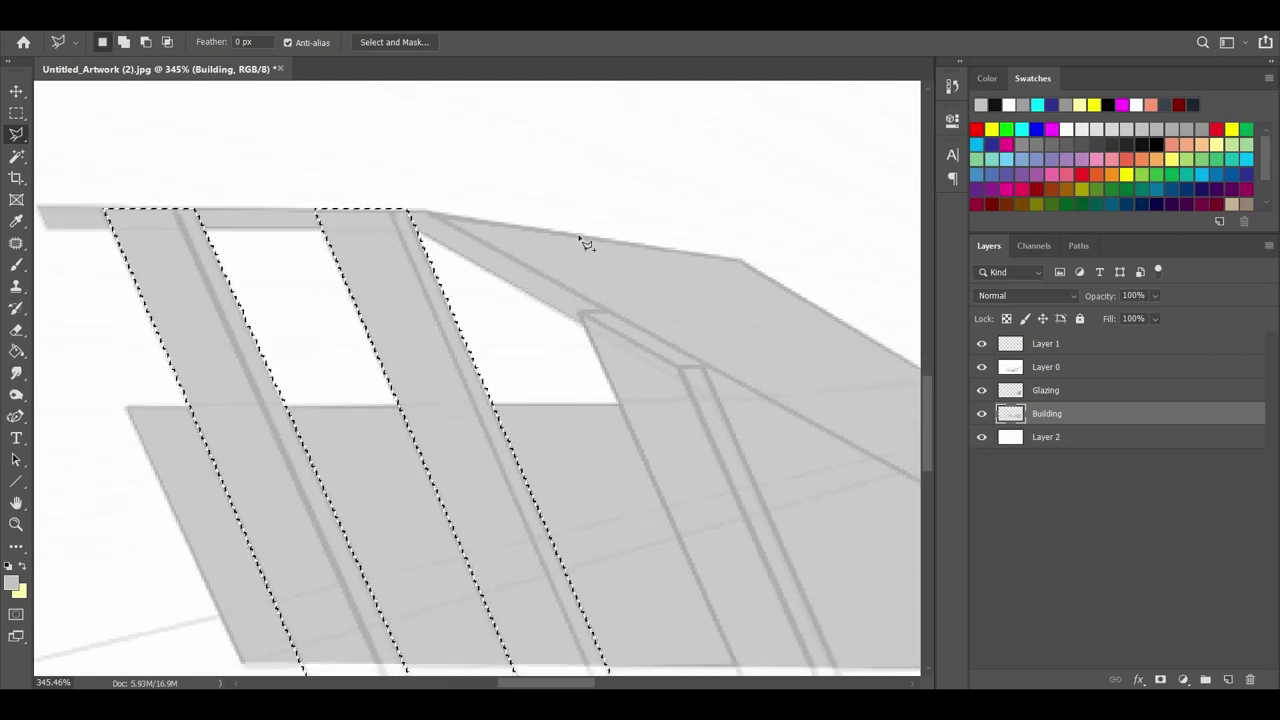
{"action": "left_click", "coordinate": [583, 249]}
{"action": "scroll", "coordinate": [583, 249], "scroll_direction": "down", "scroll_amount": 2}
{"action": "scroll", "coordinate": [590, 510], "scroll_direction": "down", "scroll_amount": 6}
{"action": "left_click", "coordinate": [586, 496]}
{"action": "left_click", "coordinate": [573, 508]}
{"action": "left_click", "coordinate": [490, 508]}
{"action": "scroll", "coordinate": [100, 234], "scroll_direction": "up", "scroll_amount": 4}
{"action": "left_click", "coordinate": [270, 266]}
{"action": "scroll", "coordinate": [807, 233], "scroll_direction": "down", "scroll_amount": 2}
{"action": "scroll", "coordinate": [812, 240], "scroll_direction": "down", "scroll_amount": 3}
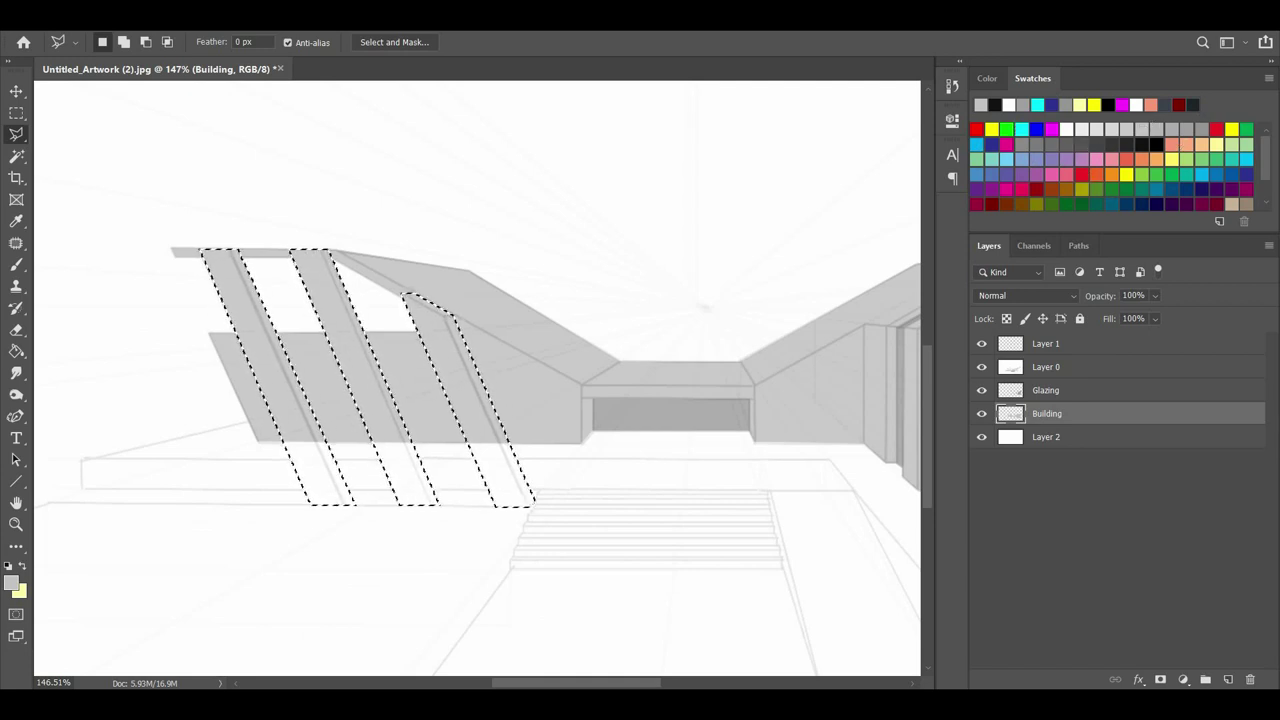
Create a new layer named Structure above the Building layer.
{"action": "key", "text": "g"}
{"action": "key", "text": "ctrl+shift+alt+n"}
{"action": "type", "text": "Structure"}
{"action": "key", "text": "Return"}
Fill the three selected columns with a medium gray darker than the walls on the Structure layer and clear the selection.
{"action": "left_click", "coordinate": [462, 410]}
{"action": "left_click", "coordinate": [372, 403]}
{"action": "left_click", "coordinate": [284, 403]}
{"action": "left_click", "coordinate": [1187, 130]}
{"action": "left_click", "coordinate": [460, 405]}
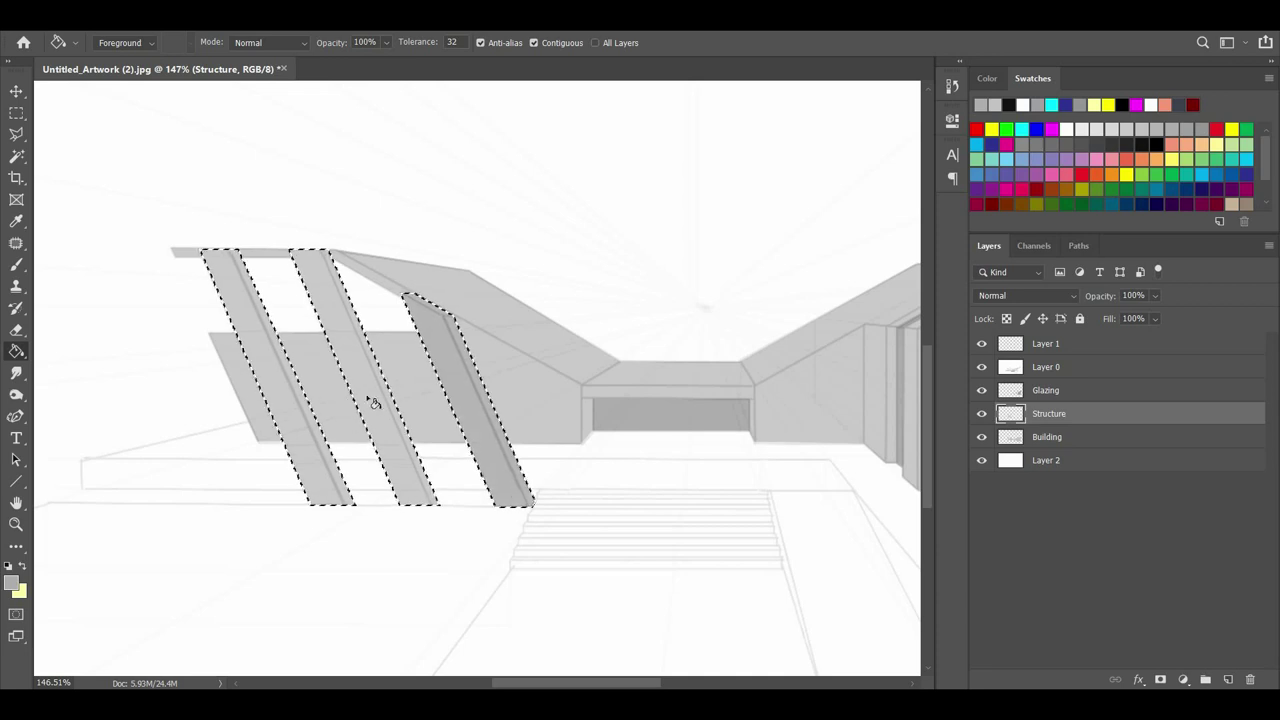
{"action": "left_click", "coordinate": [373, 403]}
{"action": "left_click", "coordinate": [245, 346]}
{"action": "key", "text": "l"}
{"action": "left_click", "coordinate": [434, 403]}
{"action": "left_click", "coordinate": [443, 233]}
{"action": "double_click", "coordinate": [660, 399]}
{"action": "key", "text": "ctrl+d"}
Outline the whole floor area, including the platform, steps, walkway and left foreground, as a polygonal selection.
{"action": "scroll", "coordinate": [444, 434], "scroll_direction": "down", "scroll_amount": 3}
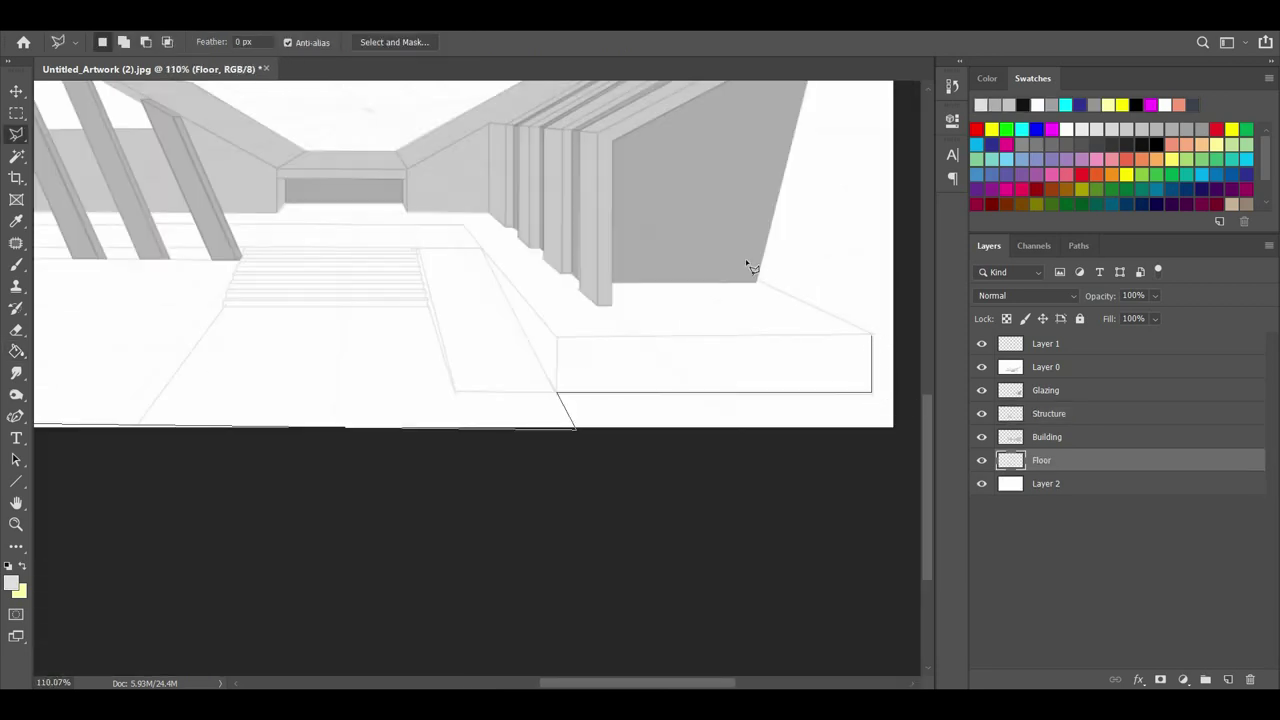
{"action": "left_click", "coordinate": [747, 278]}
{"action": "left_click", "coordinate": [470, 195]}
{"action": "scroll", "coordinate": [354, 185], "scroll_direction": "left", "scroll_amount": 2}
{"action": "left_click", "coordinate": [376, 181]}
{"action": "scroll", "coordinate": [414, 192], "scroll_direction": "left", "scroll_amount": 2}
{"action": "left_click", "coordinate": [413, 197]}
{"action": "left_click", "coordinate": [287, 226]}
{"action": "left_click", "coordinate": [287, 246]}
{"action": "double_click", "coordinate": [431, 415]}
{"action": "key", "text": "ctrl+0"}
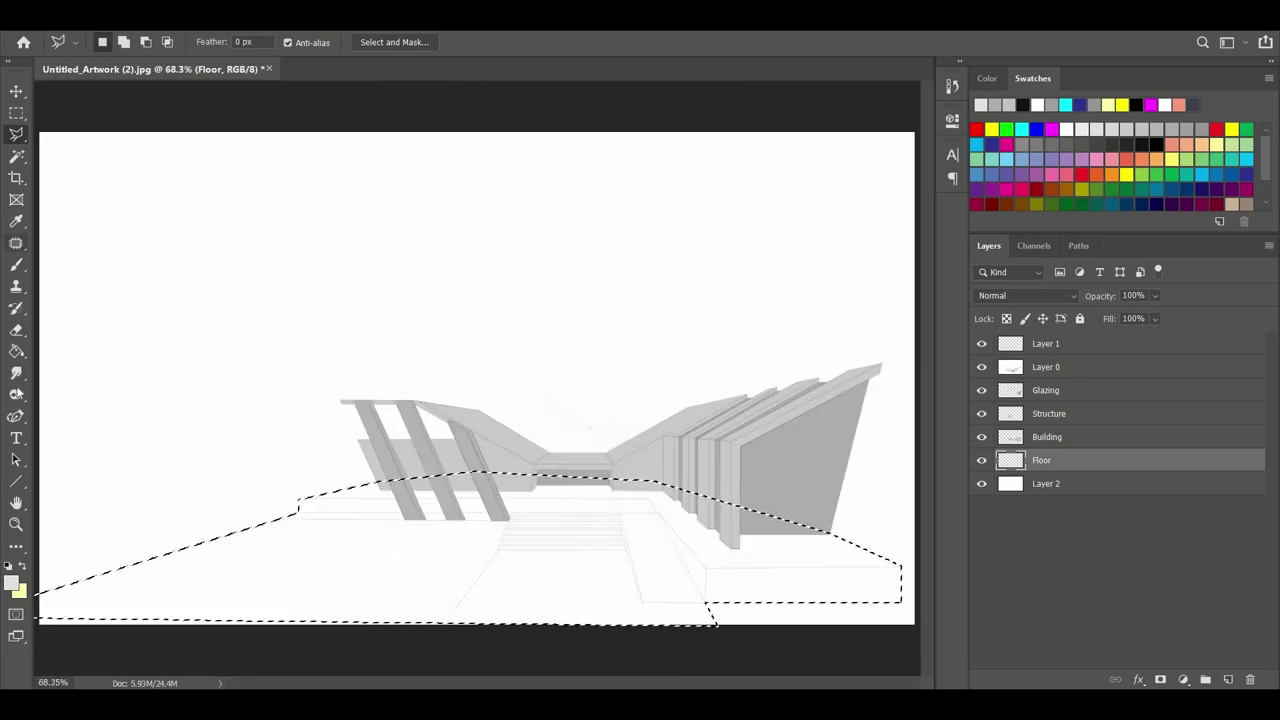
Fill the selected floor outline with very light gray on the Floor layer and clear the selection.
{"action": "key", "text": "g"}
{"action": "left_click", "coordinate": [16, 135]}
{"action": "key", "text": "ctrl+d"}
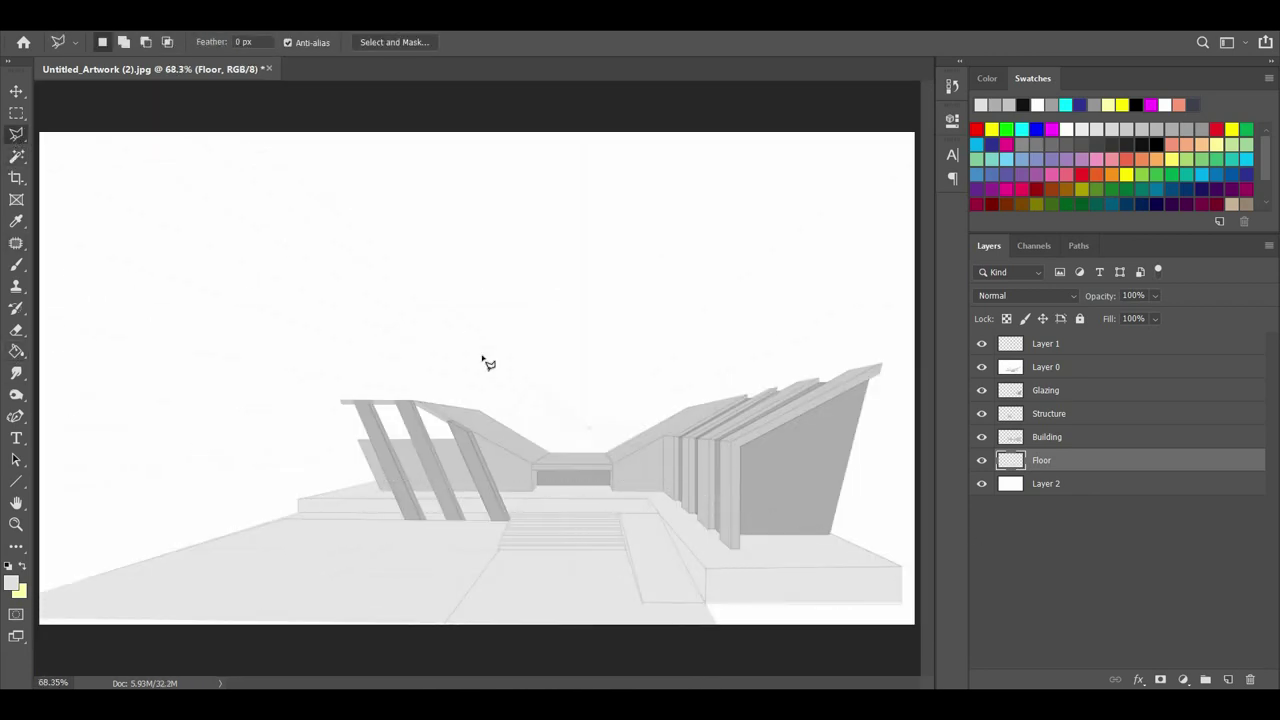
{"action": "left_click", "coordinate": [17, 156]}
{"action": "left_click", "coordinate": [1106, 440]}
{"action": "left_click", "coordinate": [880, 475]}
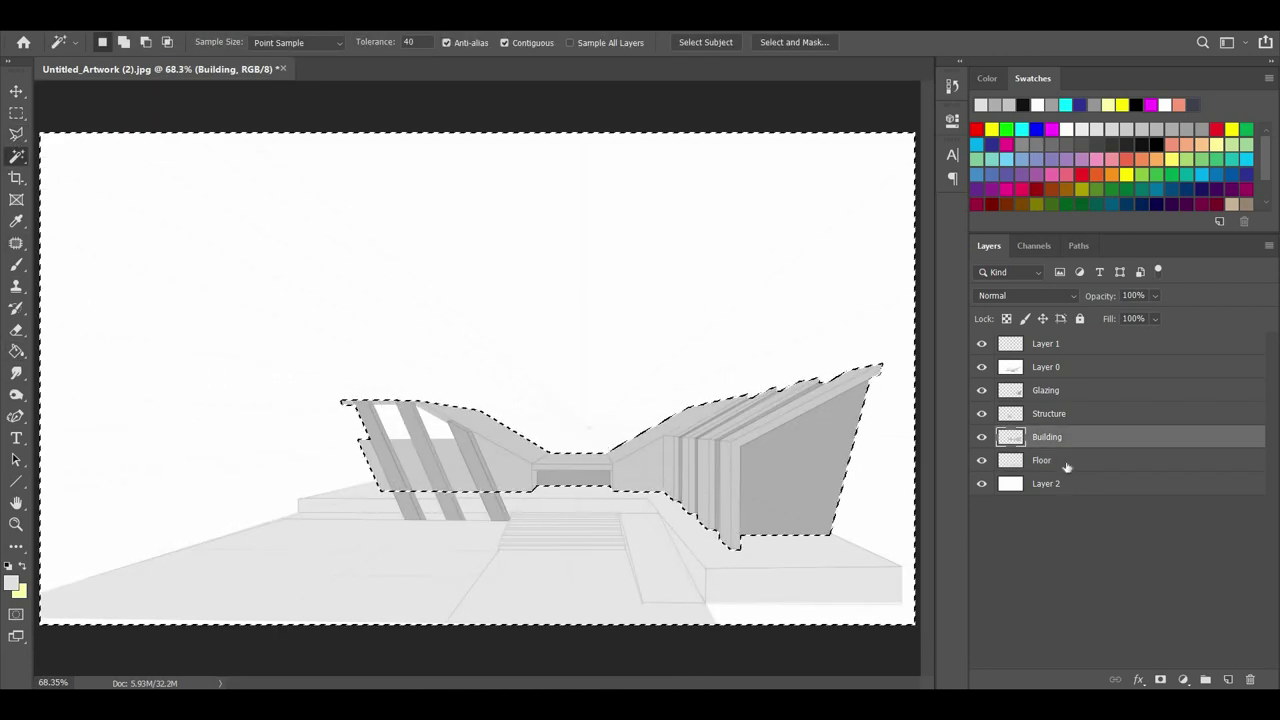
{"action": "left_click", "coordinate": [1066, 461]}
{"action": "key", "text": "ctrl+d"}
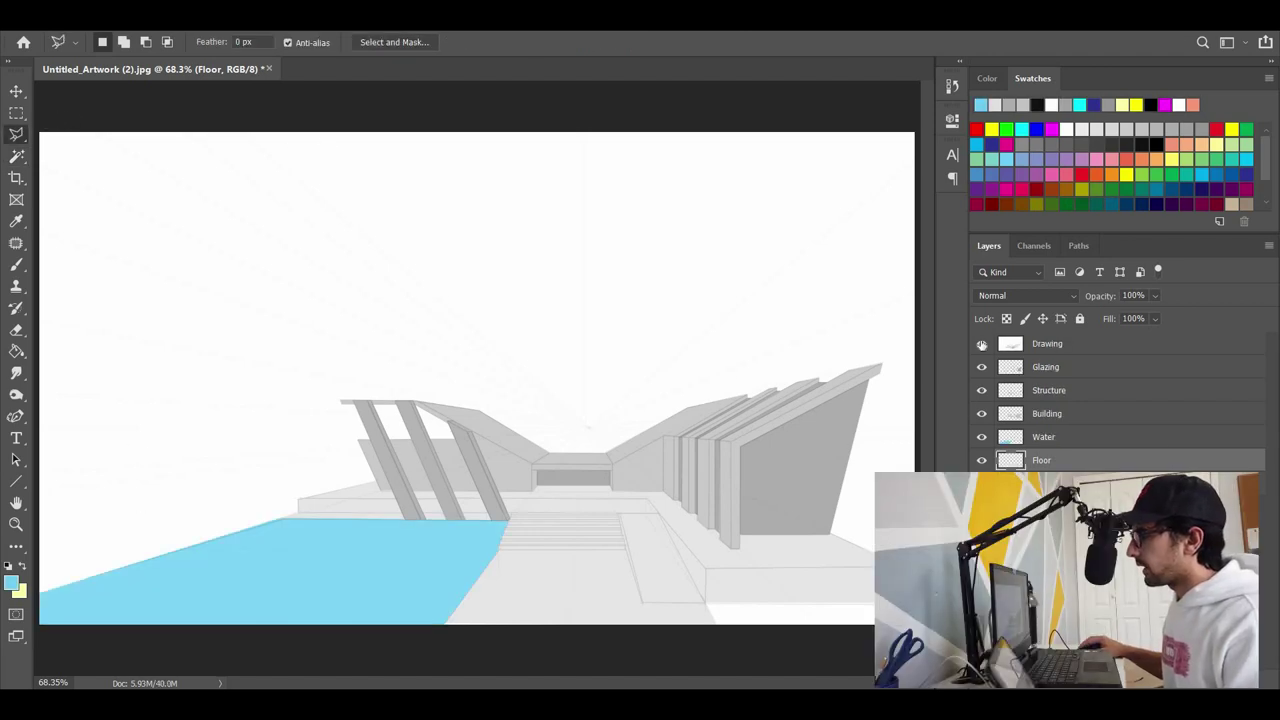
Toggle the Drawing, Glazing, Structure and Building layers off and on to check what each one contains.
{"action": "left_click", "coordinate": [982, 345]}
{"action": "left_click", "coordinate": [982, 345]}
{"action": "left_click", "coordinate": [982, 368]}
{"action": "left_click", "coordinate": [982, 368]}
{"action": "left_click", "coordinate": [982, 391]}
{"action": "left_click", "coordinate": [982, 414]}
{"action": "left_click", "coordinate": [982, 414]}
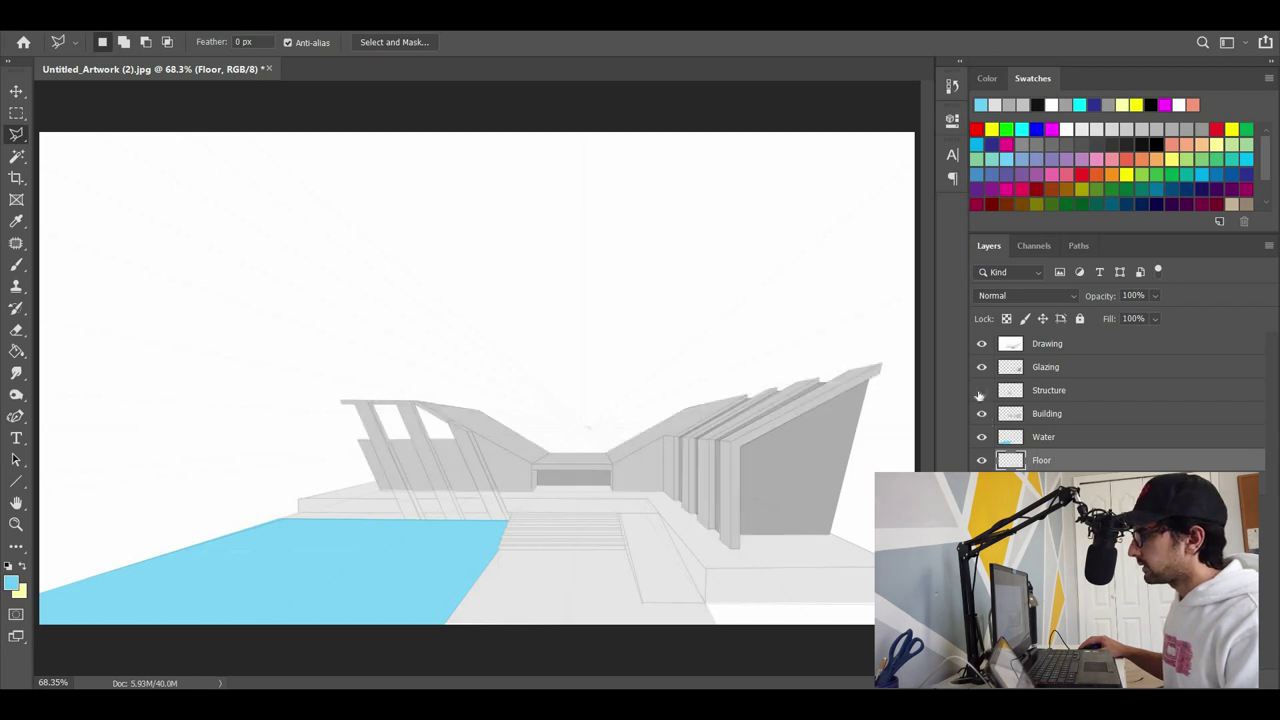
{"action": "left_click", "coordinate": [980, 392]}
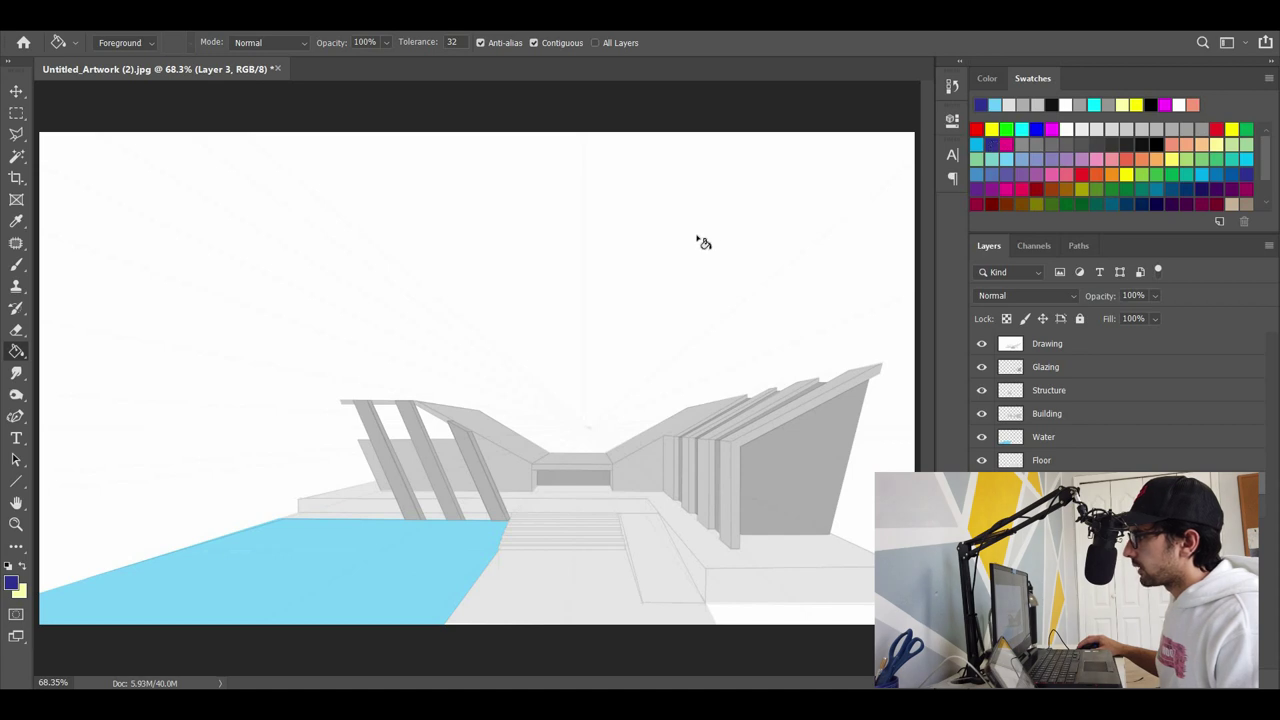
Fill the sky area above the horizon with dark blue on Layer 3.
{"action": "left_click", "coordinate": [495, 312]}
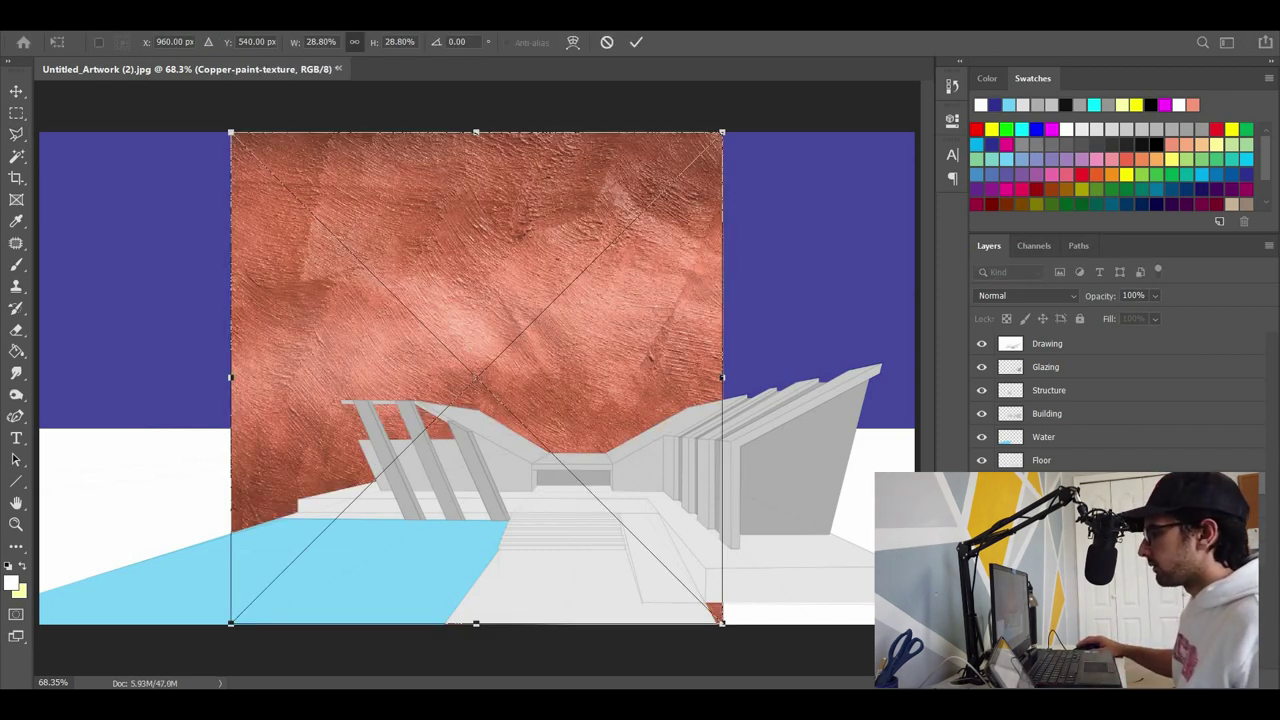
Place the Copper-paint-texture image directly above the Structure layer and group the two layers.
{"action": "left_click_drag", "start_coordinate": [1064, 470], "coordinate": [1058, 382]}
{"action": "key", "text": "Return"}
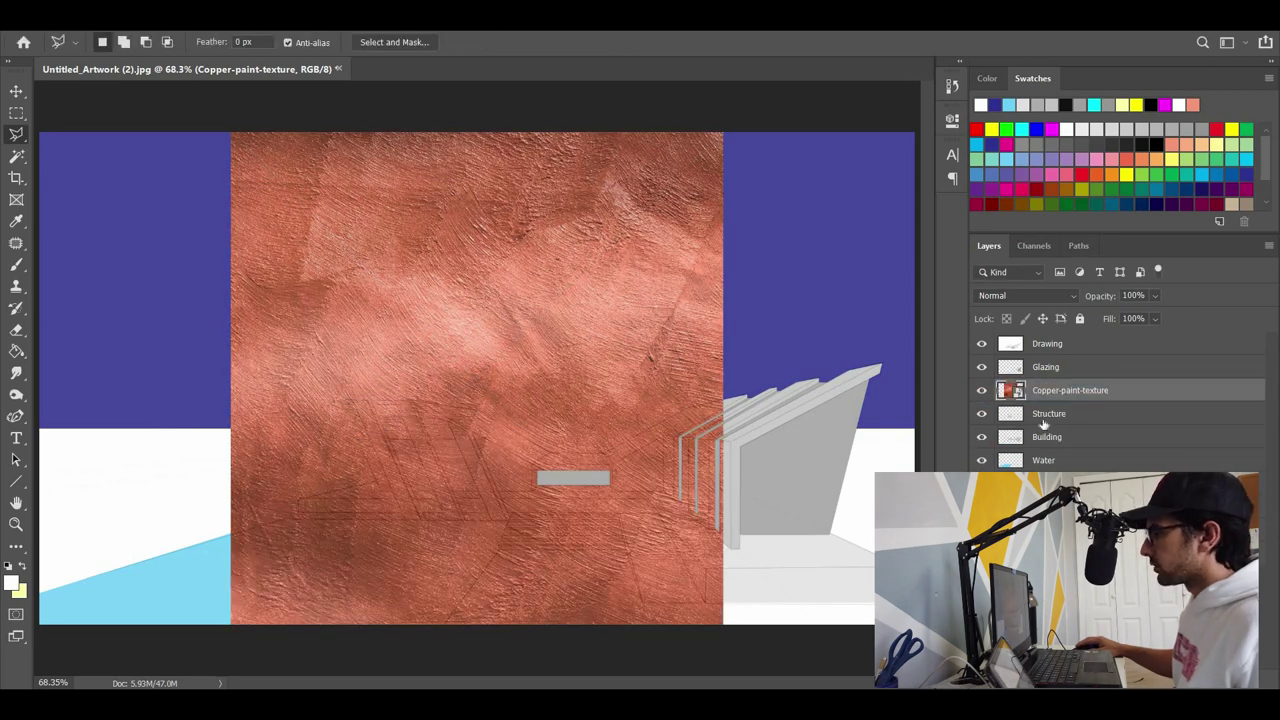
{"action": "key", "text": "alt+bracketleft"}
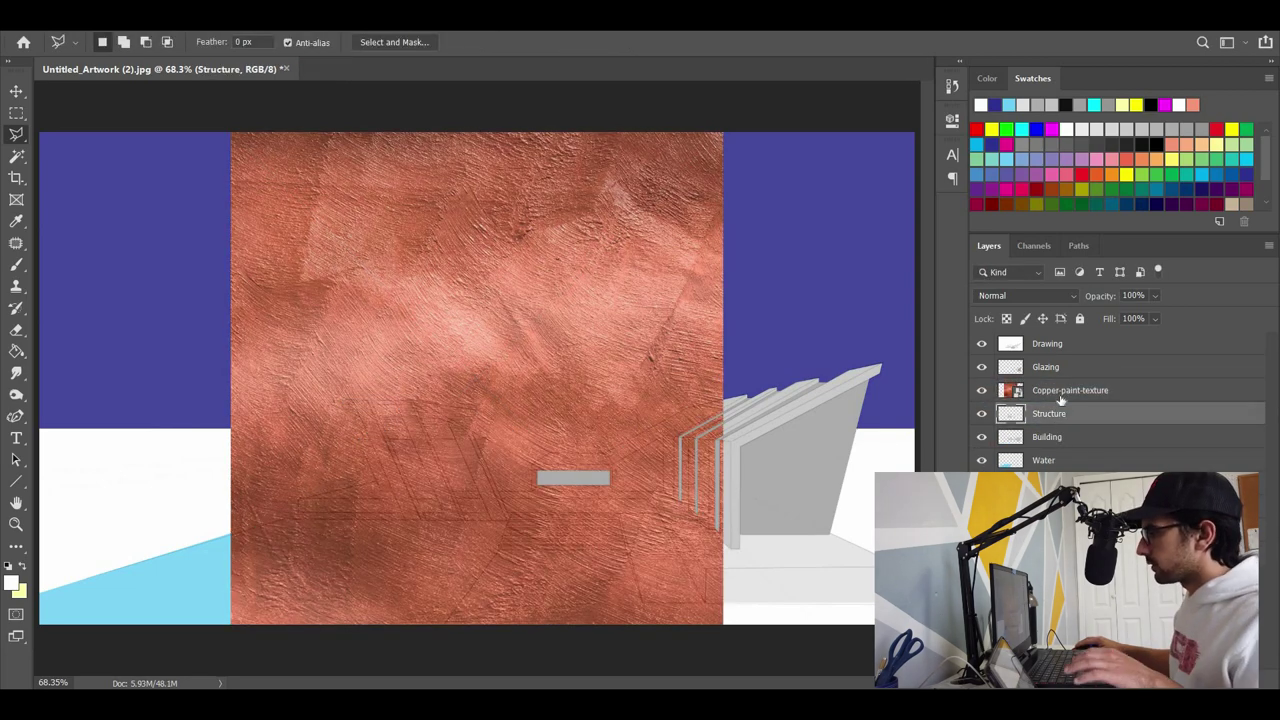
{"action": "key", "text": "alt+shift+bracketright"}
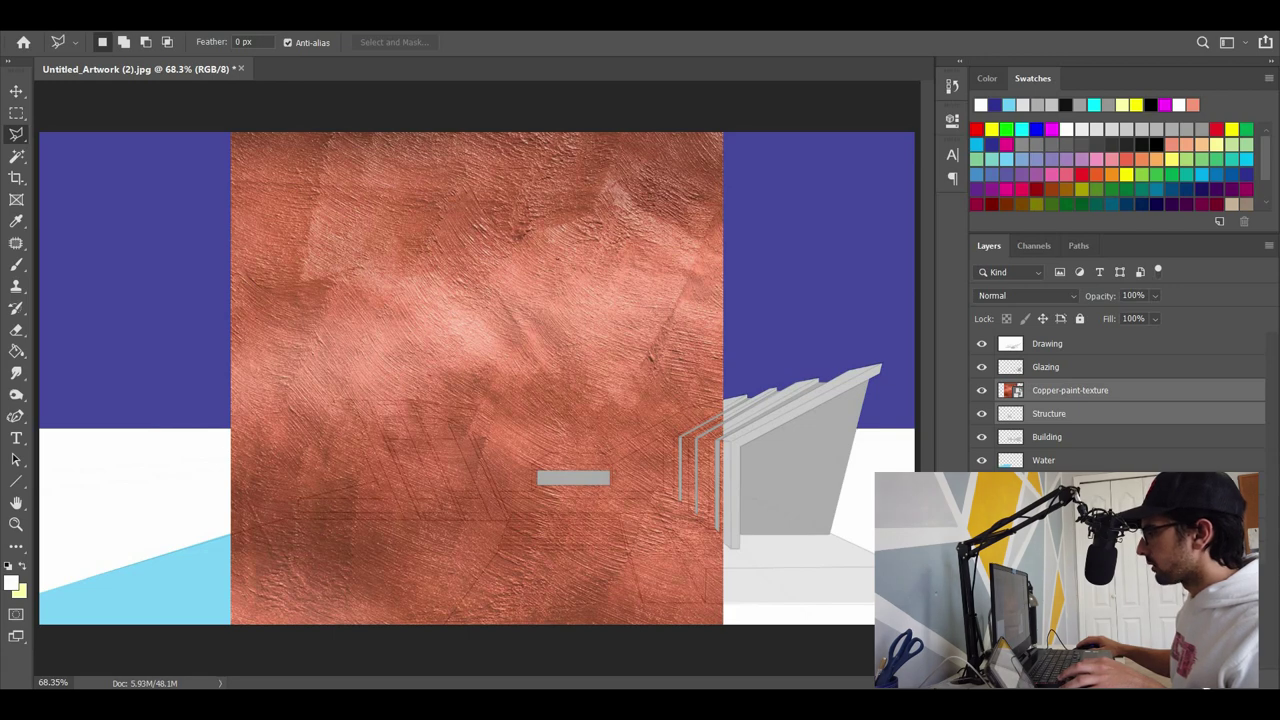
{"action": "key", "text": "ctrl+g"}
{"action": "double_click", "coordinate": [1044, 389]}
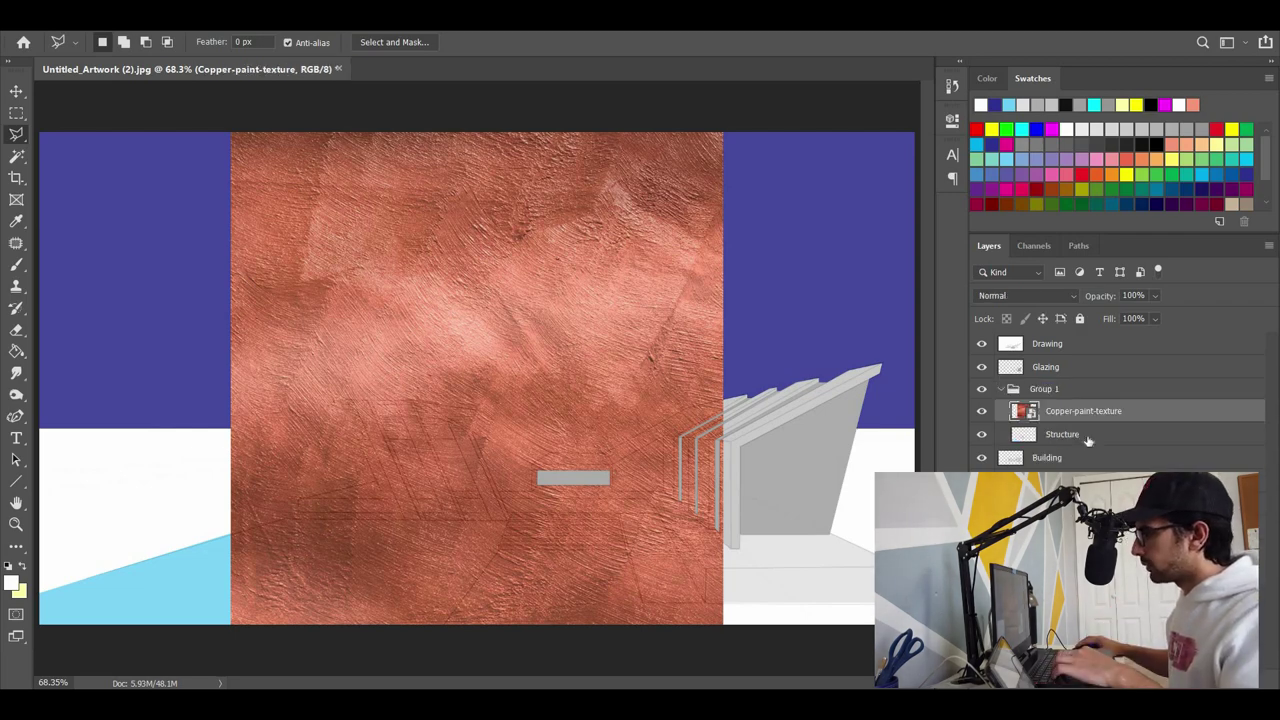
Clip Copper-paint-texture to the Structure layer with a clipping mask and reposition the texture over the slanted columns.
{"action": "left_click", "coordinate": [1088, 438]}
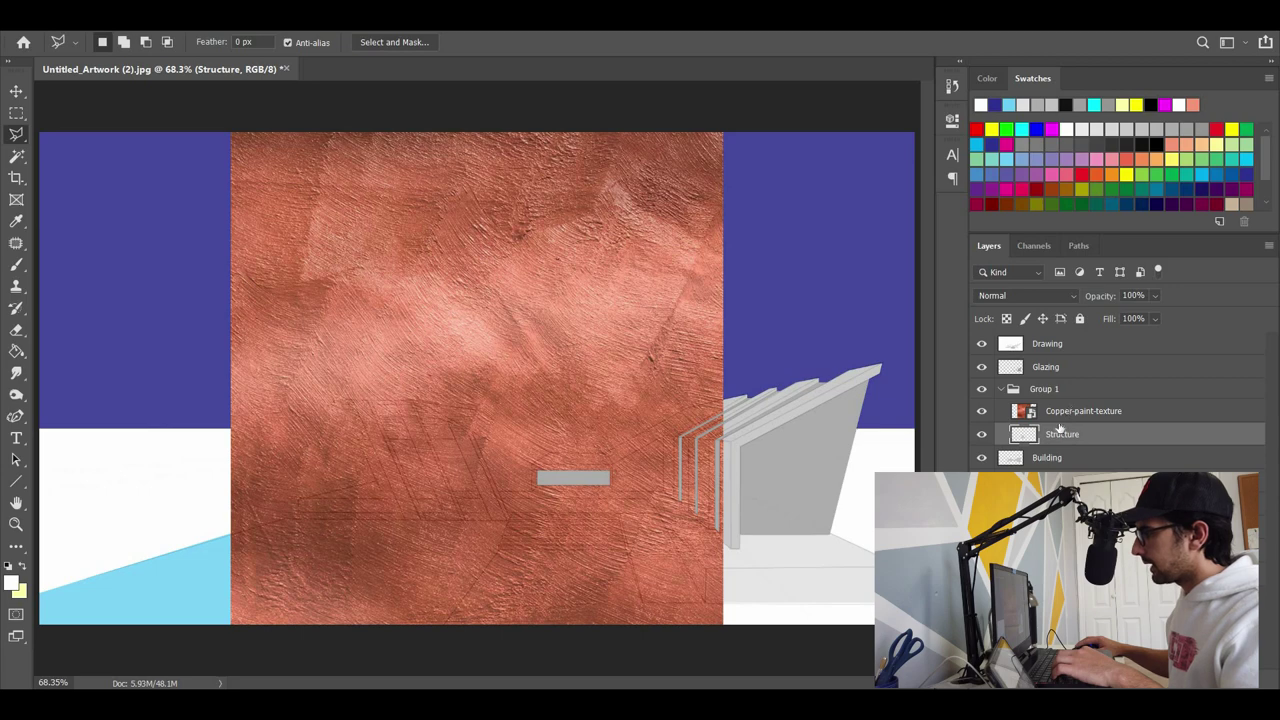
{"action": "left_click", "coordinate": [1066, 415]}
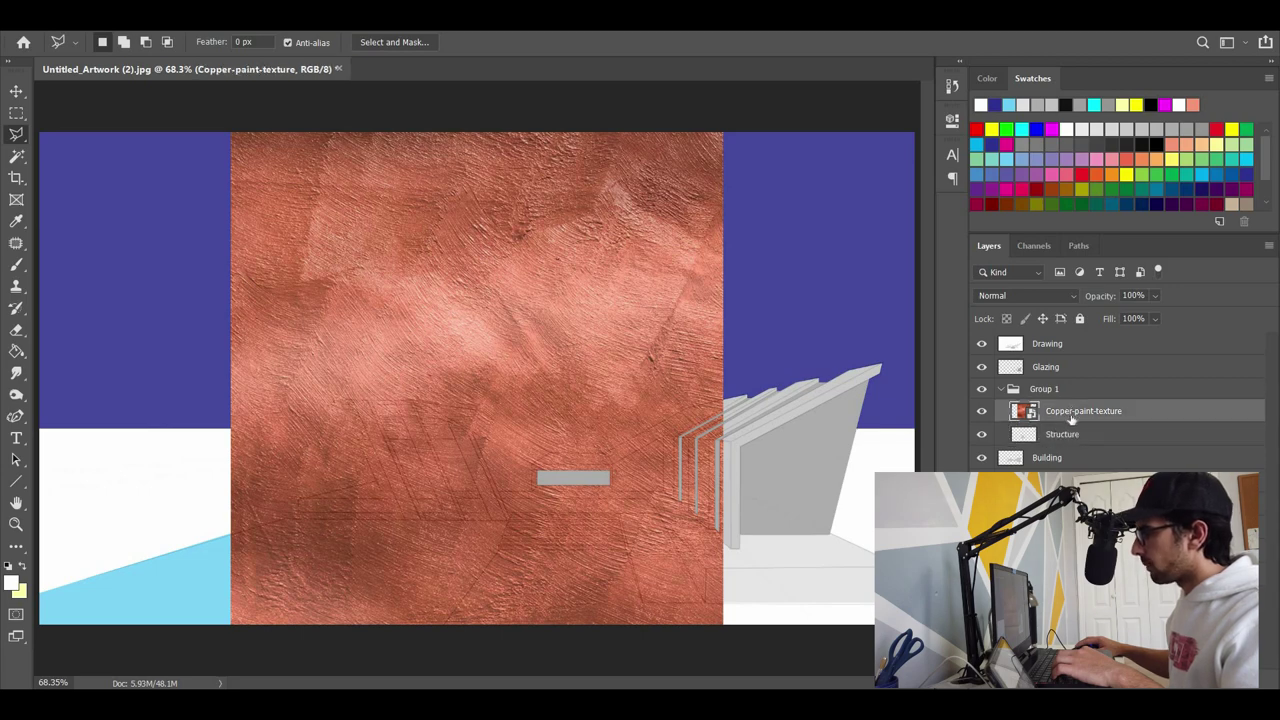
{"action": "right_click", "coordinate": [920, 342]}
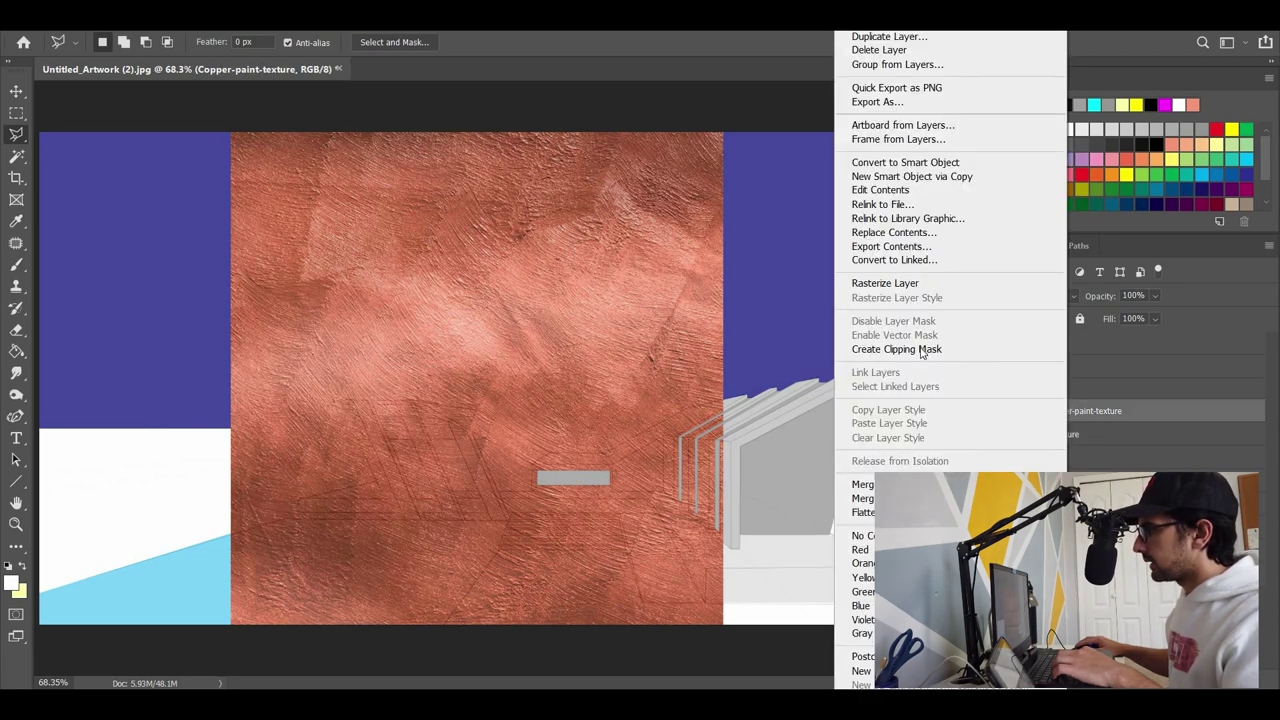
{"action": "left_click", "coordinate": [928, 350]}
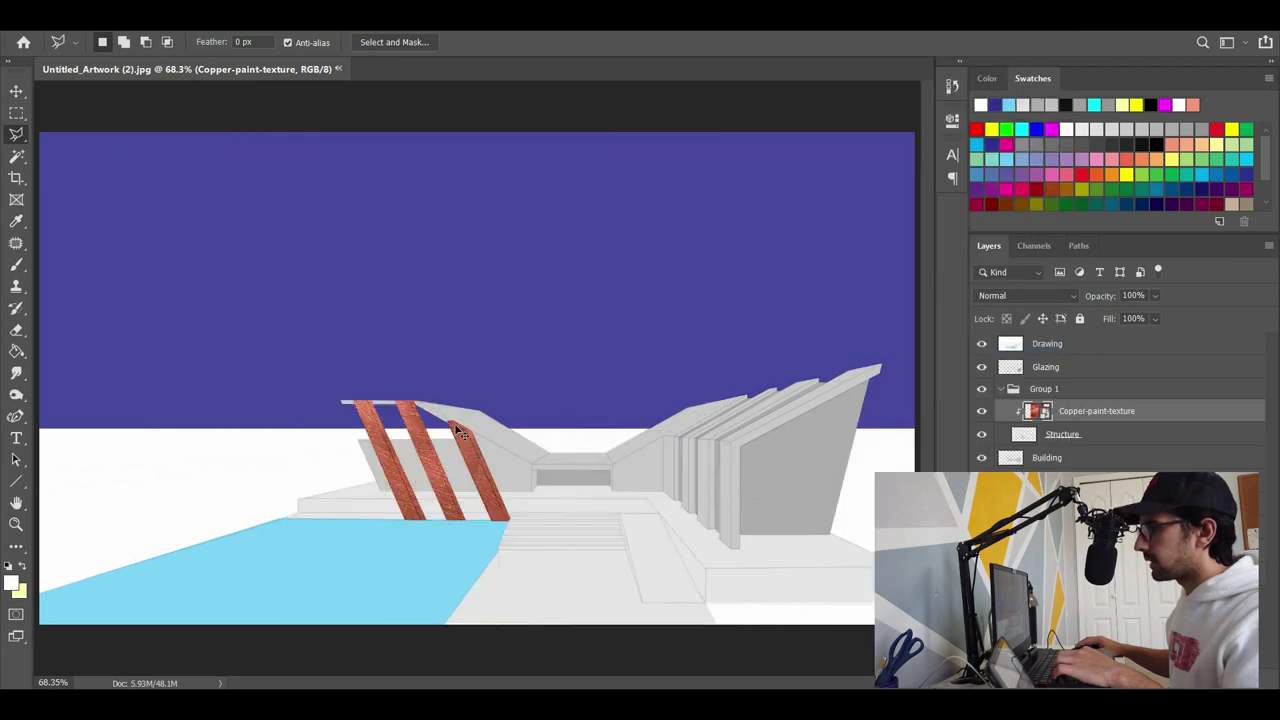
{"action": "key", "text": "v"}
{"action": "left_click_drag", "start_coordinate": [524, 487], "coordinate": [479, 416]}
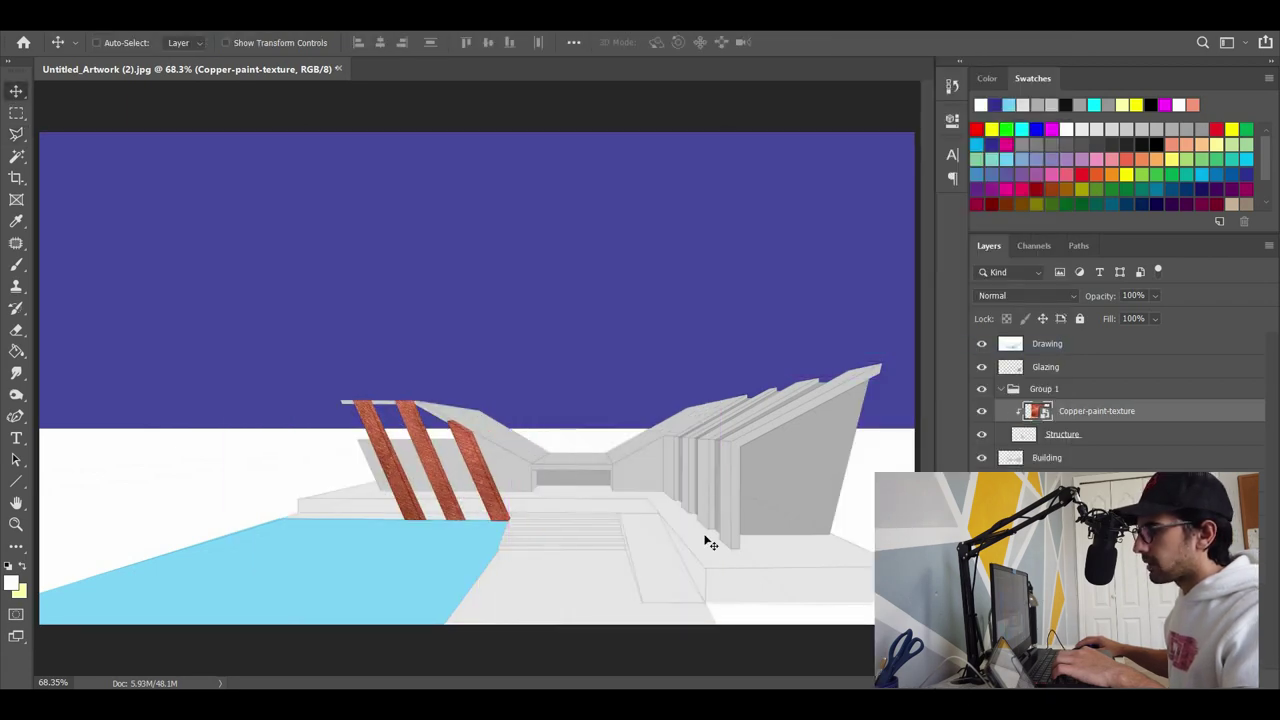
Toggle the visibility of the Structure and Copper-paint-texture layers to compare the columns with and without the texture.
{"action": "left_click", "coordinate": [984, 438]}
{"action": "left_click", "coordinate": [984, 438]}
{"action": "left_click", "coordinate": [984, 438]}
{"action": "left_click", "coordinate": [984, 438]}
{"action": "left_click", "coordinate": [984, 438]}
{"action": "left_click", "coordinate": [984, 438]}
{"action": "left_click", "coordinate": [984, 438]}
{"action": "left_click", "coordinate": [982, 413]}
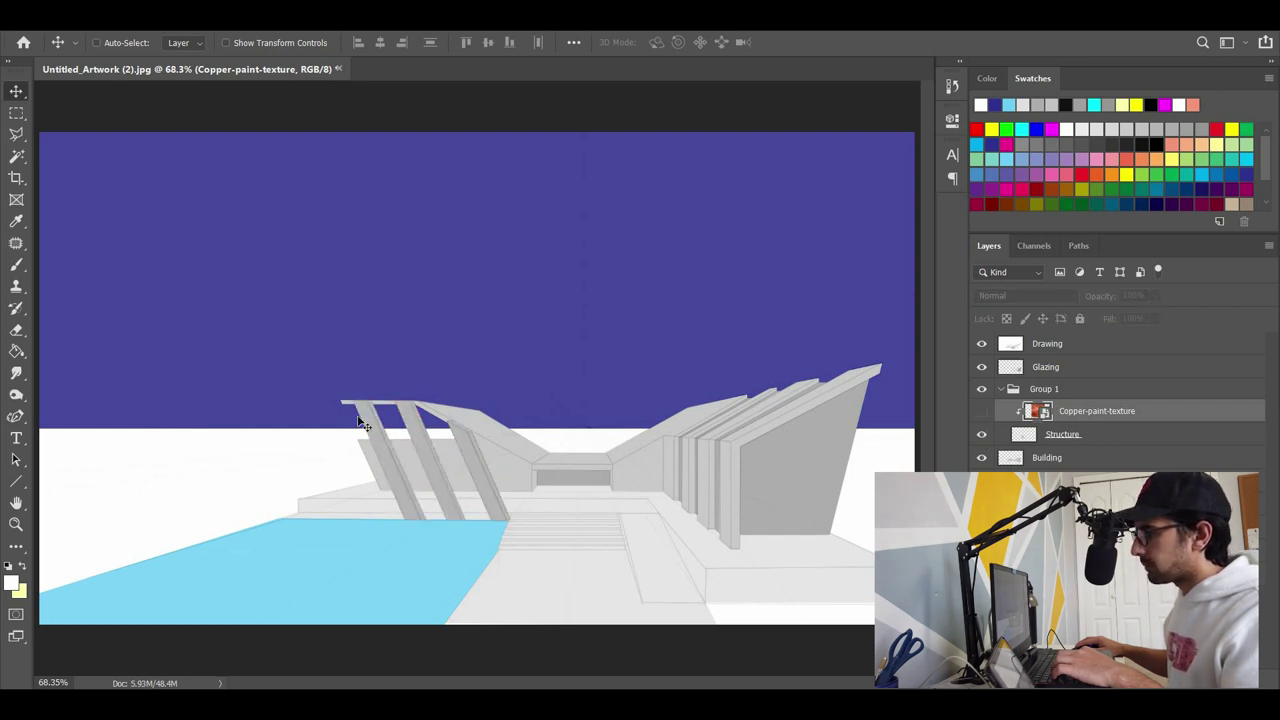
{"action": "key", "text": "ctrl+comma"}
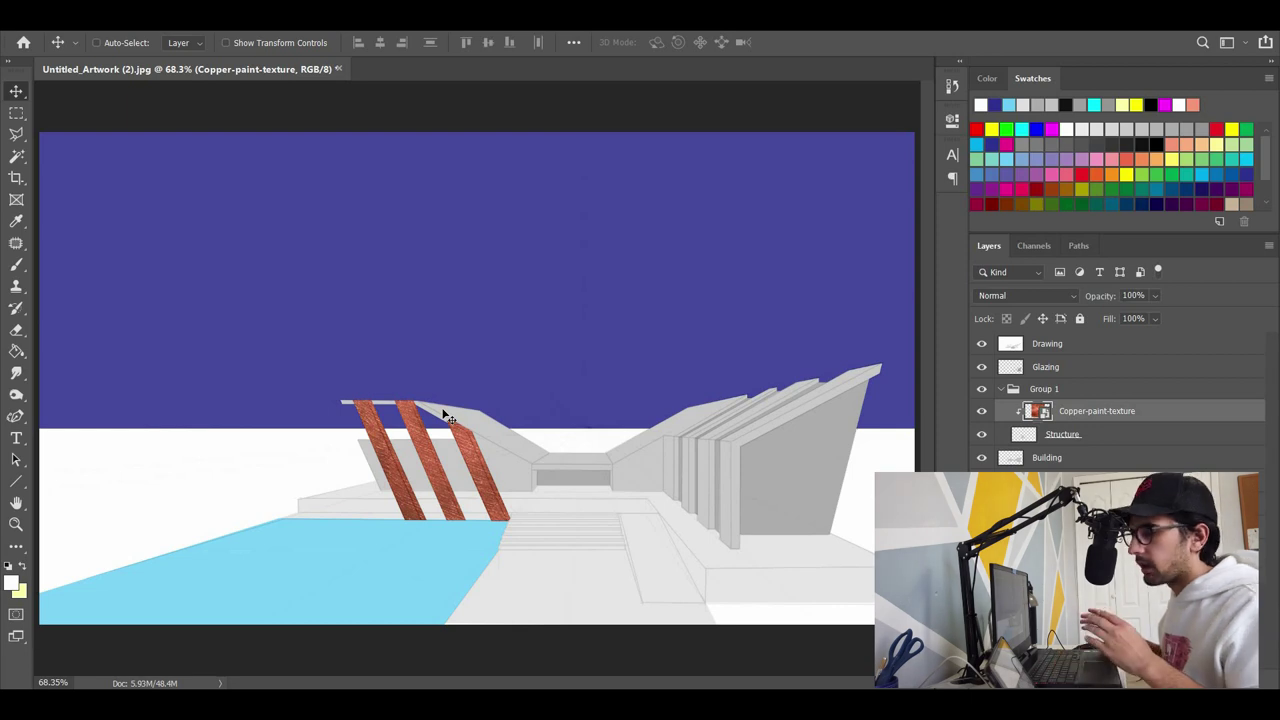
Scale down the copper texture and shift it over the slanted columns.
{"action": "left_click_drag", "start_coordinate": [408, 363], "coordinate": [428, 497]}
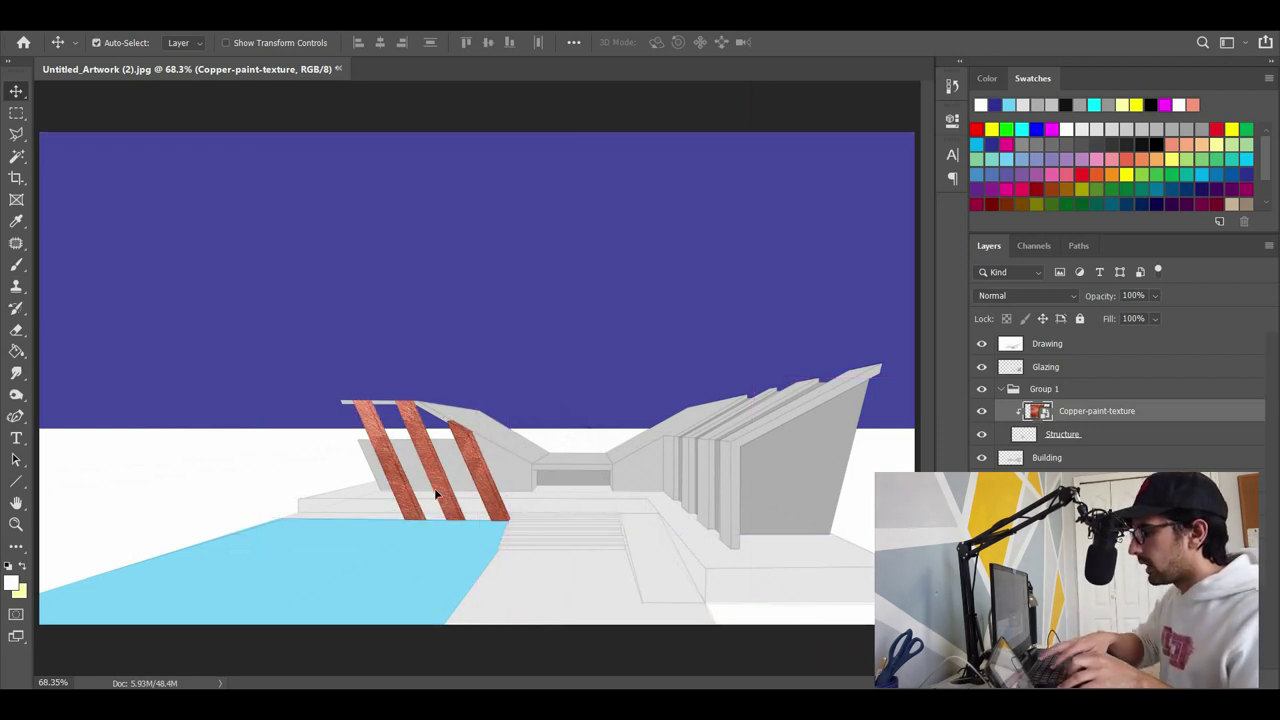
{"action": "key", "text": "ctrl+t"}
{"action": "left_click_drag", "start_coordinate": [715, 153], "coordinate": [489, 378]}
{"action": "left_click_drag", "start_coordinate": [415, 488], "coordinate": [483, 487]}
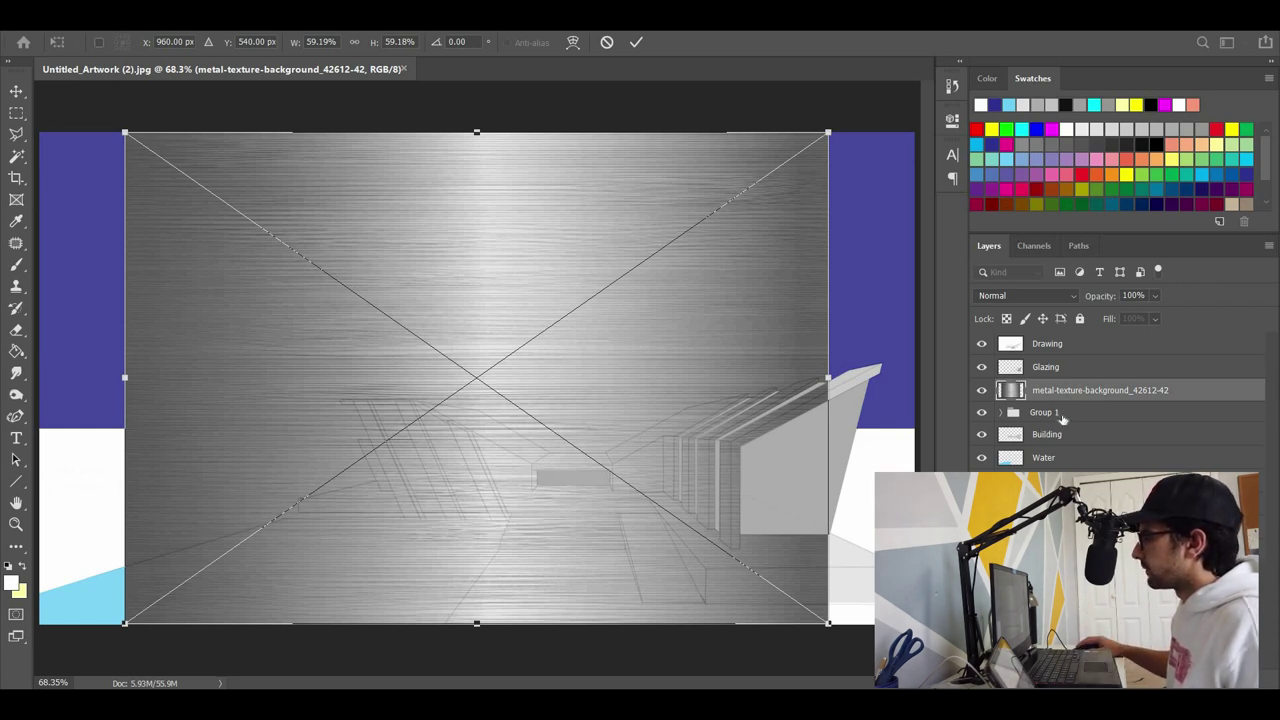
Move the metal-texture-background_42612-42 layer directly above Building and group the two layers.
{"action": "left_click_drag", "start_coordinate": [1064, 397], "coordinate": [1068, 422]}
{"action": "key", "text": "ctrl+g"}
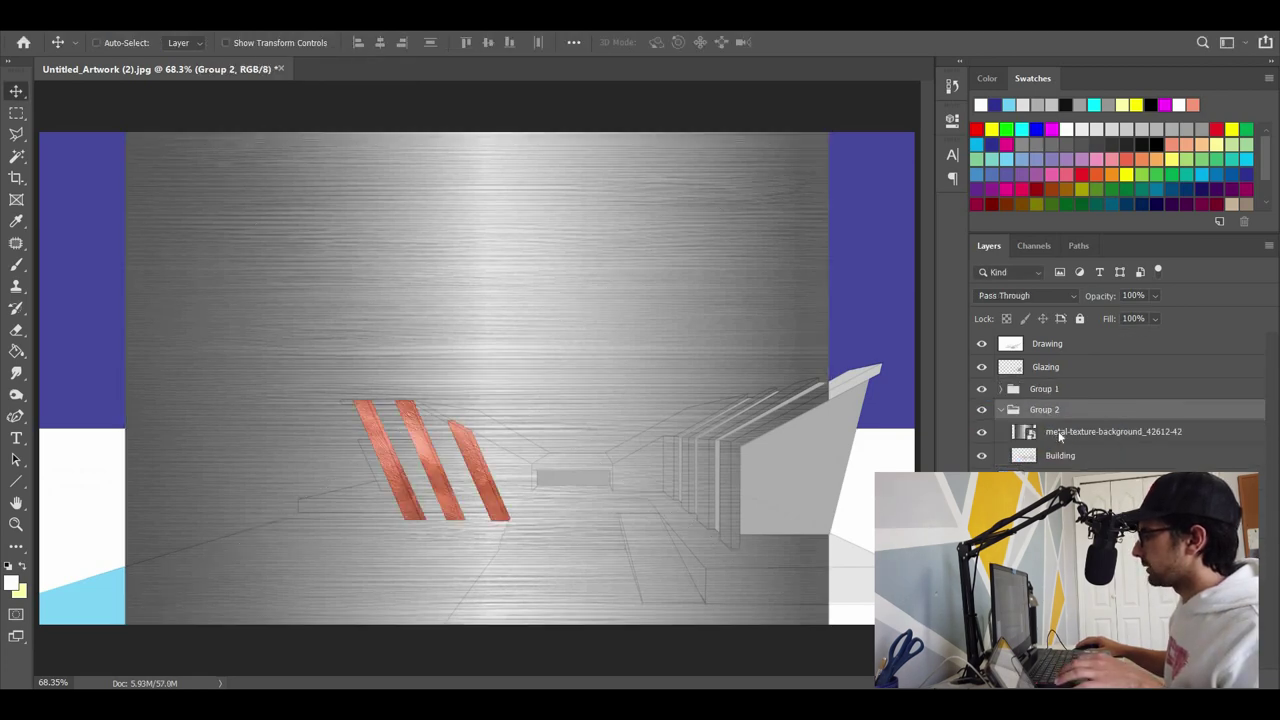
Clip the metal texture to the Building layer with a clipping mask and reposition it over the walls.
{"action": "left_click", "coordinate": [1059, 433]}
{"action": "right_click", "coordinate": [1059, 433]}
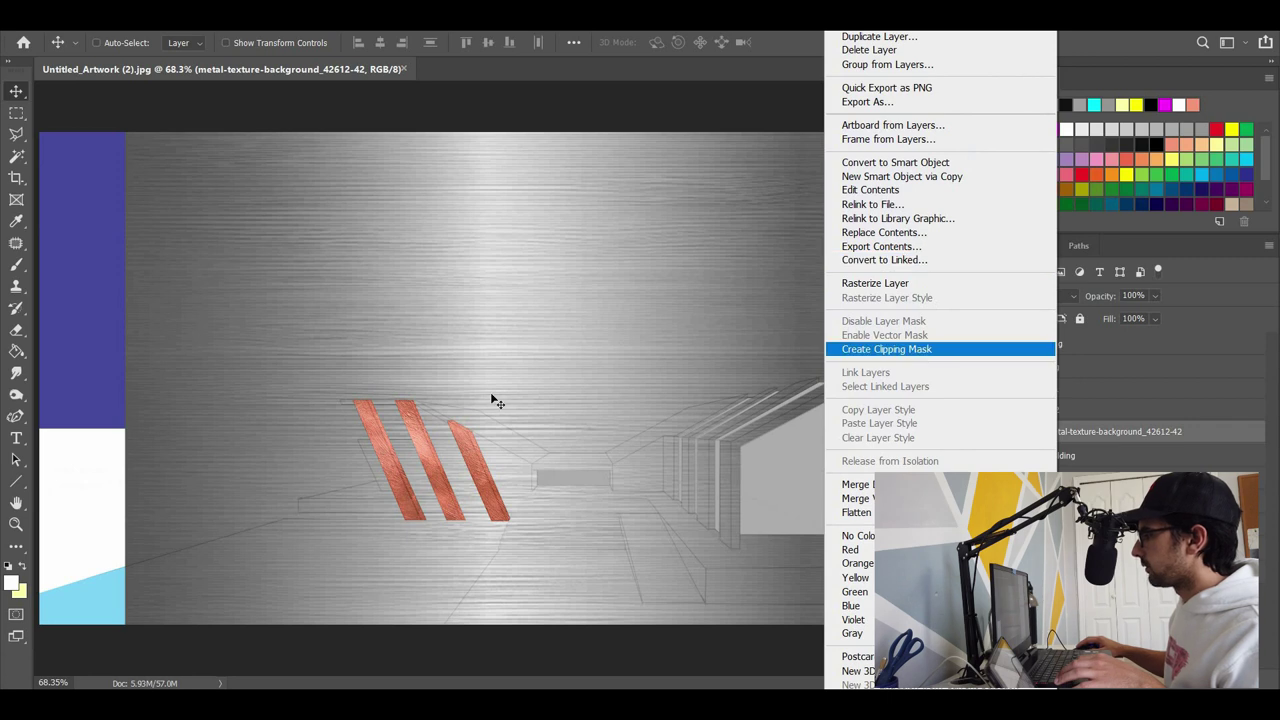
{"action": "left_click", "coordinate": [886, 349]}
{"action": "left_click_drag", "start_coordinate": [677, 431], "coordinate": [575, 519]}
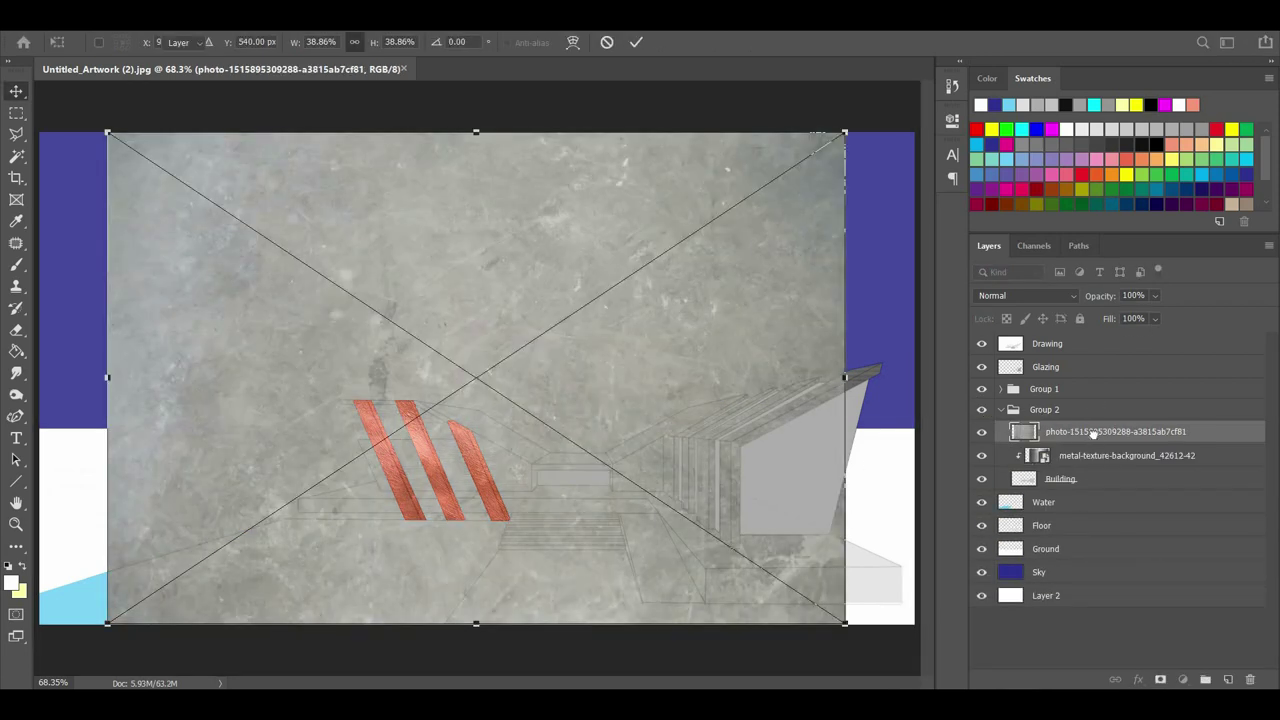
Move the concrete photo texture directly above the Floor layer and group both in a group named Floor.
{"action": "left_click_drag", "start_coordinate": [1092, 434], "coordinate": [1080, 524]}
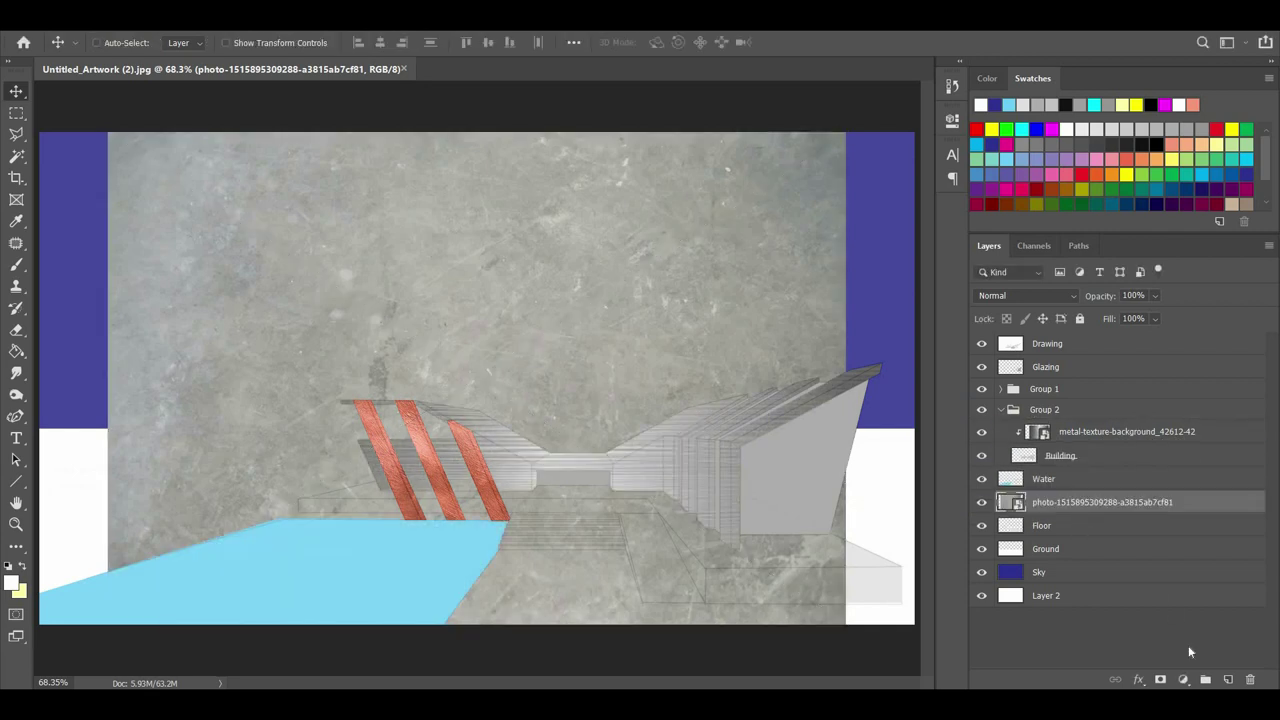
{"action": "left_click", "coordinate": [1100, 526], "text": "shift"}
{"action": "left_click", "coordinate": [1206, 679]}
{"action": "double_click", "coordinate": [1036, 504]}
{"action": "type", "text": "GLoor"}
{"action": "key", "text": "Return"}
Rename Group 2 as Building and Group 1 as Structure.
{"action": "double_click", "coordinate": [1044, 409]}
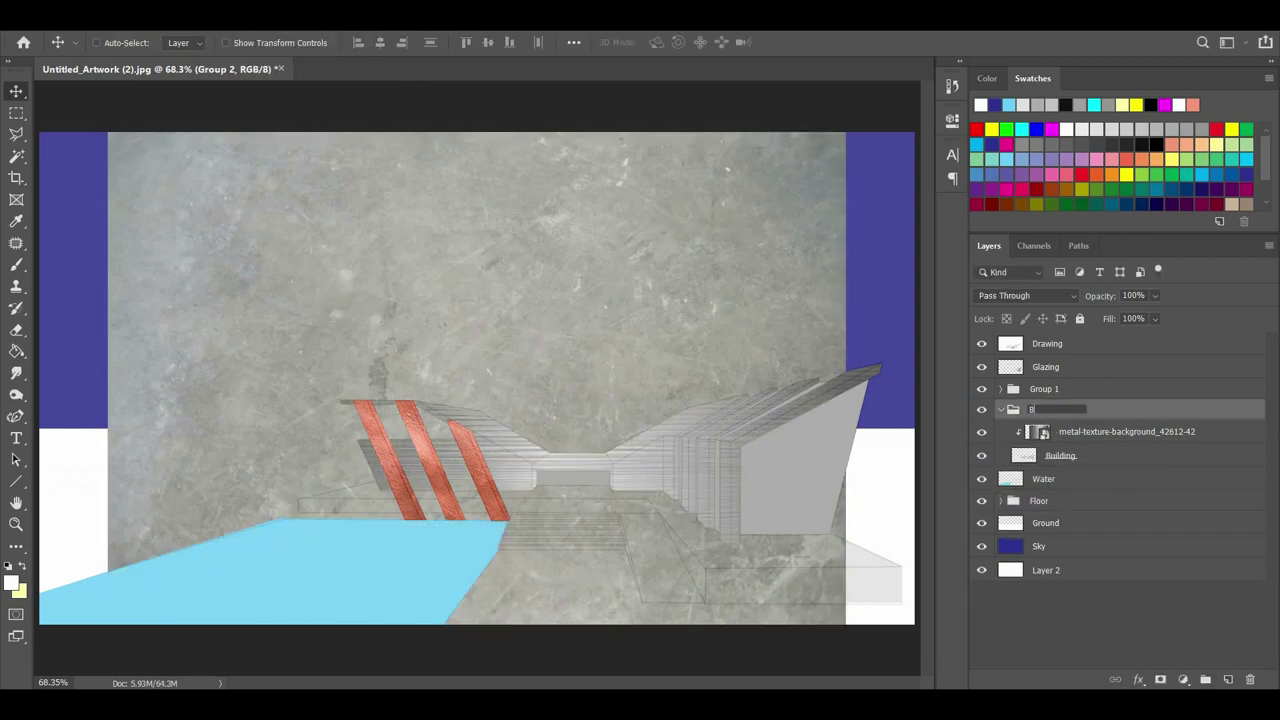
{"action": "type", "text": "Building"}
{"action": "key", "text": "Return"}
{"action": "double_click", "coordinate": [1041, 389]}
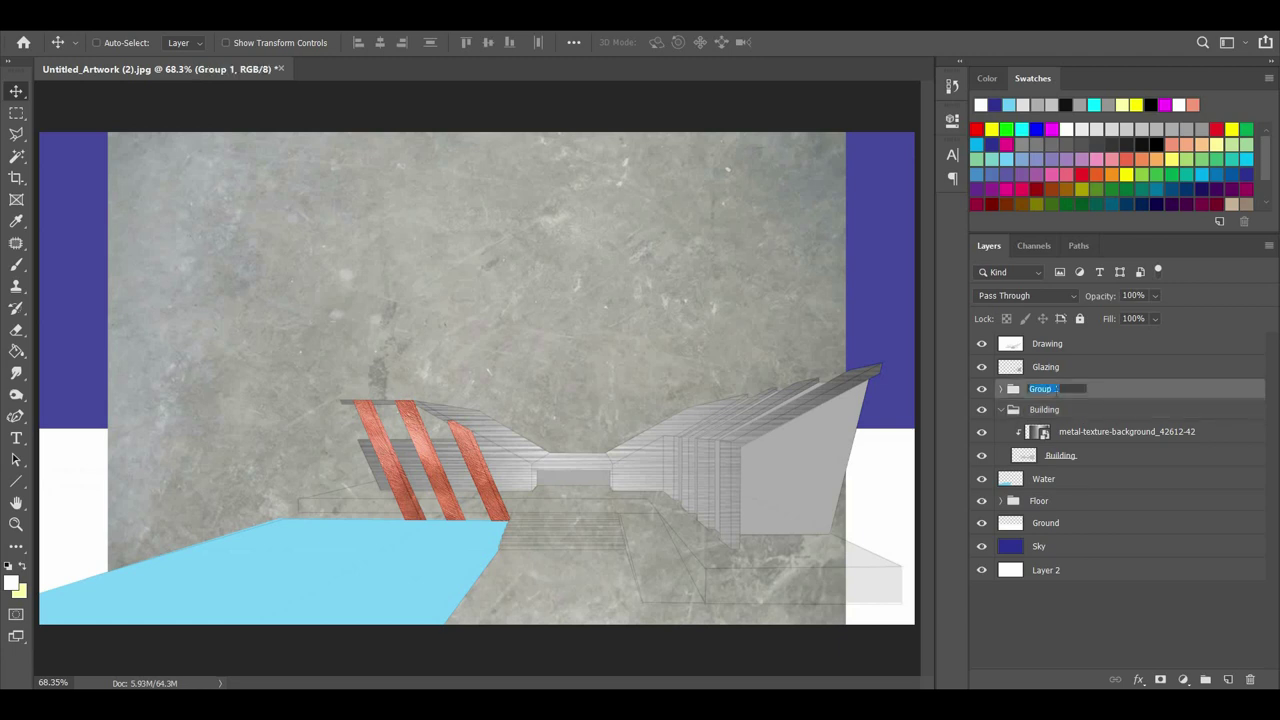
{"action": "type", "text": "Structure"}
{"action": "key", "text": "Return"}
Clip the concrete photo texture to the Floor layer with a clipping mask and reposition it over the floor.
{"action": "left_click", "coordinate": [1001, 409]}
{"action": "left_click", "coordinate": [1001, 454]}
{"action": "left_click", "coordinate": [1082, 478]}
{"action": "key", "text": "ctrl+alt+g"}
{"action": "left_click_drag", "start_coordinate": [547, 417], "coordinate": [645, 518]}
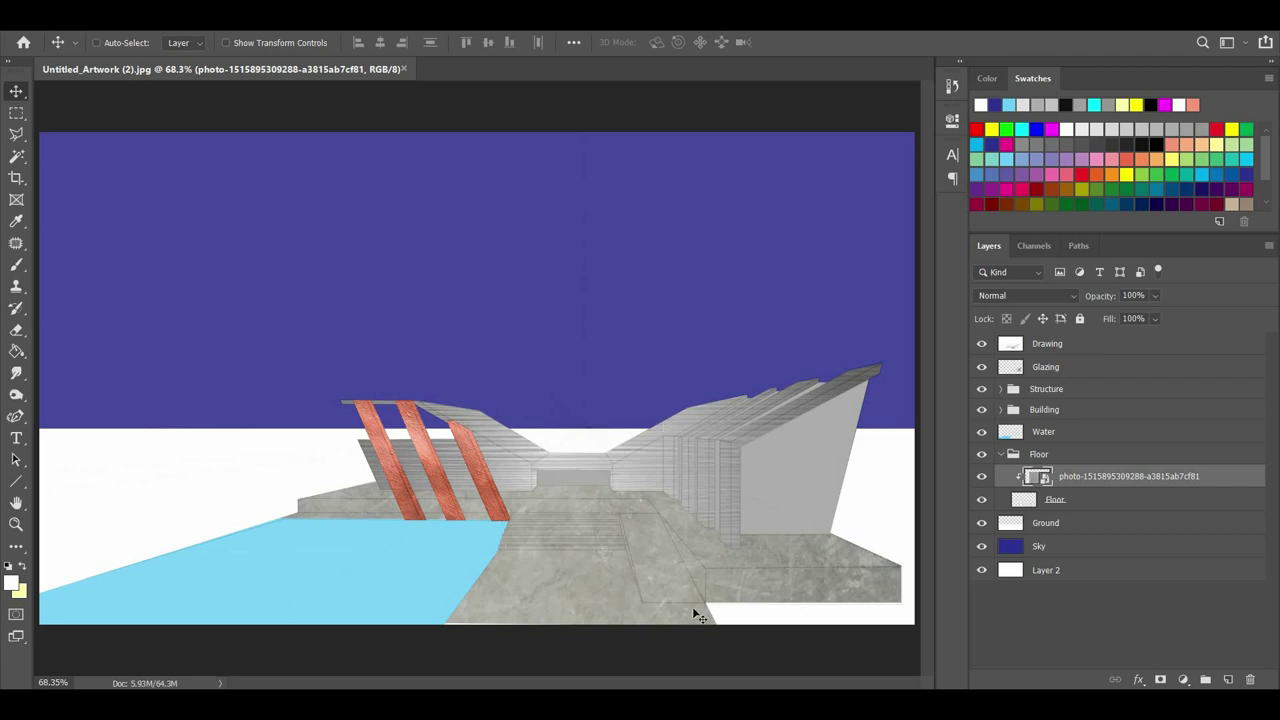
Place the moon_PNG51 image above Sky and group it with Sky and Ground as Backdrop, keeping Ground below the moon.
{"action": "left_click_drag", "start_coordinate": [336, 215], "coordinate": [337, 217]}
{"action": "left_click_drag", "start_coordinate": [1077, 481], "coordinate": [1071, 574]}
{"action": "left_click", "coordinate": [1068, 570]}
{"action": "left_click", "coordinate": [1068, 546], "text": "shift"}
{"action": "key", "text": "ctrl+g"}
{"action": "type", "text": "Backdrop"}
{"action": "key", "text": "Return"}
{"action": "left_click", "coordinate": [1001, 546]}
{"action": "left_click_drag", "start_coordinate": [1036, 526], "coordinate": [1075, 559]}
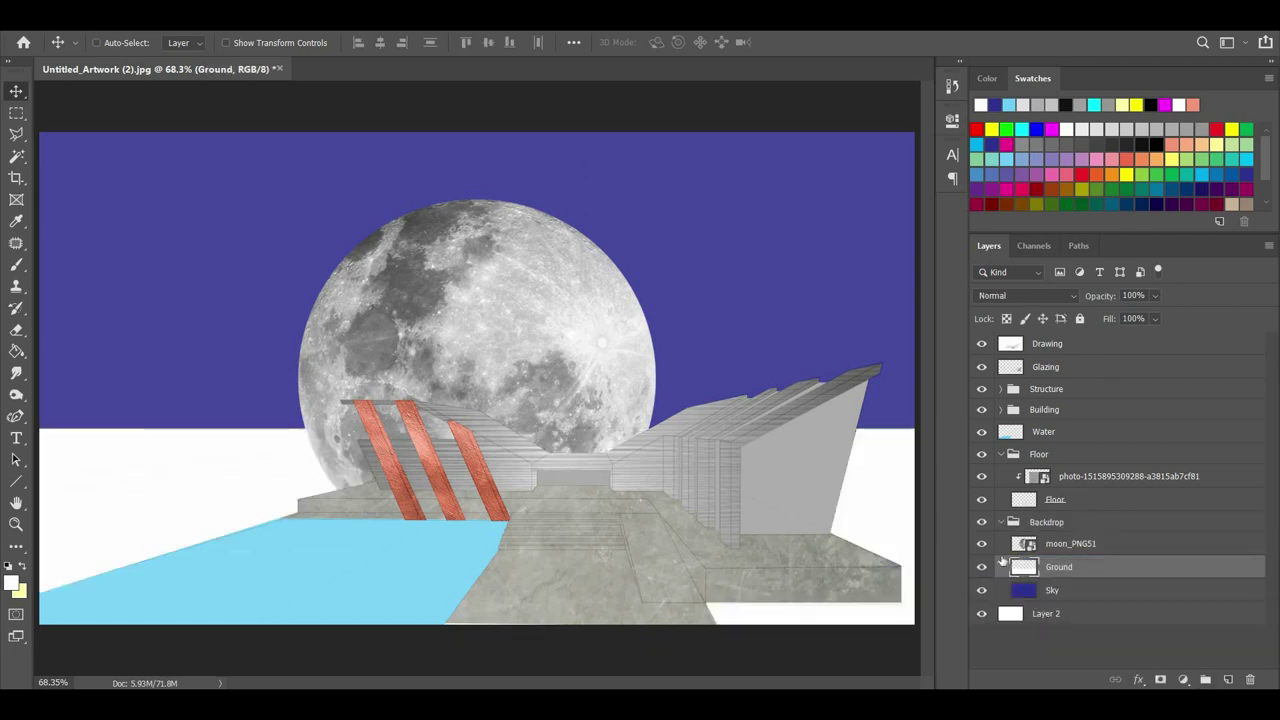
Scale the moon down to a small disc and position it in the upper-left part of the sky.
{"action": "left_click", "coordinate": [1065, 543]}
{"action": "key", "text": "ctrl+t"}
{"action": "left_click_drag", "start_coordinate": [726, 628], "coordinate": [312, 218]}
{"action": "left_click_drag", "start_coordinate": [292, 158], "coordinate": [164, 194]}
{"action": "key", "text": "Return"}
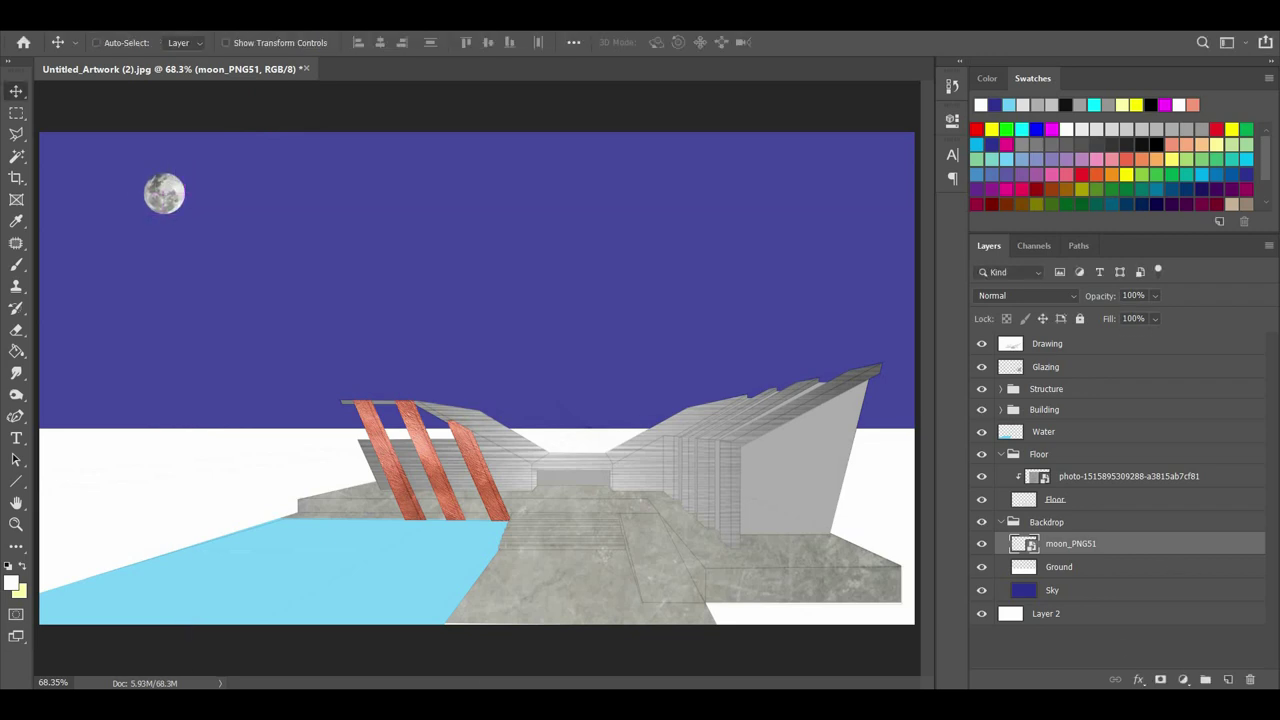
Place the mountain_PNG8 image in Backdrop and scale it down behind the building's right-hand end.
{"action": "left_click_drag", "start_coordinate": [918, 544], "coordinate": [610, 298]}
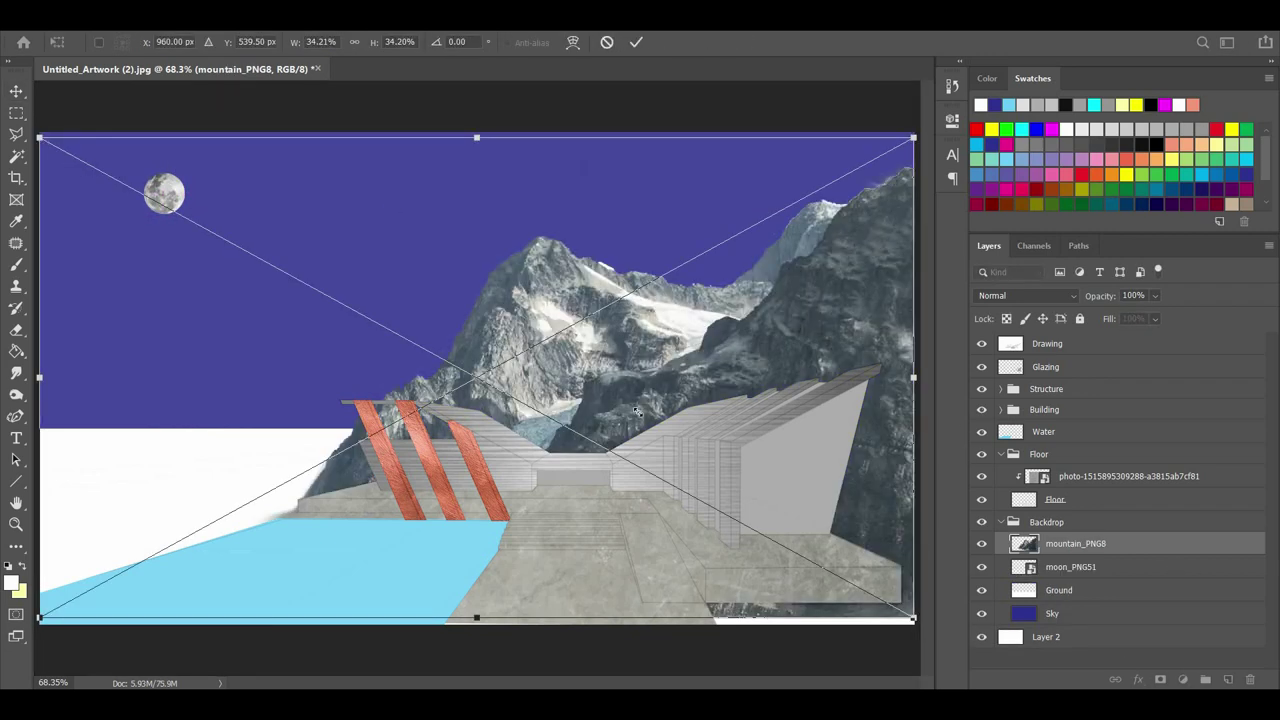
{"action": "left_click_drag", "start_coordinate": [637, 411], "coordinate": [623, 454]}
{"action": "left_click_drag", "start_coordinate": [898, 541], "coordinate": [897, 357]}
{"action": "left_click_drag", "start_coordinate": [897, 357], "coordinate": [895, 440]}
{"action": "left_click_drag", "start_coordinate": [723, 320], "coordinate": [650, 241]}
{"action": "mouse_move", "coordinate": [864, 457]}
{"action": "left_mouse_down"}
{"action": "mouse_move", "coordinate": [895, 459]}
{"action": "mouse_move", "coordinate": [876, 457]}
{"action": "left_mouse_up"}
{"action": "key", "text": "Return"}
Duplicate mountain_PNG8, flip the copy horizontally, scale it down and position it on the horizon at the left edge of the scene.
{"action": "left_click_drag", "start_coordinate": [863, 413], "coordinate": [82, 399]}
{"action": "left_click", "coordinate": [72, 15]}
{"action": "mouse_move", "coordinate": [123, 377]}
{"action": "left_click", "coordinate": [314, 550]}
{"action": "key", "text": "ctrl+t"}
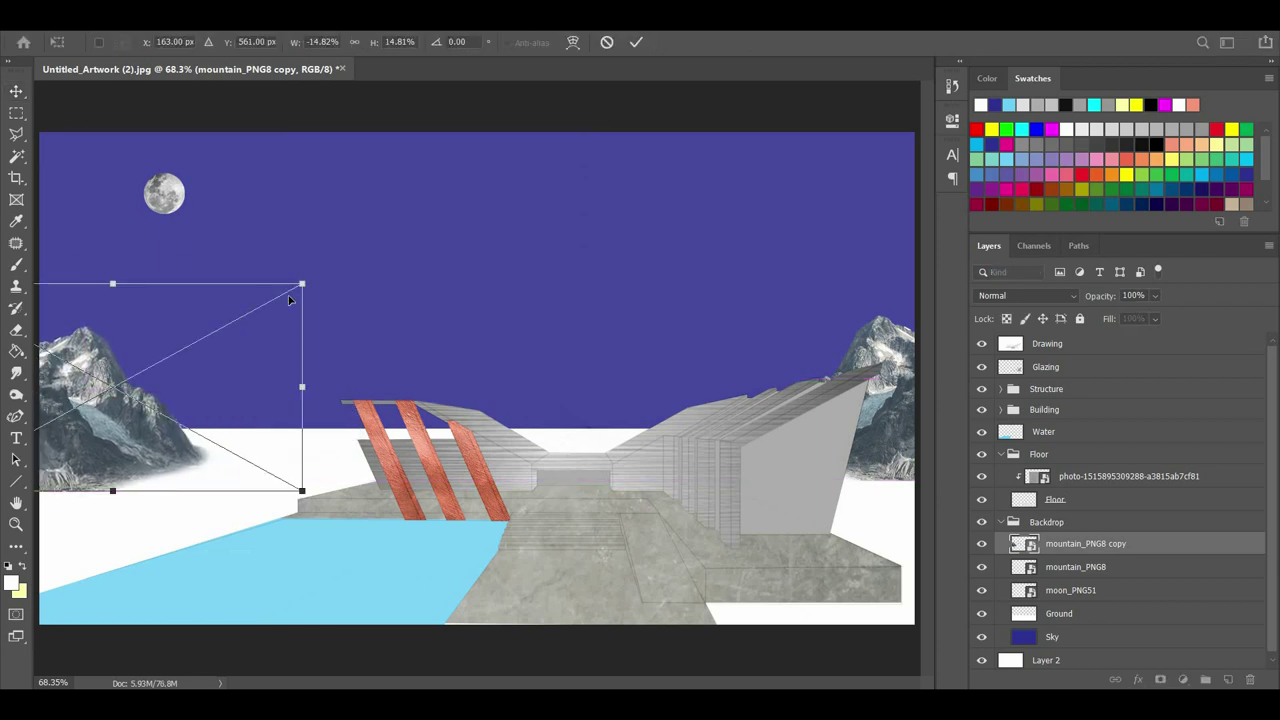
{"action": "left_click_drag", "start_coordinate": [300, 286], "coordinate": [255, 330]}
{"action": "key", "text": "Return"}
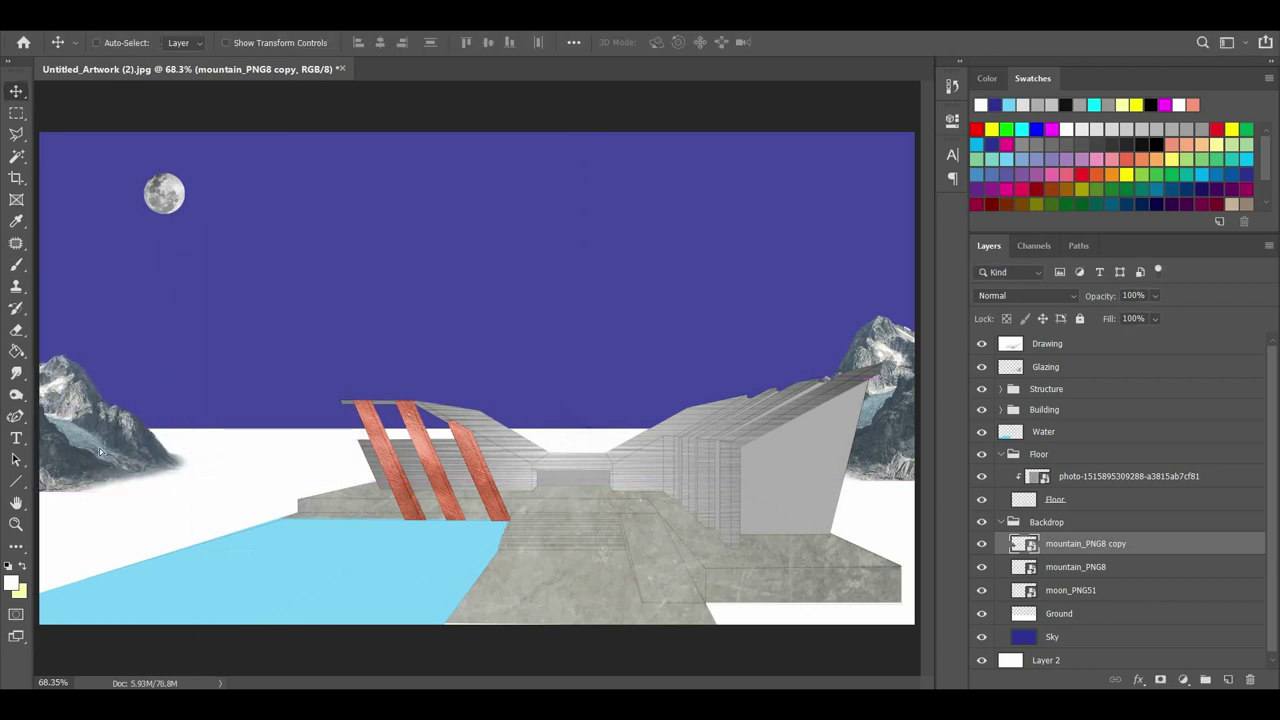
{"action": "left_click_drag", "start_coordinate": [88, 437], "coordinate": [106, 437]}
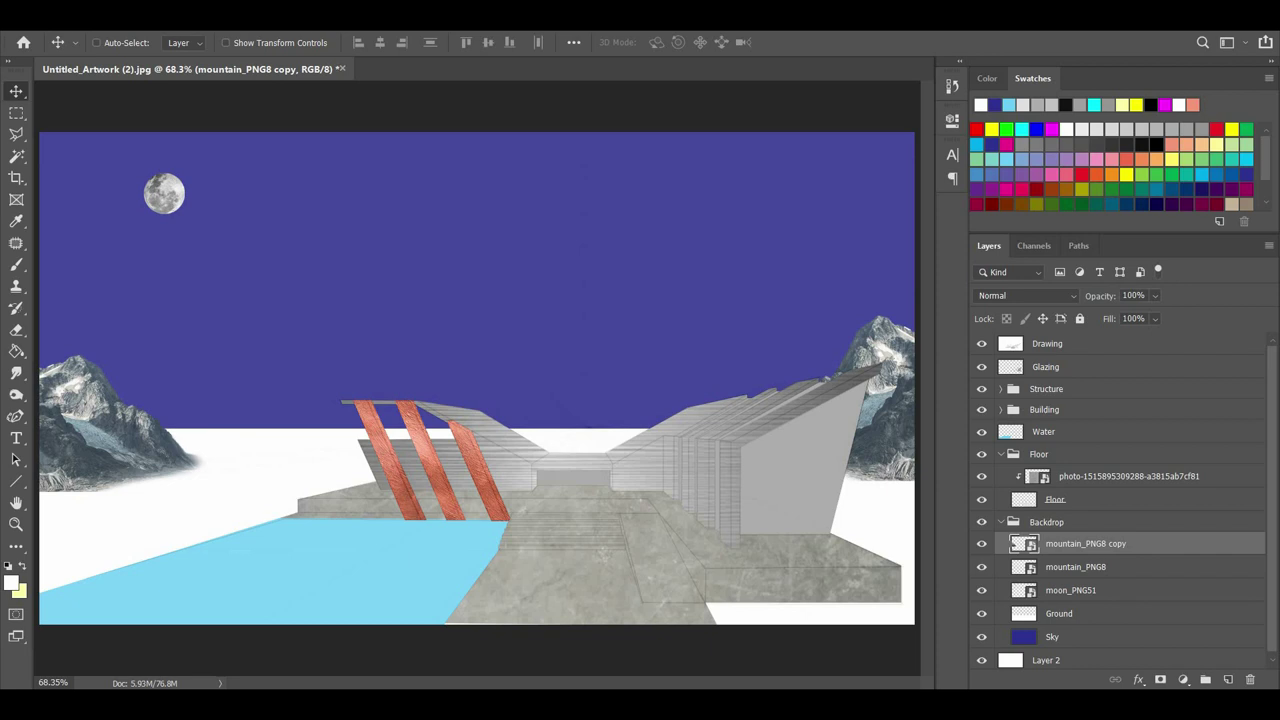
Place the Mountains image behind the building and transform it into a low range along the horizon.
{"action": "left_click_drag", "start_coordinate": [807, 428], "coordinate": [802, 426]}
{"action": "left_click_drag", "start_coordinate": [131, 132], "coordinate": [500, 395]}
{"action": "left_click_drag", "start_coordinate": [686, 466], "coordinate": [690, 427]}
{"action": "key", "text": "Return"}
{"action": "left_click", "coordinate": [72, 23]}
{"action": "mouse_move", "coordinate": [180, 377]}
{"action": "left_click", "coordinate": [324, 443]}
{"action": "left_click_drag", "start_coordinate": [510, 252], "coordinate": [508, 277]}
{"action": "left_click_drag", "start_coordinate": [530, 375], "coordinate": [478, 385]}
{"action": "key", "text": "Return"}
Duplicate the Mountains layer and transform the copy to fill the horizon on the building's left side.
{"action": "left_click_drag", "start_coordinate": [574, 429], "coordinate": [281, 437]}
{"action": "left_click_drag", "start_coordinate": [281, 437], "coordinate": [234, 380]}
{"action": "key", "text": "Delete"}
{"action": "left_click", "coordinate": [75, 20]}
{"action": "mouse_move", "coordinate": [114, 371]}
{"action": "left_click", "coordinate": [343, 455]}
{"action": "left_click_drag", "start_coordinate": [484, 259], "coordinate": [484, 306]}
{"action": "left_click_drag", "start_coordinate": [164, 475], "coordinate": [164, 492]}
{"action": "mouse_move", "coordinate": [203, 428]}
{"action": "left_mouse_down"}
{"action": "mouse_move", "coordinate": [163, 420]}
{"action": "mouse_move", "coordinate": [188, 427]}
{"action": "left_mouse_up"}
{"action": "key", "text": "Return"}
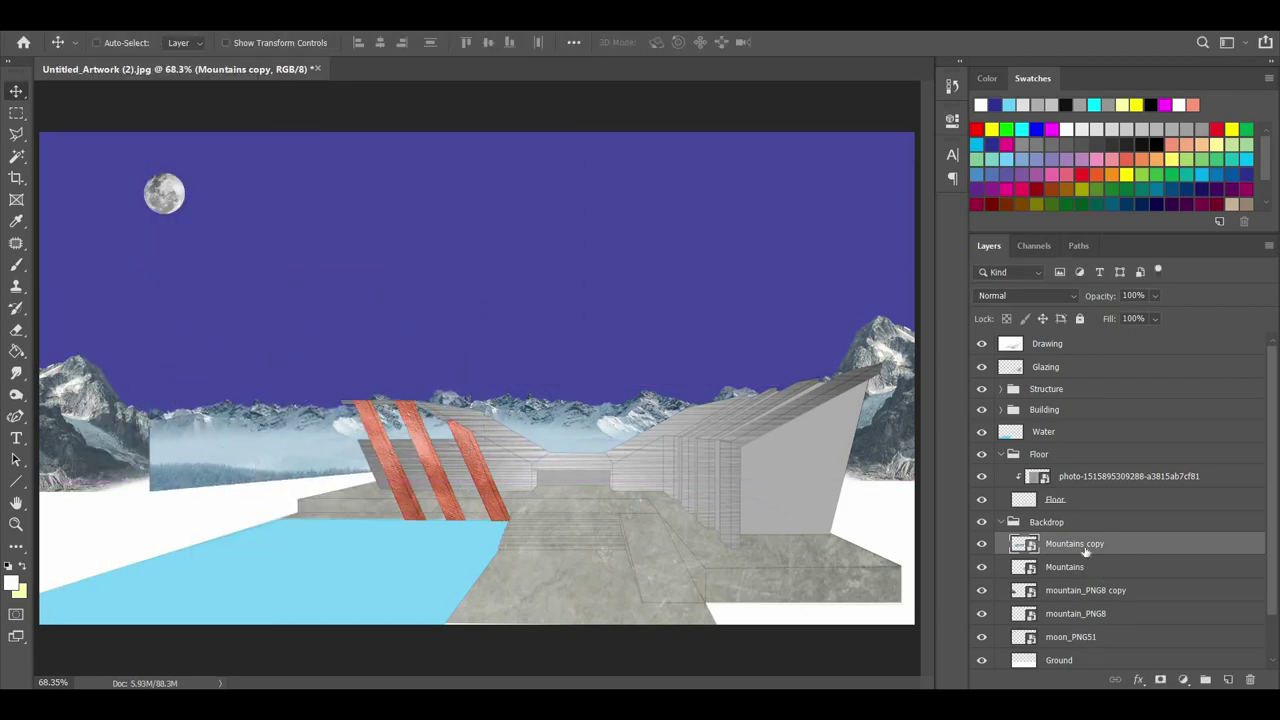
Reorder the mountain layers with mountain_PNG8 copy on top, followed by Mountains copy, mountain_PNG8 and Mountains.
{"action": "left_click_drag", "start_coordinate": [1084, 613], "coordinate": [1075, 538]}
{"action": "left_click_drag", "start_coordinate": [1075, 566], "coordinate": [1066, 540]}
{"action": "left_click", "coordinate": [983, 592]}
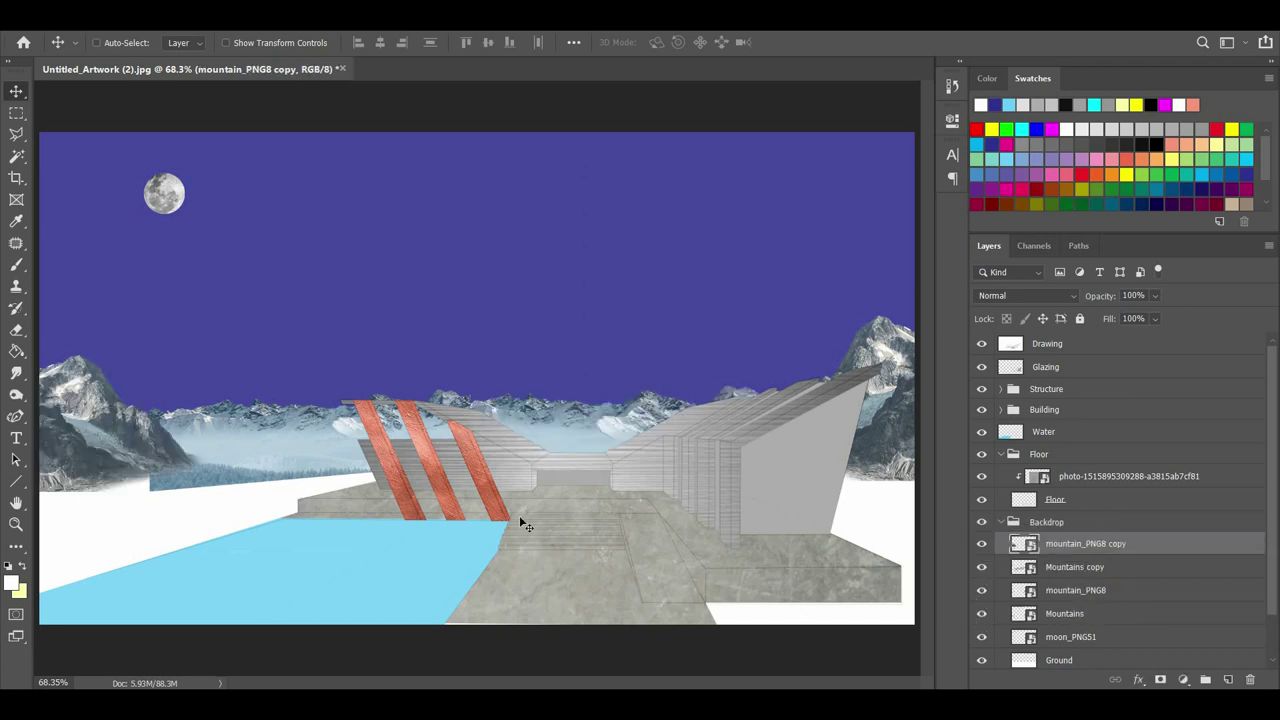
{"action": "left_click", "coordinate": [984, 591]}
{"action": "left_click", "coordinate": [984, 591]}
{"action": "left_click", "coordinate": [1076, 640]}
{"action": "left_click", "coordinate": [1060, 593]}
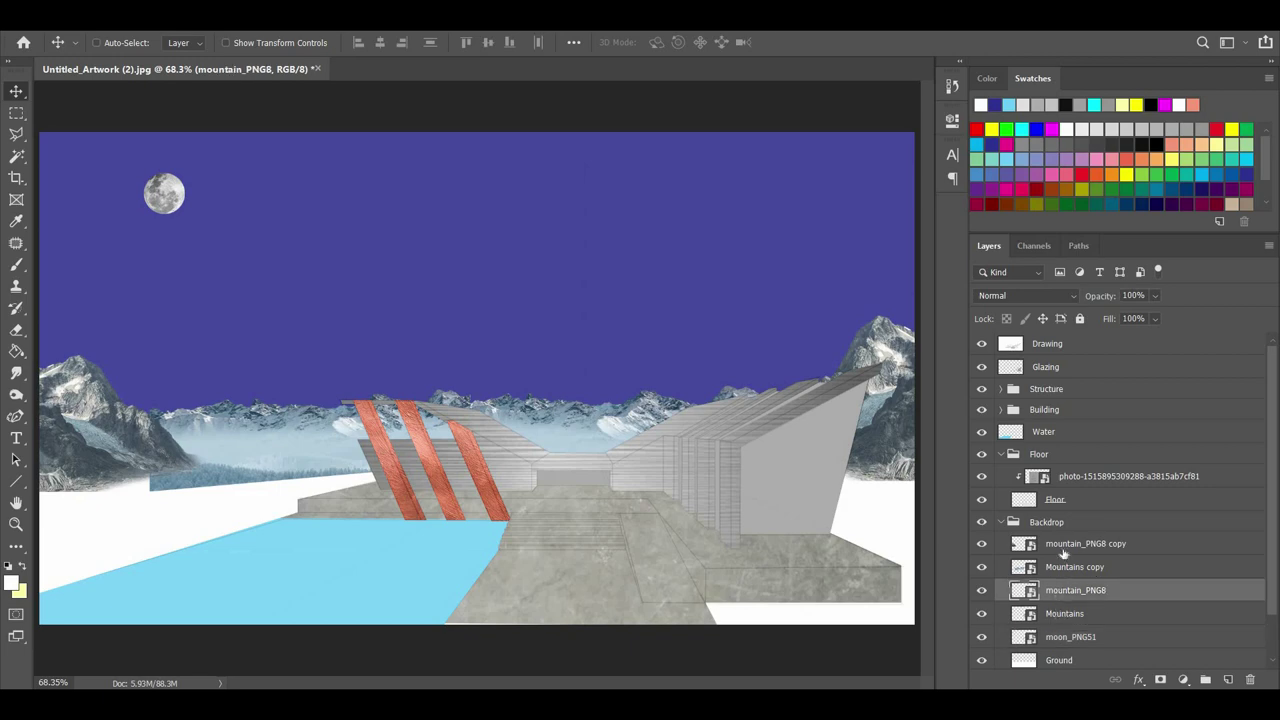
Try merging the mountain layers into a single layer, undoing the first merge and merging again.
{"action": "left_click", "coordinate": [1065, 549], "text": "shift"}
{"action": "left_click", "coordinate": [1062, 610], "text": "shift"}
{"action": "right_click", "coordinate": [1062, 592]}
{"action": "left_click", "coordinate": [938, 485]}
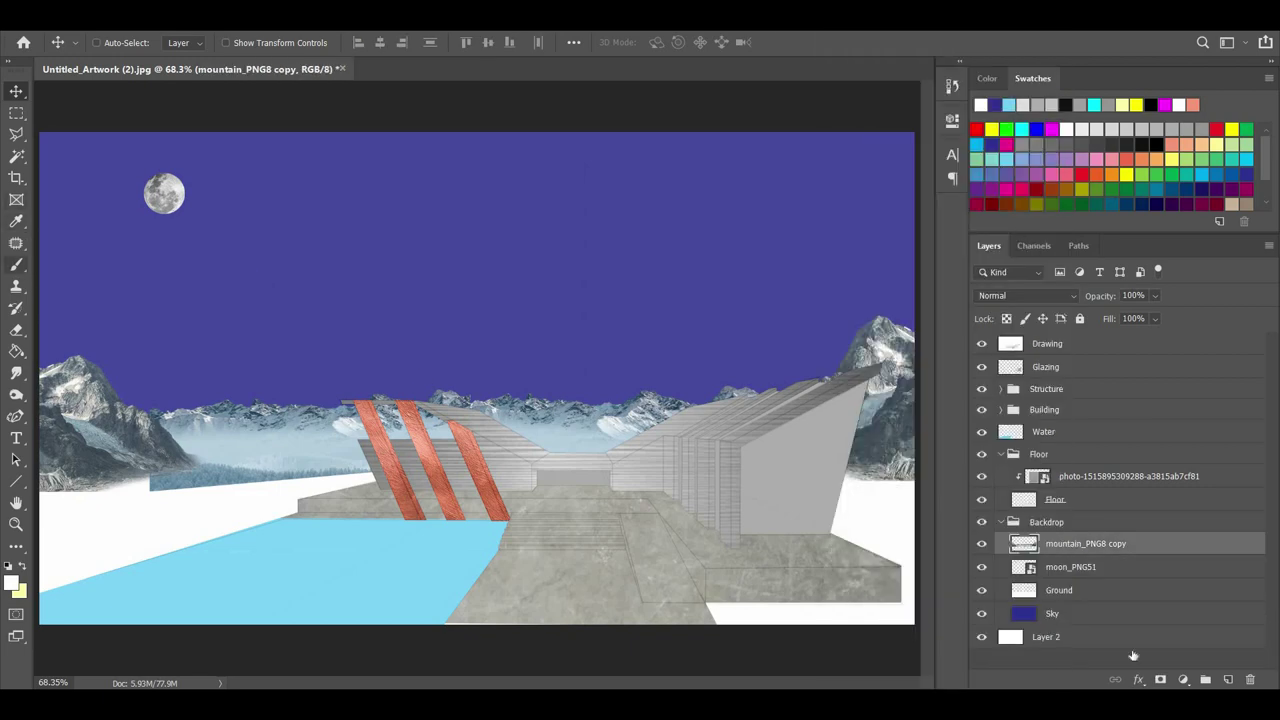
{"action": "key", "text": "ctrl+z"}
{"action": "key", "text": "ctrl+z"}
{"action": "key", "text": "ctrl+z"}
{"action": "key", "text": "ctrl+z"}
{"action": "key", "text": "ctrl+z"}
{"action": "right_click", "coordinate": [1082, 591]}
{"action": "left_click", "coordinate": [940, 485]}
Set up the Eraser with a 105 px soft brush at 54% opacity.
{"action": "key", "text": "e"}
{"action": "left_click", "coordinate": [316, 43]}
{"action": "left_click_drag", "start_coordinate": [336, 63], "coordinate": [298, 63]}
{"action": "left_click", "coordinate": [121, 44]}
{"action": "left_click_drag", "start_coordinate": [182, 96], "coordinate": [148, 98]}
Try fading the lower edge of the mountain range with the Eraser, and undo back to separate mountain layers.
{"action": "mouse_move", "coordinate": [296, 470]}
{"action": "left_mouse_down"}
{"action": "mouse_move", "coordinate": [267, 487]}
{"action": "mouse_move", "coordinate": [345, 470]}
{"action": "left_mouse_up"}
{"action": "key", "text": "ctrl+z"}
{"action": "key", "text": "ctrl+z"}
{"action": "key", "text": "ctrl+z"}
{"action": "key", "text": "ctrl+z"}
{"action": "key", "text": "ctrl+z"}
{"action": "key", "text": "ctrl+z"}
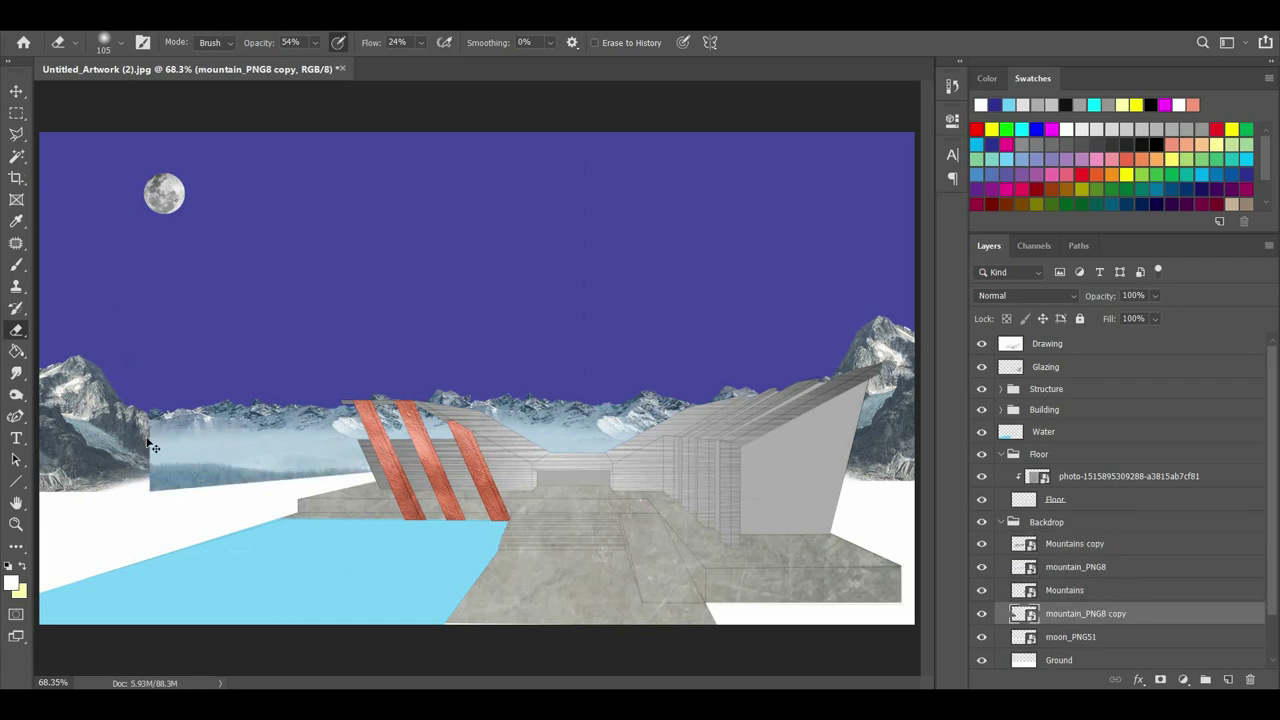
Merge Mountains copy with mountain_PNG8 beneath mountain_PNG8 copy, and erase the merged range's hard lower edge left of the building.
{"action": "key", "text": "ctrl+shift+bracketright"}
{"action": "left_click", "coordinate": [1083, 588]}
{"action": "left_click", "coordinate": [1075, 567], "text": "shift"}
{"action": "right_click", "coordinate": [1085, 578]}
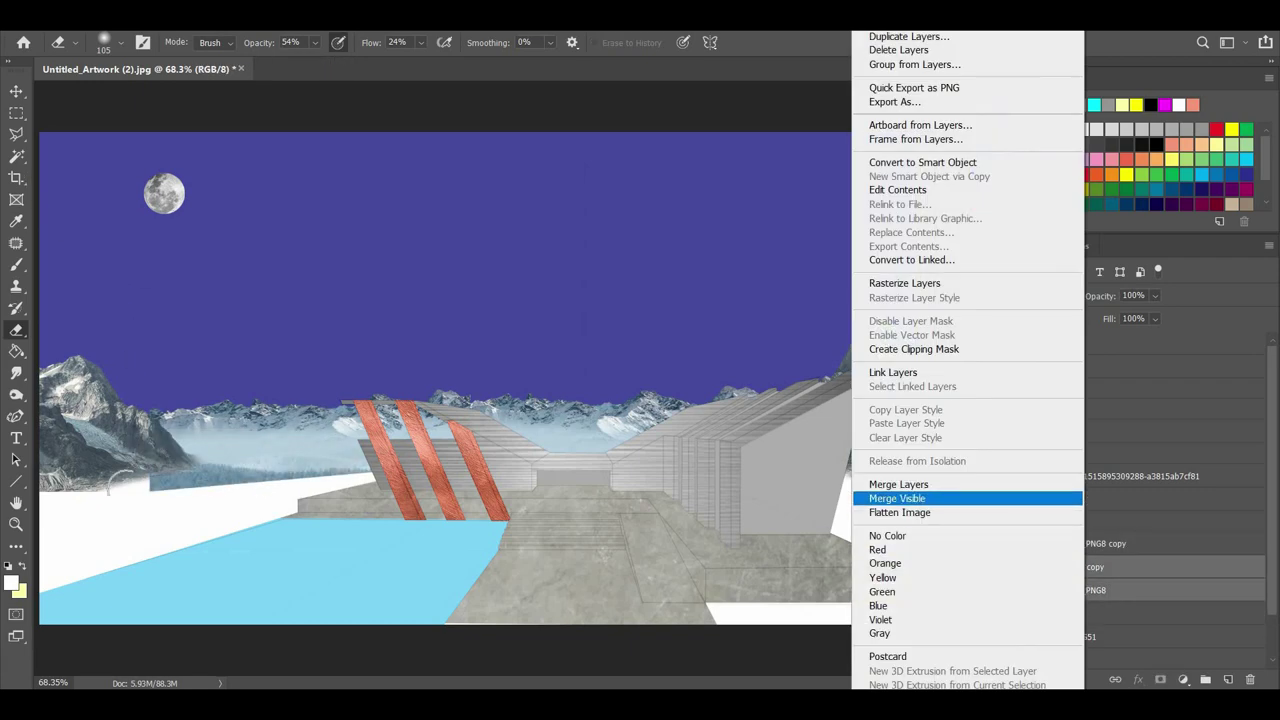
{"action": "left_click", "coordinate": [972, 494]}
{"action": "mouse_move", "coordinate": [140, 478]}
{"action": "left_mouse_down"}
{"action": "mouse_move", "coordinate": [230, 478]}
{"action": "mouse_move", "coordinate": [188, 488]}
{"action": "mouse_move", "coordinate": [272, 471]}
{"action": "mouse_move", "coordinate": [405, 476]}
{"action": "mouse_move", "coordinate": [350, 472]}
{"action": "left_mouse_up"}
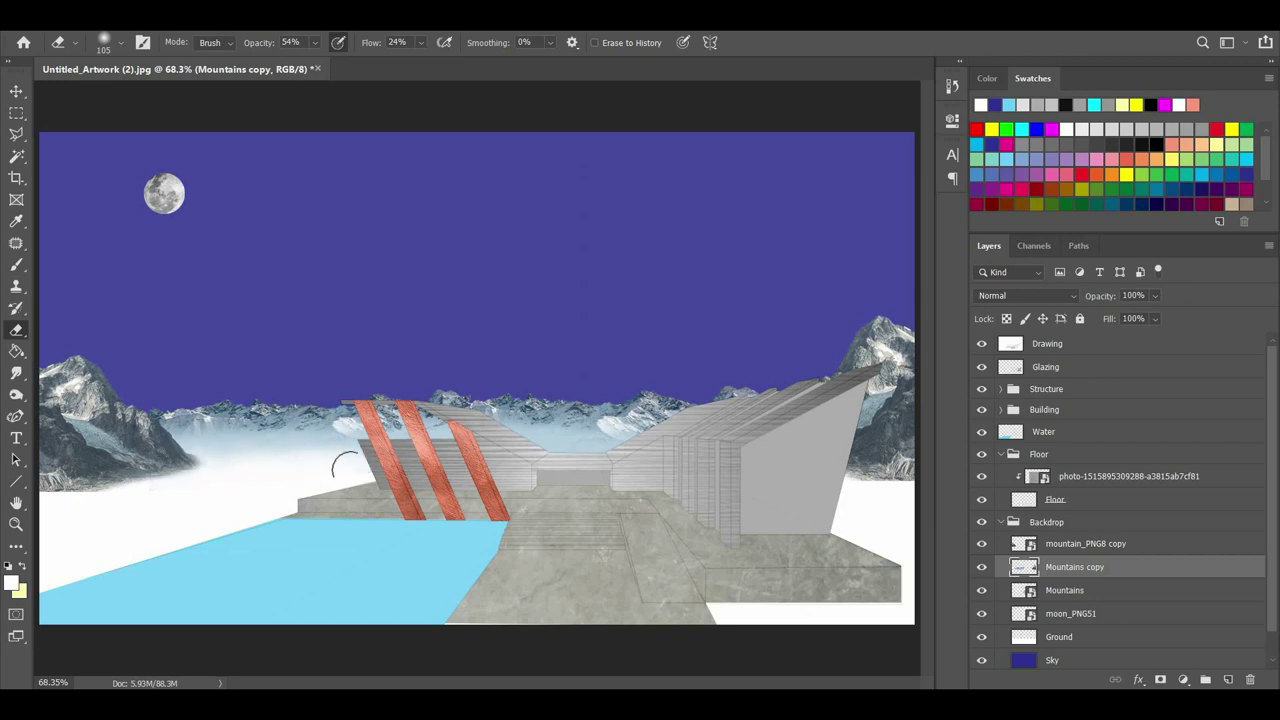
Rasterize the mountain_PNG8 copy and Mountains layers.
{"action": "left_click", "coordinate": [1070, 551]}
{"action": "right_click", "coordinate": [1069, 550]}
{"action": "left_click", "coordinate": [1118, 554]}
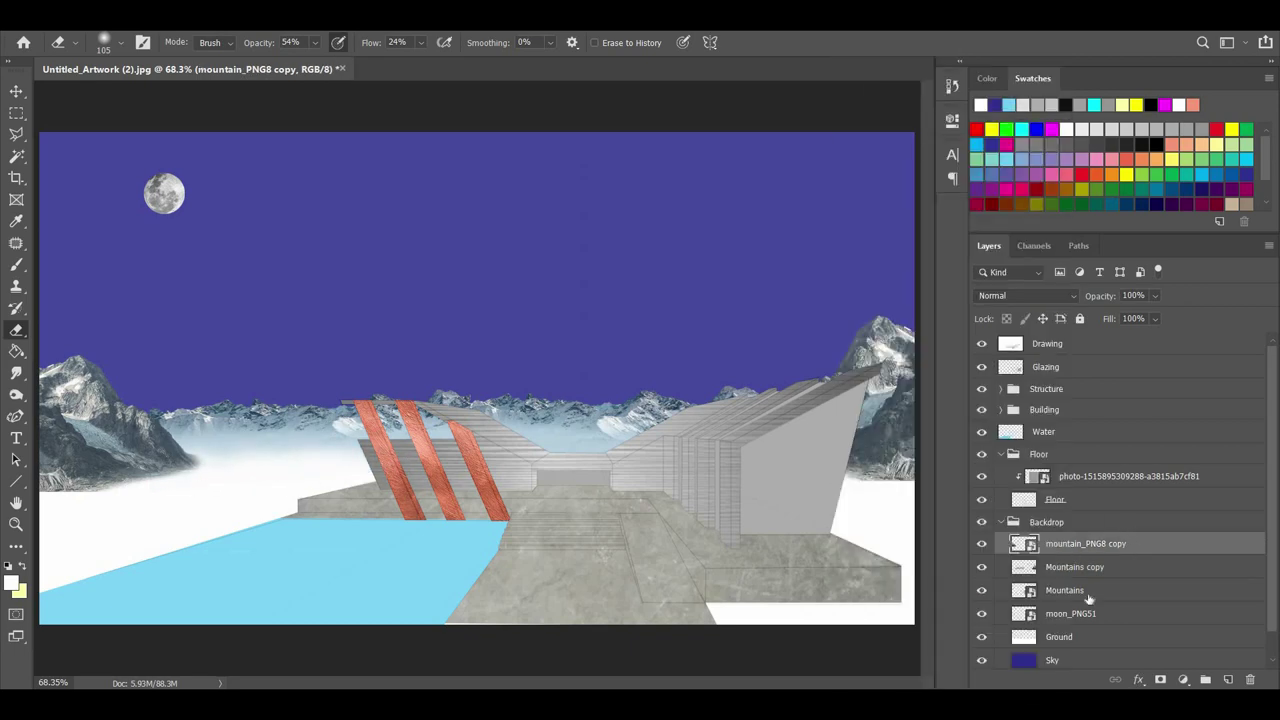
{"action": "right_click", "coordinate": [1083, 545]}
{"action": "left_click", "coordinate": [940, 286]}
{"action": "right_click", "coordinate": [1078, 592]}
{"action": "left_click", "coordinate": [902, 264]}
{"action": "left_click", "coordinate": [885, 493]}
{"action": "right_click", "coordinate": [1072, 592]}
{"action": "left_click", "coordinate": [900, 284]}
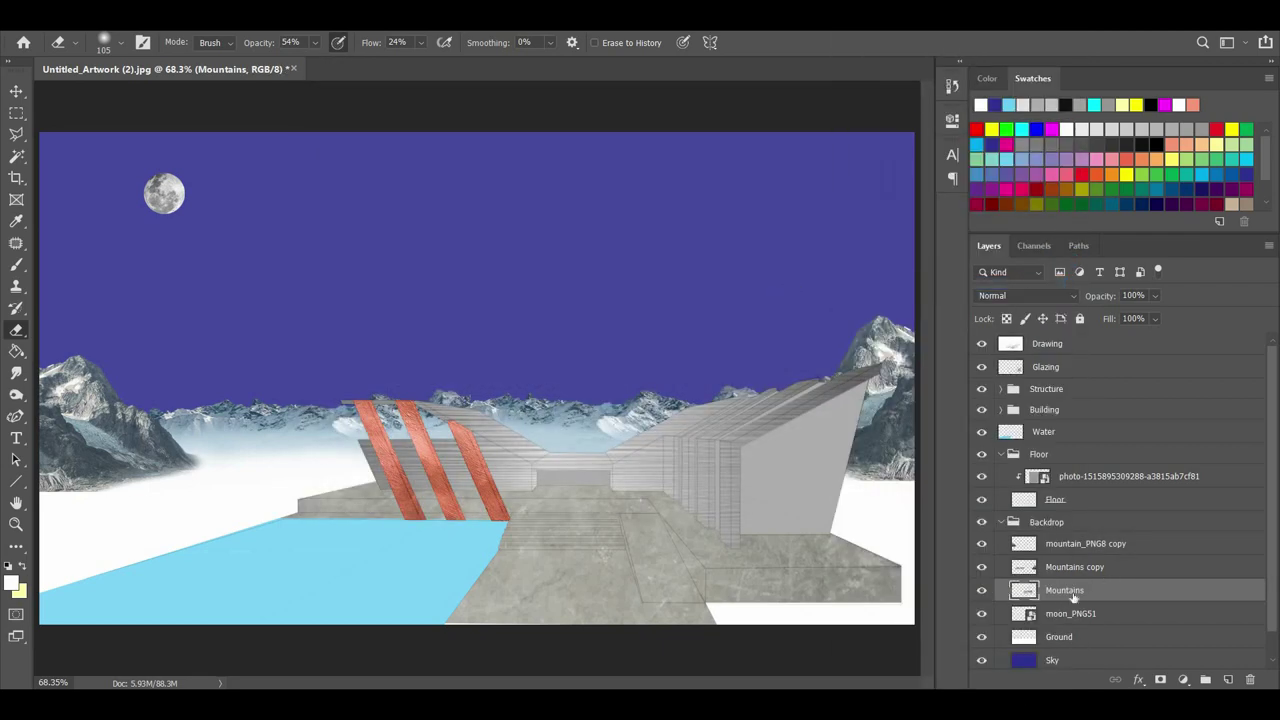
Erase the bases of the left and right mountains so they fade softly into the white ground.
{"action": "left_click", "coordinate": [1085, 545]}
{"action": "left_click", "coordinate": [982, 545]}
{"action": "left_click", "coordinate": [982, 545]}
{"action": "mouse_move", "coordinate": [62, 512]}
{"action": "left_mouse_down"}
{"action": "mouse_move", "coordinate": [219, 475]}
{"action": "mouse_move", "coordinate": [205, 466]}
{"action": "mouse_move", "coordinate": [58, 514]}
{"action": "left_mouse_up"}
{"action": "left_click", "coordinate": [995, 567]}
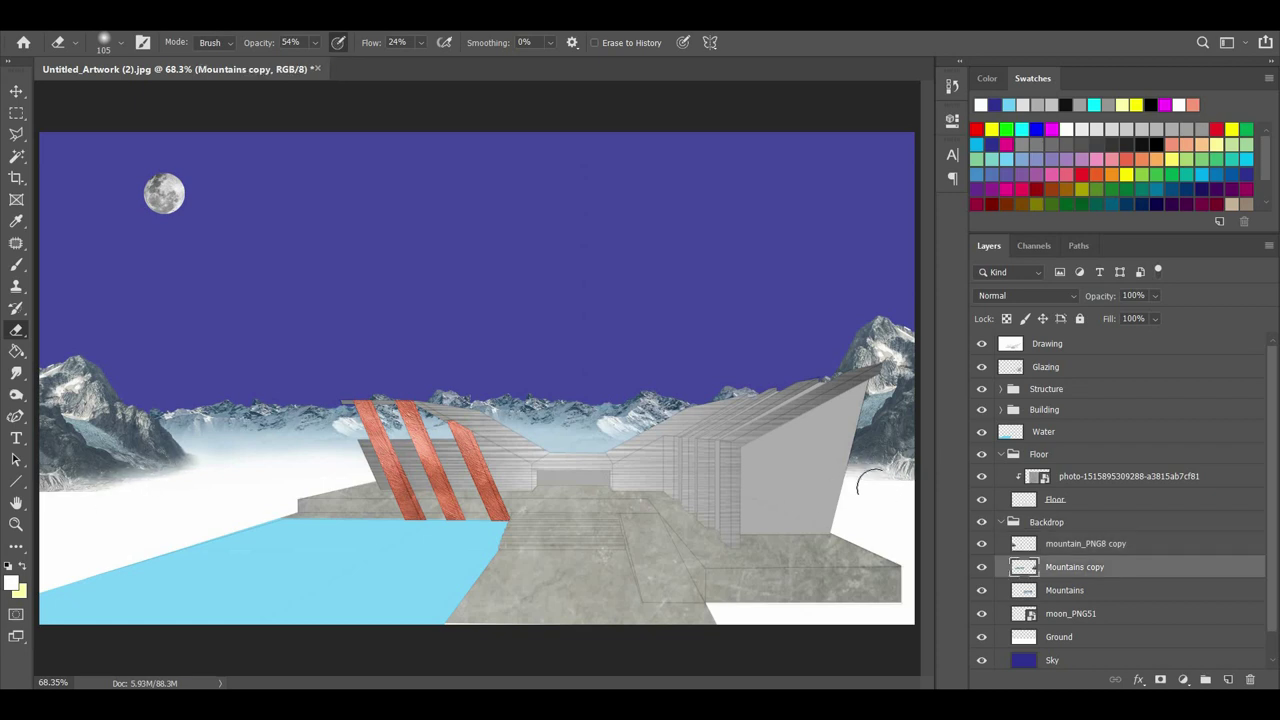
{"action": "left_click_drag", "start_coordinate": [860, 484], "coordinate": [898, 476]}
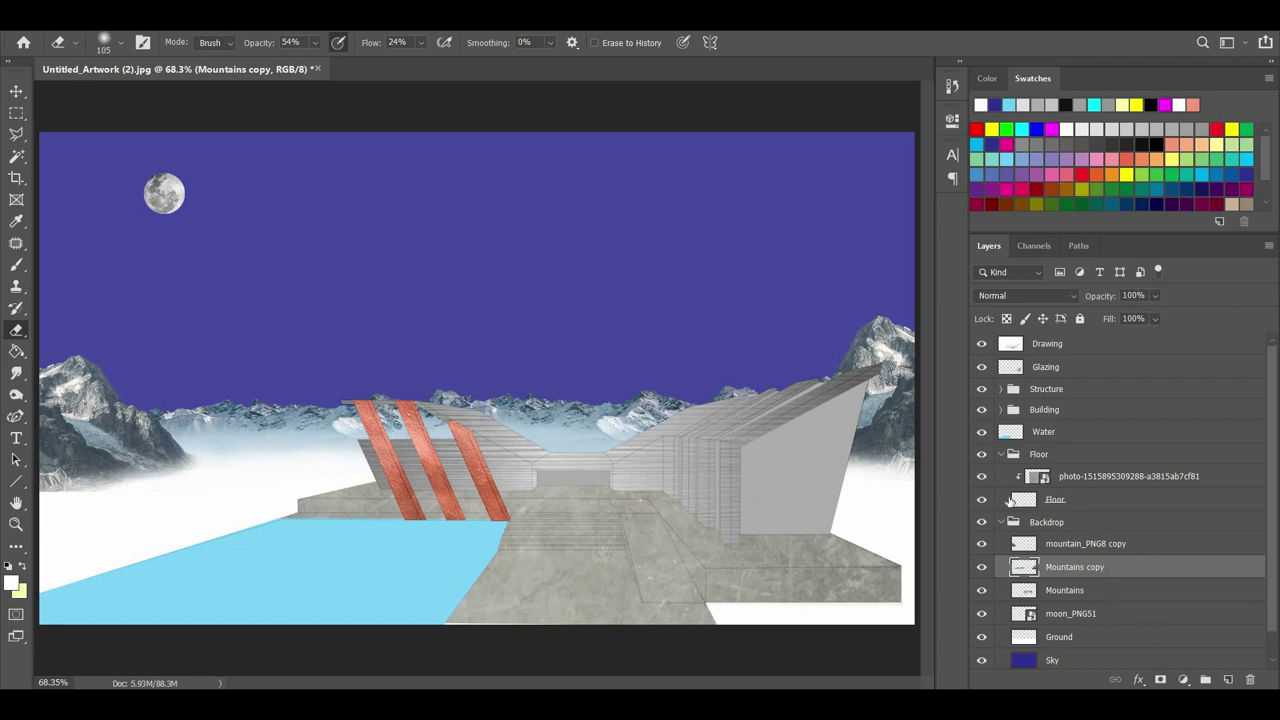
Scale down the metal texture clipped to the Building layer and fit it over the building.
{"action": "left_click", "coordinate": [1001, 522]}
{"action": "left_click", "coordinate": [1000, 409]}
{"action": "left_click", "coordinate": [1110, 431]}
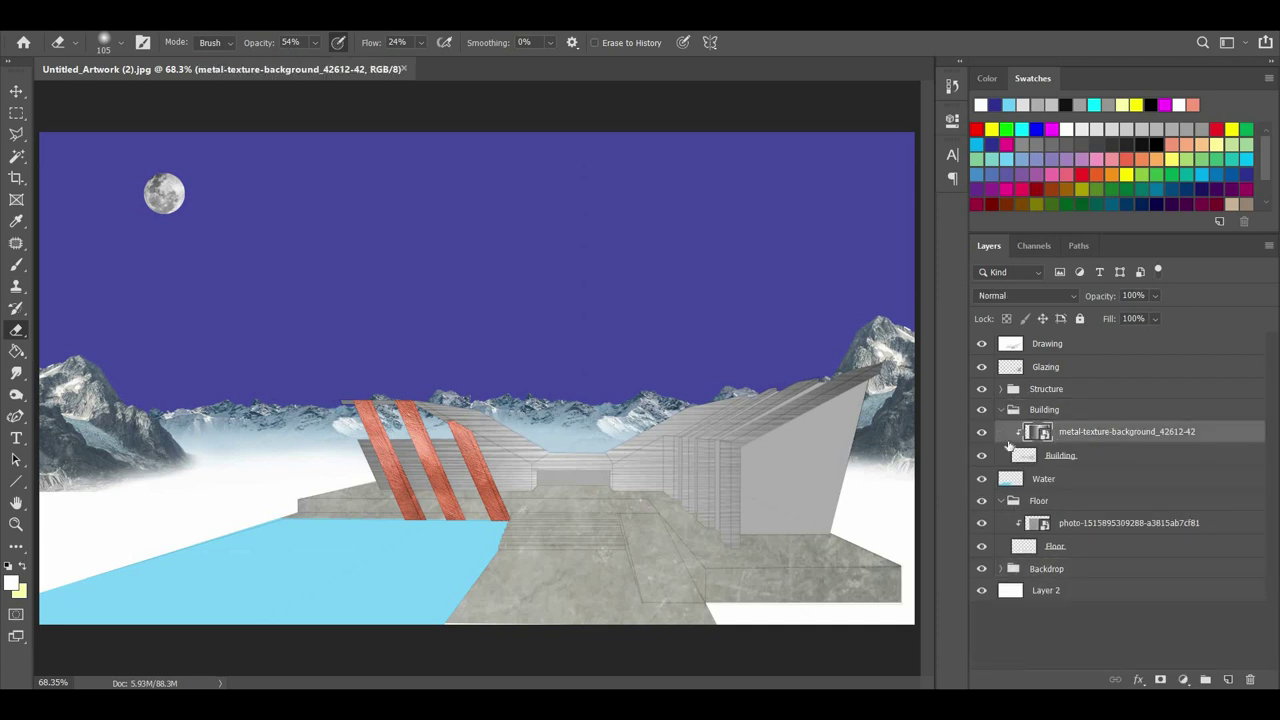
{"action": "key", "text": "ctrl+t"}
{"action": "left_click_drag", "start_coordinate": [200, 167], "coordinate": [350, 273]}
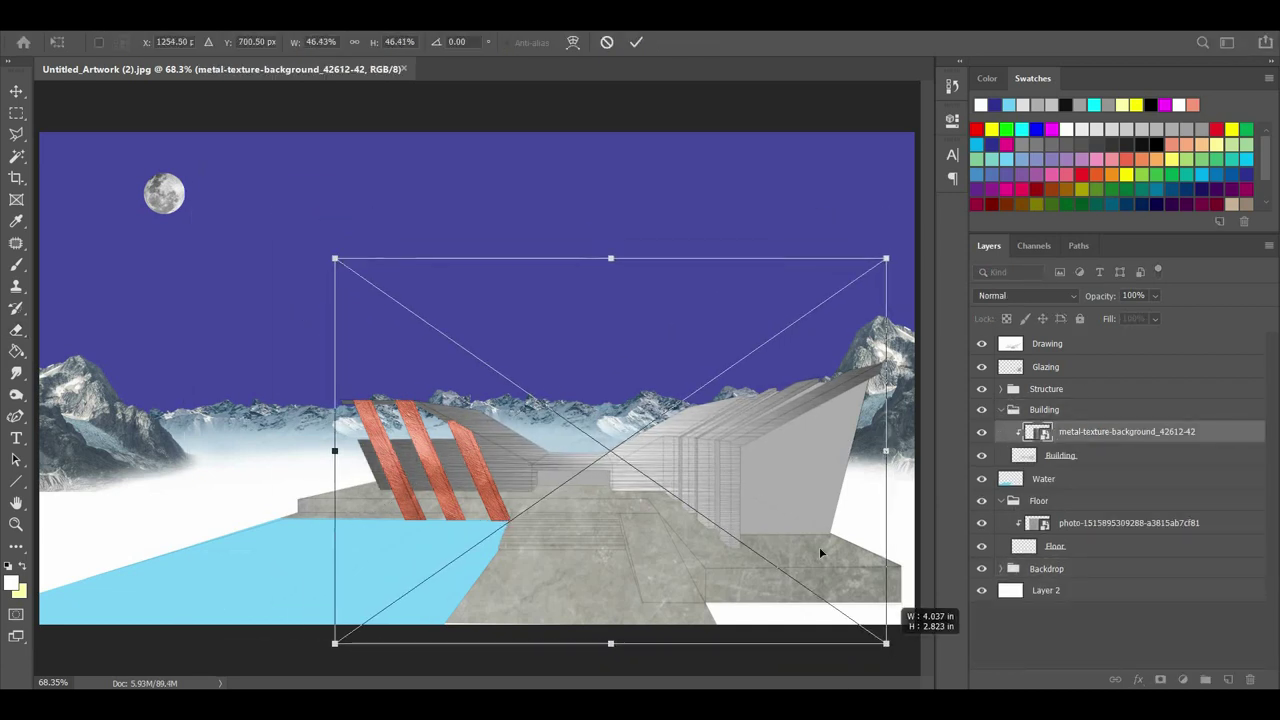
{"action": "key", "text": "Return"}
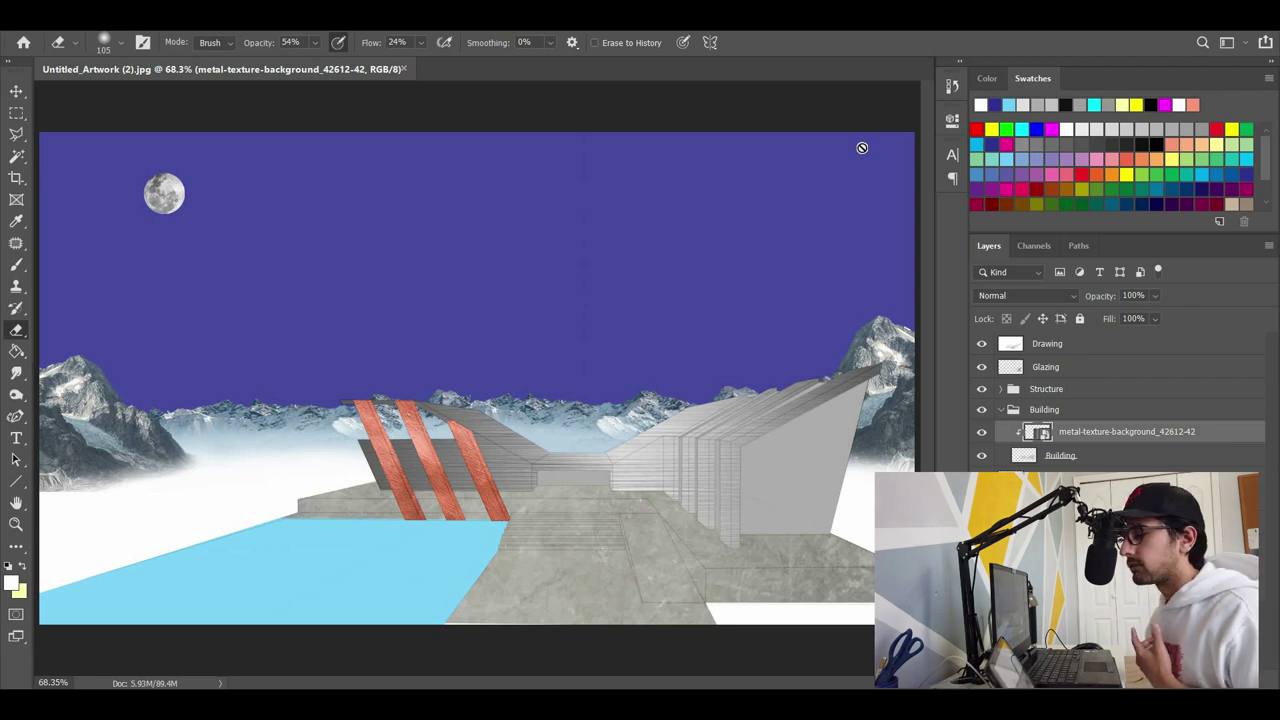
Create a group named Sky inside Backdrop, directly above the Sky layer.
{"action": "left_click", "coordinate": [1004, 410]}
{"action": "left_click", "coordinate": [1001, 454]}
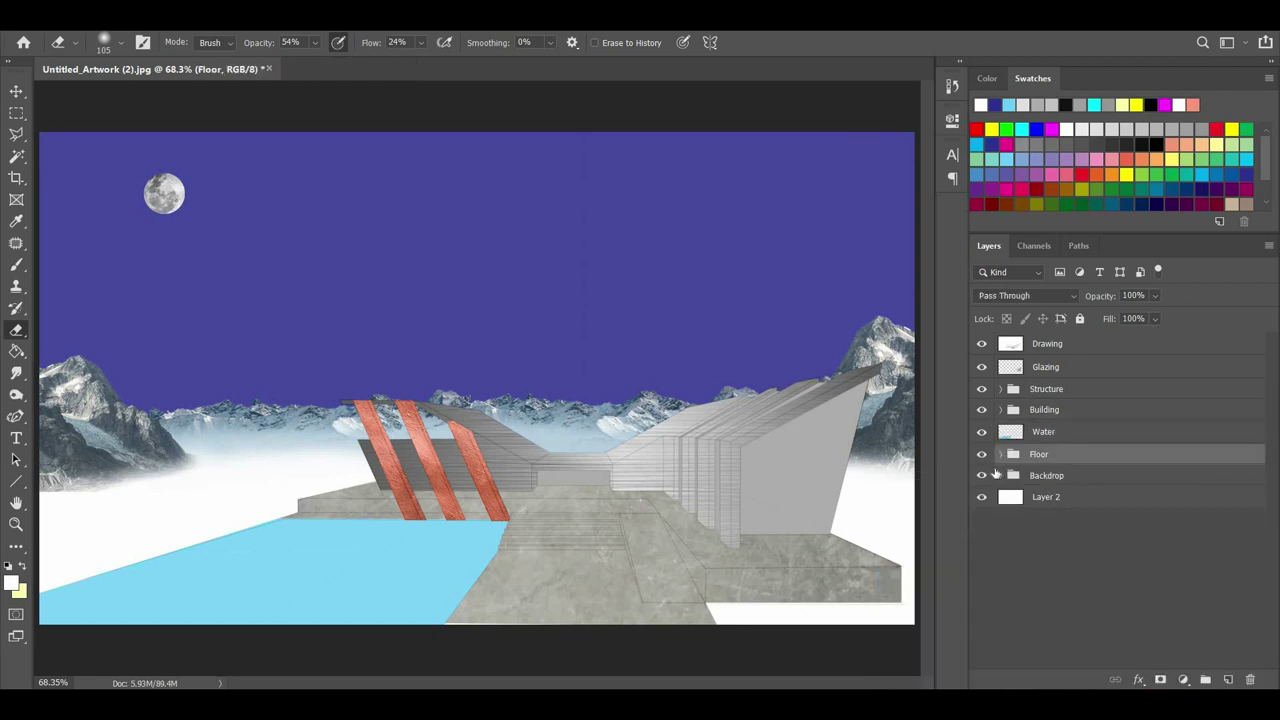
{"action": "left_click", "coordinate": [981, 475]}
{"action": "left_click", "coordinate": [981, 475]}
{"action": "left_click", "coordinate": [1046, 475]}
{"action": "left_click", "coordinate": [1001, 475]}
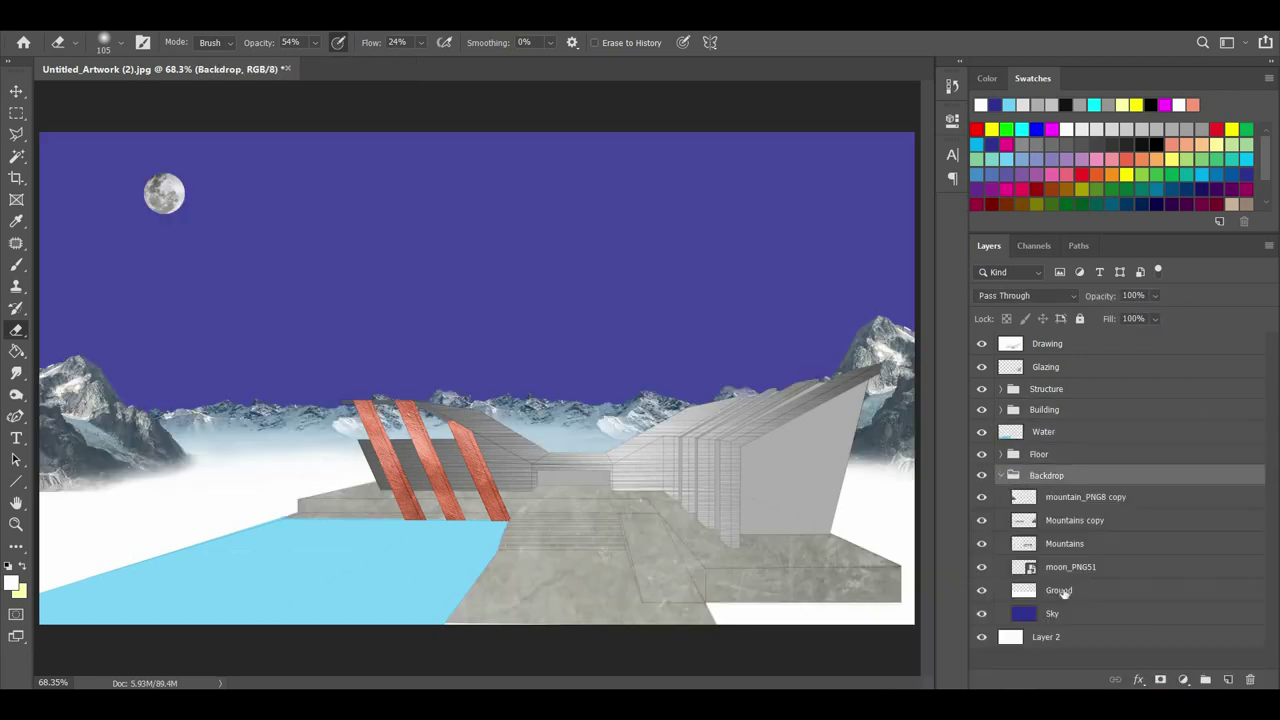
{"action": "left_click", "coordinate": [1060, 613]}
{"action": "left_click", "coordinate": [1205, 680]}
{"action": "left_click", "coordinate": [1067, 614]}
{"action": "type", "text": "Sky"}
{"action": "key", "text": "Return"}
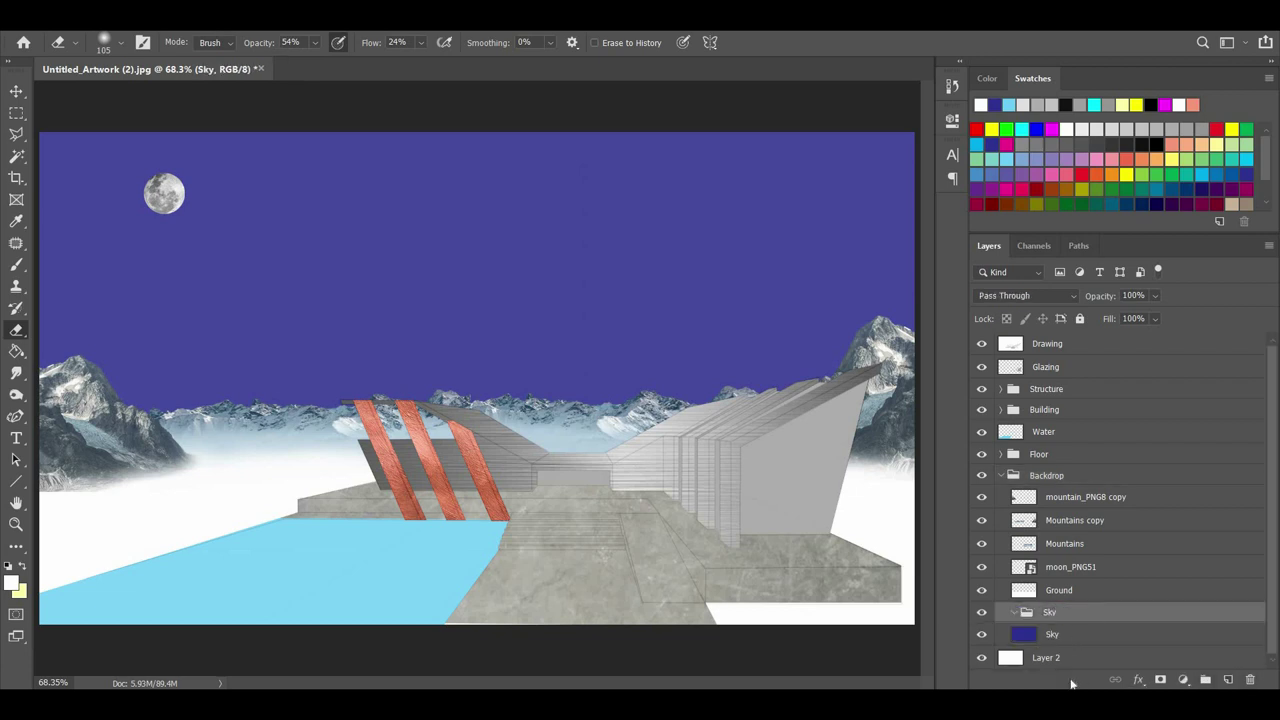
Make the Sky layer active and choose the Gradient tool.
{"action": "left_click", "coordinate": [1066, 635]}
{"action": "left_click", "coordinate": [18, 265]}
{"action": "right_click", "coordinate": [16, 351]}
{"action": "left_click", "coordinate": [75, 329]}
Try white-to-transparent gradients rising from the horizon directly on the Sky layer, undoing them.
{"action": "left_click_drag", "start_coordinate": [542, 540], "coordinate": [555, 234]}
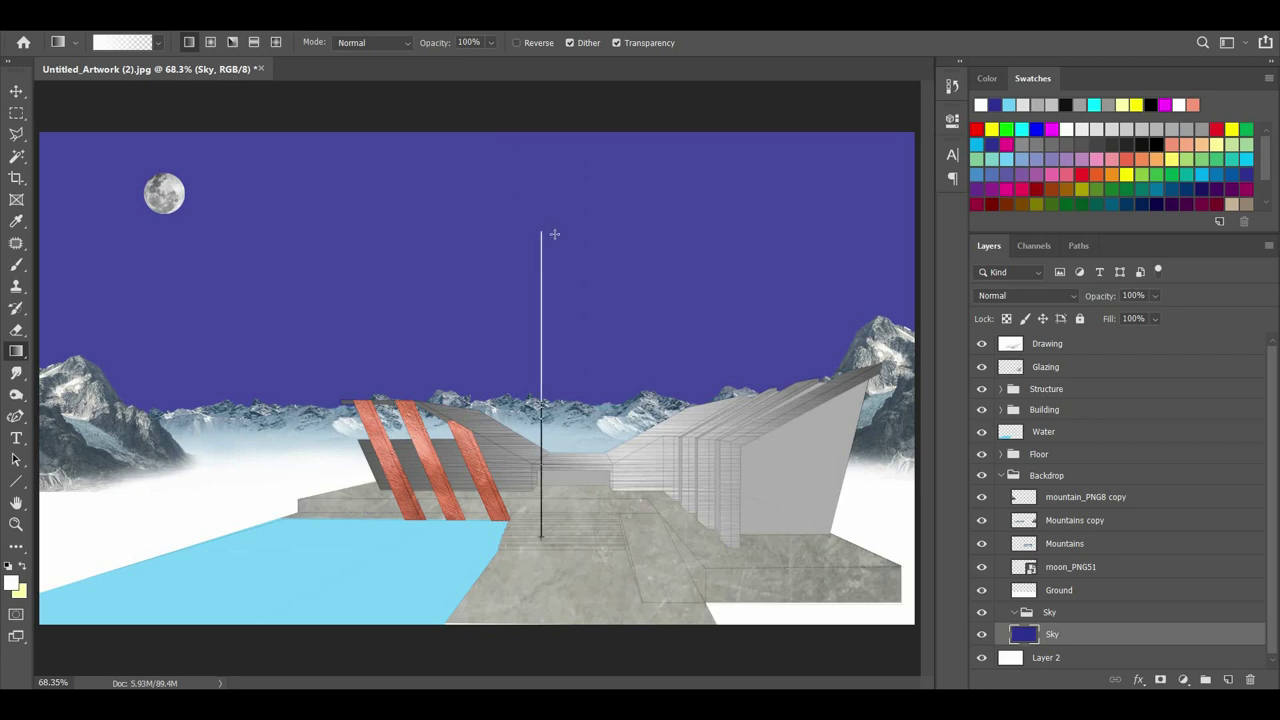
{"action": "key", "text": "ctrl+z"}
{"action": "left_click_drag", "start_coordinate": [610, 512], "coordinate": [618, 356]}
{"action": "left_click_drag", "start_coordinate": [582, 518], "coordinate": [582, 271]}
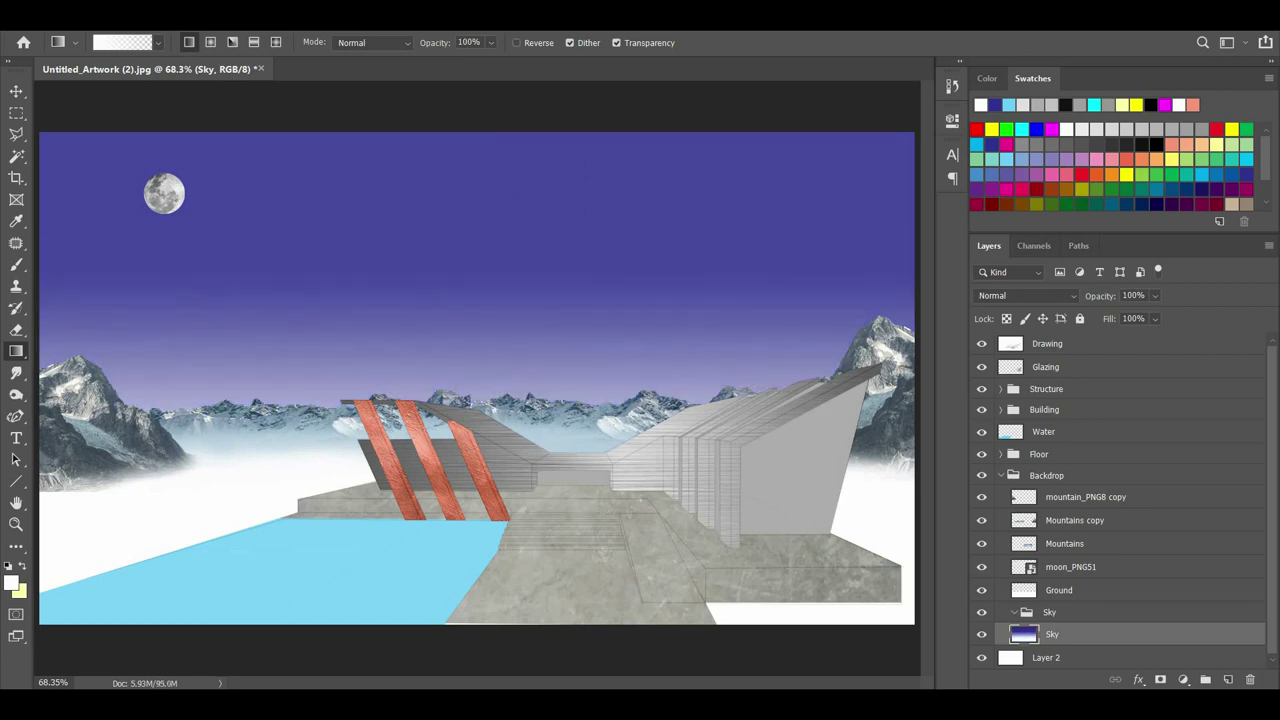
{"action": "key", "text": "ctrl+z"}
Add a layer above Sky, draw a white-to-transparent gradient rising from the horizon and blur it.
{"action": "left_click", "coordinate": [1228, 680]}
{"action": "left_click_drag", "start_coordinate": [531, 520], "coordinate": [531, 303]}
{"action": "left_click", "coordinate": [252, 22]}
{"action": "mouse_move", "coordinate": [330, 191]}
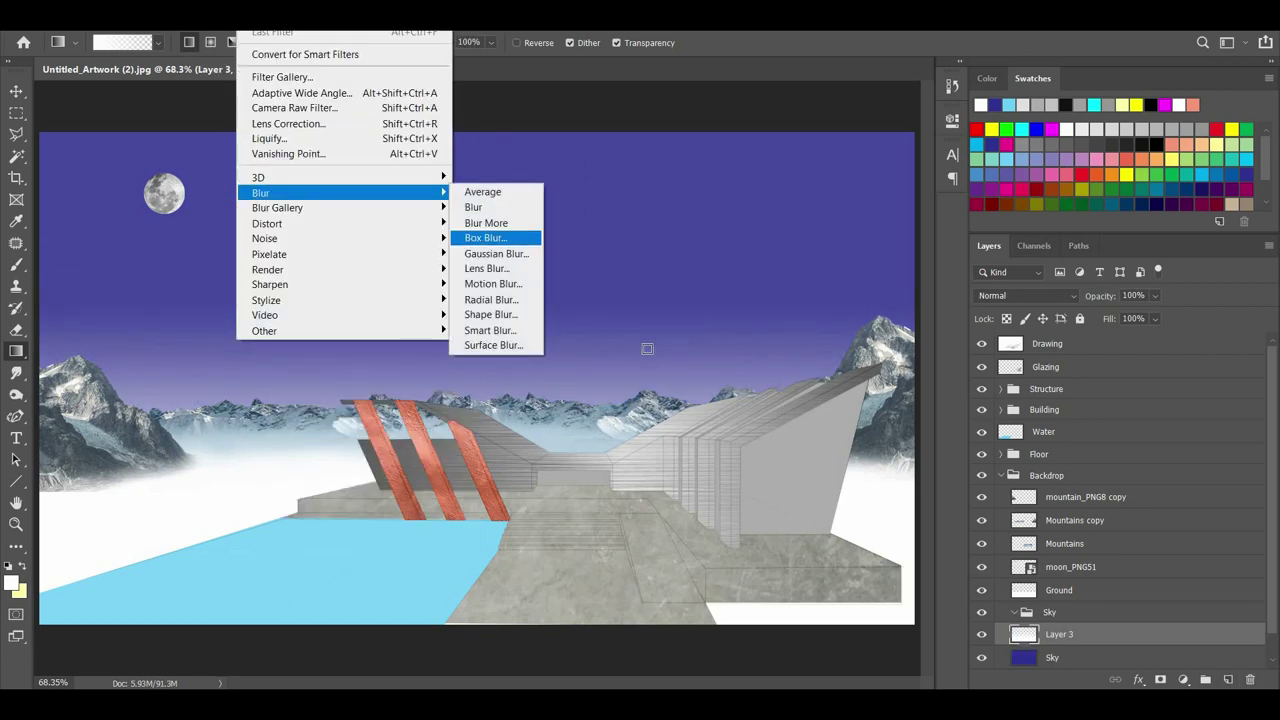
{"action": "left_click", "coordinate": [500, 214]}
{"action": "key", "text": "Return"}
Add another layer and draw a black-to-transparent gradient from the top of the sky down to its middle.
{"action": "key", "text": "ctrl+shift+alt+n"}
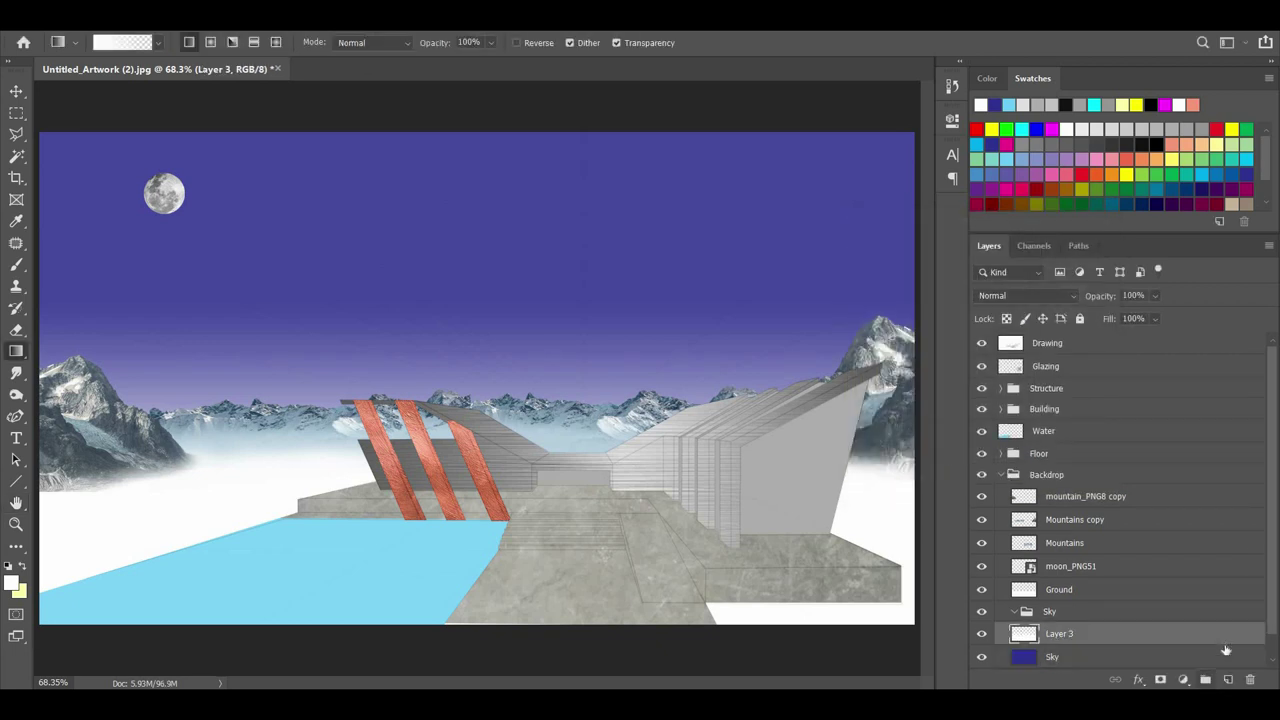
{"action": "key", "text": "d"}
{"action": "left_click_drag", "start_coordinate": [559, 110], "coordinate": [558, 322]}
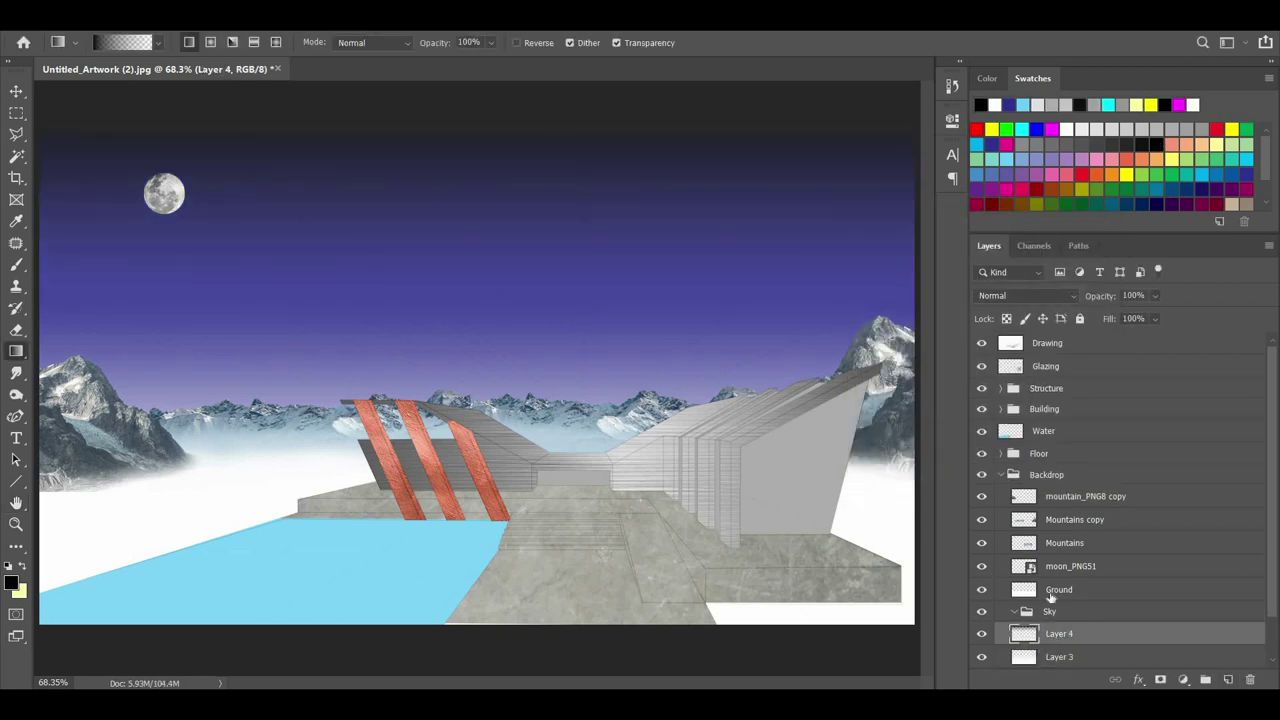
Apply a Gaussian Blur to the white gradient on Layer 3.
{"action": "left_click", "coordinate": [983, 659]}
{"action": "left_click", "coordinate": [983, 659]}
{"action": "left_click", "coordinate": [1042, 664]}
{"action": "left_click", "coordinate": [1155, 296]}
{"action": "left_click", "coordinate": [254, 19]}
{"action": "left_click", "coordinate": [505, 254]}
{"action": "left_click", "coordinate": [1076, 258]}
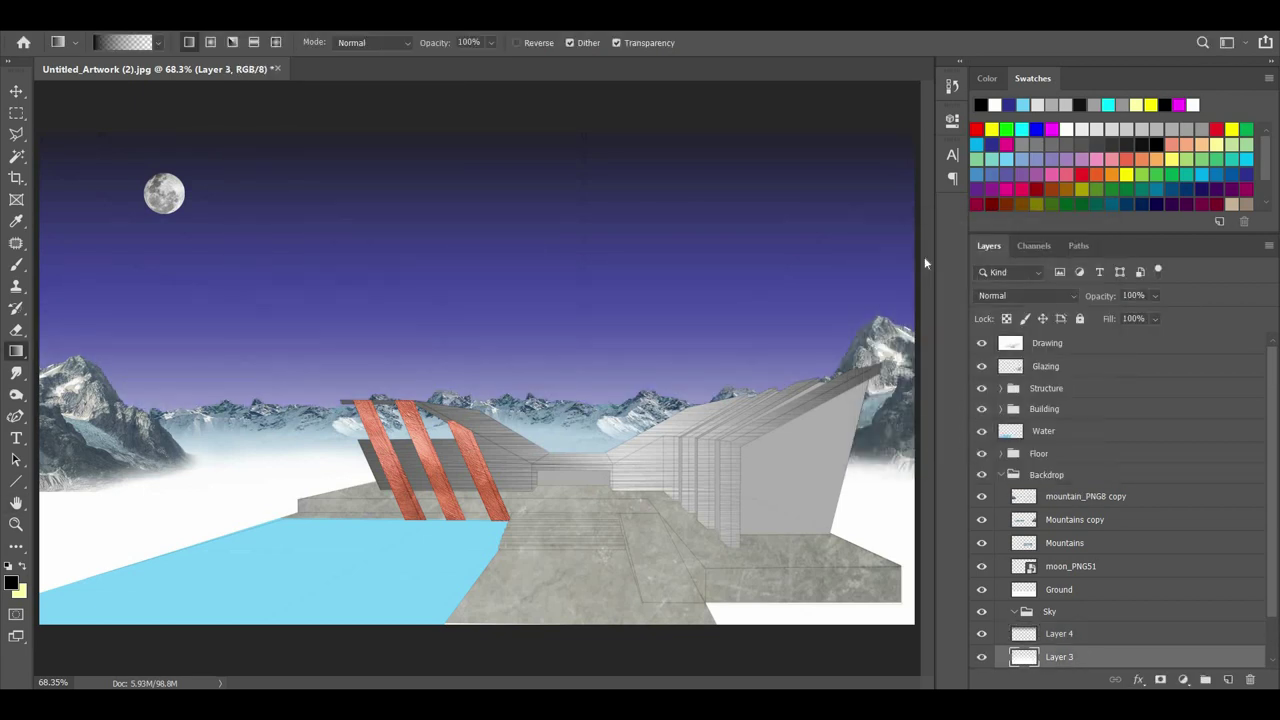
Rename Layer 3 as White Glow and Layer 4 as Dark Glow.
{"action": "left_click", "coordinate": [1056, 636]}
{"action": "scroll", "coordinate": [1058, 630], "scroll_direction": "down", "scroll_amount": 2}
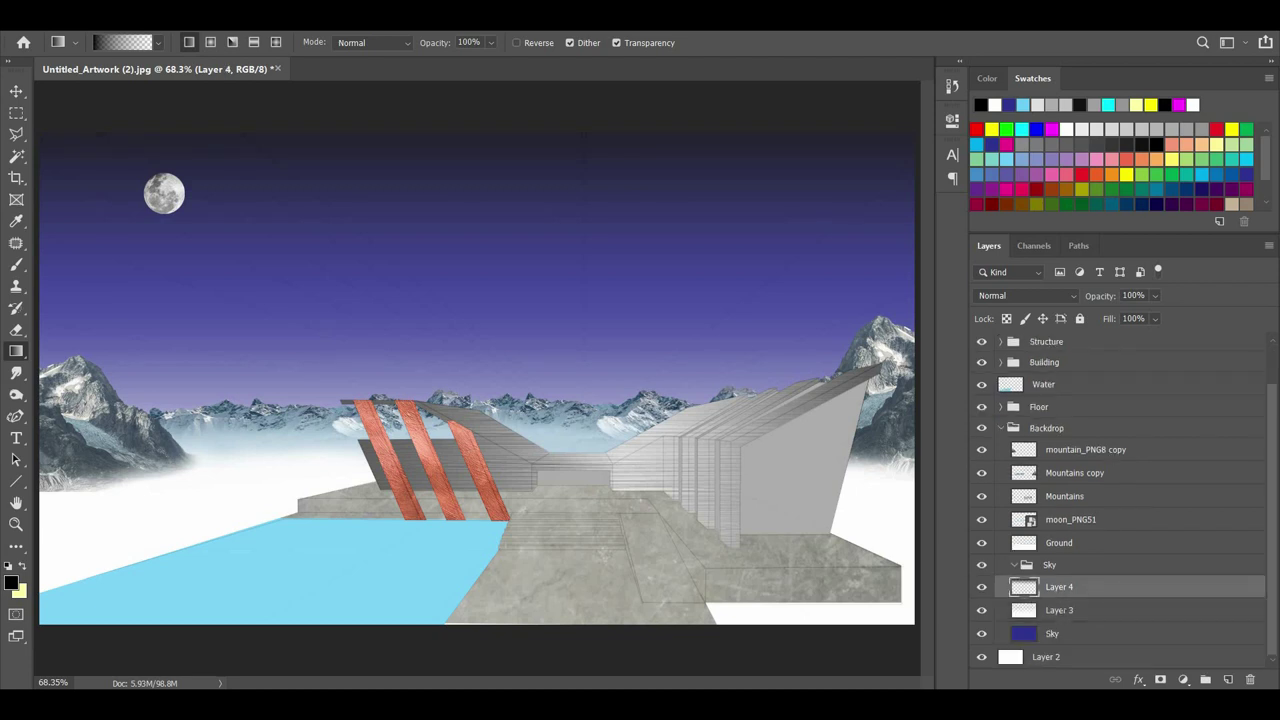
{"action": "double_click", "coordinate": [1061, 612]}
{"action": "type", "text": "White Glow"}
{"action": "key", "text": "Return"}
{"action": "double_click", "coordinate": [1059, 589]}
{"action": "type", "text": "Sark Glow"}
{"action": "key", "text": "Return"}
Add a new layer above moon_PNG51 and move both layers below the Sky group heading, above Dark Glow.
{"action": "left_click", "coordinate": [1064, 529]}
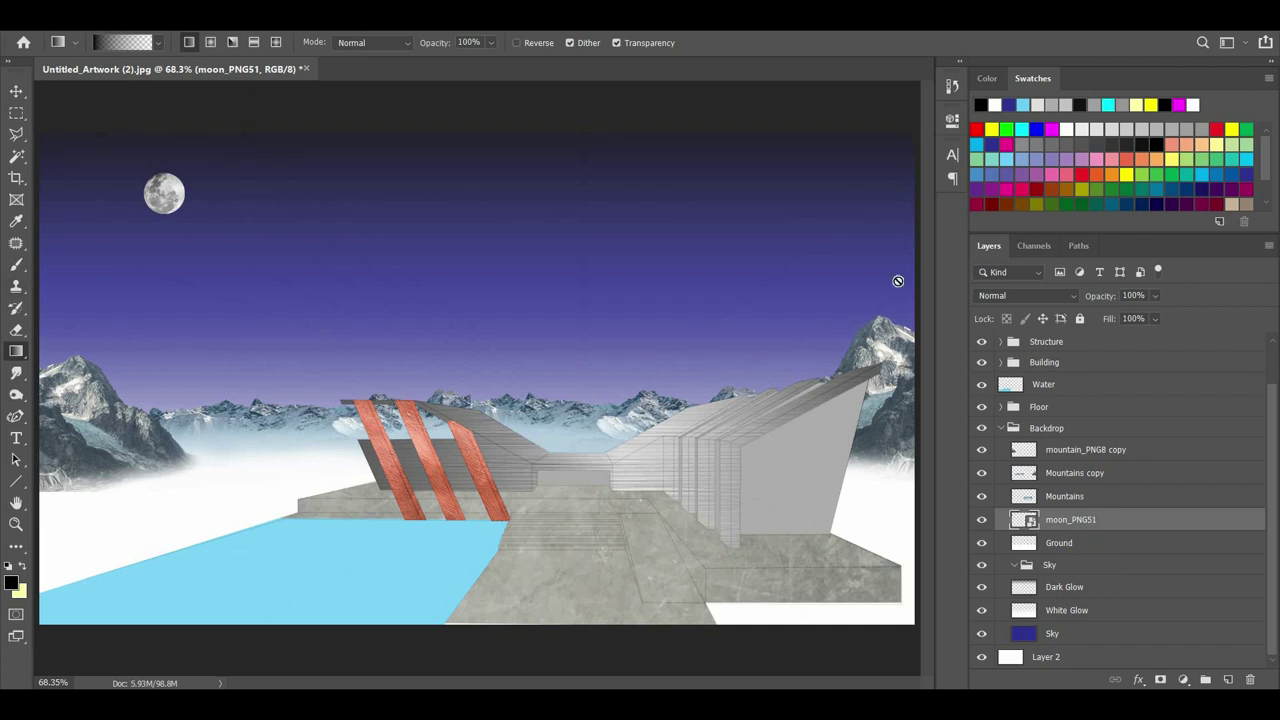
{"action": "key", "text": "b"}
{"action": "left_click", "coordinate": [1066, 129]}
{"action": "left_click", "coordinate": [1228, 680]}
{"action": "left_click", "coordinate": [1071, 544]}
{"action": "left_click", "coordinate": [1069, 521], "text": "shift"}
{"action": "left_click_drag", "start_coordinate": [1069, 521], "coordinate": [1073, 600]}
{"action": "left_click", "coordinate": [1104, 587]}
{"action": "left_click", "coordinate": [1100, 565]}
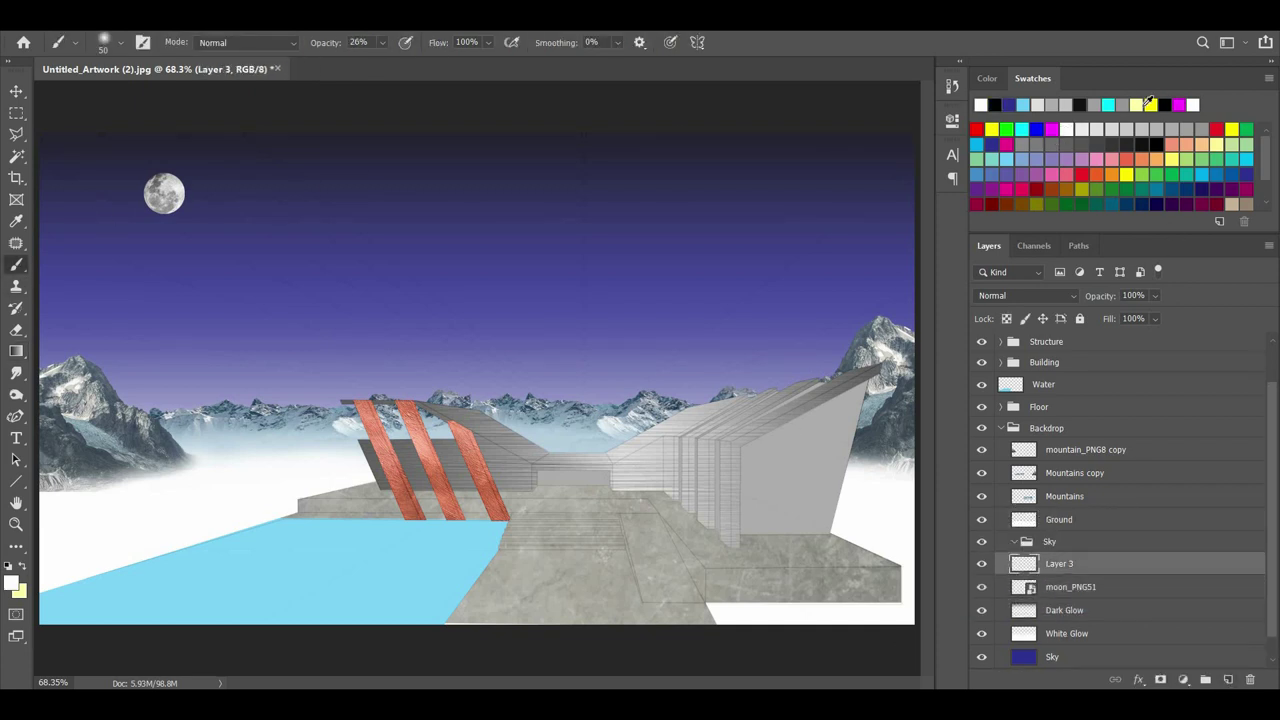
Set up a yellow Soft Round brush at 338 px, 0% hardness and 8% opacity.
{"action": "left_click", "coordinate": [1149, 105]}
{"action": "left_click", "coordinate": [122, 43]}
{"action": "left_click_drag", "start_coordinate": [151, 95], "coordinate": [180, 95]}
{"action": "left_click", "coordinate": [382, 44]}
{"action": "left_click", "coordinate": [122, 43]}
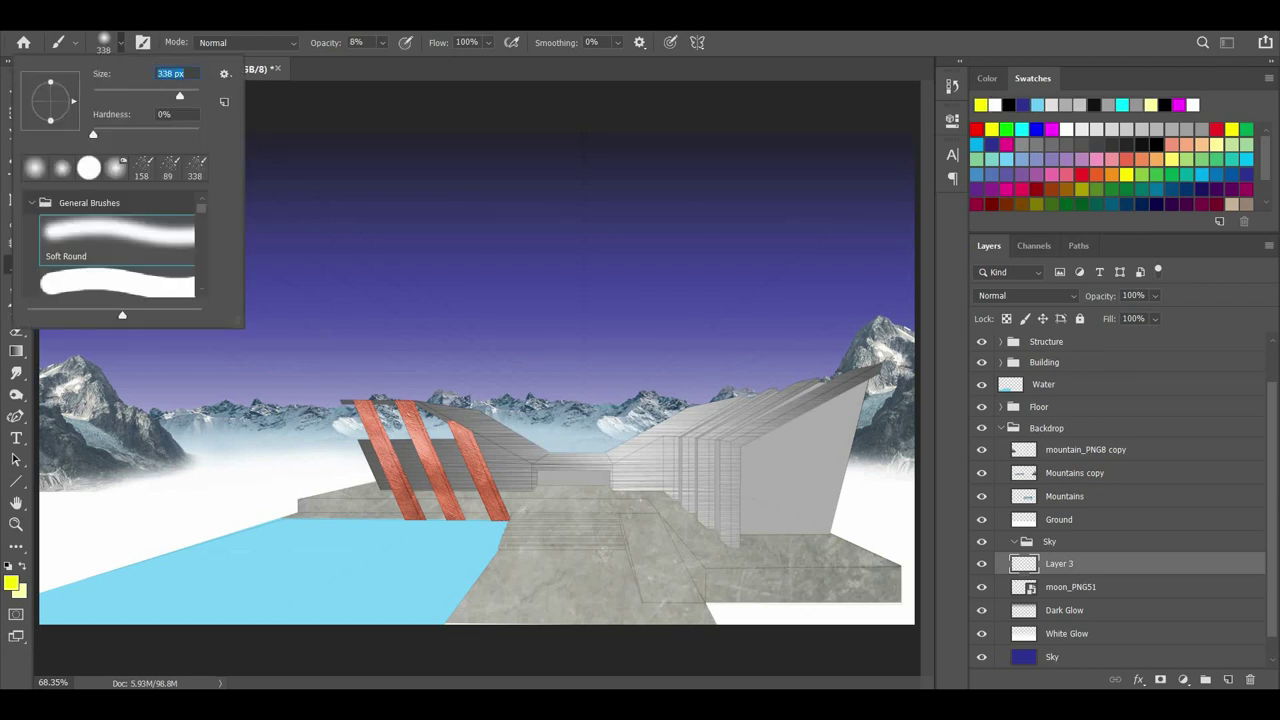
{"action": "key", "text": "Return"}
Paint a yellow glow around the moon on Layer 3 and apply a Gaussian Blur with a 45.6 px radius.
{"action": "left_click", "coordinate": [164, 193]}
{"action": "left_click", "coordinate": [164, 193]}
{"action": "left_click", "coordinate": [164, 194]}
{"action": "left_click", "coordinate": [254, 18]}
{"action": "mouse_move", "coordinate": [287, 194]}
{"action": "left_click", "coordinate": [500, 249]}
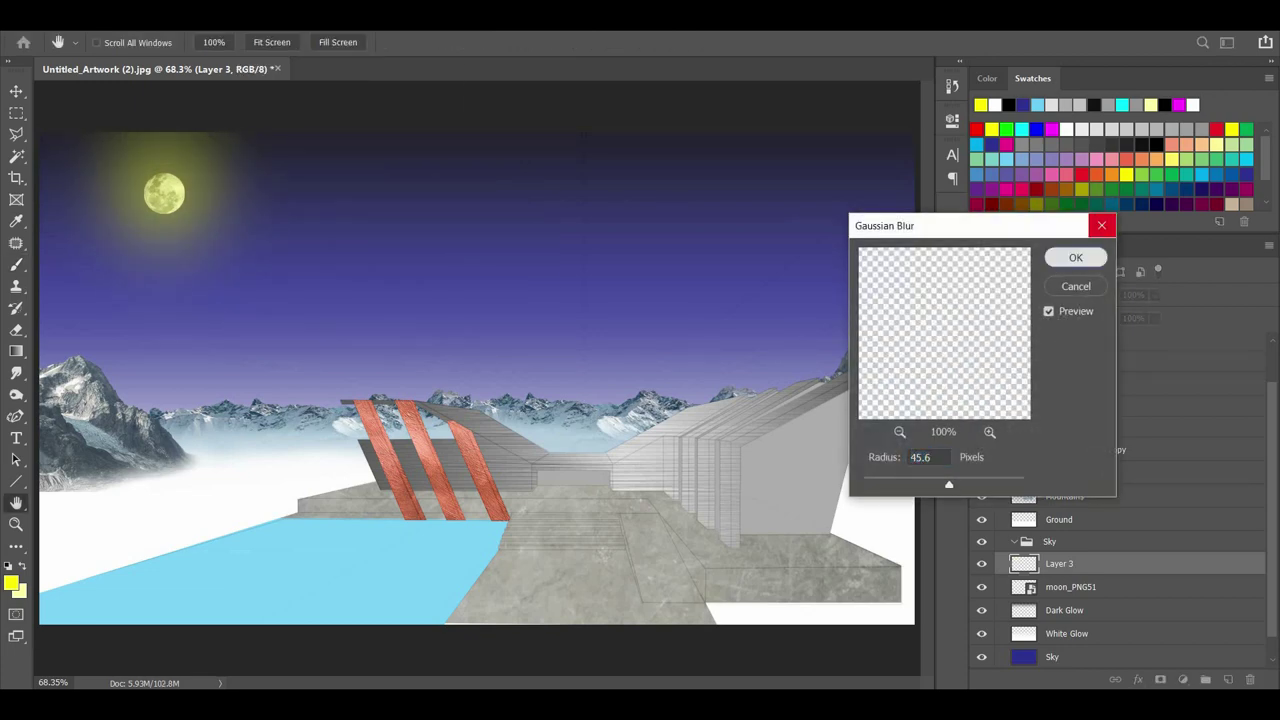
{"action": "left_click", "coordinate": [1076, 258]}
Lower the saturation and raise the lightness of the moon's yellow glow with a Hue/Saturation adjustment.
{"action": "left_click", "coordinate": [106, 18]}
{"action": "mouse_move", "coordinate": [150, 54]}
{"action": "left_click", "coordinate": [345, 138]}
{"action": "left_click_drag", "start_coordinate": [856, 228], "coordinate": [824, 245]}
{"action": "left_click_drag", "start_coordinate": [859, 267], "coordinate": [889, 268]}
{"action": "left_click", "coordinate": [1049, 97]}
Try repositioning the glow around the moon, and undo the move.
{"action": "left_click", "coordinate": [16, 91]}
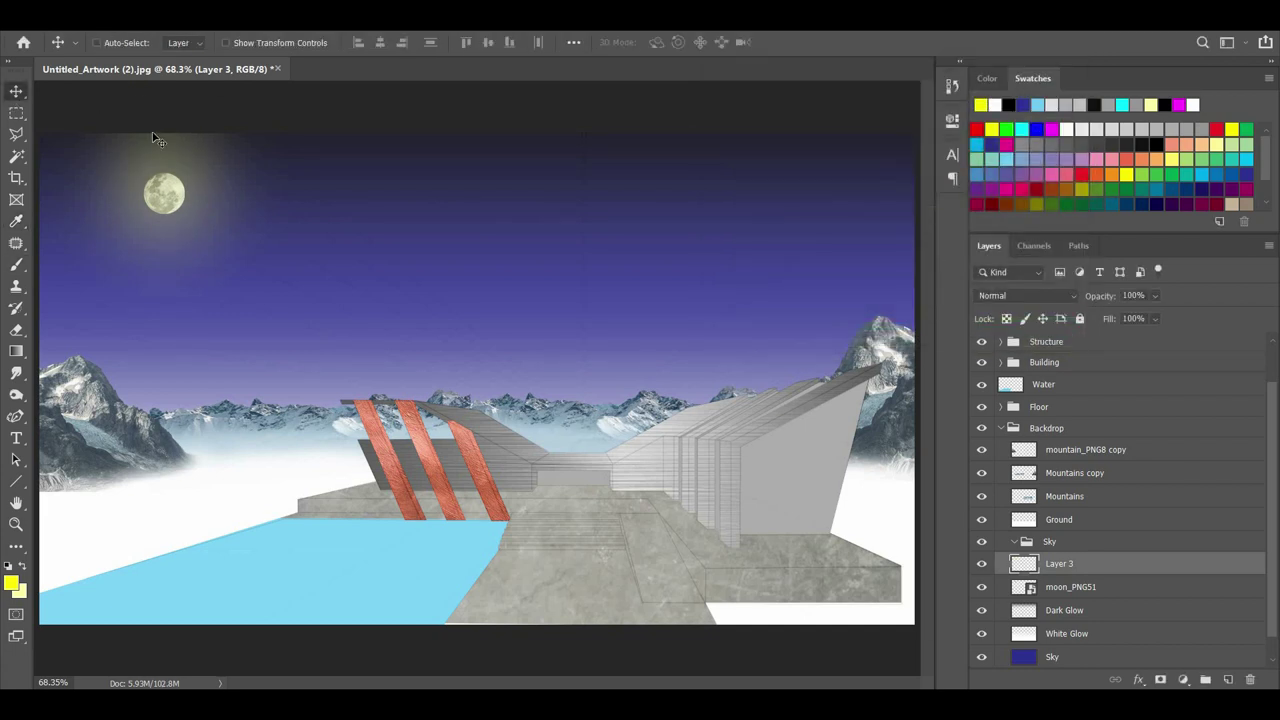
{"action": "left_click_drag", "start_coordinate": [226, 202], "coordinate": [234, 232]}
{"action": "key", "text": "ctrl+z"}
Rename Layer 3 as Moon Glow and select the moon_PNG51 layer.
{"action": "left_click", "coordinate": [16, 156]}
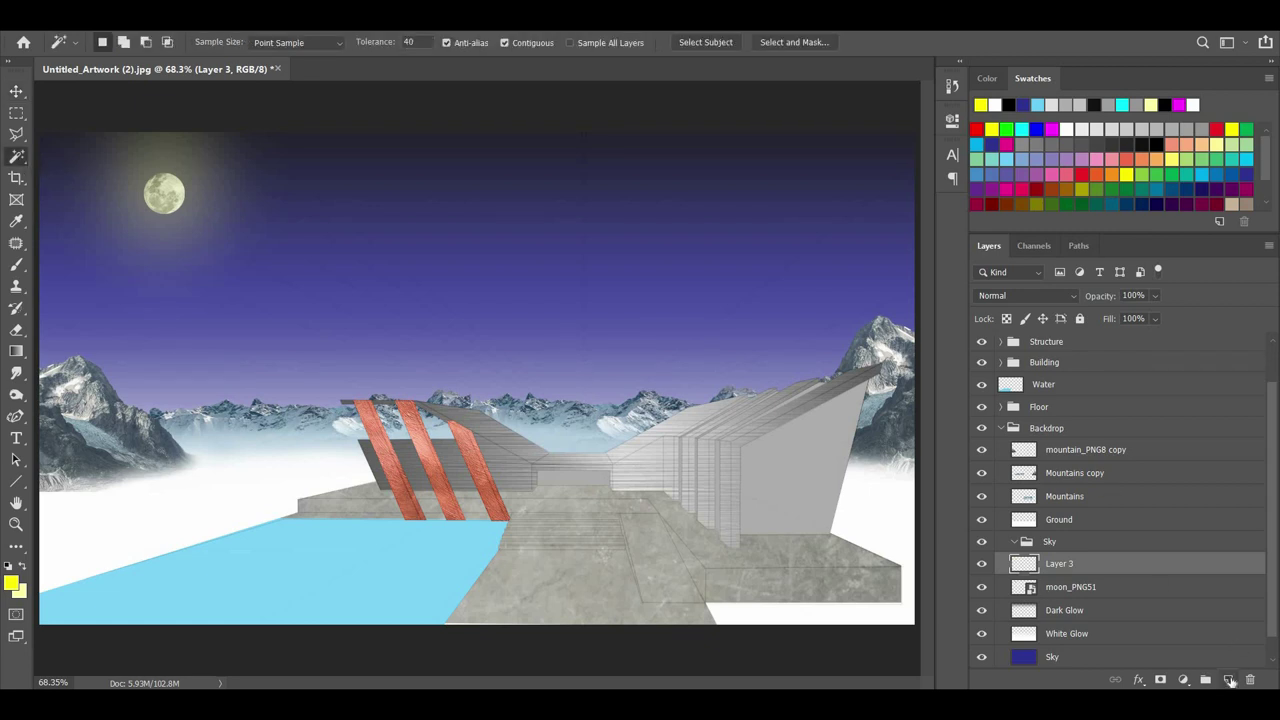
{"action": "double_click", "coordinate": [1066, 566]}
{"action": "type", "text": "Moon Glow"}
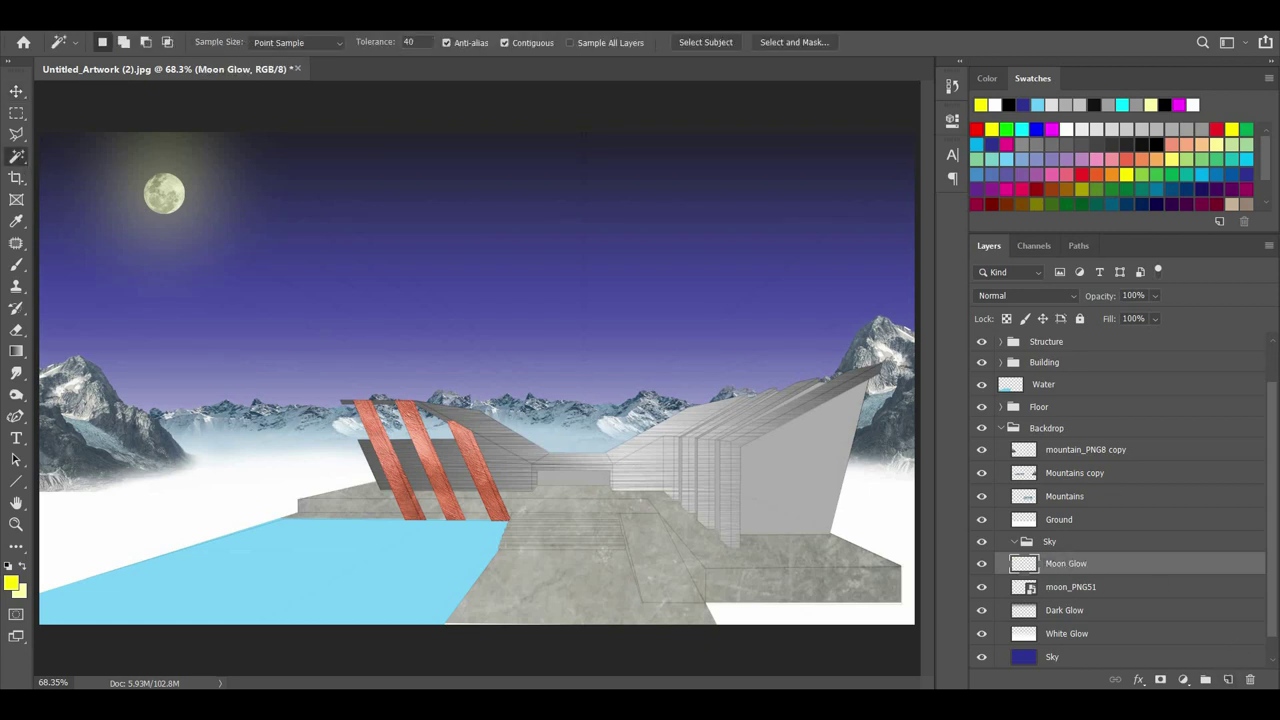
{"action": "left_click", "coordinate": [1068, 589]}
{"action": "left_click", "coordinate": [255, 15]}
{"action": "left_click", "coordinate": [491, 251]}
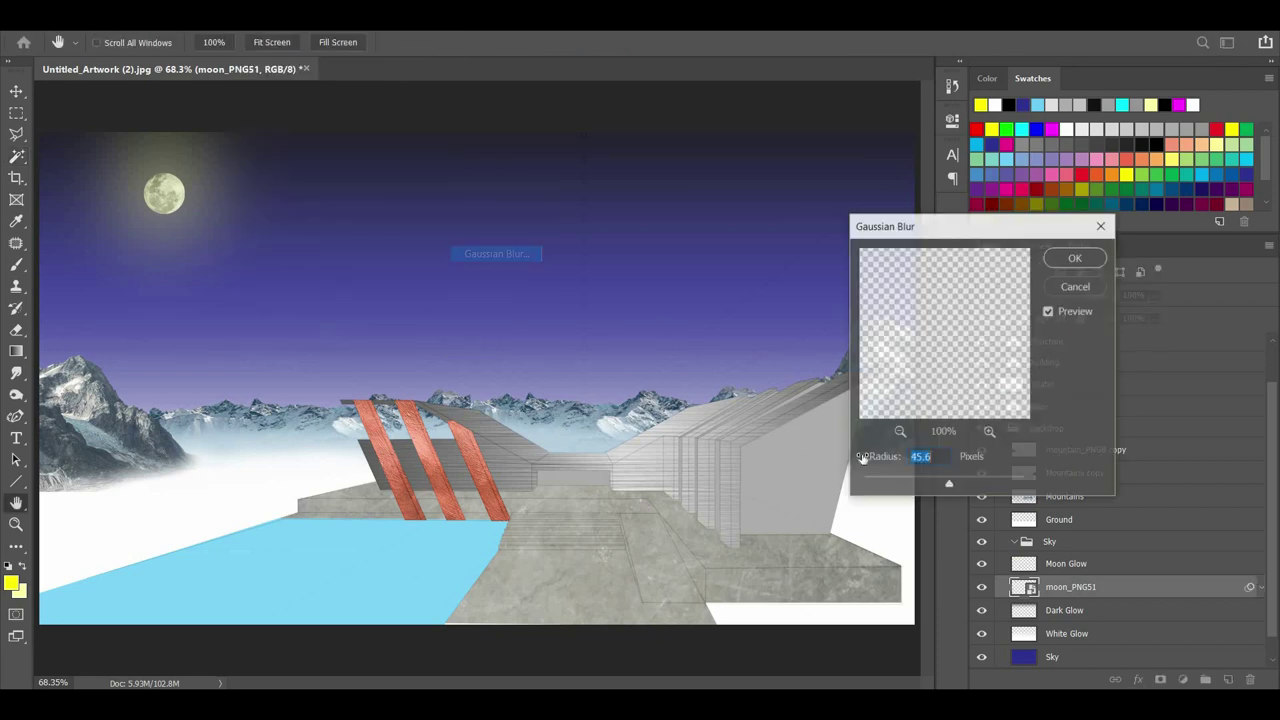
{"action": "left_click", "coordinate": [1076, 286]}
Apply a Gaussian Blur smart filter with a 1.0 px radius to moon_PNG51.
{"action": "left_click", "coordinate": [255, 15]}
{"action": "mouse_move", "coordinate": [286, 191]}
{"action": "left_click", "coordinate": [491, 250]}
{"action": "left_click_drag", "start_coordinate": [882, 483], "coordinate": [876, 486]}
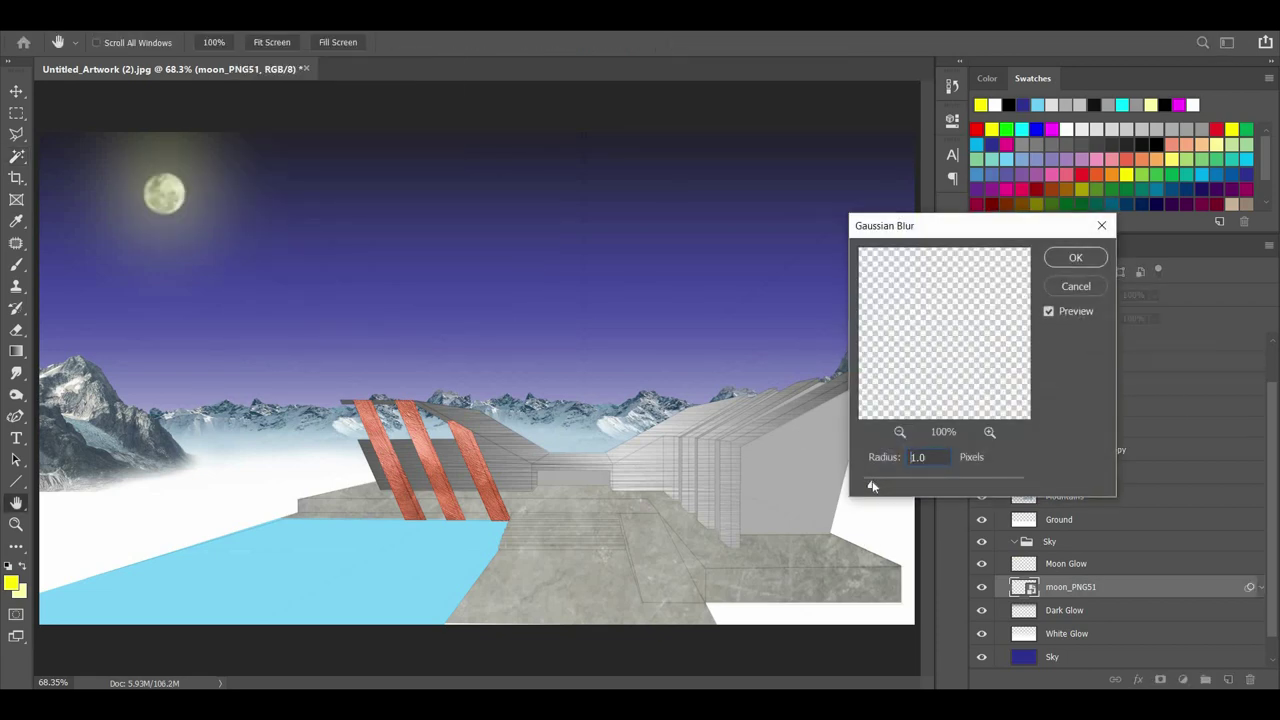
{"action": "left_click", "coordinate": [1075, 257]}
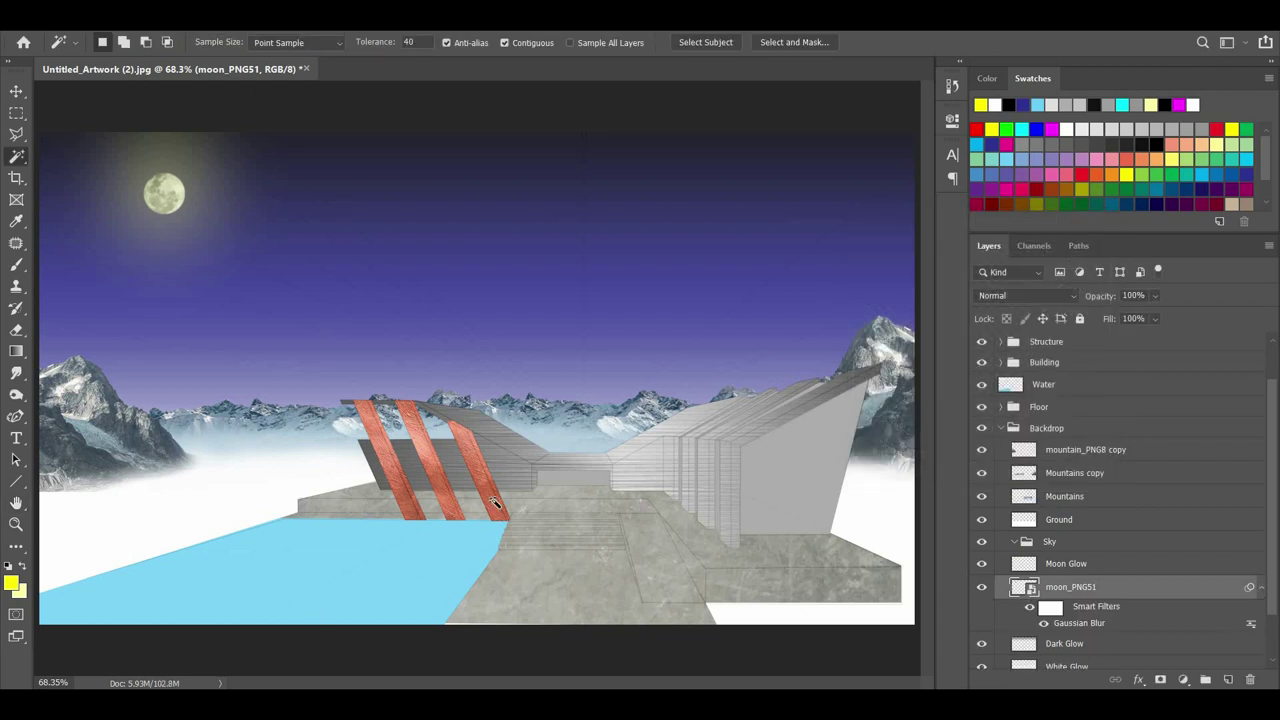
Add a new layer above Moon Glow and name it Stars.
{"action": "left_click", "coordinate": [1099, 565]}
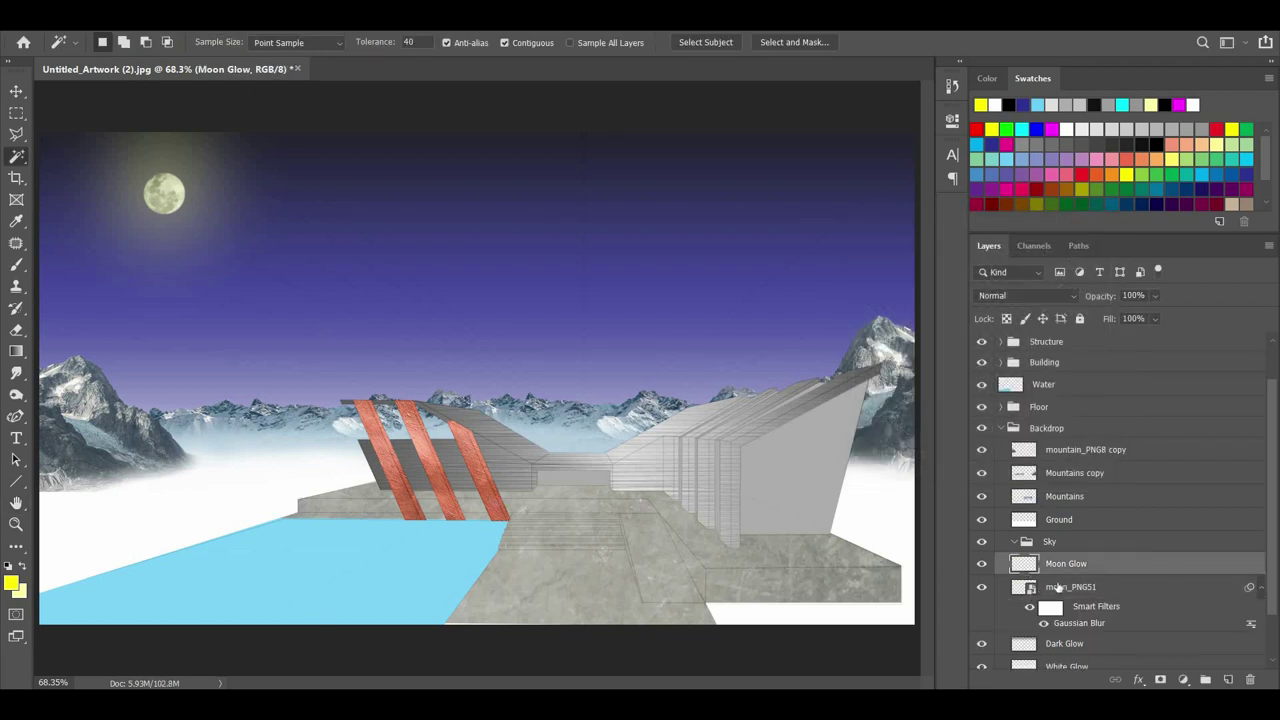
{"action": "left_click", "coordinate": [1228, 679]}
{"action": "double_click", "coordinate": [1056, 563]}
{"action": "type", "text": "Stars"}
{"action": "key", "text": "Return"}
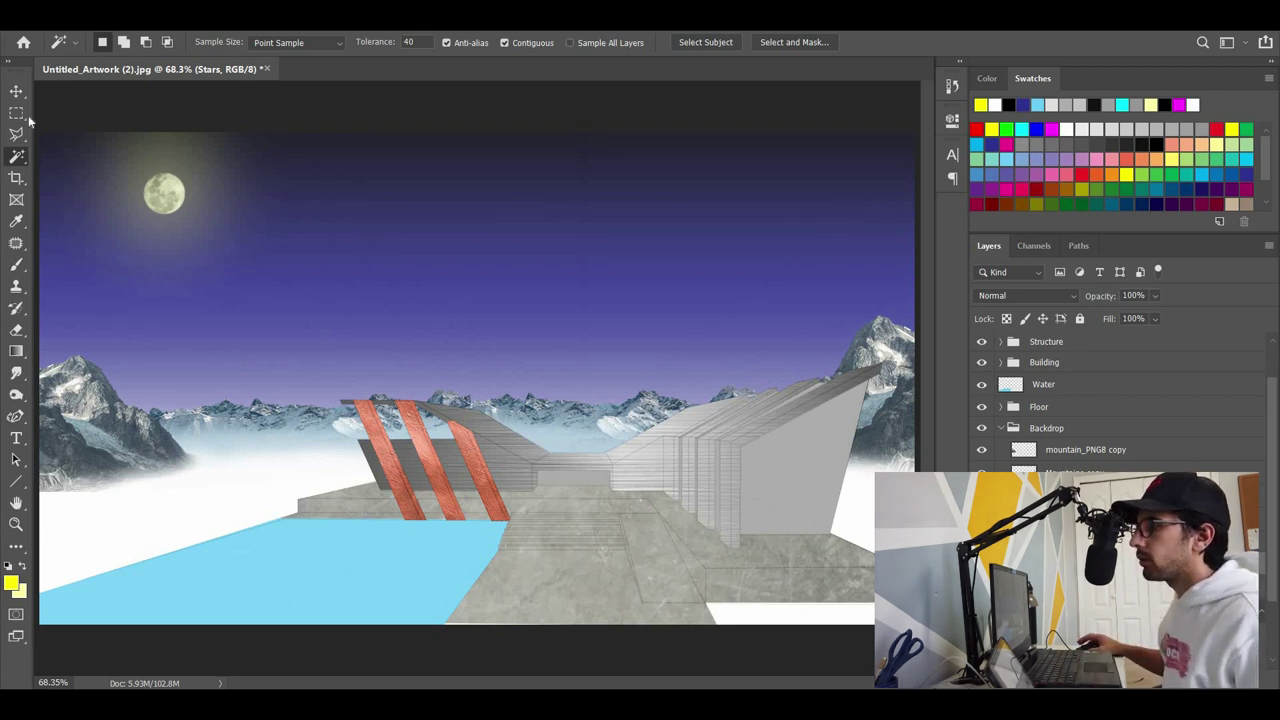
Choose a fine speckle brush from Kyle's Spatter Brushes in the Special Effects set for painting stars.
{"action": "left_click", "coordinate": [76, 44]}
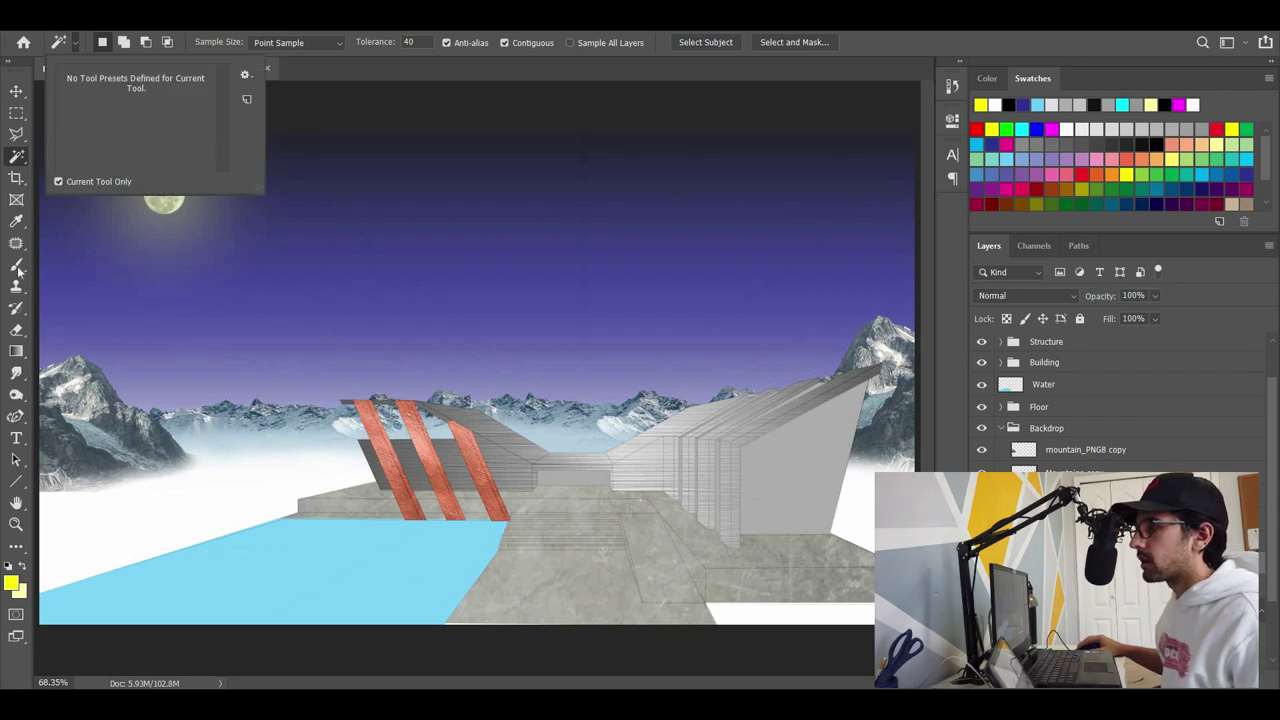
{"action": "left_click", "coordinate": [18, 265]}
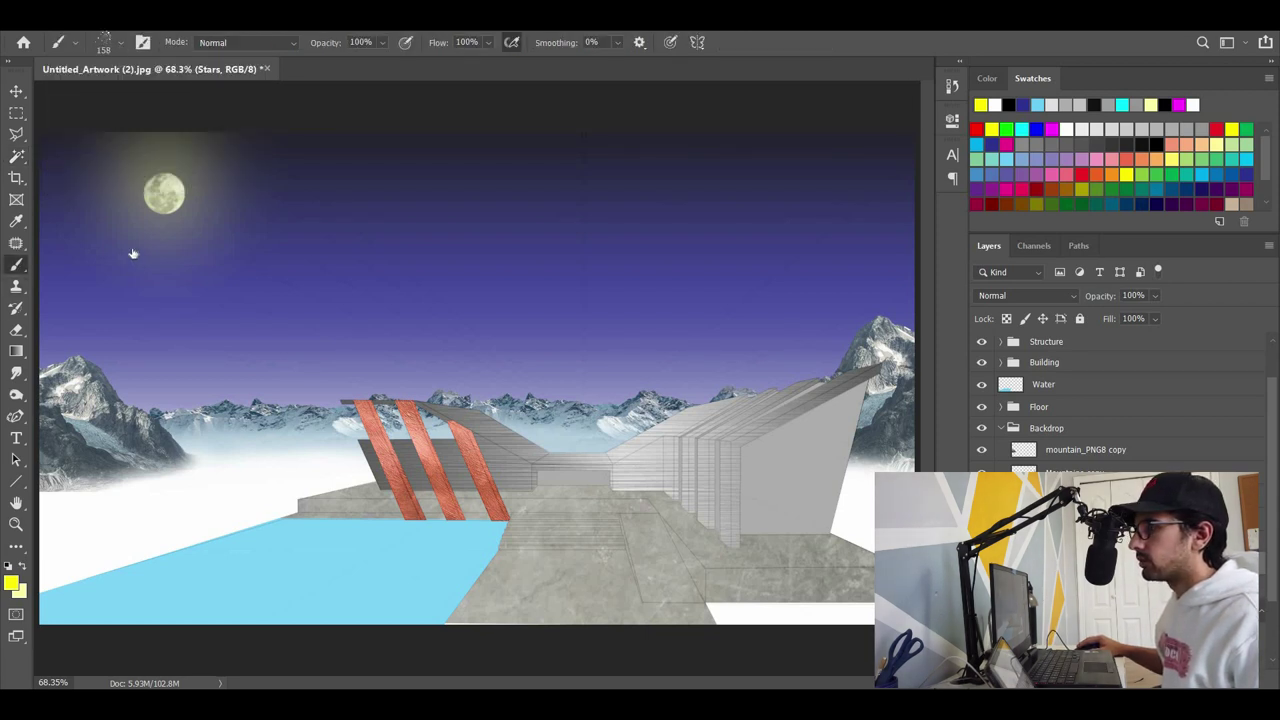
{"action": "right_click", "coordinate": [152, 286]}
{"action": "scroll", "coordinate": [155, 281], "scroll_direction": "down", "scroll_amount": 5}
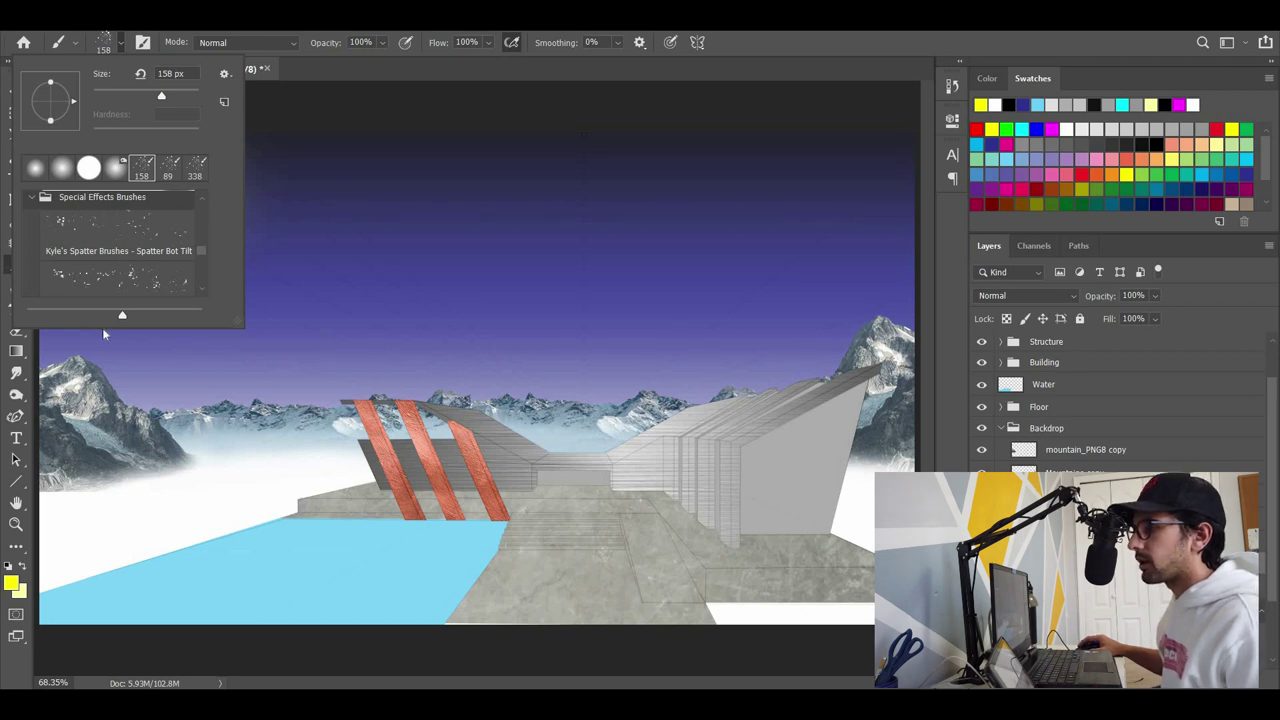
{"action": "scroll", "coordinate": [112, 283], "scroll_direction": "down", "scroll_amount": 1}
{"action": "scroll", "coordinate": [112, 283], "scroll_direction": "down", "scroll_amount": 3}
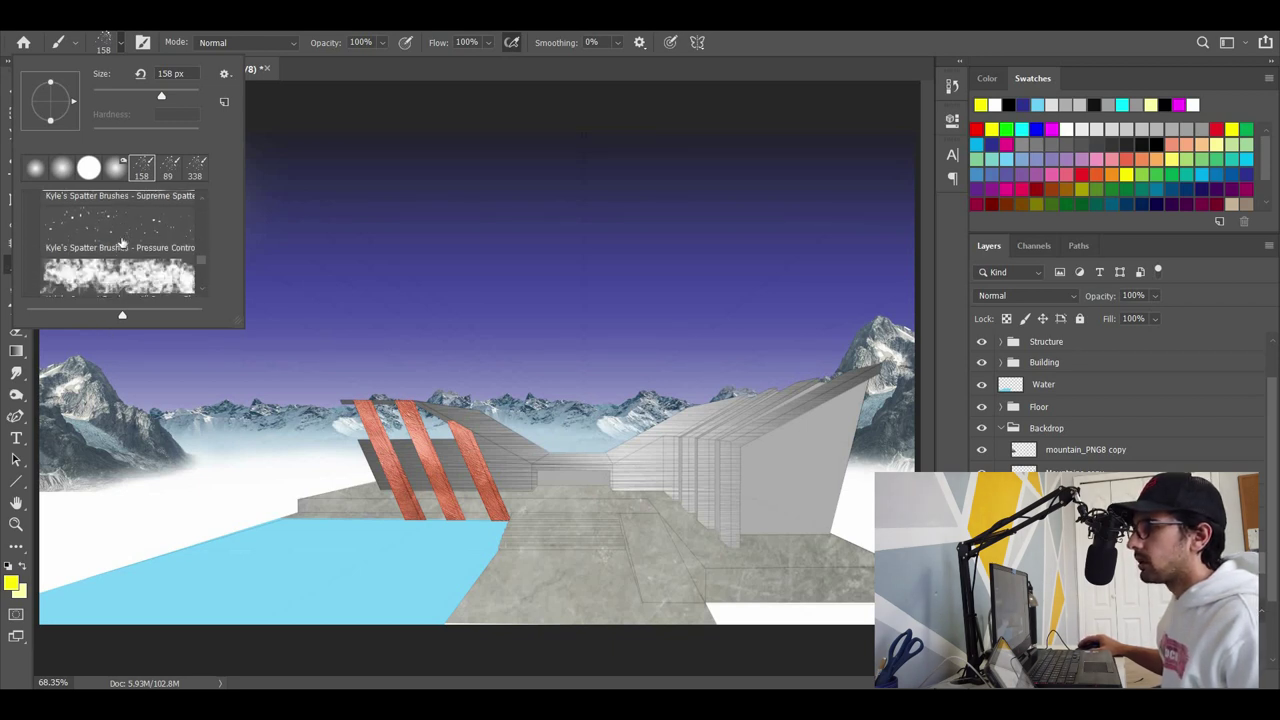
{"action": "scroll", "coordinate": [114, 244], "scroll_direction": "up", "scroll_amount": 1}
{"action": "left_click", "coordinate": [117, 240]}
Try painting yellow star spatter in the middle of the sky, and undo the strokes.
{"action": "left_click", "coordinate": [348, 21]}
{"action": "left_click", "coordinate": [471, 280]}
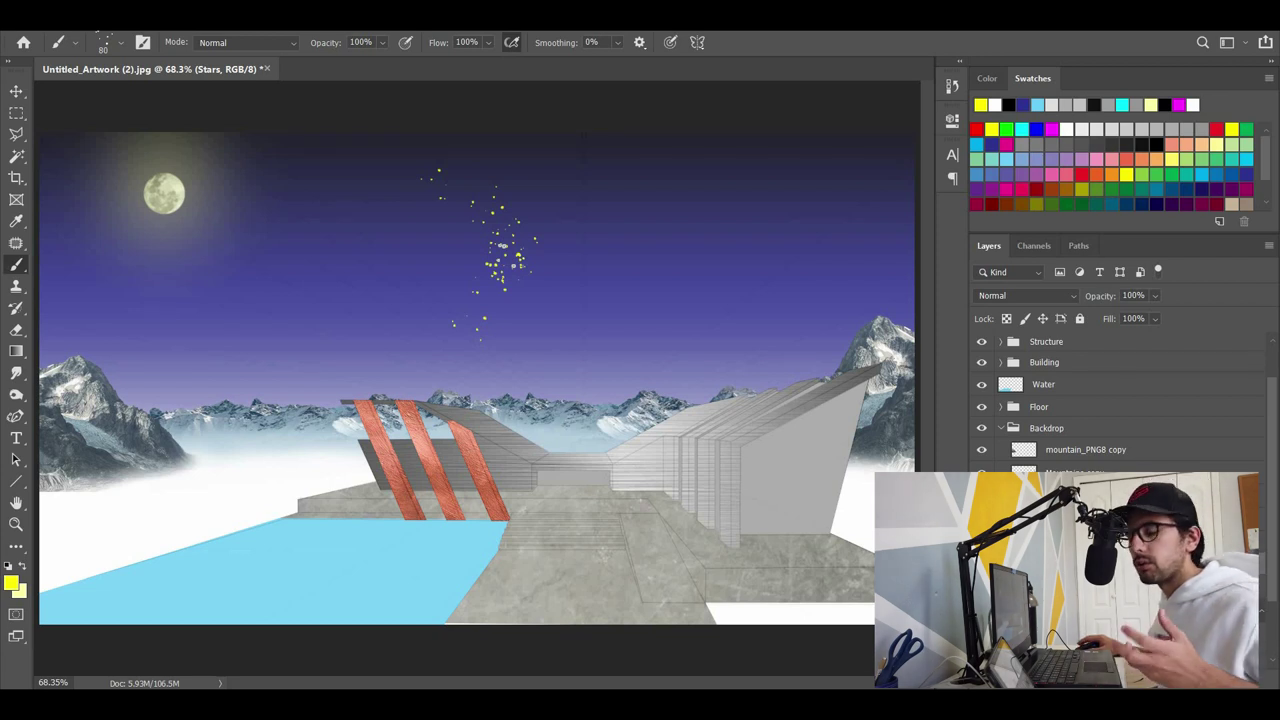
{"action": "key", "text": "ctrl+z"}
{"action": "key", "text": "ctrl+z"}
{"action": "key", "text": "ctrl+z"}
{"action": "key", "text": "ctrl+z"}
{"action": "key", "text": "ctrl+shift+z"}
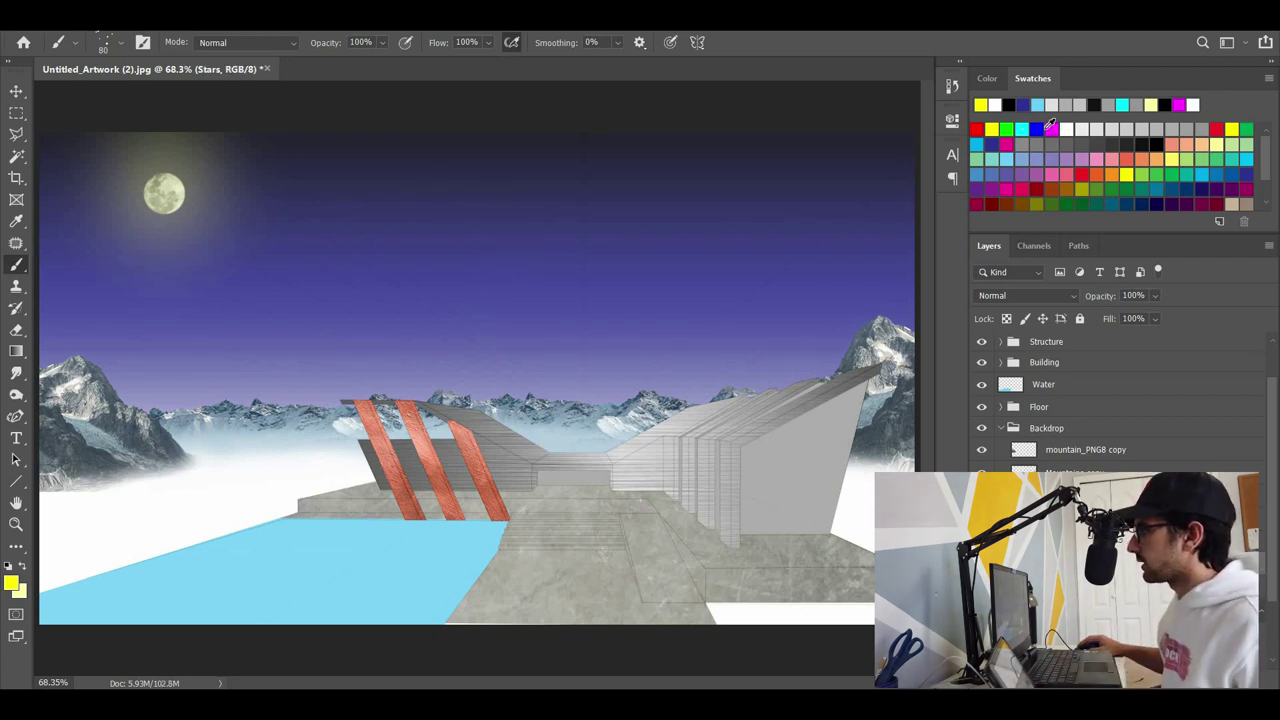
Paint white star spatter across the sky on the Stars layer with the spatter brush at 50 px.
{"action": "left_click", "coordinate": [1066, 128]}
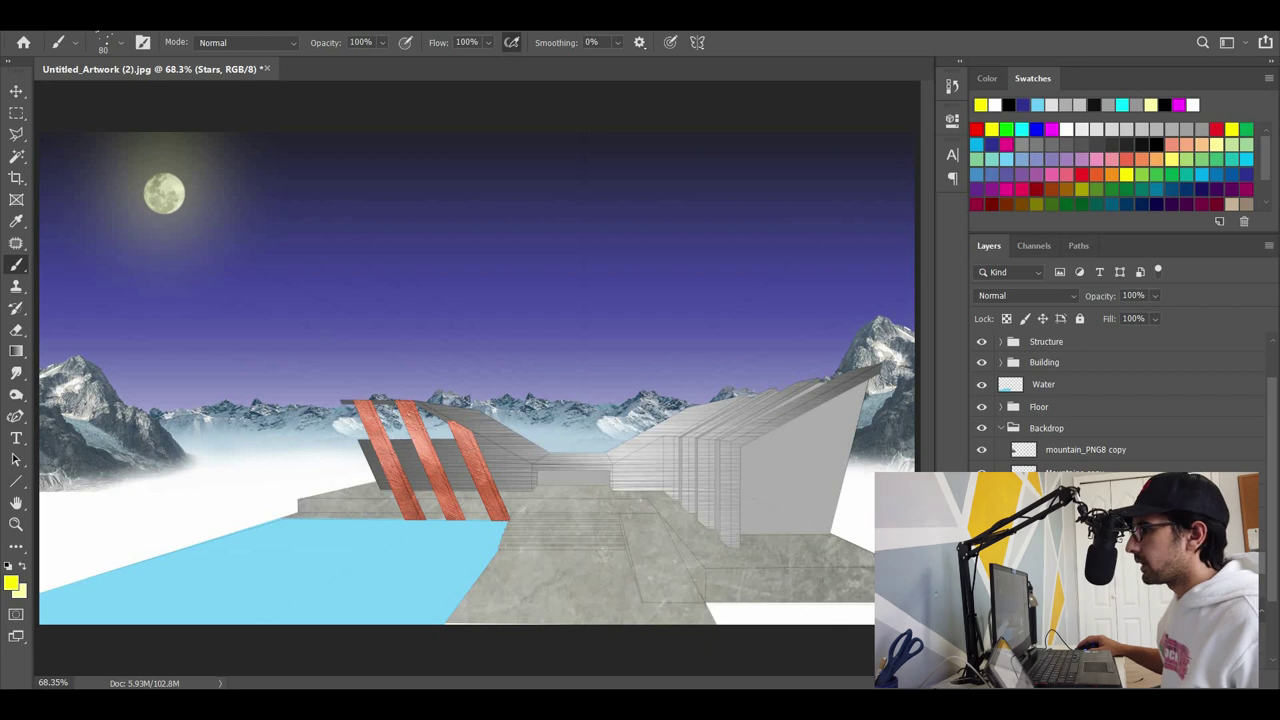
{"action": "right_click", "coordinate": [130, 99]}
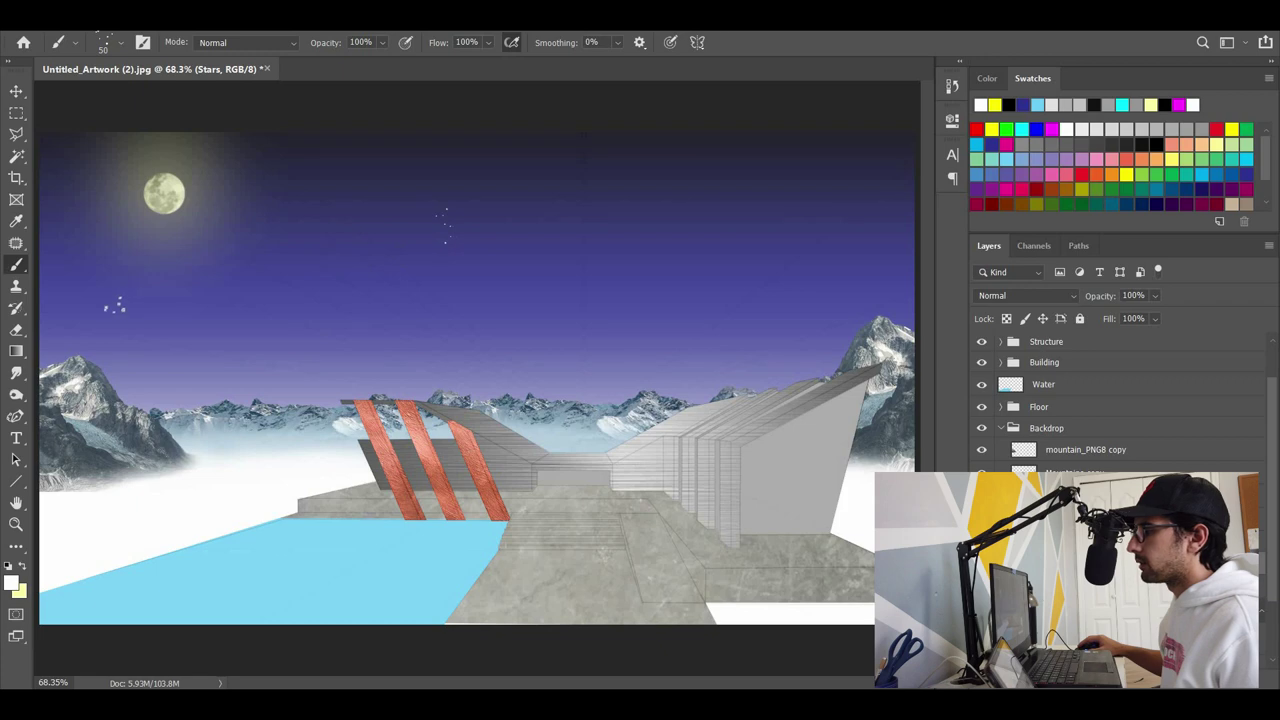
{"action": "left_click_drag", "start_coordinate": [400, 253], "coordinate": [277, 177]}
{"action": "left_click", "coordinate": [16, 333]}
{"action": "left_click", "coordinate": [17, 267]}
{"action": "left_click_drag", "start_coordinate": [306, 304], "coordinate": [201, 321]}
Duplicate the painted stars layer and transform the copy to spread stars over more of the sky.
{"action": "right_click", "coordinate": [1264, 545]}
{"action": "left_click", "coordinate": [1000, 78]}
{"action": "key", "text": "Return"}
{"action": "key", "text": "ctrl+t"}
{"action": "mouse_move", "coordinate": [504, 269]}
{"action": "left_mouse_down"}
{"action": "mouse_move", "coordinate": [761, 269]}
{"action": "mouse_move", "coordinate": [483, 274]}
{"action": "mouse_move", "coordinate": [677, 246]}
{"action": "mouse_move", "coordinate": [653, 341]}
{"action": "left_mouse_up"}
{"action": "key", "text": "Return"}
Move the stars to another part of the sky, then duplicate them again and position the new copy over an emptier area.
{"action": "key", "text": "b"}
{"action": "key", "text": "v"}
{"action": "left_click_drag", "start_coordinate": [857, 266], "coordinate": [1136, 212]}
{"action": "key", "text": "ctrl+j"}
{"action": "left_click_drag", "start_coordinate": [488, 219], "coordinate": [474, 377]}
Merge the star layers into one and duplicate the merged layer as Stars copy 4.
{"action": "left_click", "coordinate": [1057, 639], "text": "shift"}
{"action": "right_click", "coordinate": [1057, 639]}
{"action": "left_click", "coordinate": [940, 481]}
{"action": "right_click", "coordinate": [1069, 566]}
{"action": "left_click", "coordinate": [932, 81]}
{"action": "left_click", "coordinate": [764, 202]}
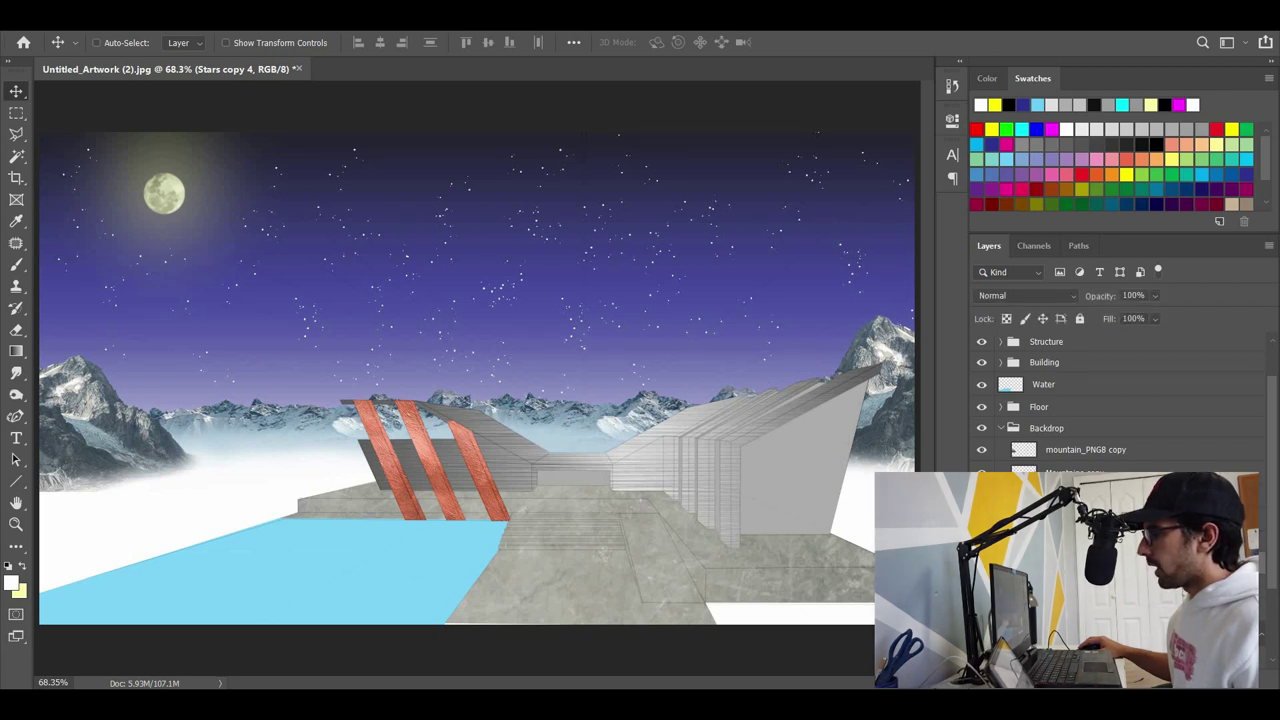
Hide Stars copy 4 and apply a Gaussian Blur with a 1.5 px radius to Stars copy 3.
{"action": "left_click", "coordinate": [981, 563]}
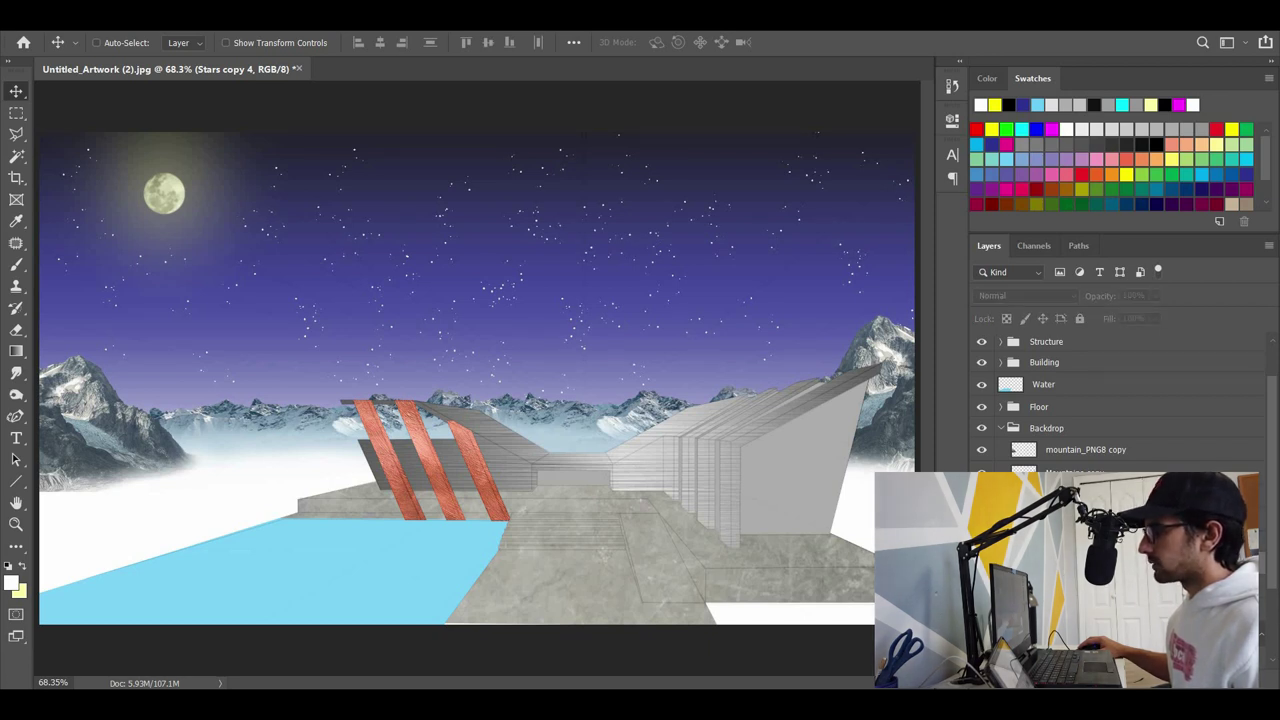
{"action": "left_click", "coordinate": [1080, 586]}
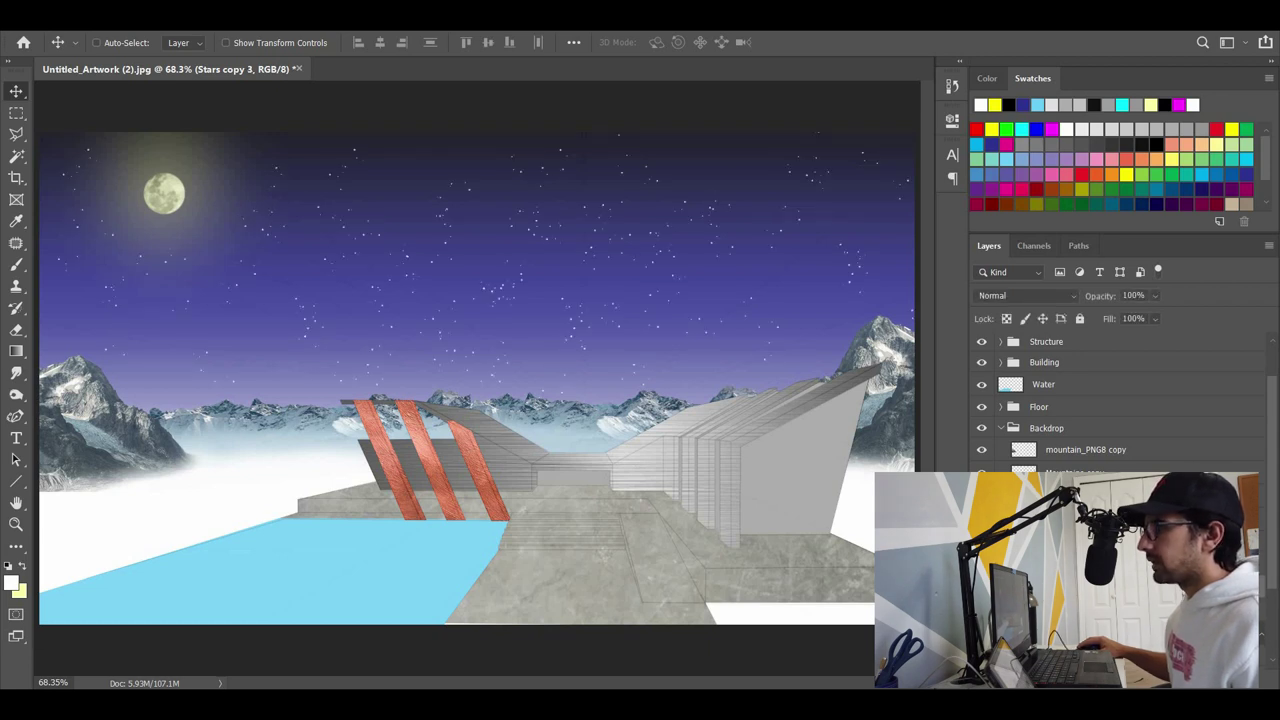
{"action": "left_click", "coordinate": [253, 20]}
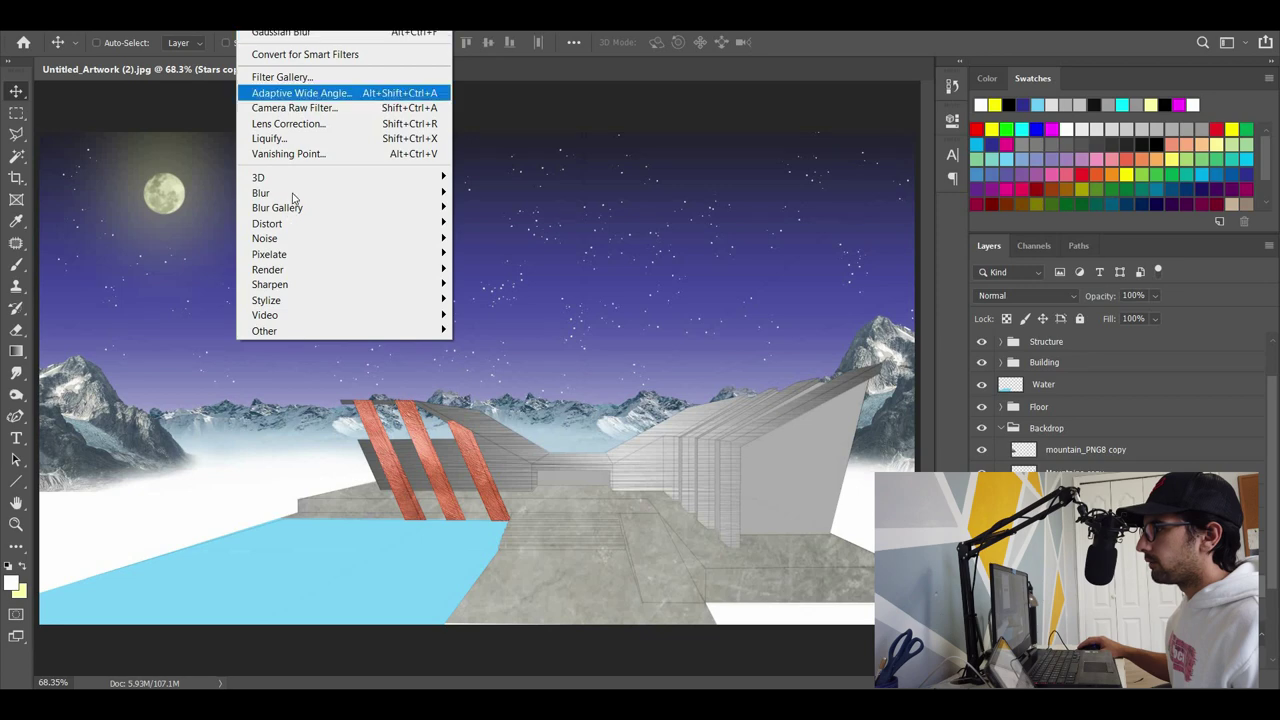
{"action": "mouse_move", "coordinate": [400, 192]}
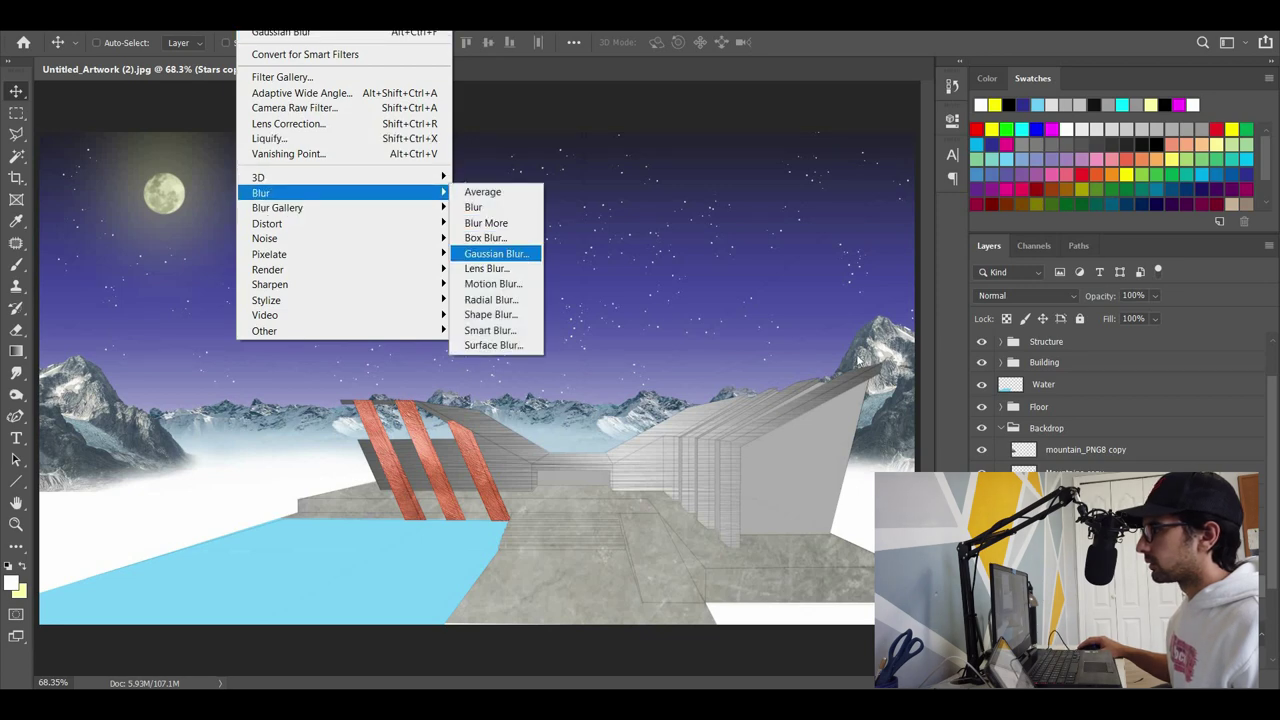
{"action": "left_click", "coordinate": [522, 253]}
{"action": "left_click_drag", "start_coordinate": [868, 484], "coordinate": [868, 484]}
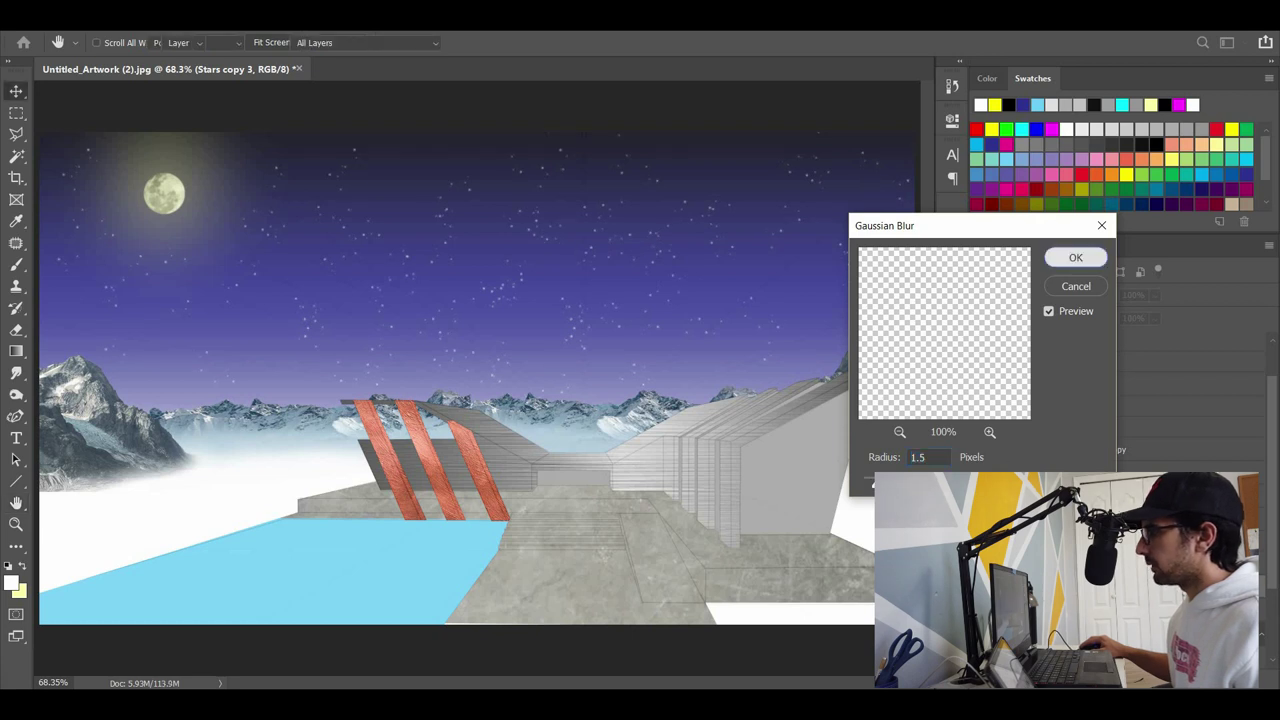
{"action": "left_click", "coordinate": [1075, 257]}
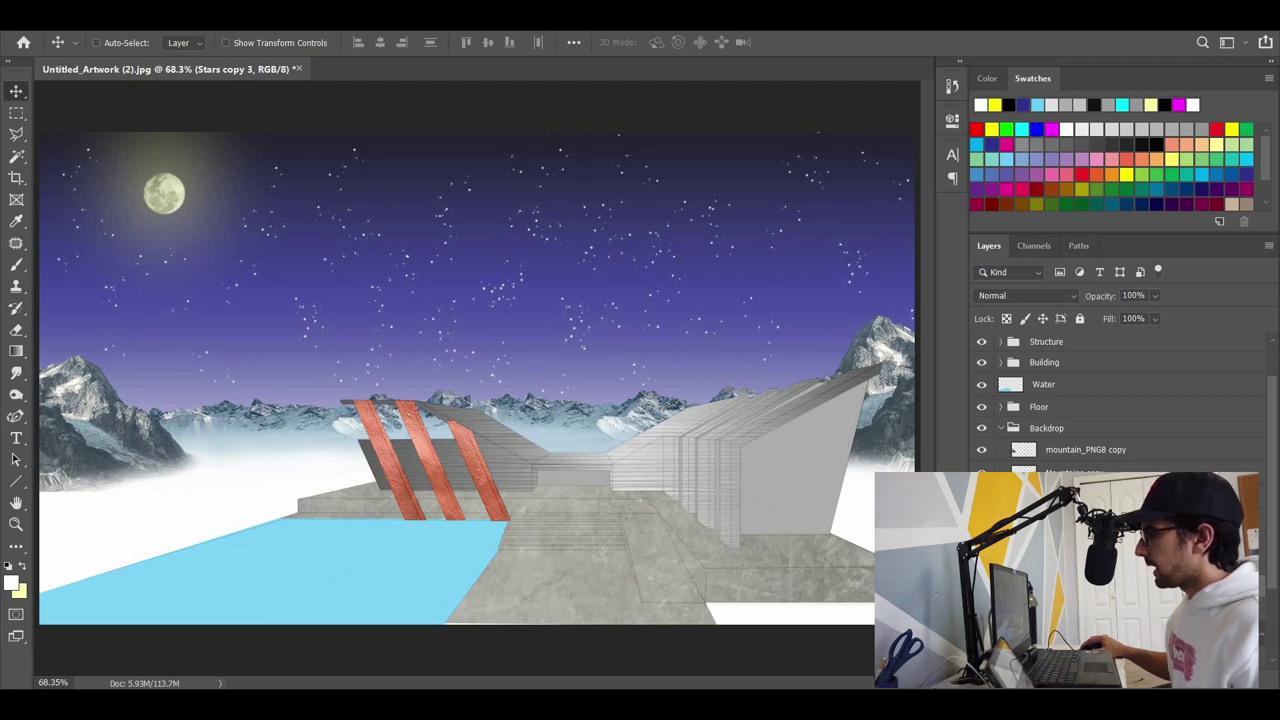
Set the opacity of Stars copy 4 to 49% and merge it with the blurred stars layer.
{"action": "left_click", "coordinate": [1110, 563]}
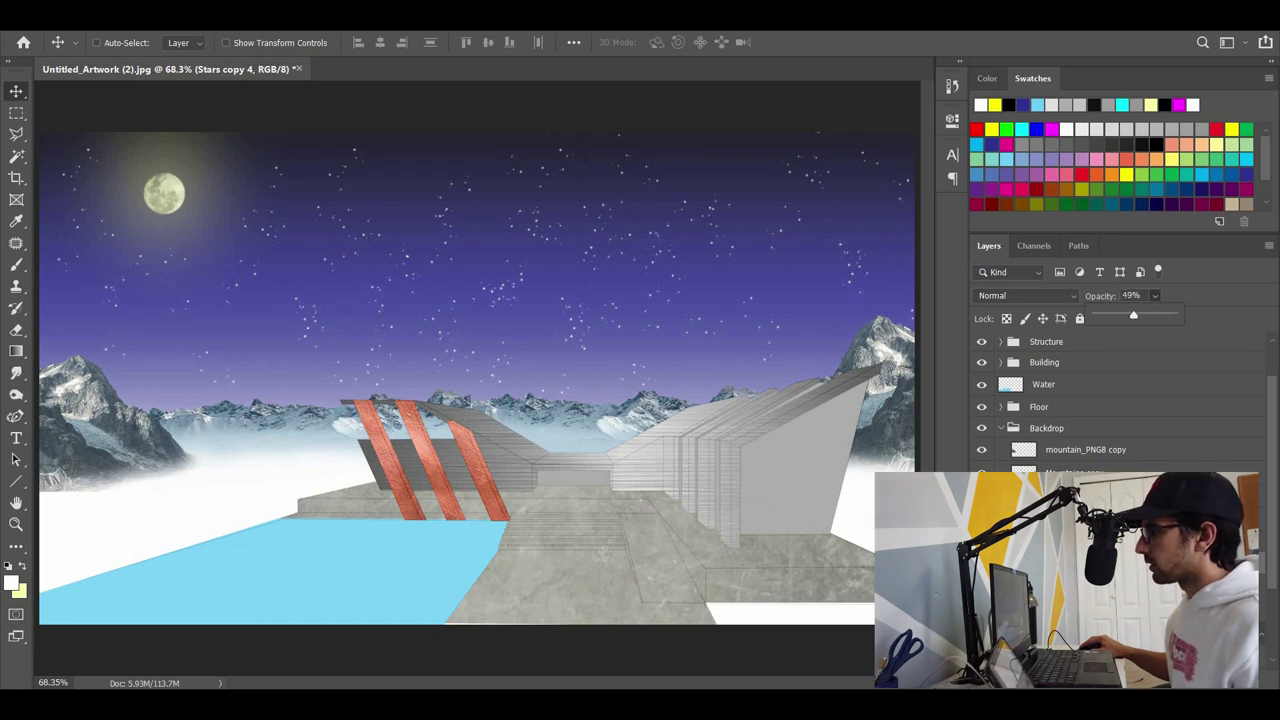
{"action": "key", "text": "Return"}
{"action": "left_click", "coordinate": [1085, 645], "text": "shift"}
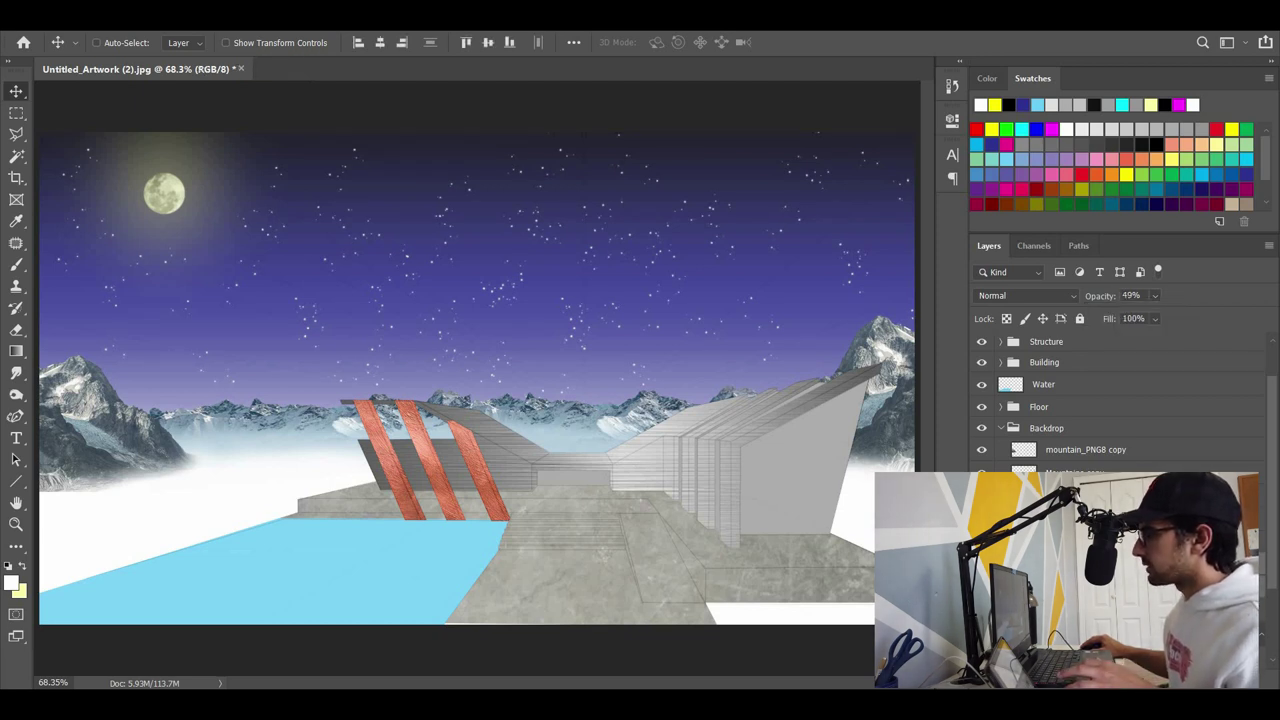
{"action": "right_click", "coordinate": [1062, 640]}
{"action": "left_click", "coordinate": [912, 479]}
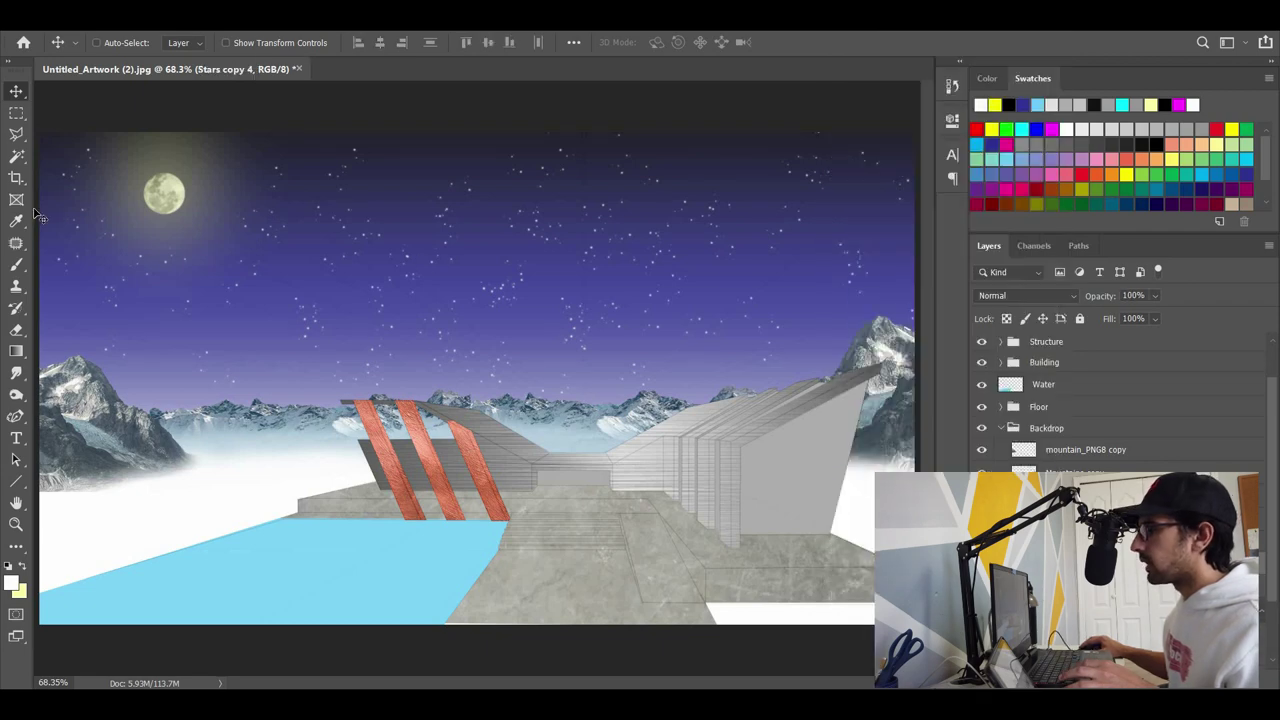
Fade the lower stars toward the horizon using a soft Eraser at 291 px and 30% opacity.
{"action": "left_click", "coordinate": [16, 330]}
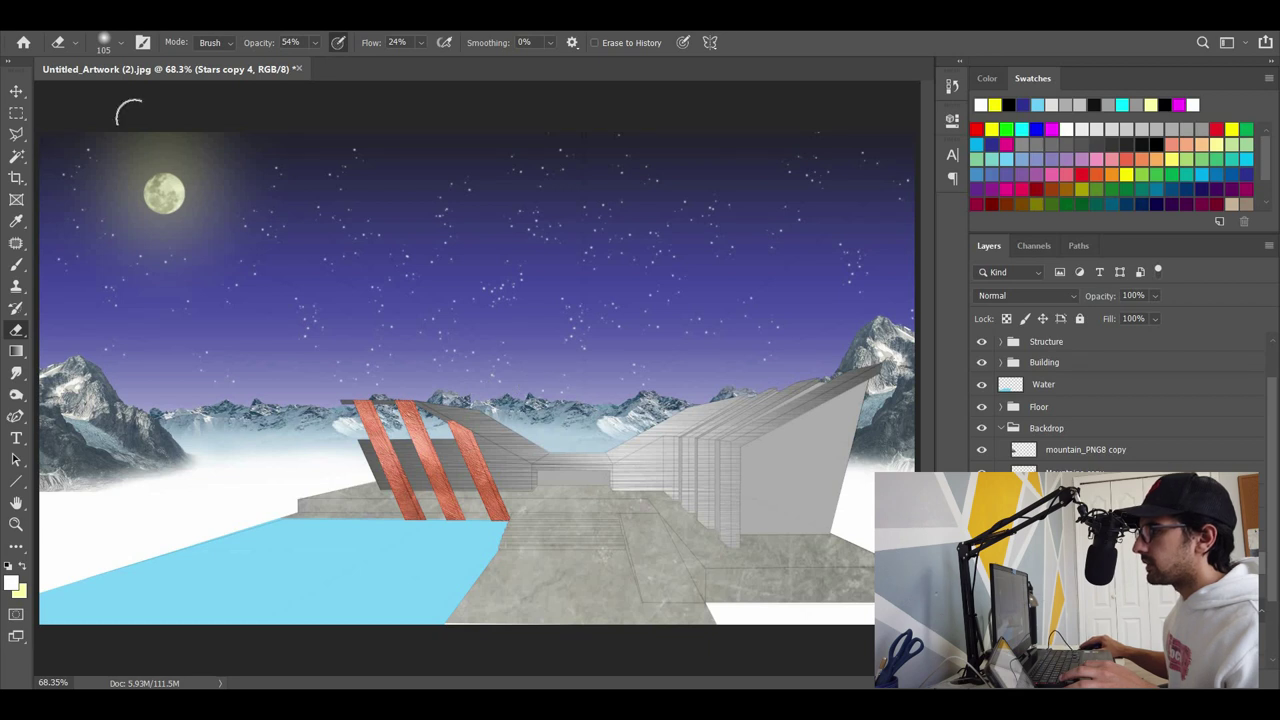
{"action": "right_click", "coordinate": [168, 94]}
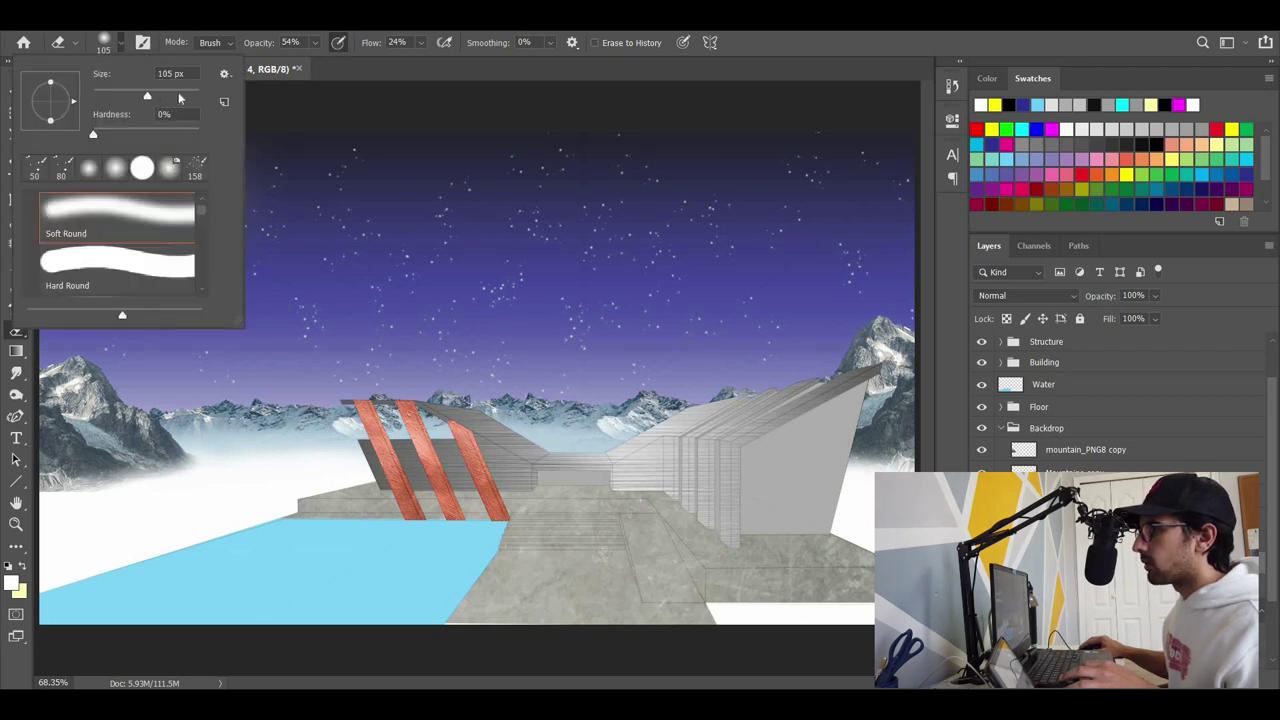
{"action": "left_click", "coordinate": [314, 42]}
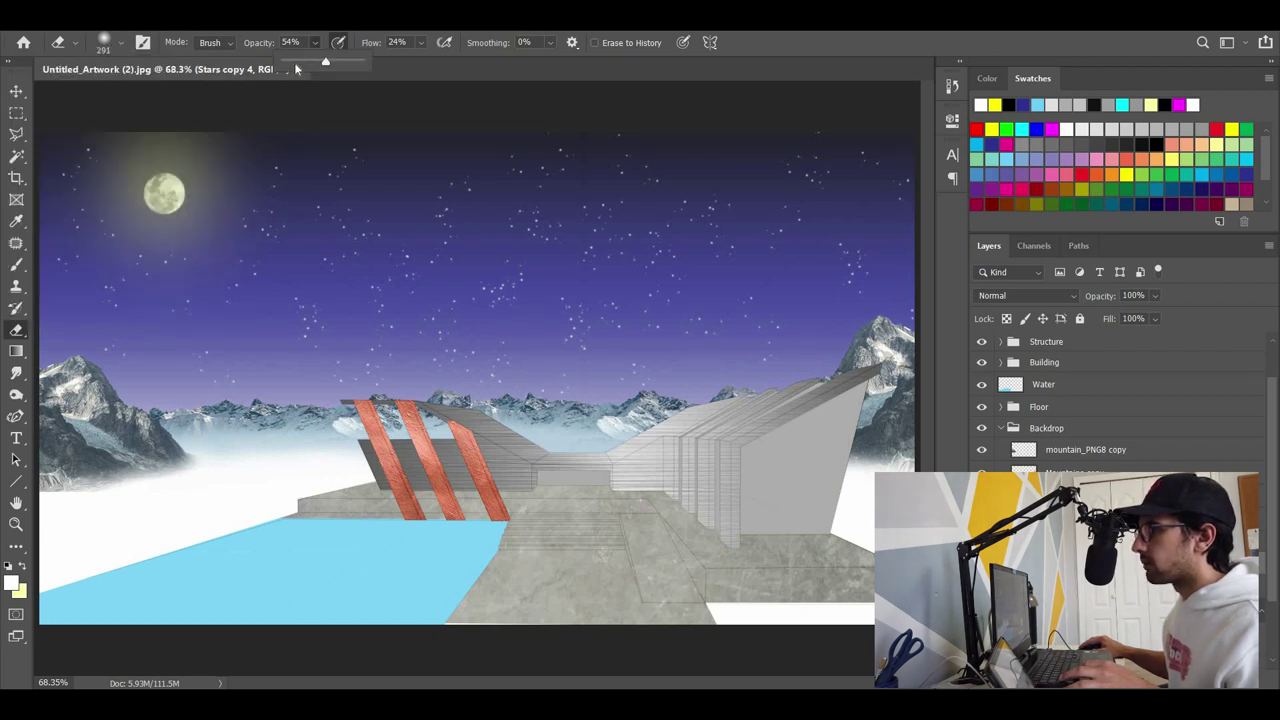
{"action": "left_click", "coordinate": [340, 44]}
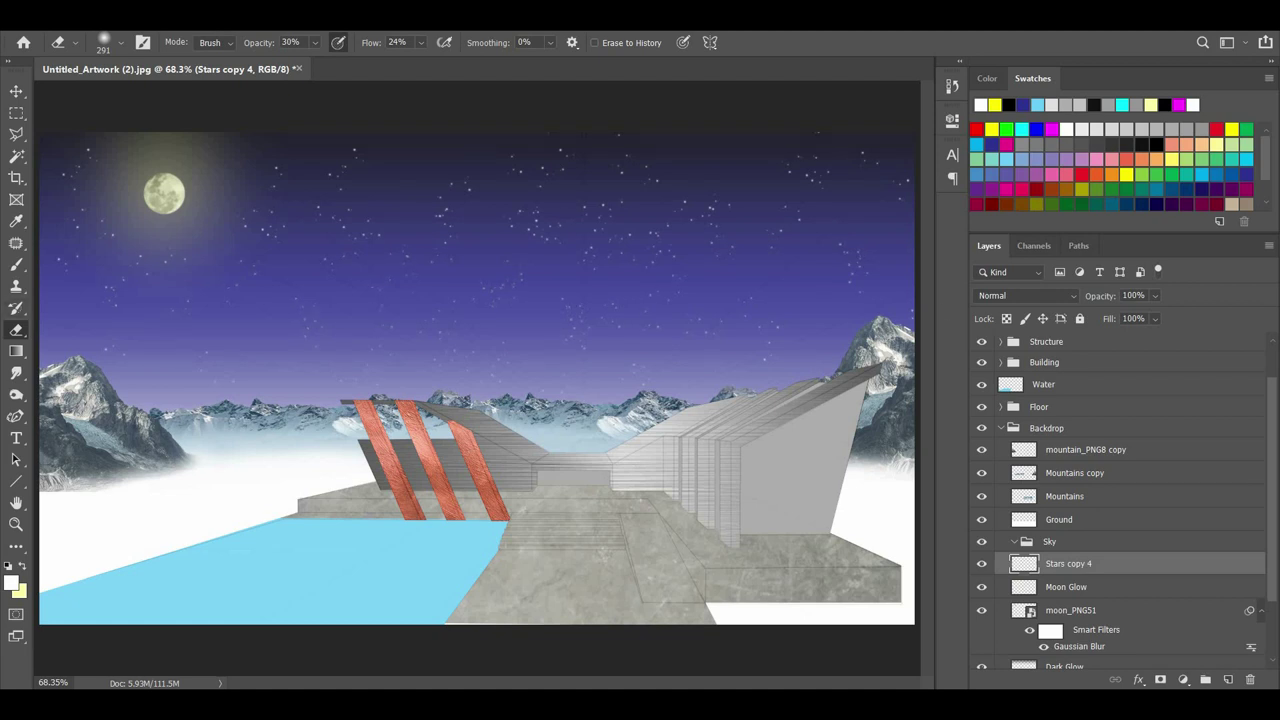
{"action": "key", "text": "l"}
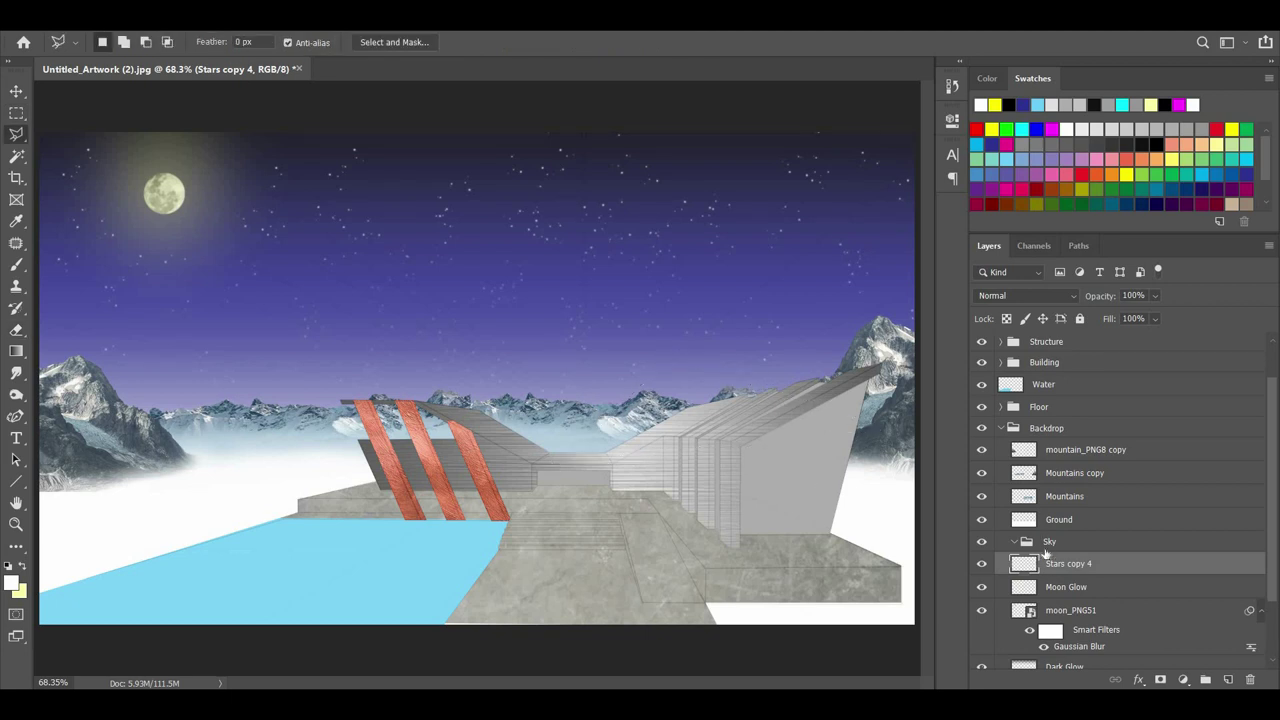
Merge the Mountains, Mountains copy and mountain_PNG8 copy layers into a single mountain layer in the Backdrop group.
{"action": "scroll", "coordinate": [1009, 363], "scroll_direction": "up", "scroll_amount": 2}
{"action": "left_click", "coordinate": [1046, 388]}
{"action": "left_click", "coordinate": [1046, 475]}
{"action": "left_click", "coordinate": [1086, 497]}
{"action": "left_click", "coordinate": [1184, 680]}
{"action": "left_click", "coordinate": [1078, 518]}
{"action": "left_click", "coordinate": [1080, 548], "text": "shift"}
{"action": "right_click", "coordinate": [1081, 547]}
{"action": "left_click", "coordinate": [992, 482]}
{"action": "left_click", "coordinate": [1080, 502], "text": "shift"}
{"action": "right_click", "coordinate": [1082, 502]}
{"action": "left_click", "coordinate": [978, 480]}
Add a Color Lookup adjustment above the merged mountain layer using the NightFromDay.CUBE 3DLUT file.
{"action": "left_click", "coordinate": [1186, 681]}
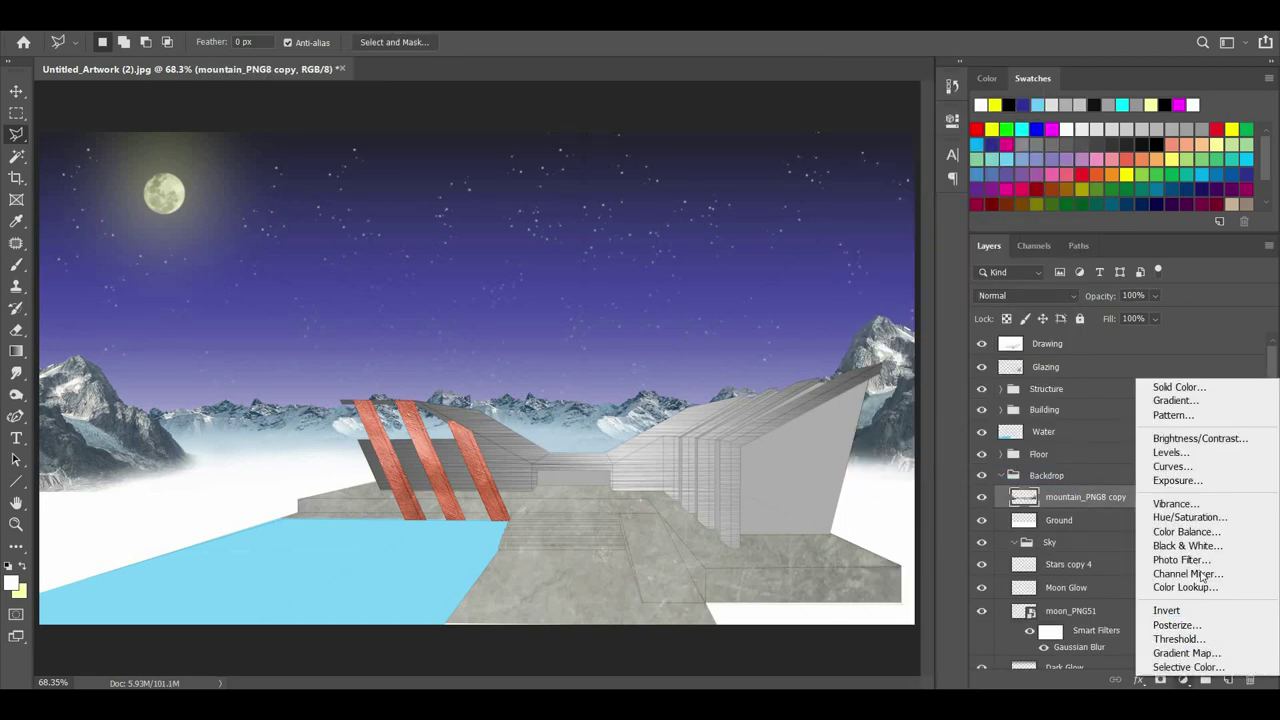
{"action": "left_click", "coordinate": [1180, 587]}
{"action": "left_click", "coordinate": [840, 168]}
{"action": "left_click", "coordinate": [875, 585]}
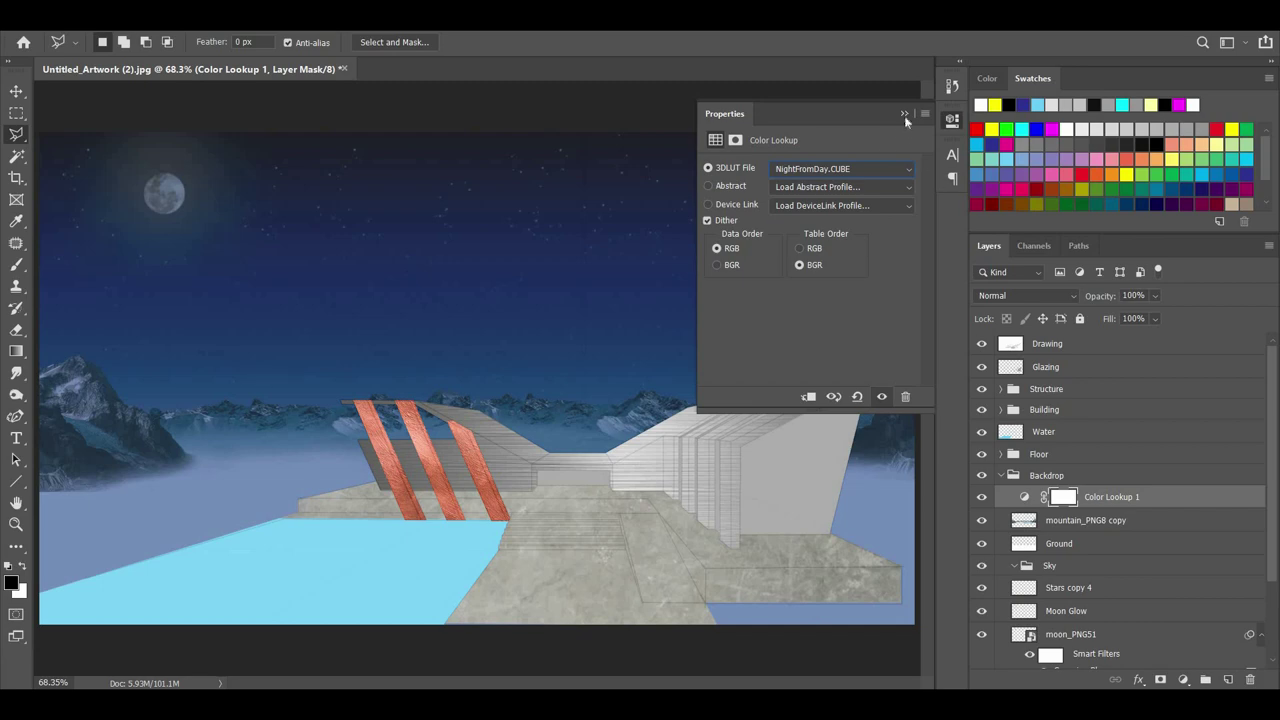
{"action": "left_click", "coordinate": [905, 114]}
Clip the Color Lookup 1 adjustment to the merged mountain layer in the Backdrop group.
{"action": "right_click", "coordinate": [1095, 497]}
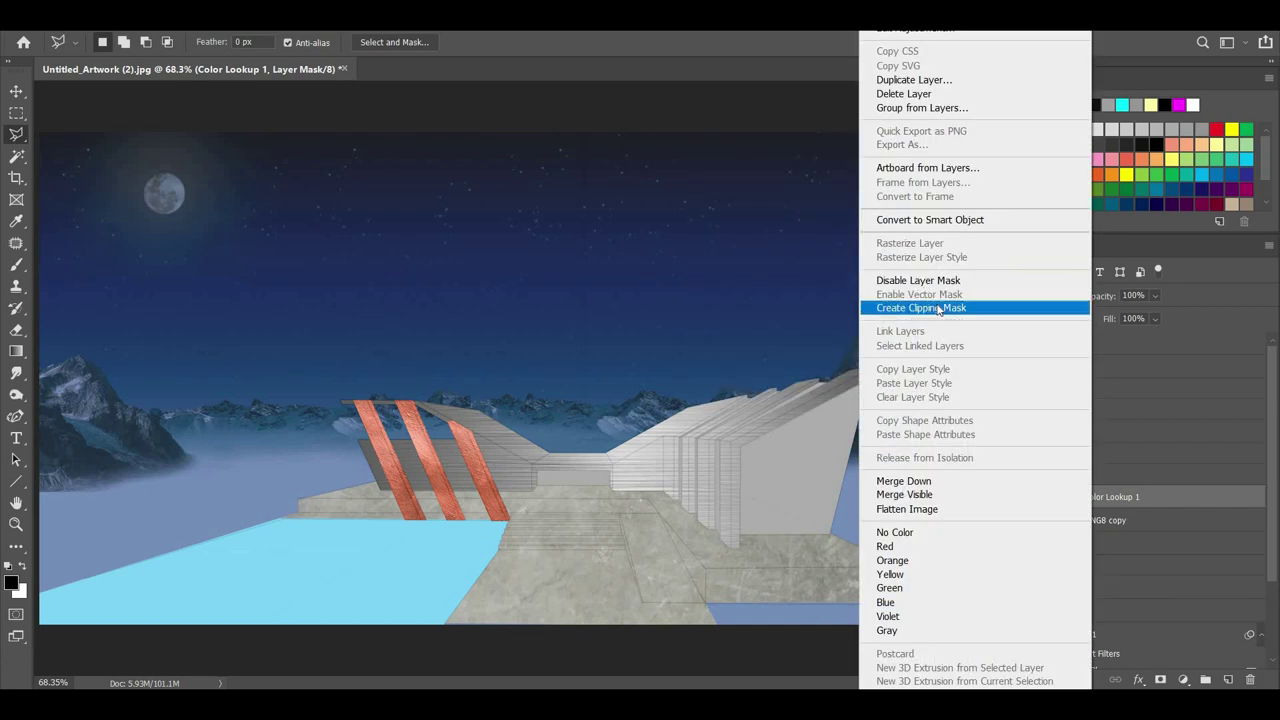
{"action": "left_click", "coordinate": [945, 305]}
Merge the Dark Glow, White Glow and Sky layers in the Sky group into one sky layer.
{"action": "scroll", "coordinate": [1095, 500], "scroll_direction": "down", "scroll_amount": 2}
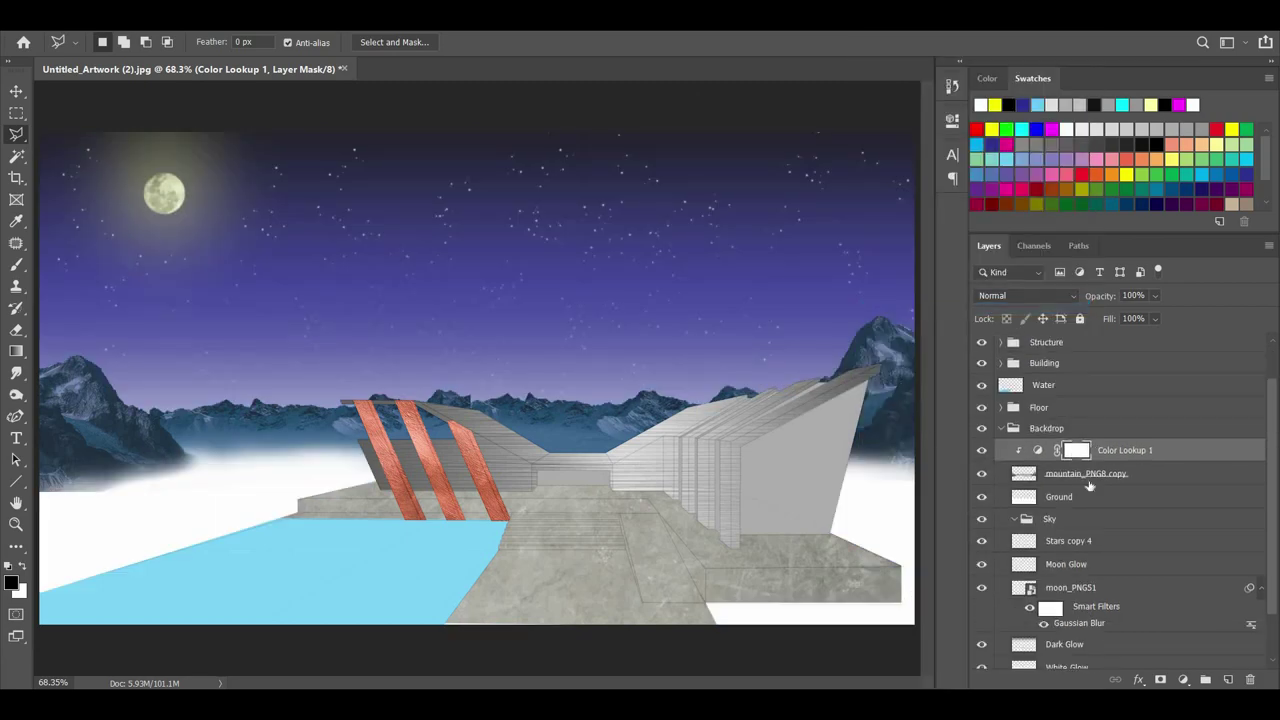
{"action": "left_click", "coordinate": [1090, 644]}
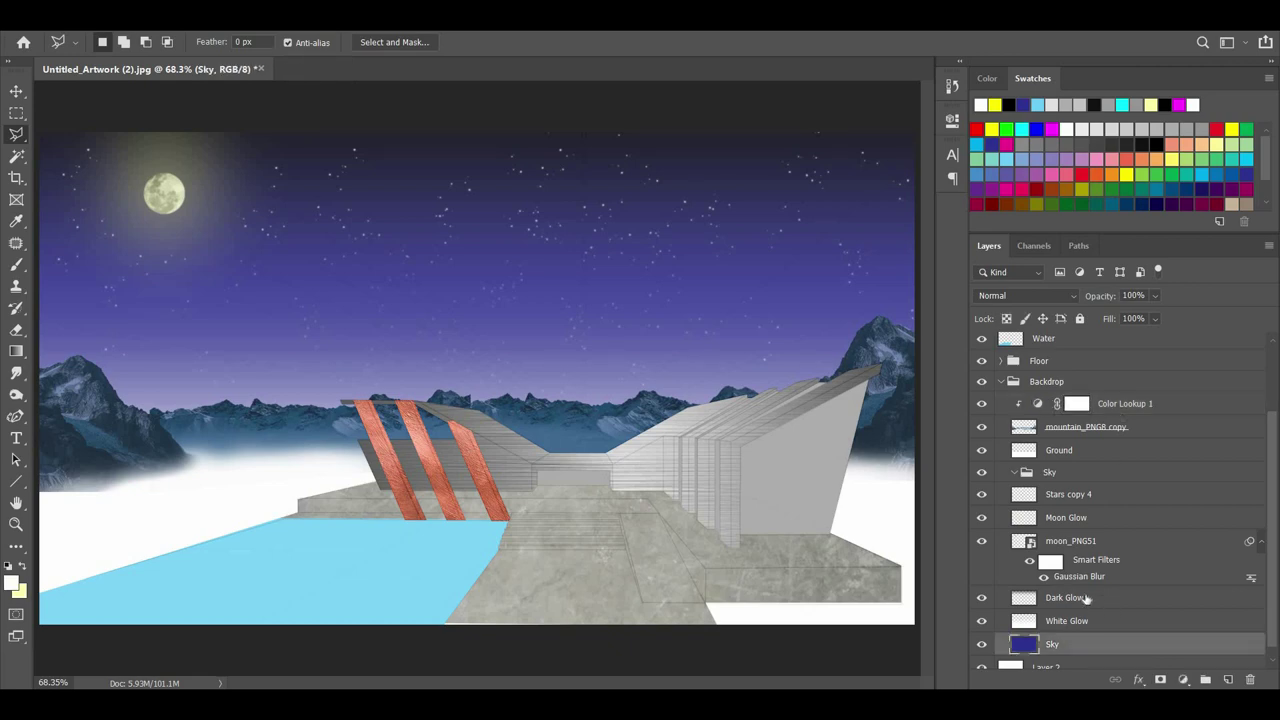
{"action": "left_click", "coordinate": [1082, 600], "text": "shift"}
{"action": "left_click", "coordinate": [1082, 496]}
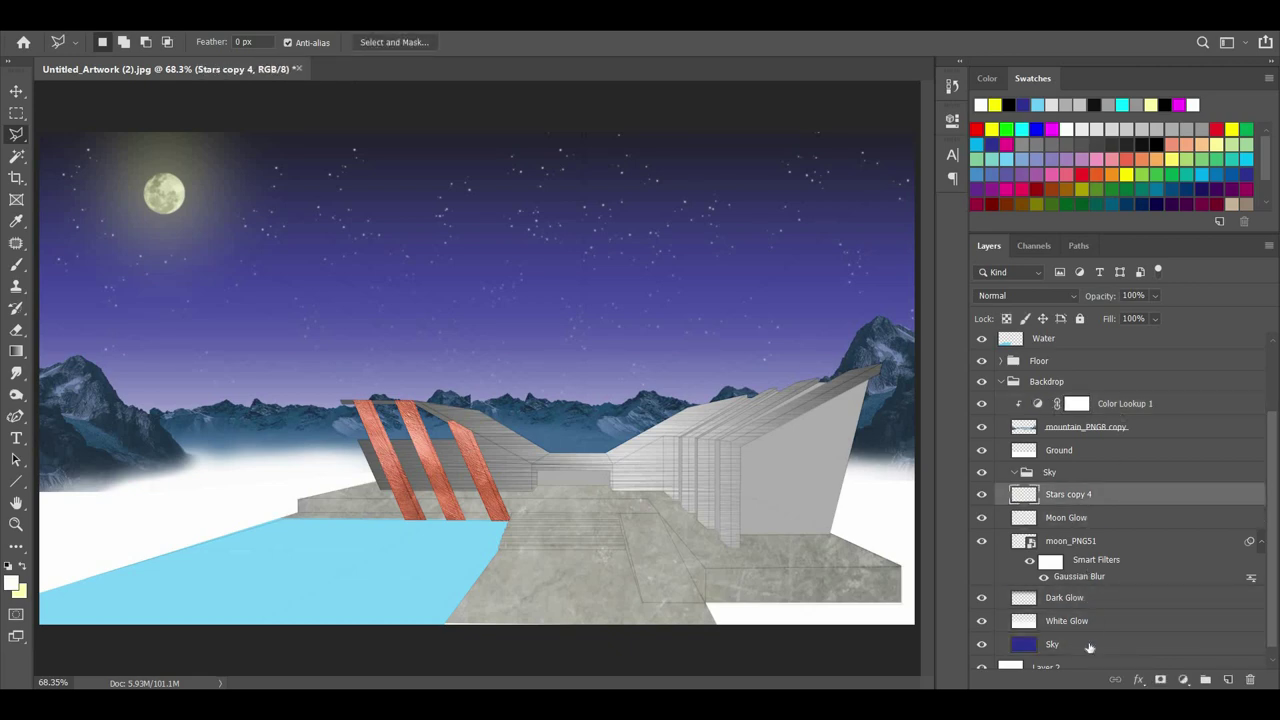
{"action": "left_click", "coordinate": [1079, 602]}
{"action": "left_click", "coordinate": [1080, 643], "text": "shift"}
{"action": "right_click", "coordinate": [1081, 643]}
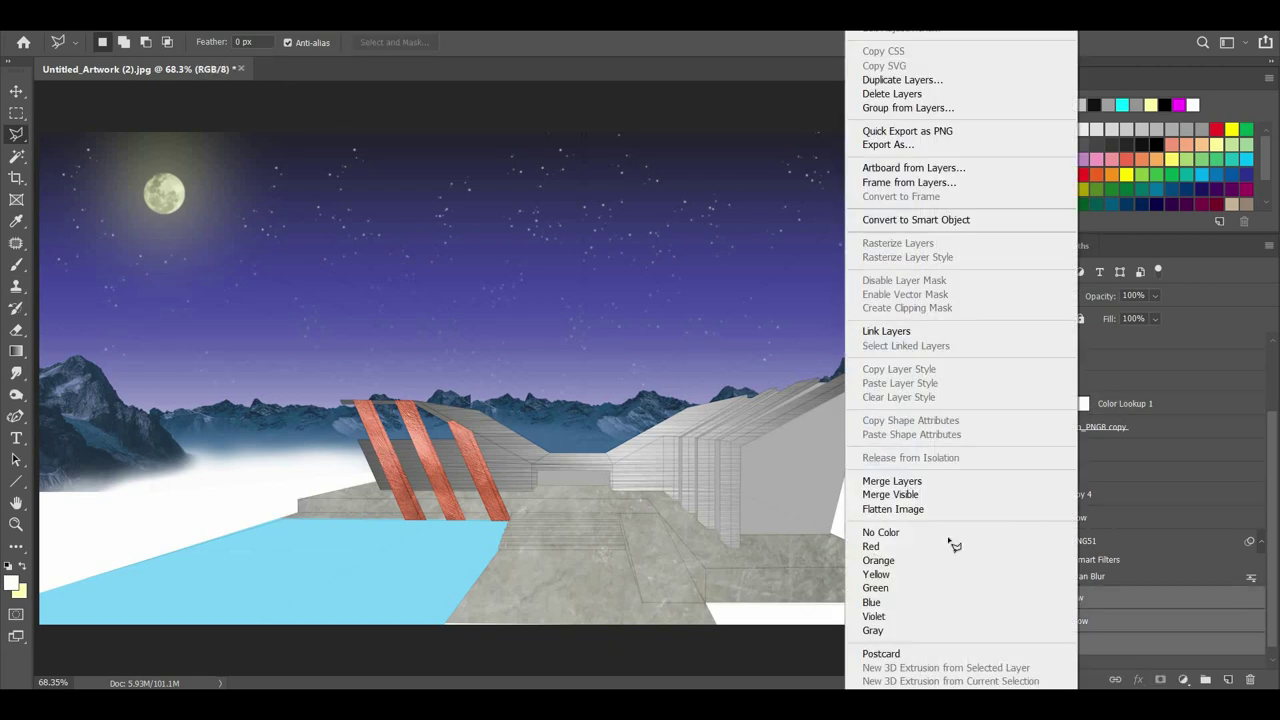
{"action": "left_click", "coordinate": [930, 482]}
Add a Color Lookup adjustment with a night-toned 3DLUT above the merged sky layer and set its opacity to 65%.
{"action": "left_click", "coordinate": [1184, 681]}
{"action": "left_click", "coordinate": [1192, 592]}
{"action": "left_click", "coordinate": [845, 167]}
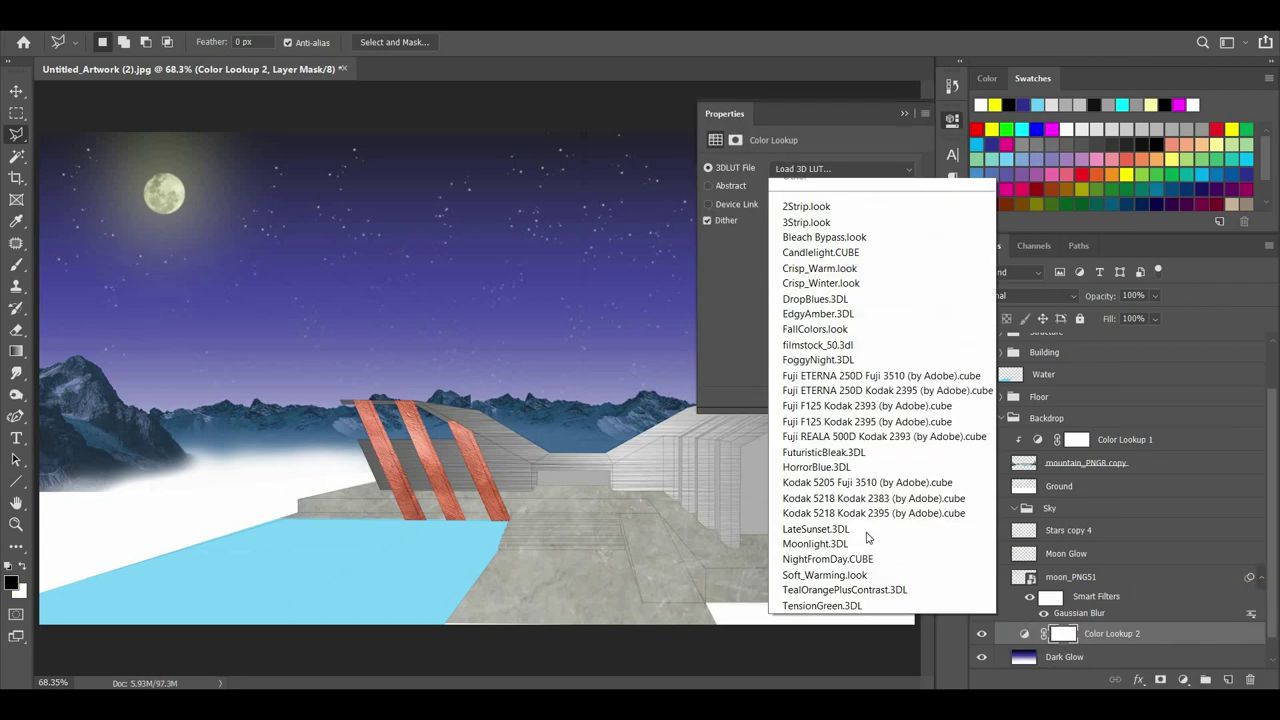
{"action": "left_click", "coordinate": [871, 569]}
{"action": "left_click", "coordinate": [909, 113]}
{"action": "scroll", "coordinate": [1082, 603], "scroll_direction": "down", "scroll_amount": 1}
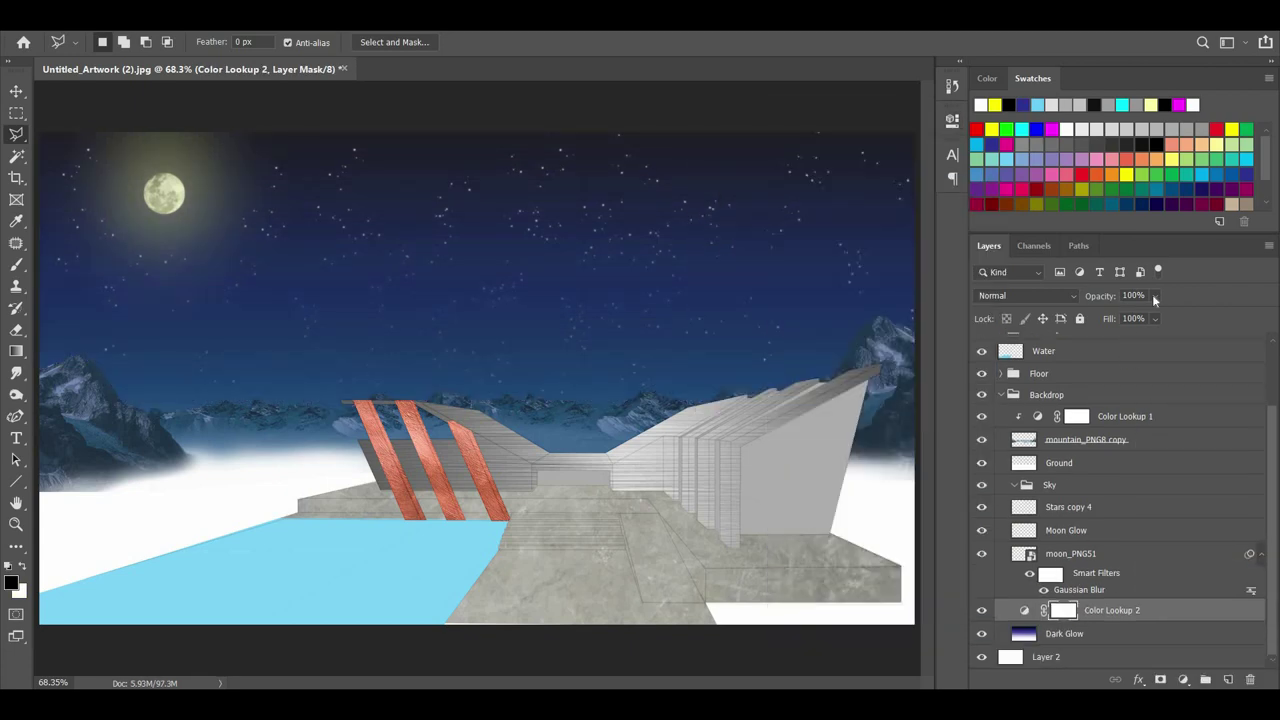
{"action": "left_click_drag", "start_coordinate": [1134, 316], "coordinate": [1144, 316]}
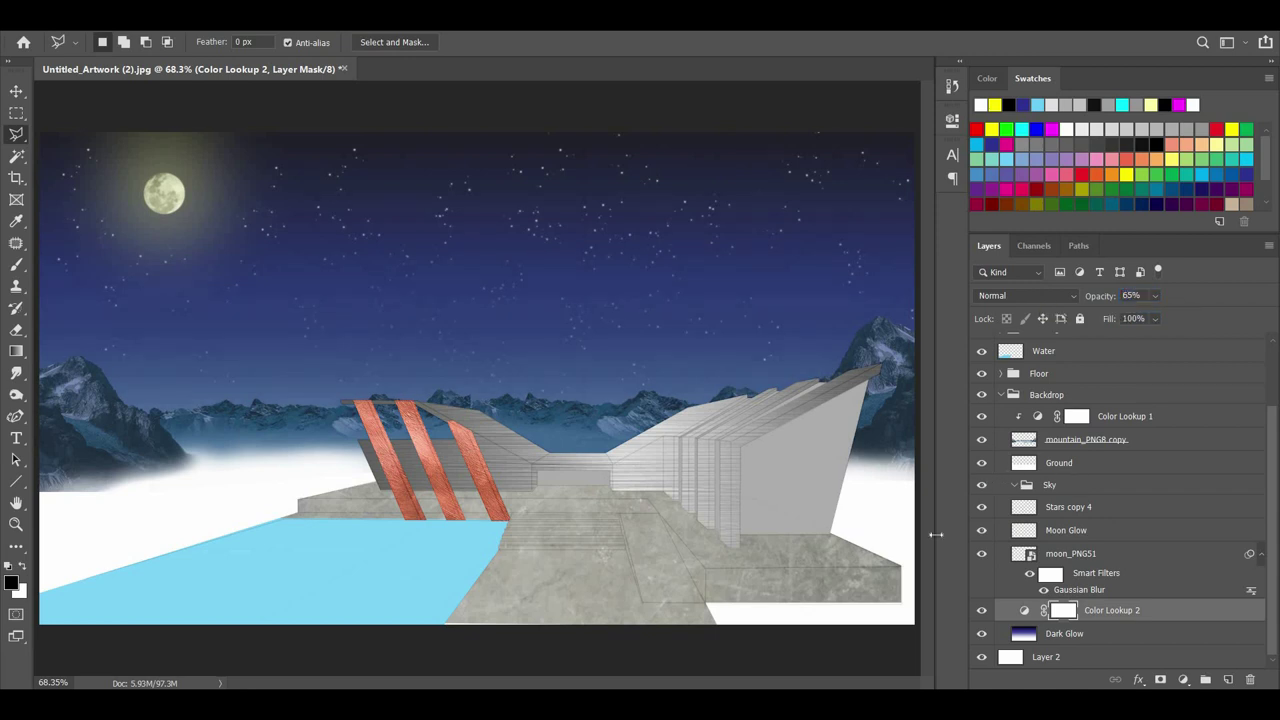
Try a Color Lookup adjustment with the NightFromDay.CUBE 3DLUT above the Stars copy 4 layer.
{"action": "left_click", "coordinate": [1066, 459]}
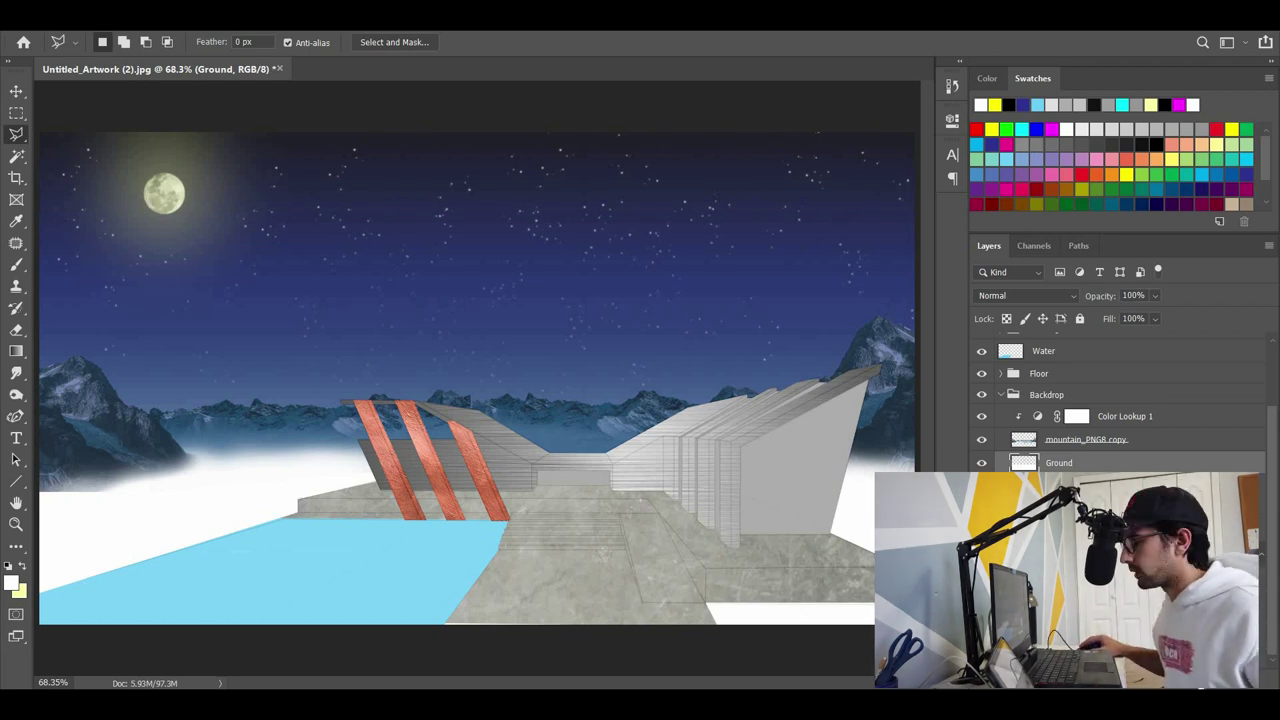
{"action": "left_click", "coordinate": [1110, 508]}
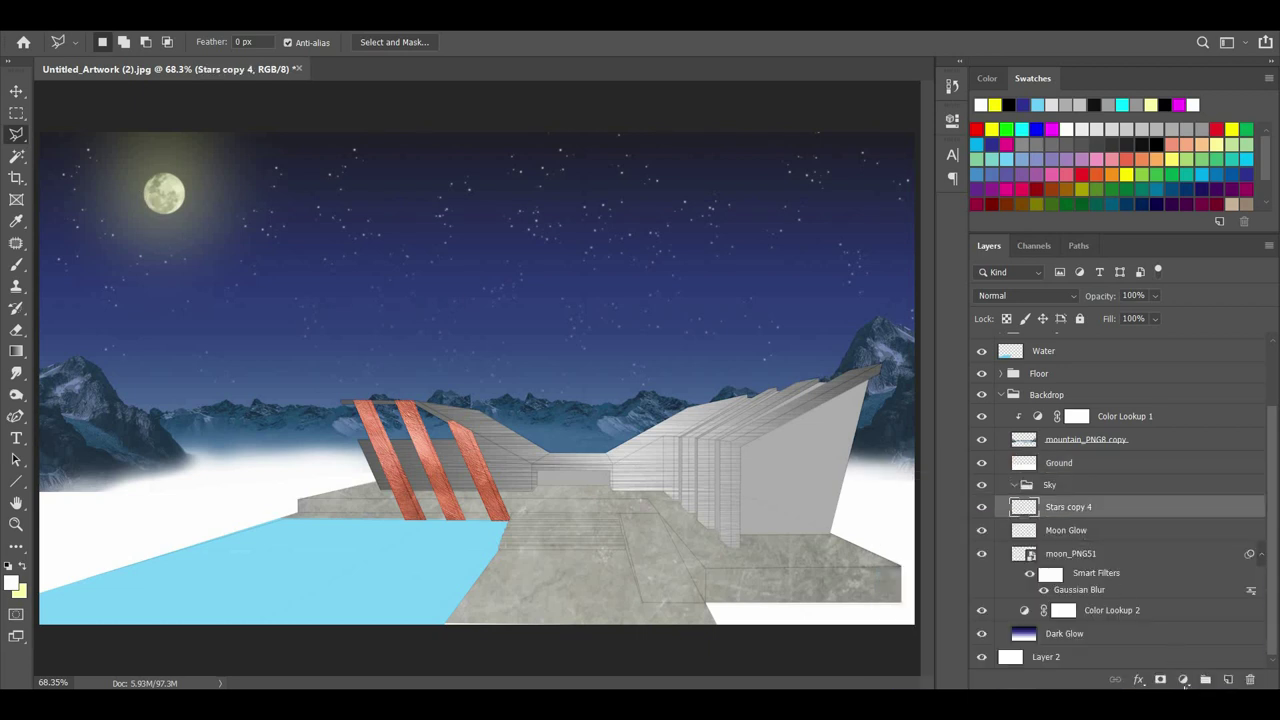
{"action": "left_click", "coordinate": [1183, 680]}
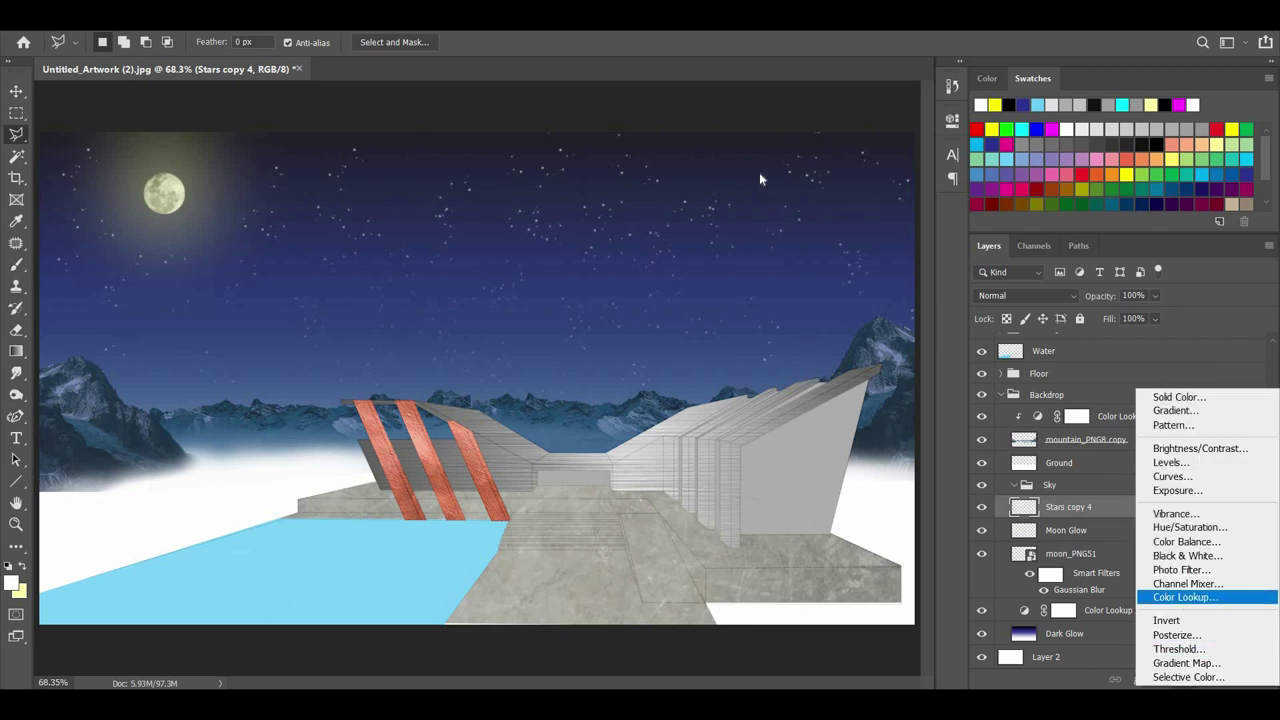
{"action": "left_click", "coordinate": [1185, 597]}
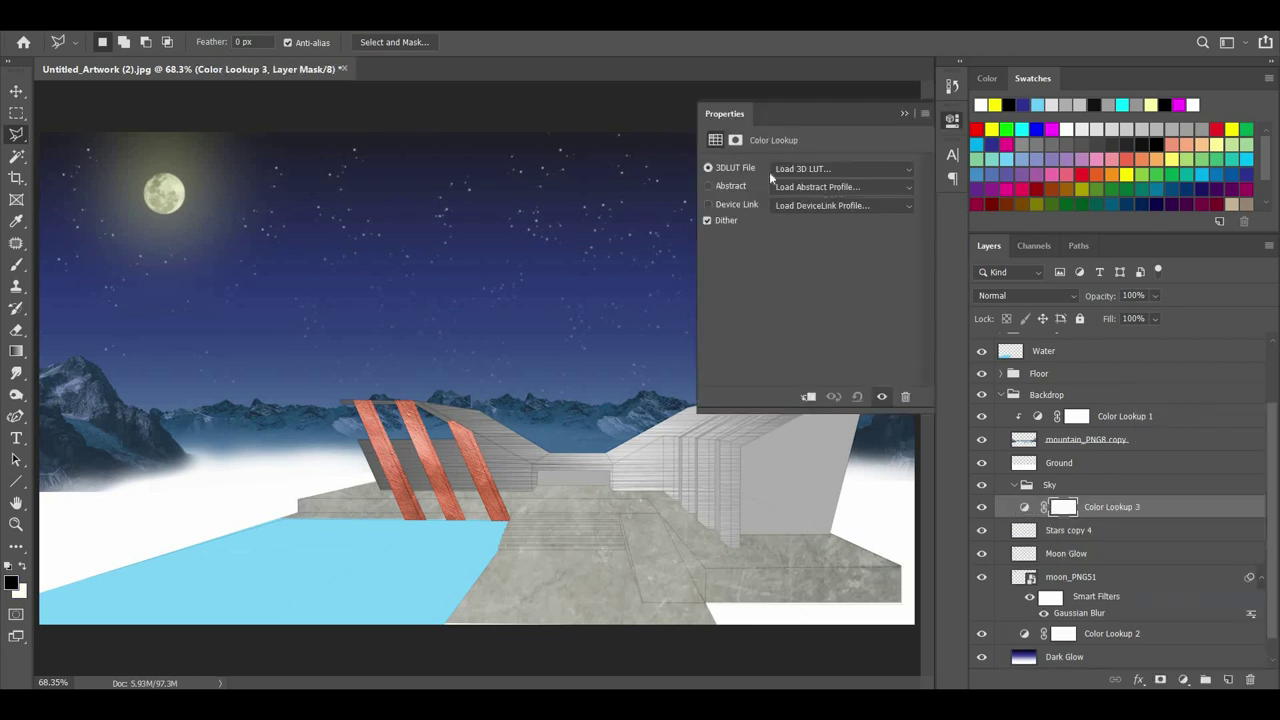
{"action": "left_click", "coordinate": [839, 169]}
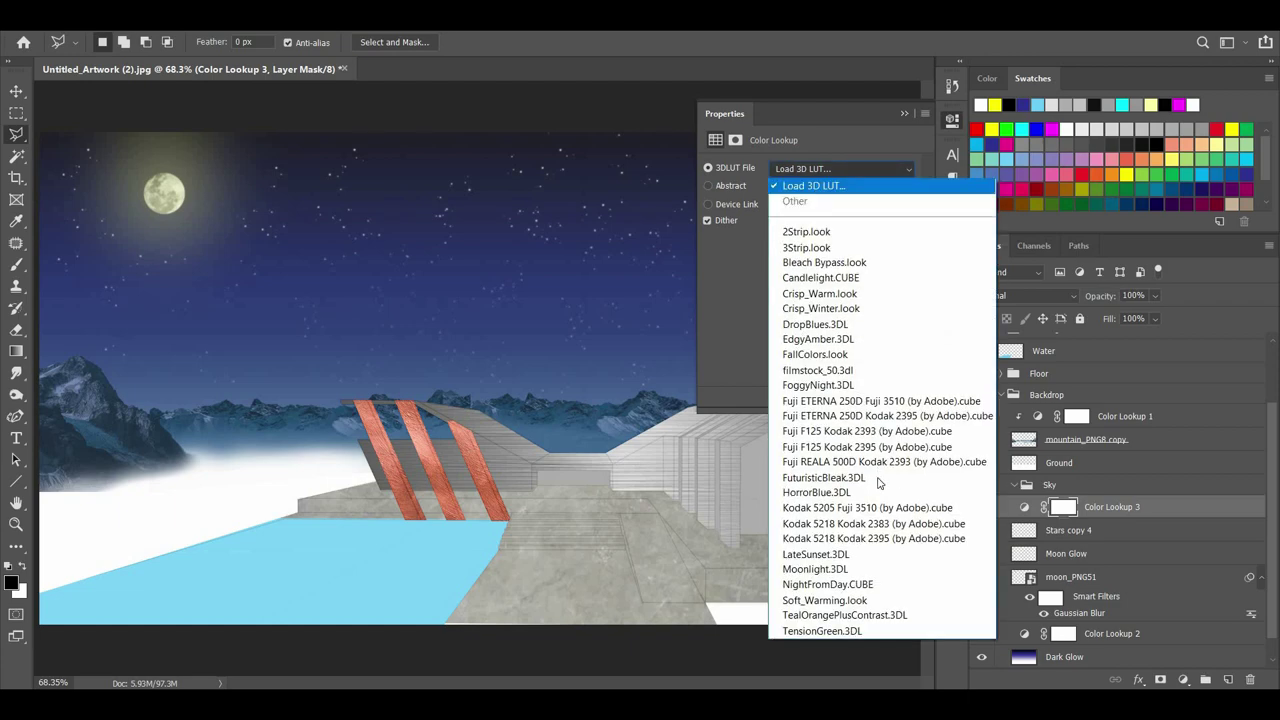
{"action": "left_click", "coordinate": [862, 586]}
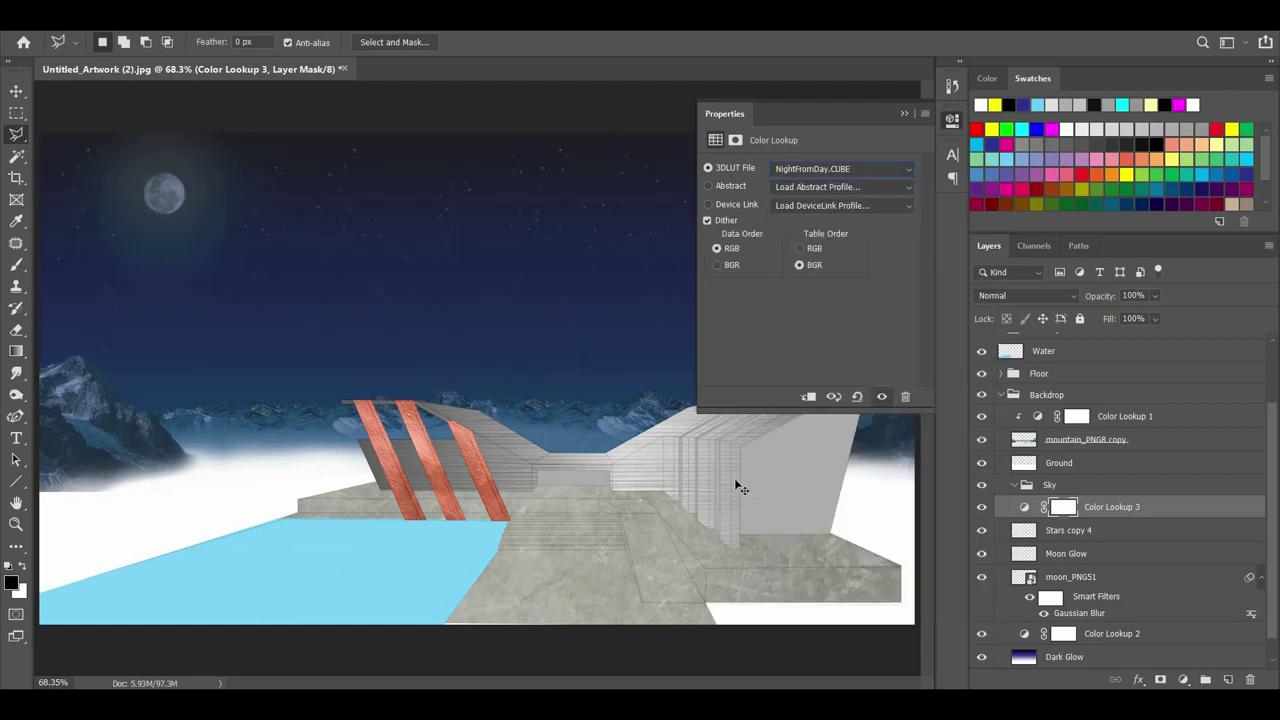
{"action": "key", "text": "ctrl+z"}
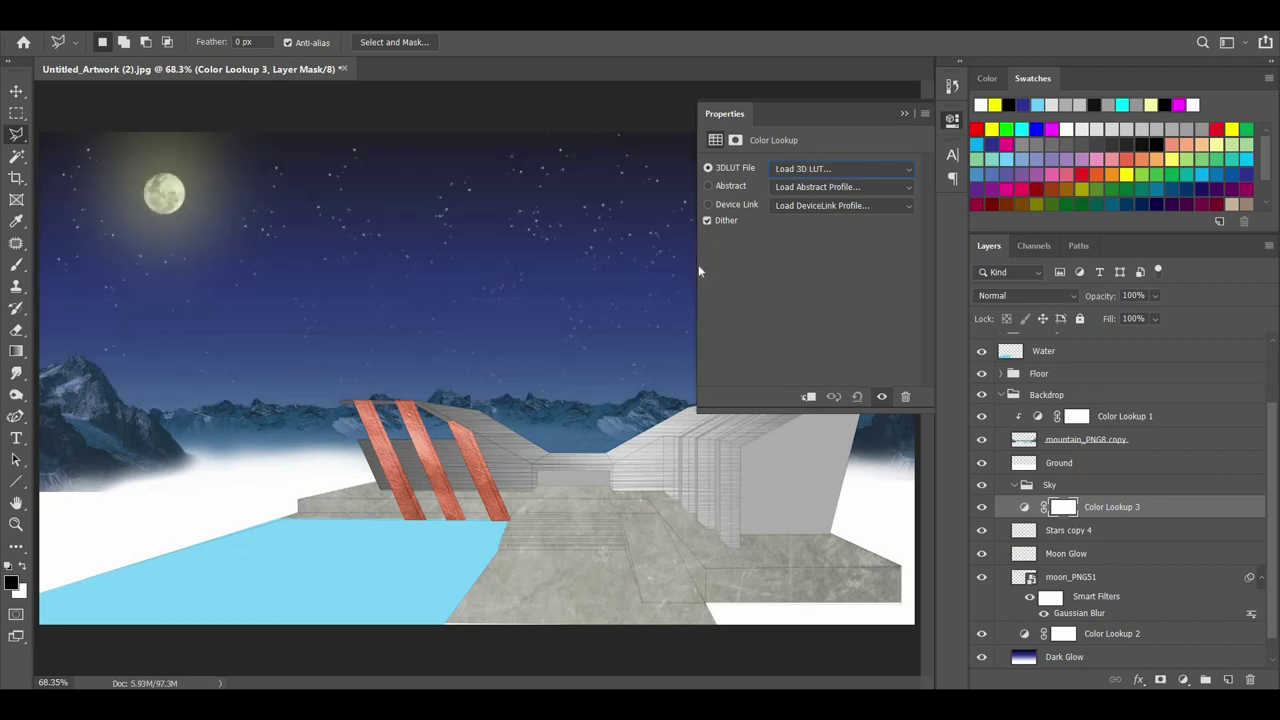
{"action": "right_click", "coordinate": [1087, 503]}
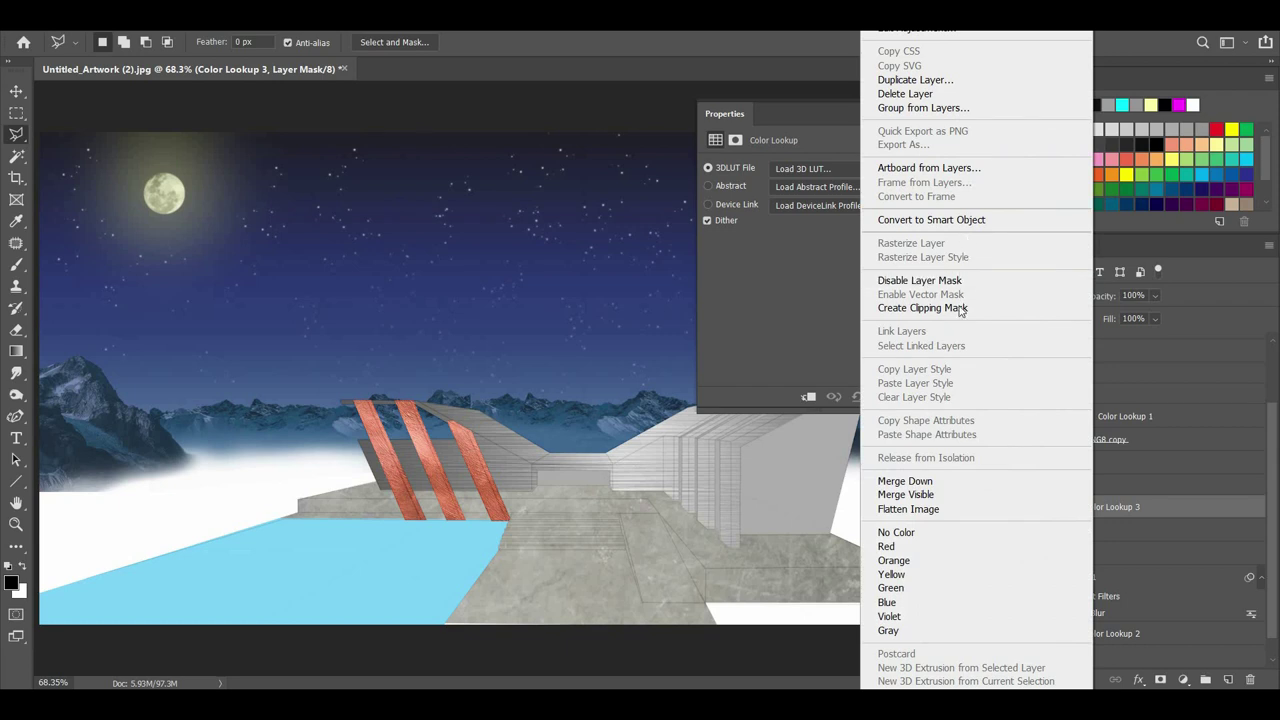
{"action": "left_click", "coordinate": [1139, 520]}
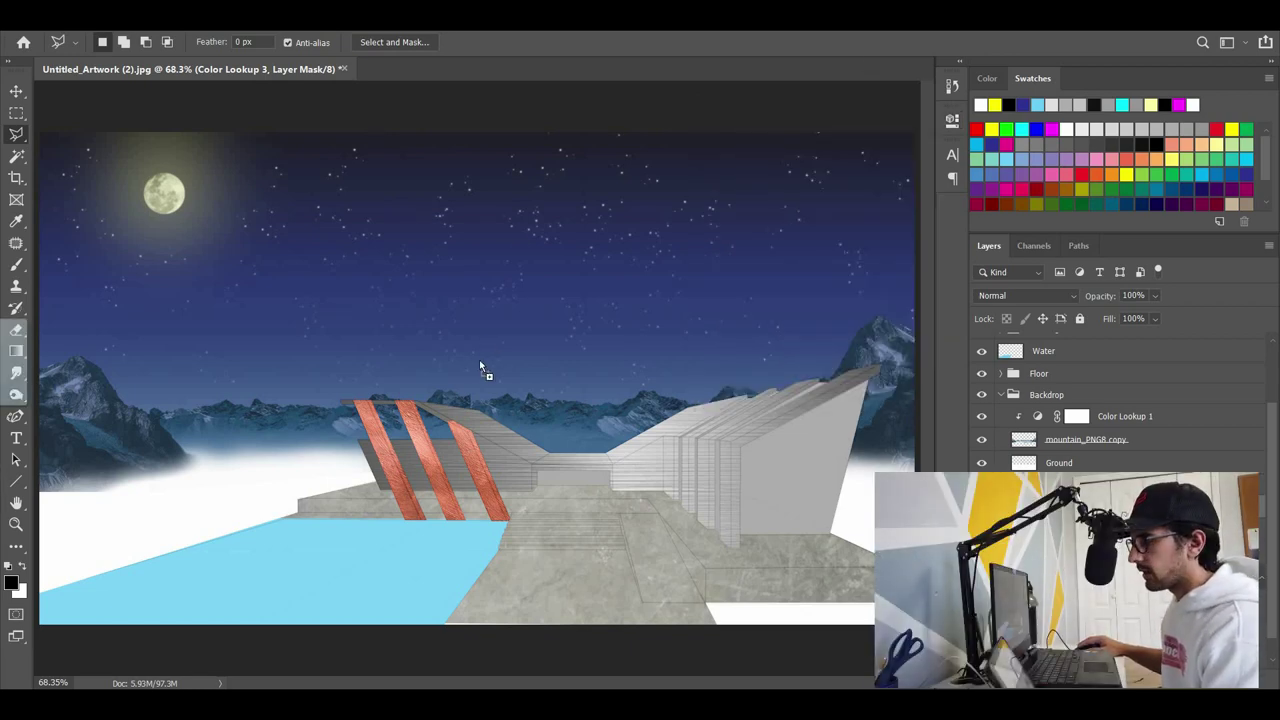
Place the senza-titolo-1- sand image between the mountain and Ground layers and move it down over the ground area.
{"action": "left_click_drag", "start_coordinate": [480, 366], "coordinate": [481, 364]}
{"action": "mouse_move", "coordinate": [1089, 510]}
{"action": "left_mouse_down"}
{"action": "mouse_move", "coordinate": [1086, 354]}
{"action": "mouse_move", "coordinate": [1076, 320]}
{"action": "mouse_move", "coordinate": [1050, 370]}
{"action": "mouse_move", "coordinate": [1060, 310]}
{"action": "mouse_move", "coordinate": [1048, 366]}
{"action": "mouse_move", "coordinate": [1085, 682]}
{"action": "mouse_move", "coordinate": [1102, 657]}
{"action": "mouse_move", "coordinate": [1075, 404]}
{"action": "mouse_move", "coordinate": [1060, 418]}
{"action": "left_mouse_up"}
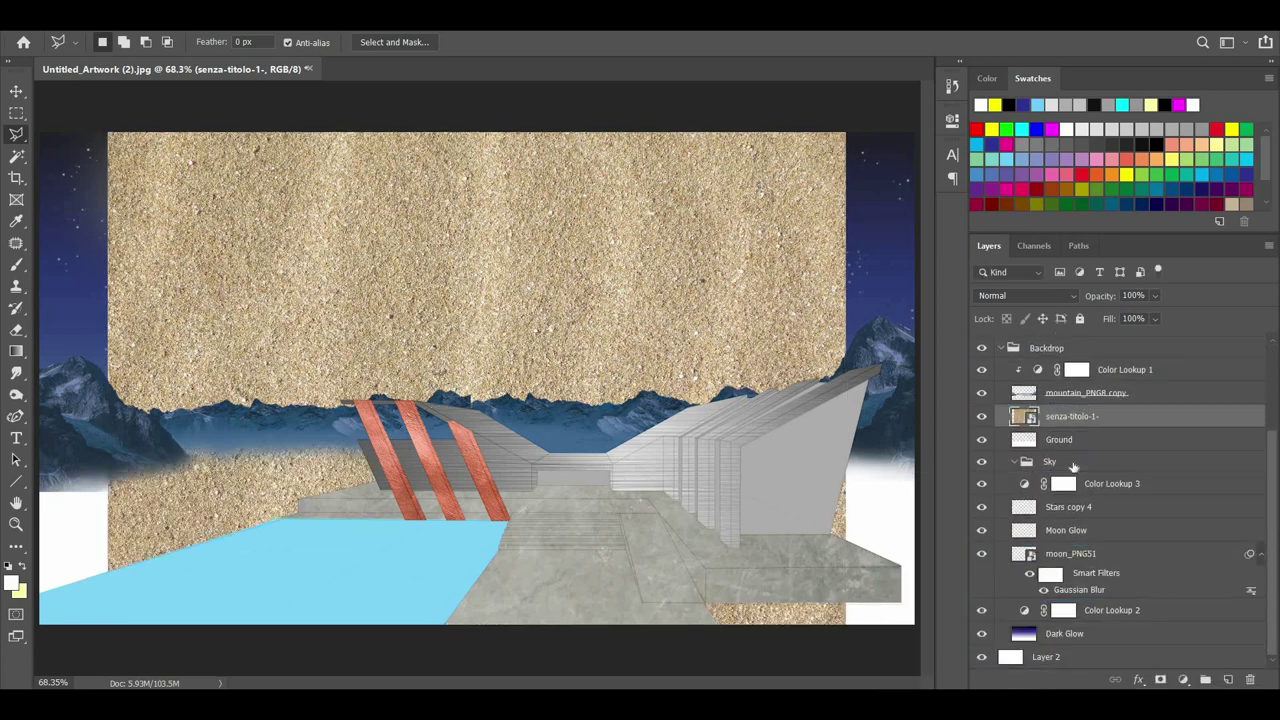
{"action": "left_click", "coordinate": [18, 90]}
{"action": "left_click_drag", "start_coordinate": [341, 231], "coordinate": [364, 513]}
Start a Perspective transform on the sand texture, shift its upper edge sideways and lower it behind the building along the horizon.
{"action": "scroll", "coordinate": [466, 489], "scroll_direction": "down", "scroll_amount": 3}
{"action": "left_click", "coordinate": [93, 22]}
{"action": "left_click", "coordinate": [120, 366]}
{"action": "left_click", "coordinate": [71, 22]}
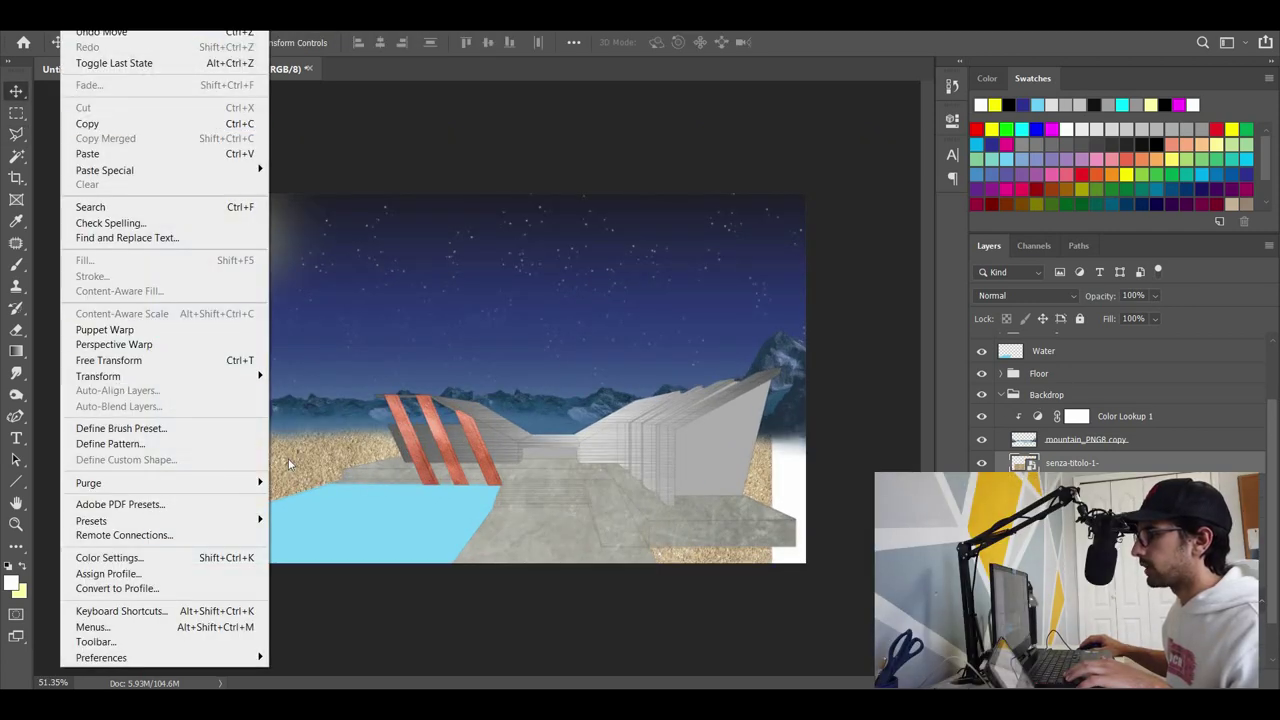
{"action": "mouse_move", "coordinate": [200, 376]}
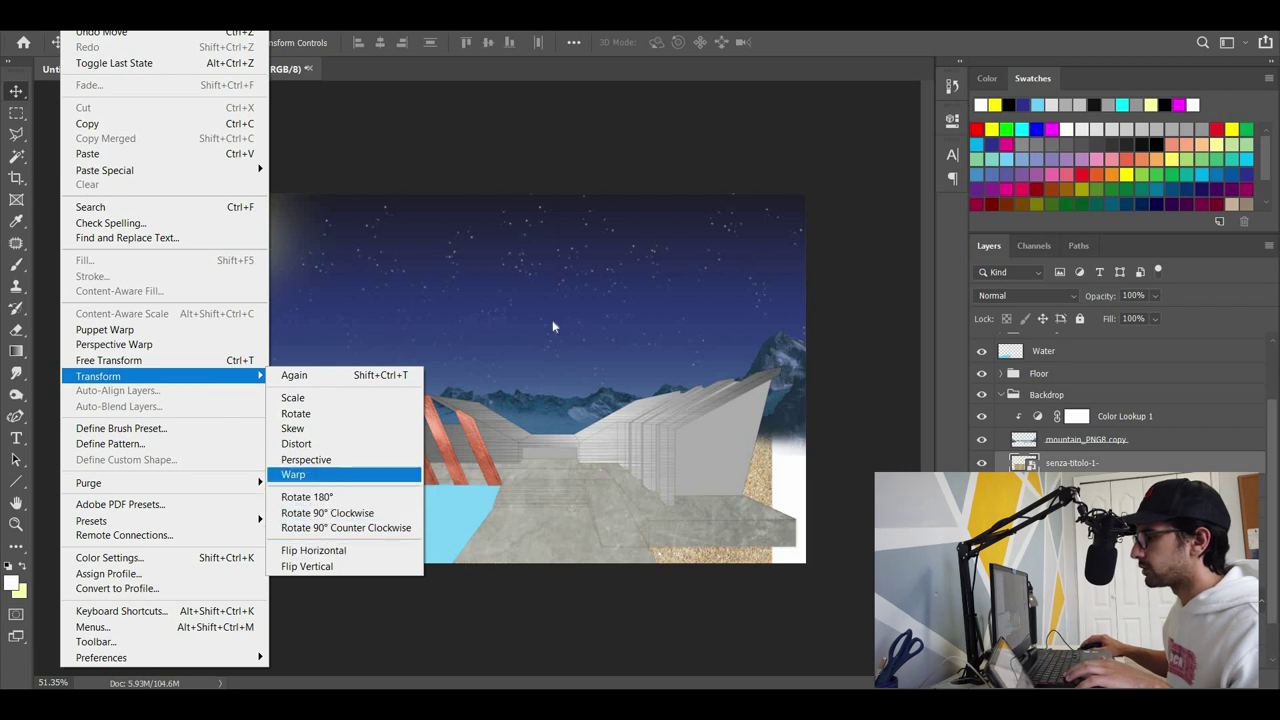
{"action": "left_click", "coordinate": [322, 460]}
{"action": "scroll", "coordinate": [521, 411], "scroll_direction": "down", "scroll_amount": 7}
{"action": "scroll", "coordinate": [405, 415], "scroll_direction": "up", "scroll_amount": 2}
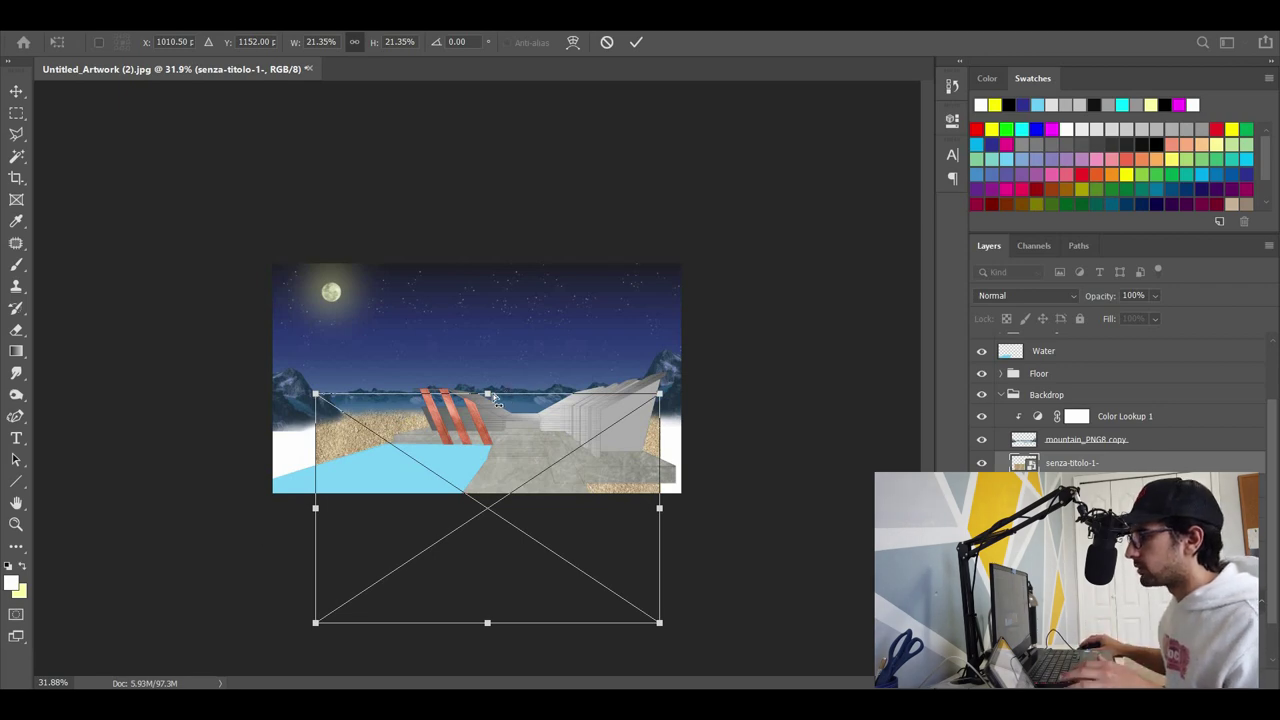
{"action": "left_click_drag", "start_coordinate": [535, 398], "coordinate": [575, 396]}
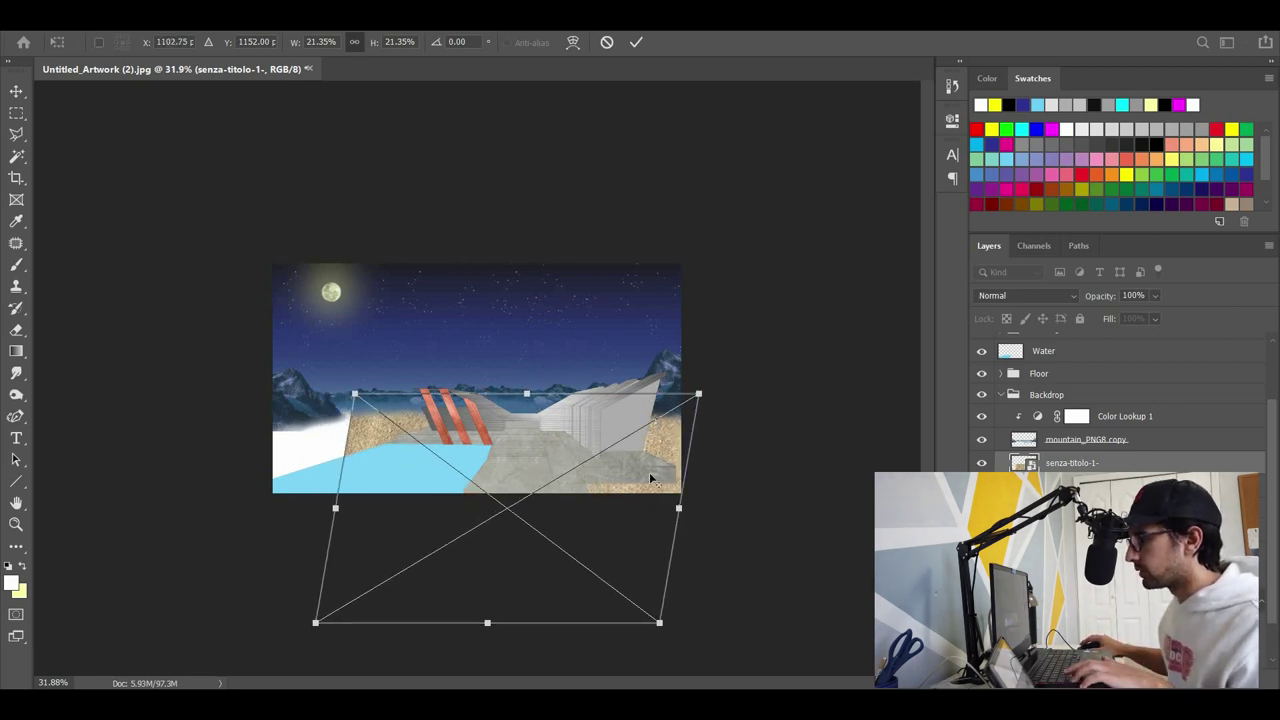
{"action": "scroll", "coordinate": [601, 424], "scroll_direction": "up", "scroll_amount": 15}
{"action": "left_click_drag", "start_coordinate": [543, 398], "coordinate": [554, 433]}
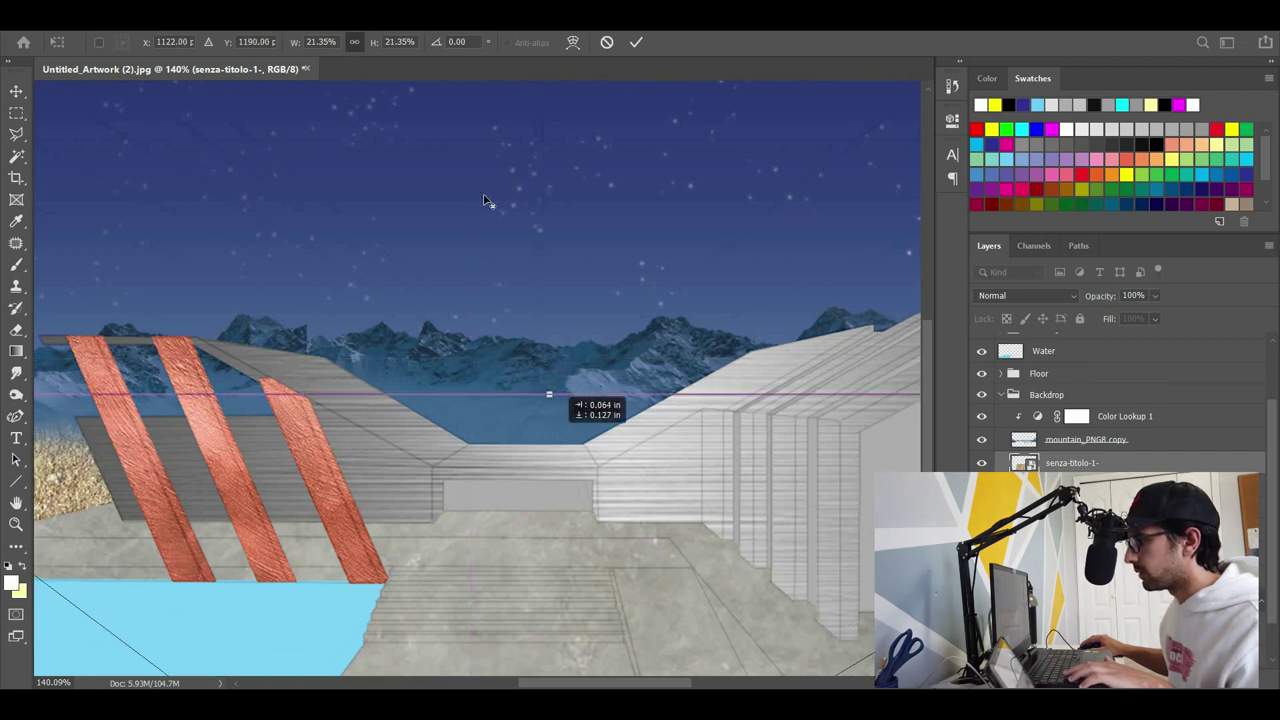
Spread the sand texture's base far beyond the canvas, center its narrower far edge on the horizon, and apply the perspective.
{"action": "scroll", "coordinate": [560, 230], "scroll_direction": "down", "scroll_amount": 18}
{"action": "scroll", "coordinate": [360, 548], "scroll_direction": "up", "scroll_amount": 2}
{"action": "left_click_drag", "start_coordinate": [326, 620], "coordinate": [2, 619]}
{"action": "left_click_drag", "start_coordinate": [362, 405], "coordinate": [267, 401]}
{"action": "scroll", "coordinate": [757, 486], "scroll_direction": "down", "scroll_amount": 3}
{"action": "scroll", "coordinate": [505, 490], "scroll_direction": "up", "scroll_amount": 3}
{"action": "left_click_drag", "start_coordinate": [507, 608], "coordinate": [528, 600]}
{"action": "left_click_drag", "start_coordinate": [764, 399], "coordinate": [701, 399]}
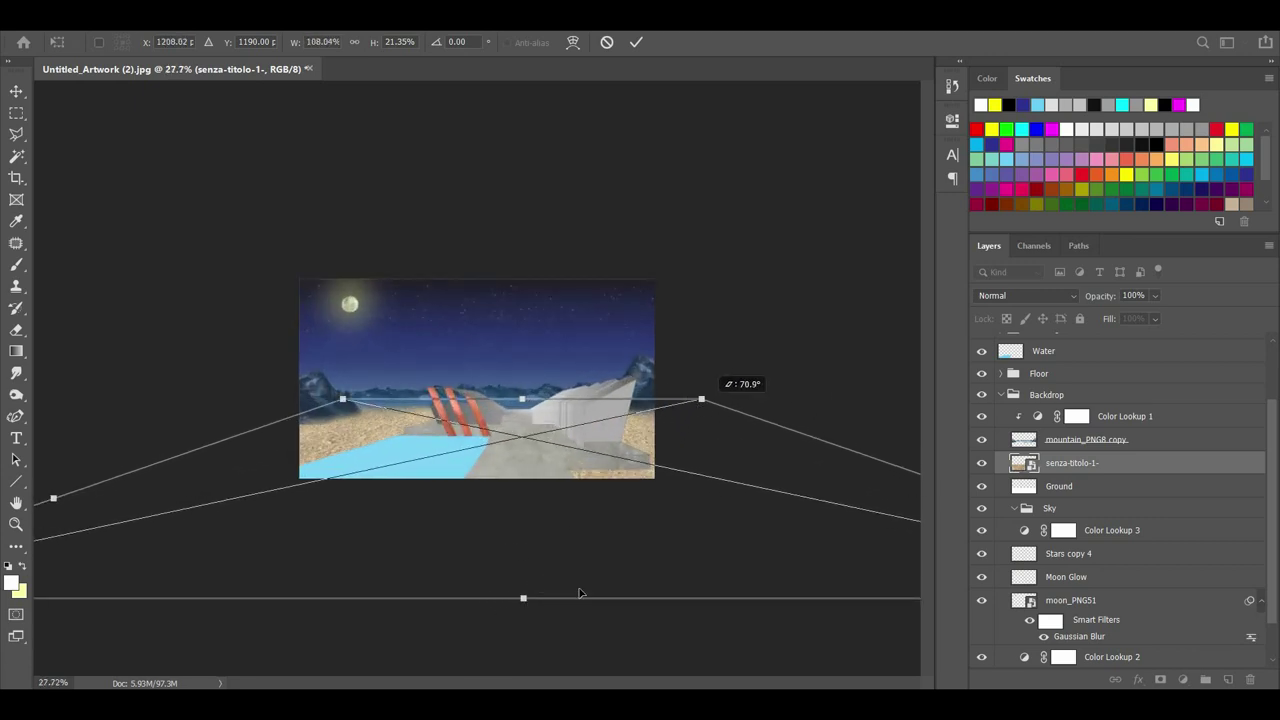
{"action": "scroll", "coordinate": [640, 460], "scroll_direction": "down", "scroll_amount": 3}
{"action": "left_click_drag", "start_coordinate": [880, 489], "coordinate": [810, 490]}
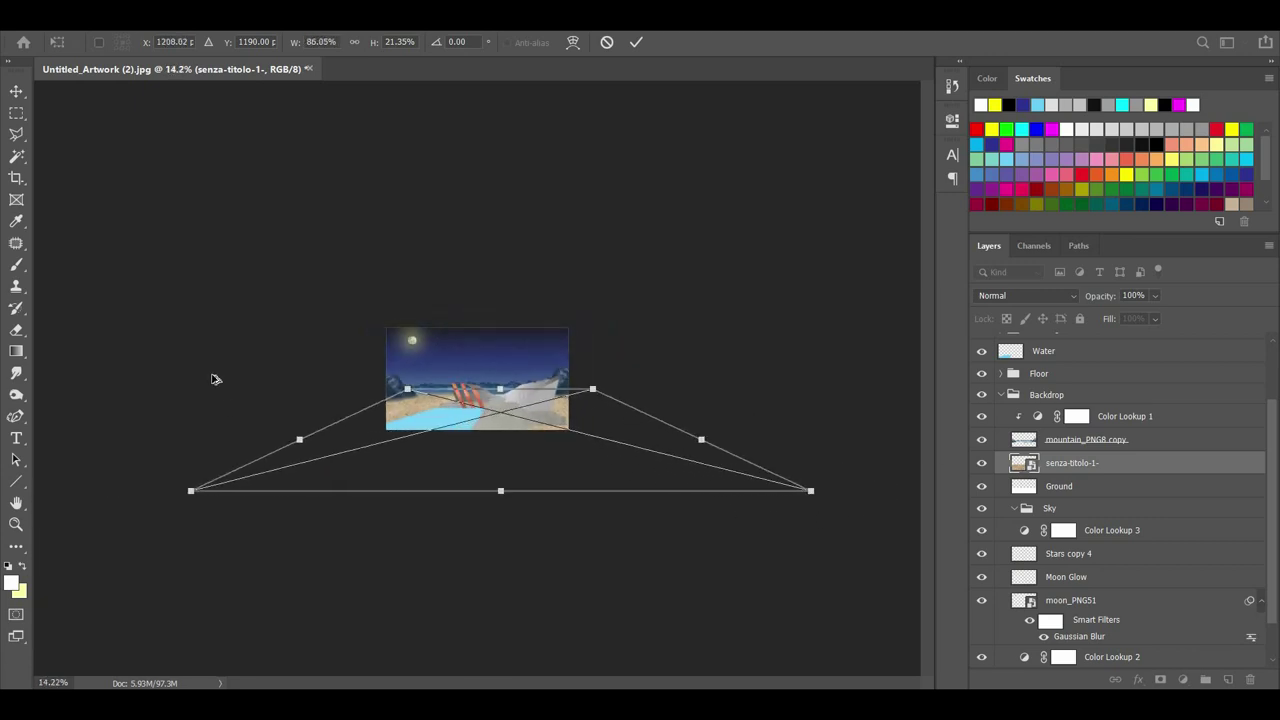
{"action": "key", "text": "Return"}
{"action": "scroll", "coordinate": [526, 197], "scroll_direction": "up", "scroll_amount": 5}
{"action": "scroll", "coordinate": [414, 551], "scroll_direction": "down", "scroll_amount": 1}
{"action": "left_click", "coordinate": [110, 14]}
{"action": "mouse_move", "coordinate": [143, 48]}
{"action": "left_click", "coordinate": [360, 320]}
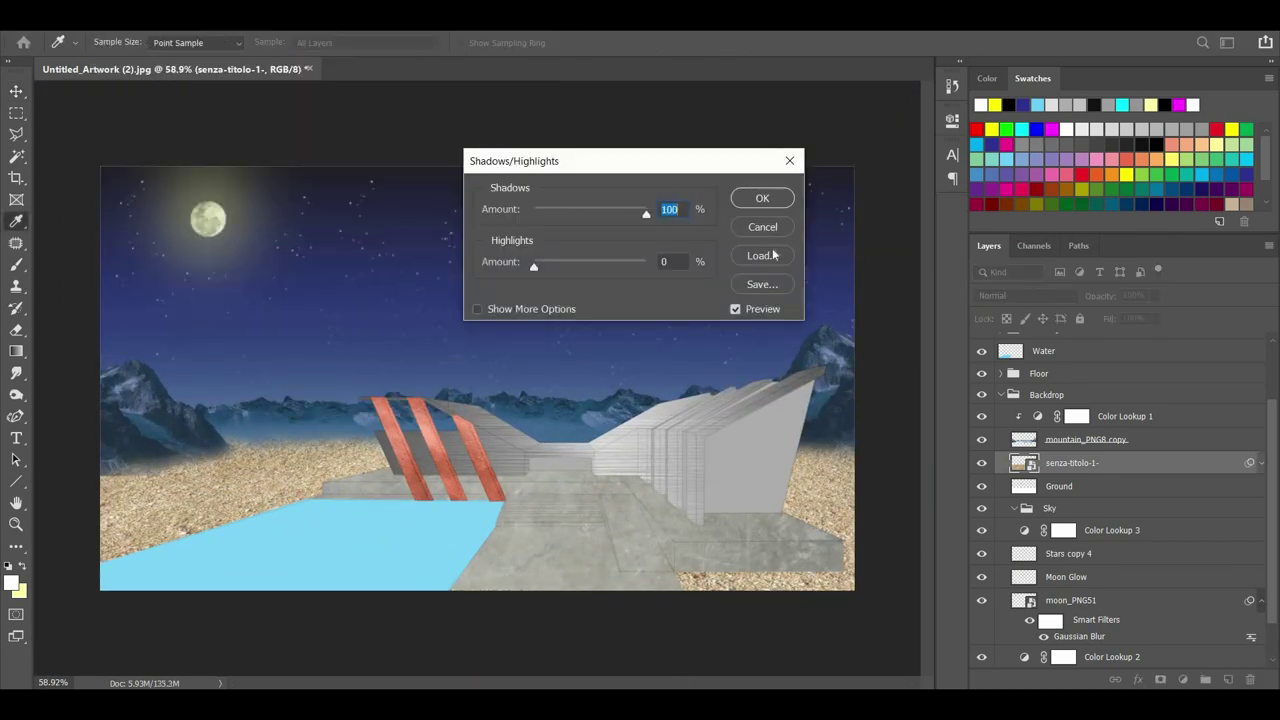
{"action": "key", "text": "Return"}
Cycle the sand texture layer's blend mode through the available options to Luminosity.
{"action": "double_click", "coordinate": [1053, 301]}
{"action": "scroll", "coordinate": [1053, 301], "scroll_direction": "down", "scroll_amount": 17}
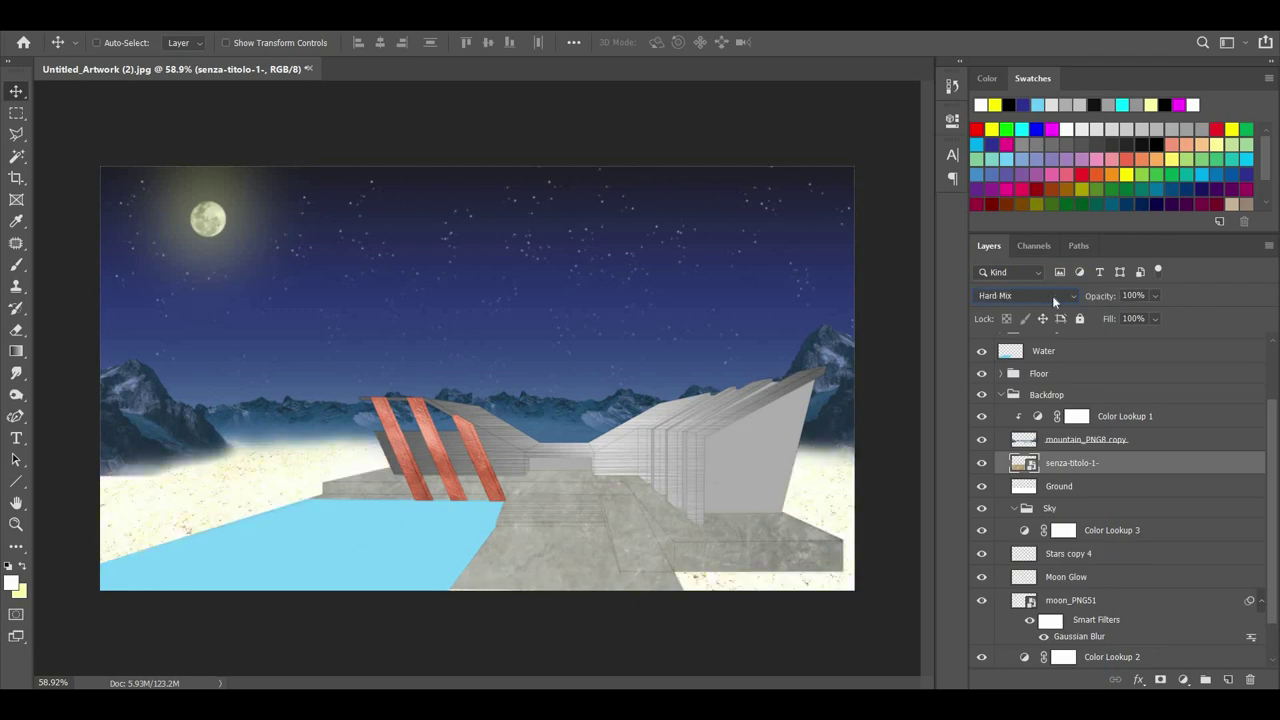
{"action": "scroll", "coordinate": [1052, 296], "scroll_direction": "down", "scroll_amount": 8}
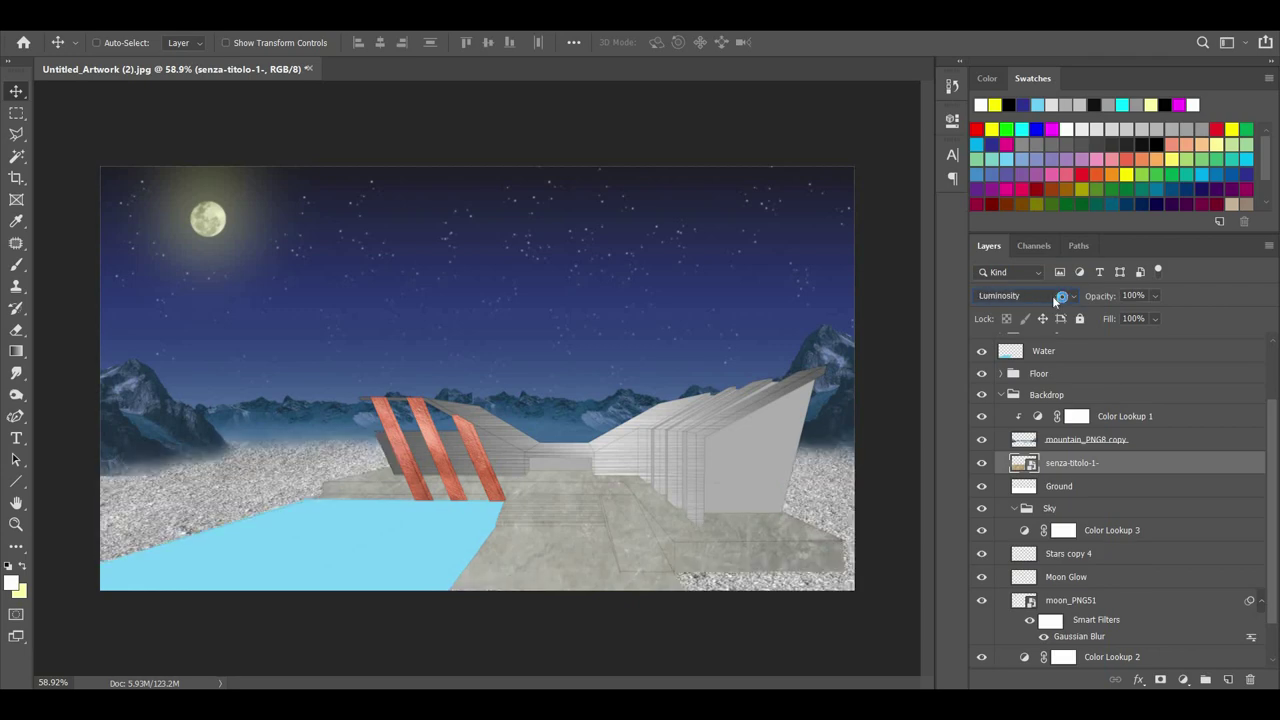
Add a Hue/Saturation adjustment clipped to the sand texture layer with Lightness set to +76.
{"action": "left_click", "coordinate": [103, 20]}
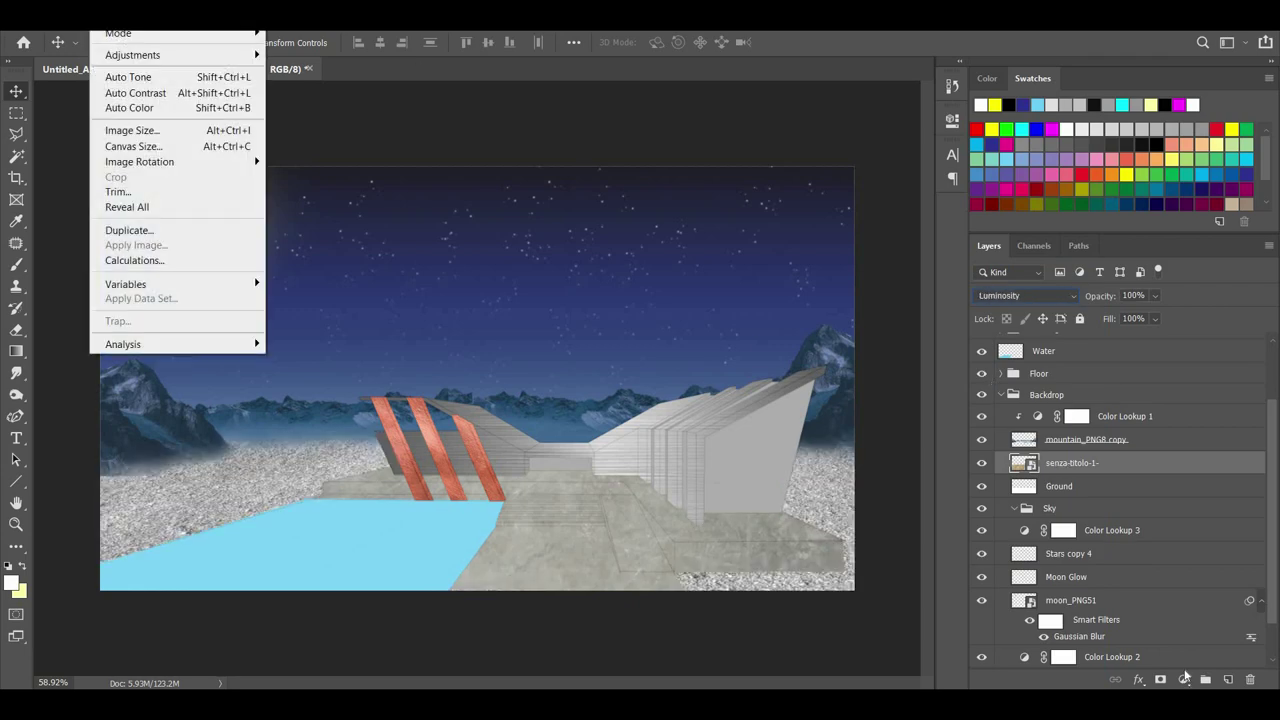
{"action": "left_click", "coordinate": [1184, 680]}
{"action": "left_click", "coordinate": [1189, 521]}
{"action": "left_click_drag", "start_coordinate": [809, 297], "coordinate": [884, 303]}
{"action": "right_click", "coordinate": [1091, 465]}
{"action": "left_click", "coordinate": [931, 309]}
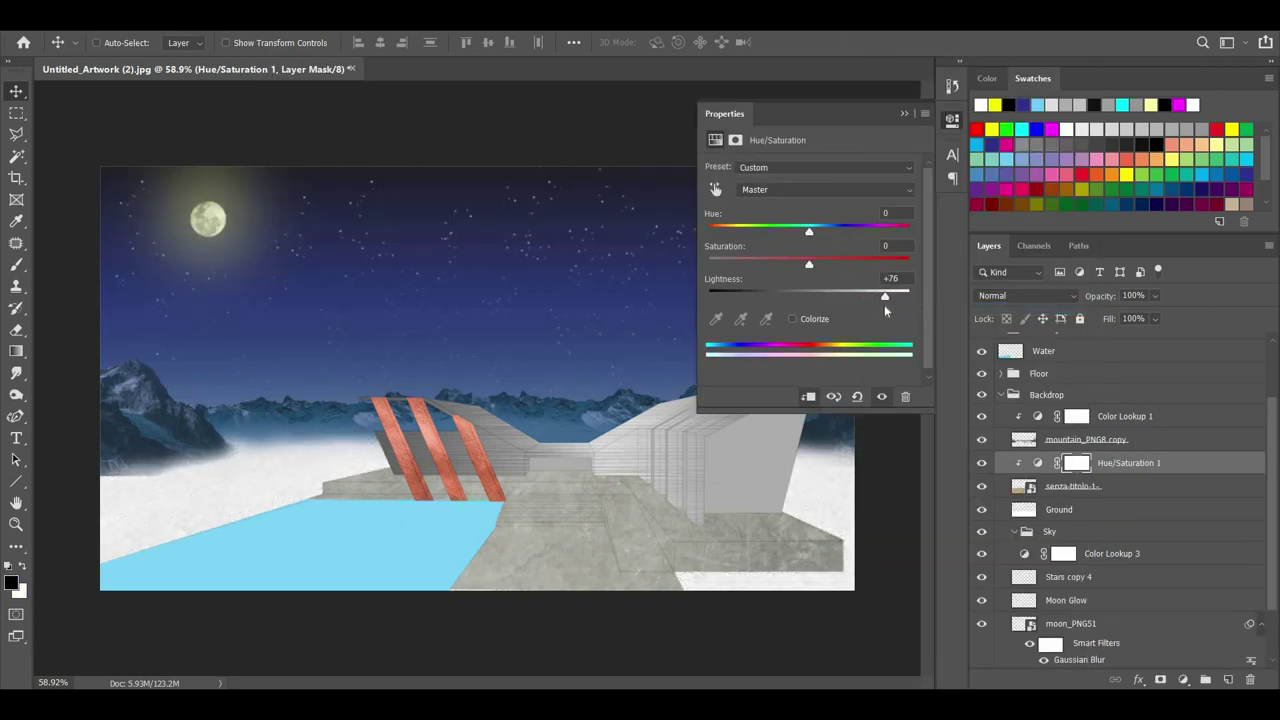
Try reducing the opacity of the sand texture layer beneath the Hue/Saturation adjustment.
{"action": "left_click", "coordinate": [1112, 464]}
{"action": "left_click", "coordinate": [1108, 487]}
{"action": "left_click", "coordinate": [1155, 296]}
{"action": "left_click_drag", "start_coordinate": [1177, 315], "coordinate": [1142, 316]}
{"action": "left_click", "coordinate": [1078, 295]}
{"action": "type", "text": "7"}
{"action": "key", "text": "BackSpace"}
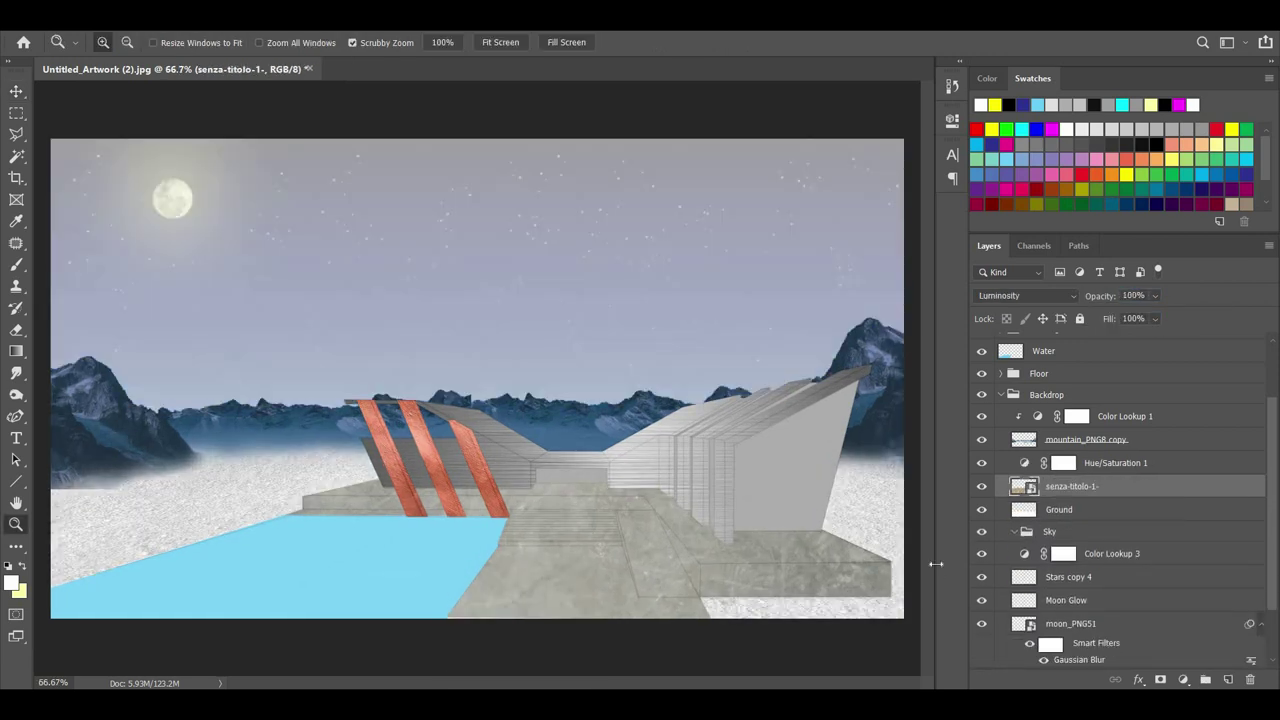
Undo the Hue/Saturation adjustment and step the sand texture layer's blend mode back to Difference.
{"action": "key", "text": "ctrl+z"}
{"action": "key", "text": "ctrl+z"}
{"action": "key", "text": "ctrl+z"}
{"action": "key", "text": "ctrl+z"}
{"action": "key", "text": "ctrl+z"}
{"action": "key", "text": "ctrl+z"}
{"action": "key", "text": "ctrl+z"}
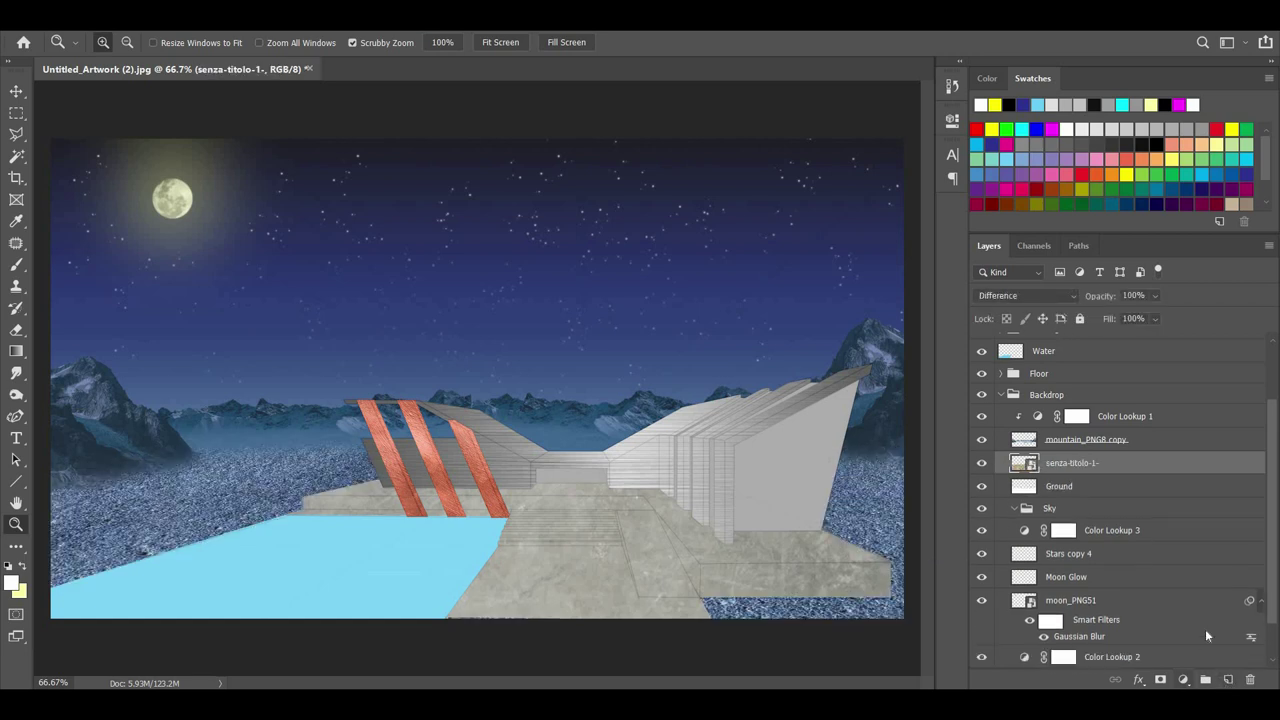
Add a Color Lookup adjustment using the Moonlight.3DL LUT and clip it to the sand texture layer.
{"action": "left_click", "coordinate": [1183, 679]}
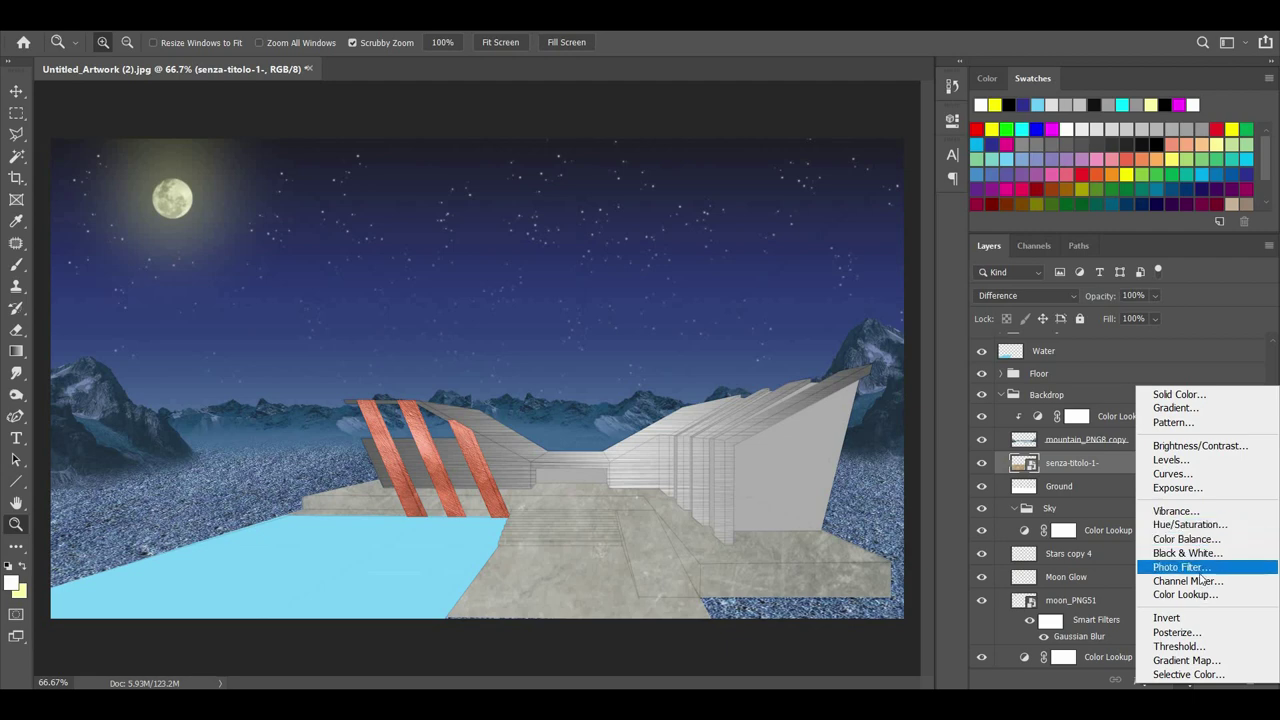
{"action": "left_click", "coordinate": [1185, 594]}
{"action": "left_click", "coordinate": [845, 169]}
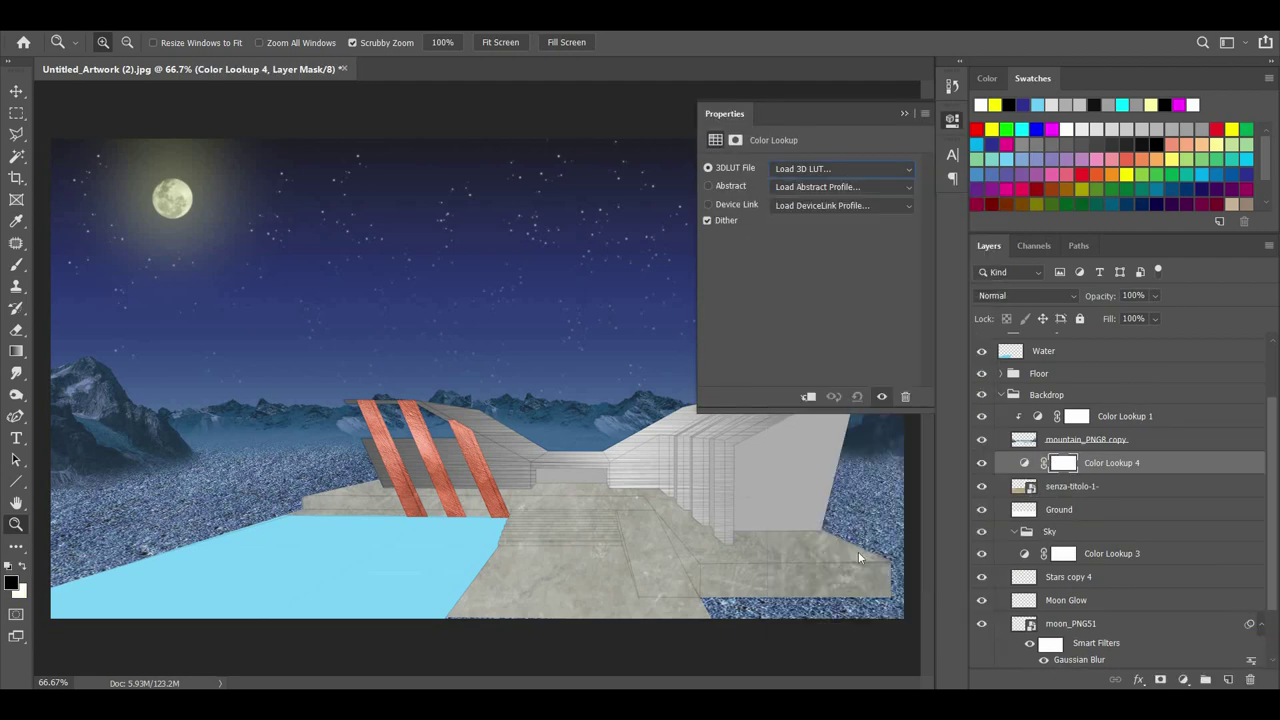
{"action": "left_click", "coordinate": [860, 571]}
{"action": "right_click", "coordinate": [1088, 470]}
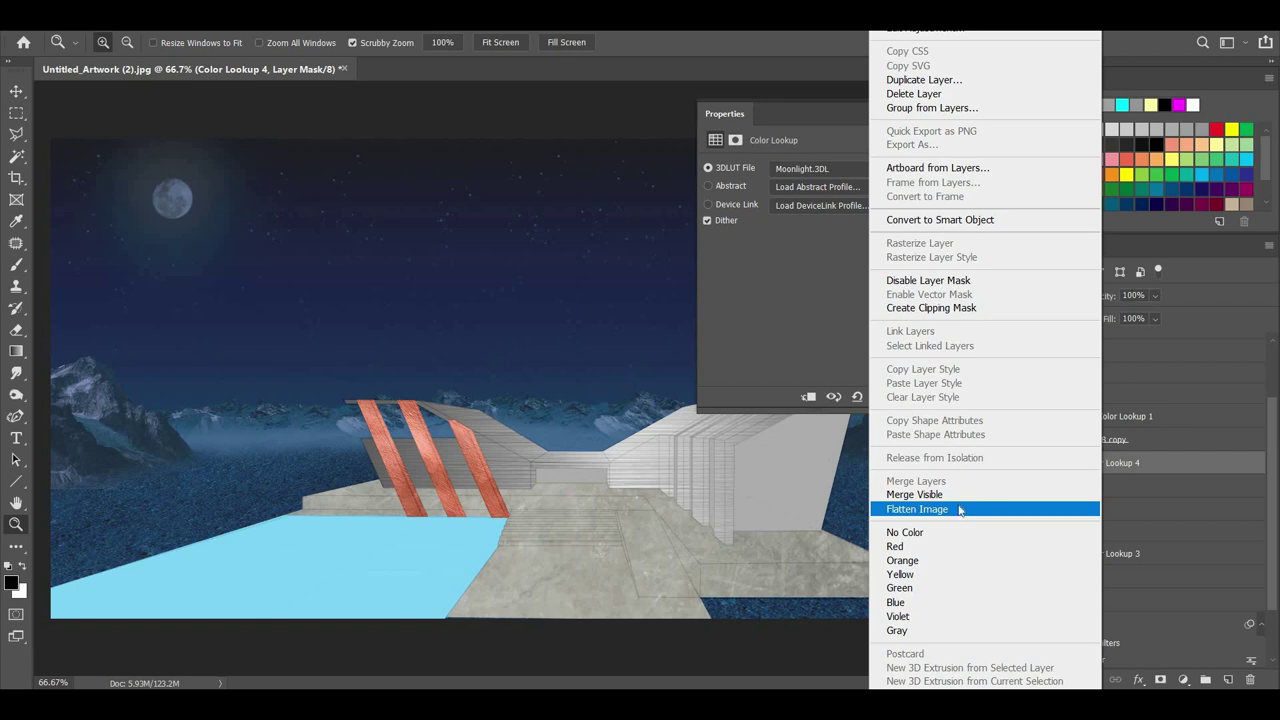
{"action": "left_click", "coordinate": [968, 308]}
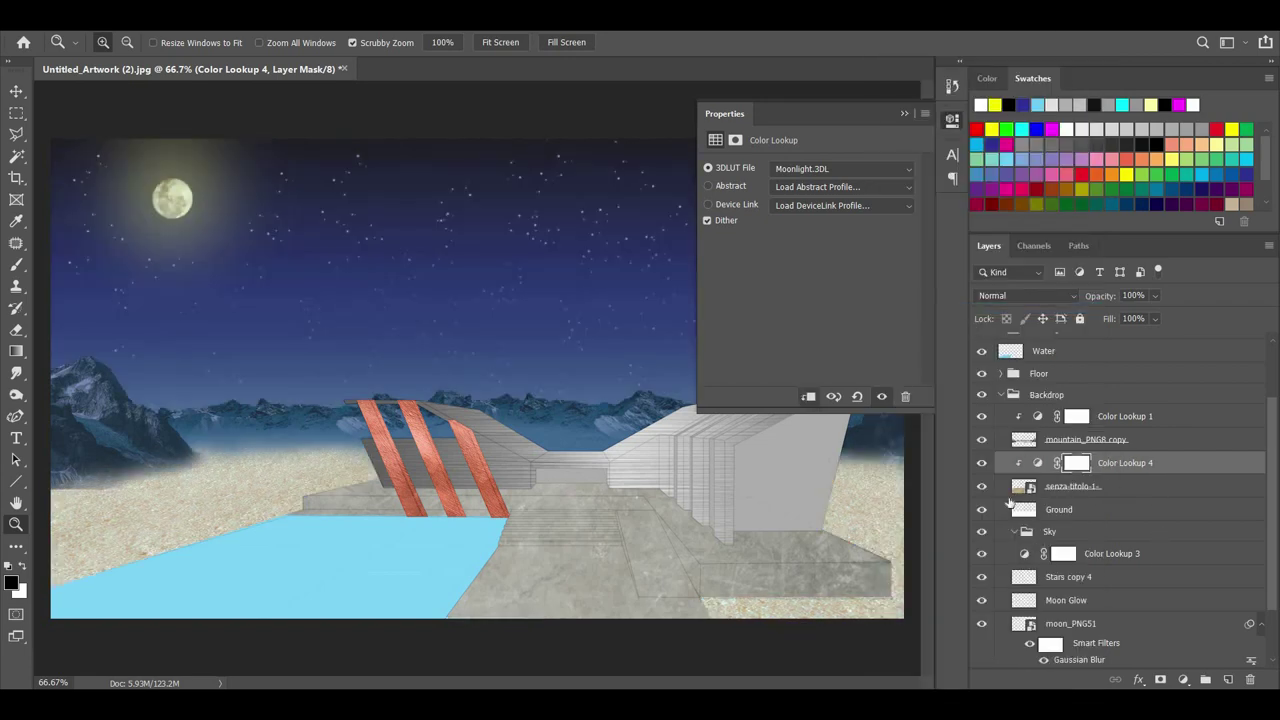
Undo the clipped Moonlight Color Lookup adjustment on the sand texture layer.
{"action": "key", "text": "ctrl+z"}
{"action": "key", "text": "ctrl+z"}
{"action": "key", "text": "ctrl+z"}
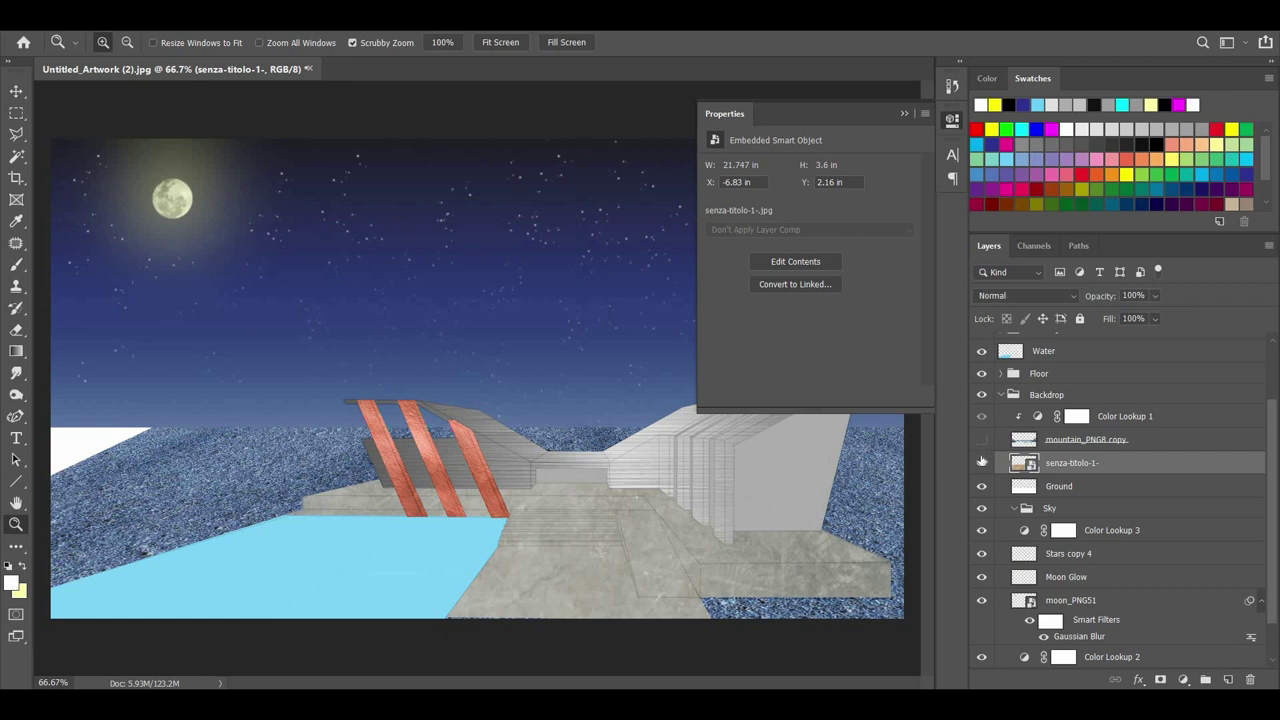
Restore the unset Color Lookup adjustment above the sand texture and add a Vibrance adjustment with slightly reduced vibrance above it.
{"action": "key", "text": "ctrl+shift+z"}
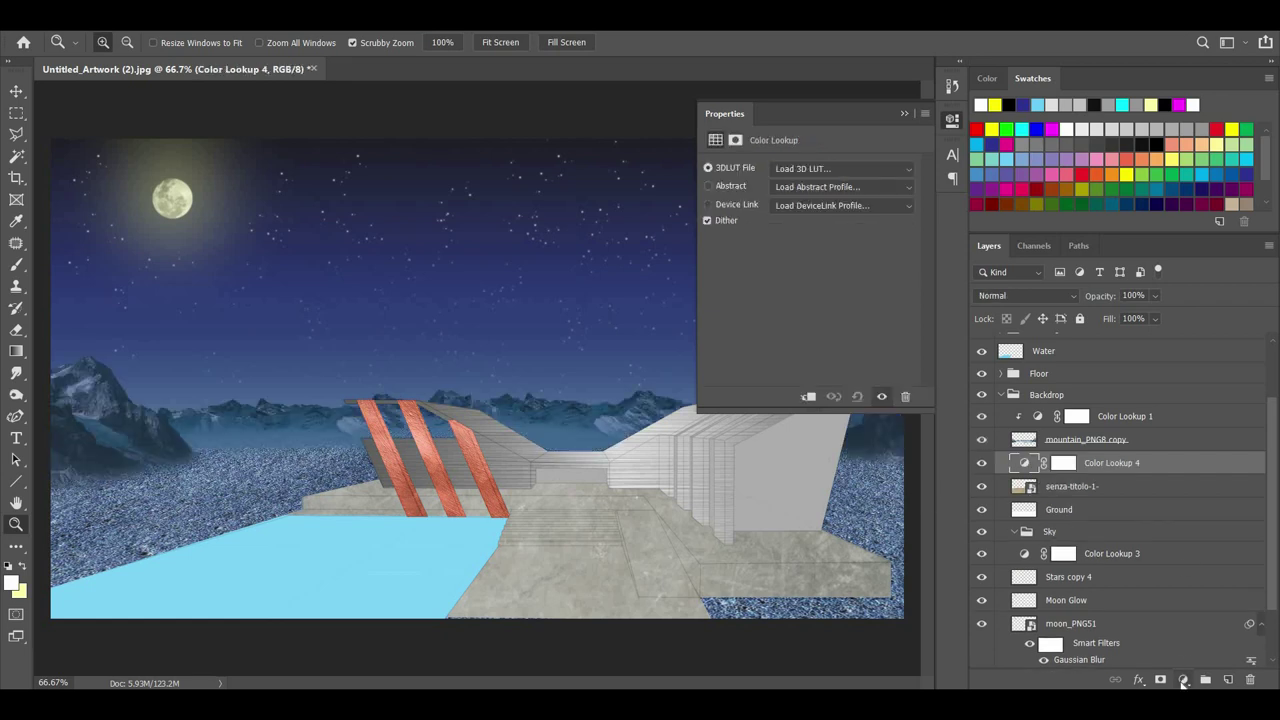
{"action": "left_click", "coordinate": [1183, 680]}
{"action": "left_click", "coordinate": [1176, 508]}
{"action": "left_click_drag", "start_coordinate": [809, 185], "coordinate": [782, 186]}
Clip the sand texture to the Ground layer, together with the Color Lookup 4 adjustment set to Moonlight.3DL.
{"action": "right_click", "coordinate": [1068, 506]}
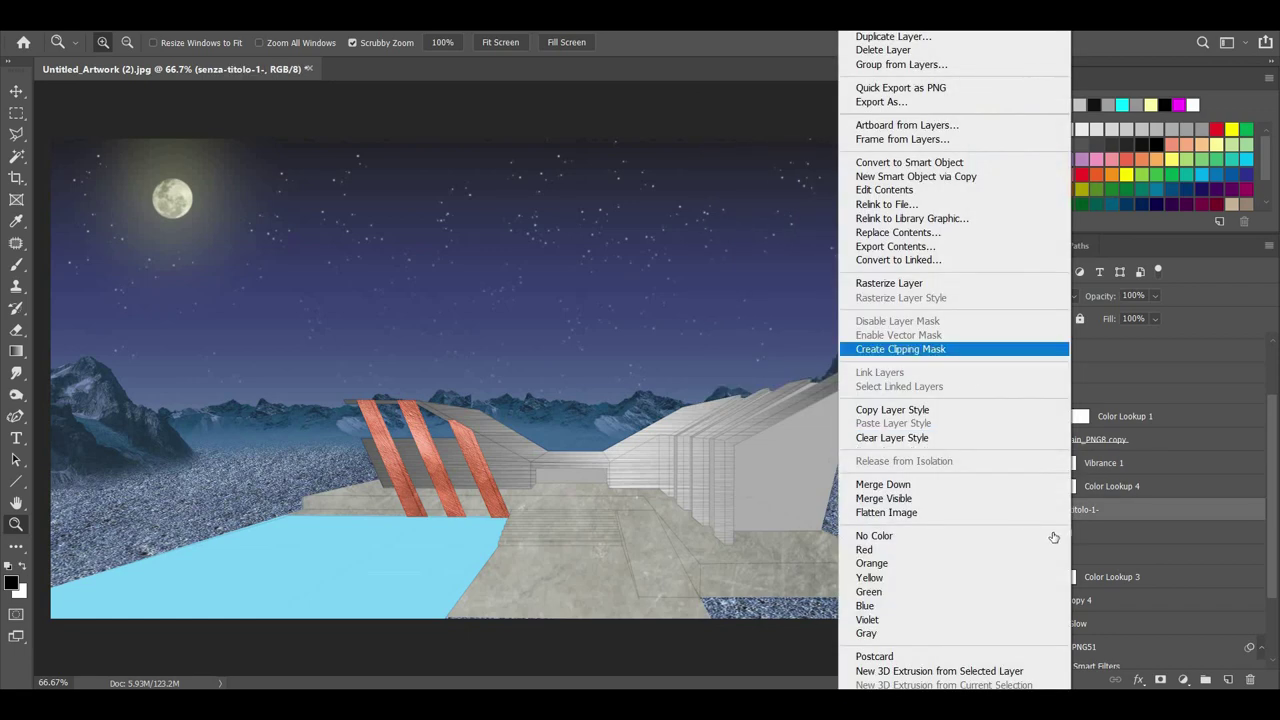
{"action": "left_click", "coordinate": [900, 355]}
{"action": "double_click", "coordinate": [1024, 486]}
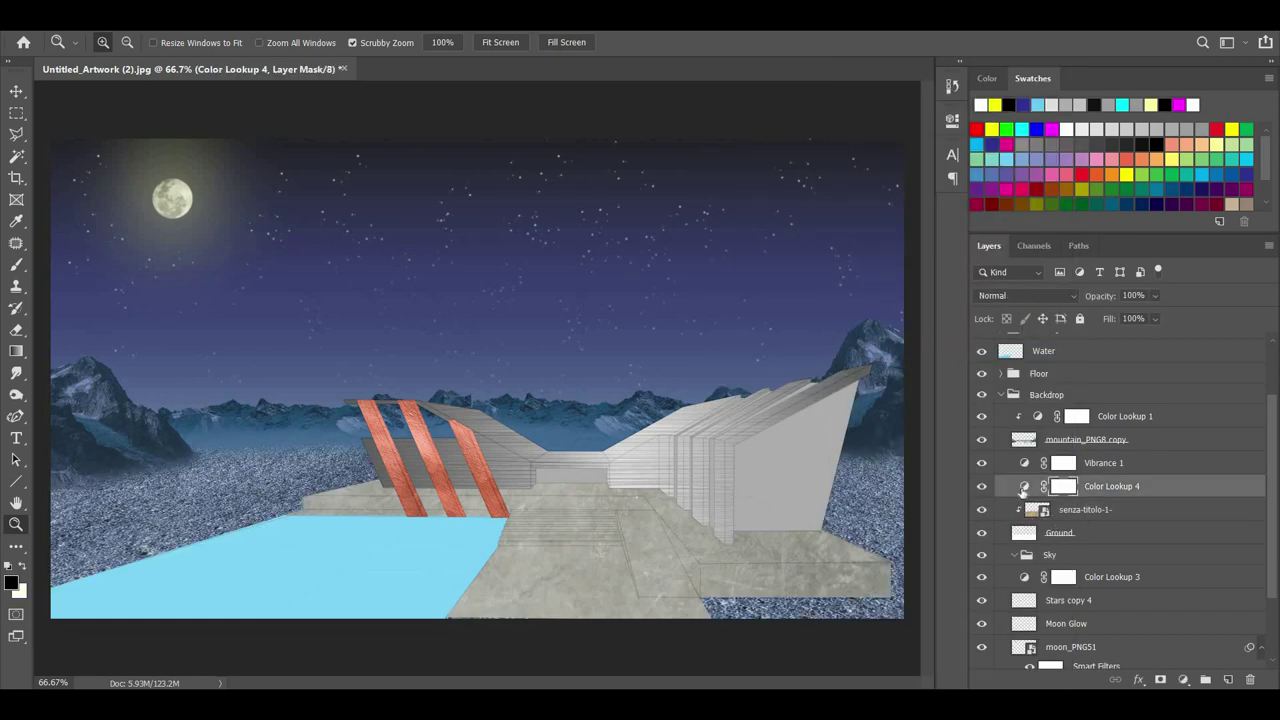
{"action": "left_click", "coordinate": [840, 168]}
{"action": "left_click", "coordinate": [815, 569]}
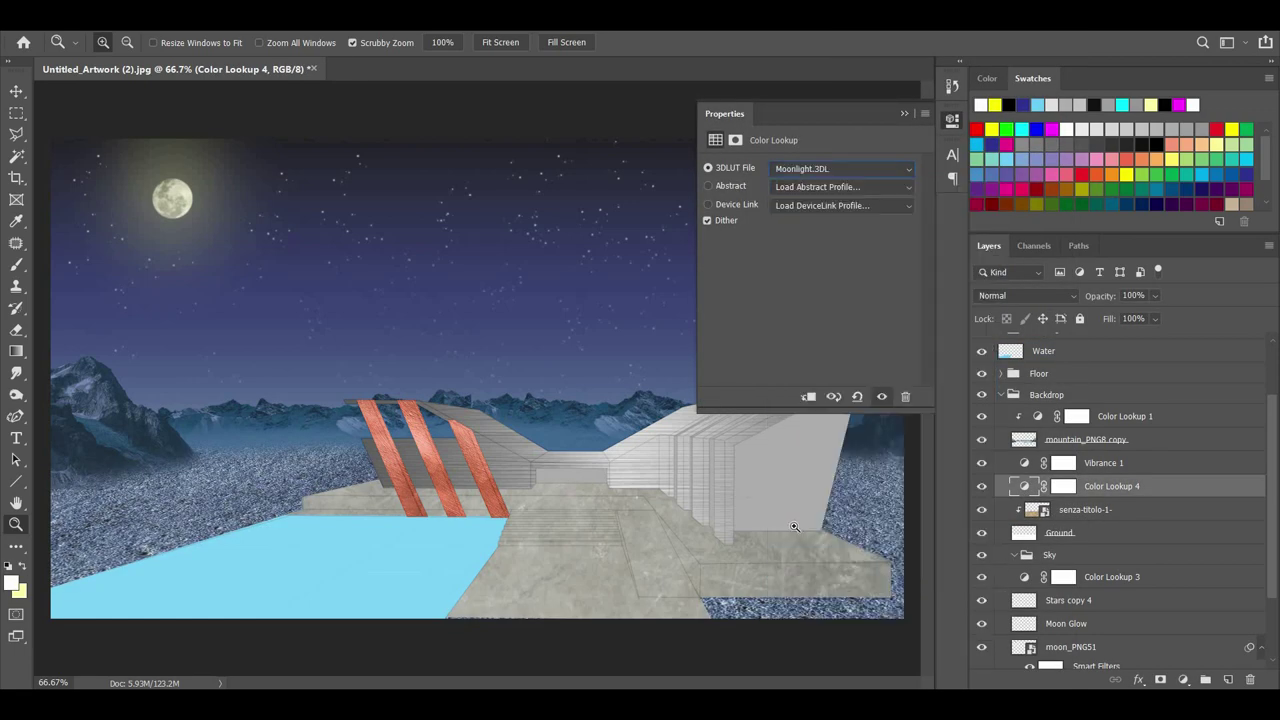
{"action": "right_click", "coordinate": [1027, 488]}
{"action": "key", "text": "Return"}
Darken the sand texture layer with a Brightness/Contrast filter using strongly lowered brightness.
{"action": "left_click", "coordinate": [1066, 510]}
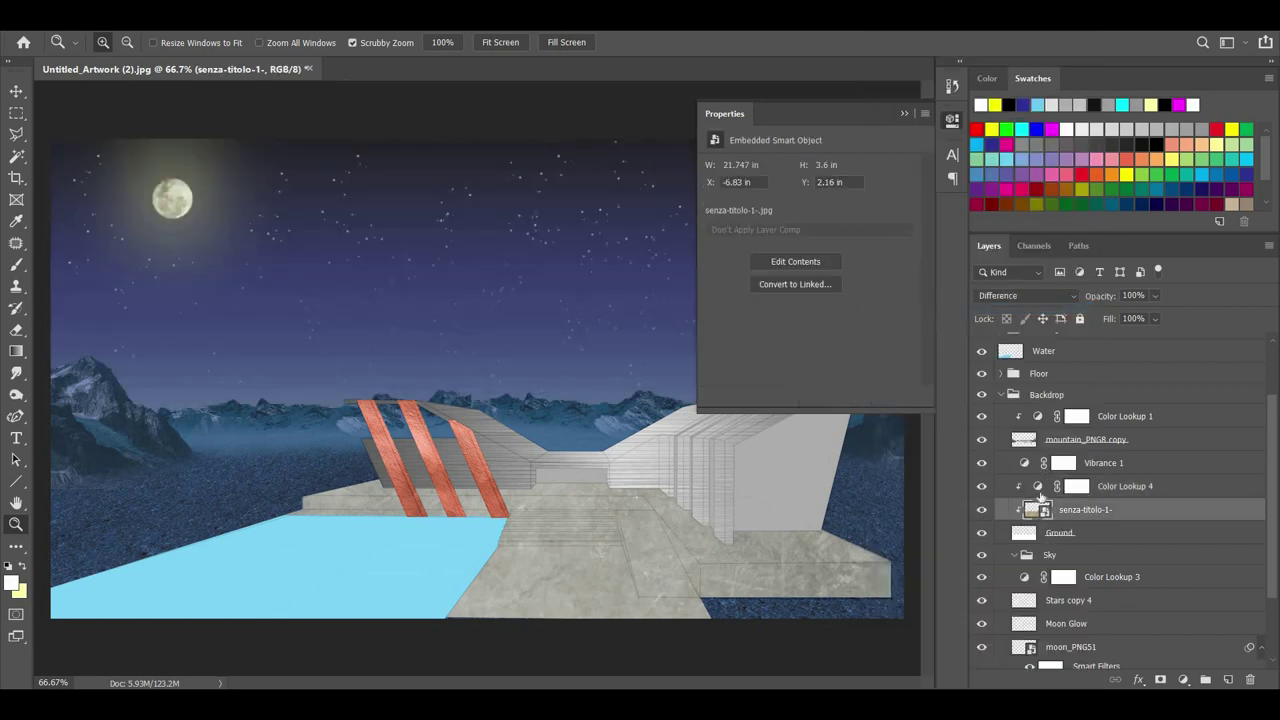
{"action": "left_click", "coordinate": [104, 16]}
{"action": "mouse_move", "coordinate": [145, 55]}
{"action": "left_click", "coordinate": [342, 57]}
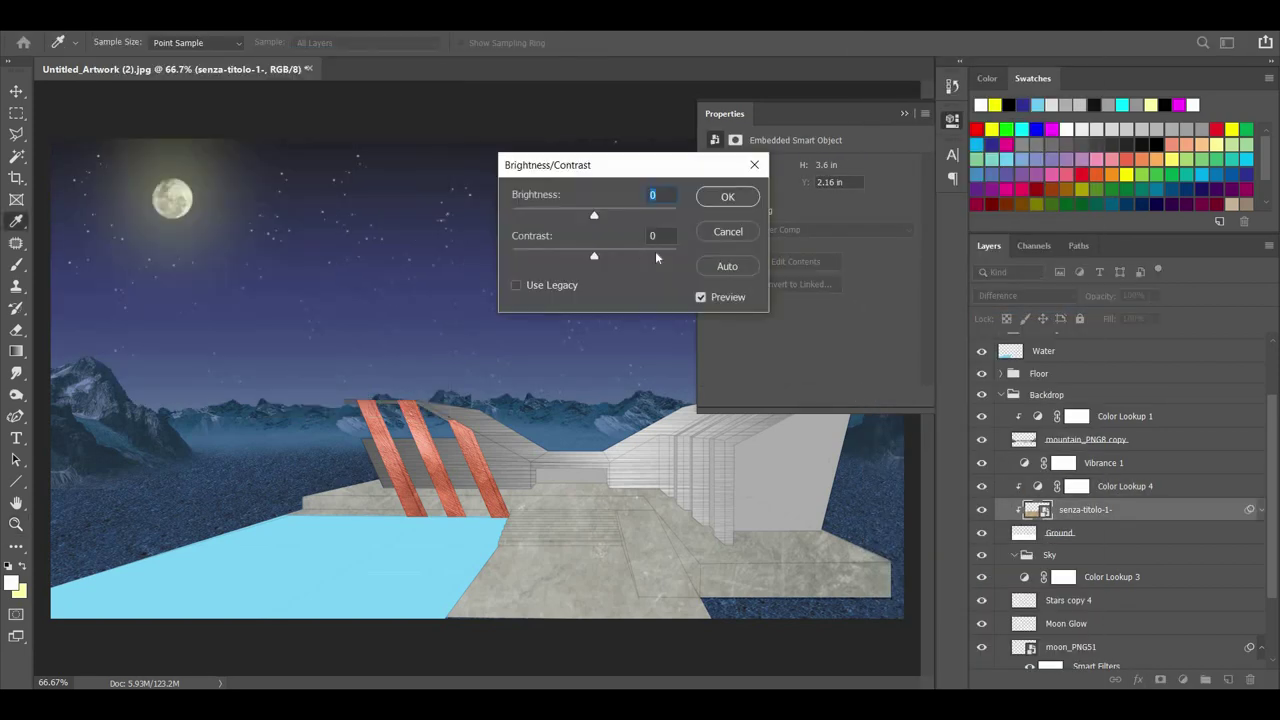
{"action": "left_click_drag", "start_coordinate": [594, 218], "coordinate": [528, 232]}
{"action": "left_click", "coordinate": [724, 196]}
{"action": "left_click", "coordinate": [250, 20]}
{"action": "mouse_move", "coordinate": [271, 191]}
{"action": "left_click", "coordinate": [490, 248]}
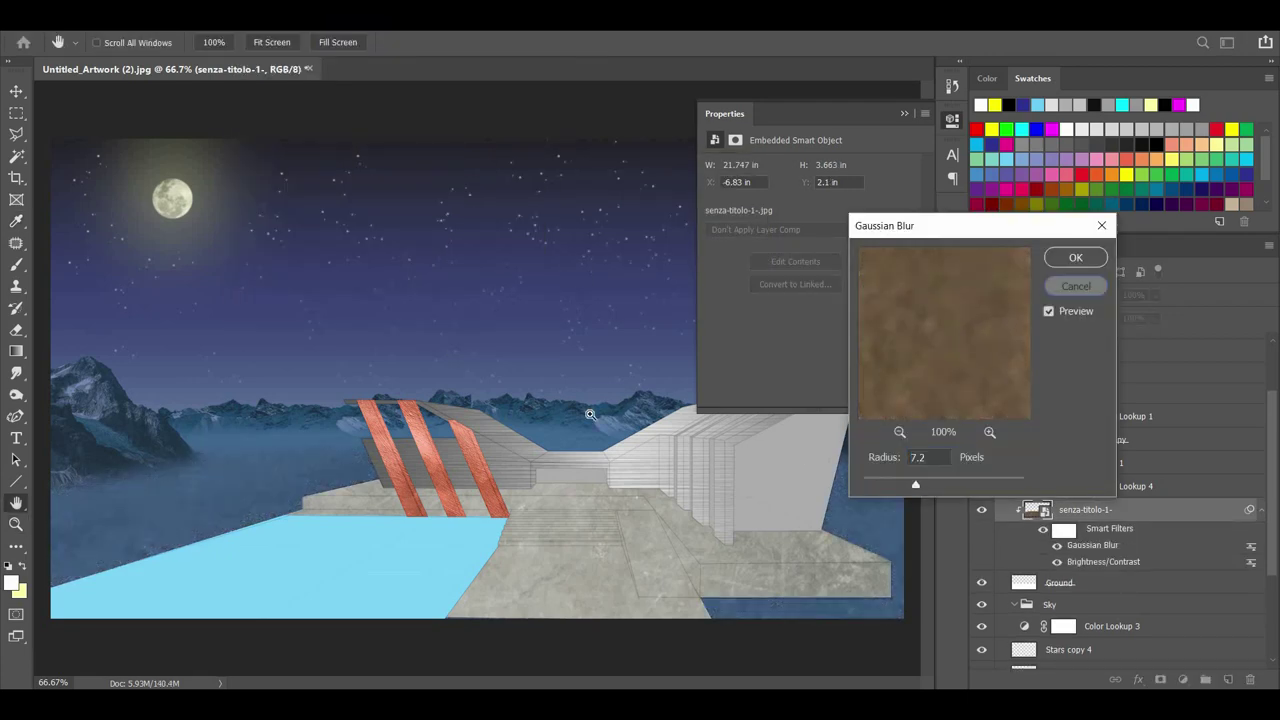
{"action": "left_click", "coordinate": [1076, 286]}
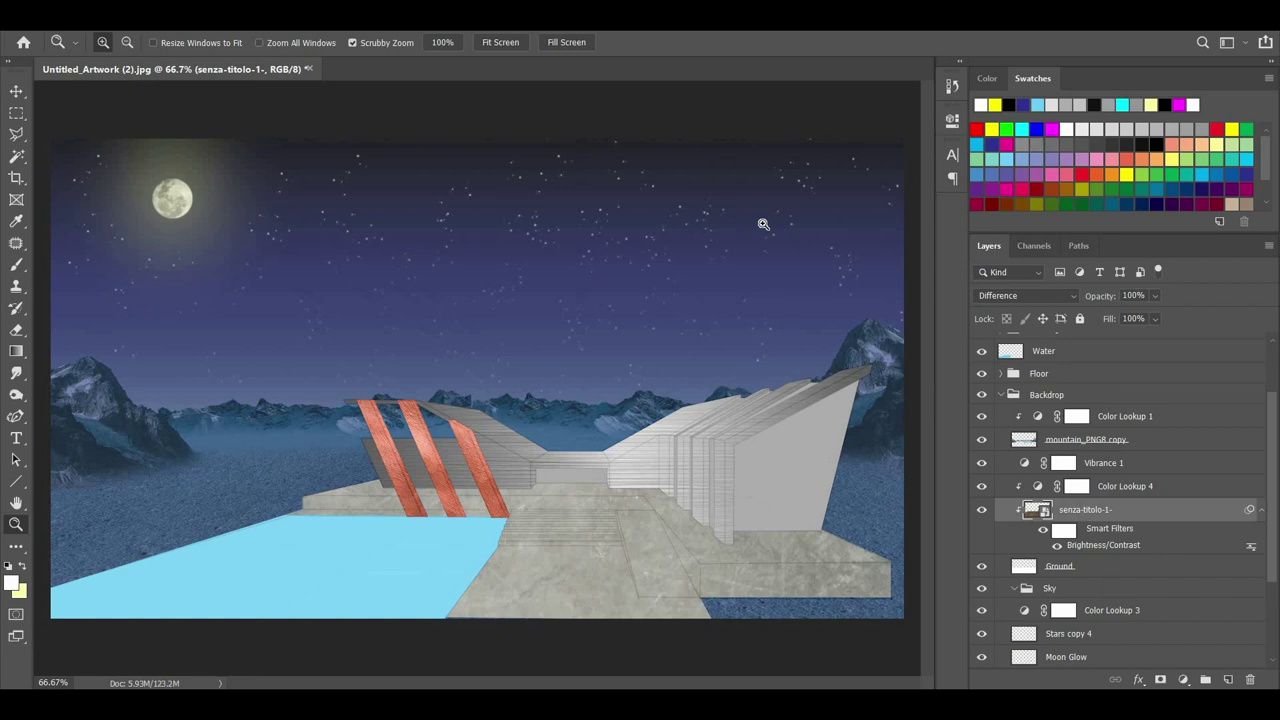
Fine-tune the sand texture's color with a Hue/Saturation filter on its layer.
{"action": "left_click", "coordinate": [100, 18]}
{"action": "mouse_move", "coordinate": [128, 50]}
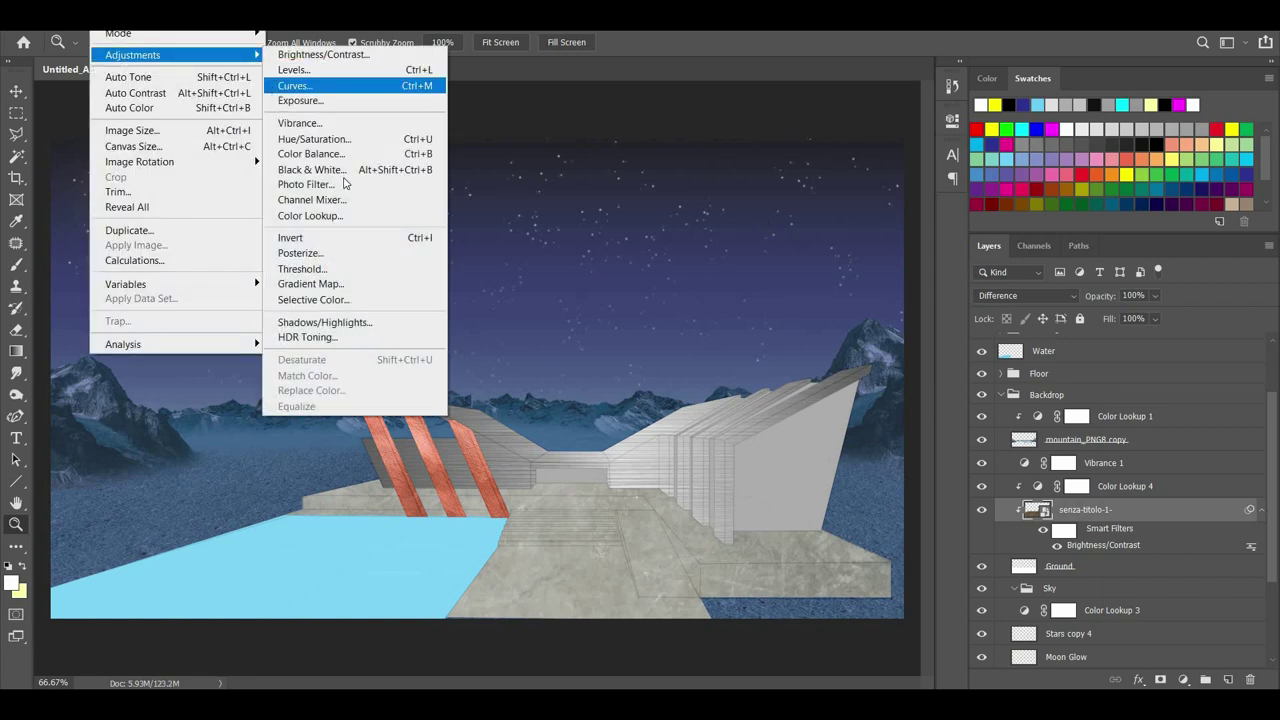
{"action": "left_click", "coordinate": [320, 140]}
{"action": "mouse_move", "coordinate": [605, 325]}
{"action": "left_mouse_down"}
{"action": "mouse_move", "coordinate": [571, 321]}
{"action": "mouse_move", "coordinate": [583, 322]}
{"action": "left_mouse_up"}
{"action": "left_click_drag", "start_coordinate": [594, 234], "coordinate": [583, 238]}
{"action": "left_click", "coordinate": [808, 154]}
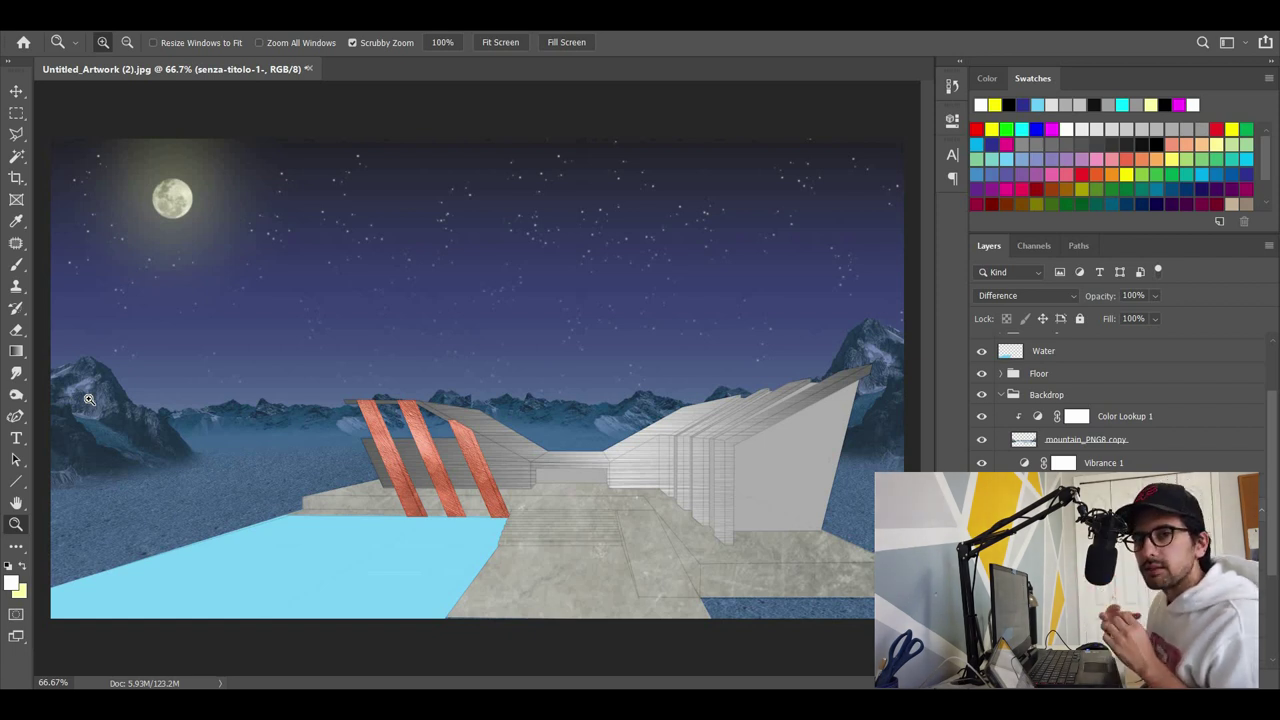
Add a new layer above the mountain layer in the Backdrop group and clip it to the mountains.
{"action": "scroll", "coordinate": [1030, 485], "scroll_direction": "up", "scroll_amount": 2}
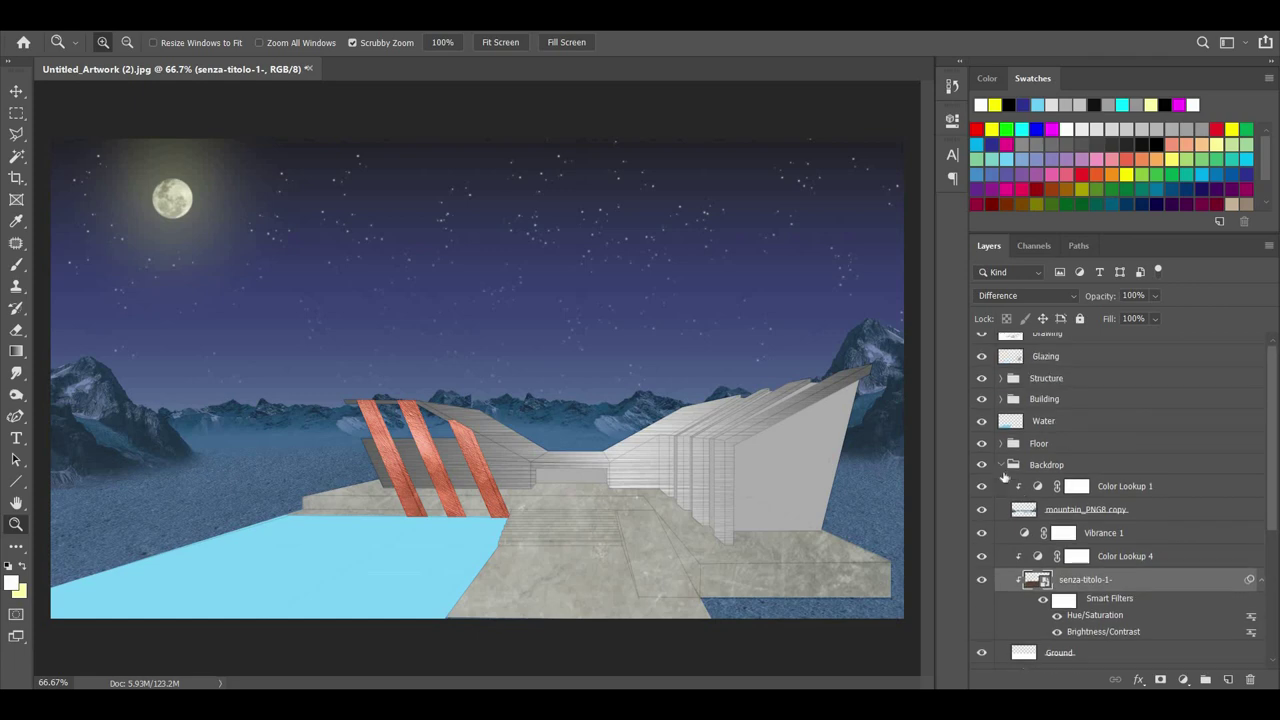
{"action": "left_click", "coordinate": [1001, 464]}
{"action": "left_click", "coordinate": [1000, 410]}
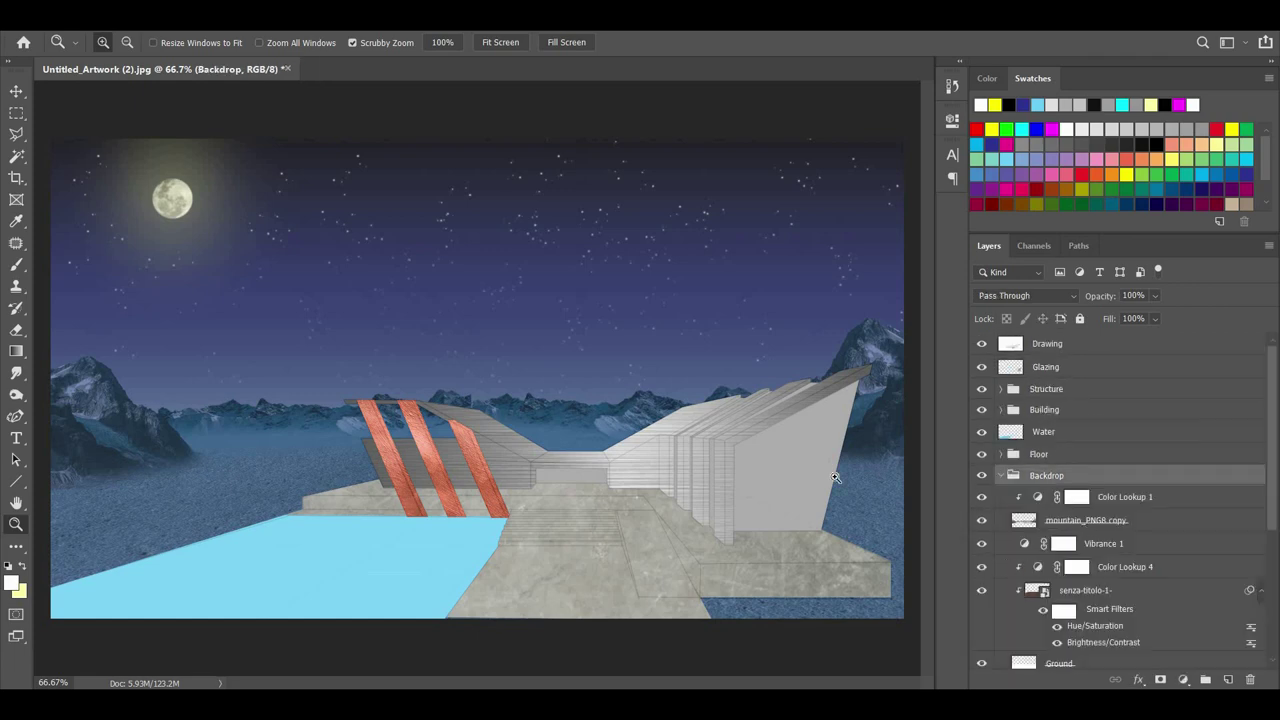
{"action": "left_click", "coordinate": [1130, 521]}
{"action": "left_click", "coordinate": [1228, 679]}
{"action": "right_click", "coordinate": [1076, 526]}
{"action": "left_click", "coordinate": [1162, 528]}
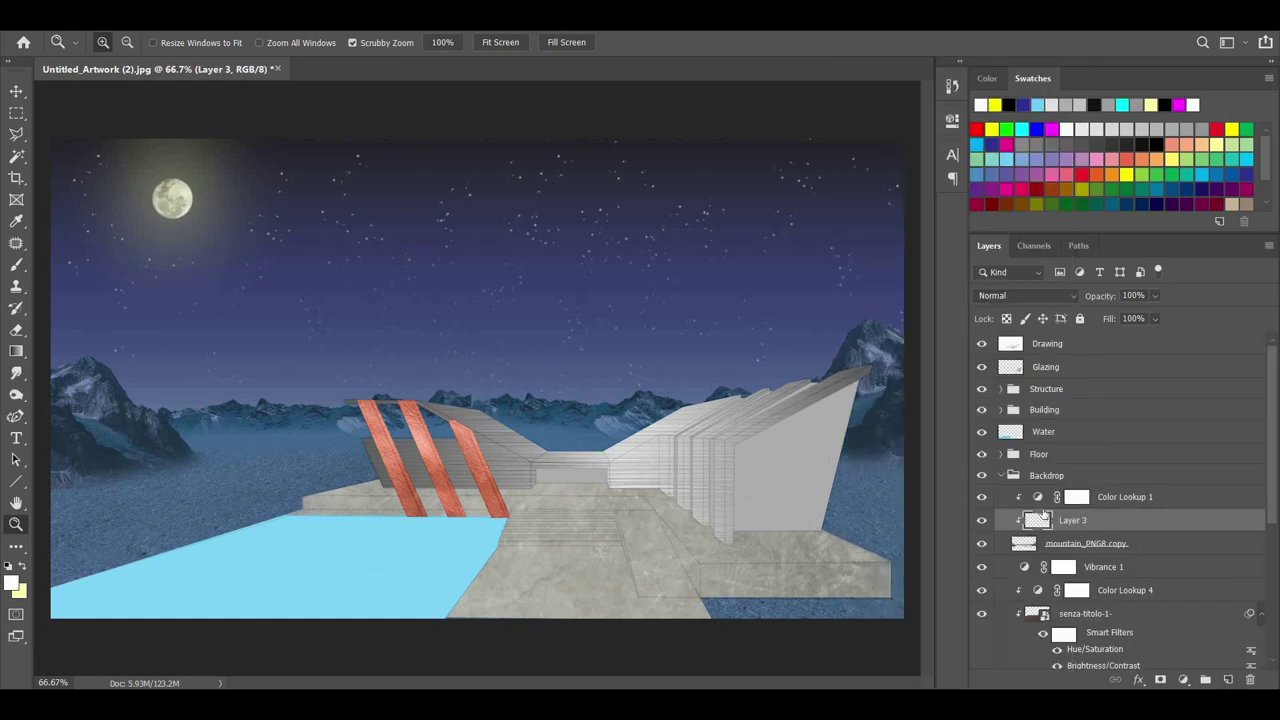
Fill the clipped layer with black using the Paint Bucket tool and set its opacity to 75%.
{"action": "right_click", "coordinate": [16, 351]}
{"action": "left_click", "coordinate": [114, 348]}
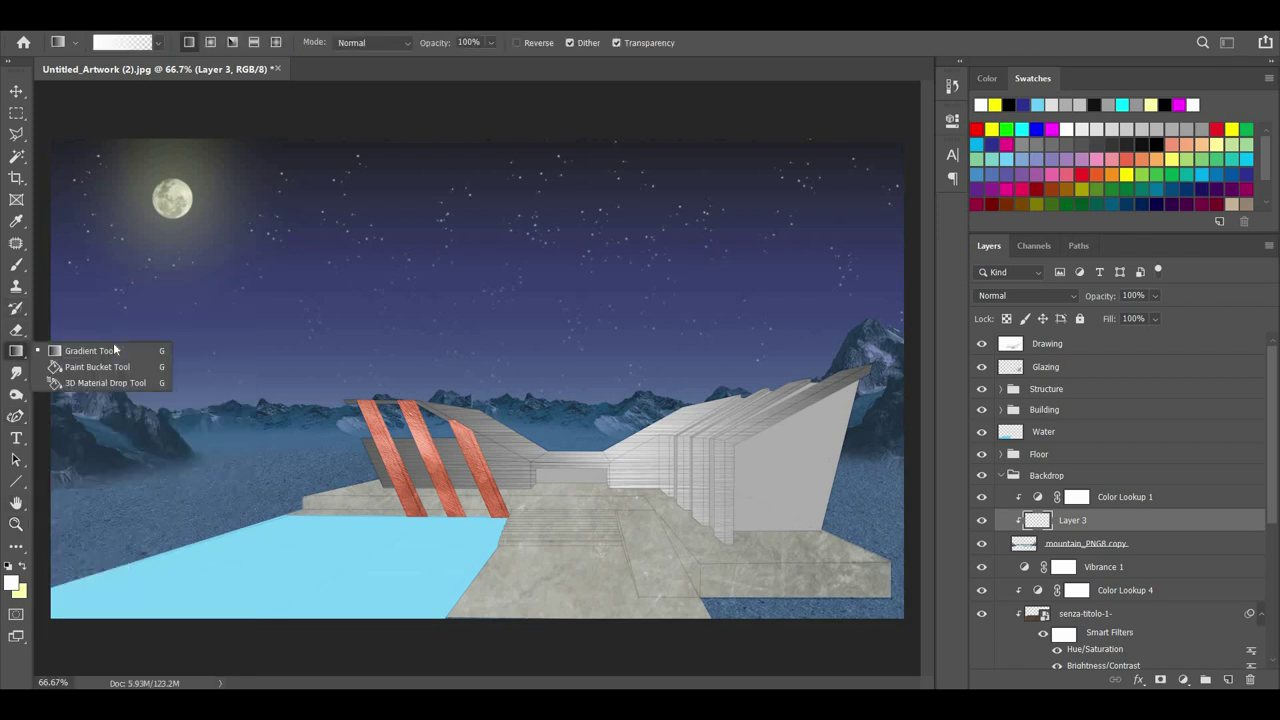
{"action": "right_click", "coordinate": [16, 351]}
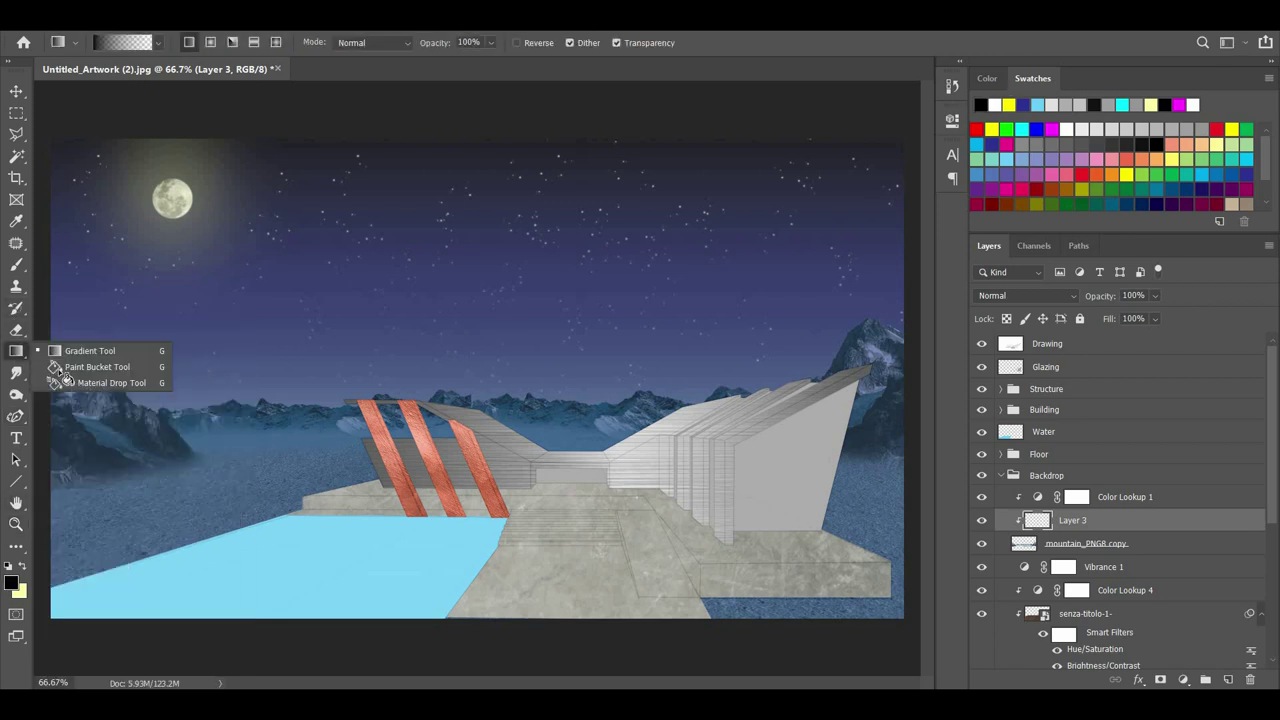
{"action": "left_click", "coordinate": [90, 366]}
{"action": "left_click", "coordinate": [376, 419]}
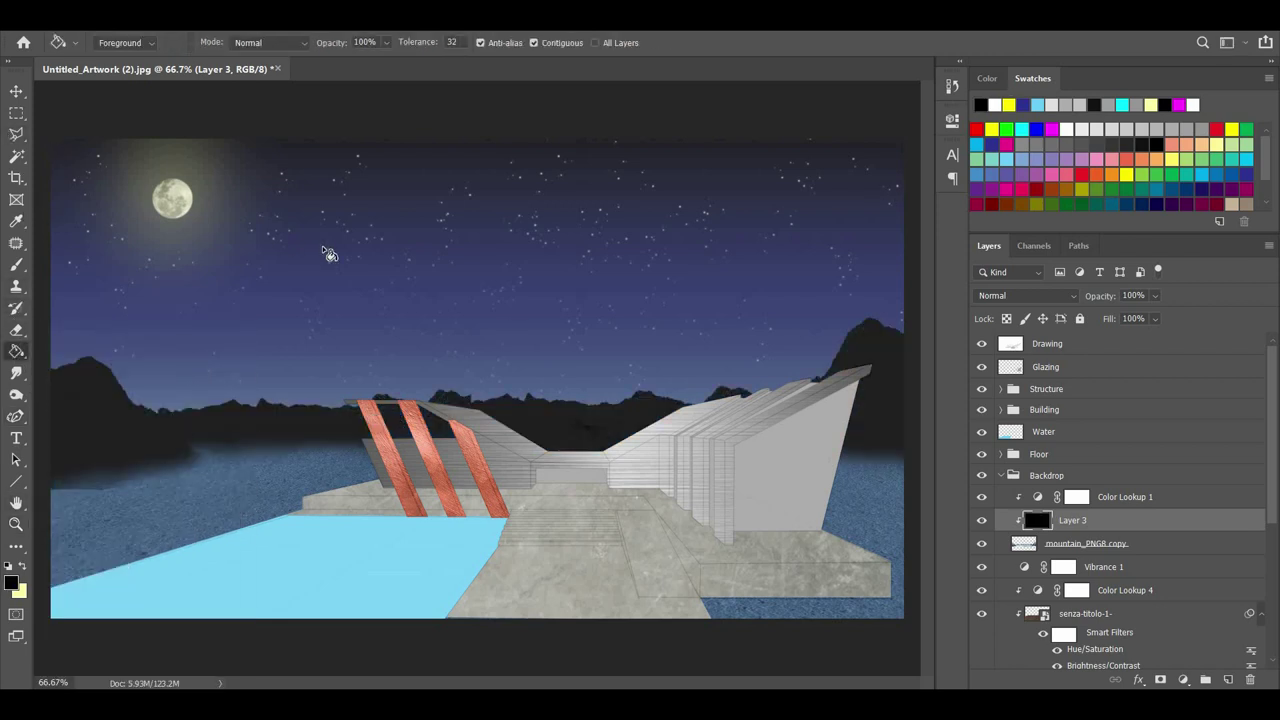
{"action": "type", "text": "75"}
Erase the black shading along the leftmost mountain's peak and the neighboring ridge with a soft 50 px Eraser at 24% flow.
{"action": "left_click", "coordinate": [1040, 543]}
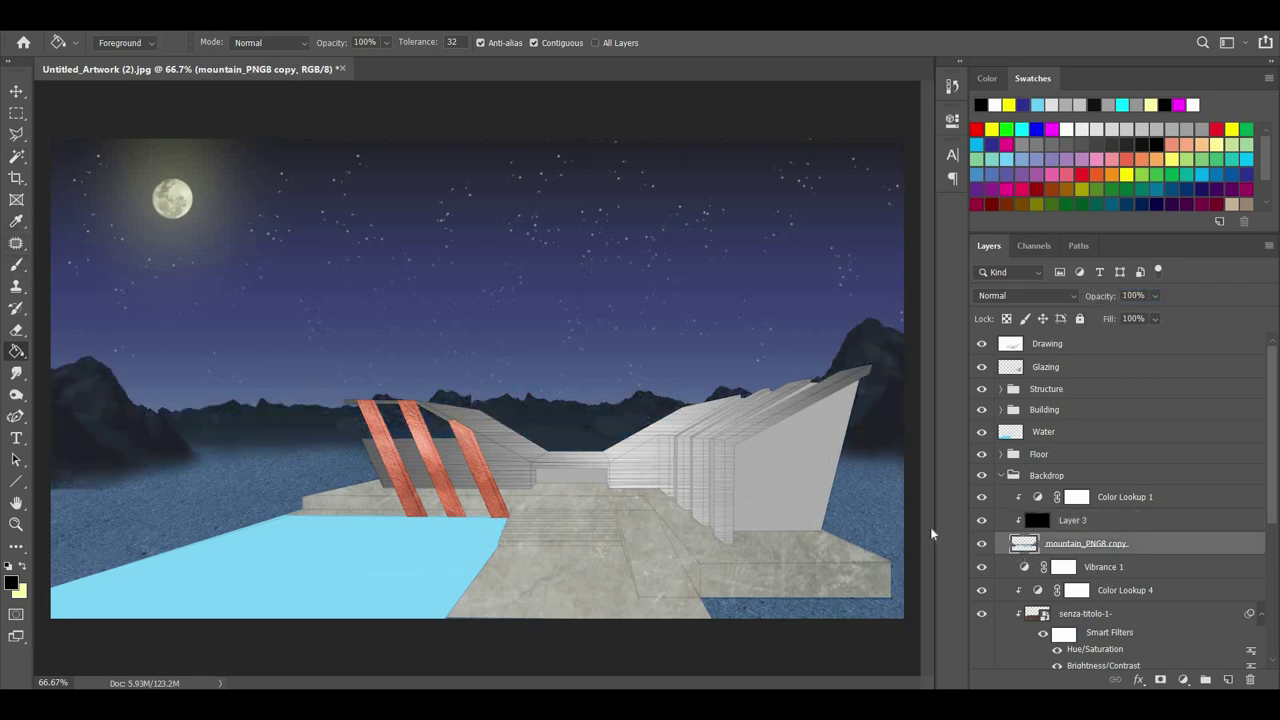
{"action": "scroll", "coordinate": [110, 395], "scroll_direction": "up", "scroll_amount": 4}
{"action": "key", "text": "e"}
{"action": "right_click", "coordinate": [143, 98]}
{"action": "type", "text": "50"}
{"action": "key", "text": "Return"}
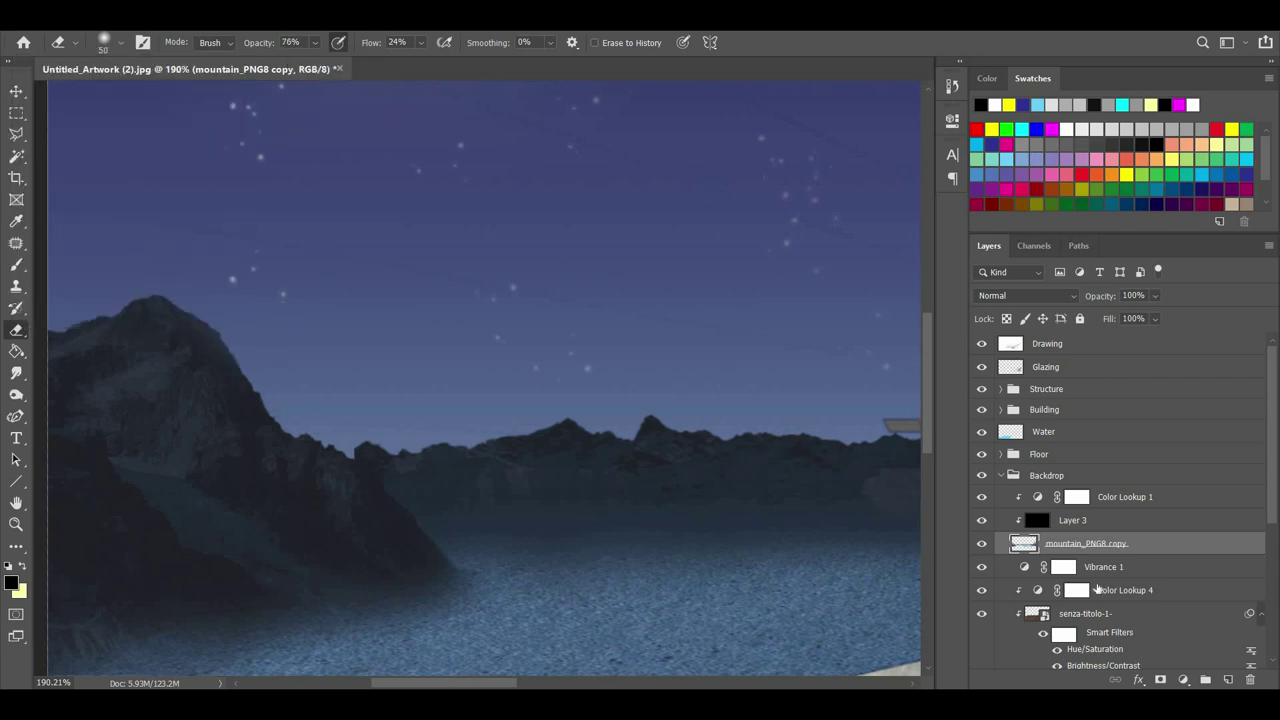
{"action": "key", "text": "alt+bracketright"}
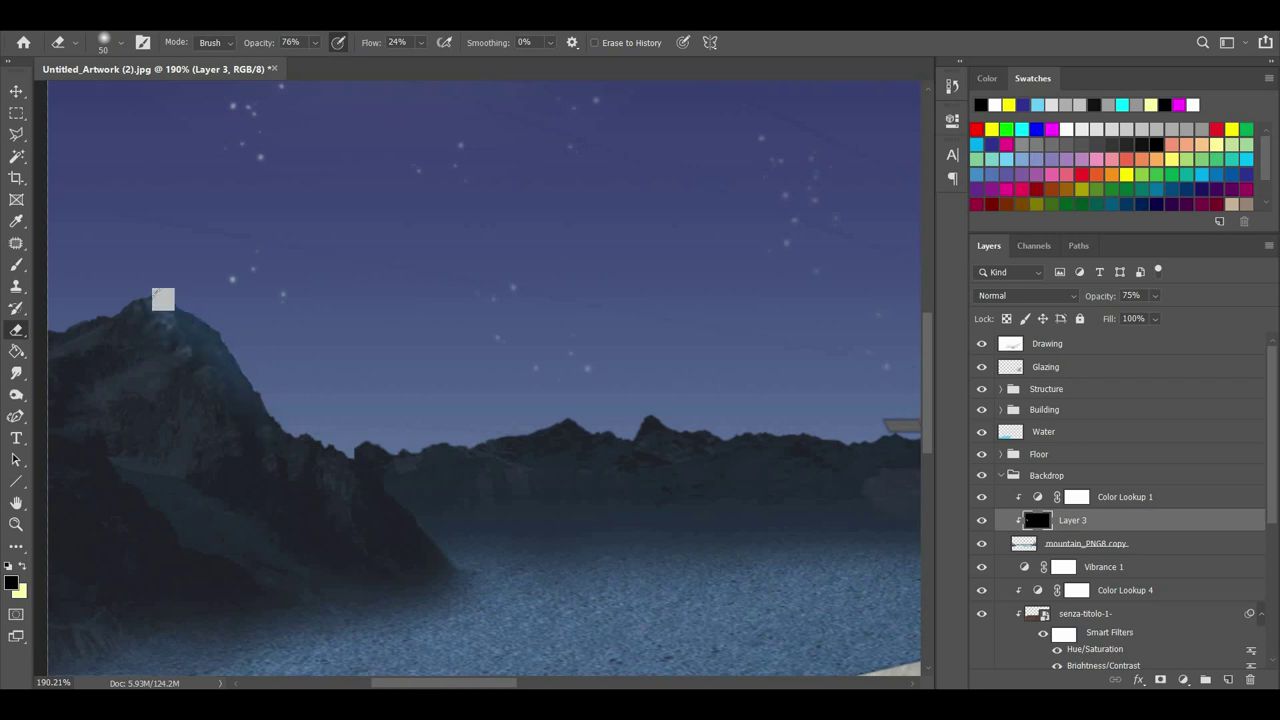
{"action": "left_click_drag", "start_coordinate": [114, 312], "coordinate": [78, 334]}
{"action": "mouse_move", "coordinate": [360, 476]}
{"action": "left_mouse_down"}
{"action": "mouse_move", "coordinate": [386, 429]}
{"action": "mouse_move", "coordinate": [700, 454]}
{"action": "mouse_move", "coordinate": [360, 426]}
{"action": "mouse_move", "coordinate": [687, 433]}
{"action": "left_mouse_up"}
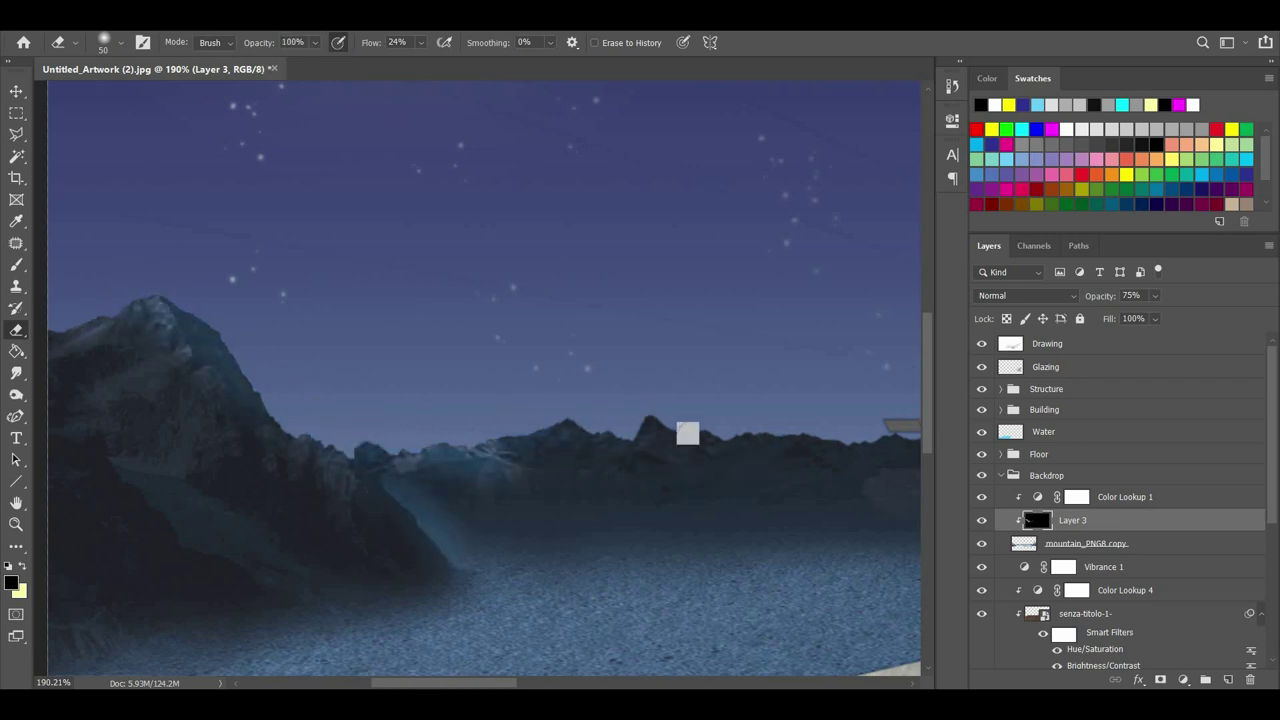
Erase the black shading along the distant ridge toward the copper columns and in the central valley at 100% eraser opacity.
{"action": "scroll", "coordinate": [400, 425], "scroll_direction": "down", "scroll_amount": 5}
{"action": "scroll", "coordinate": [406, 423], "scroll_direction": "up", "scroll_amount": 3}
{"action": "left_click_drag", "start_coordinate": [520, 430], "coordinate": [352, 378]}
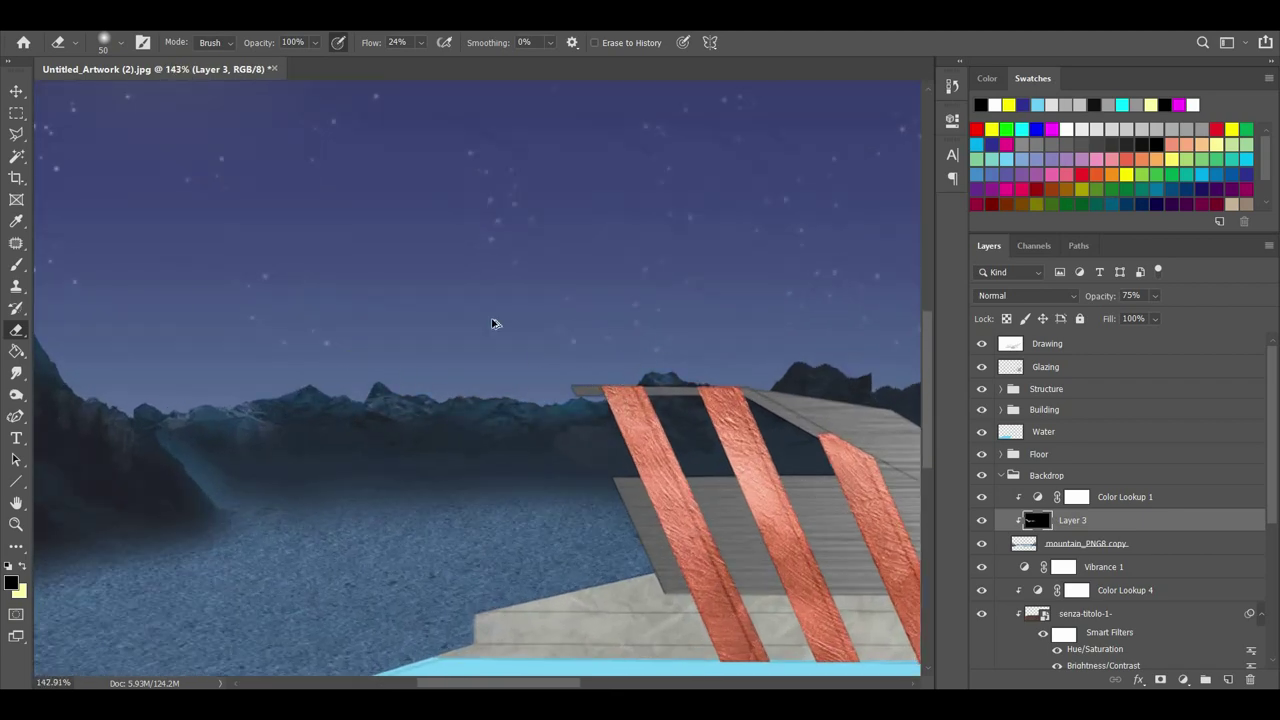
{"action": "scroll", "coordinate": [492, 323], "scroll_direction": "up", "scroll_amount": 2}
{"action": "scroll", "coordinate": [674, 394], "scroll_direction": "up", "scroll_amount": 2}
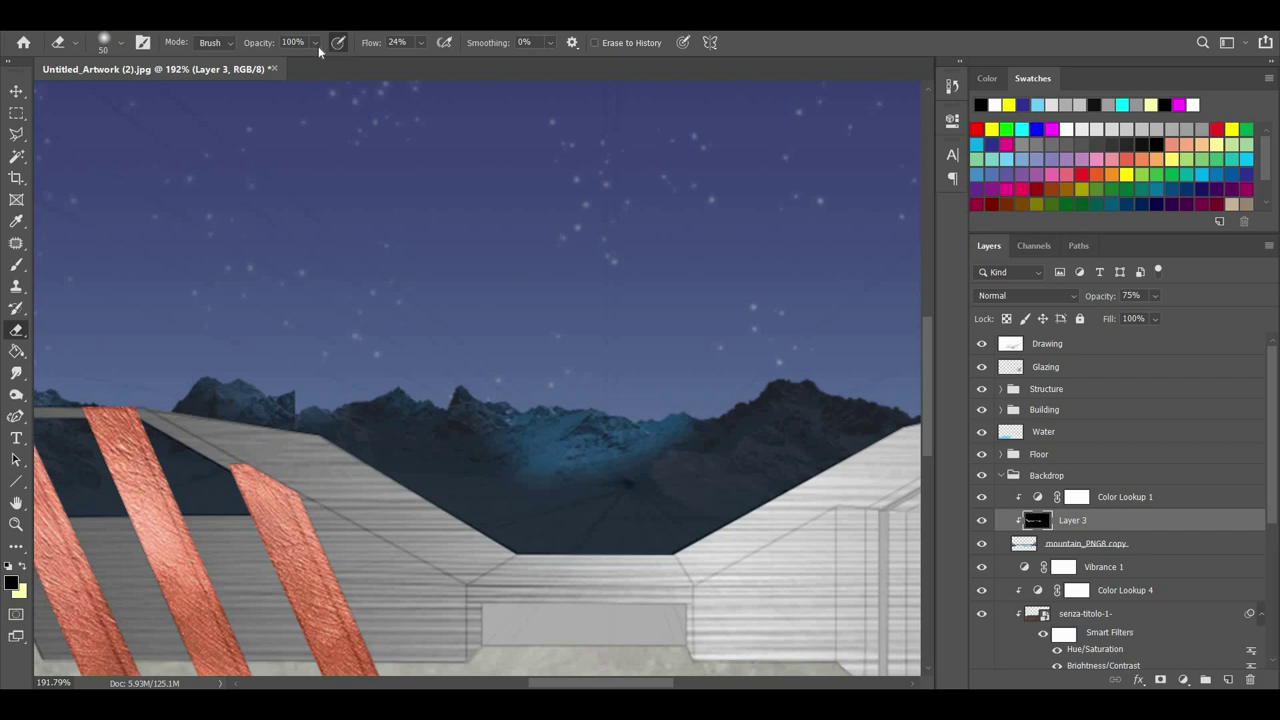
{"action": "left_click_drag", "start_coordinate": [510, 412], "coordinate": [619, 447]}
Soften the shading on the central and distant left ridges with the Eraser at 60% opacity.
{"action": "scroll", "coordinate": [520, 298], "scroll_direction": "down", "scroll_amount": 3}
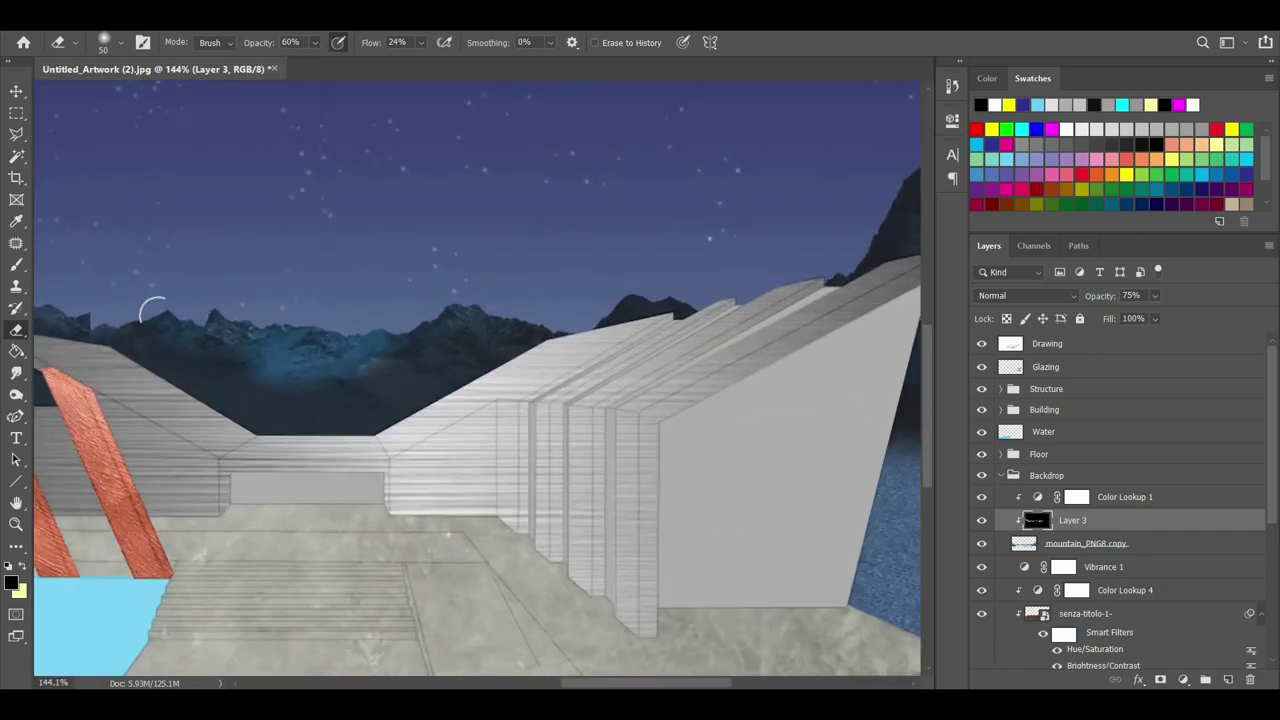
{"action": "scroll", "coordinate": [652, 382], "scroll_direction": "down", "scroll_amount": 10}
{"action": "scroll", "coordinate": [323, 386], "scroll_direction": "up", "scroll_amount": 11}
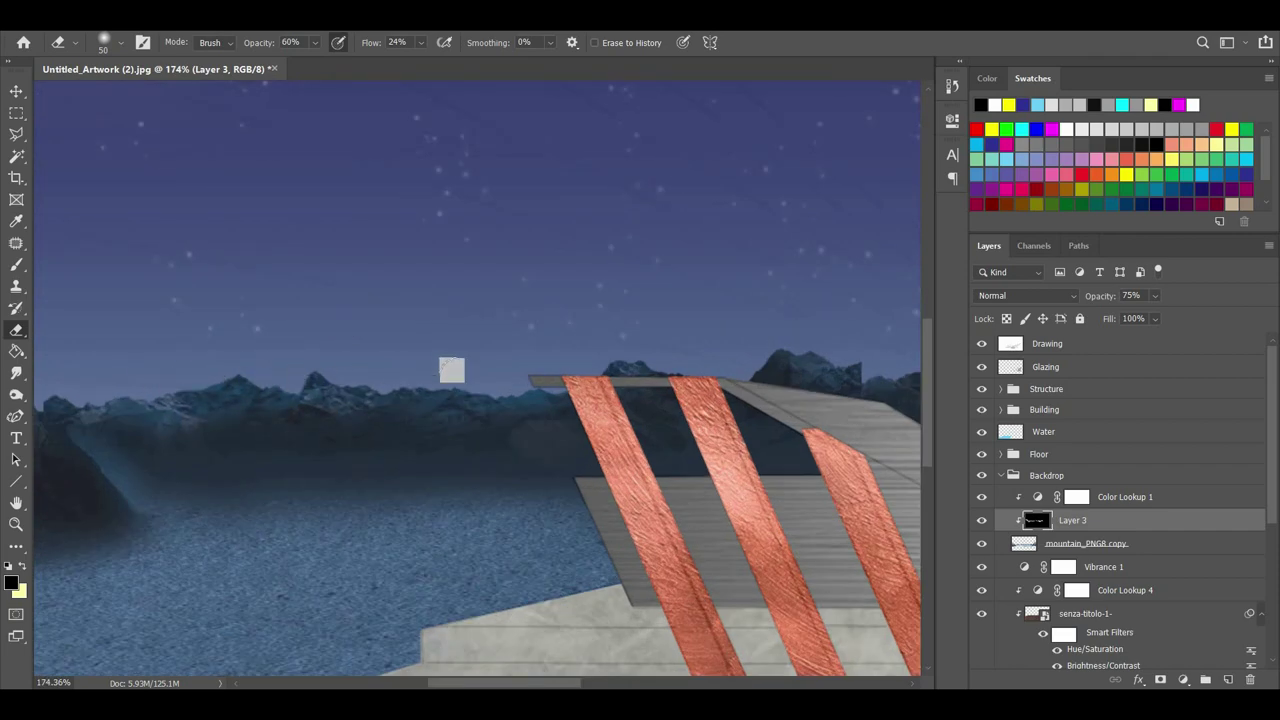
{"action": "scroll", "coordinate": [551, 386], "scroll_direction": "down", "scroll_amount": 8}
{"action": "scroll", "coordinate": [343, 363], "scroll_direction": "up", "scroll_amount": 9}
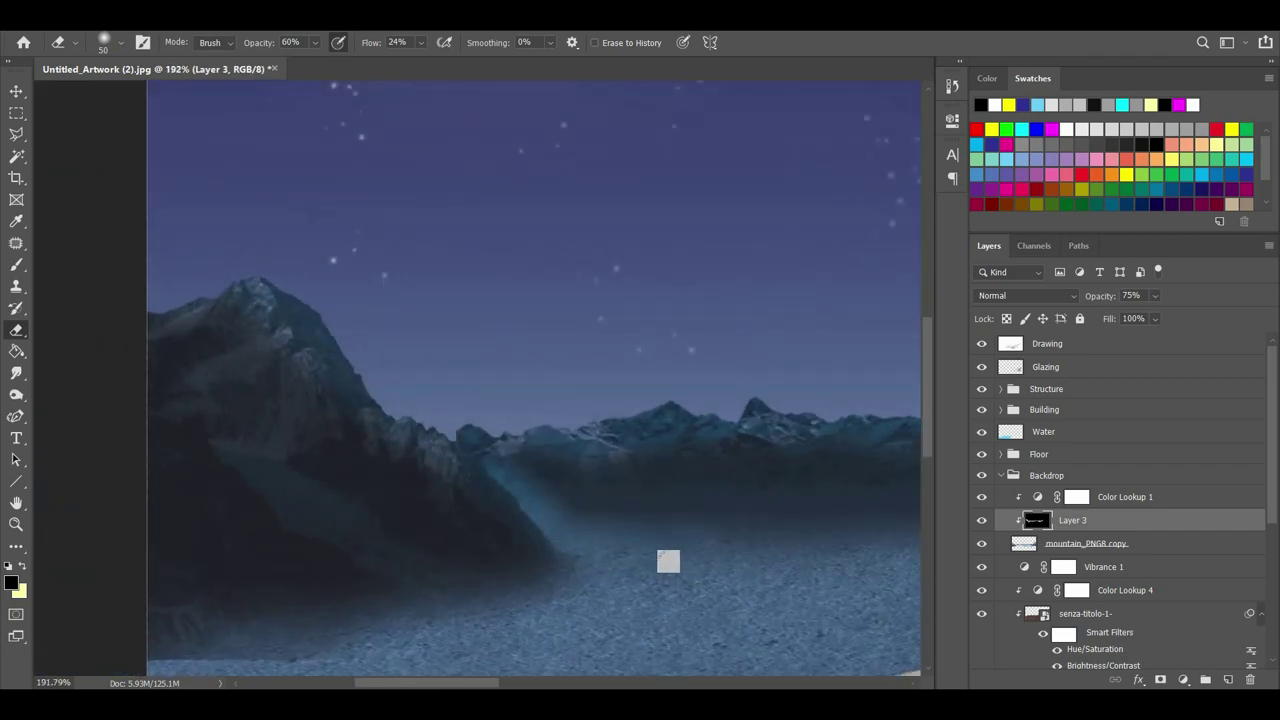
Set the opacity of the black mountain shading layer to 50%.
{"action": "scroll", "coordinate": [666, 554], "scroll_direction": "down", "scroll_amount": 8}
{"action": "left_click_drag", "start_coordinate": [1141, 296], "coordinate": [1022, 288]}
{"action": "type", "text": "50"}
{"action": "key", "text": "Return"}
Erase the black shading along the central ridge and the tall mountain behind the building's roof for moonlit highlights.
{"action": "left_click_drag", "start_coordinate": [640, 450], "coordinate": [275, 420]}
{"action": "scroll", "coordinate": [590, 385], "scroll_direction": "up", "scroll_amount": 5}
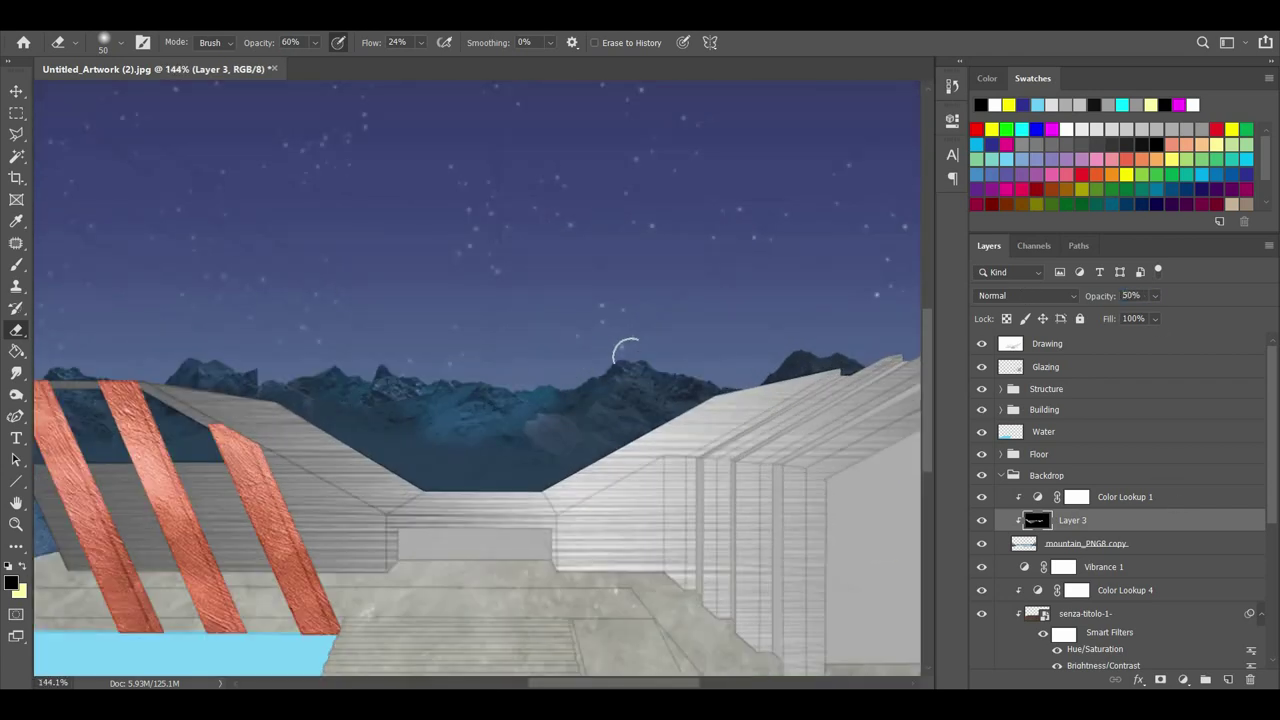
{"action": "scroll", "coordinate": [846, 345], "scroll_direction": "down", "scroll_amount": 3}
{"action": "scroll", "coordinate": [800, 330], "scroll_direction": "up", "scroll_amount": 5}
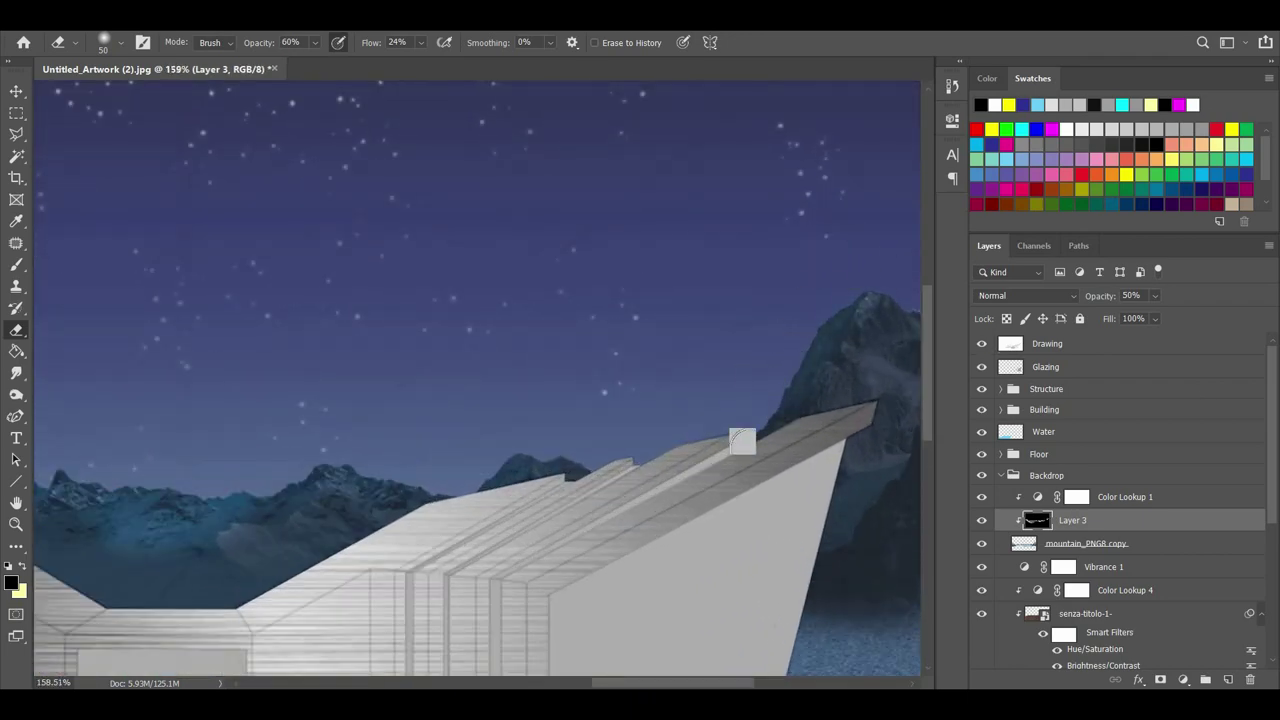
{"action": "scroll", "coordinate": [825, 290], "scroll_direction": "down", "scroll_amount": 1}
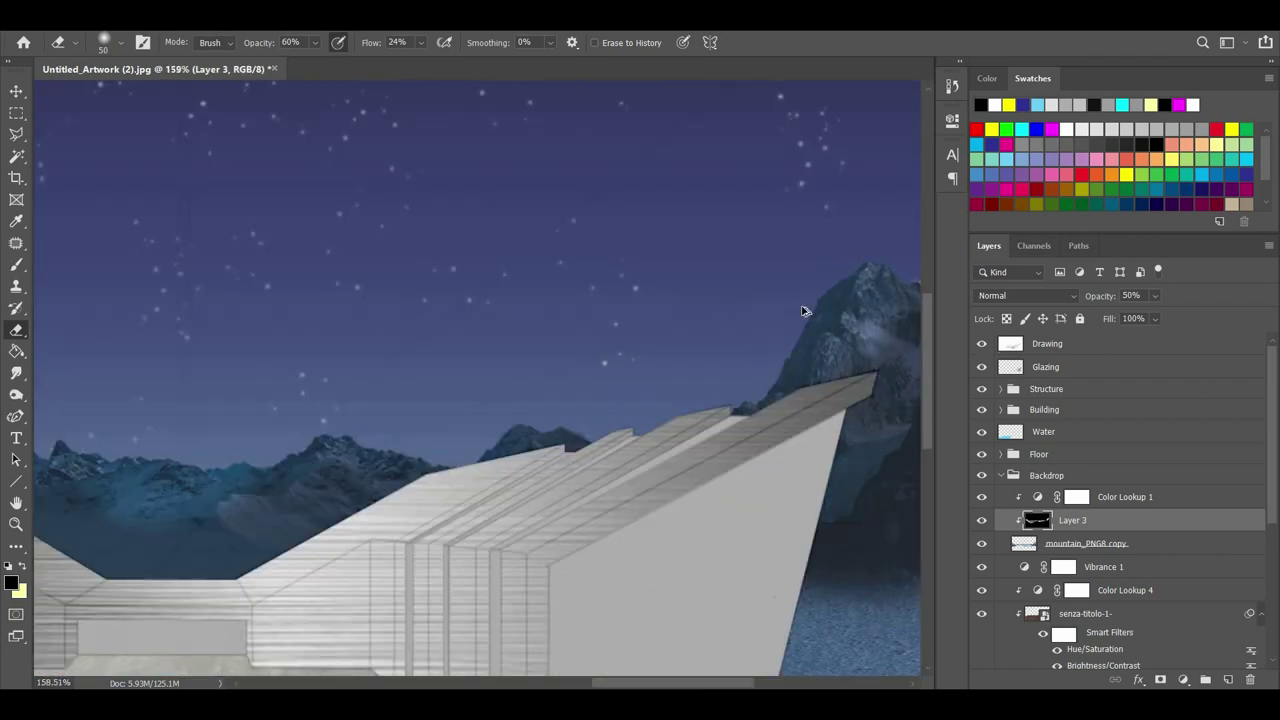
Touch up the shading on the large left mountain with the Eraser at 100% flow, then compare the view without the shading layer.
{"action": "scroll", "coordinate": [808, 286], "scroll_direction": "down", "scroll_amount": 4}
{"action": "scroll", "coordinate": [163, 322], "scroll_direction": "up", "scroll_amount": 6}
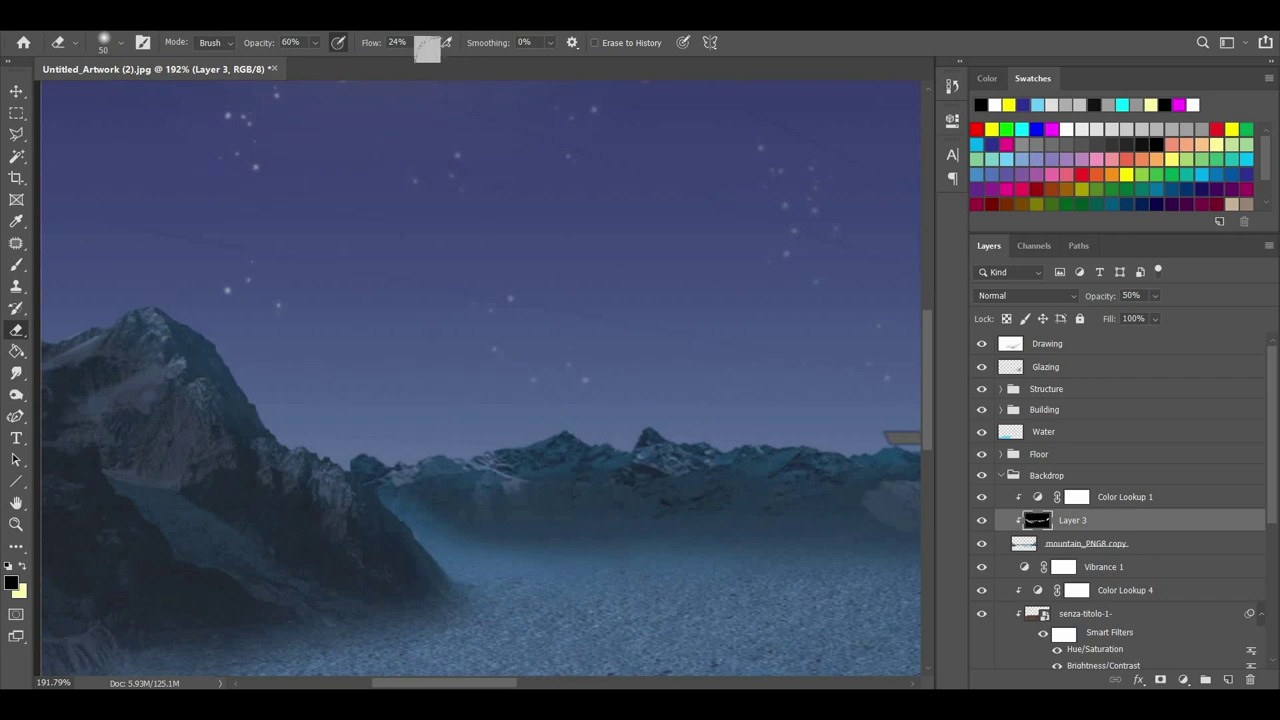
{"action": "key", "text": "shift+0"}
{"action": "left_click", "coordinate": [72, 318]}
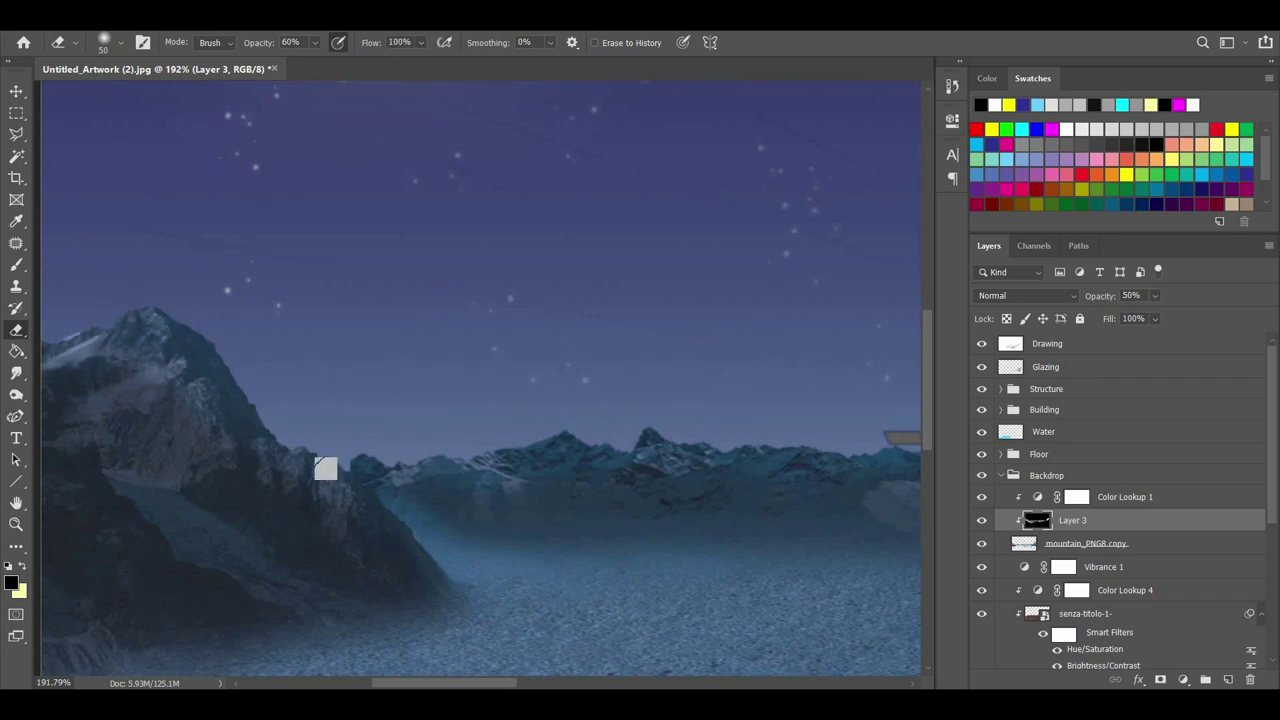
{"action": "scroll", "coordinate": [400, 449], "scroll_direction": "down", "scroll_amount": 5}
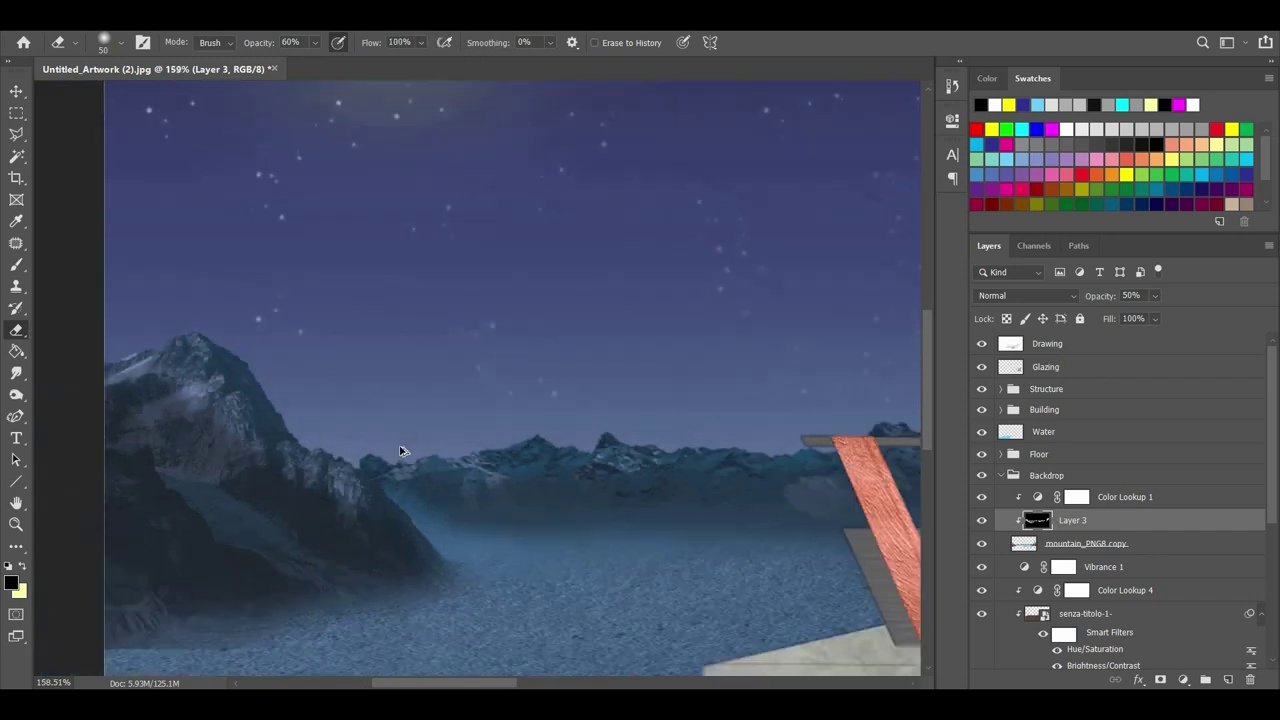
{"action": "left_click", "coordinate": [982, 521]}
{"action": "left_click", "coordinate": [982, 521]}
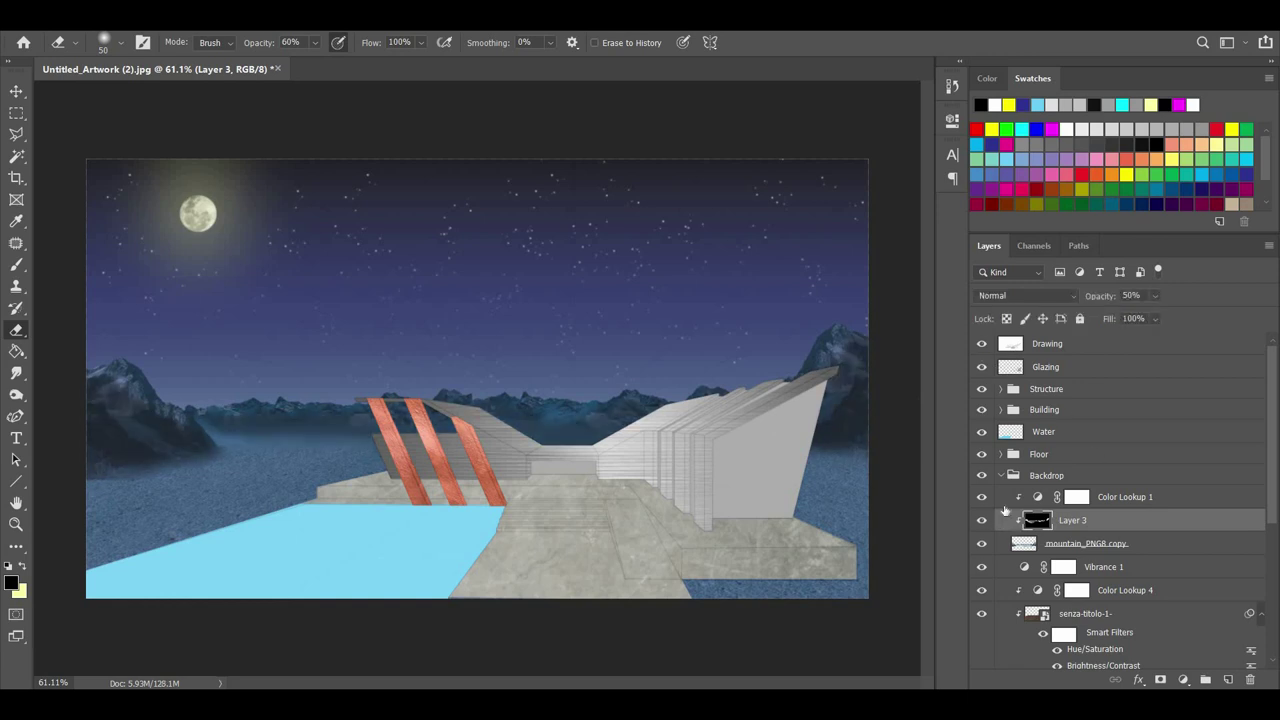
Darken the sand ground with a new black-filled layer clipped above its texture and set to 33% opacity.
{"action": "scroll", "coordinate": [1065, 630], "scroll_direction": "down", "scroll_amount": 1}
{"action": "left_click", "coordinate": [1083, 594]}
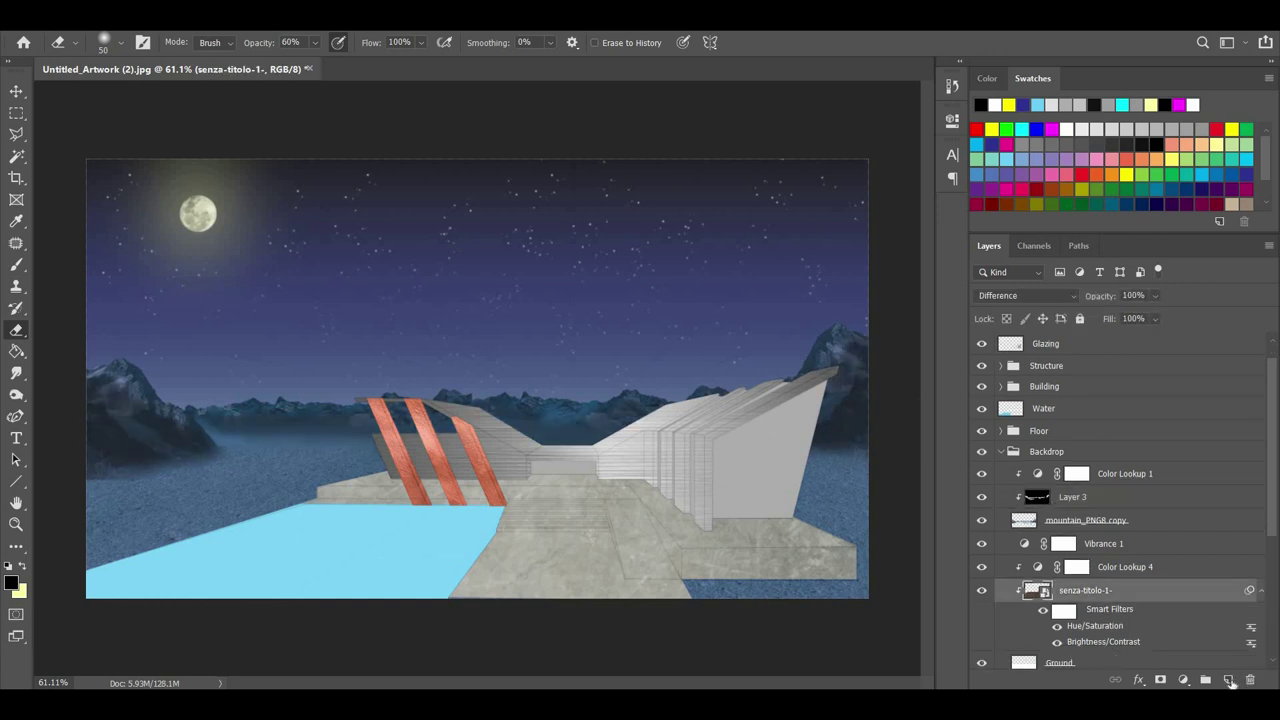
{"action": "key", "text": "ctrl+shift+alt+n"}
{"action": "left_click", "coordinate": [20, 351]}
{"action": "left_click", "coordinate": [440, 360]}
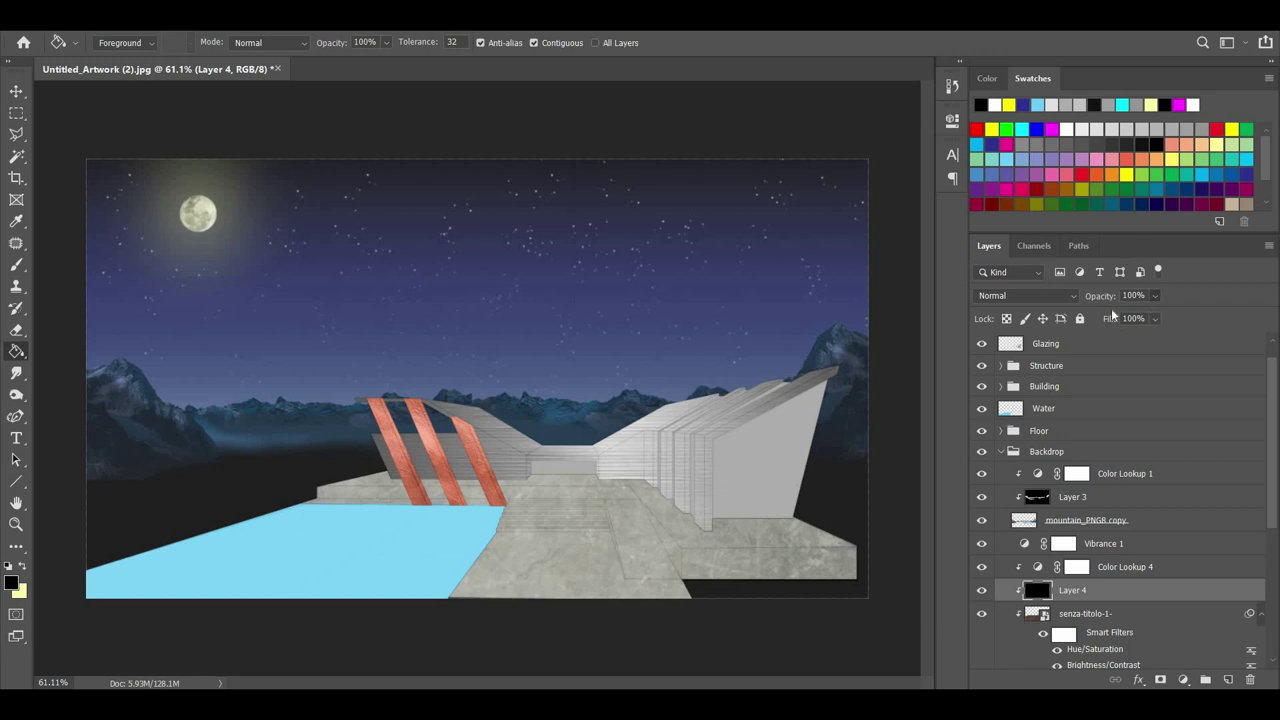
{"action": "left_click_drag", "start_coordinate": [1154, 295], "coordinate": [1122, 318]}
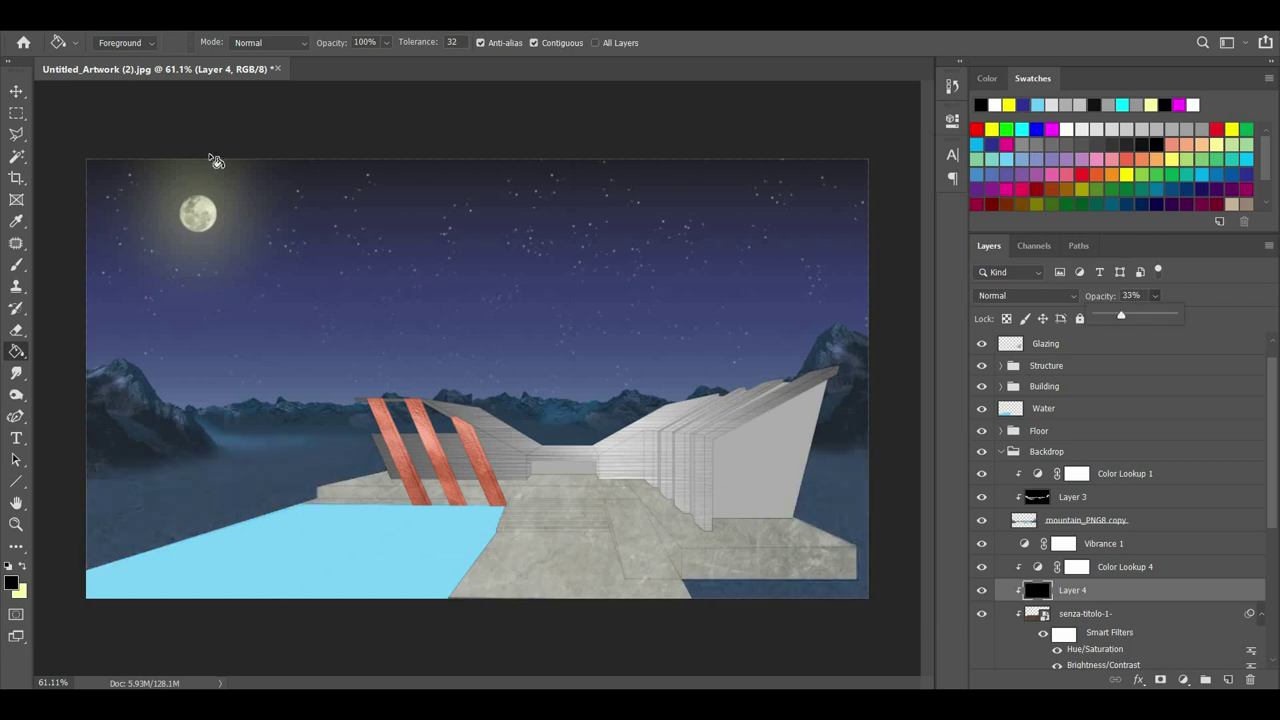
Place the coniferous-tree-png-1 image and move its layer above the Glazing layer.
{"action": "scroll", "coordinate": [1125, 500], "scroll_direction": "up", "scroll_amount": 1}
{"action": "left_click", "coordinate": [1125, 497]}
{"action": "left_click", "coordinate": [1228, 680]}
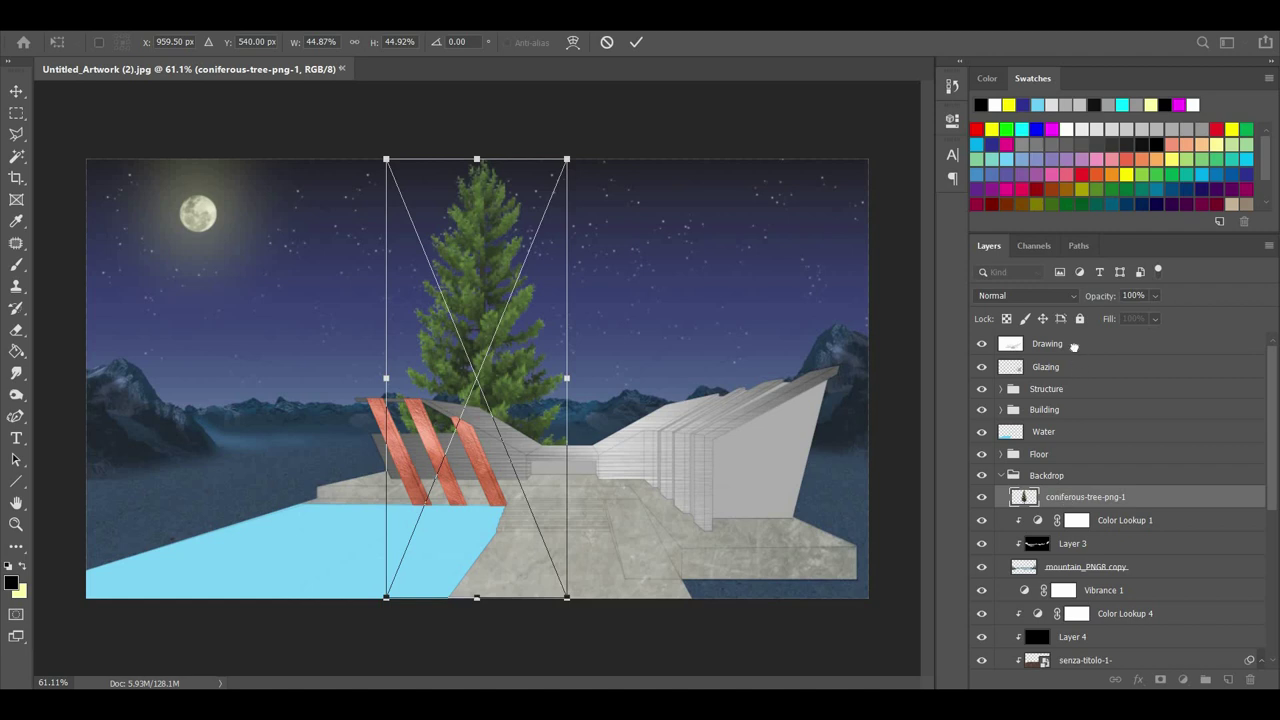
{"action": "left_click_drag", "start_coordinate": [1074, 346], "coordinate": [1074, 356]}
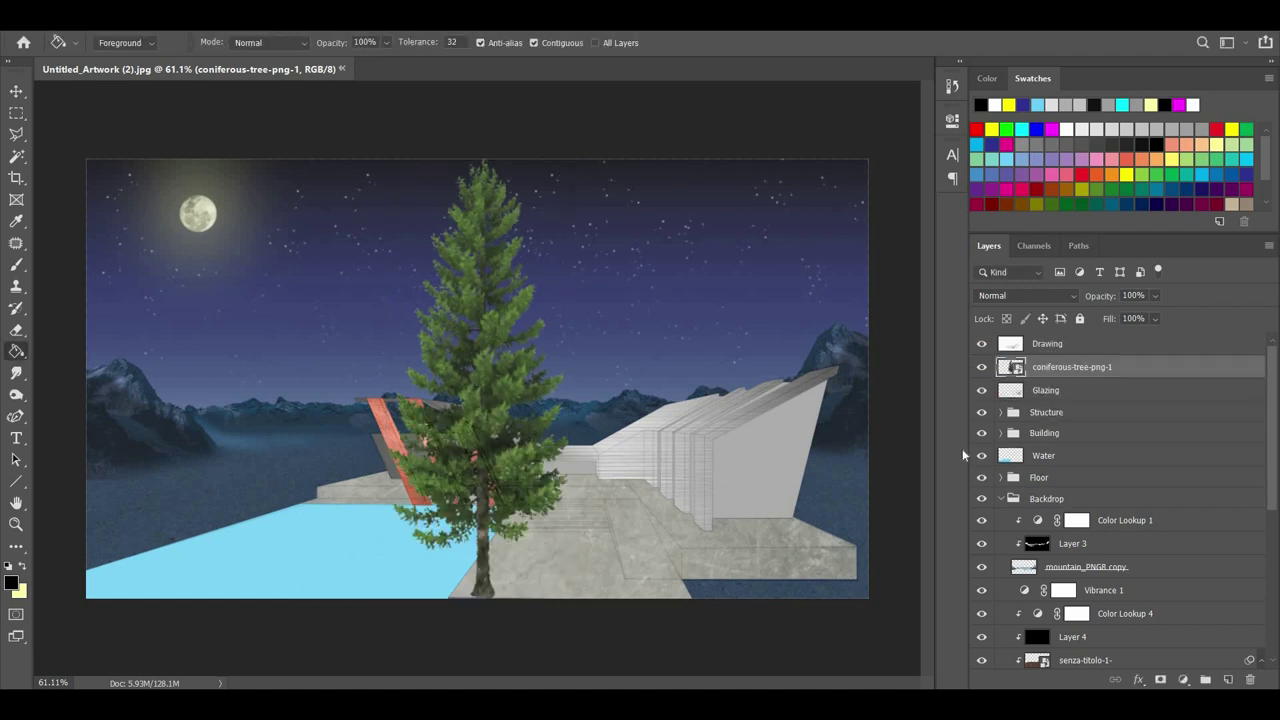
Create a layer group named Foreground above the tree layer, directly below the Drawing layer.
{"action": "left_click", "coordinate": [1036, 396]}
{"action": "left_click", "coordinate": [1228, 681]}
{"action": "key", "text": "ctrl+z"}
{"action": "left_click", "coordinate": [1206, 680]}
{"action": "left_click_drag", "start_coordinate": [1046, 388], "coordinate": [1041, 358]}
{"action": "double_click", "coordinate": [1044, 365]}
{"action": "type", "text": "For"}
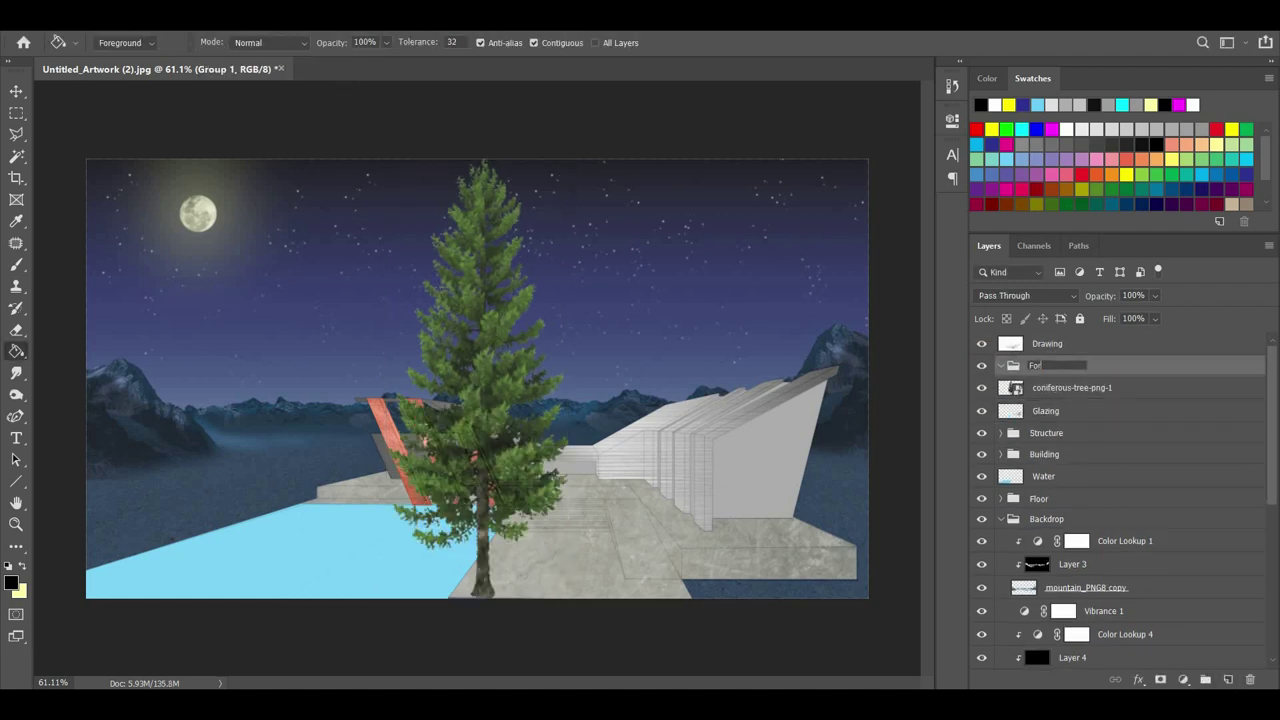
{"action": "type", "text": "egroundv"}
Put a Color Lookup adjustment with the NightFromDay.CUBE LUT over the tree and clip it to the tree layer.
{"action": "left_click_drag", "start_coordinate": [363, 368], "coordinate": [175, 421]}
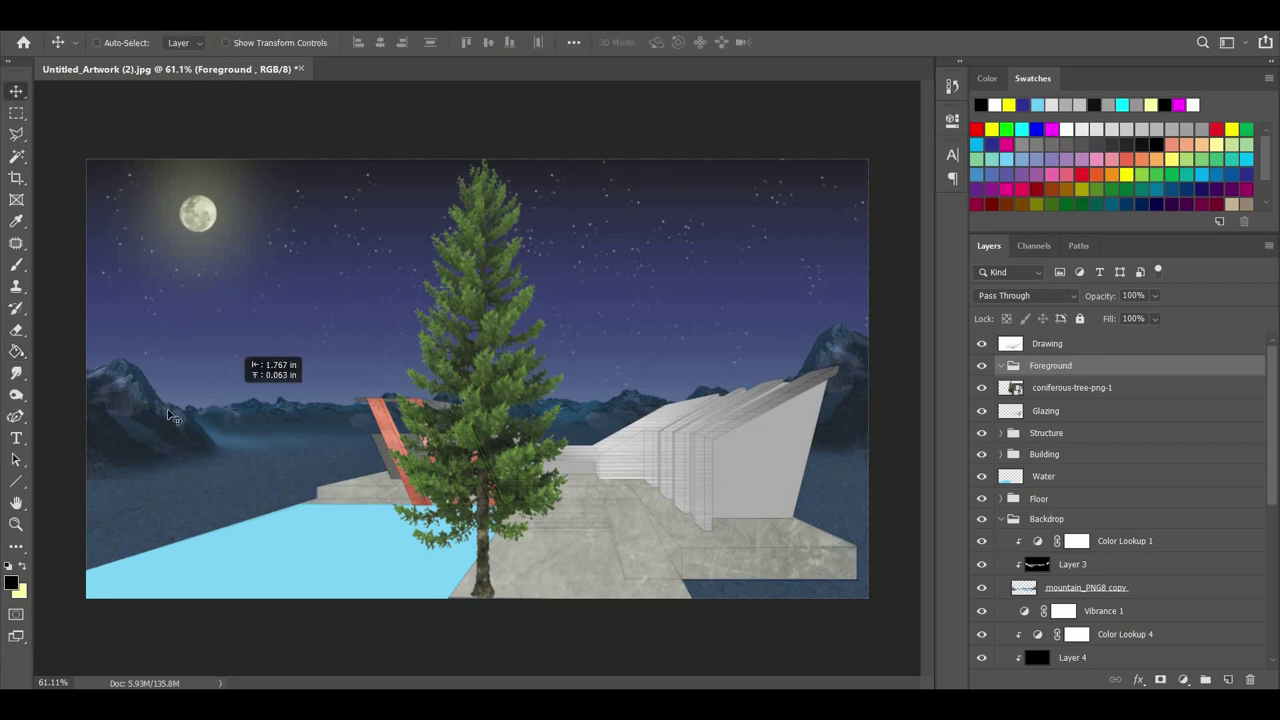
{"action": "left_click_drag", "start_coordinate": [1066, 365], "coordinate": [1066, 366]}
{"action": "left_click", "coordinate": [1183, 680]}
{"action": "left_click", "coordinate": [1190, 586]}
{"action": "left_click", "coordinate": [860, 170]}
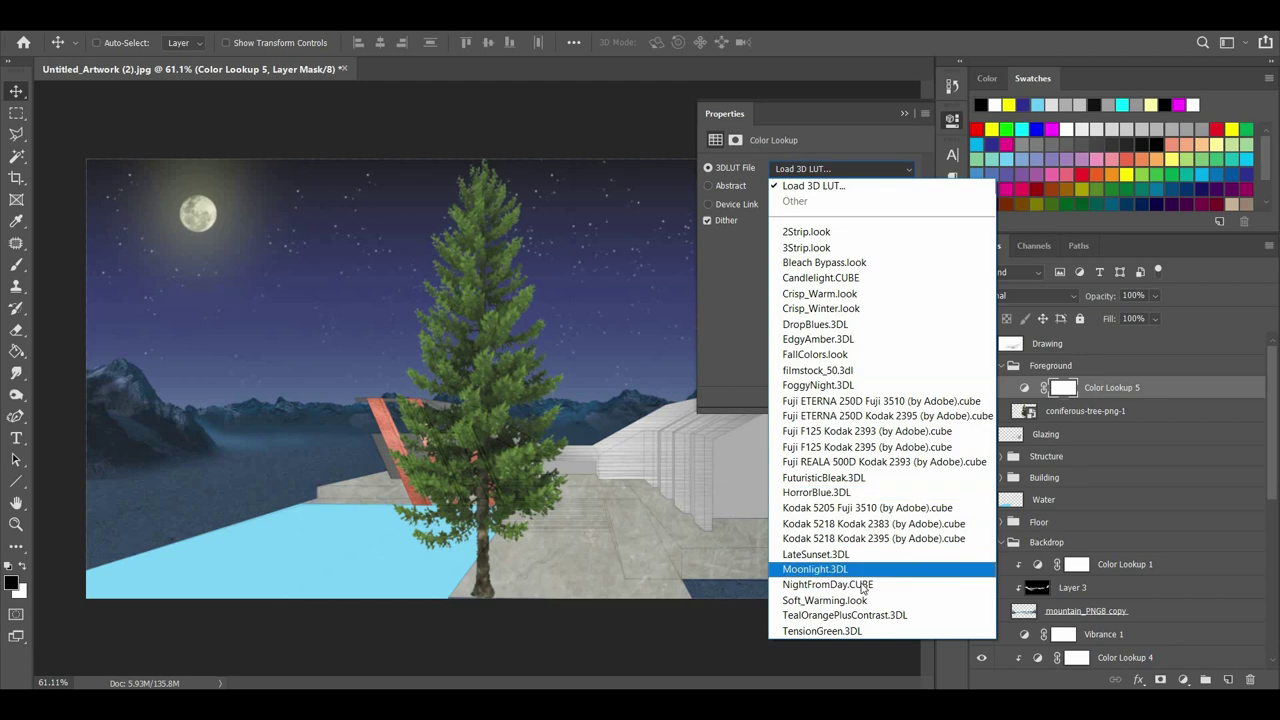
{"action": "left_click", "coordinate": [862, 588]}
{"action": "right_click", "coordinate": [1123, 392]}
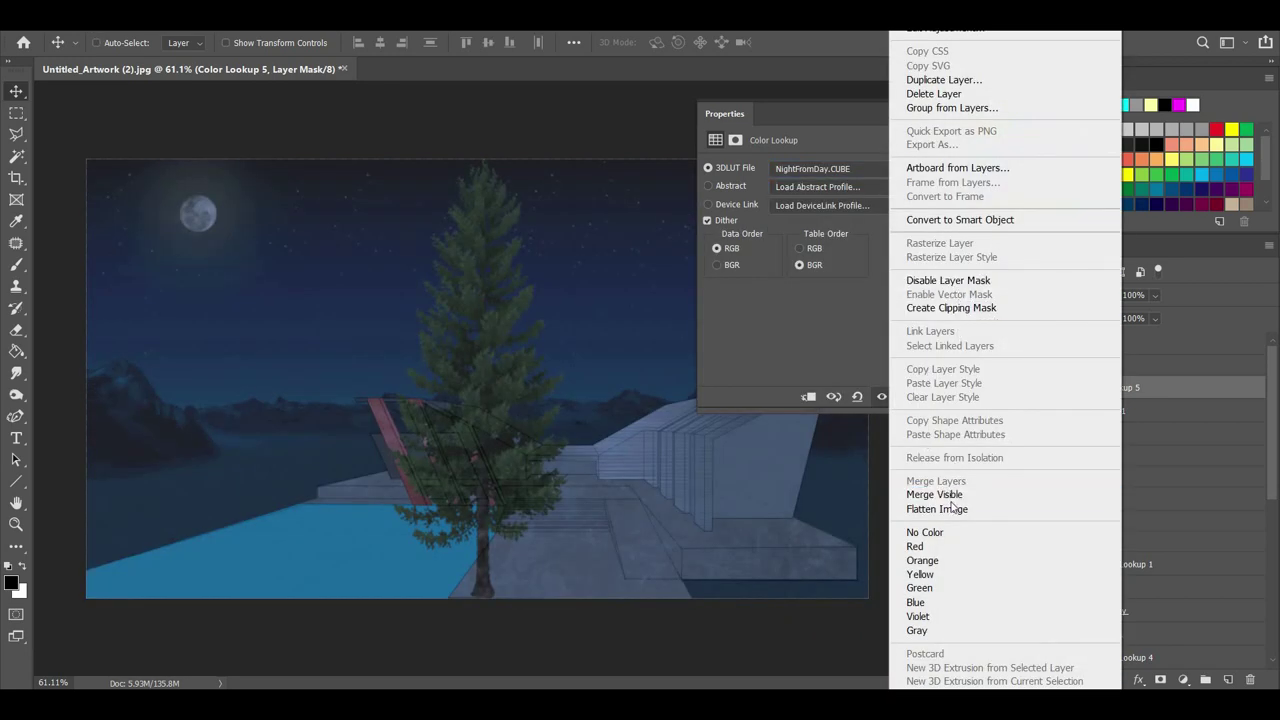
{"action": "left_click", "coordinate": [951, 307]}
Scale the tree down to 0.23 by 0.557 in and place it on the sand left of the pool.
{"action": "left_click", "coordinate": [1074, 413]}
{"action": "left_click_drag", "start_coordinate": [646, 398], "coordinate": [357, 306]}
{"action": "key", "text": "ctrl+t"}
{"action": "left_click_drag", "start_coordinate": [210, 276], "coordinate": [271, 404]}
{"action": "left_click_drag", "start_coordinate": [343, 194], "coordinate": [195, 546]}
{"action": "left_click_drag", "start_coordinate": [182, 576], "coordinate": [206, 445]}
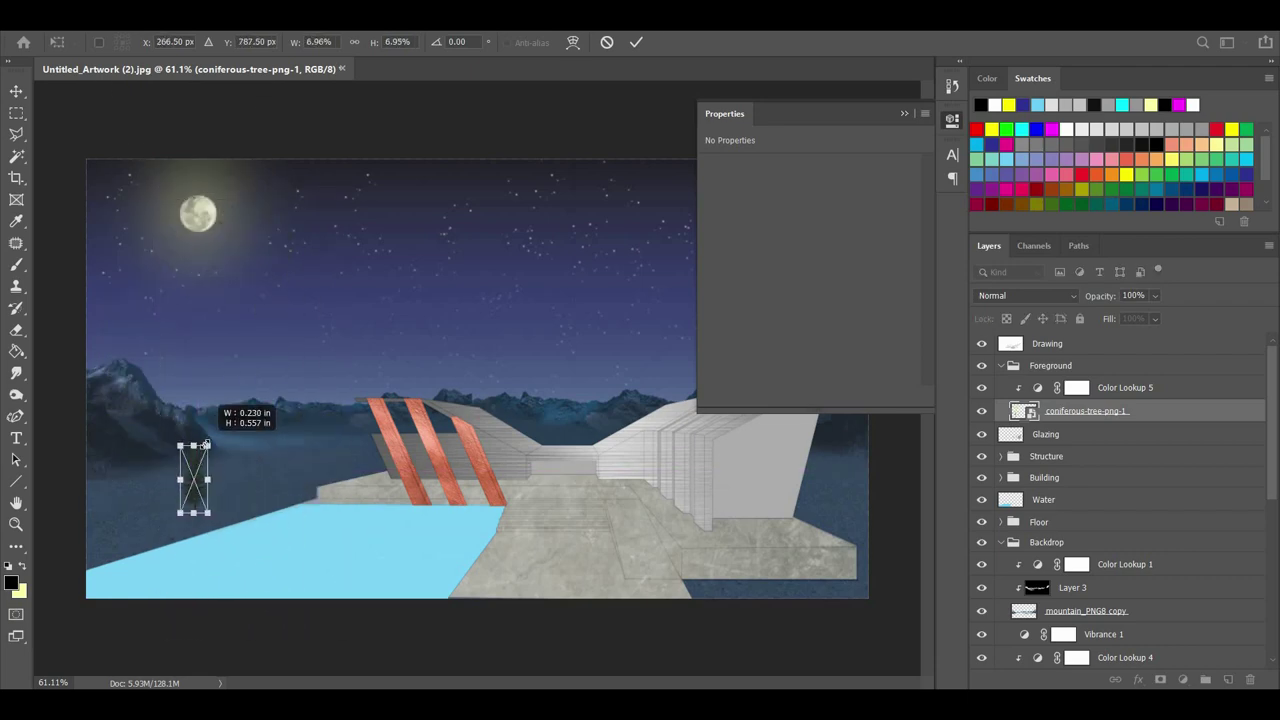
{"action": "key", "text": "Return"}
Shade the tree with a new clipped layer filled with black at 50% opacity.
{"action": "scroll", "coordinate": [164, 503], "scroll_direction": "up", "scroll_amount": 7}
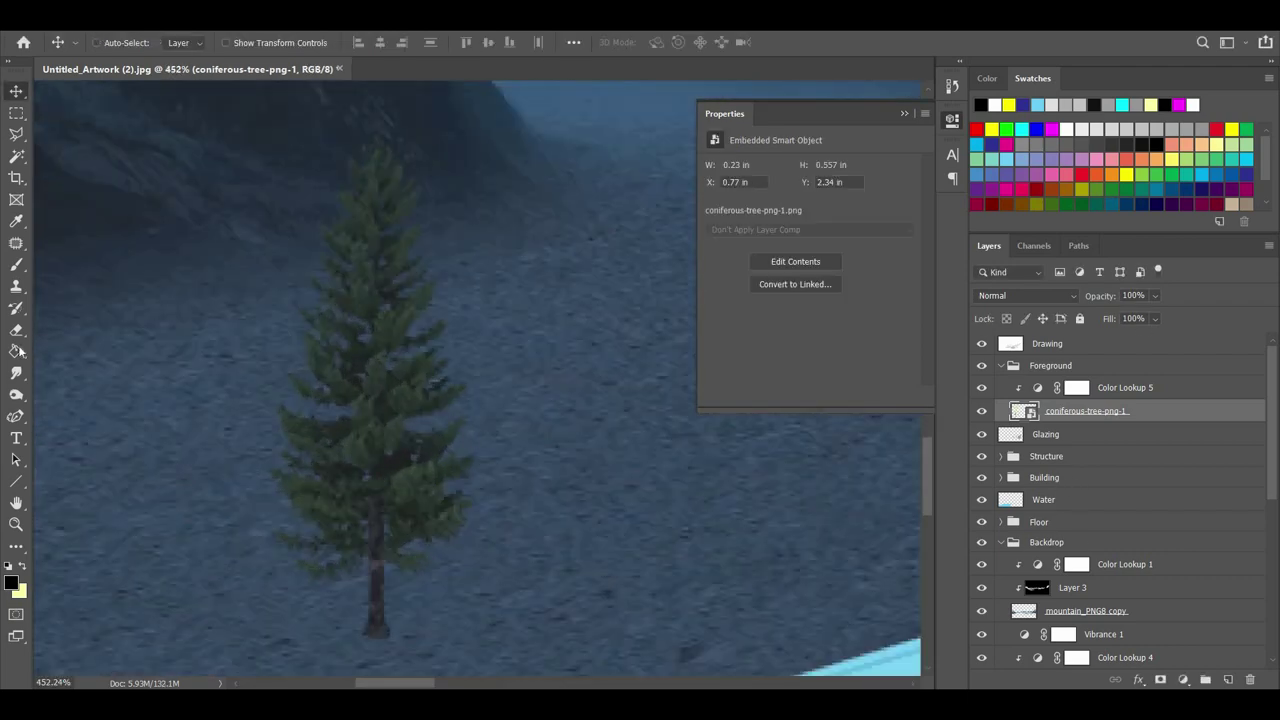
{"action": "left_click", "coordinate": [18, 351]}
{"action": "left_click", "coordinate": [1228, 680]}
{"action": "left_click", "coordinate": [404, 450]}
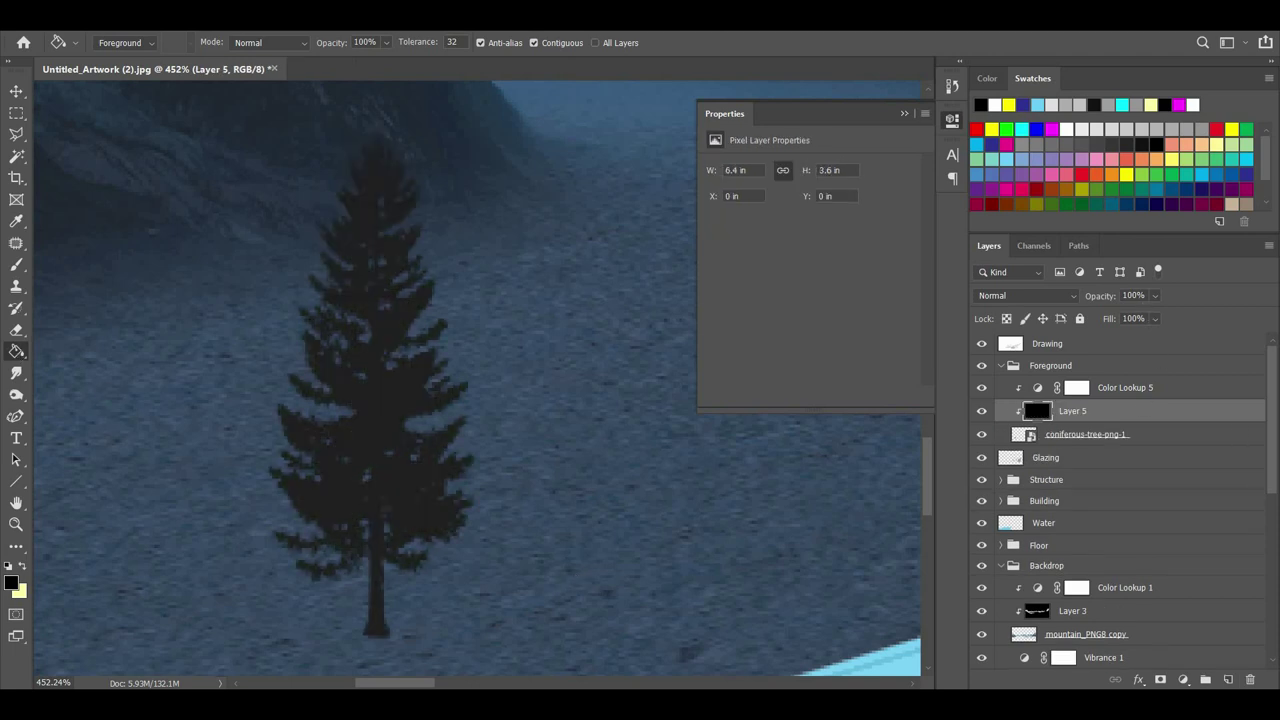
{"action": "type", "text": "50"}
{"action": "key", "text": "Return"}
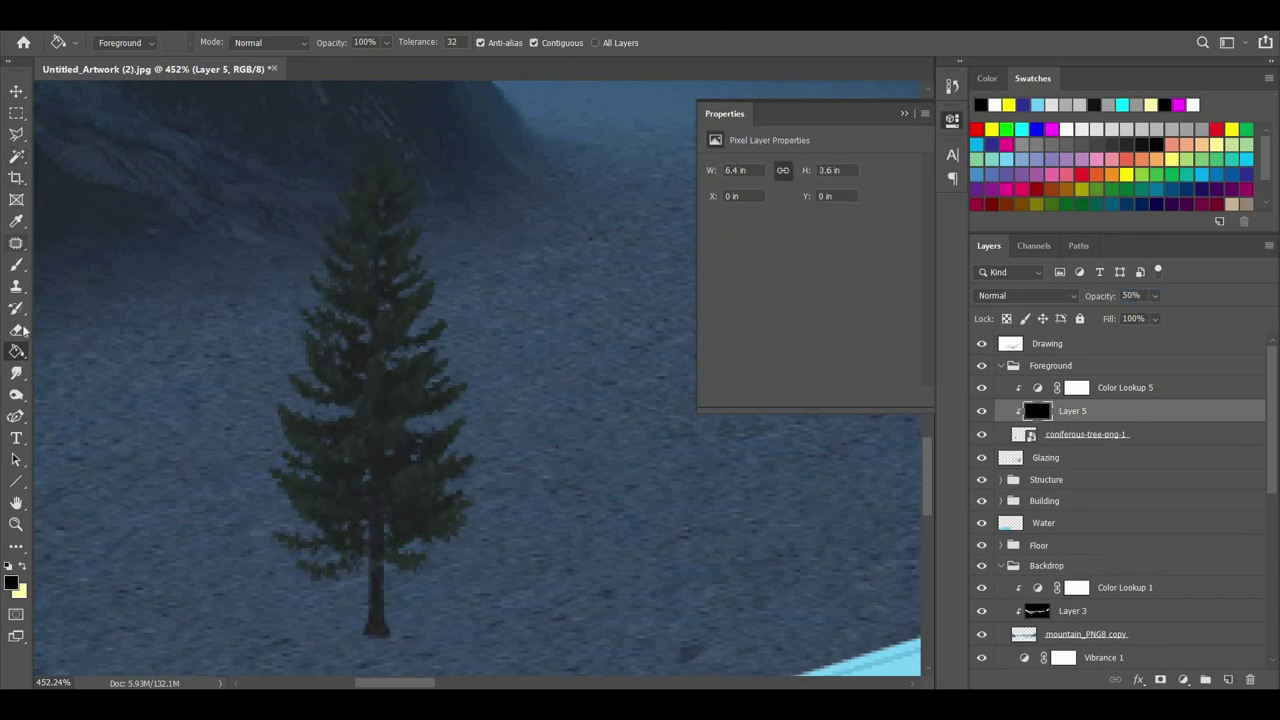
Erase parts of the black shading on the tree with the Eraser at 60% opacity for moonlit highlights.
{"action": "left_click", "coordinate": [18, 330]}
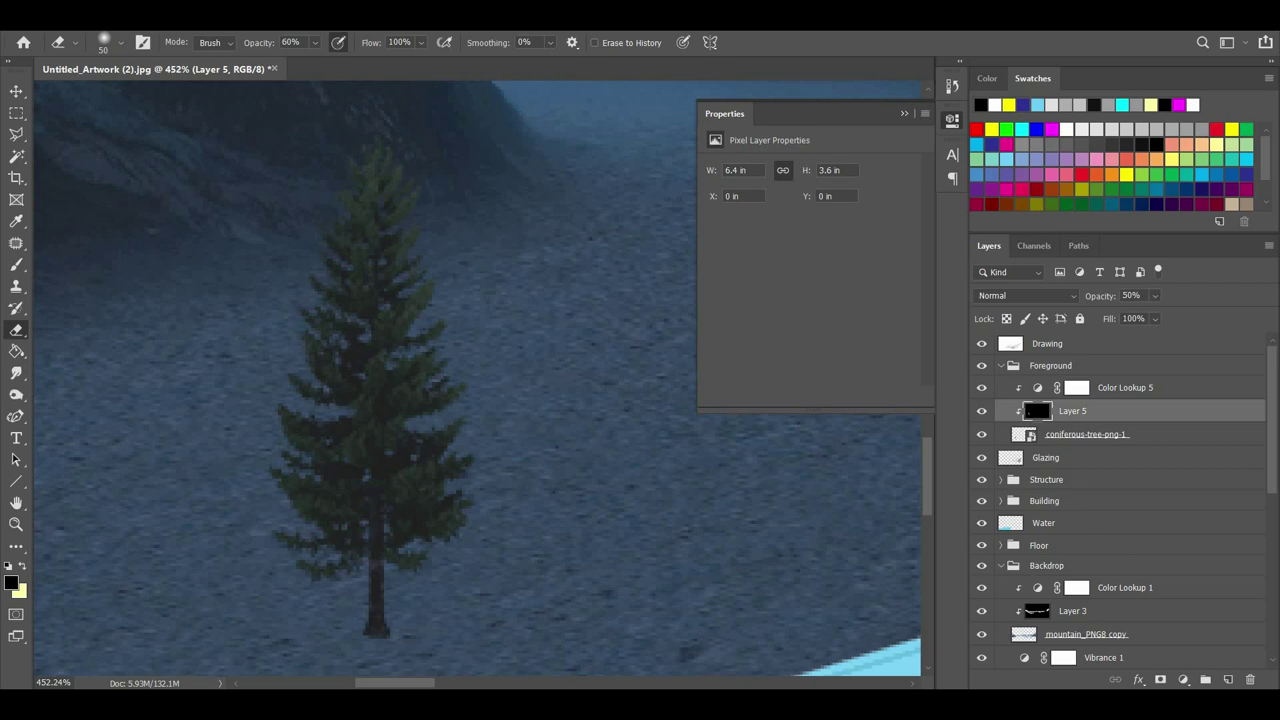
{"action": "scroll", "coordinate": [366, 384], "scroll_direction": "down", "scroll_amount": 5}
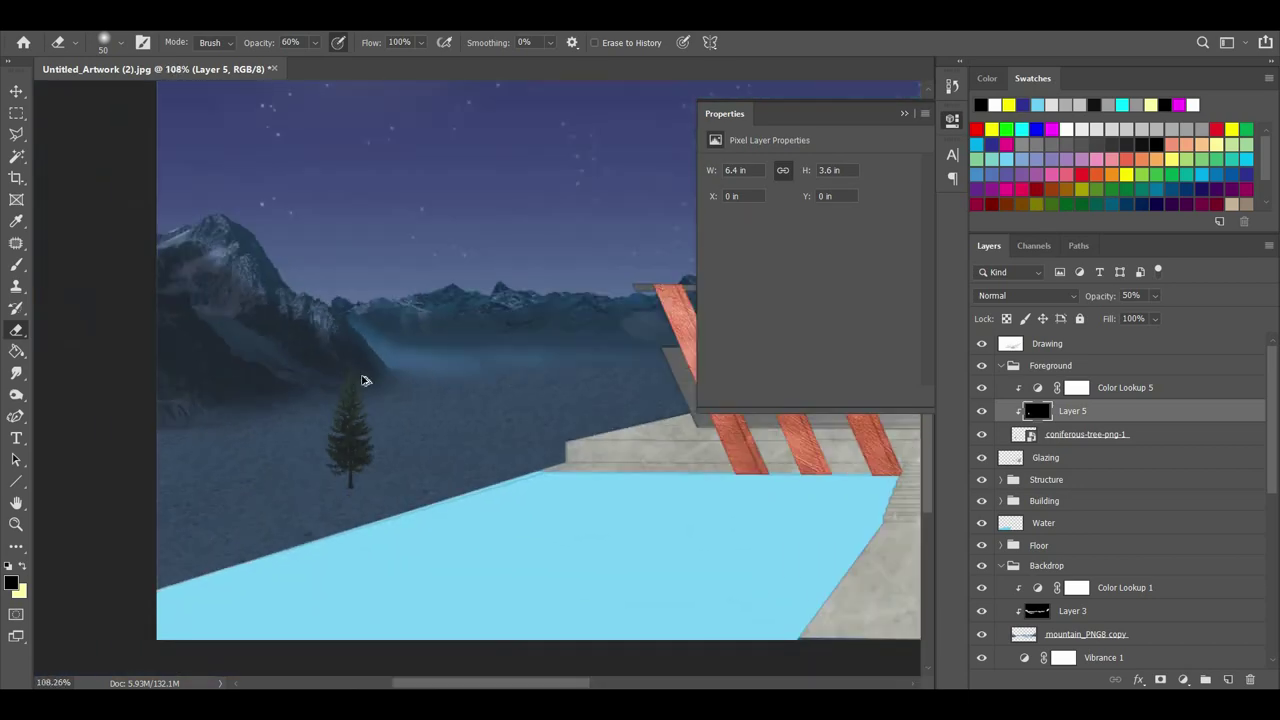
{"action": "scroll", "coordinate": [366, 382], "scroll_direction": "up", "scroll_amount": 3}
{"action": "scroll", "coordinate": [370, 388], "scroll_direction": "down", "scroll_amount": 2}
{"action": "key", "text": "v"}
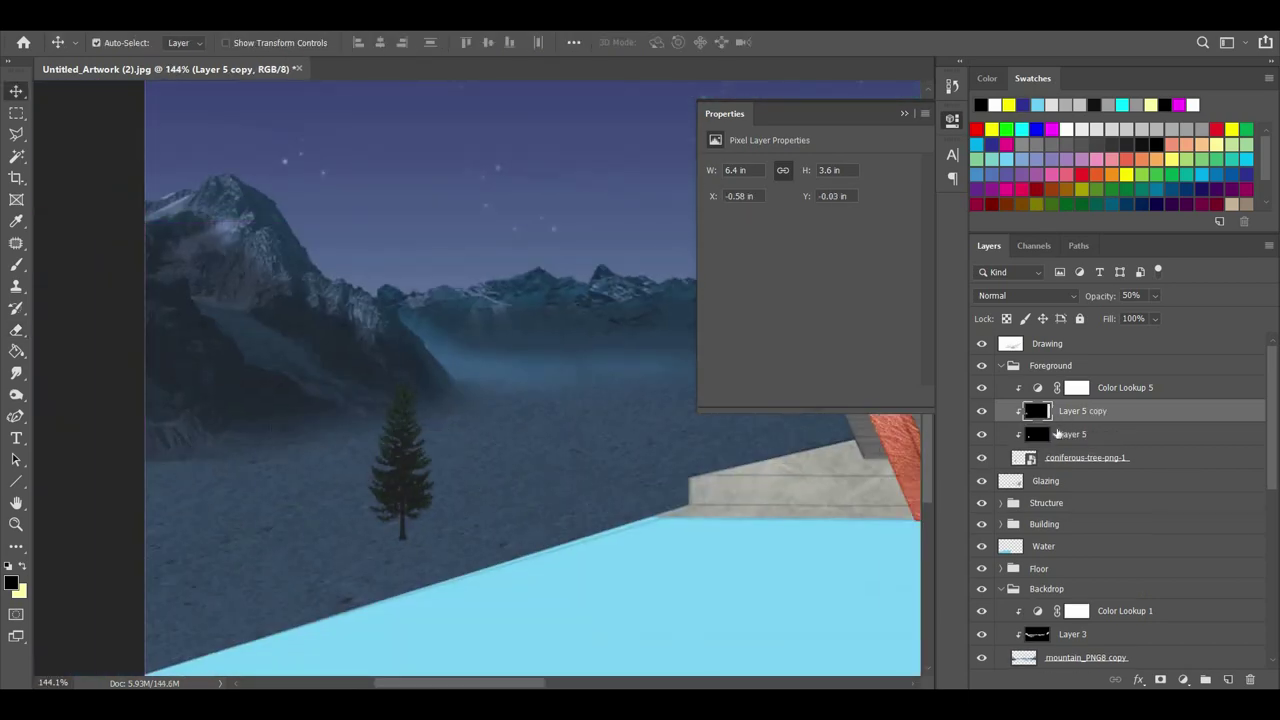
{"action": "left_click", "coordinate": [1085, 434], "text": "shift"}
{"action": "right_click", "coordinate": [1078, 434]}
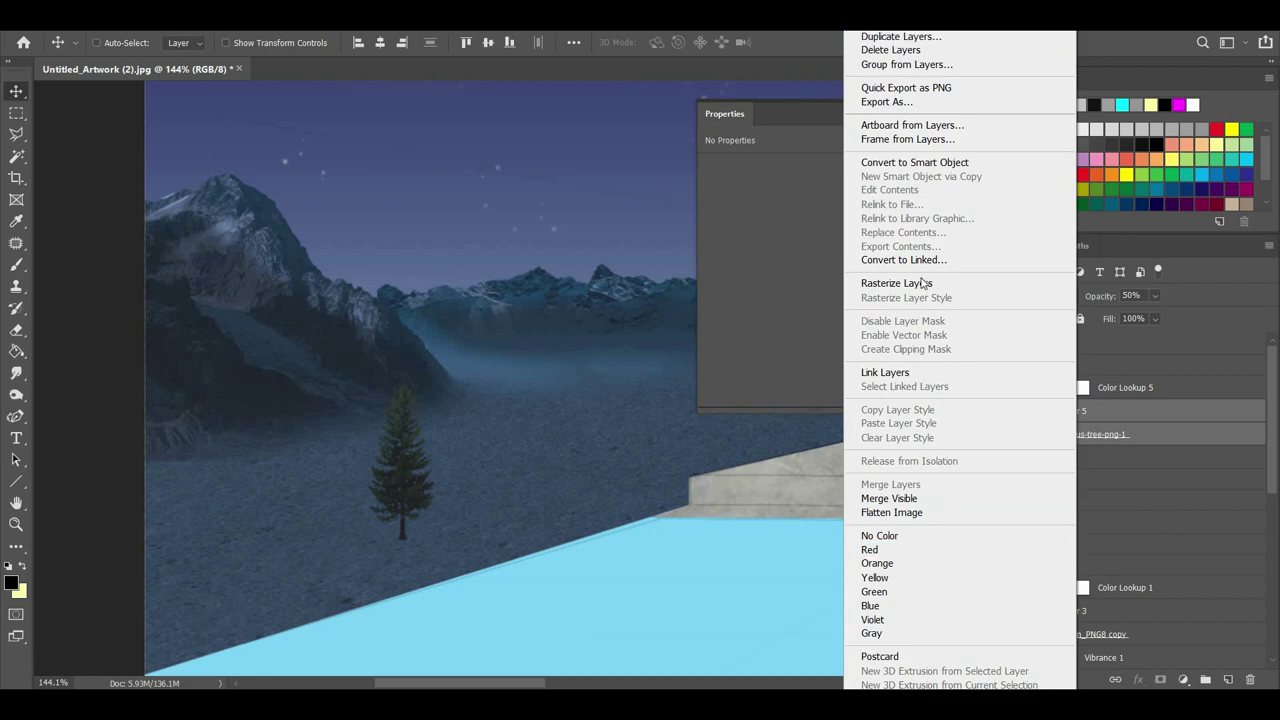
{"action": "left_click", "coordinate": [1084, 447]}
{"action": "right_click", "coordinate": [1092, 440]}
{"action": "left_click", "coordinate": [930, 283]}
{"action": "right_click", "coordinate": [1089, 434]}
{"action": "left_click", "coordinate": [1121, 389]}
{"action": "left_click", "coordinate": [1112, 436], "text": "shift"}
{"action": "right_click", "coordinate": [1111, 437]}
{"action": "left_click", "coordinate": [1180, 445]}
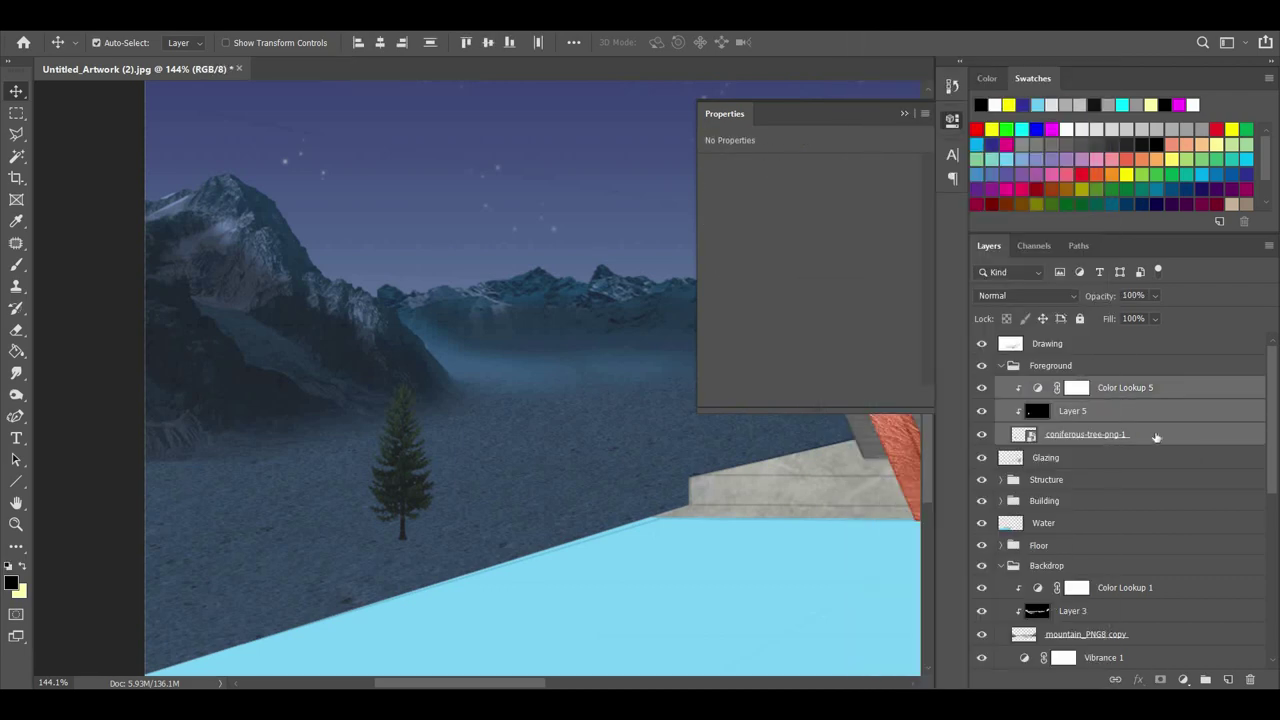
Rasterize the tree and merge it with its black shading and Color Lookup adjustment into one layer.
{"action": "left_click", "coordinate": [1103, 412]}
{"action": "left_click", "coordinate": [1112, 390]}
{"action": "left_click", "coordinate": [1105, 411]}
{"action": "left_click", "coordinate": [1155, 297]}
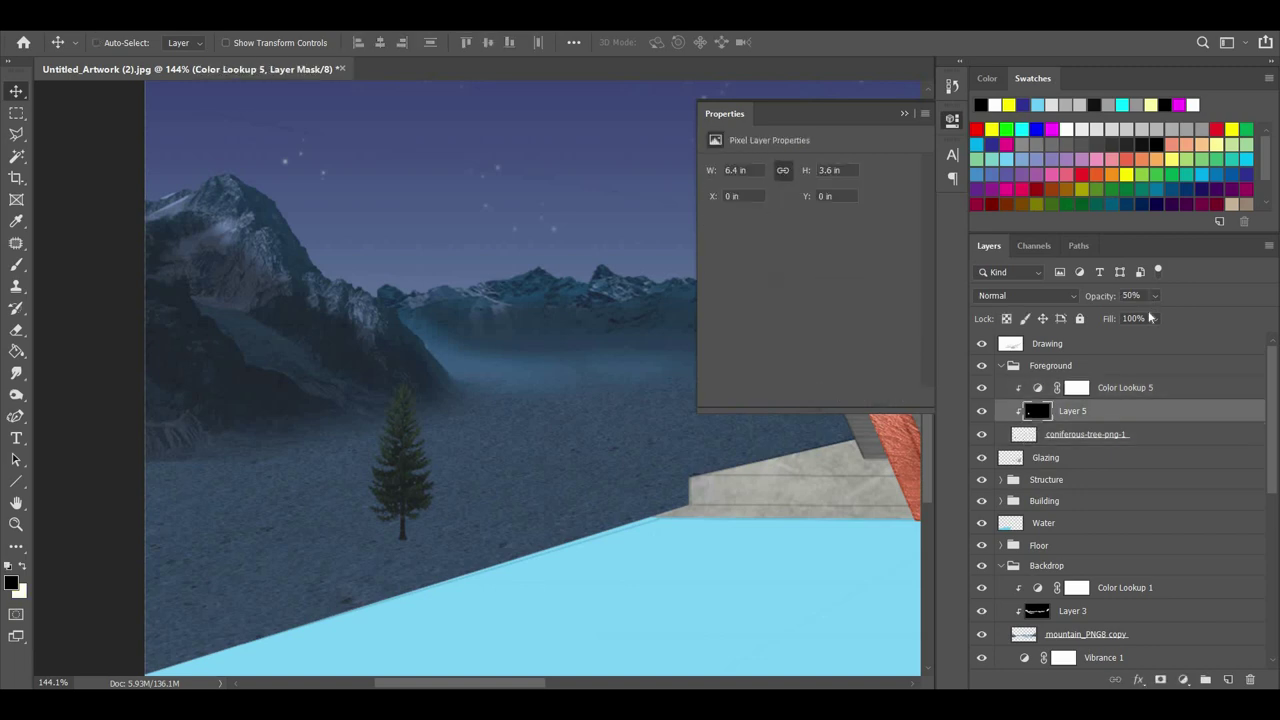
{"action": "left_click", "coordinate": [1076, 437]}
{"action": "left_click", "coordinate": [1098, 389]}
{"action": "right_click", "coordinate": [1092, 436]}
{"action": "left_click", "coordinate": [1172, 444]}
{"action": "left_click", "coordinate": [1123, 386], "text": "shift"}
{"action": "right_click", "coordinate": [1140, 391]}
{"action": "left_click", "coordinate": [1005, 484]}
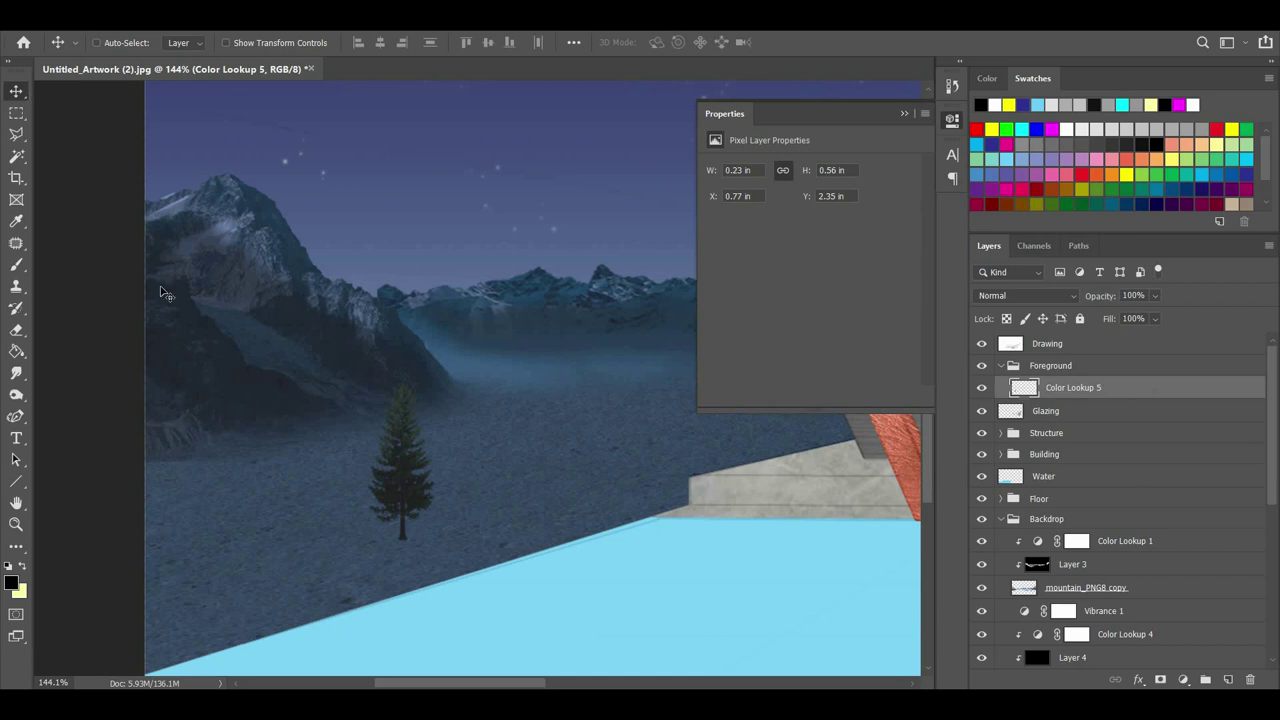
Duplicate the tree into a small cluster beside the pool, enlarging a copy to 0.26 by 0.64 in for its left side.
{"action": "left_click_drag", "start_coordinate": [402, 454], "coordinate": [436, 468]}
{"action": "left_click_drag", "start_coordinate": [436, 470], "coordinate": [482, 472]}
{"action": "left_click_drag", "start_coordinate": [480, 473], "coordinate": [444, 479]}
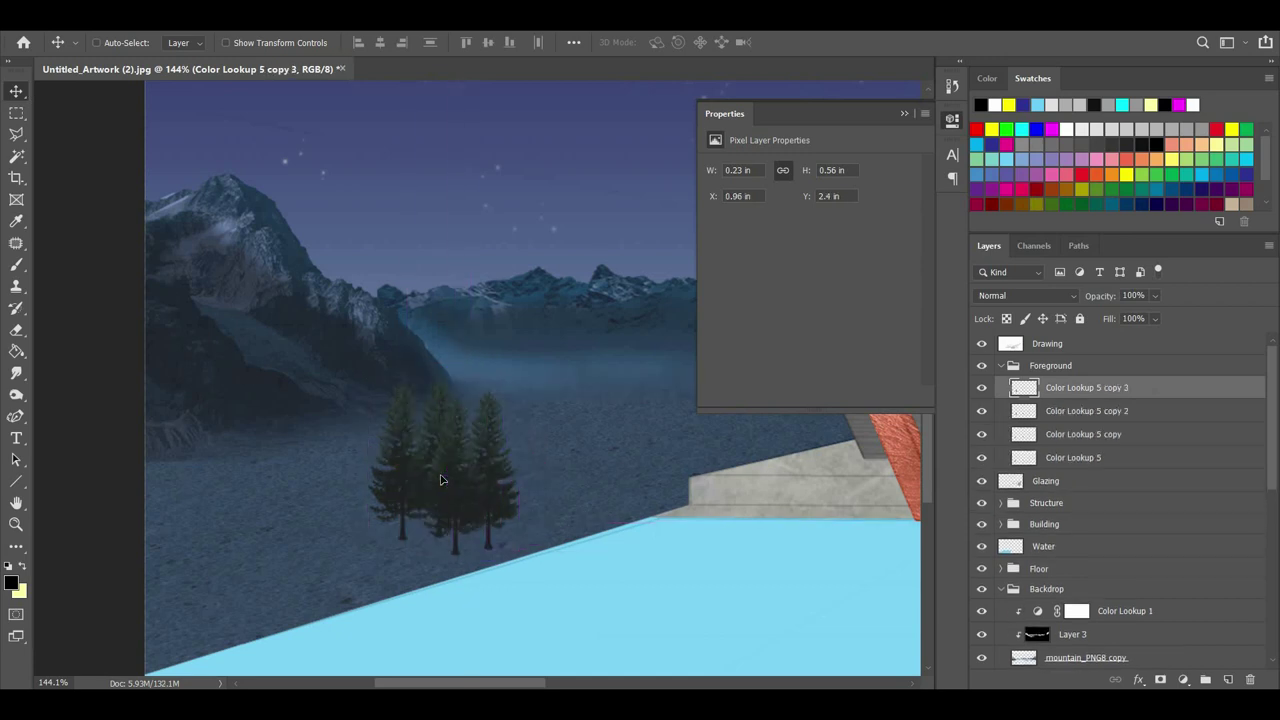
{"action": "key", "text": "ctrl+t"}
{"action": "left_click_drag", "start_coordinate": [488, 395], "coordinate": [496, 374]}
{"action": "left_click_drag", "start_coordinate": [473, 465], "coordinate": [328, 509]}
{"action": "key", "text": "Return"}
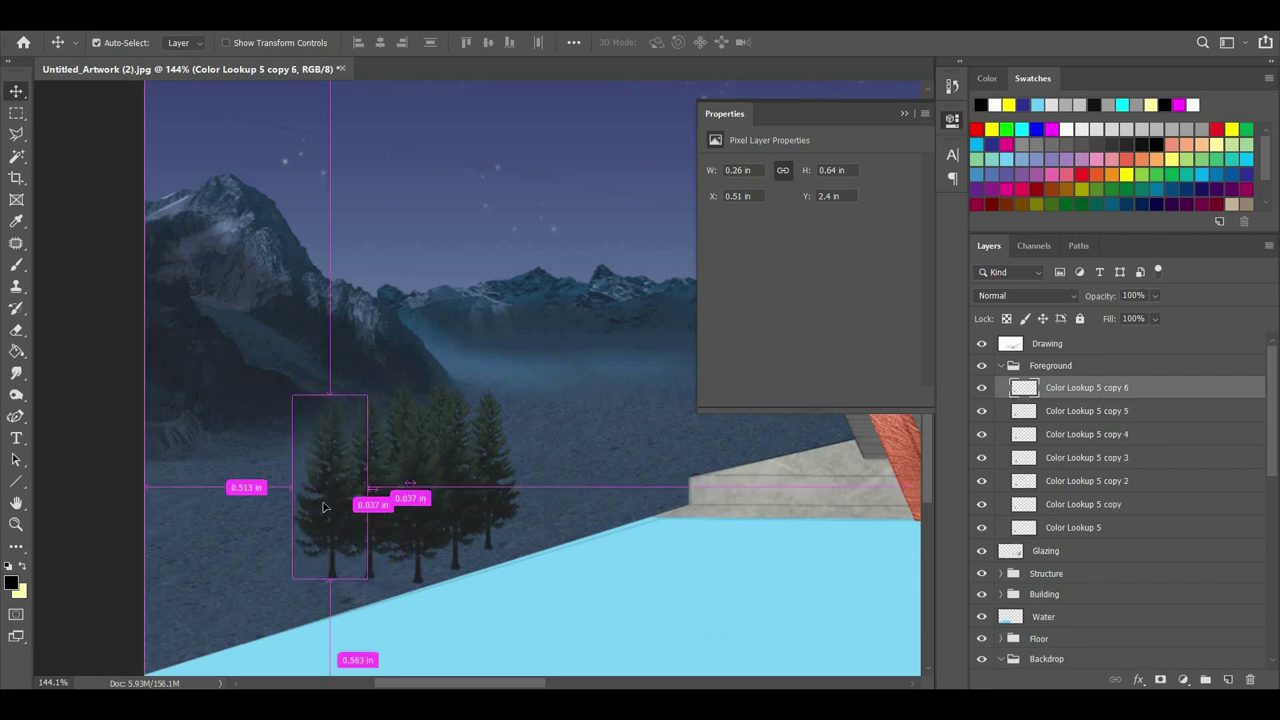
Enlarge the leftmost tree copy to 0.28 by 0.68 in and place it close to the pool's edge.
{"action": "key", "text": "ctrl+t"}
{"action": "left_click_drag", "start_coordinate": [249, 380], "coordinate": [247, 398]}
{"action": "left_click_drag", "start_coordinate": [297, 480], "coordinate": [308, 507]}
{"action": "key", "text": "Return"}
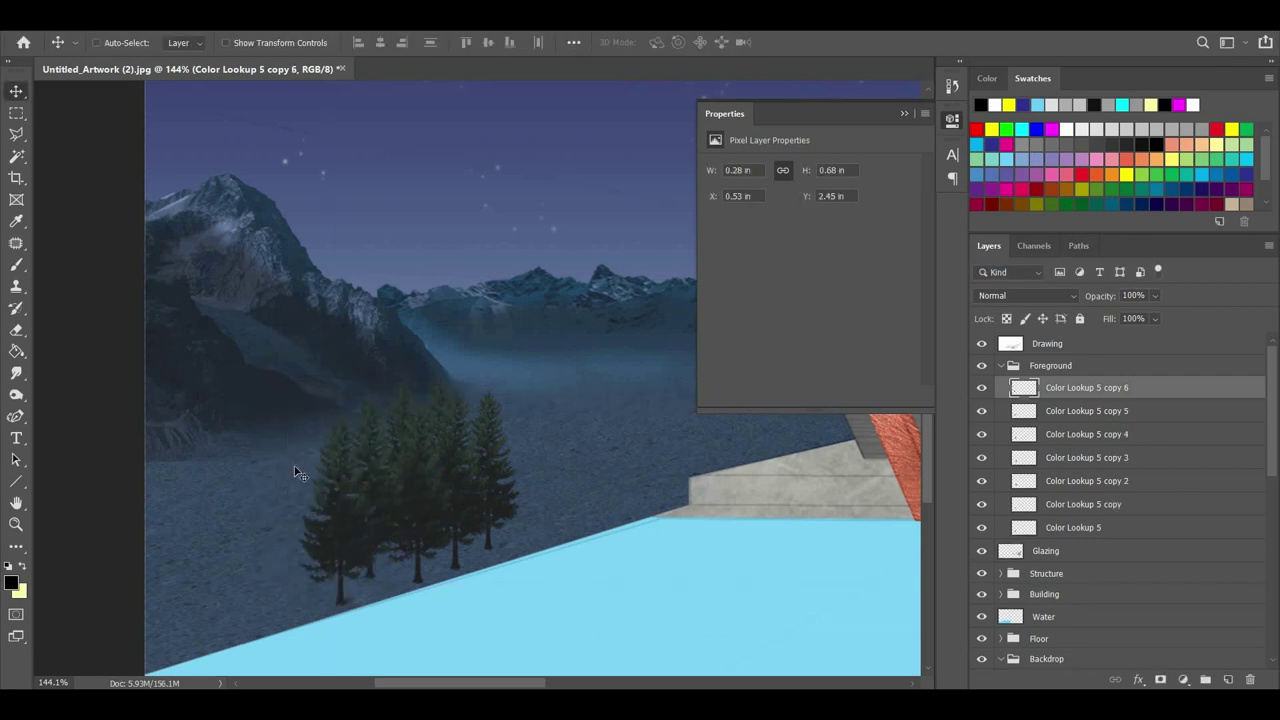
Extend the tree row with more copies toward the image's left edge and enlarge the last one.
{"action": "left_click_drag", "start_coordinate": [318, 518], "coordinate": [256, 542], "text": "alt"}
{"action": "left_click_drag", "start_coordinate": [253, 540], "coordinate": [215, 549], "text": "alt"}
{"action": "left_click_drag", "start_coordinate": [215, 549], "coordinate": [175, 552], "text": "alt"}
{"action": "key", "text": "ctrl+t"}
{"action": "left_click_drag", "start_coordinate": [244, 442], "coordinate": [273, 427]}
{"action": "left_click_drag", "start_coordinate": [208, 513], "coordinate": [213, 527]}
{"action": "left_click_drag", "start_coordinate": [257, 547], "coordinate": [159, 463]}
{"action": "key", "text": "Return"}
{"action": "scroll", "coordinate": [246, 532], "scroll_direction": "down", "scroll_amount": 12}
{"action": "scroll", "coordinate": [283, 470], "scroll_direction": "up", "scroll_amount": 10}
Move the newest tree layer beneath the other trees and duplicate it repeatedly to fill a dense back row.
{"action": "left_click_drag", "start_coordinate": [1089, 388], "coordinate": [1088, 654]}
{"action": "left_click", "coordinate": [97, 43]}
{"action": "left_click_drag", "start_coordinate": [128, 449], "coordinate": [176, 466], "text": "alt"}
{"action": "left_click_drag", "start_coordinate": [176, 466], "coordinate": [235, 481], "text": "alt"}
{"action": "left_click_drag", "start_coordinate": [235, 481], "coordinate": [218, 471], "text": "alt"}
{"action": "left_click_drag", "start_coordinate": [218, 471], "coordinate": [295, 459], "text": "alt"}
{"action": "mouse_move", "coordinate": [302, 474]}
{"action": "left_mouse_down", "text": "alt"}
{"action": "mouse_move", "coordinate": [293, 464]}
{"action": "mouse_move", "coordinate": [307, 482]}
{"action": "left_mouse_up", "text": "alt"}
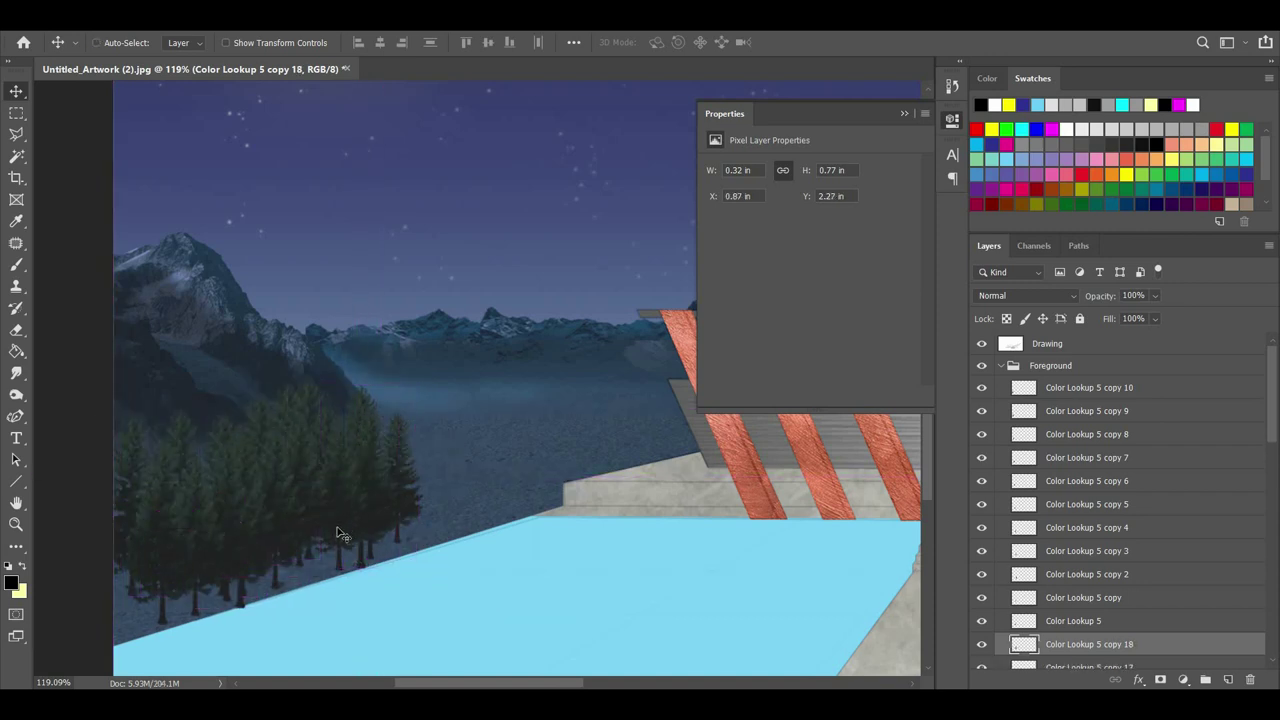
{"action": "left_click_drag", "start_coordinate": [262, 447], "coordinate": [158, 457], "text": "alt"}
{"action": "left_click_drag", "start_coordinate": [364, 474], "coordinate": [568, 477], "text": "alt"}
{"action": "scroll", "coordinate": [1096, 450], "scroll_direction": "down", "scroll_amount": 1}
{"action": "scroll", "coordinate": [1091, 425], "scroll_direction": "up", "scroll_amount": 1}
Merge all the individual tree layers into a single forest layer.
{"action": "left_click", "coordinate": [1090, 389]}
{"action": "scroll", "coordinate": [1084, 530], "scroll_direction": "down", "scroll_amount": 10}
{"action": "left_click", "coordinate": [1077, 546], "text": "shift"}
{"action": "right_click", "coordinate": [1076, 545]}
{"action": "left_click", "coordinate": [930, 481]}
Nudge the merged forest up and to the left, away from the pool's edge.
{"action": "key", "text": "Up"}
{"action": "key", "text": "Up"}
{"action": "key", "text": "Up"}
{"action": "key", "text": "Up"}
{"action": "key", "text": "Up"}
{"action": "key", "text": "Up"}
{"action": "key", "text": "Up"}
{"action": "key", "text": "Up"}
{"action": "key", "text": "Up"}
{"action": "key", "text": "Up"}
{"action": "key", "text": "Up"}
{"action": "key", "text": "Up"}
{"action": "key", "text": "Up"}
{"action": "key", "text": "Up"}
{"action": "key", "text": "Up"}
{"action": "key", "text": "Up"}
{"action": "key", "text": "Left"}
{"action": "key", "text": "Left"}
{"action": "key", "text": "Left"}
{"action": "key", "text": "Left"}
{"action": "key", "text": "Left"}
{"action": "key", "text": "Left"}
{"action": "key", "text": "Left"}
{"action": "key", "text": "Left"}
{"action": "key", "text": "Left"}
{"action": "key", "text": "Left"}
{"action": "key", "text": "Left"}
{"action": "key", "text": "Left"}
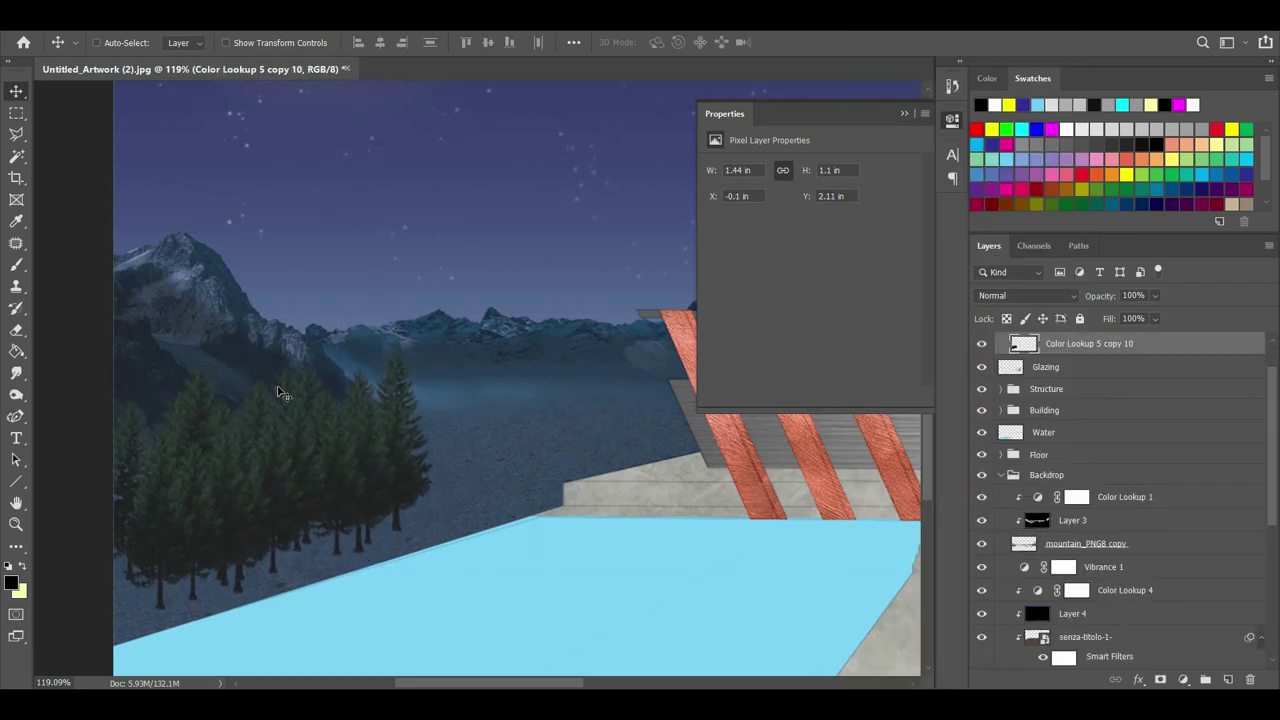
Duplicate the forest toward the copper columns, send the copy behind the original and scale it down to recede in perspective.
{"action": "left_click_drag", "start_coordinate": [303, 515], "coordinate": [557, 423], "text": "alt"}
{"action": "key", "text": "ctrl+["}
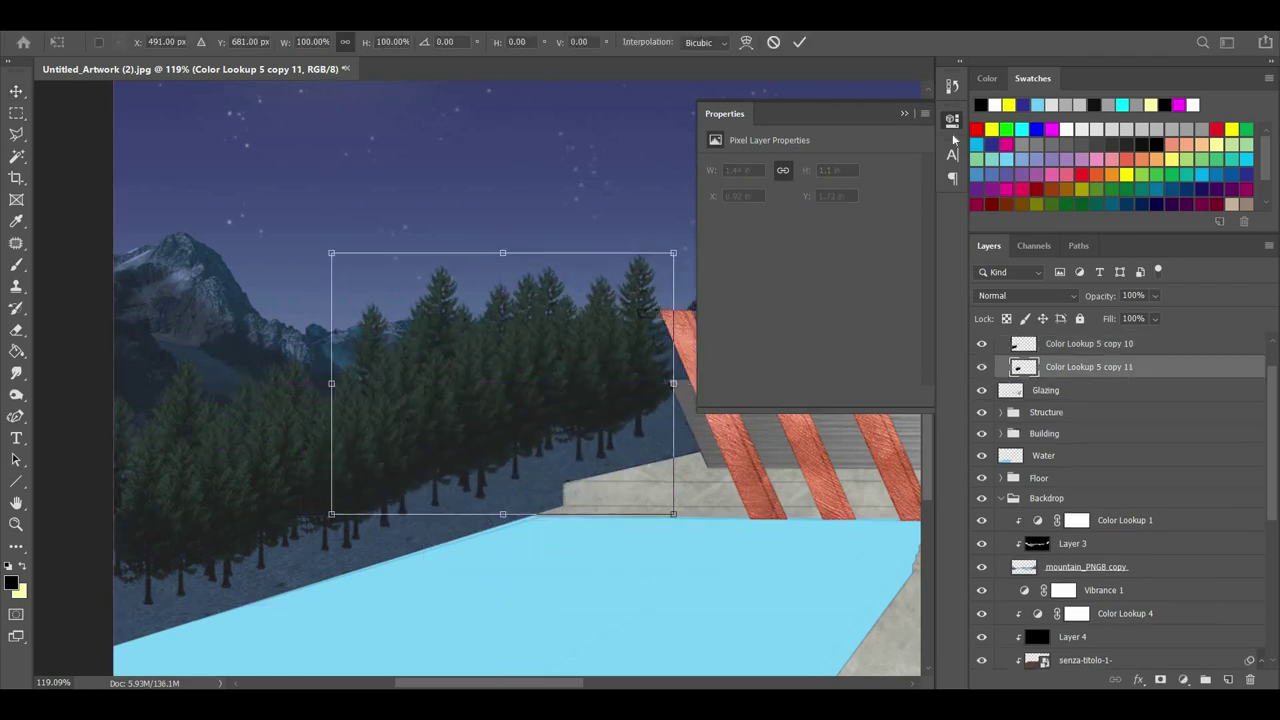
{"action": "key", "text": "ctrl+t"}
{"action": "left_click", "coordinate": [904, 113]}
{"action": "left_click_drag", "start_coordinate": [674, 251], "coordinate": [575, 328]}
{"action": "left_click_drag", "start_coordinate": [490, 451], "coordinate": [503, 403]}
{"action": "key", "text": "Return"}
Add a second, smaller forest copy continuing the tree line toward the building and send it behind the first copy.
{"action": "key", "text": "ctrl+t"}
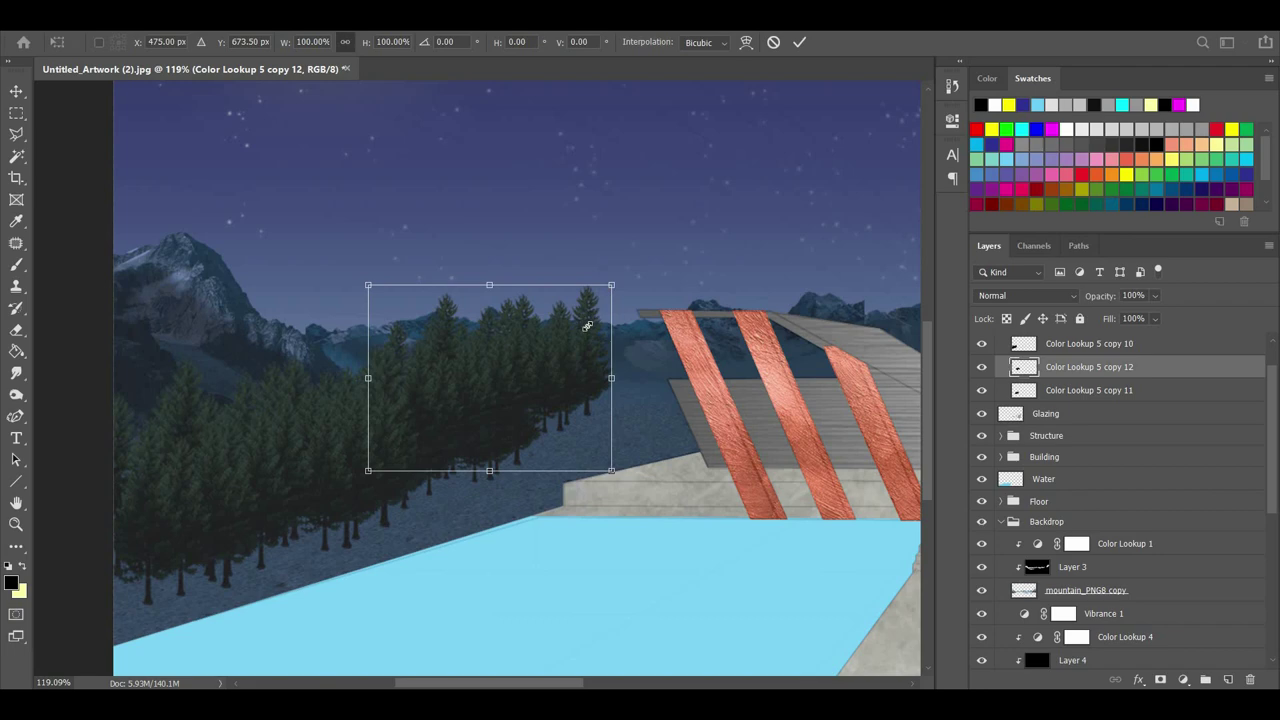
{"action": "left_click_drag", "start_coordinate": [611, 286], "coordinate": [560, 323]}
{"action": "left_click_drag", "start_coordinate": [492, 397], "coordinate": [558, 399]}
{"action": "key", "text": "Return"}
{"action": "key", "text": "ctrl+bracketleft"}
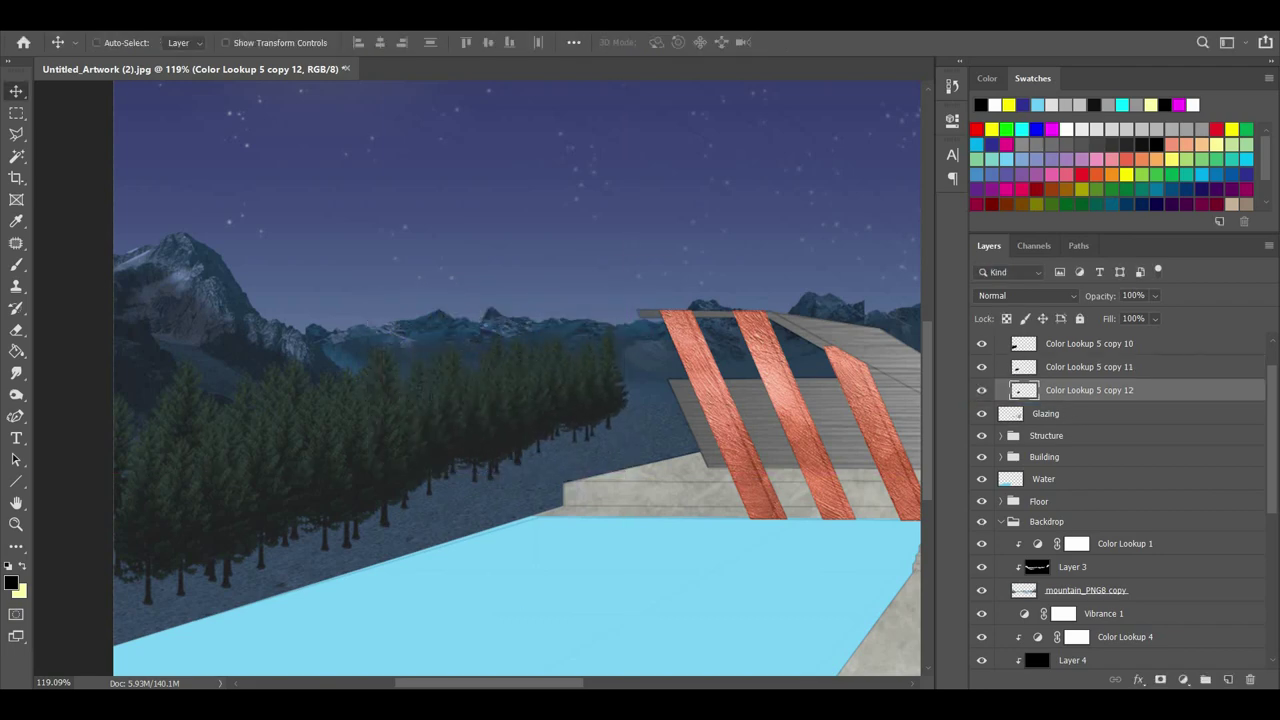
Extend the tree line across the first copper column with a third, further reduced forest copy sent beneath the other tree layers.
{"action": "left_click", "coordinate": [78, 16]}
{"action": "mouse_move", "coordinate": [197, 379]}
{"action": "left_click", "coordinate": [337, 458]}
{"action": "left_click_drag", "start_coordinate": [628, 398], "coordinate": [723, 381]}
{"action": "key", "text": "Return"}
{"action": "key", "text": "ctrl+t"}
{"action": "left_click_drag", "start_coordinate": [747, 312], "coordinate": [745, 353]}
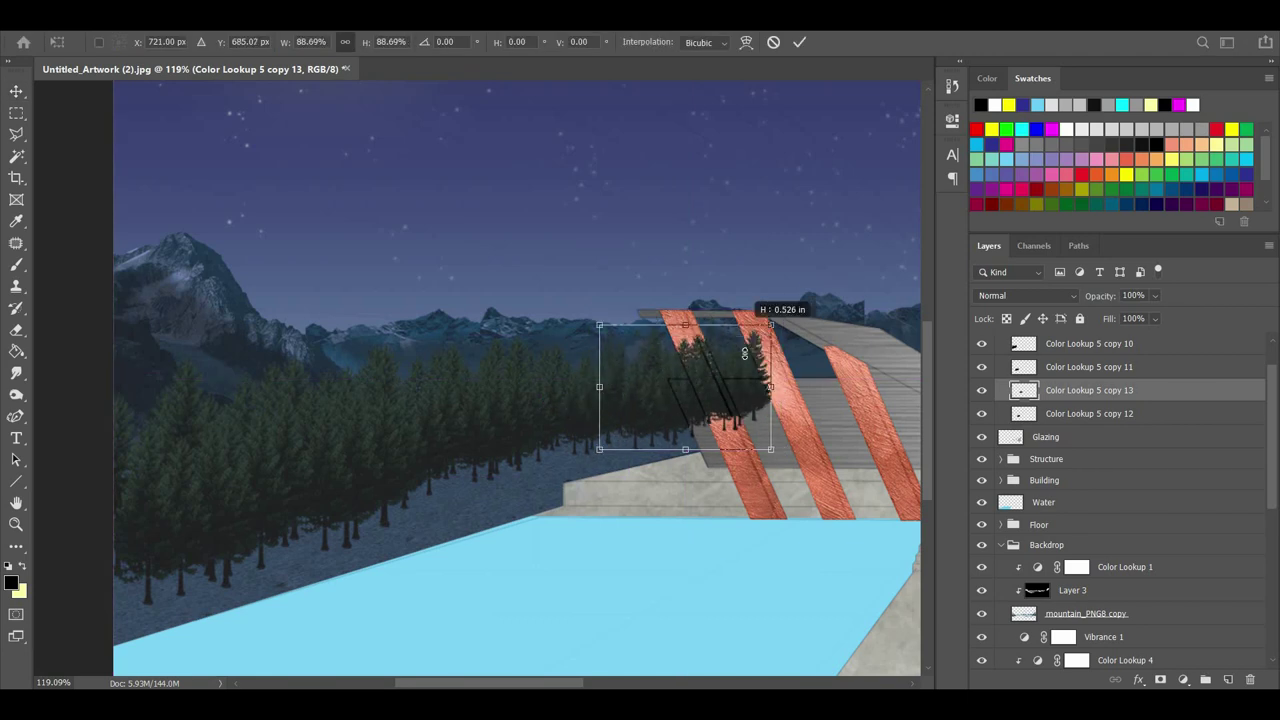
{"action": "key", "text": "Return"}
{"action": "key", "text": "ctrl+bracketleft"}
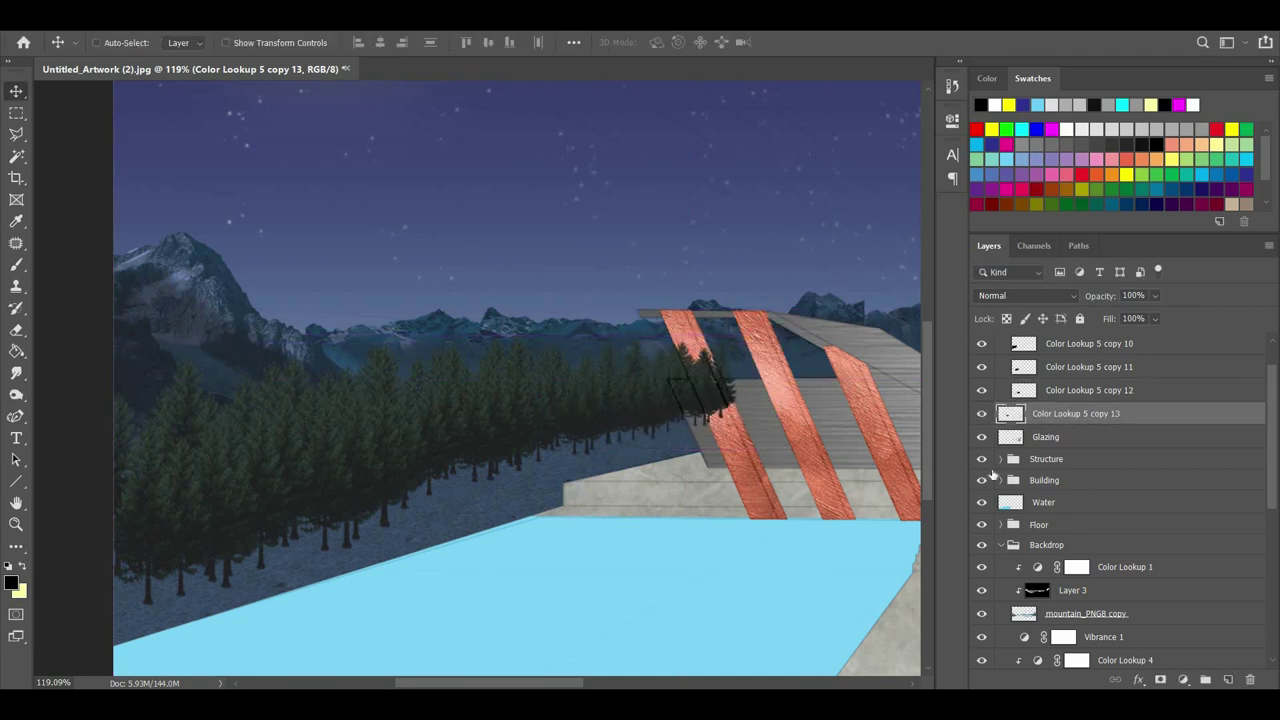
Move the four forest layers into the Foreground group so they sit beneath the building, water and floor layers.
{"action": "scroll", "coordinate": [671, 415], "scroll_direction": "down", "scroll_amount": 3}
{"action": "scroll", "coordinate": [1046, 385], "scroll_direction": "up", "scroll_amount": 2}
{"action": "left_click", "coordinate": [1001, 366]}
{"action": "left_click_drag", "start_coordinate": [1052, 367], "coordinate": [1038, 468]}
{"action": "scroll", "coordinate": [1049, 460], "scroll_direction": "down", "scroll_amount": 2}
{"action": "left_click_drag", "start_coordinate": [1049, 408], "coordinate": [1060, 584]}
{"action": "scroll", "coordinate": [1055, 520], "scroll_direction": "down", "scroll_amount": 2}
{"action": "key", "text": "ctrl+z"}
{"action": "scroll", "coordinate": [983, 426], "scroll_direction": "up", "scroll_amount": 1}
{"action": "left_click", "coordinate": [982, 413]}
{"action": "left_click", "coordinate": [982, 413]}
{"action": "scroll", "coordinate": [1043, 413], "scroll_direction": "down", "scroll_amount": 2}
{"action": "mouse_move", "coordinate": [1046, 381]}
{"action": "left_mouse_down"}
{"action": "mouse_move", "coordinate": [1055, 613]}
{"action": "mouse_move", "coordinate": [1058, 345]}
{"action": "mouse_move", "coordinate": [1050, 498]}
{"action": "left_mouse_up"}
{"action": "scroll", "coordinate": [1070, 421], "scroll_direction": "up", "scroll_amount": 3}
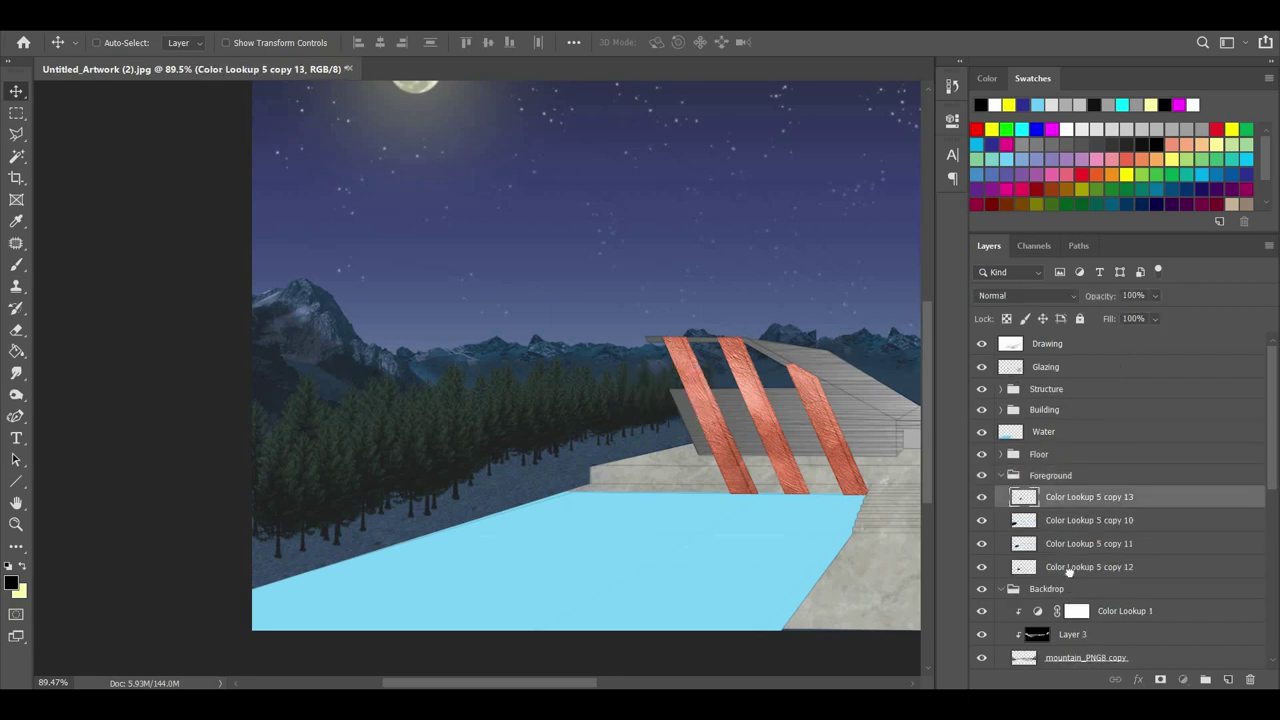
Reorder the Foreground group so the smallest, most distant forest copy lies beneath the other three tree layers.
{"action": "left_click_drag", "start_coordinate": [1069, 572], "coordinate": [1070, 576]}
{"action": "left_click_drag", "start_coordinate": [577, 471], "coordinate": [498, 475]}
{"action": "scroll", "coordinate": [498, 475], "scroll_direction": "up", "scroll_amount": 1}
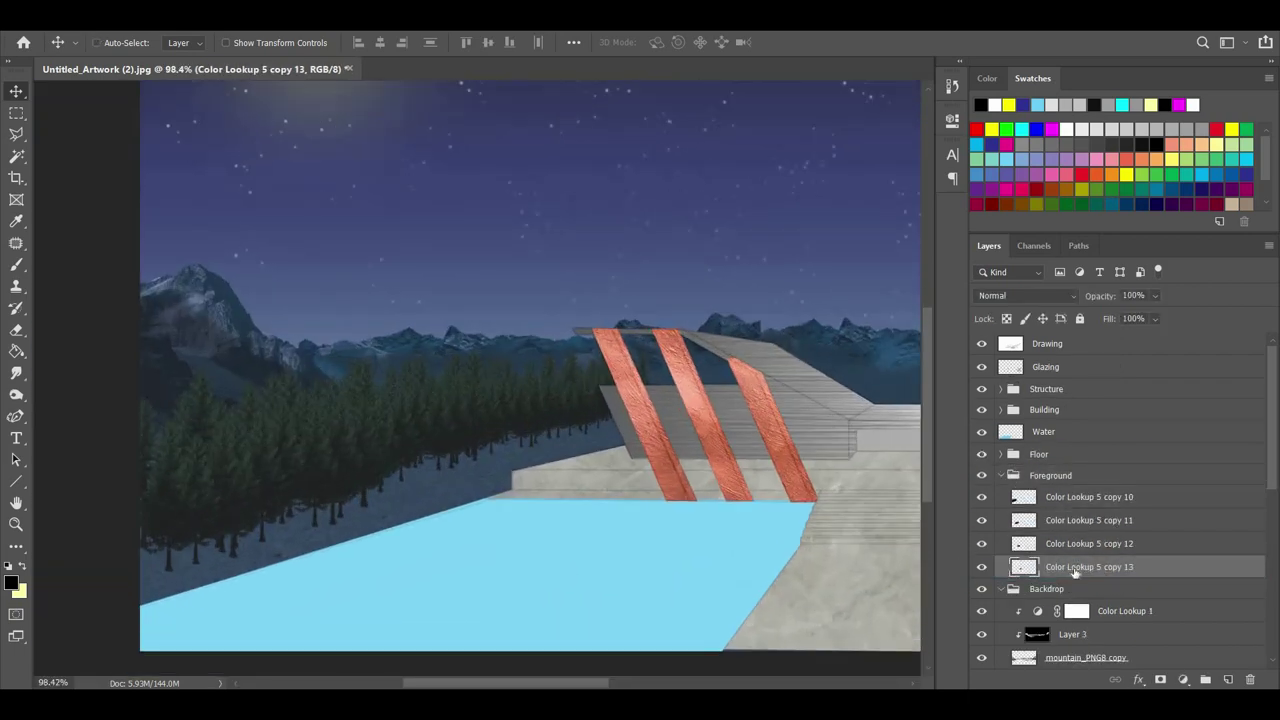
Merge the four forest layers in the Foreground group into one layer.
{"action": "left_click", "coordinate": [1078, 500], "text": "shift"}
{"action": "right_click", "coordinate": [1146, 558]}
{"action": "key", "text": "Escape"}
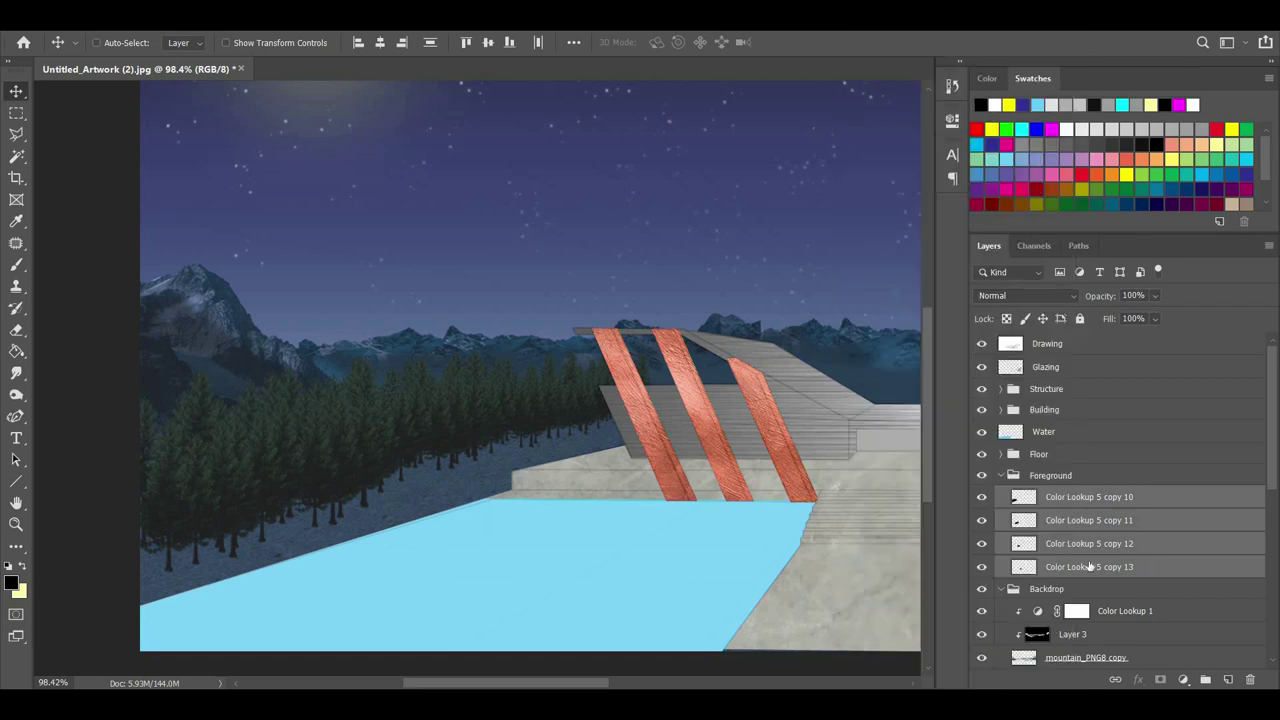
{"action": "right_click", "coordinate": [1088, 566]}
{"action": "left_click", "coordinate": [943, 480]}
Duplicate the merged forest to the opposite side of the building and flip the copy horizontally.
{"action": "scroll", "coordinate": [843, 405], "scroll_direction": "down", "scroll_amount": 3}
{"action": "left_click_drag", "start_coordinate": [225, 428], "coordinate": [630, 452]}
{"action": "left_click", "coordinate": [72, 19]}
{"action": "mouse_move", "coordinate": [140, 377]}
{"action": "left_click", "coordinate": [378, 550]}
Reshape and lower the third forest copy so it fills the tree line behind the building's central section.
{"action": "left_click", "coordinate": [212, 18]}
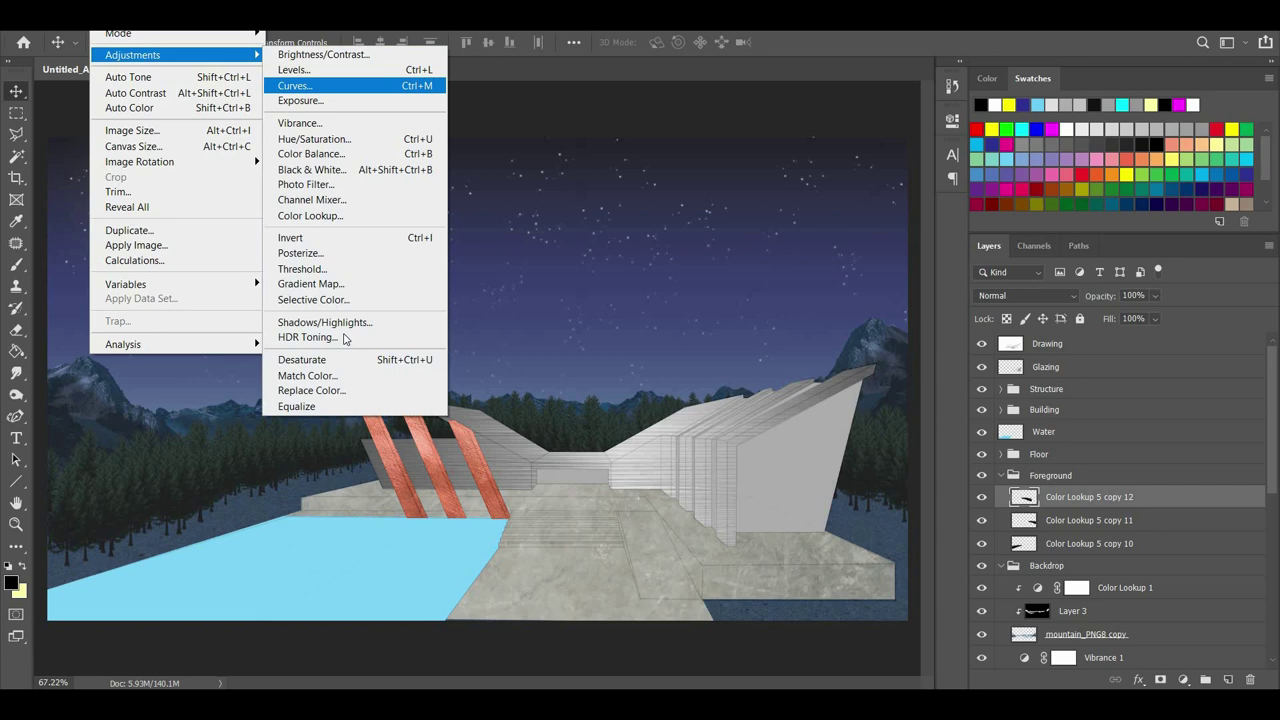
{"action": "mouse_move", "coordinate": [74, 18]}
{"action": "mouse_move", "coordinate": [106, 376]}
{"action": "left_click", "coordinate": [322, 460]}
{"action": "left_click_drag", "start_coordinate": [391, 543], "coordinate": [391, 510]}
{"action": "left_click_drag", "start_coordinate": [762, 543], "coordinate": [762, 508]}
{"action": "mouse_move", "coordinate": [670, 432]}
{"action": "left_mouse_down"}
{"action": "mouse_move", "coordinate": [745, 380]}
{"action": "mouse_move", "coordinate": [400, 405]}
{"action": "mouse_move", "coordinate": [625, 390]}
{"action": "mouse_move", "coordinate": [680, 412]}
{"action": "left_mouse_up"}
{"action": "key", "text": "Return"}
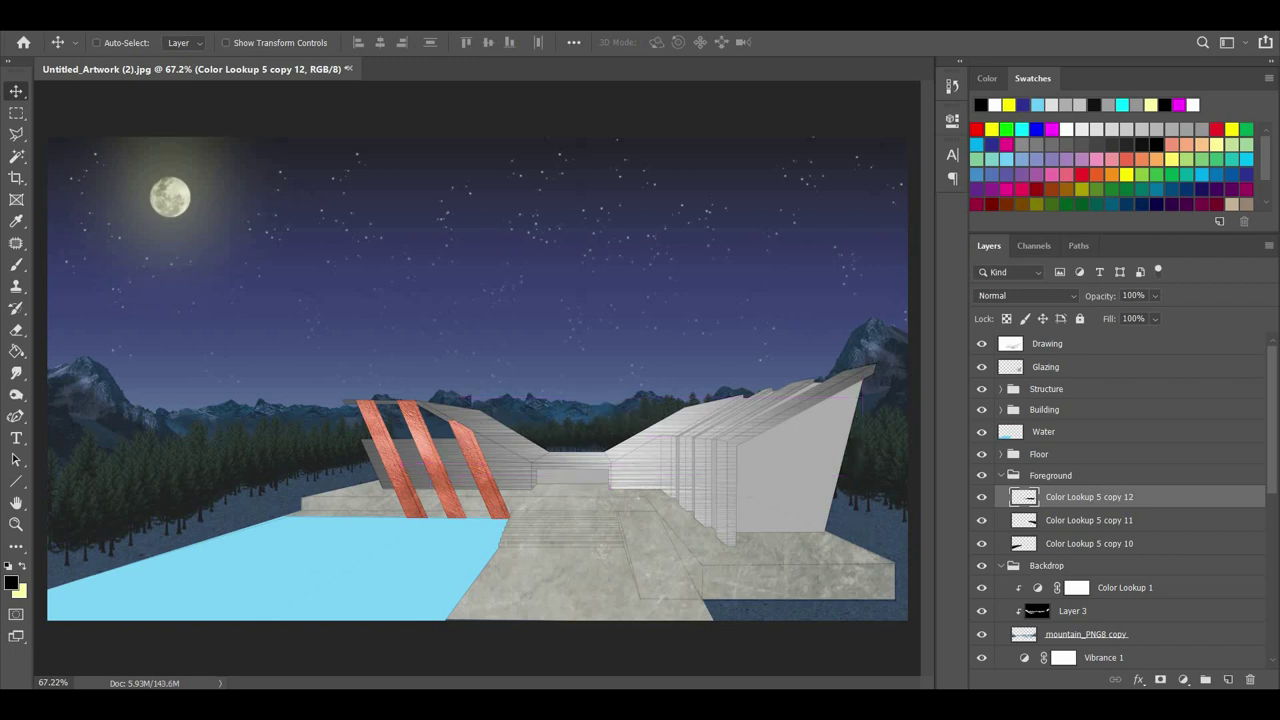
Merge the three forest layers in the Foreground group into a single layer.
{"action": "left_click", "coordinate": [1068, 547], "text": "shift"}
{"action": "right_click", "coordinate": [1068, 547]}
{"action": "left_click", "coordinate": [985, 481]}
Darken the trees with a new black-filled layer clipped to the merged forest at 25% opacity.
{"action": "left_click", "coordinate": [1228, 680]}
{"action": "right_click", "coordinate": [1066, 491]}
{"action": "left_click", "coordinate": [880, 303]}
{"action": "left_click", "coordinate": [16, 352]}
{"action": "left_click", "coordinate": [290, 388]}
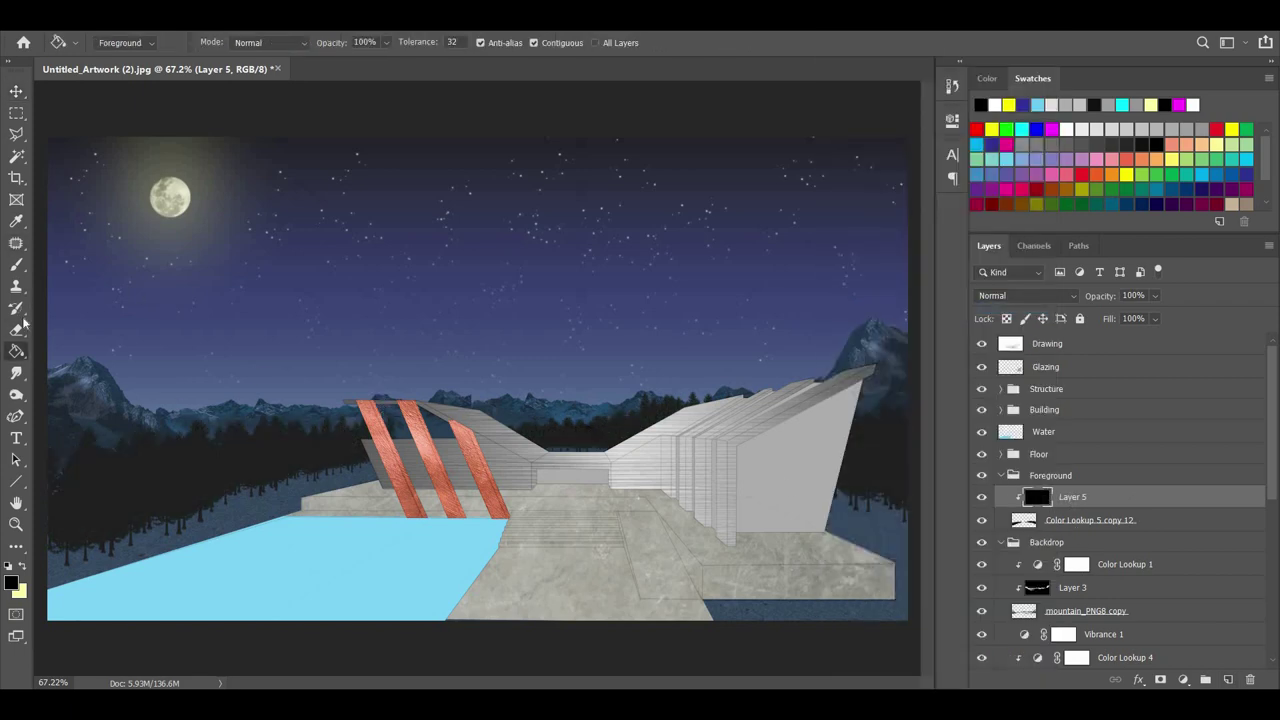
{"action": "left_click", "coordinate": [1092, 296]}
{"action": "type", "text": "25"}
{"action": "key", "text": "Return"}
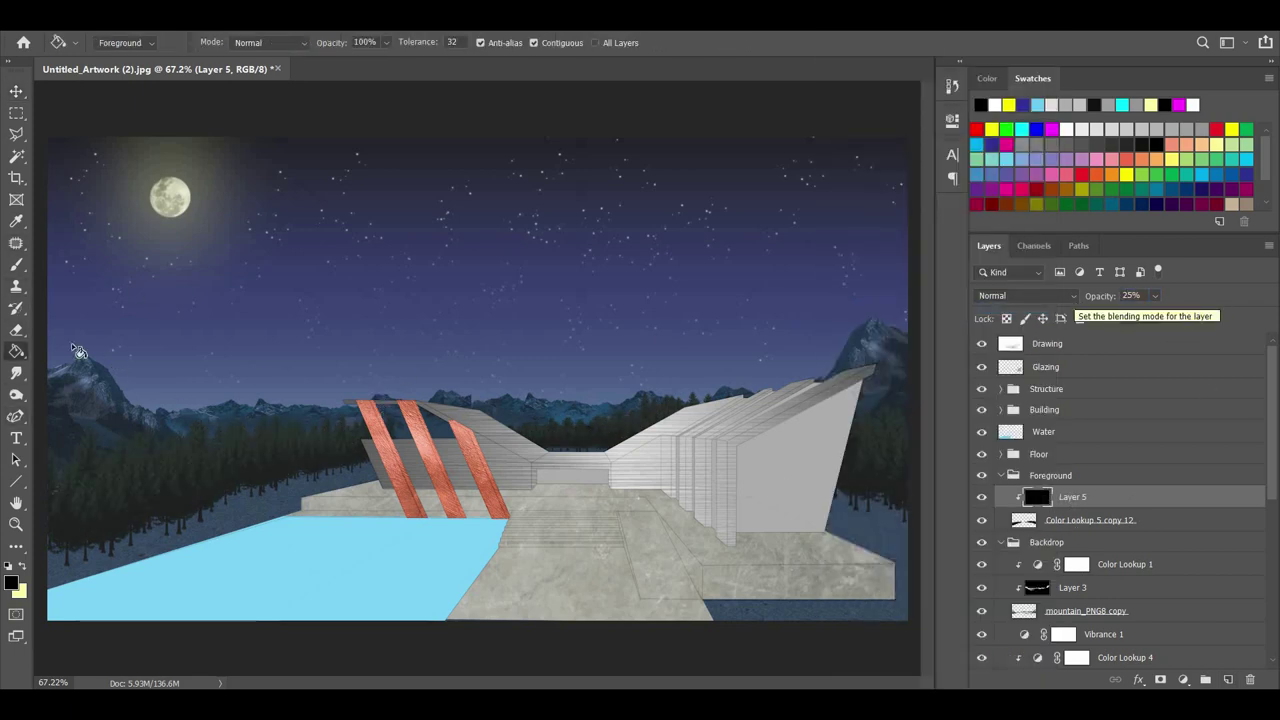
Erase parts of the dark overlay along the tree line with a soft eraser to bring back lighter trees.
{"action": "left_click", "coordinate": [16, 330]}
{"action": "key", "text": "6"}
{"action": "key", "text": "5"}
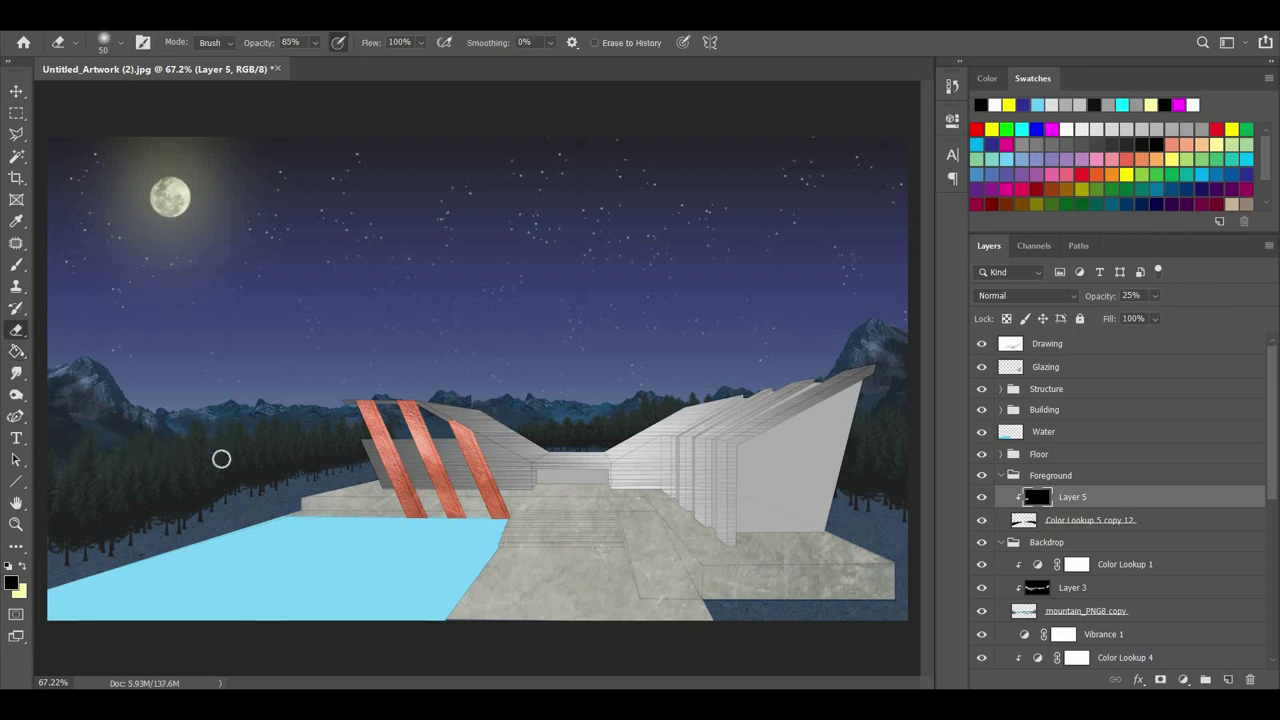
{"action": "left_click_drag", "start_coordinate": [889, 414], "coordinate": [203, 430]}
Add a new empty layer directly beneath the merged forest in the Foreground group.
{"action": "left_click", "coordinate": [1089, 525]}
{"action": "left_click", "coordinate": [1080, 543]}
{"action": "left_click", "coordinate": [1228, 680]}
{"action": "left_click_drag", "start_coordinate": [1083, 560], "coordinate": [1080, 531]}
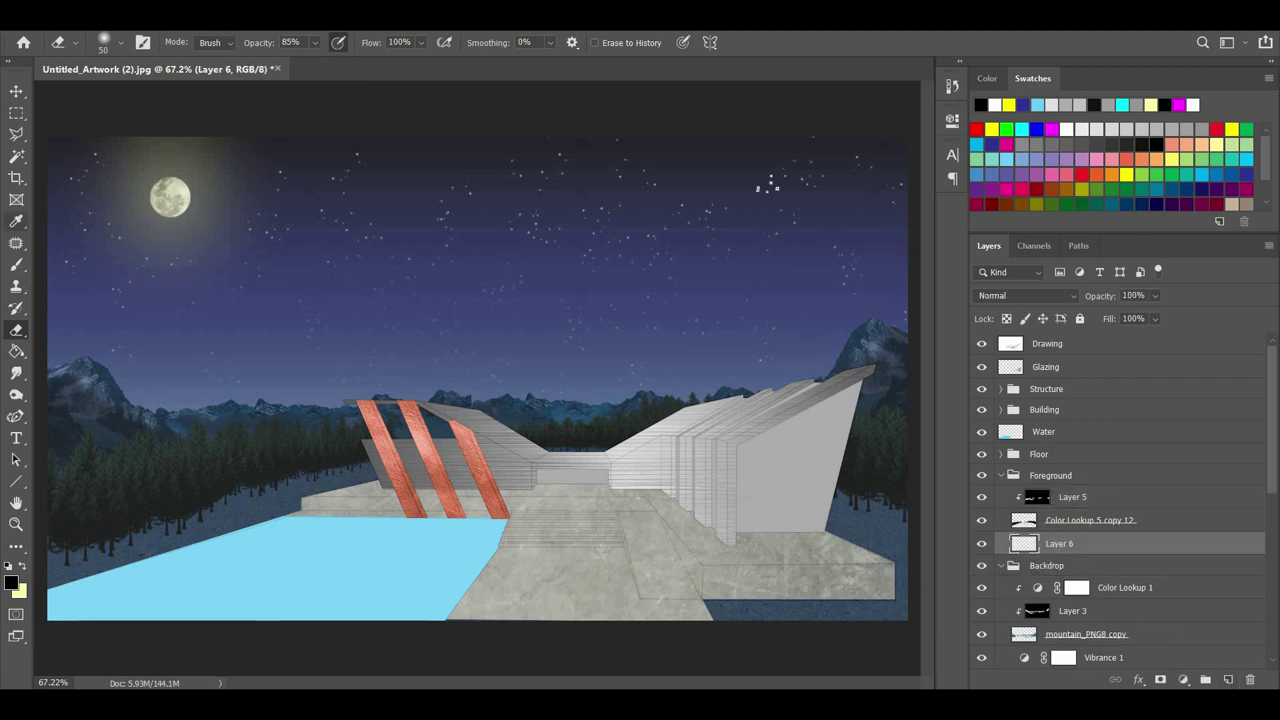
Paint black shadows on the ground around the trees with a 149 px Soft Round brush at 49% opacity.
{"action": "left_click", "coordinate": [122, 43]}
{"action": "left_click_drag", "start_coordinate": [119, 95], "coordinate": [152, 95]}
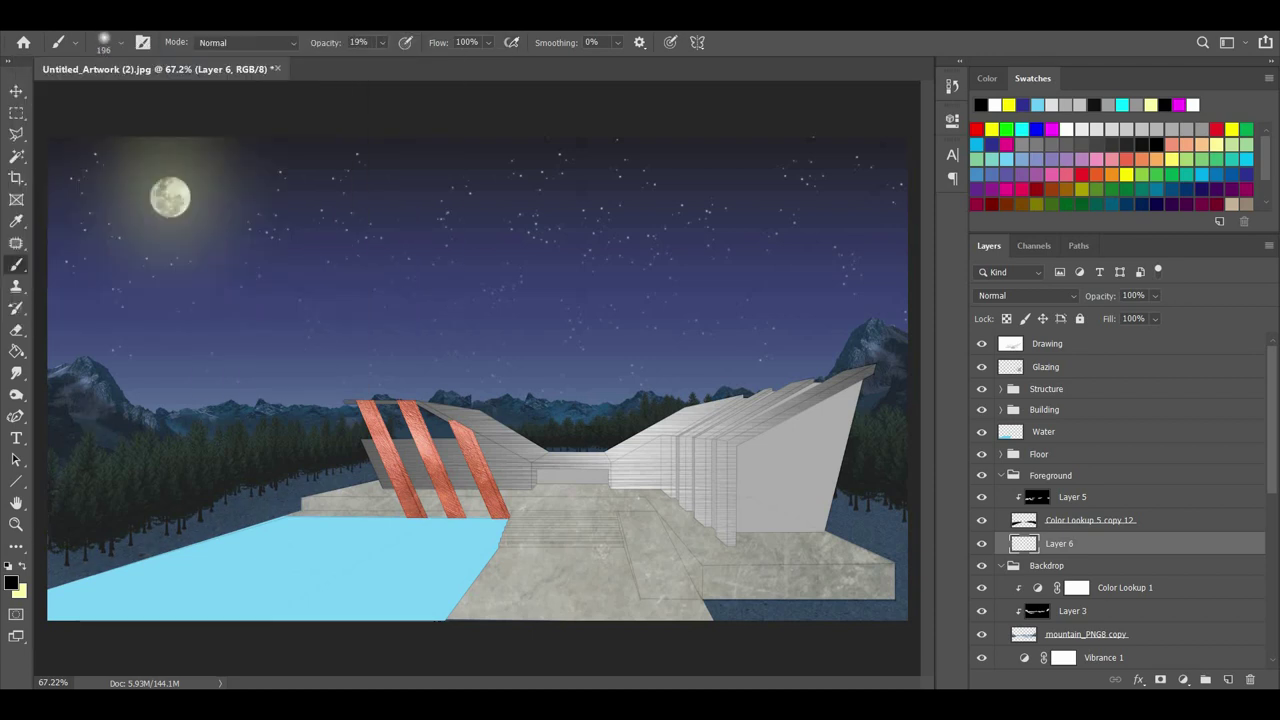
{"action": "left_click", "coordinate": [122, 43]}
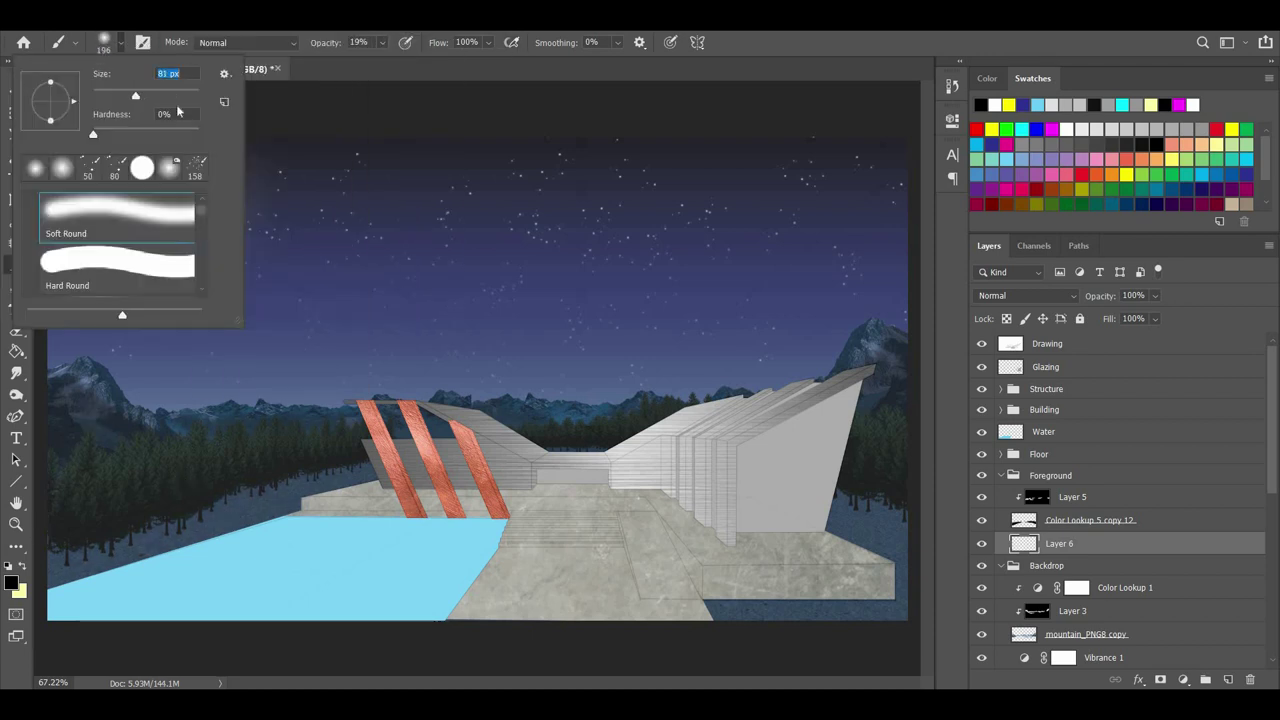
{"action": "left_click_drag", "start_coordinate": [136, 95], "coordinate": [159, 95]}
{"action": "left_click", "coordinate": [44, 533]}
{"action": "left_click", "coordinate": [382, 43]}
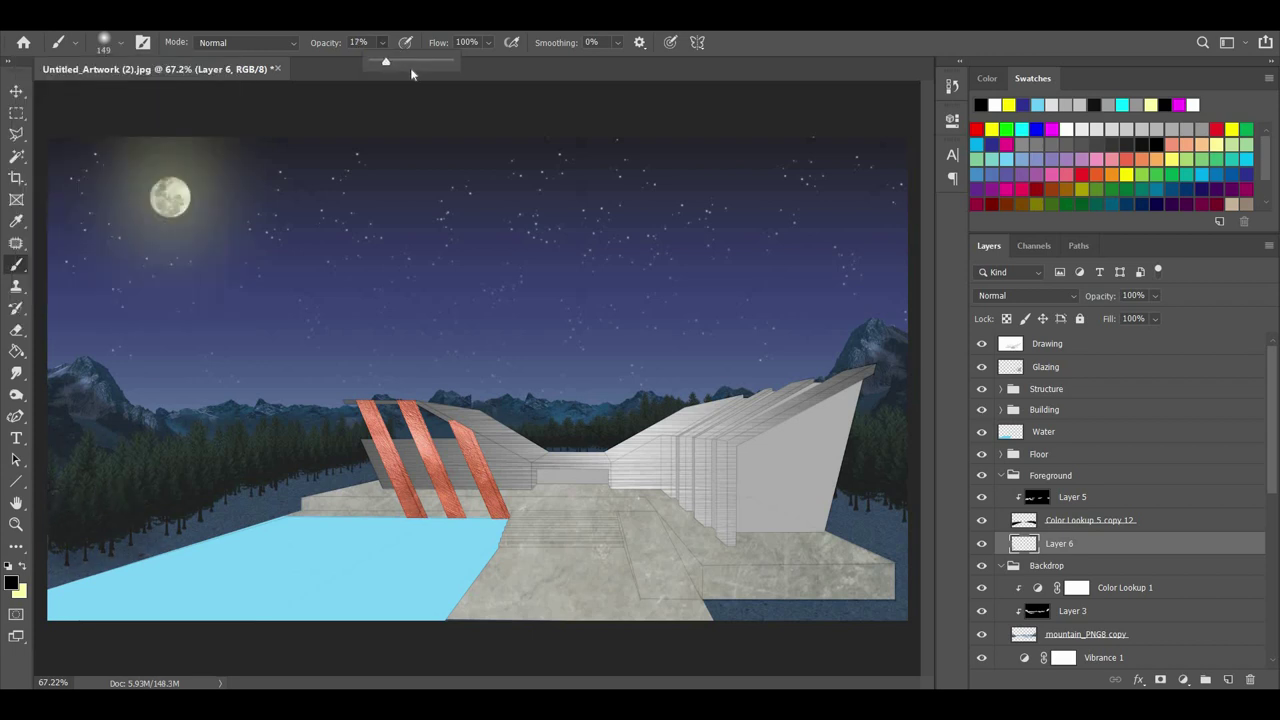
{"action": "mouse_move", "coordinate": [192, 473]}
{"action": "left_mouse_down"}
{"action": "mouse_move", "coordinate": [357, 449]}
{"action": "mouse_move", "coordinate": [847, 468]}
{"action": "mouse_move", "coordinate": [317, 441]}
{"action": "left_mouse_up"}
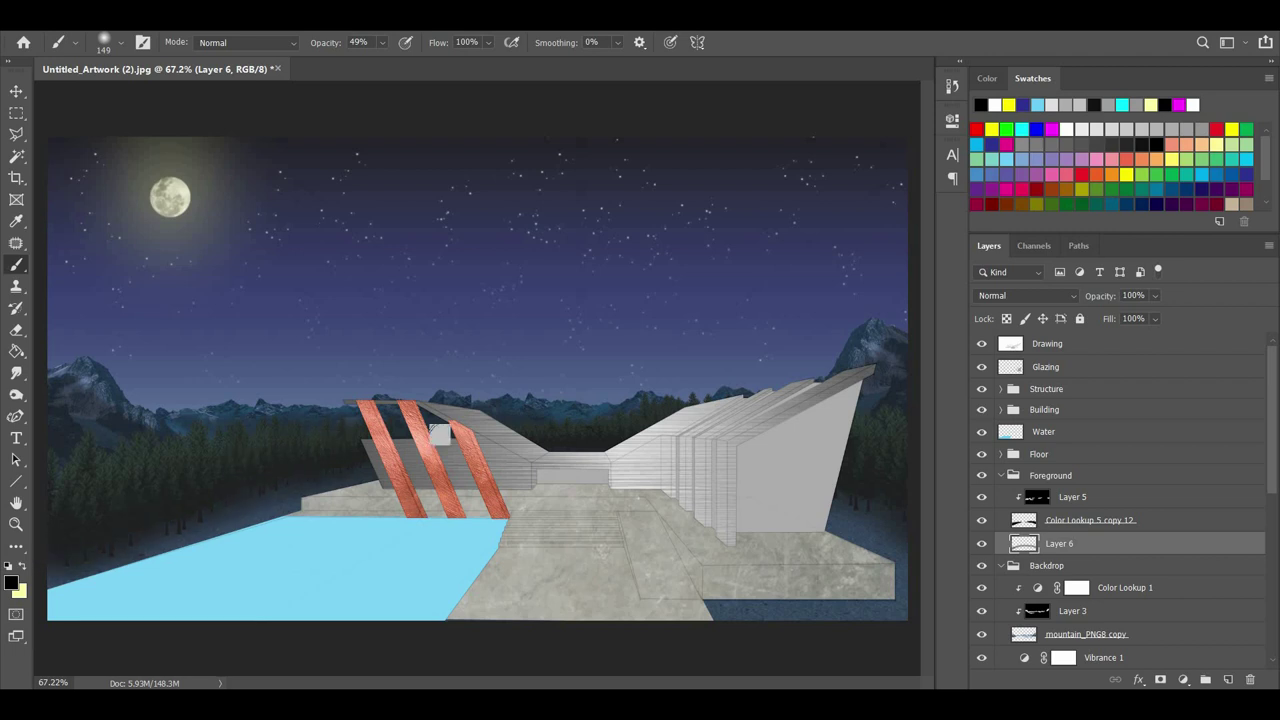
Soften the painted ground shadows with a Gaussian Blur of 1.5 pixels radius.
{"action": "left_click_drag", "start_coordinate": [1172, 316], "coordinate": [1162, 316]}
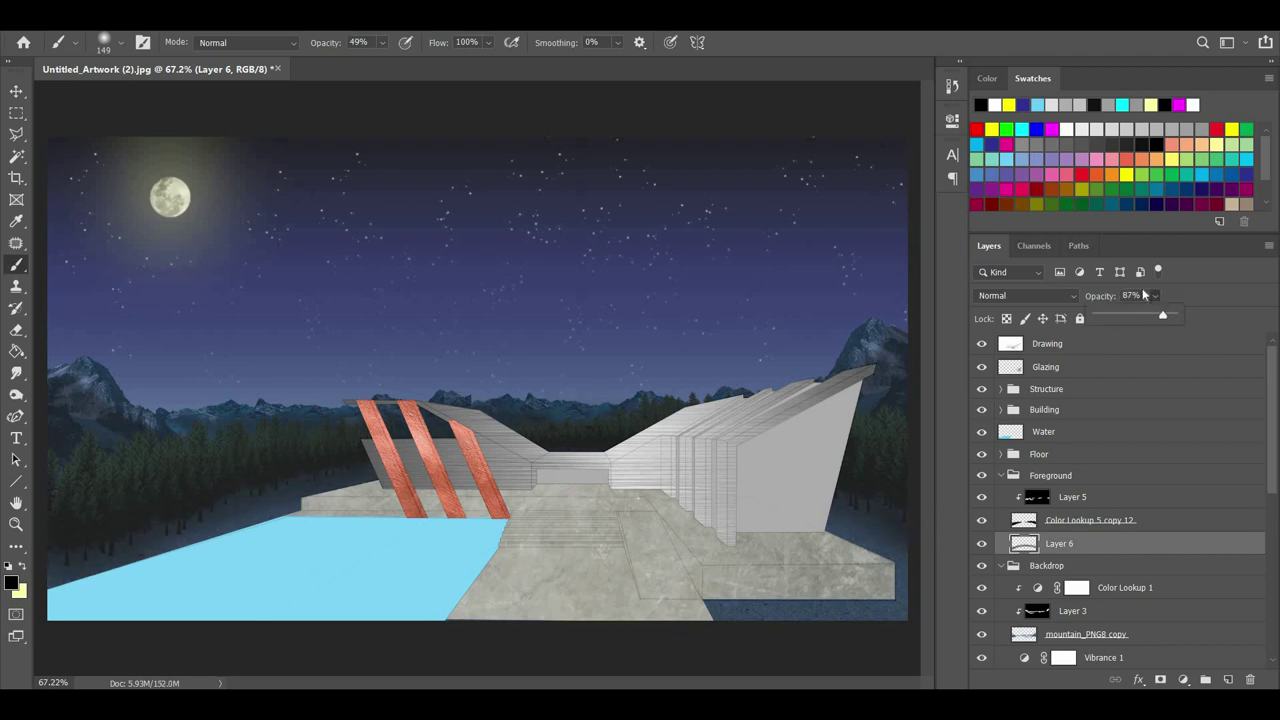
{"action": "left_click", "coordinate": [250, 15]}
{"action": "mouse_move", "coordinate": [300, 191]}
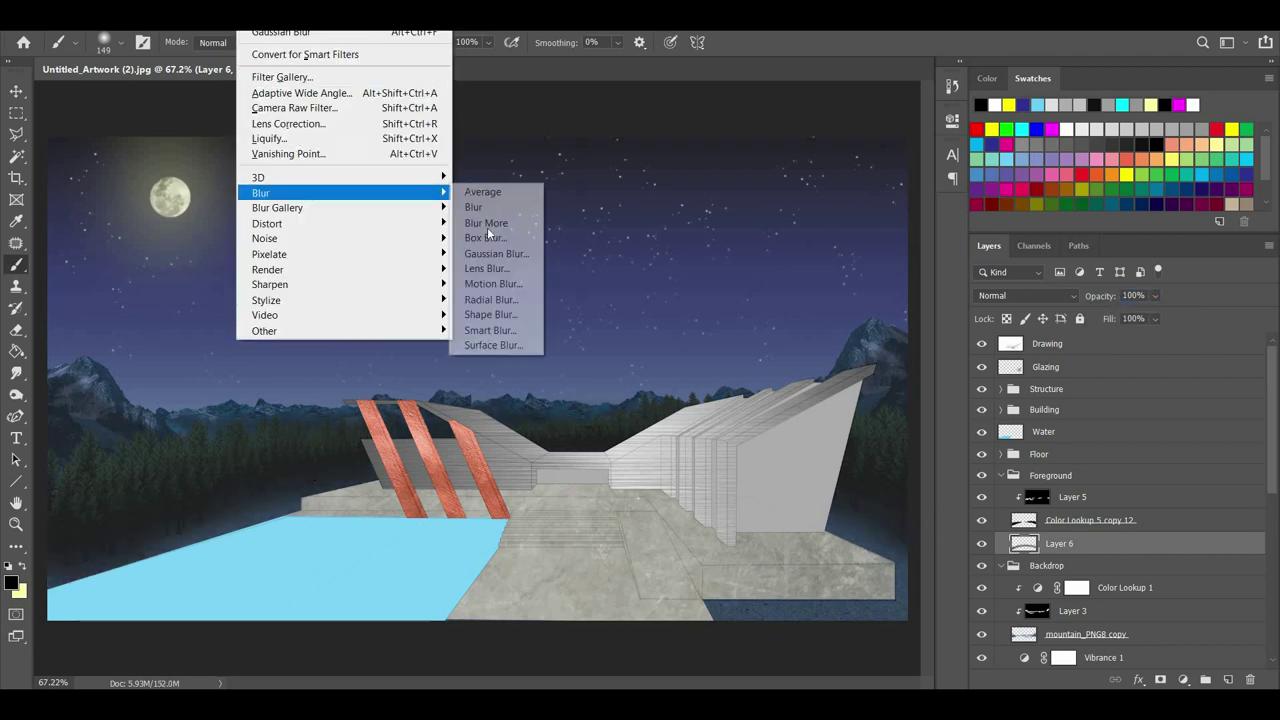
{"action": "left_click", "coordinate": [495, 254]}
{"action": "left_click_drag", "start_coordinate": [886, 485], "coordinate": [876, 487]}
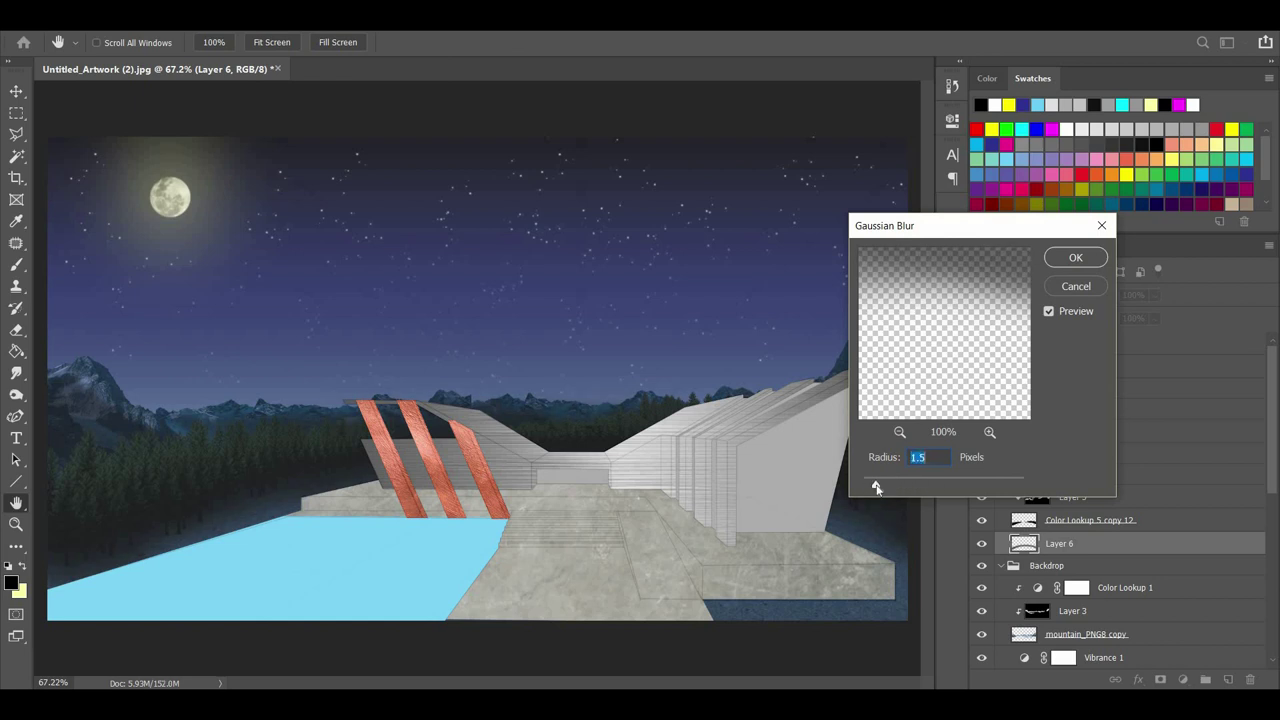
{"action": "left_click", "coordinate": [1076, 258]}
Try several blend modes on the ground shadow layer and set it to Hard Light.
{"action": "left_click", "coordinate": [1020, 296]}
{"action": "left_click", "coordinate": [1022, 323]}
{"action": "key", "text": "Down"}
{"action": "key", "text": "Down"}
{"action": "key", "text": "Down"}
{"action": "key", "text": "Down"}
{"action": "key", "text": "Down"}
{"action": "key", "text": "Down"}
{"action": "key", "text": "Down"}
{"action": "key", "text": "Down"}
{"action": "key", "text": "Down"}
{"action": "key", "text": "Down"}
{"action": "key", "text": "Down"}
{"action": "key", "text": "Down"}
{"action": "key", "text": "Down"}
{"action": "key", "text": "Down"}
{"action": "key", "text": "Down"}
{"action": "key", "text": "Down"}
{"action": "key", "text": "Down"}
{"action": "key", "text": "Down"}
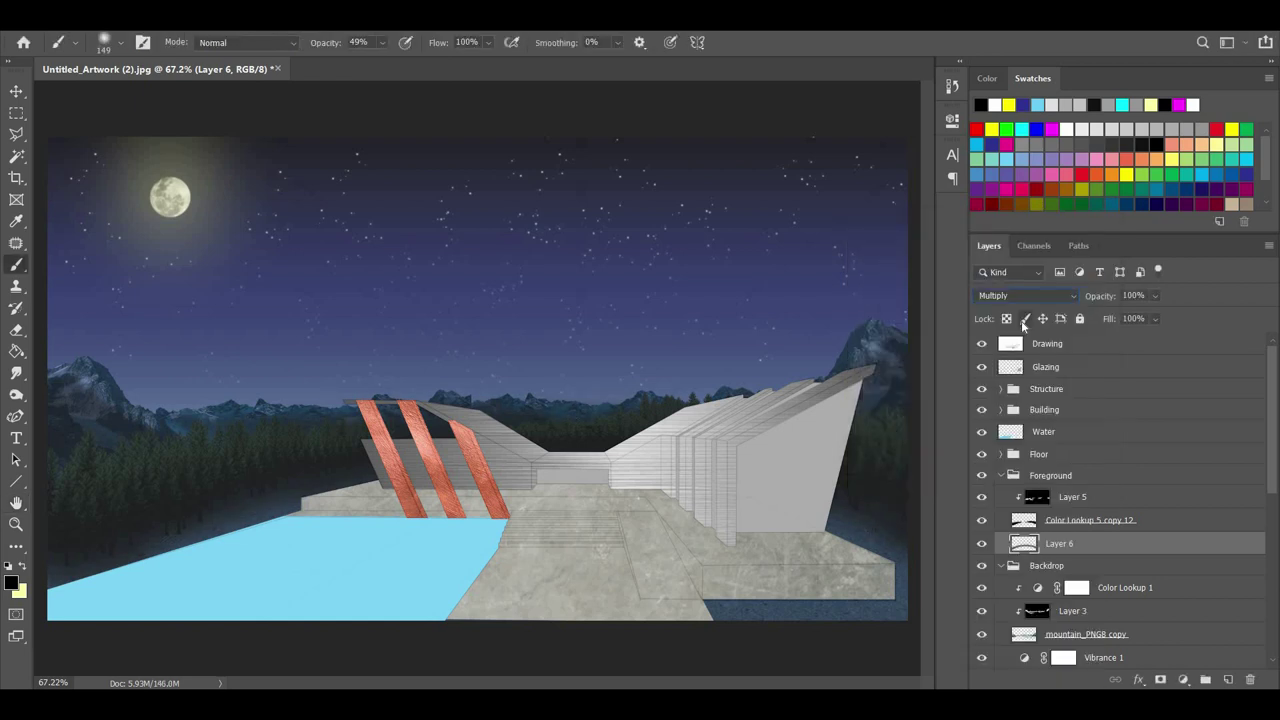
{"action": "key", "text": "Up"}
{"action": "key", "text": "Up"}
{"action": "key", "text": "Up"}
{"action": "key", "text": "Up"}
{"action": "key", "text": "Up"}
{"action": "left_click", "coordinate": [1075, 296]}
{"action": "key", "text": "Up"}
{"action": "key", "text": "Return"}
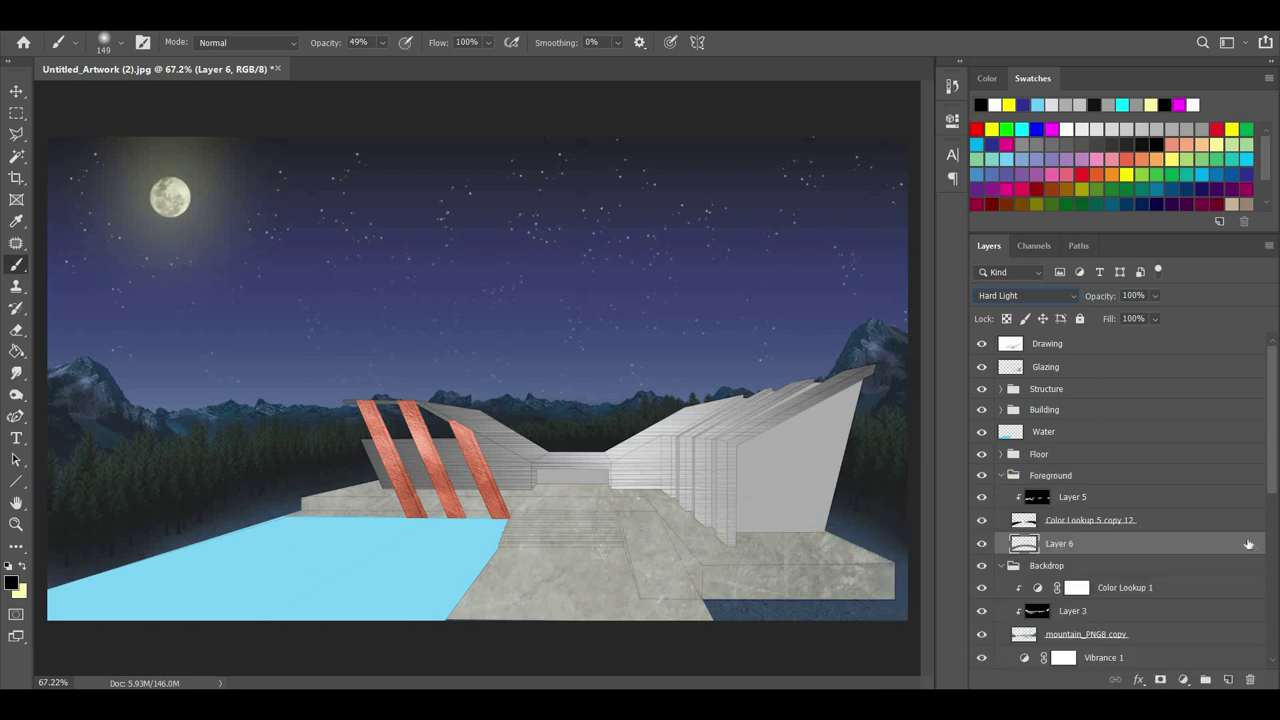
Add a Color Lookup adjustment with the NightFromDay.CUBE table above the concrete texture in the Floor group.
{"action": "left_click", "coordinate": [1001, 476], "text": "ctrl"}
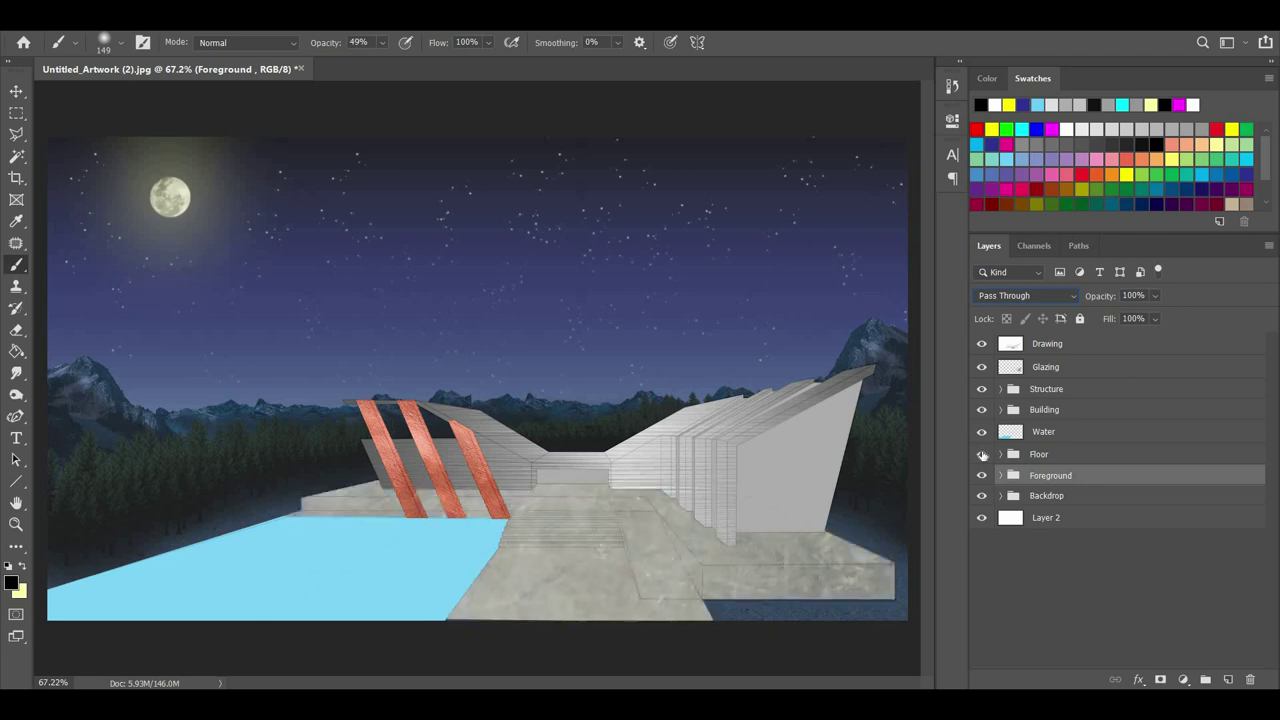
{"action": "left_click", "coordinate": [1001, 455]}
{"action": "left_click", "coordinate": [981, 477]}
{"action": "left_click", "coordinate": [981, 477]}
{"action": "left_click", "coordinate": [1072, 477]}
{"action": "left_click", "coordinate": [104, 21]}
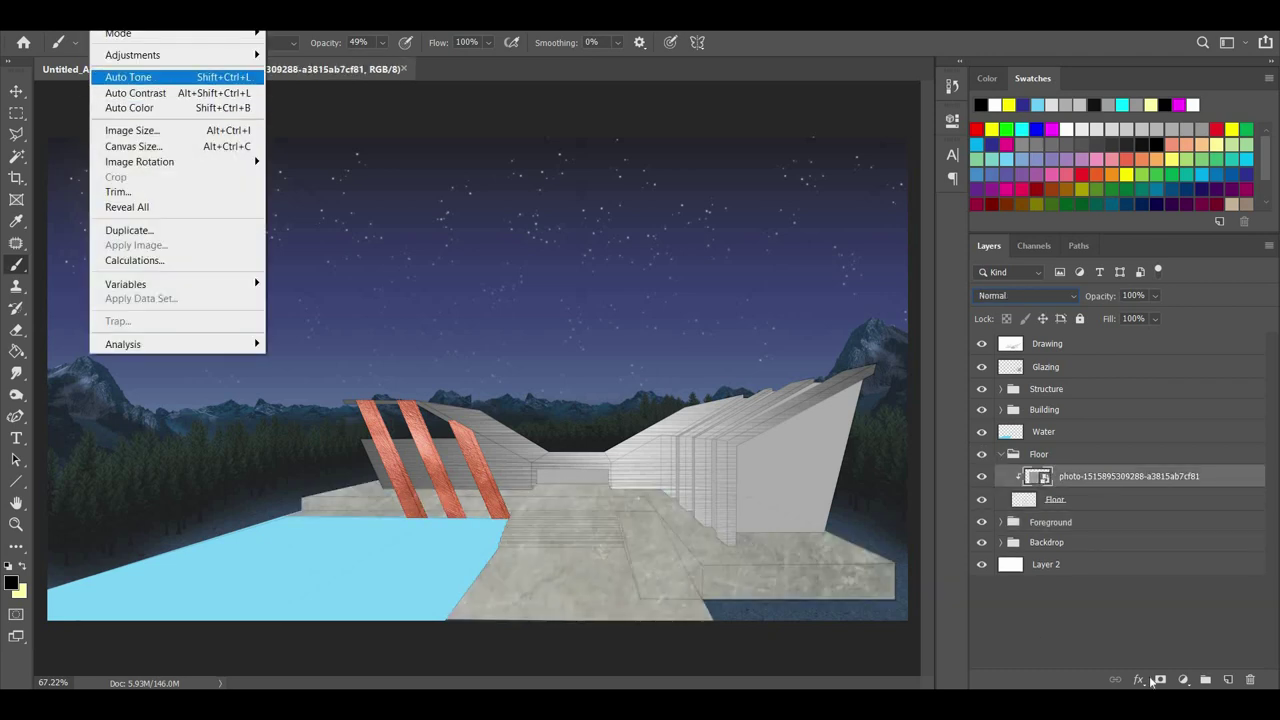
{"action": "left_click", "coordinate": [1183, 680]}
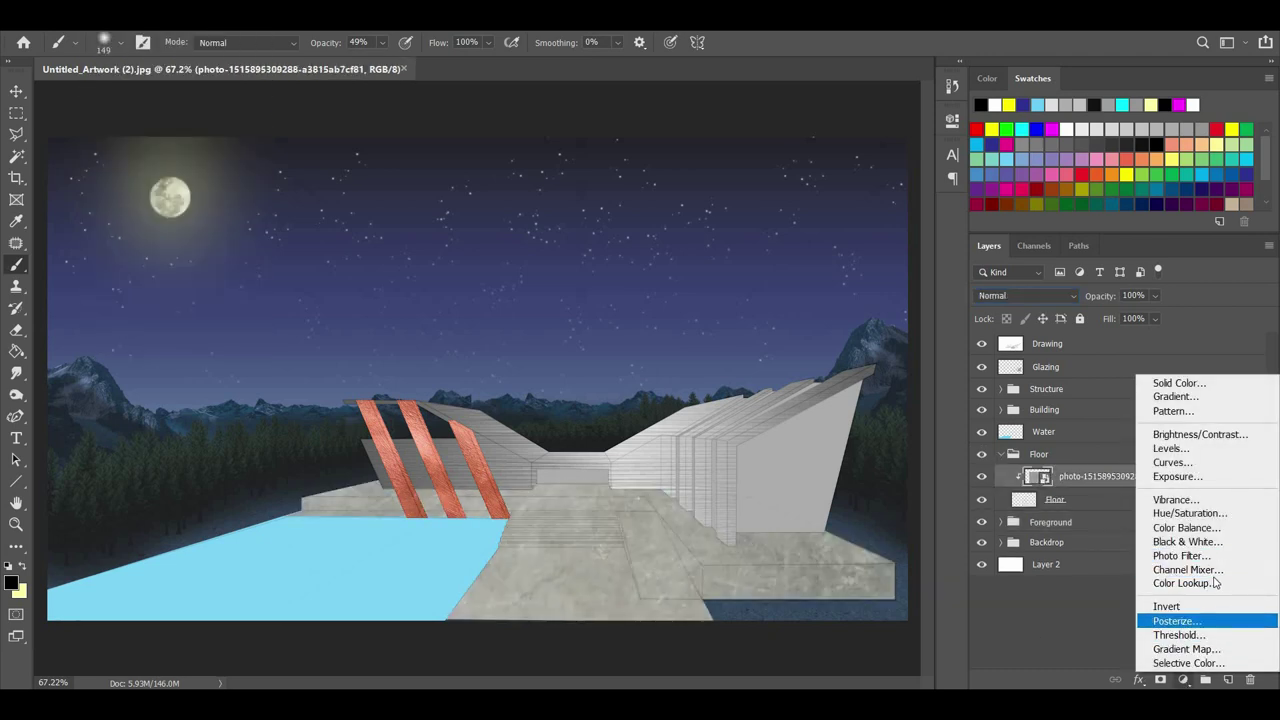
{"action": "left_click", "coordinate": [1180, 583]}
{"action": "left_click", "coordinate": [828, 170]}
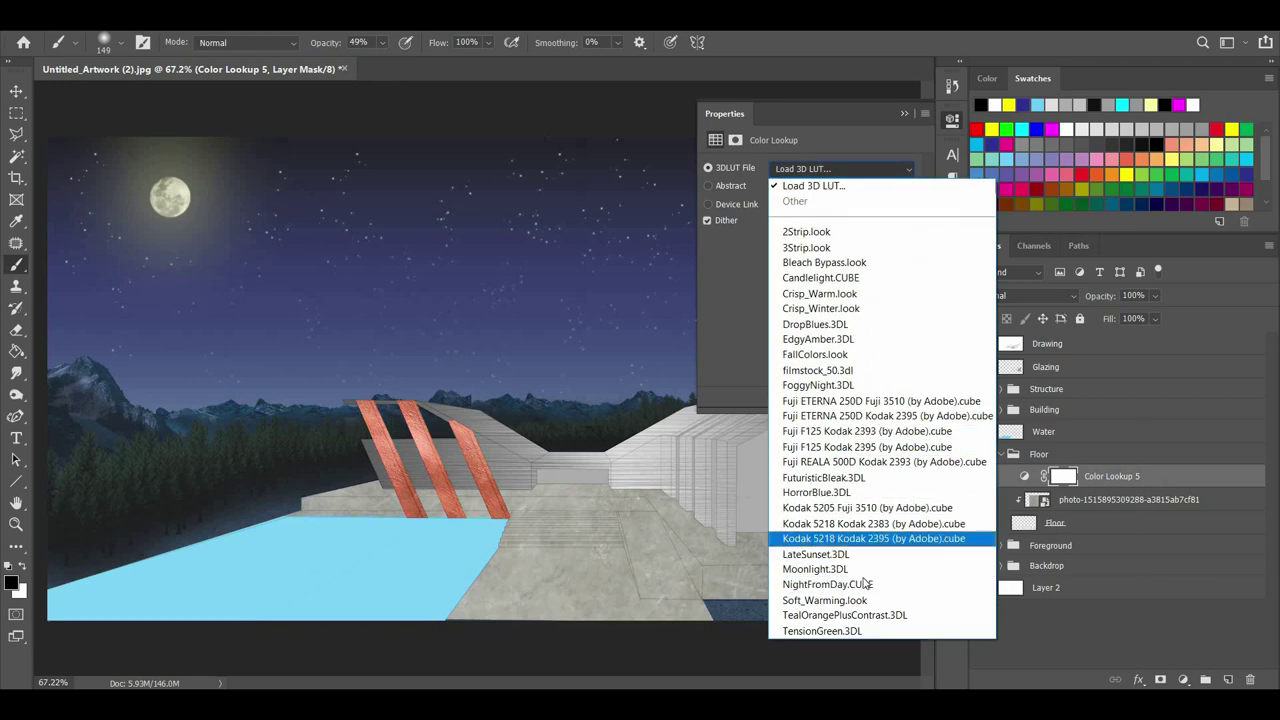
{"action": "left_click", "coordinate": [856, 570]}
Clip the Color Lookup adjustment to the floor texture and reduce its opacity to 51%.
{"action": "right_click", "coordinate": [1110, 478]}
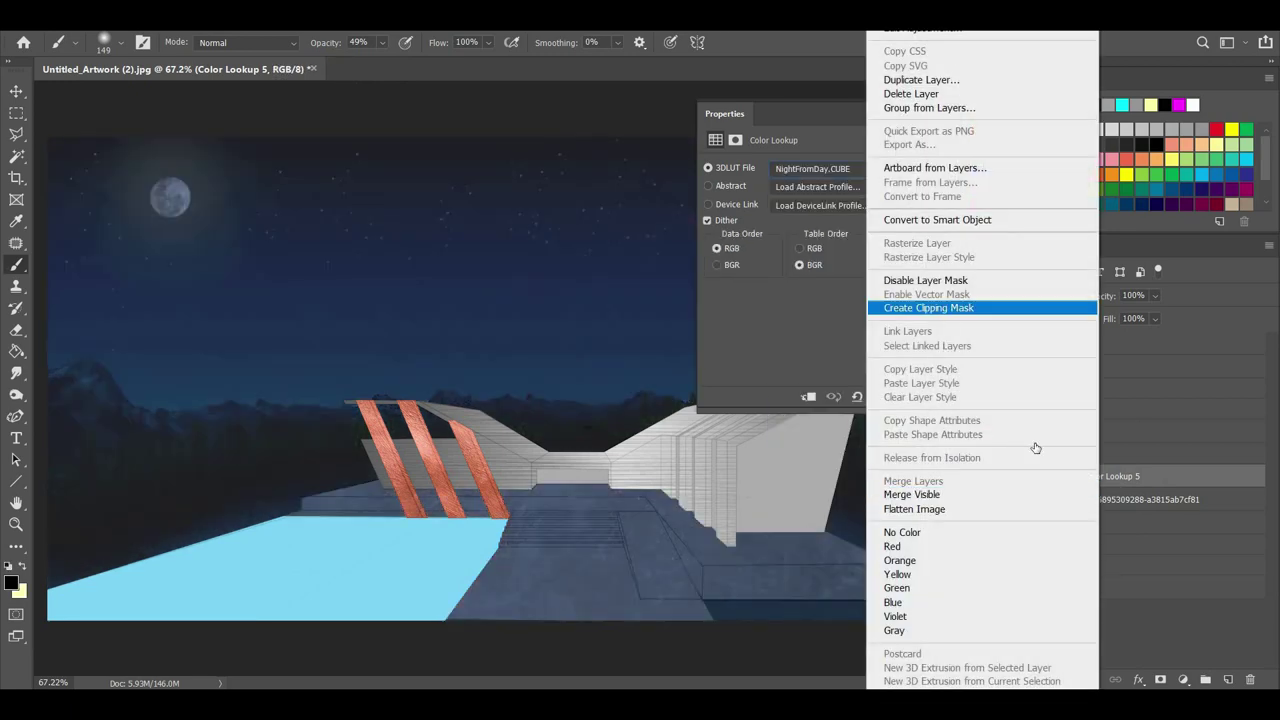
{"action": "left_click", "coordinate": [990, 309]}
{"action": "left_click_drag", "start_coordinate": [1126, 316], "coordinate": [1136, 316]}
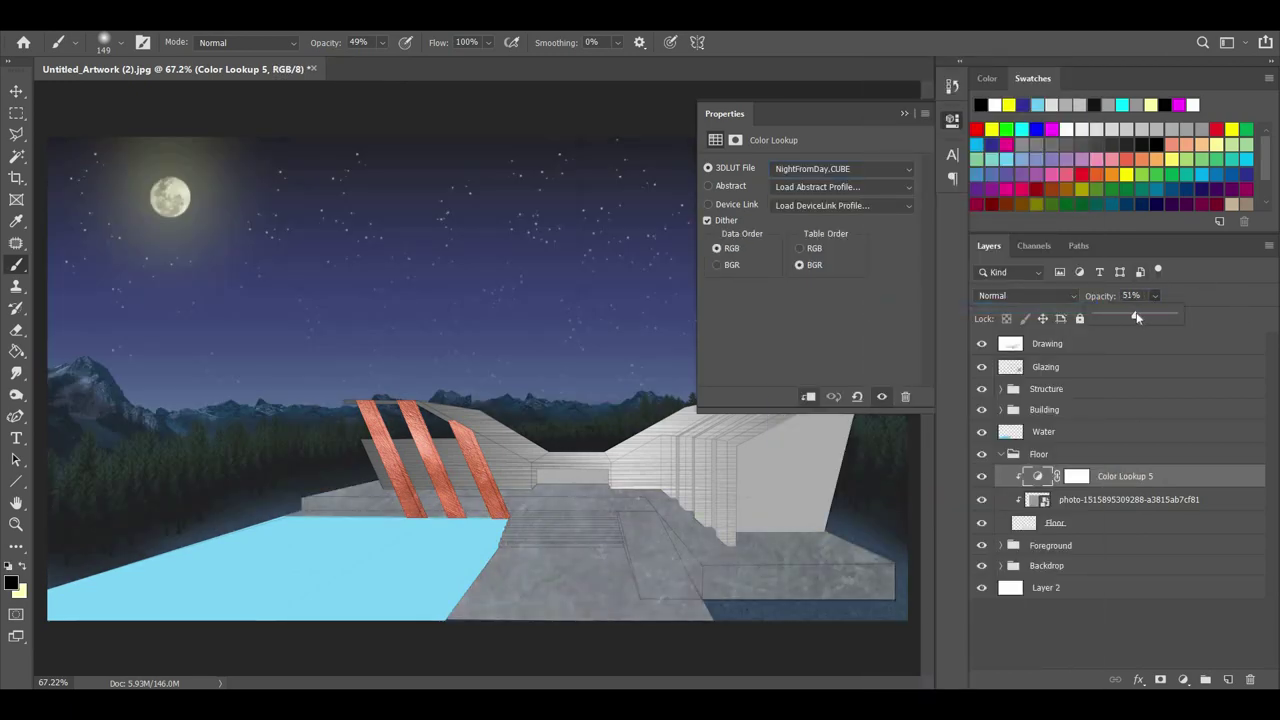
Apply a Shadows/Highlights adjustment to the concrete floor texture.
{"action": "left_click", "coordinate": [1078, 503]}
{"action": "left_click", "coordinate": [104, 17]}
{"action": "left_click", "coordinate": [104, 17]}
{"action": "left_click", "coordinate": [104, 17]}
{"action": "mouse_move", "coordinate": [150, 55]}
{"action": "left_click", "coordinate": [310, 339]}
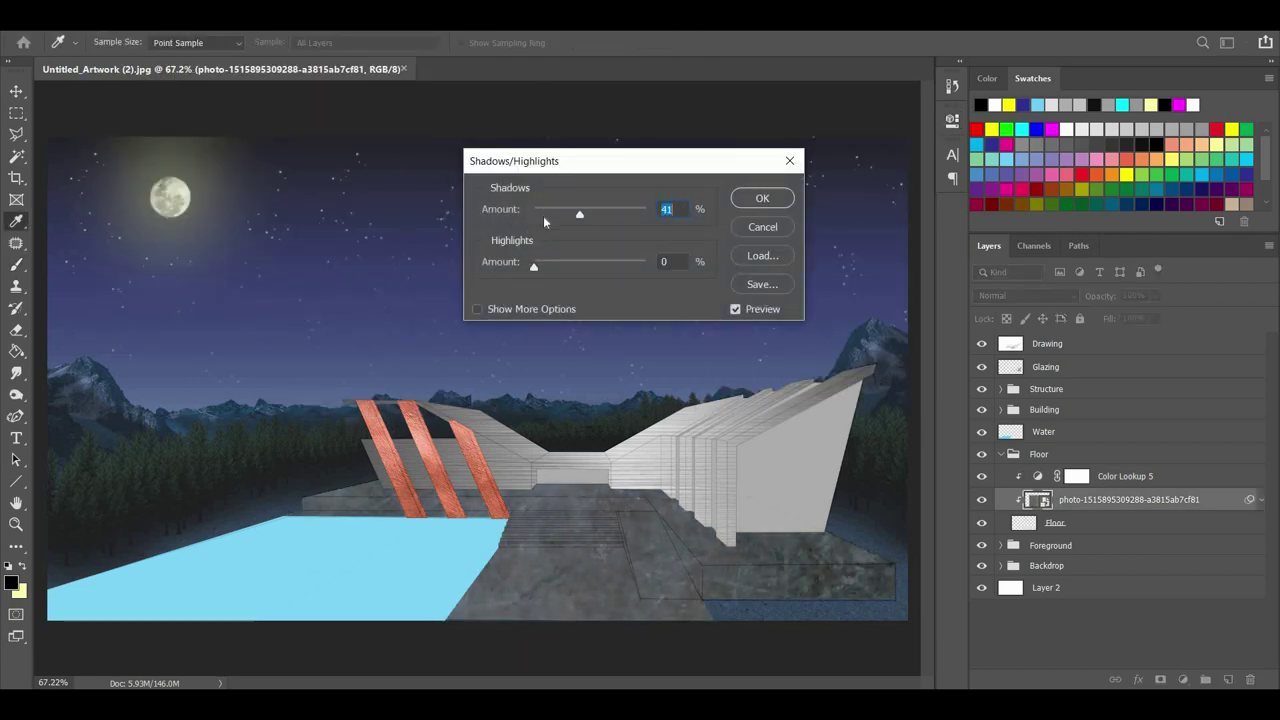
{"action": "key", "text": "Return"}
Apply Brightness/Contrast to the floor texture with brightness 23 and contrast -43.
{"action": "key", "text": "alt+i"}
{"action": "key", "text": "a"}
{"action": "key", "text": "b"}
{"action": "left_click_drag", "start_coordinate": [617, 213], "coordinate": [611, 214]}
{"action": "left_click_drag", "start_coordinate": [594, 257], "coordinate": [528, 258]}
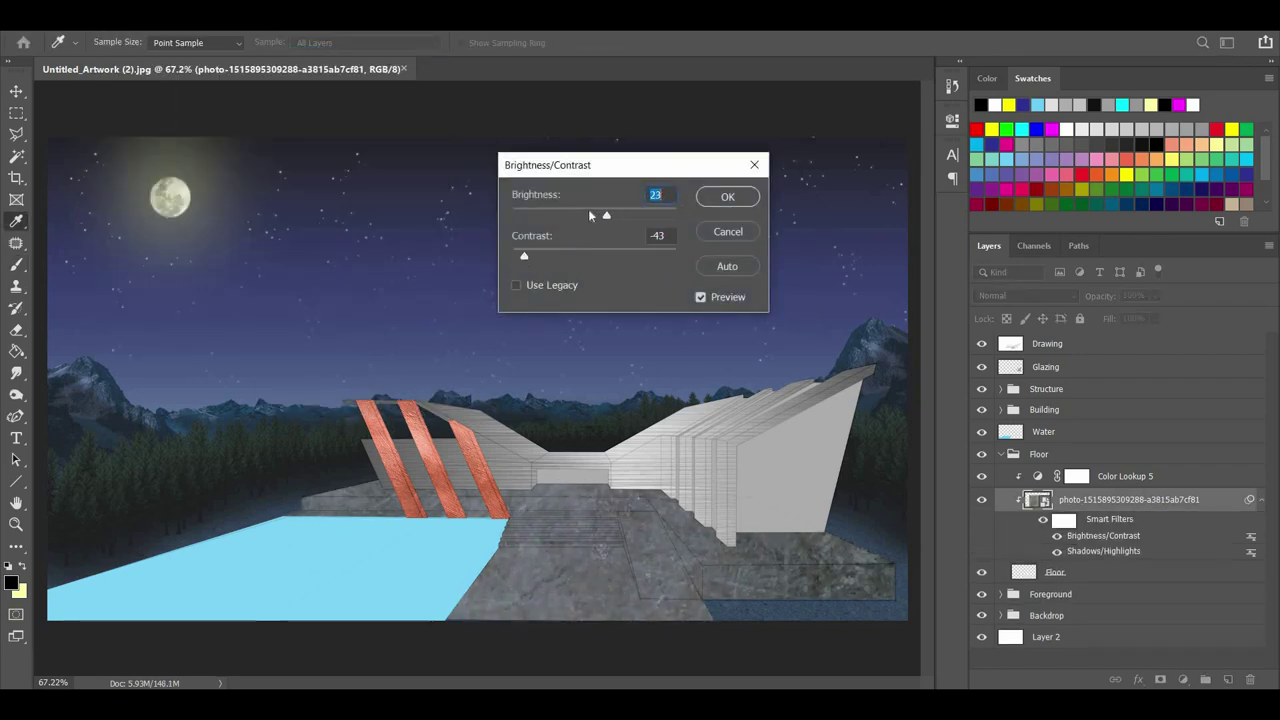
{"action": "left_click", "coordinate": [728, 196]}
Scale the concrete texture down and position it over the stairs and the plinth below the grey wall.
{"action": "key", "text": "b"}
{"action": "key", "text": "ctrl+t"}
{"action": "left_click", "coordinate": [677, 294]}
{"action": "left_click_drag", "start_coordinate": [197, 217], "coordinate": [384, 337]}
{"action": "left_click_drag", "start_coordinate": [493, 440], "coordinate": [402, 439]}
{"action": "left_click_drag", "start_coordinate": [675, 546], "coordinate": [750, 524]}
{"action": "left_click_drag", "start_coordinate": [366, 317], "coordinate": [443, 367]}
{"action": "key", "text": "Return"}
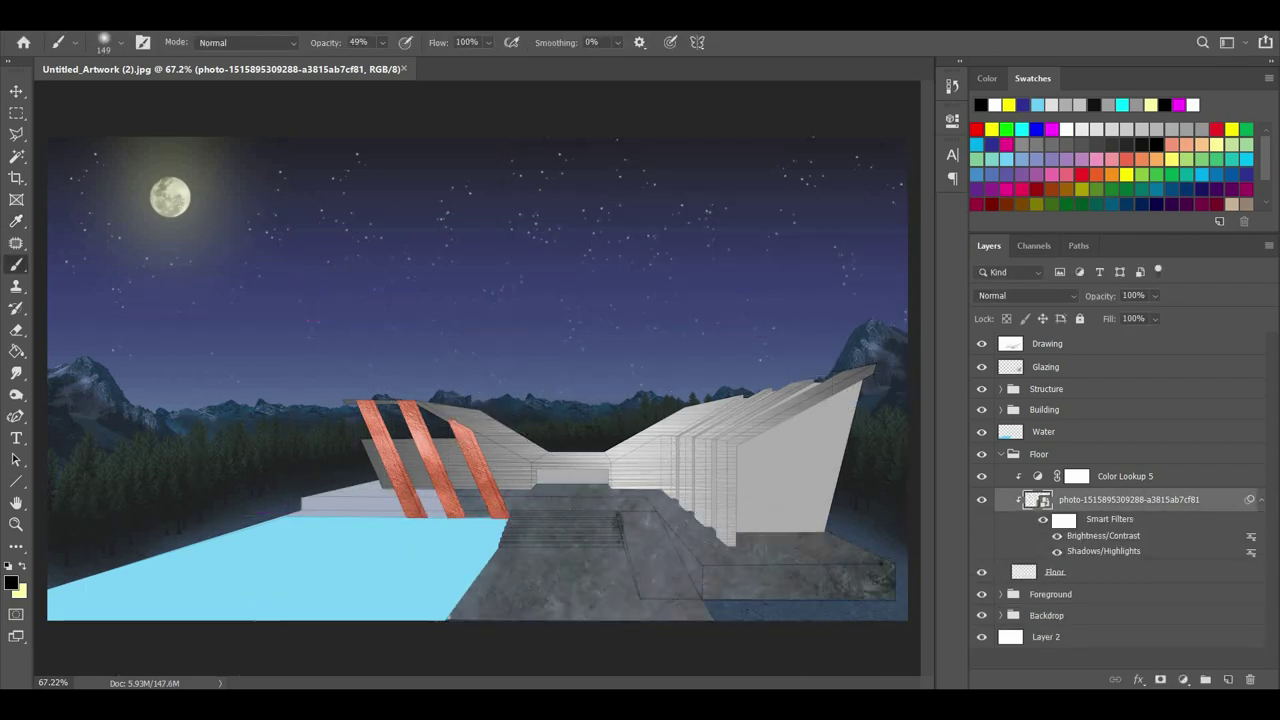
Cover the terrace behind the pool with a horizontally flipped copy of the concrete texture, merged with the original.
{"action": "left_click", "coordinate": [14, 90]}
{"action": "left_click_drag", "start_coordinate": [536, 506], "coordinate": [106, 505], "text": "alt"}
{"action": "left_click", "coordinate": [44, 17]}
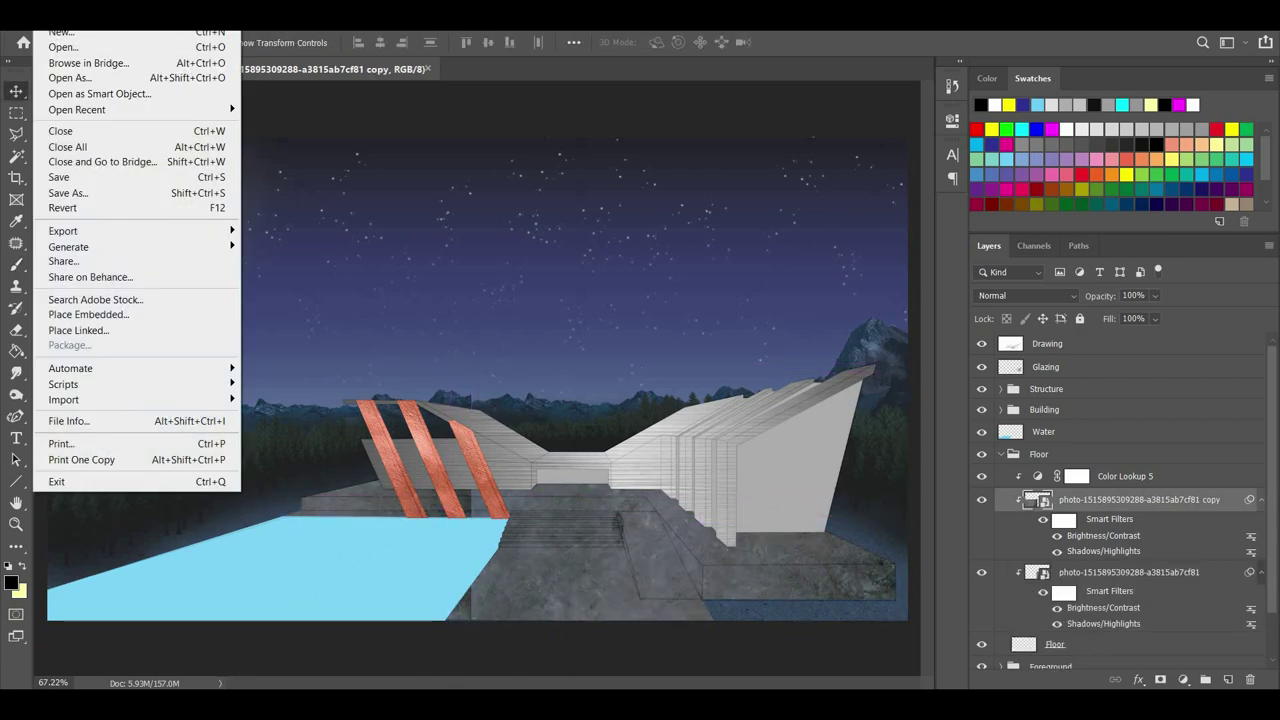
{"action": "mouse_move", "coordinate": [70, 17]}
{"action": "mouse_move", "coordinate": [137, 375]}
{"action": "left_click", "coordinate": [320, 544]}
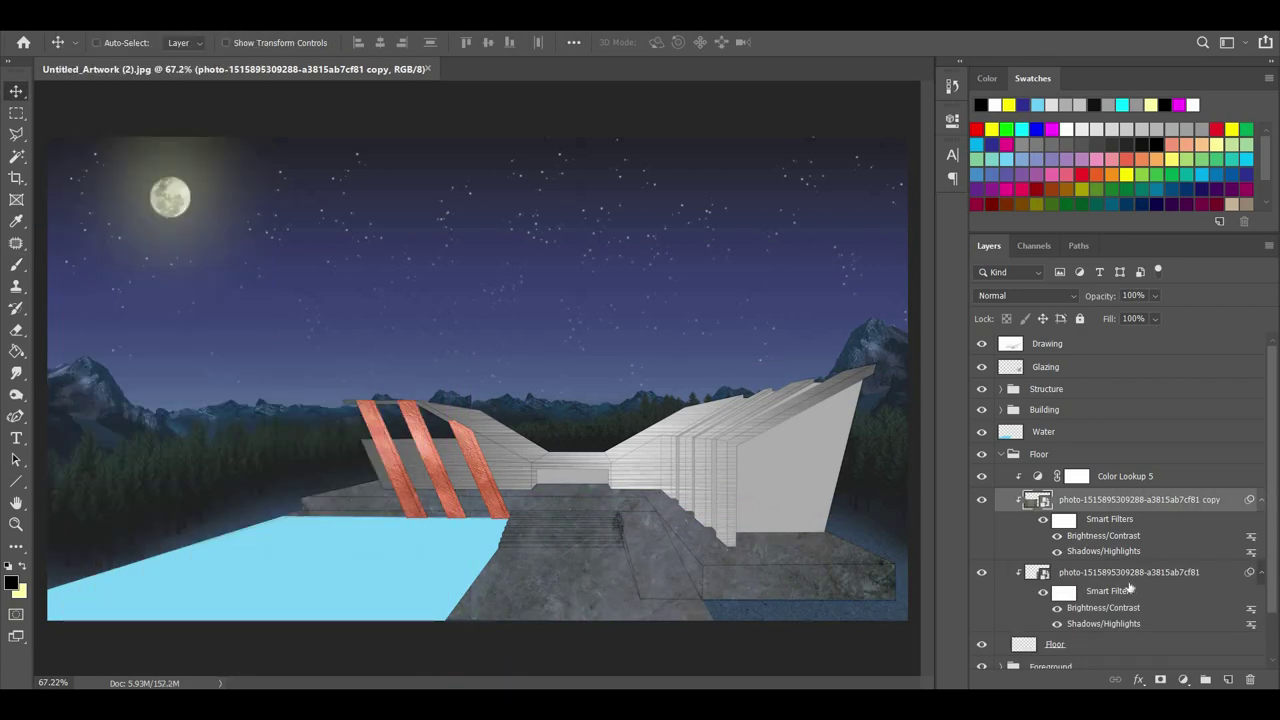
{"action": "right_click", "coordinate": [1101, 565]}
{"action": "left_click", "coordinate": [971, 494]}
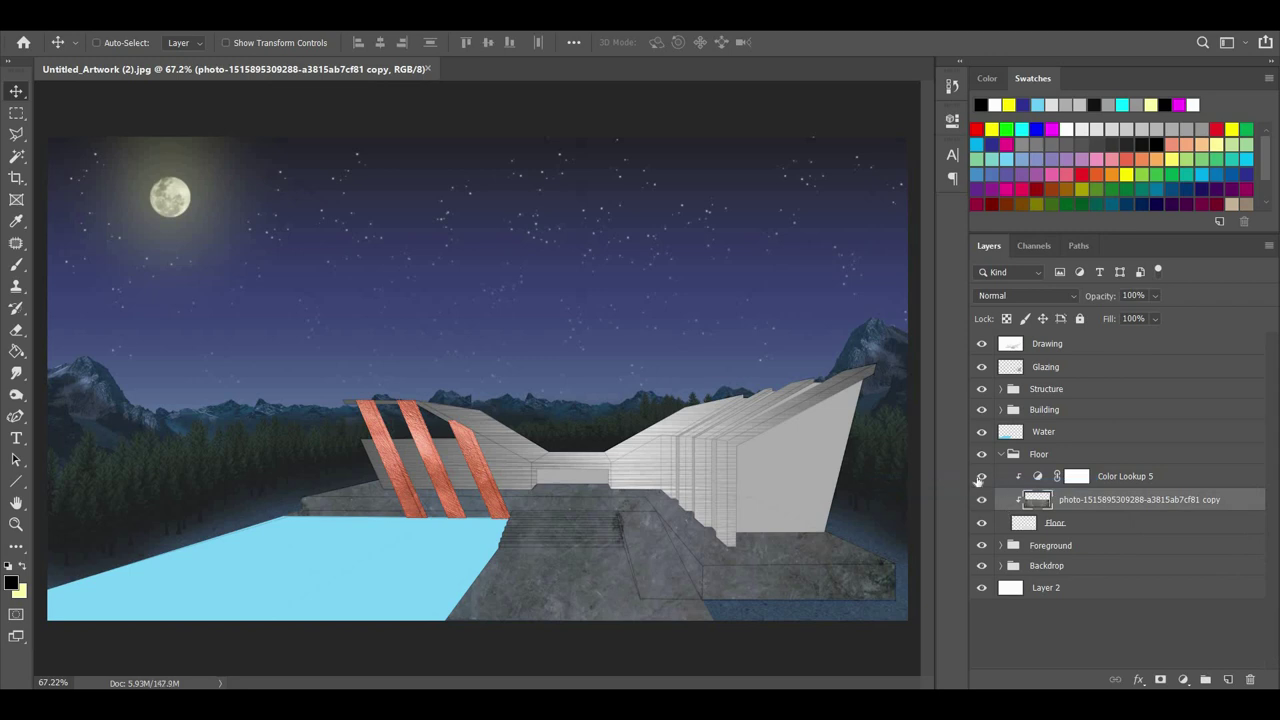
Set the opacity of the floor's Color Lookup adjustment to 50%.
{"action": "left_click", "coordinate": [1125, 477]}
{"action": "left_click", "coordinate": [1155, 296]}
{"action": "left_click", "coordinate": [1195, 316]}
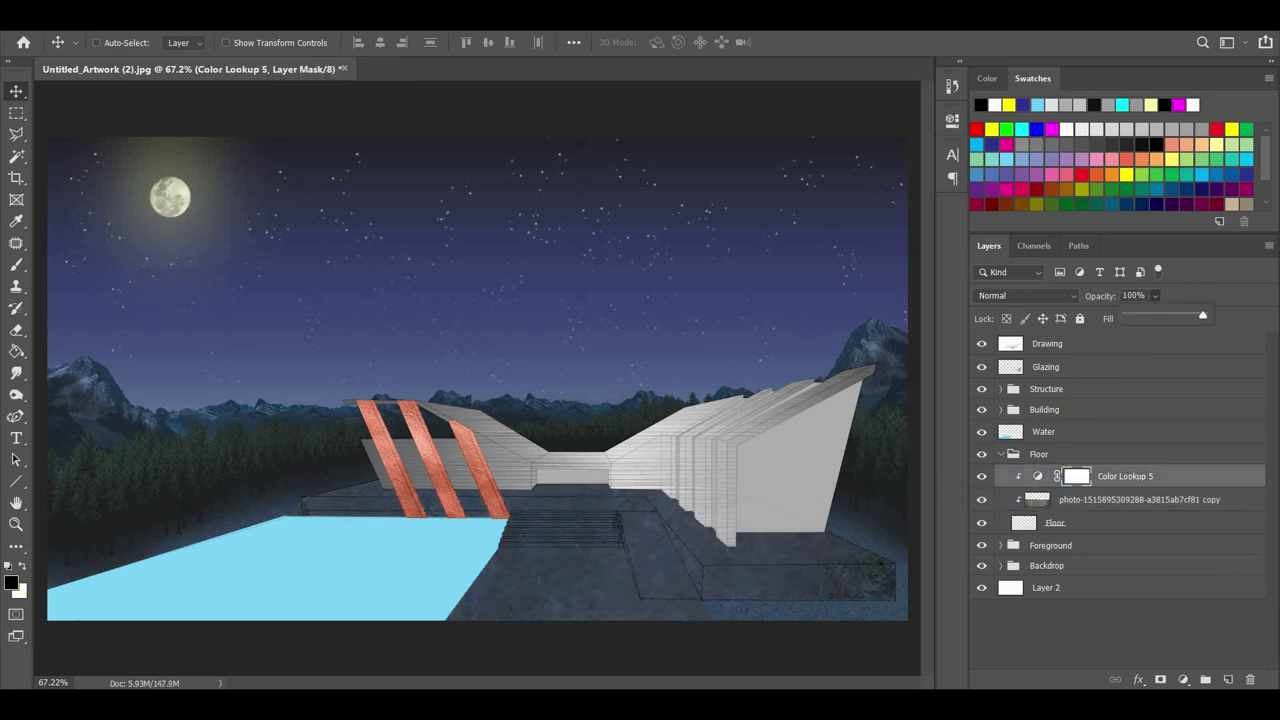
{"action": "type", "text": "50"}
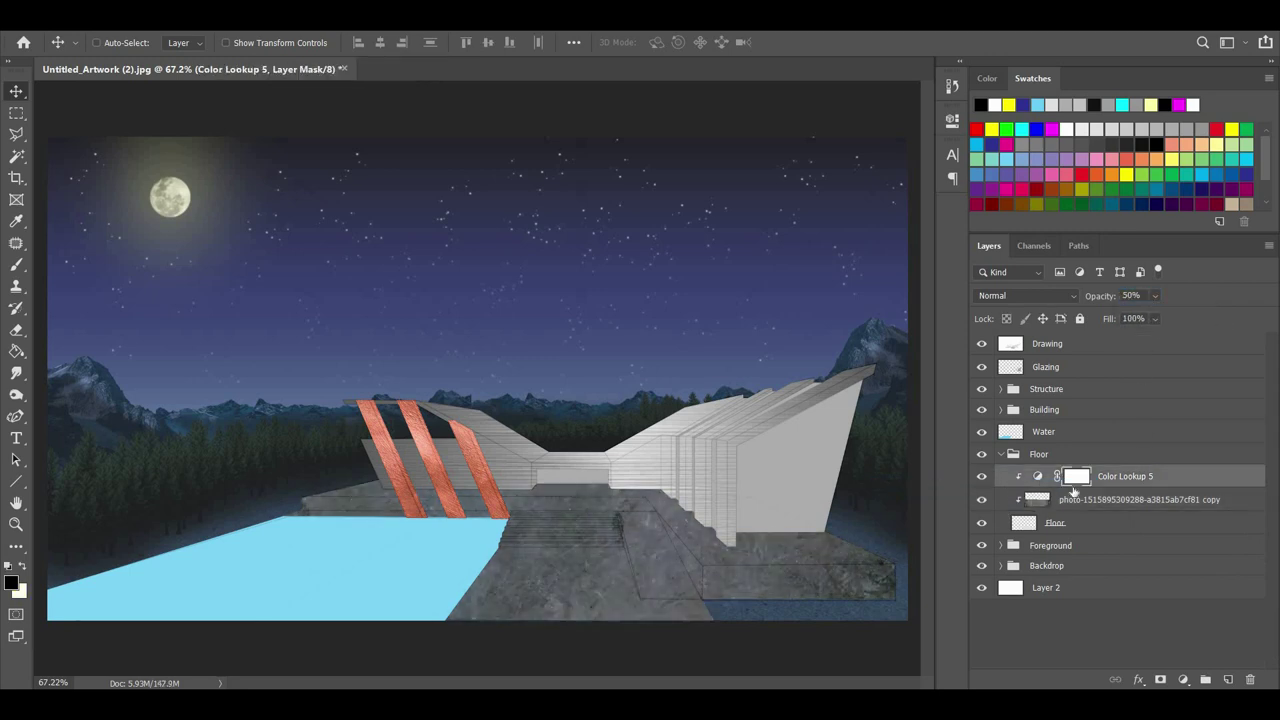
Darken the floor with a new black-filled clipped layer above the concrete texture at 50% opacity.
{"action": "left_click", "coordinate": [1140, 499]}
{"action": "left_click", "coordinate": [1228, 679]}
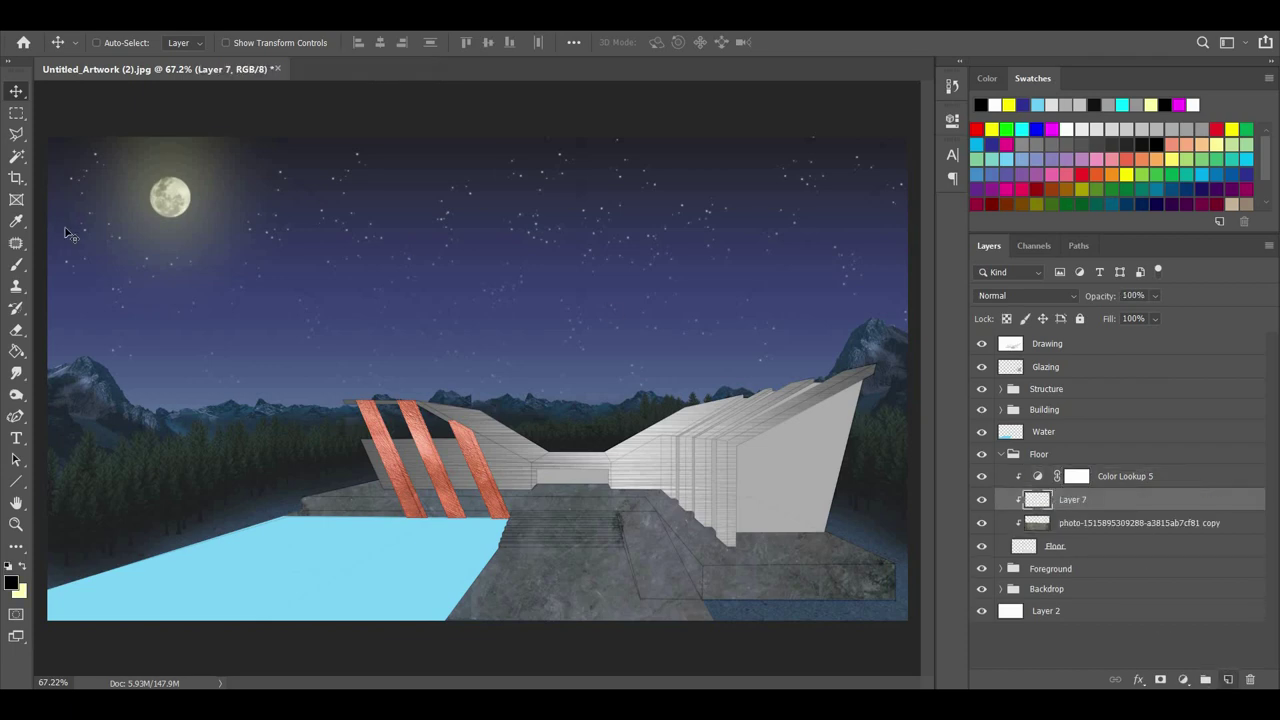
{"action": "left_click", "coordinate": [16, 351]}
{"action": "left_click", "coordinate": [770, 605]}
{"action": "scroll", "coordinate": [770, 605], "scroll_direction": "up", "scroll_amount": 3}
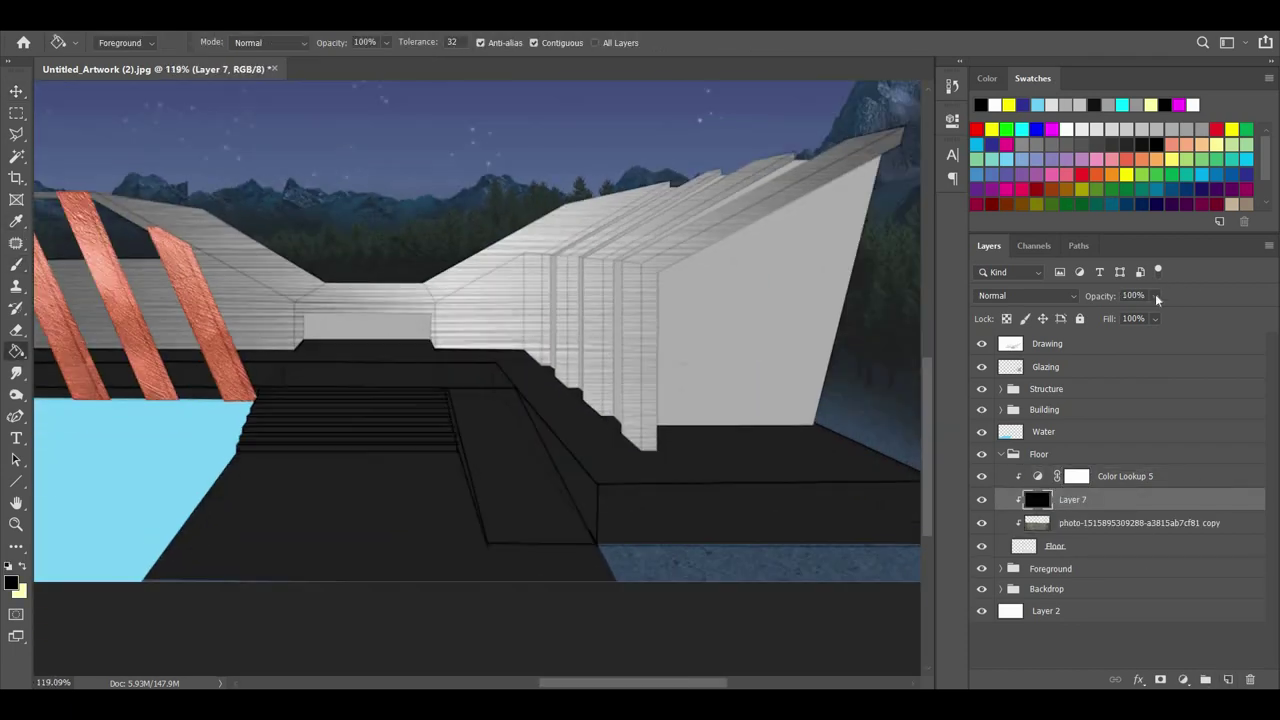
{"action": "type", "text": "50"}
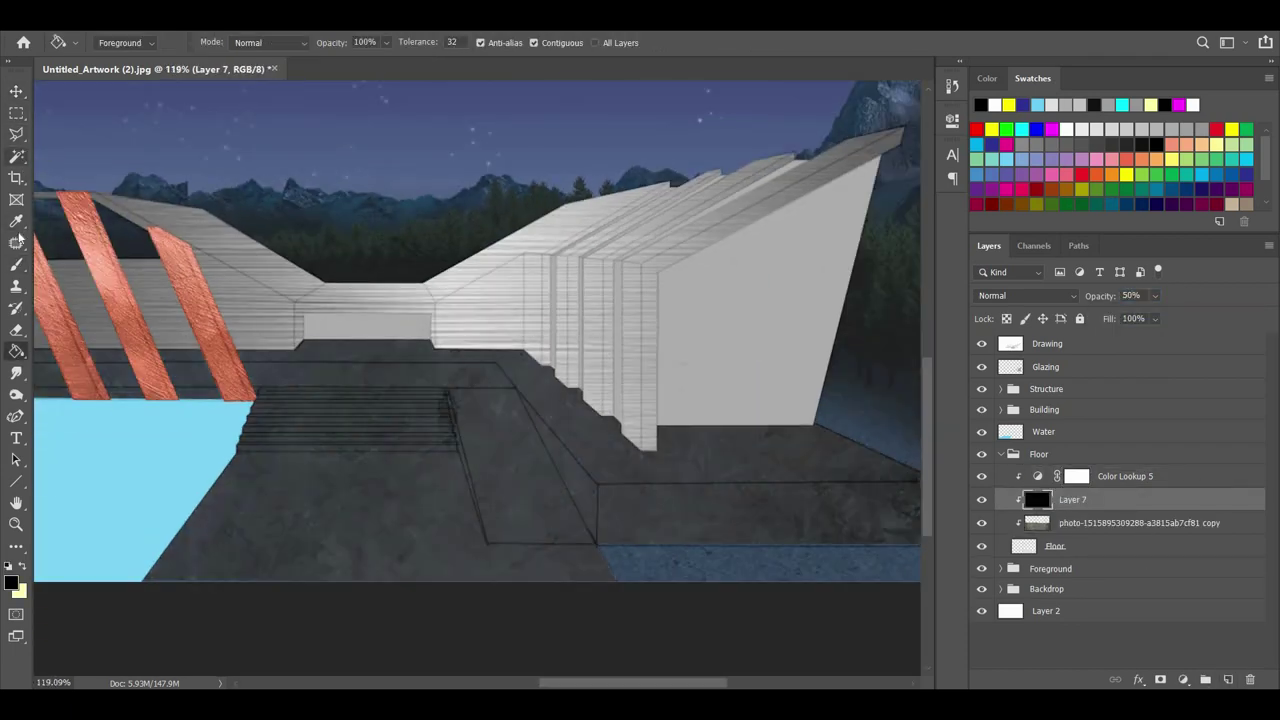
Outline the top surfaces of the raised terrace and the plinth around the building with the Polygonal Lasso.
{"action": "type", "text": "l"}
{"action": "mouse_move", "coordinate": [569, 393]}
{"action": "left_mouse_down"}
{"action": "mouse_move", "coordinate": [414, 329]}
{"action": "mouse_move", "coordinate": [399, 336]}
{"action": "left_mouse_up"}
{"action": "scroll", "coordinate": [448, 417], "scroll_direction": "up", "scroll_amount": 5}
{"action": "left_click", "coordinate": [420, 441]}
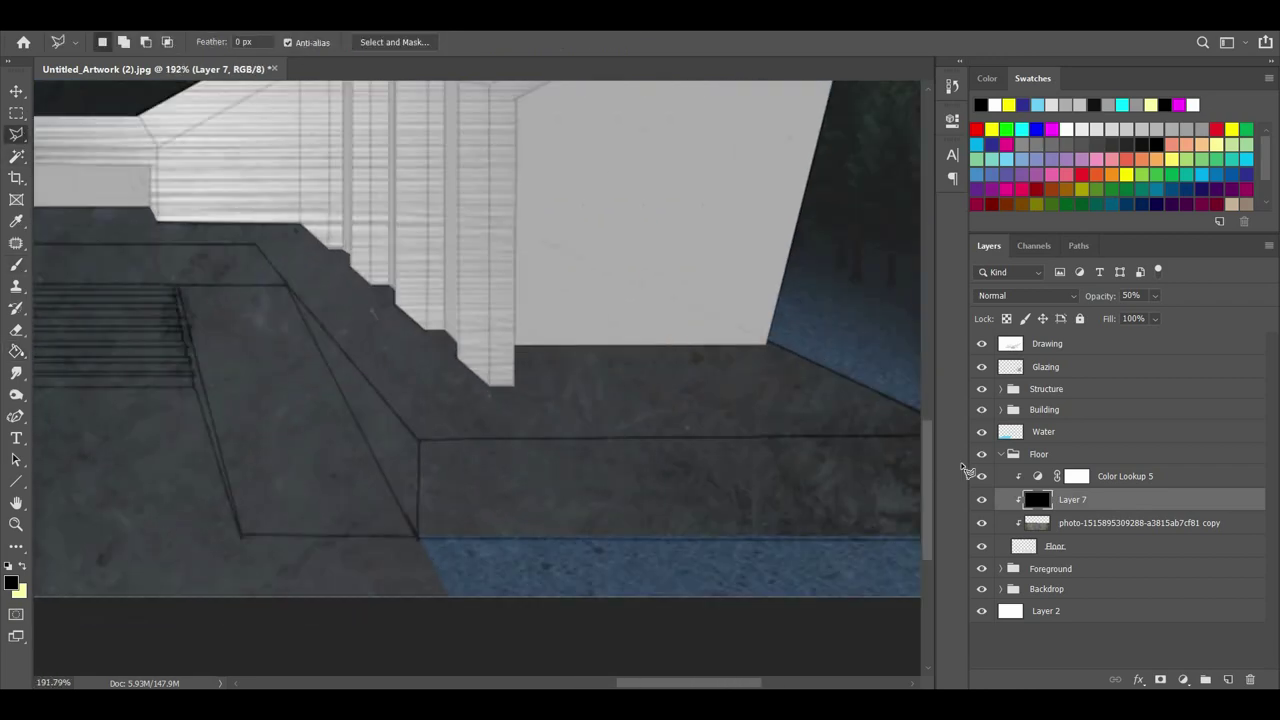
{"action": "left_click", "coordinate": [760, 436]}
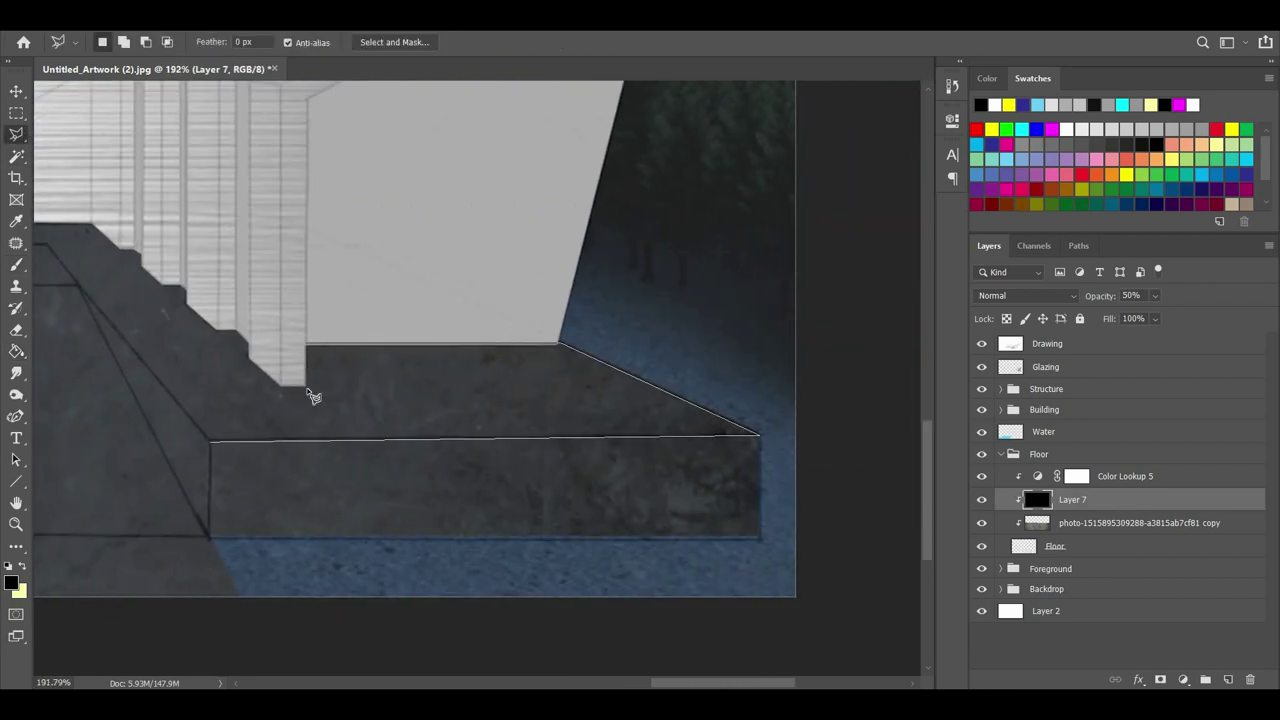
{"action": "scroll", "coordinate": [533, 210], "scroll_direction": "left", "scroll_amount": 5}
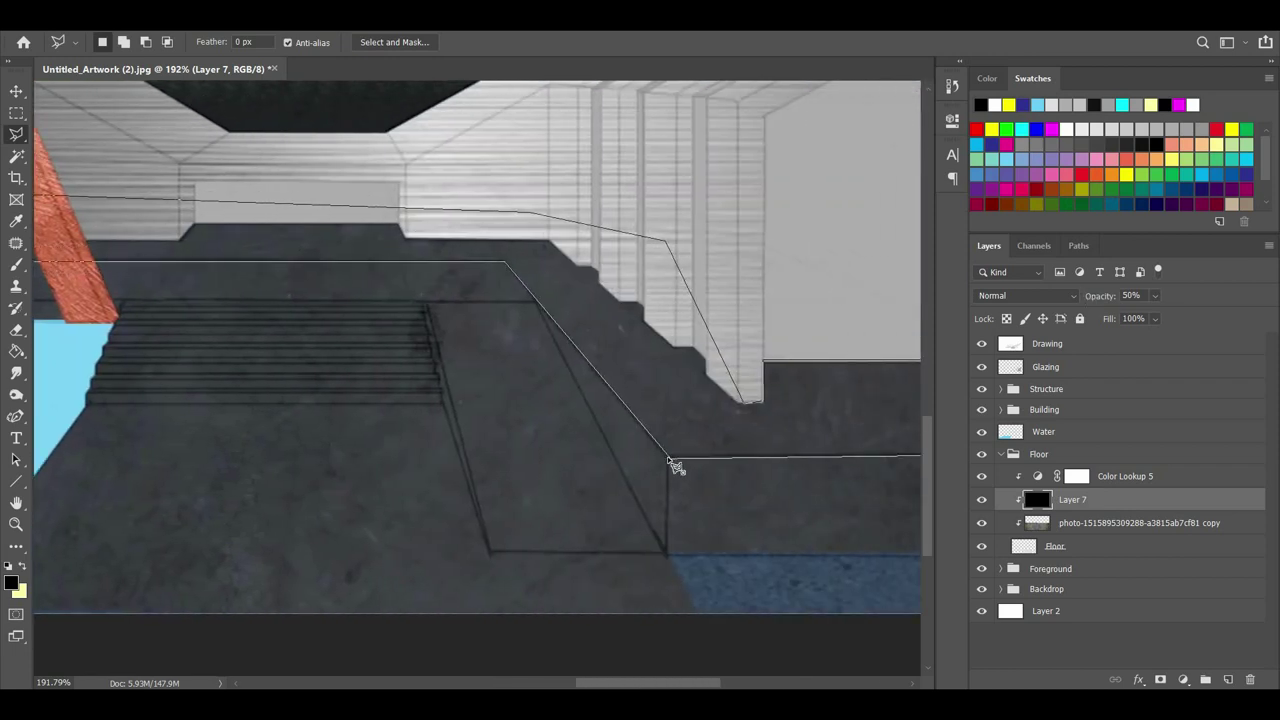
{"action": "left_click", "coordinate": [669, 460]}
{"action": "scroll", "coordinate": [397, 329], "scroll_direction": "down", "scroll_amount": 7}
Lighten the selected terrace tops by erasing the black overlay with the Eraser at 25% opacity.
{"action": "left_click", "coordinate": [16, 350]}
{"action": "left_click", "coordinate": [16, 331]}
{"action": "scroll", "coordinate": [276, 300], "scroll_direction": "up", "scroll_amount": 4}
{"action": "scroll", "coordinate": [150, 310], "scroll_direction": "up", "scroll_amount": 2}
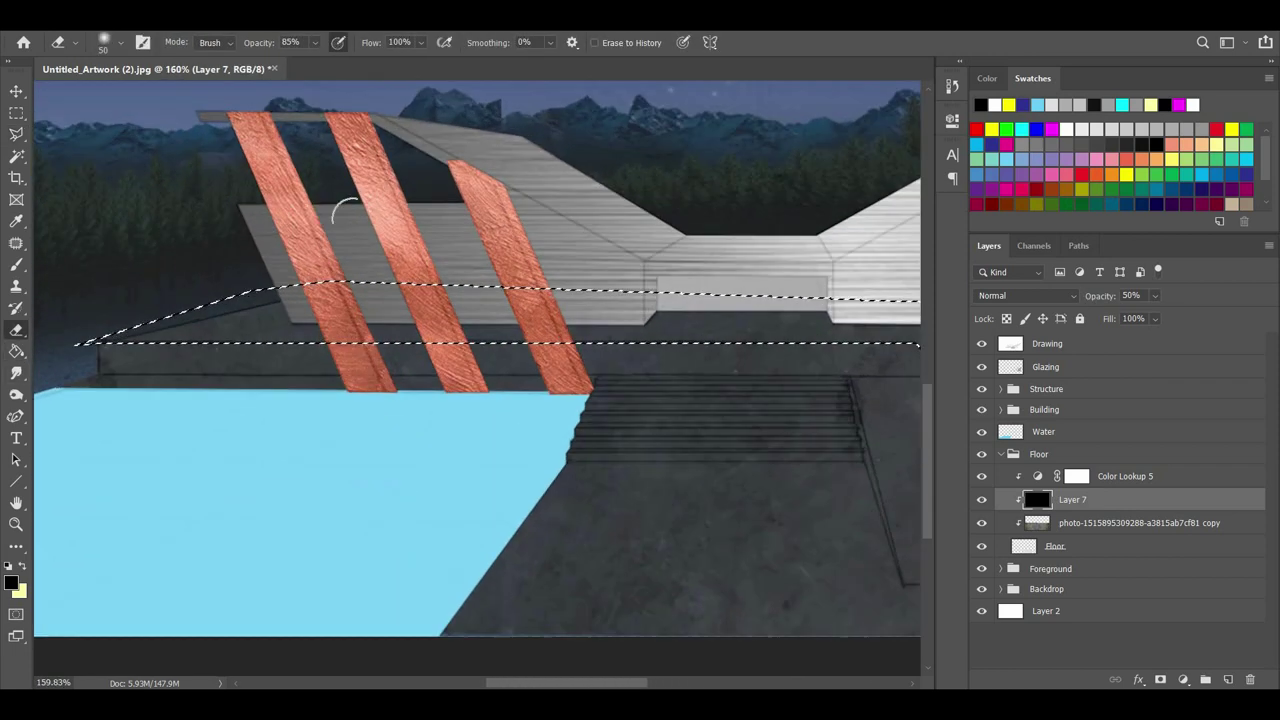
{"action": "key", "text": "2"}
{"action": "key", "text": "5"}
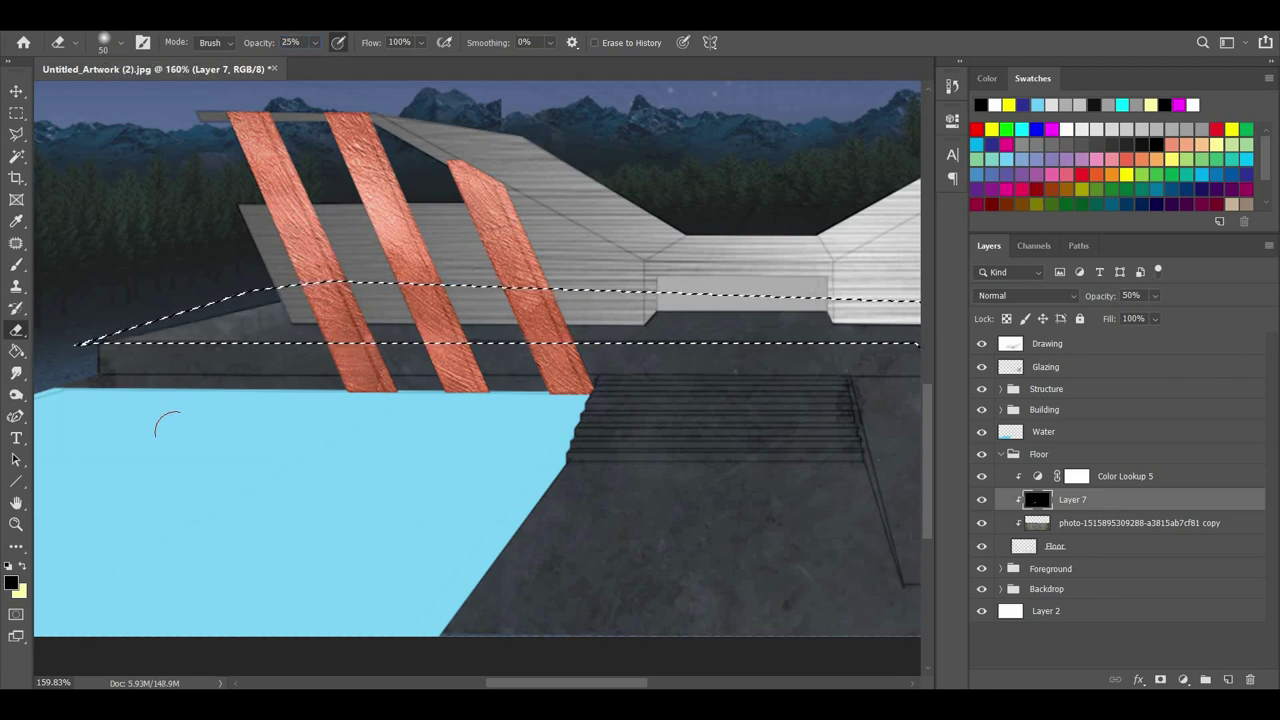
{"action": "scroll", "coordinate": [245, 280], "scroll_direction": "down", "scroll_amount": 1}
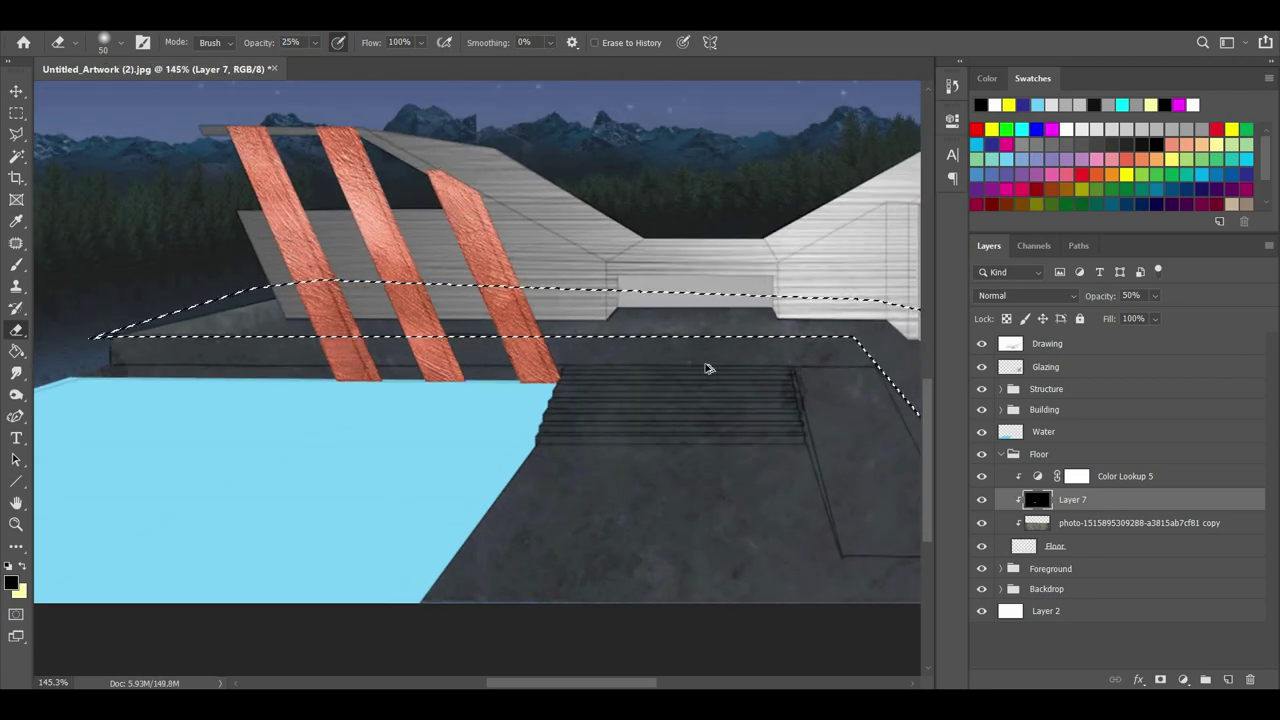
{"action": "scroll", "coordinate": [706, 369], "scroll_direction": "down", "scroll_amount": 2}
{"action": "scroll", "coordinate": [600, 343], "scroll_direction": "down", "scroll_amount": 1}
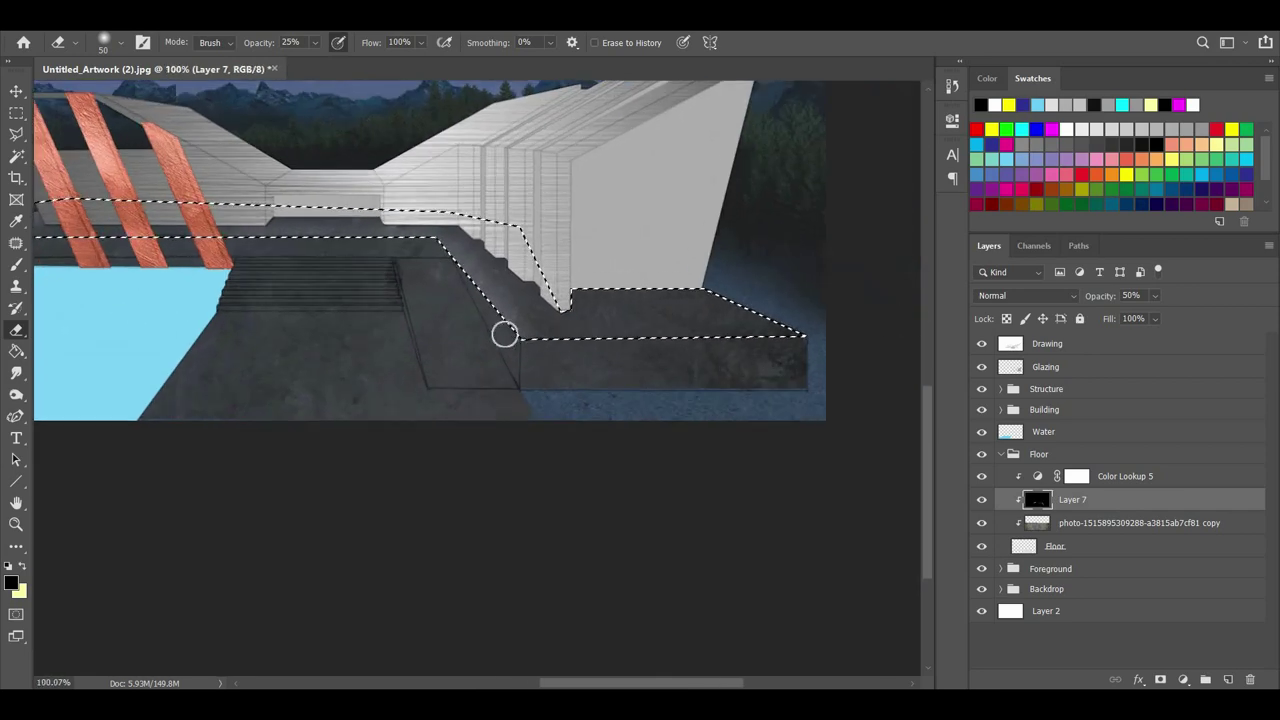
{"action": "left_click_drag", "start_coordinate": [358, 316], "coordinate": [460, 338]}
Select the floor in front of the terrace, including stairs and ramp, and lighten it with the Eraser at 25% opacity.
{"action": "scroll", "coordinate": [460, 338], "scroll_direction": "up", "scroll_amount": 1}
{"action": "key", "text": "l"}
{"action": "left_click", "coordinate": [632, 414]}
{"action": "left_click", "coordinate": [577, 330]}
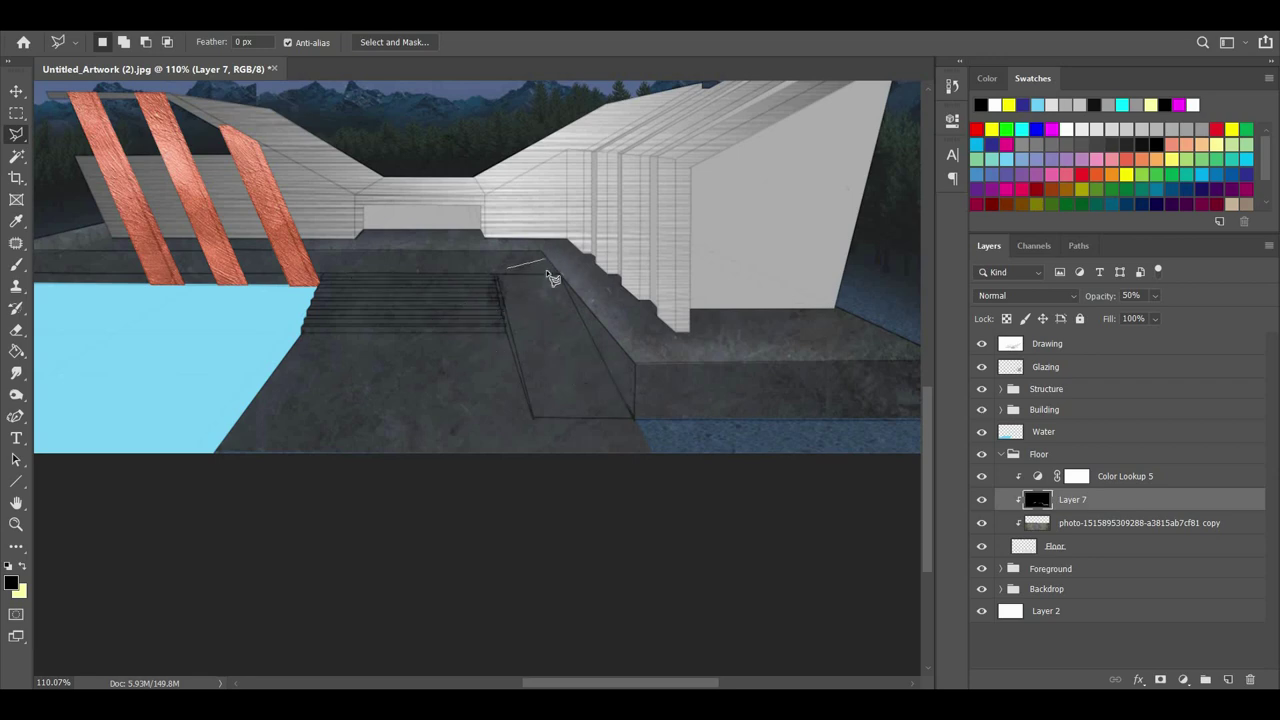
{"action": "scroll", "coordinate": [546, 269], "scroll_direction": "up", "scroll_amount": 3}
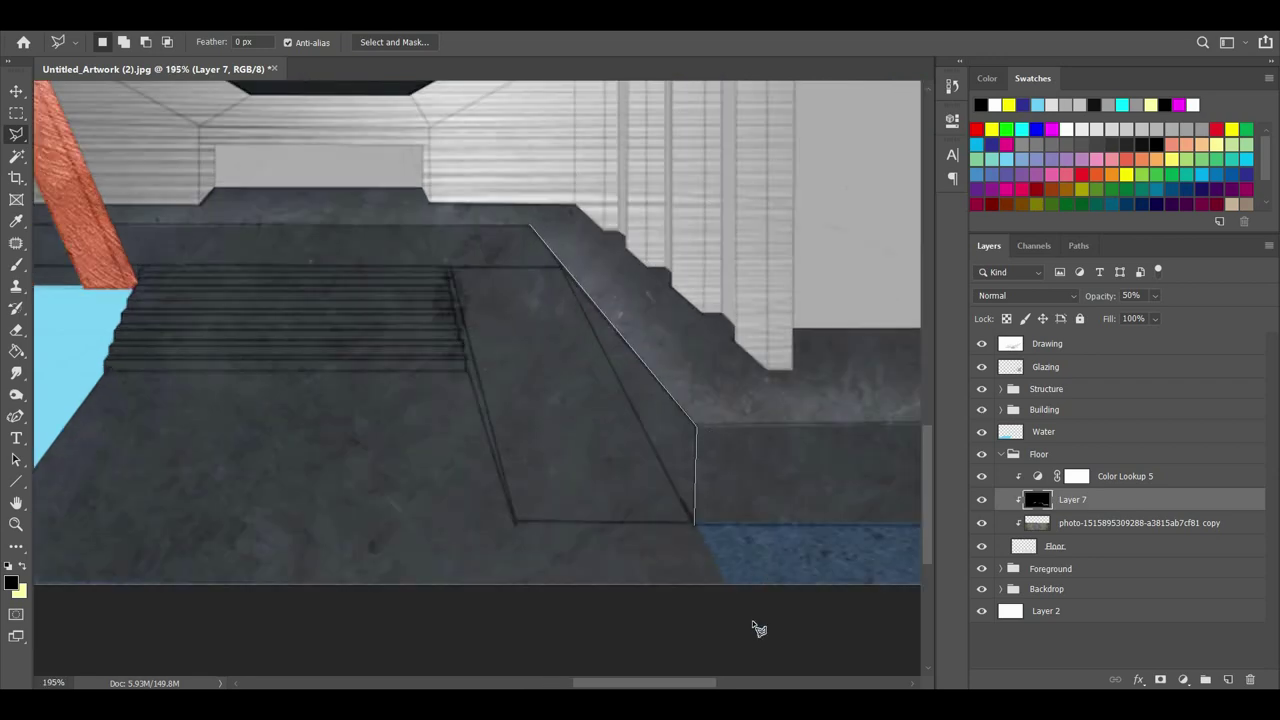
{"action": "left_click", "coordinate": [752, 620]}
{"action": "scroll", "coordinate": [508, 189], "scroll_direction": "left", "scroll_amount": 4}
{"action": "left_click", "coordinate": [369, 621]}
{"action": "left_click", "coordinate": [276, 545]}
{"action": "left_click", "coordinate": [515, 278]}
{"action": "key", "text": "BackSpace"}
{"action": "left_click", "coordinate": [449, 297]}
{"action": "scroll", "coordinate": [95, 297], "scroll_direction": "left", "scroll_amount": 3}
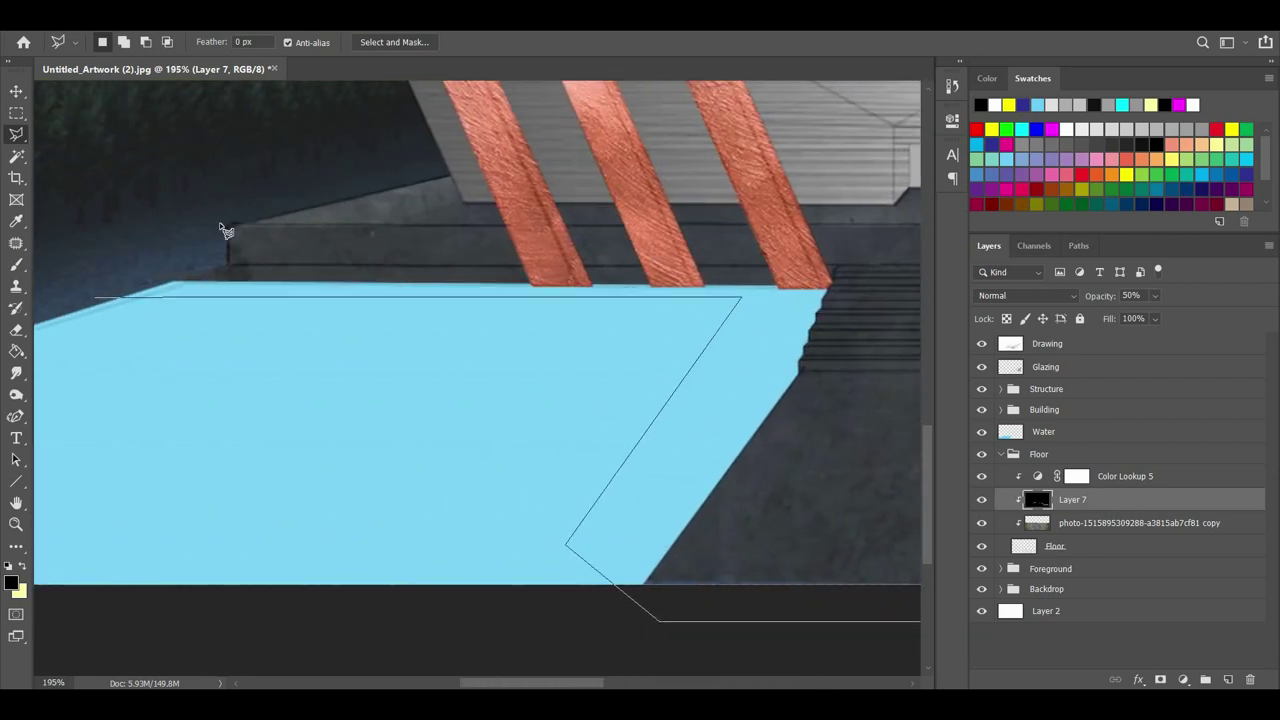
{"action": "scroll", "coordinate": [755, 237], "scroll_direction": "right", "scroll_amount": 5}
{"action": "left_click", "coordinate": [790, 237]}
{"action": "key", "text": "e"}
{"action": "scroll", "coordinate": [471, 466], "scroll_direction": "down", "scroll_amount": 2}
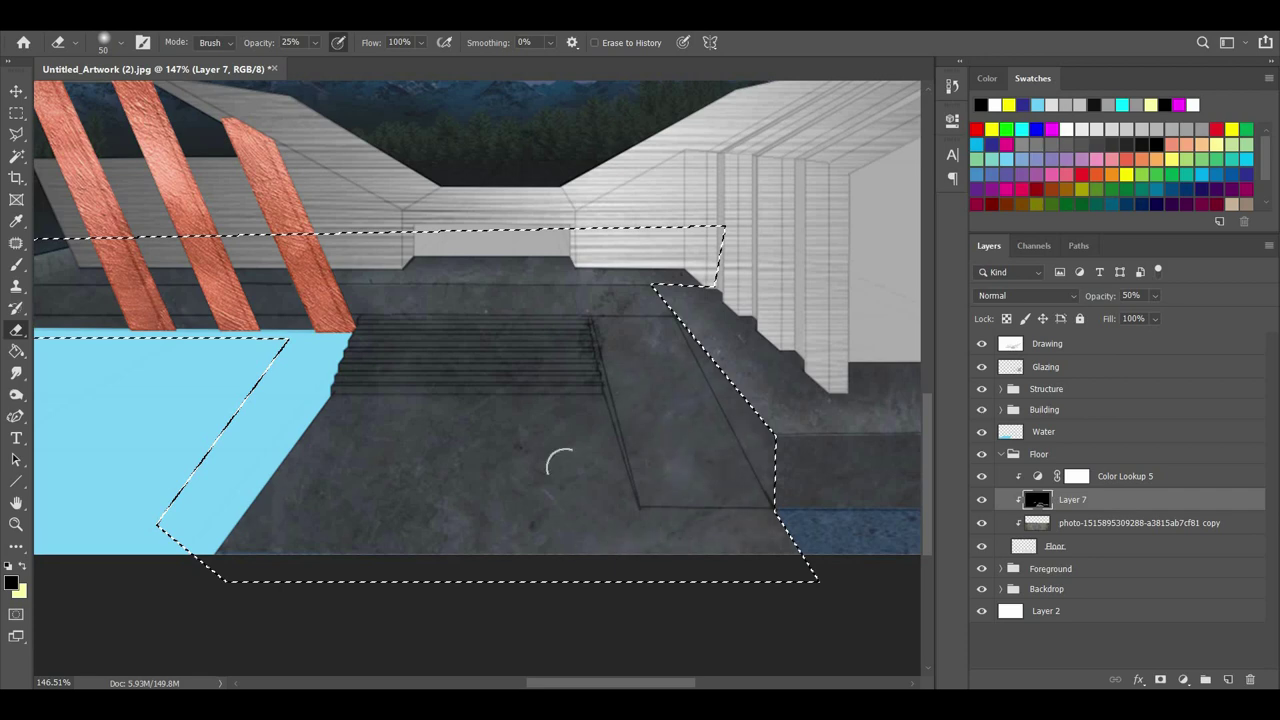
{"action": "key", "text": "m"}
{"action": "scroll", "coordinate": [460, 328], "scroll_direction": "up", "scroll_amount": 6}
{"action": "left_click_drag", "start_coordinate": [173, 307], "coordinate": [852, 337]}
{"action": "key", "text": "ctrl+d"}
{"action": "left_click_drag", "start_coordinate": [176, 318], "coordinate": [830, 302]}
{"action": "key", "text": "ctrl+d"}
{"action": "left_click", "coordinate": [164, 512]}
{"action": "left_click", "coordinate": [742, 500]}
{"action": "left_click", "coordinate": [742, 489]}
{"action": "left_click", "coordinate": [204, 479]}
{"action": "key", "text": "Escape"}
Select the three lowest stair treads as thin strips with the Polygonal Lasso, adding each to the selection.
{"action": "left_click", "coordinate": [188, 500]}
{"action": "left_click", "coordinate": [743, 500]}
{"action": "left_click", "coordinate": [743, 490]}
{"action": "left_click", "coordinate": [306, 490]}
{"action": "left_click", "coordinate": [298, 500]}
{"action": "left_click", "coordinate": [309, 470], "text": "shift"}
{"action": "left_click", "coordinate": [668, 472]}
{"action": "left_click", "coordinate": [667, 460]}
{"action": "left_click", "coordinate": [297, 459]}
{"action": "left_click", "coordinate": [288, 470]}
{"action": "left_click", "coordinate": [299, 438]}
{"action": "left_click", "coordinate": [785, 437]}
{"action": "left_click", "coordinate": [783, 425]}
{"action": "left_click", "coordinate": [272, 425]}
{"action": "left_click", "coordinate": [262, 436]}
Add the remaining upper stair treads to the selection as thin strips.
{"action": "left_click", "coordinate": [274, 404]}
{"action": "left_click", "coordinate": [790, 404]}
{"action": "left_click", "coordinate": [787, 390]}
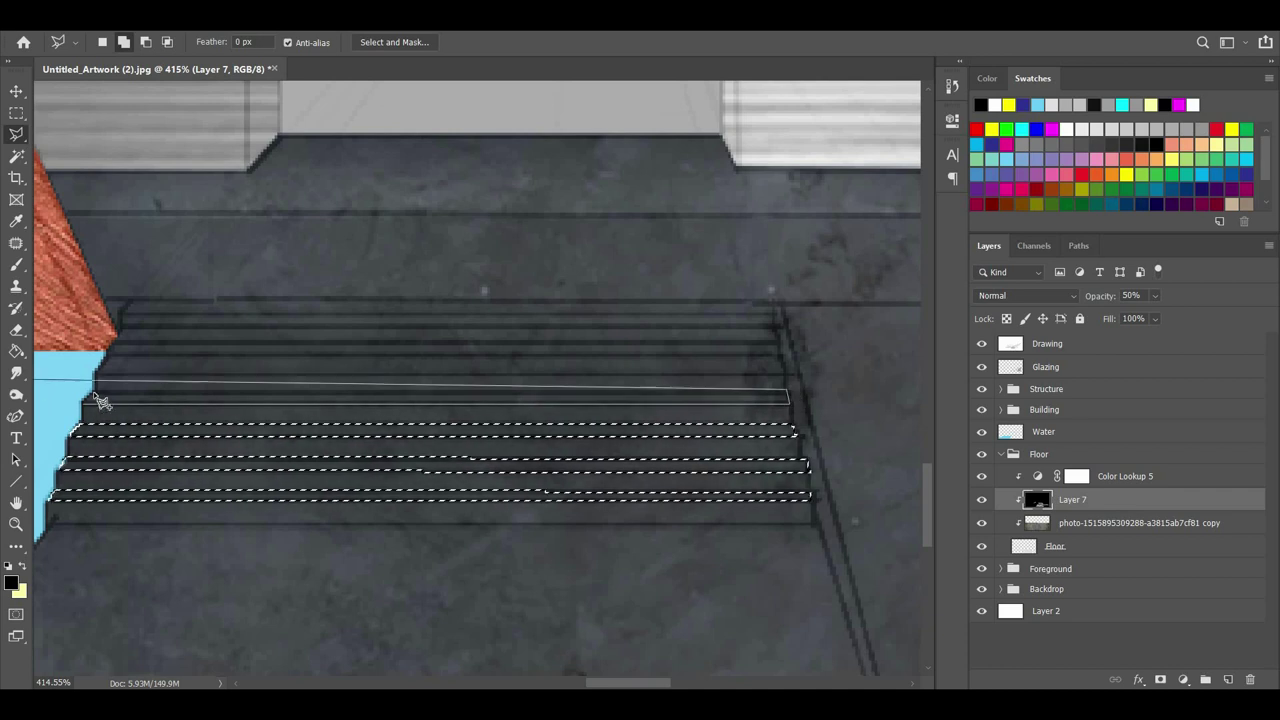
{"action": "left_click", "coordinate": [100, 391]}
{"action": "double_click", "coordinate": [90, 402]}
{"action": "left_click", "coordinate": [160, 381]}
{"action": "key", "text": "Escape"}
{"action": "key", "text": "ctrl+z"}
{"action": "left_click", "coordinate": [105, 373], "text": "shift"}
{"action": "left_click", "coordinate": [796, 373]}
{"action": "left_click", "coordinate": [789, 352]}
{"action": "left_click", "coordinate": [114, 352]}
{"action": "left_click", "coordinate": [105, 373]}
{"action": "left_click", "coordinate": [121, 341], "text": "shift"}
{"action": "left_click", "coordinate": [790, 342]}
{"action": "left_click", "coordinate": [785, 328]}
{"action": "left_click", "coordinate": [128, 327]}
{"action": "left_click", "coordinate": [121, 341]}
Lighten the selected stair treads with the Eraser at 25% opacity, clear the selection and check the floor without the drawing.
{"action": "scroll", "coordinate": [576, 400], "scroll_direction": "down", "scroll_amount": 10}
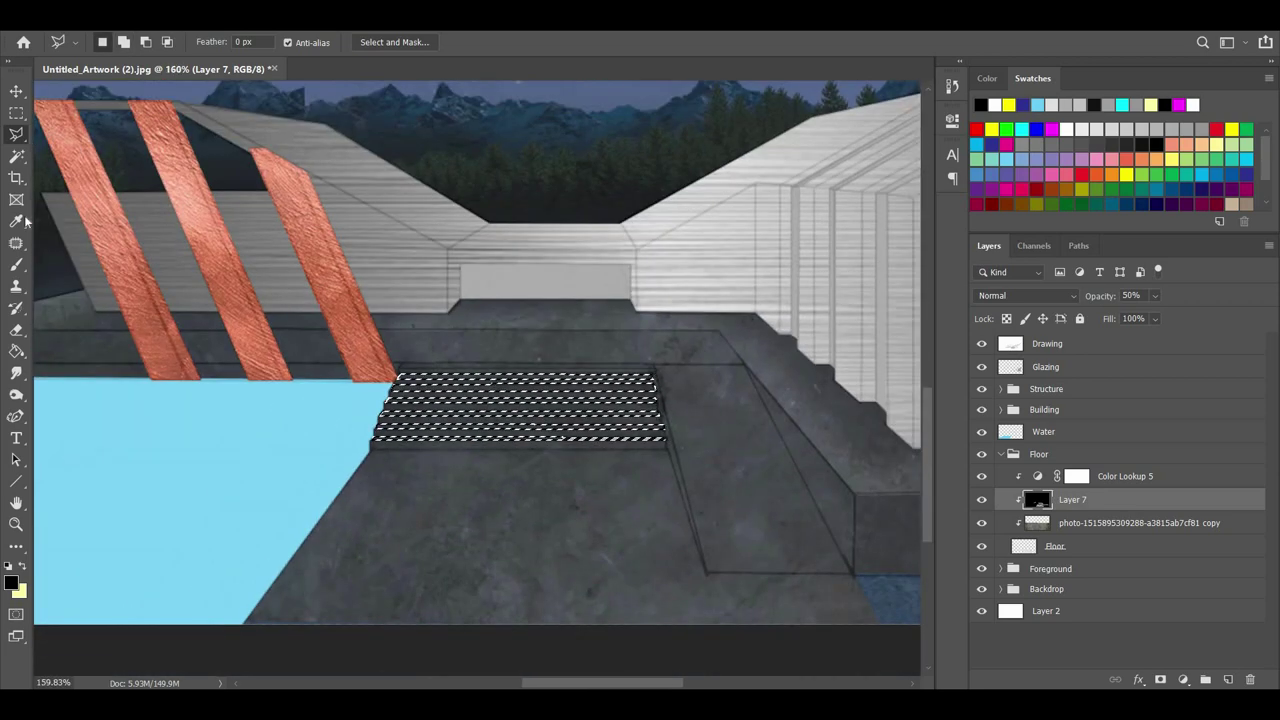
{"action": "left_click", "coordinate": [16, 264]}
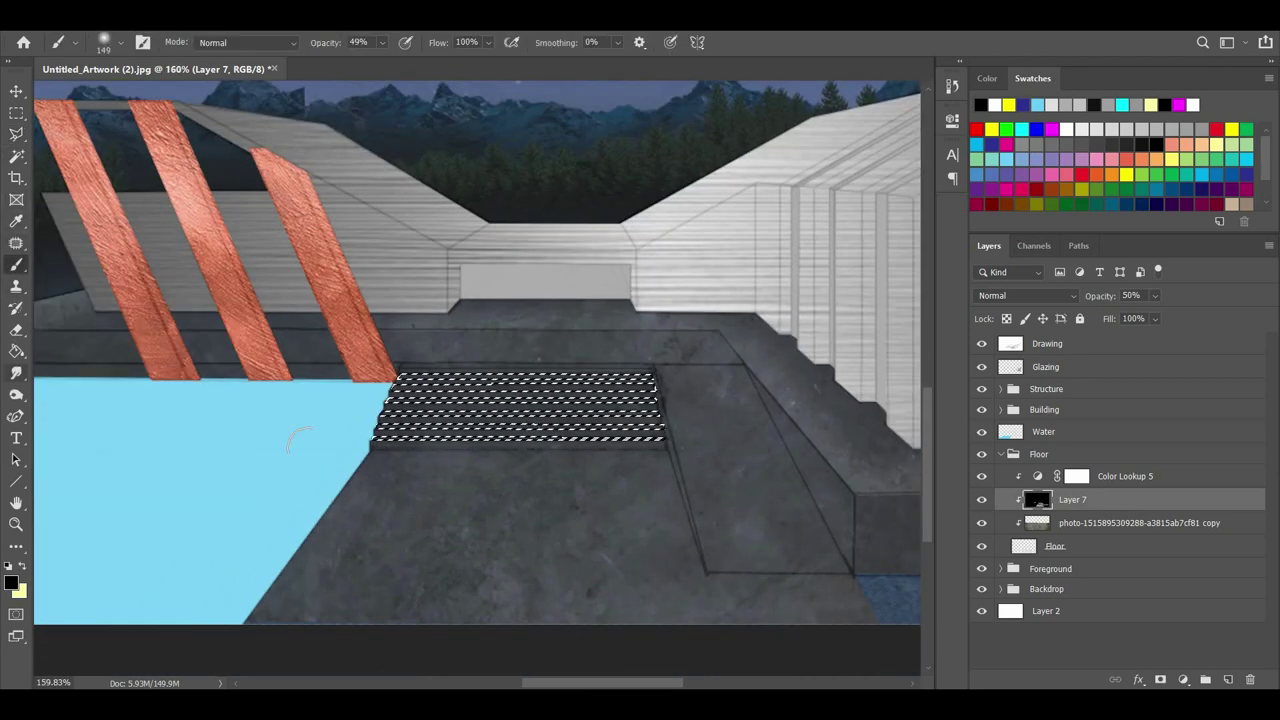
{"action": "key", "text": "e"}
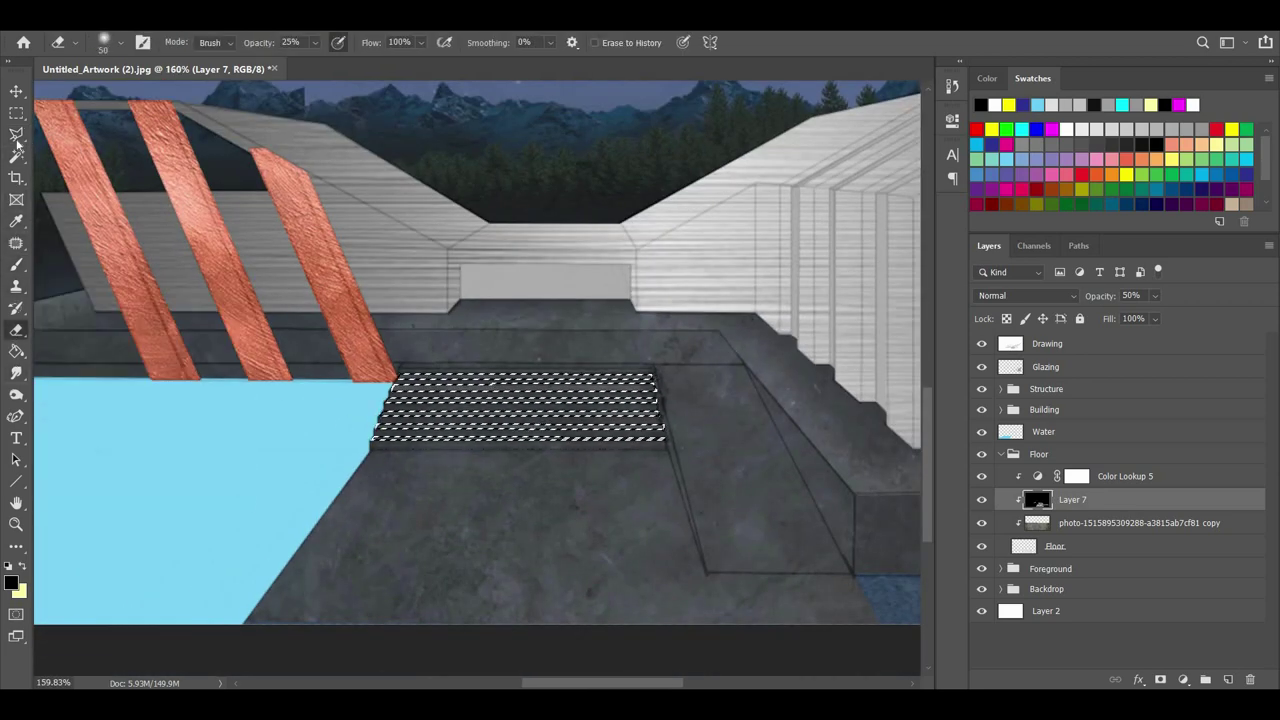
{"action": "left_click", "coordinate": [16, 135]}
{"action": "left_click", "coordinate": [460, 336]}
{"action": "left_click", "coordinate": [580, 343]}
{"action": "left_click", "coordinate": [889, 453]}
{"action": "double_click", "coordinate": [390, 594]}
{"action": "key", "text": "ctrl+d"}
{"action": "scroll", "coordinate": [597, 406], "scroll_direction": "down", "scroll_amount": 4}
{"action": "left_click", "coordinate": [982, 344]}
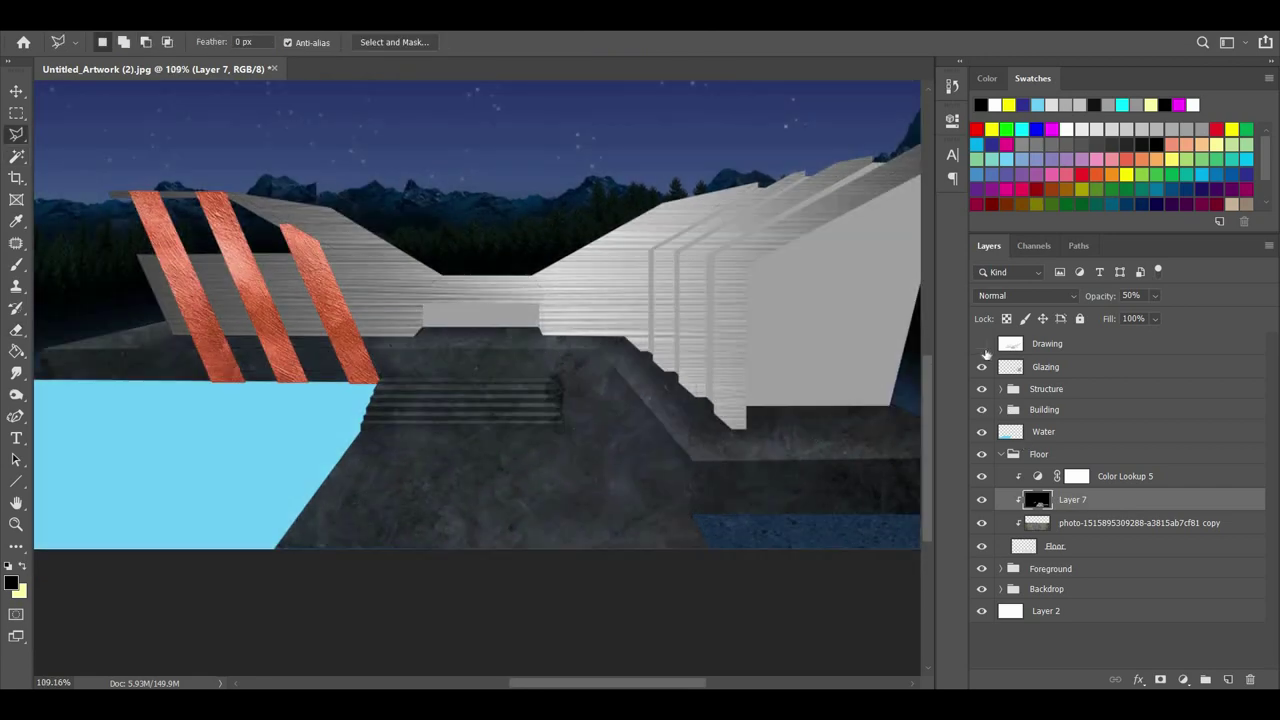
{"action": "left_click", "coordinate": [981, 343]}
Outline the terrace tops and the front floor with the Polygonal Lasso, leaving out the triangular side face beside the ramp.
{"action": "scroll", "coordinate": [623, 383], "scroll_direction": "up", "scroll_amount": 5}
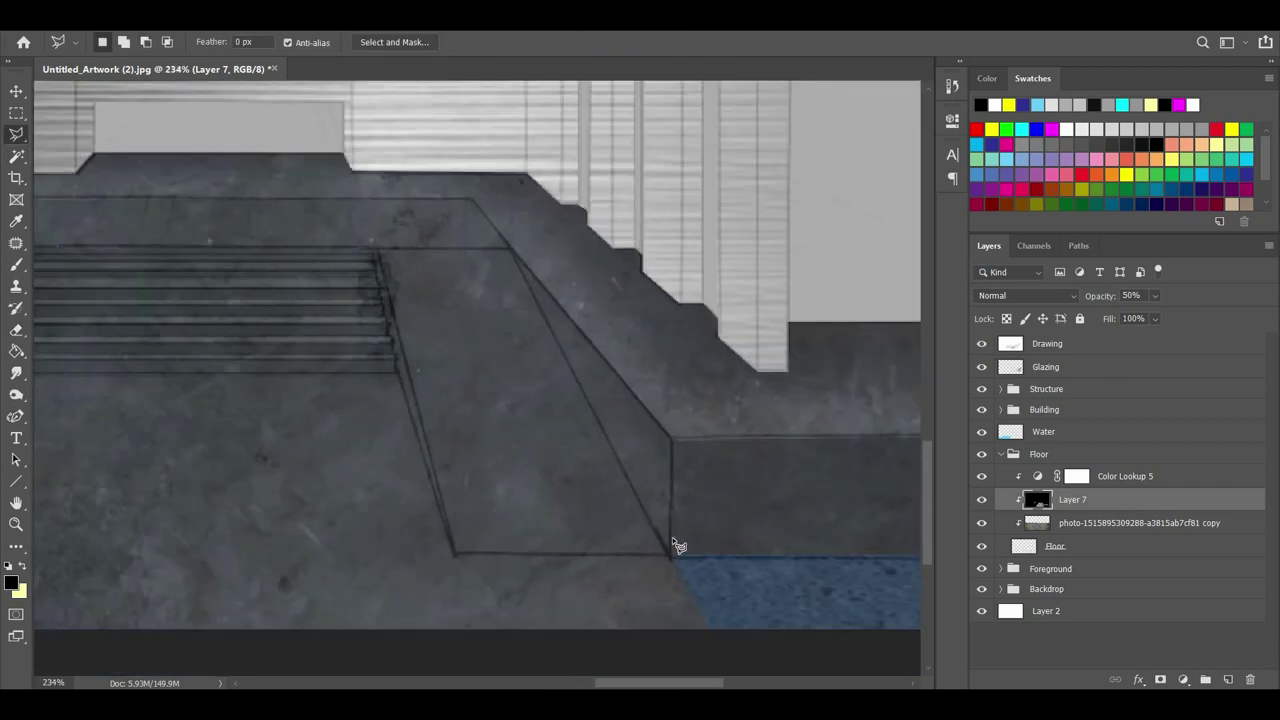
{"action": "left_click", "coordinate": [510, 251]}
{"action": "left_click", "coordinate": [808, 431]}
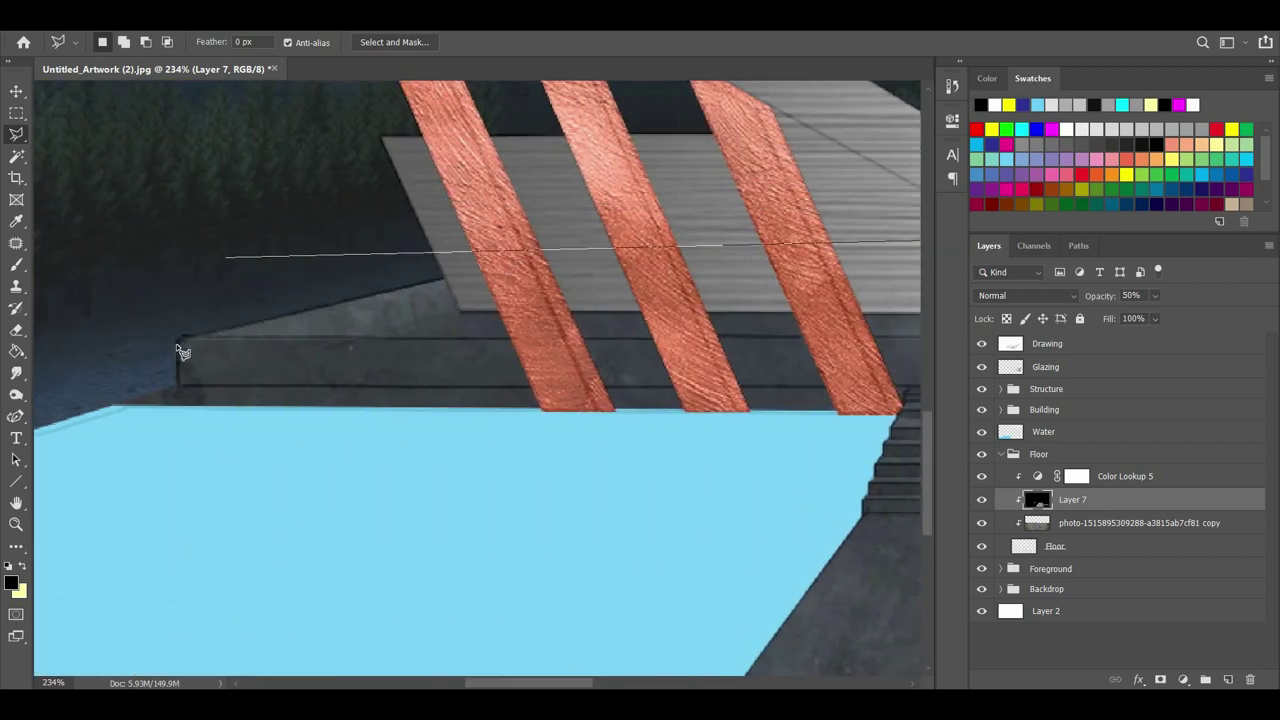
{"action": "left_click", "coordinate": [183, 352]}
{"action": "scroll", "coordinate": [434, 403], "scroll_direction": "right", "scroll_amount": 3}
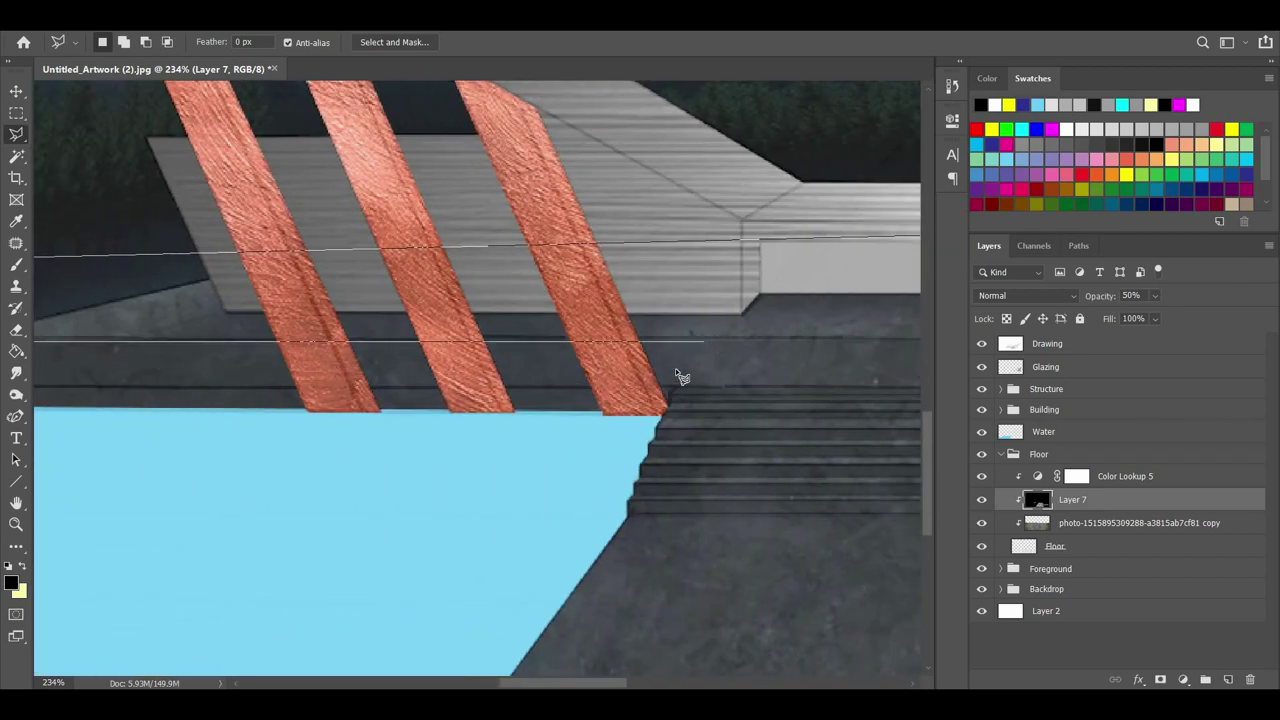
{"action": "left_click", "coordinate": [423, 614]}
{"action": "scroll", "coordinate": [423, 614], "scroll_direction": "down", "scroll_amount": 4}
{"action": "left_click", "coordinate": [228, 414]}
{"action": "scroll", "coordinate": [648, 660], "scroll_direction": "right", "scroll_amount": 7}
{"action": "left_click", "coordinate": [648, 664]}
{"action": "double_click", "coordinate": [811, 485]}
{"action": "scroll", "coordinate": [790, 535], "scroll_direction": "down", "scroll_amount": 6}
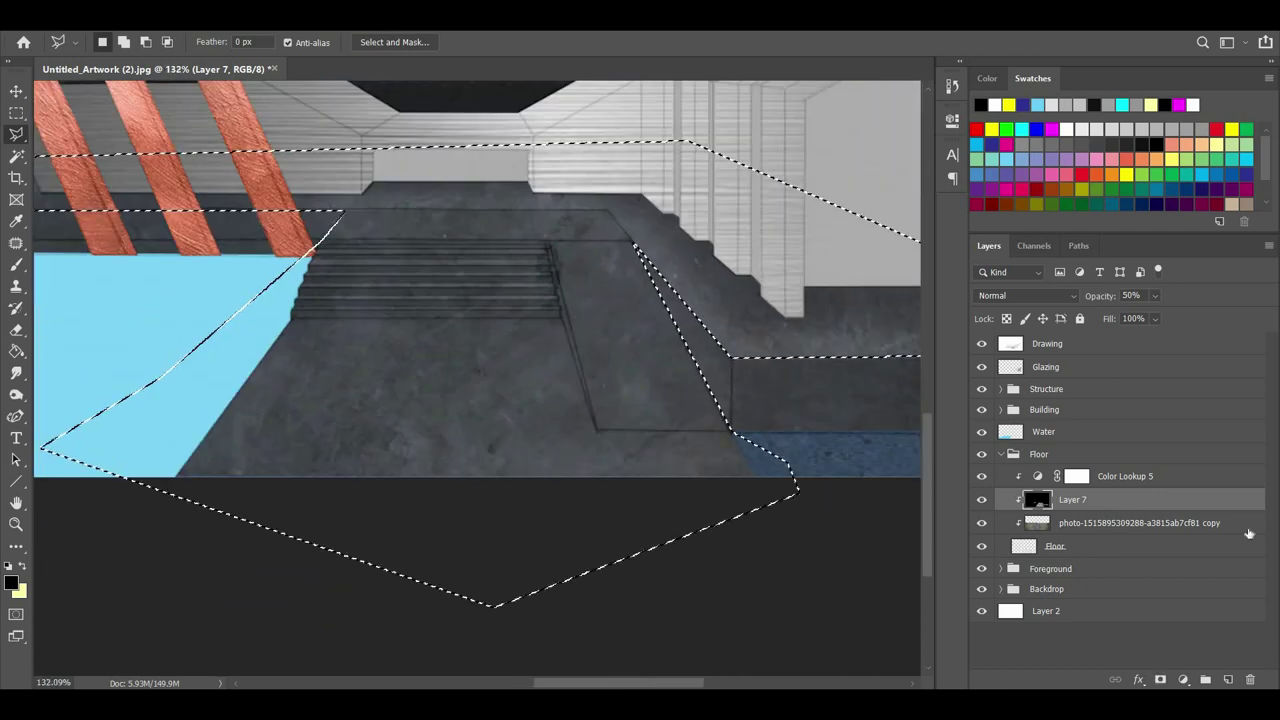
Hide the drawing and lighten the selected floor with the Eraser at 25% opacity, then clear the selection.
{"action": "left_click", "coordinate": [981, 344]}
{"action": "scroll", "coordinate": [58, 377], "scroll_direction": "down", "scroll_amount": 1}
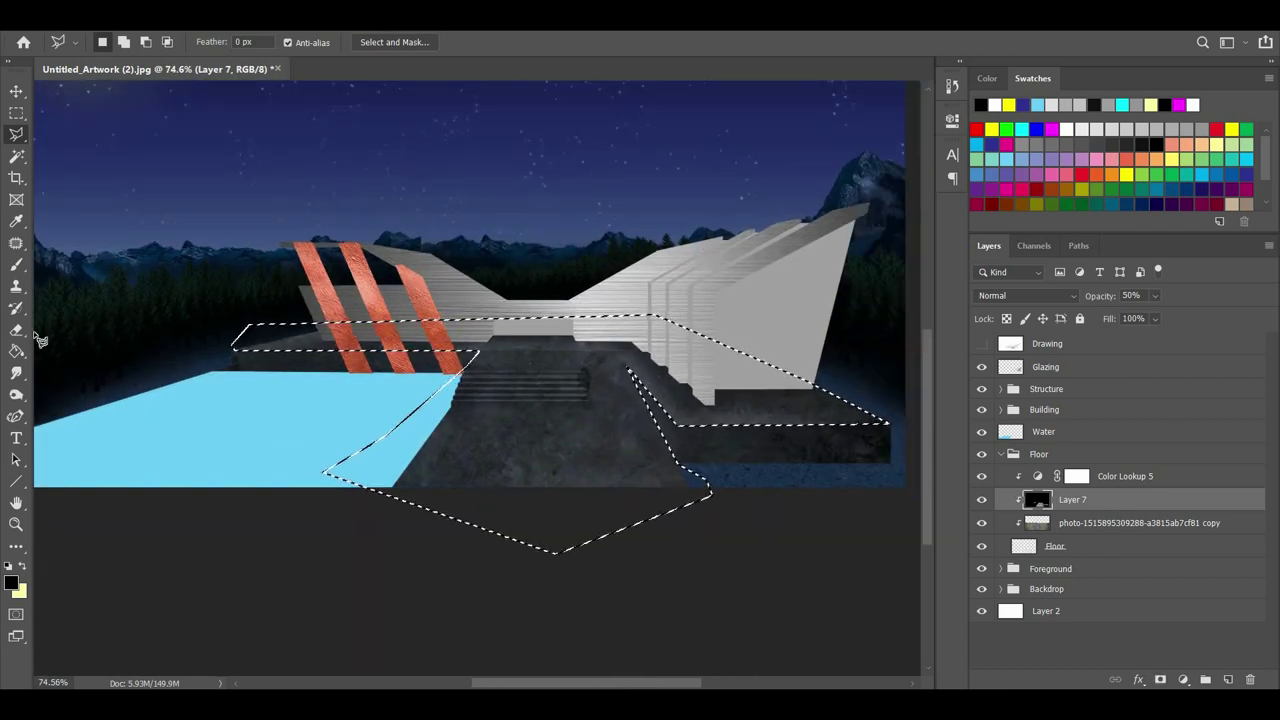
{"action": "left_click", "coordinate": [17, 330]}
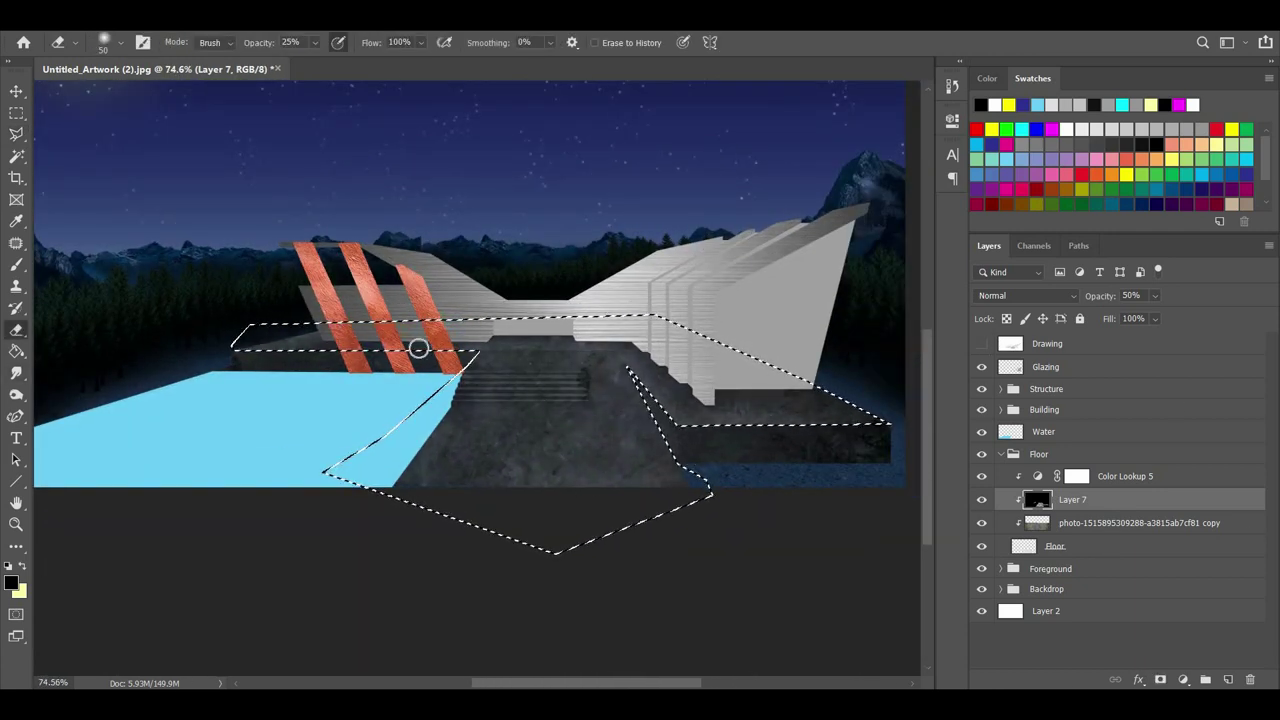
{"action": "left_click", "coordinate": [16, 134]}
{"action": "left_click", "coordinate": [615, 388]}
Compare the floor with and without the black overlay and set Layer 7's opacity to 65%.
{"action": "scroll", "coordinate": [691, 463], "scroll_direction": "up", "scroll_amount": 10}
{"action": "left_click", "coordinate": [981, 499]}
{"action": "left_click", "coordinate": [981, 499]}
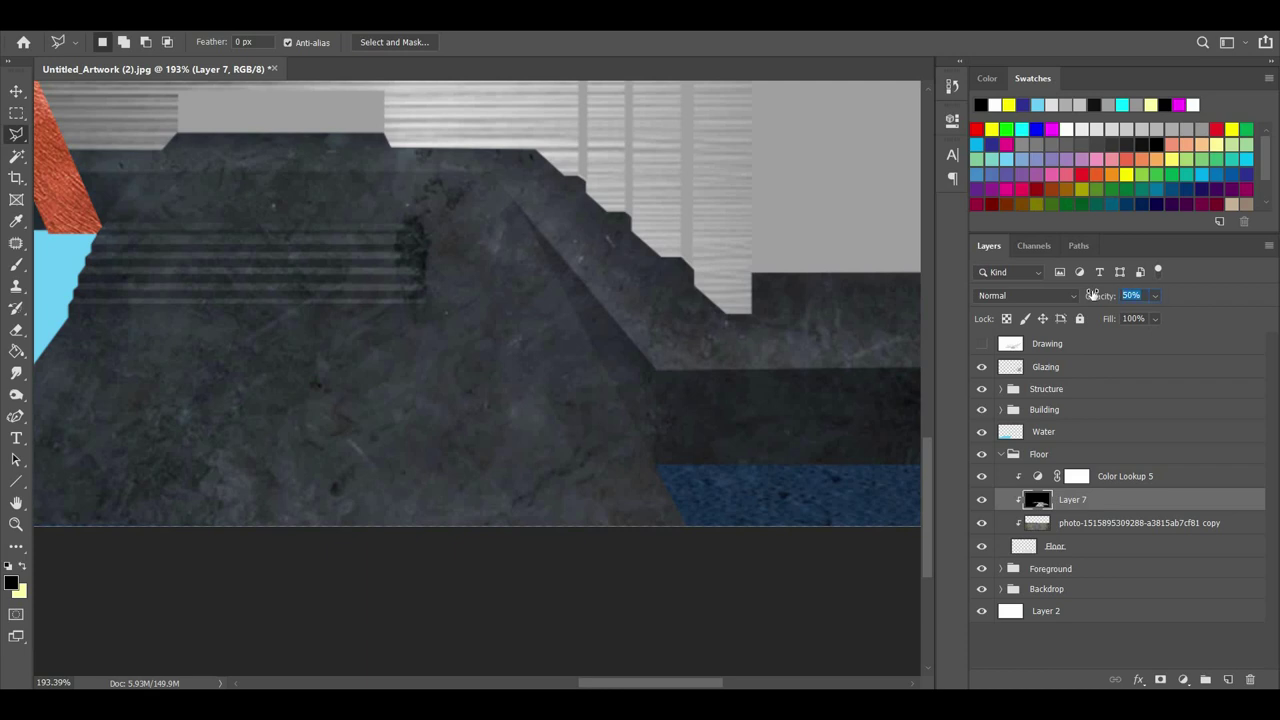
{"action": "type", "text": "65"}
{"action": "key", "text": "Return"}
Show the drawing and select the narrow face beside the stairs together with the triangular side face of the ramp.
{"action": "left_click", "coordinate": [981, 344]}
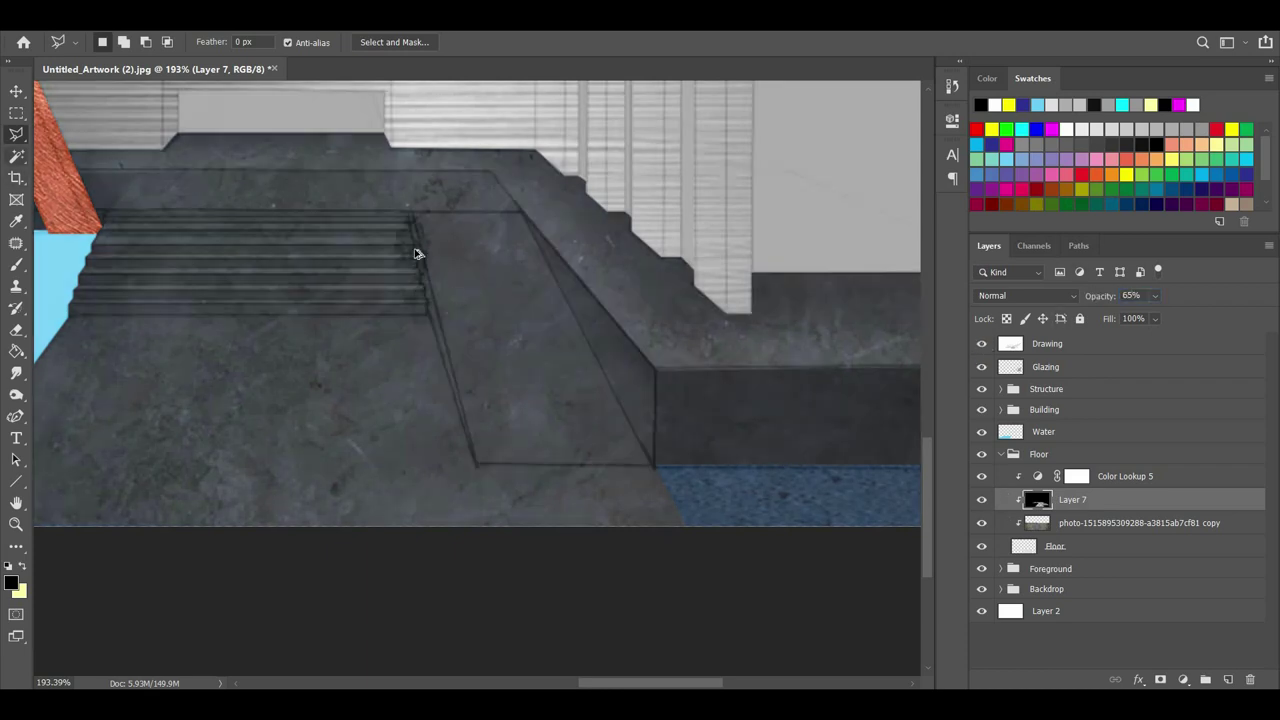
{"action": "scroll", "coordinate": [415, 254], "scroll_direction": "up", "scroll_amount": 2}
{"action": "left_click", "coordinate": [418, 183]}
{"action": "left_click", "coordinate": [523, 590]}
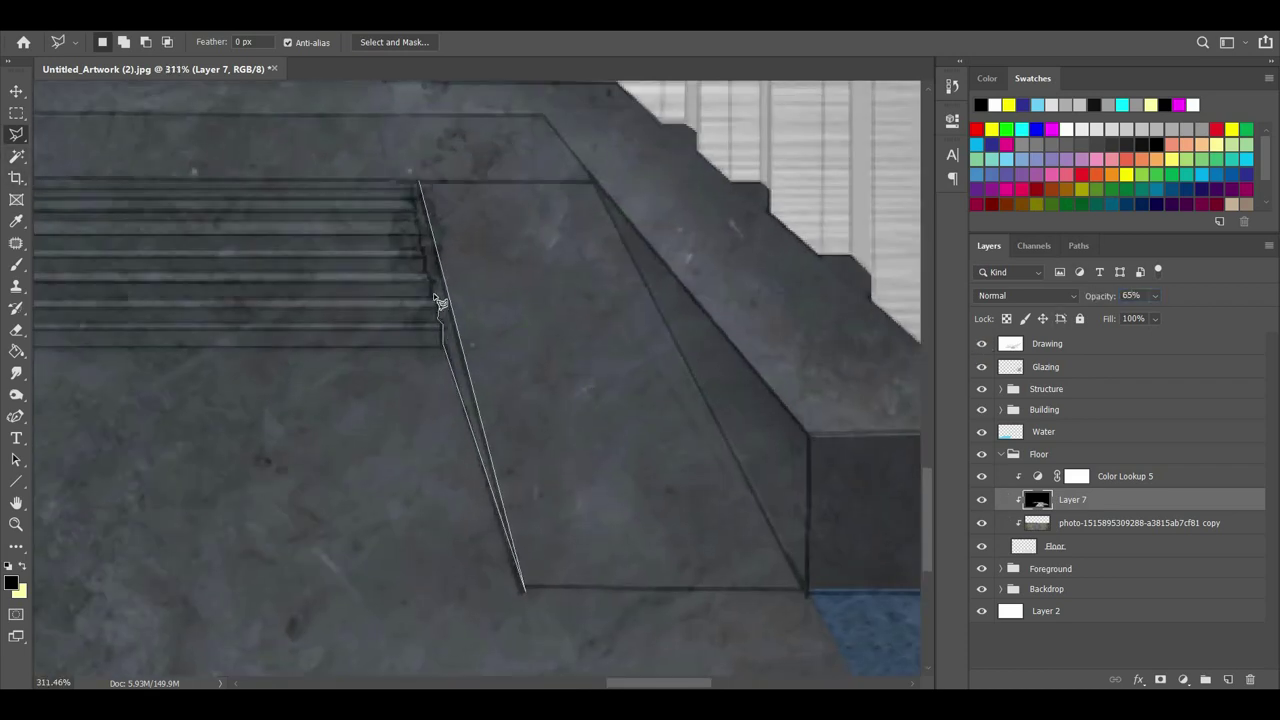
{"action": "left_click", "coordinate": [418, 183]}
{"action": "left_click", "coordinate": [595, 183], "text": "shift"}
{"action": "left_click", "coordinate": [808, 435]}
{"action": "left_click", "coordinate": [807, 591]}
{"action": "left_click", "coordinate": [594, 188]}
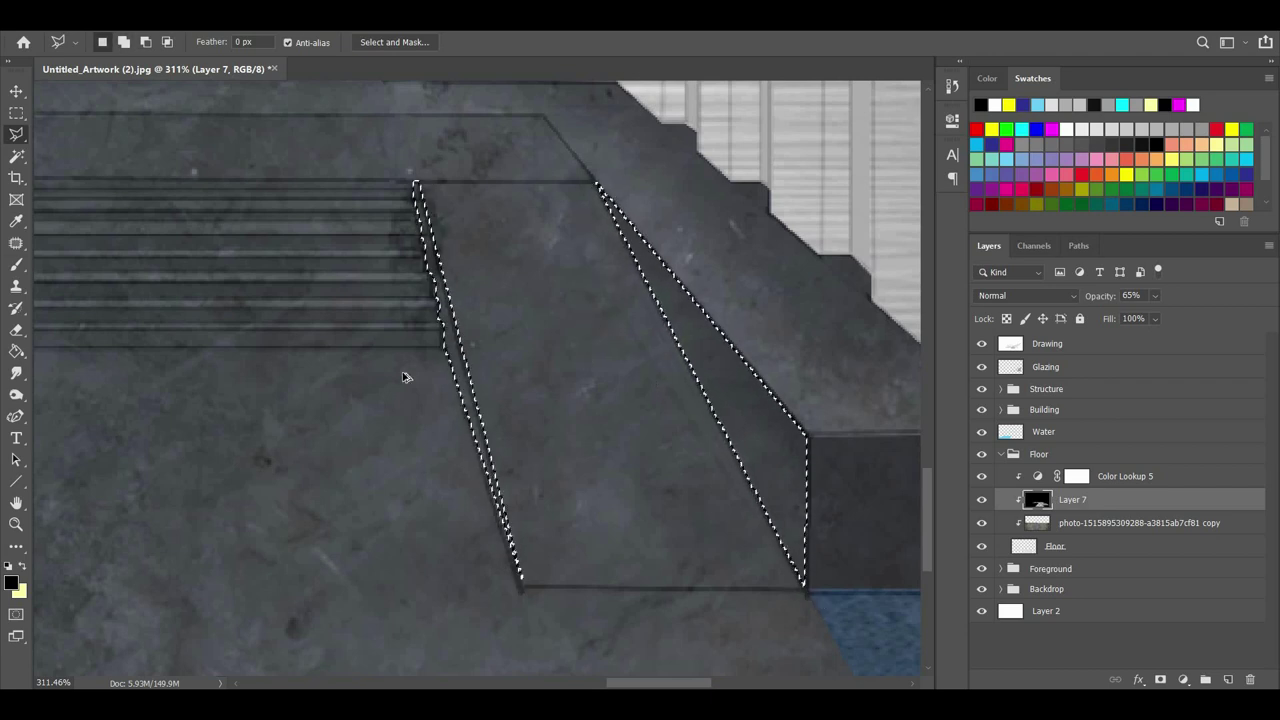
Shade the selected ramp side faces with the black Brush at 49% opacity, clear the selection and hide the drawing.
{"action": "scroll", "coordinate": [403, 377], "scroll_direction": "down", "scroll_amount": 2}
{"action": "key", "text": "b"}
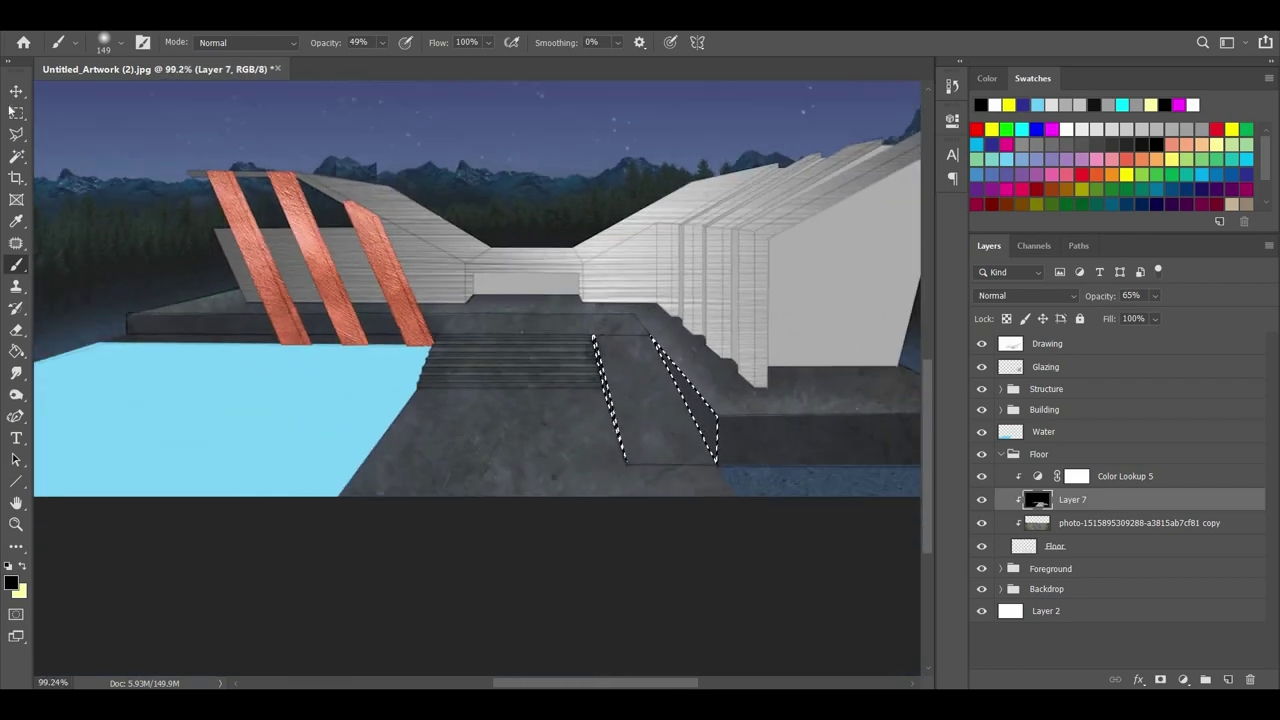
{"action": "key", "text": "l"}
{"action": "key", "text": "Escape"}
{"action": "scroll", "coordinate": [457, 434], "scroll_direction": "down", "scroll_amount": 2}
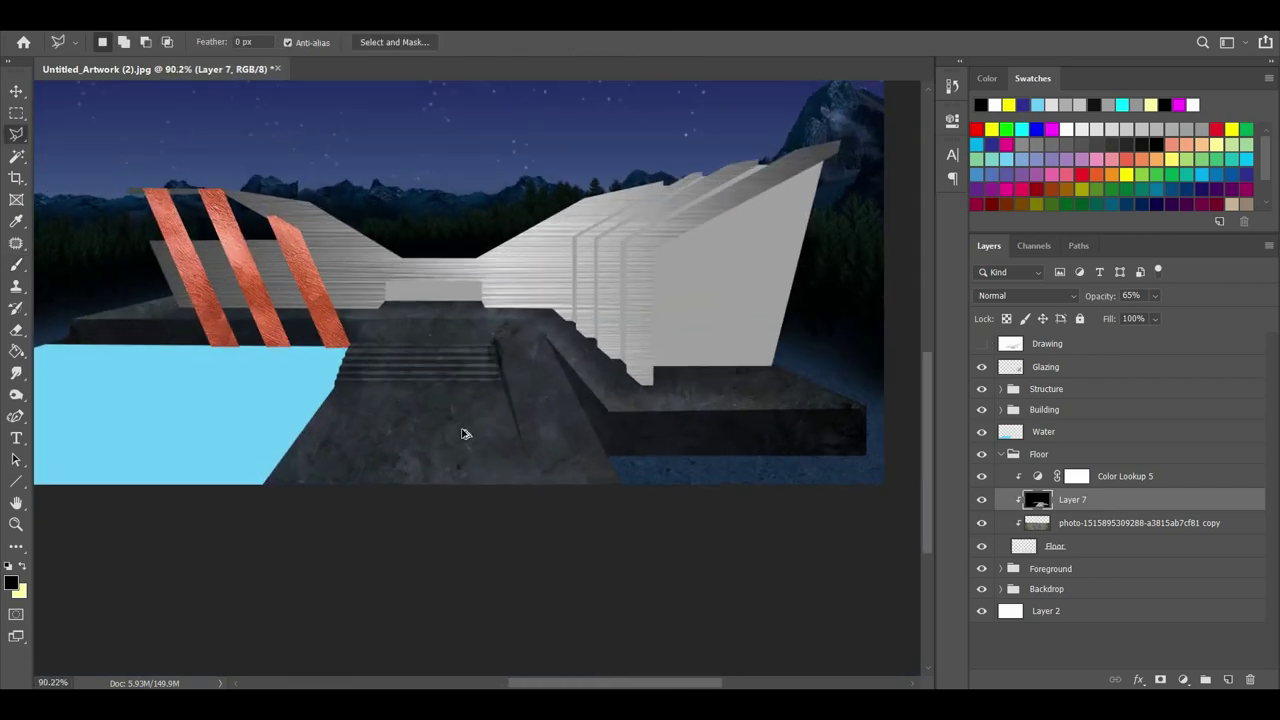
Set Layer 7's opacity to 55% and collapse the Floor group.
{"action": "left_click_drag", "start_coordinate": [1150, 320], "coordinate": [1150, 315]}
{"action": "type", "text": "55"}
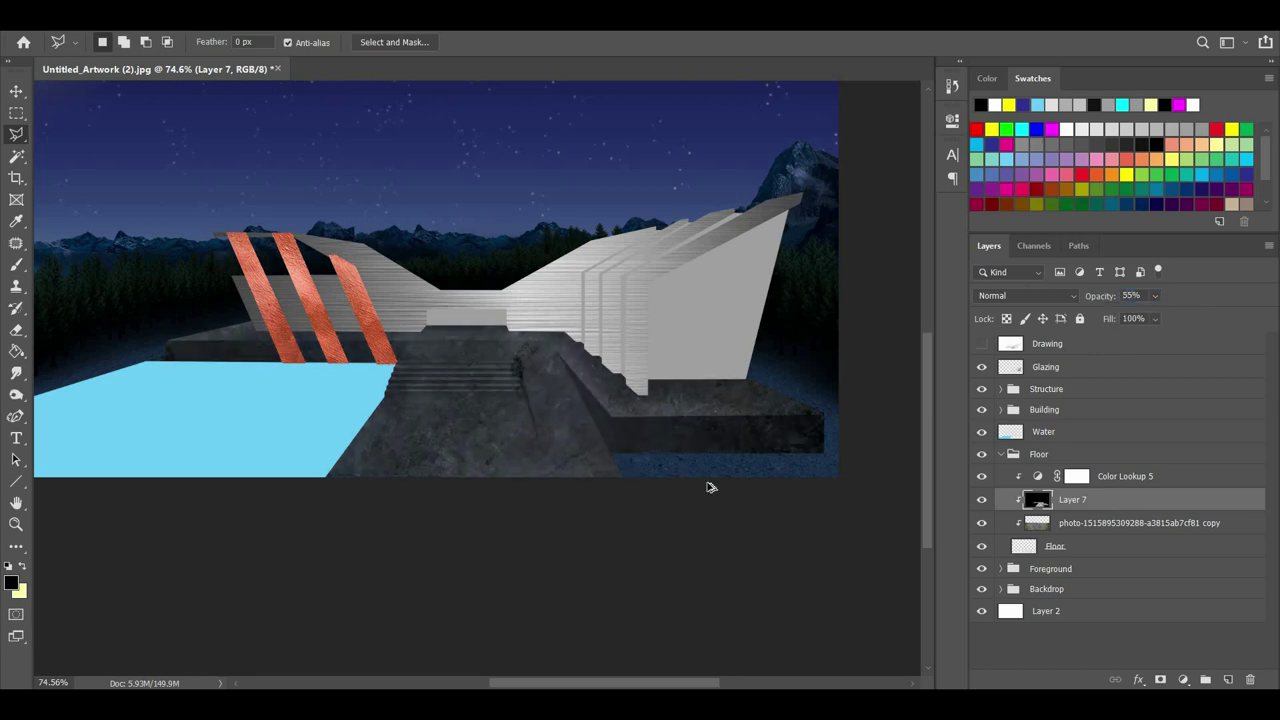
{"action": "scroll", "coordinate": [656, 470], "scroll_direction": "down", "scroll_amount": 1}
{"action": "scroll", "coordinate": [656, 474], "scroll_direction": "up", "scroll_amount": 4}
{"action": "left_click", "coordinate": [1000, 454]}
{"action": "left_click", "coordinate": [982, 475]}
{"action": "left_click", "coordinate": [982, 475]}
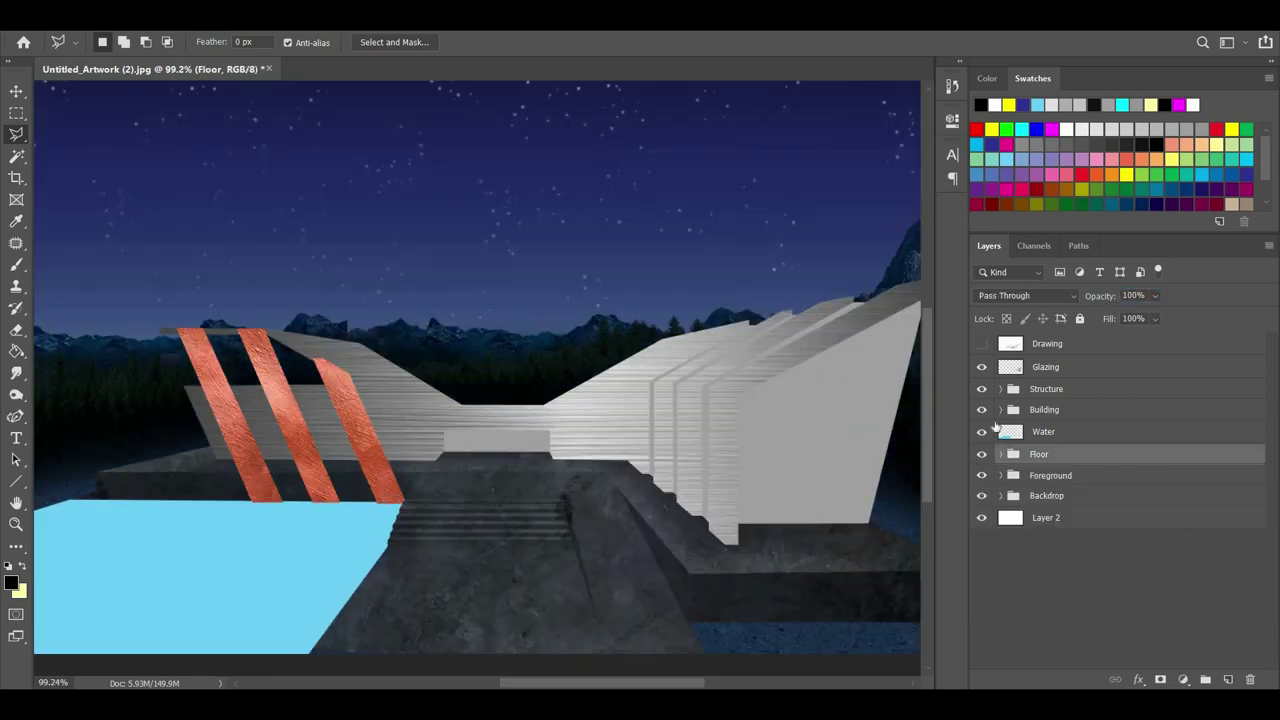
Add a Color Lookup adjustment with NightFromDay.CUBE above the copper texture in the Structure group.
{"action": "left_click", "coordinate": [1002, 389]}
{"action": "left_click", "coordinate": [1090, 411]}
{"action": "left_click", "coordinate": [1183, 679]}
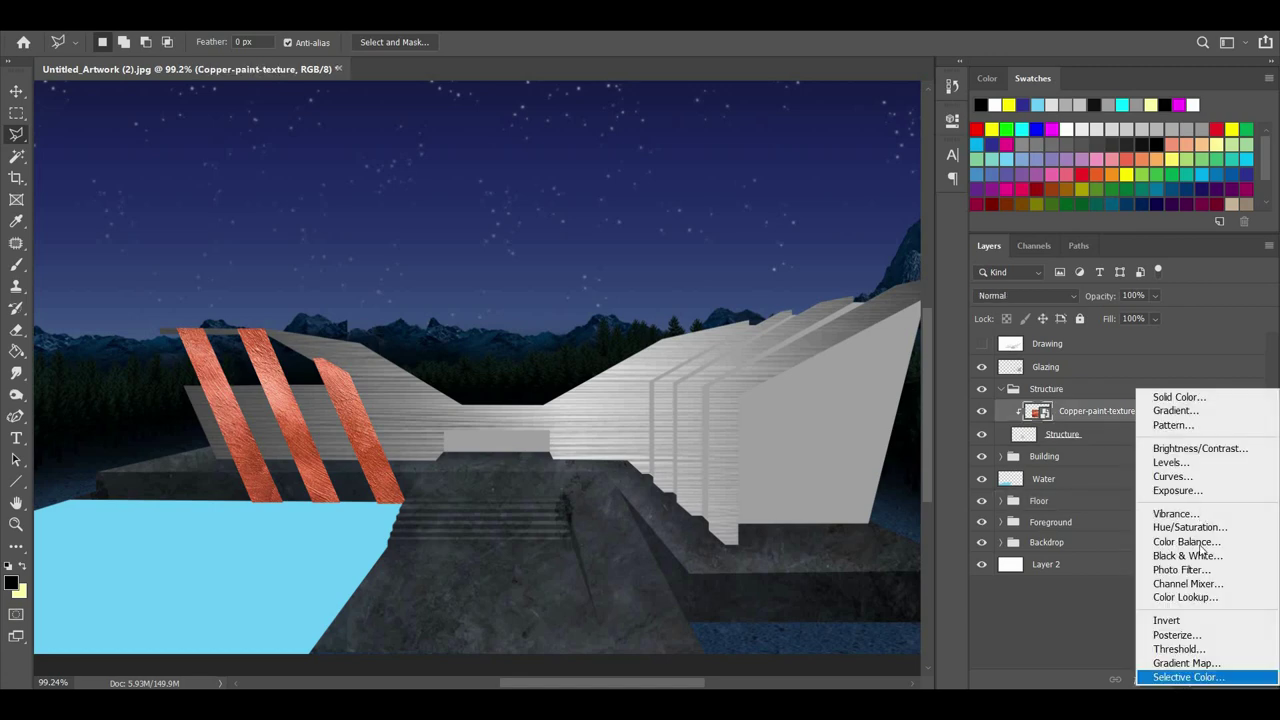
{"action": "left_click", "coordinate": [1185, 597]}
{"action": "left_click", "coordinate": [840, 168]}
{"action": "left_click", "coordinate": [862, 585]}
Clip the Color Lookup adjustment to the structure and reduce its opacity to 61%.
{"action": "right_click", "coordinate": [1108, 413]}
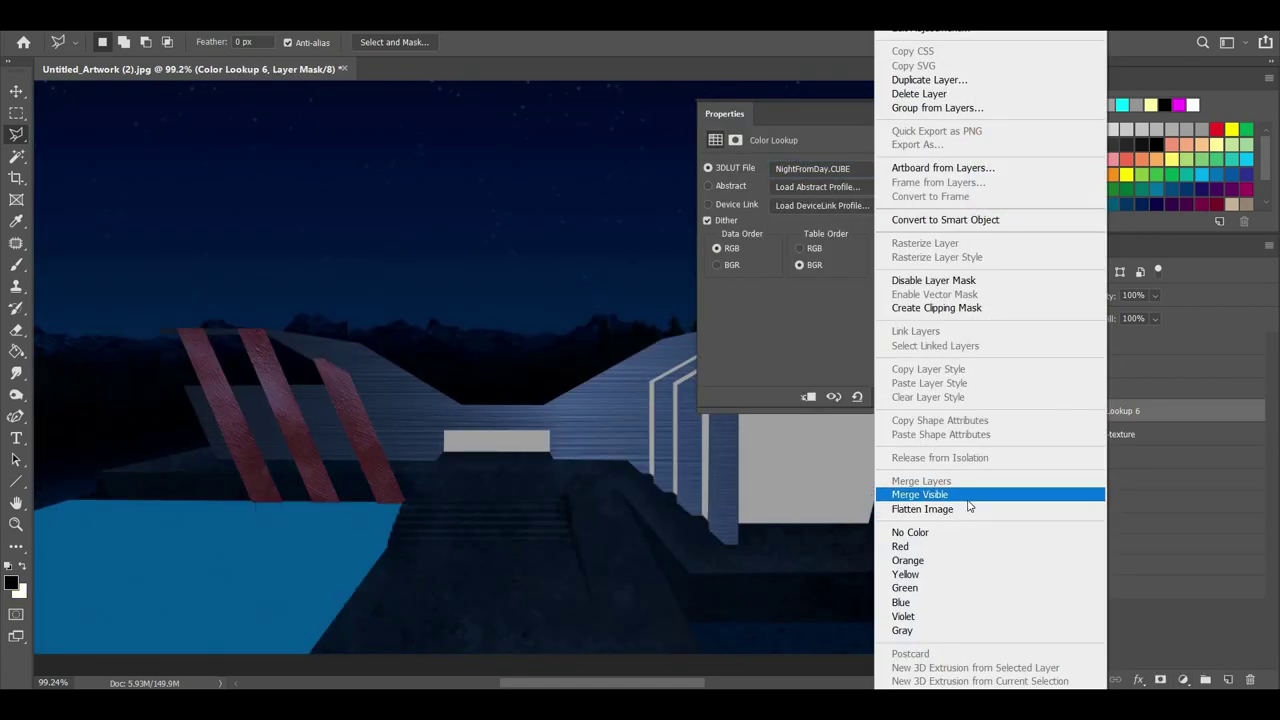
{"action": "left_click", "coordinate": [936, 308]}
{"action": "left_click_drag", "start_coordinate": [1152, 296], "coordinate": [1137, 313]}
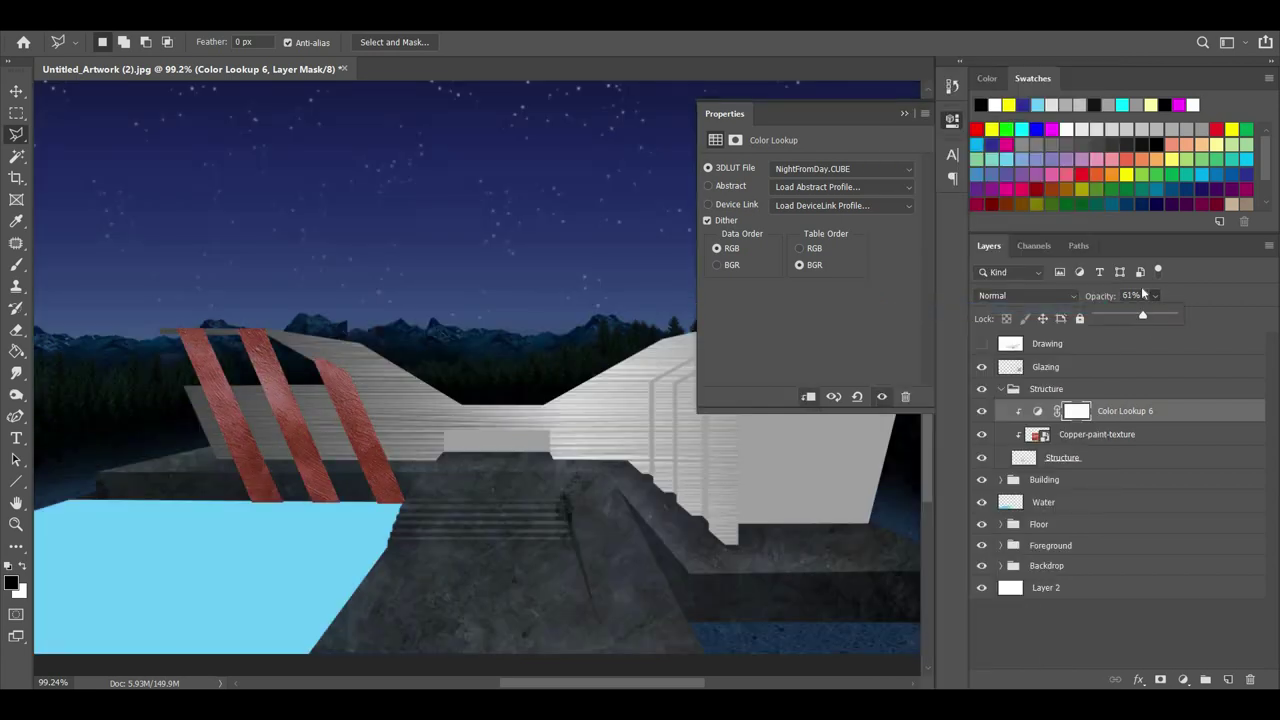
{"action": "left_click", "coordinate": [1140, 566]}
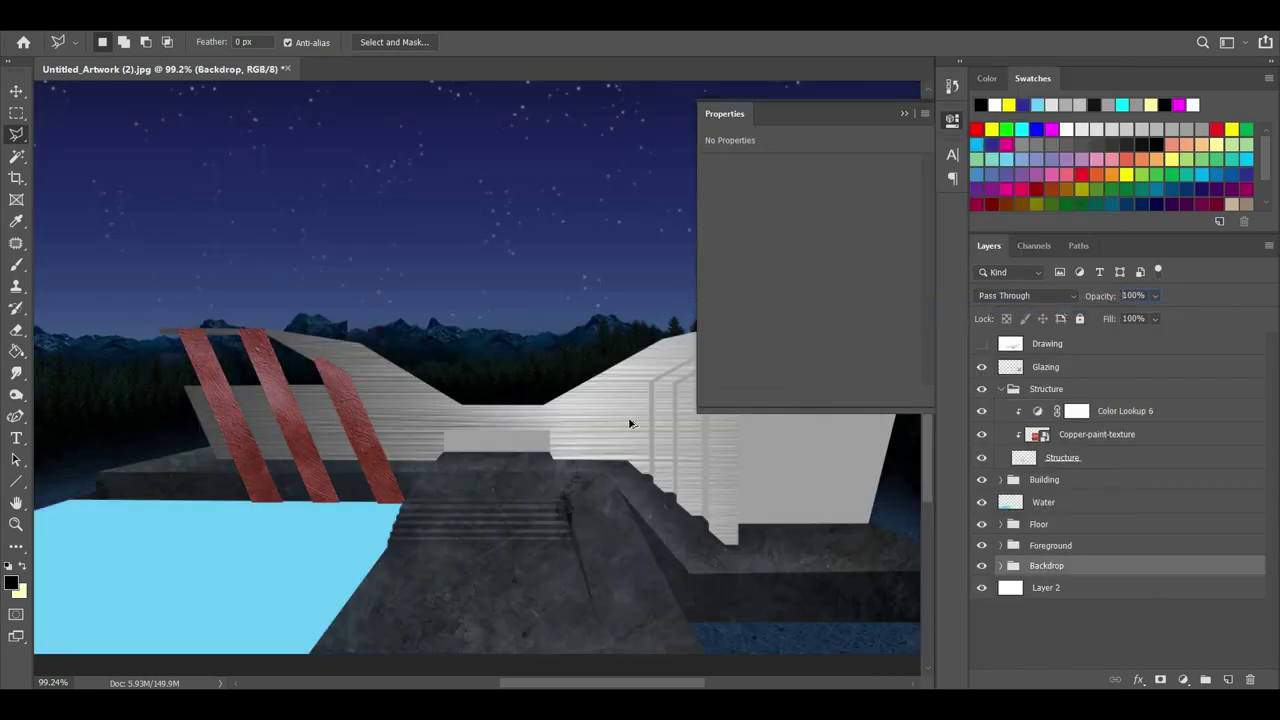
Add a layer clipped to the structure above the copper texture, fill it with black and set its opacity to 65%.
{"action": "left_click", "coordinate": [1130, 418]}
{"action": "left_click", "coordinate": [1110, 434]}
{"action": "left_click", "coordinate": [717, 436], "text": "ctrl"}
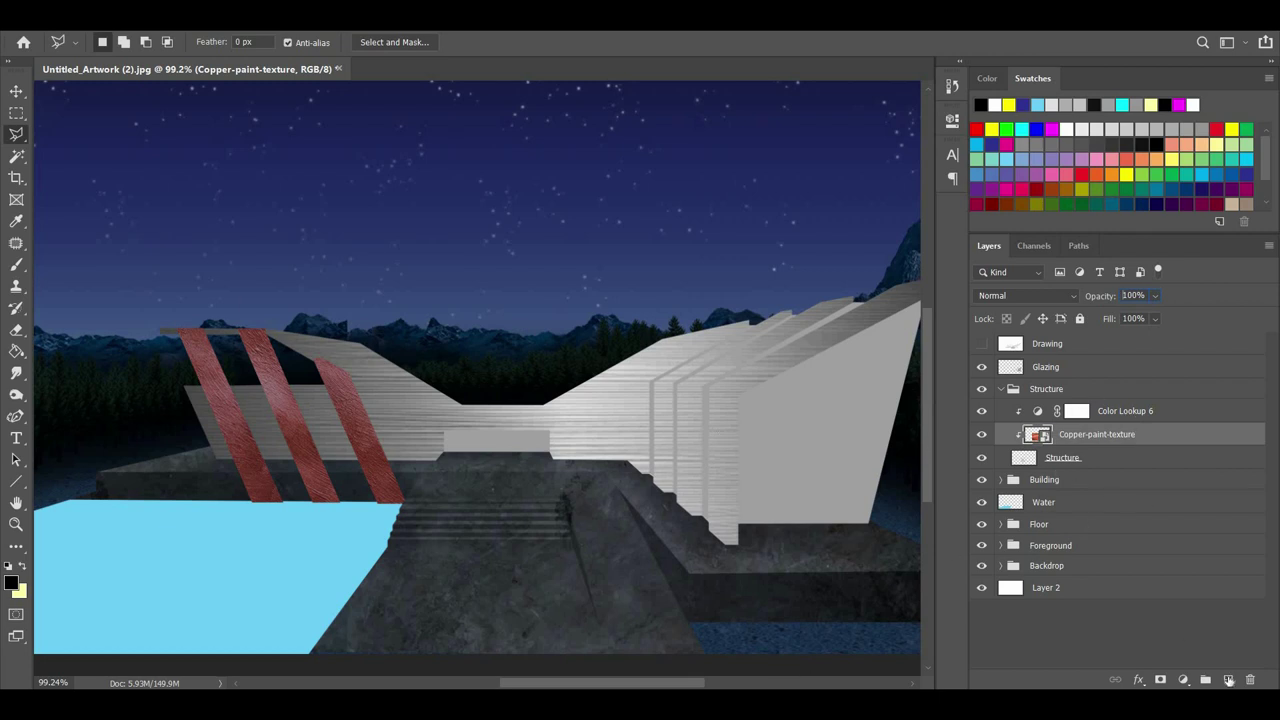
{"action": "left_click", "coordinate": [1228, 679]}
{"action": "left_click", "coordinate": [16, 352]}
{"action": "left_click", "coordinate": [319, 358]}
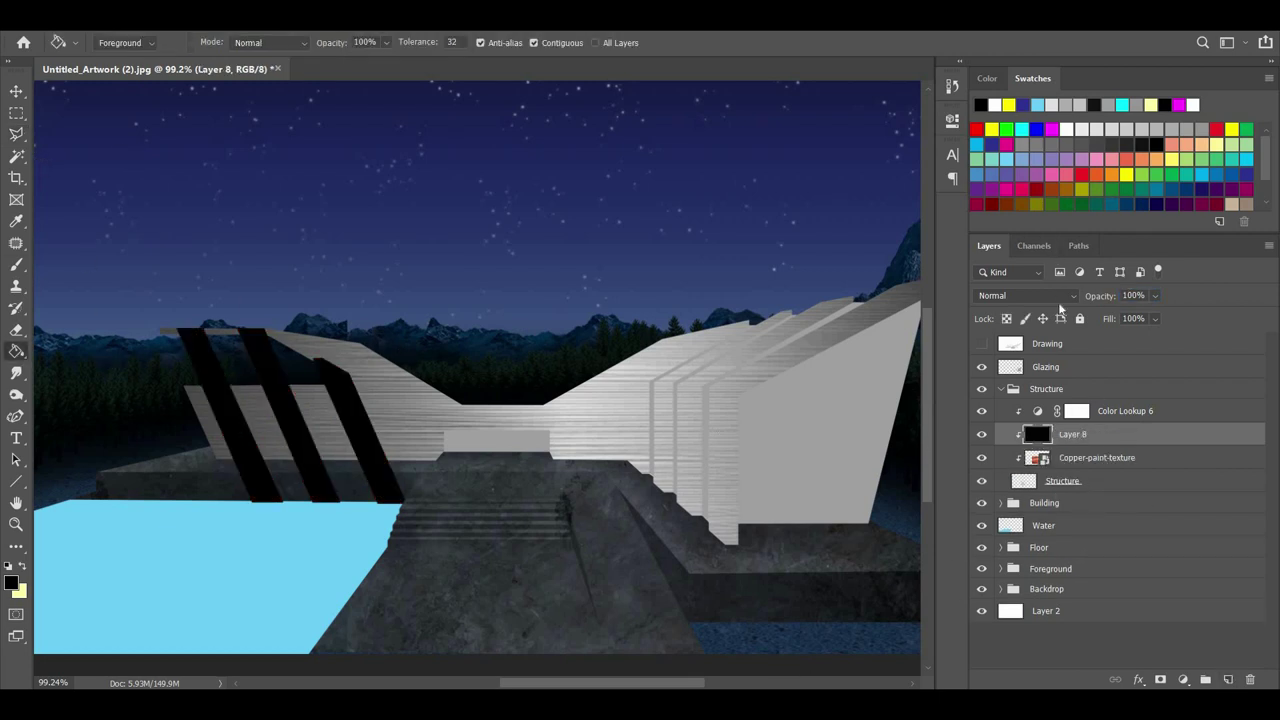
{"action": "type", "text": "65"}
Show the drawing and outline the front face of the rightmost copper fin with the Polygonal Lasso.
{"action": "left_click", "coordinate": [16, 134]}
{"action": "scroll", "coordinate": [300, 396], "scroll_direction": "up", "scroll_amount": 12}
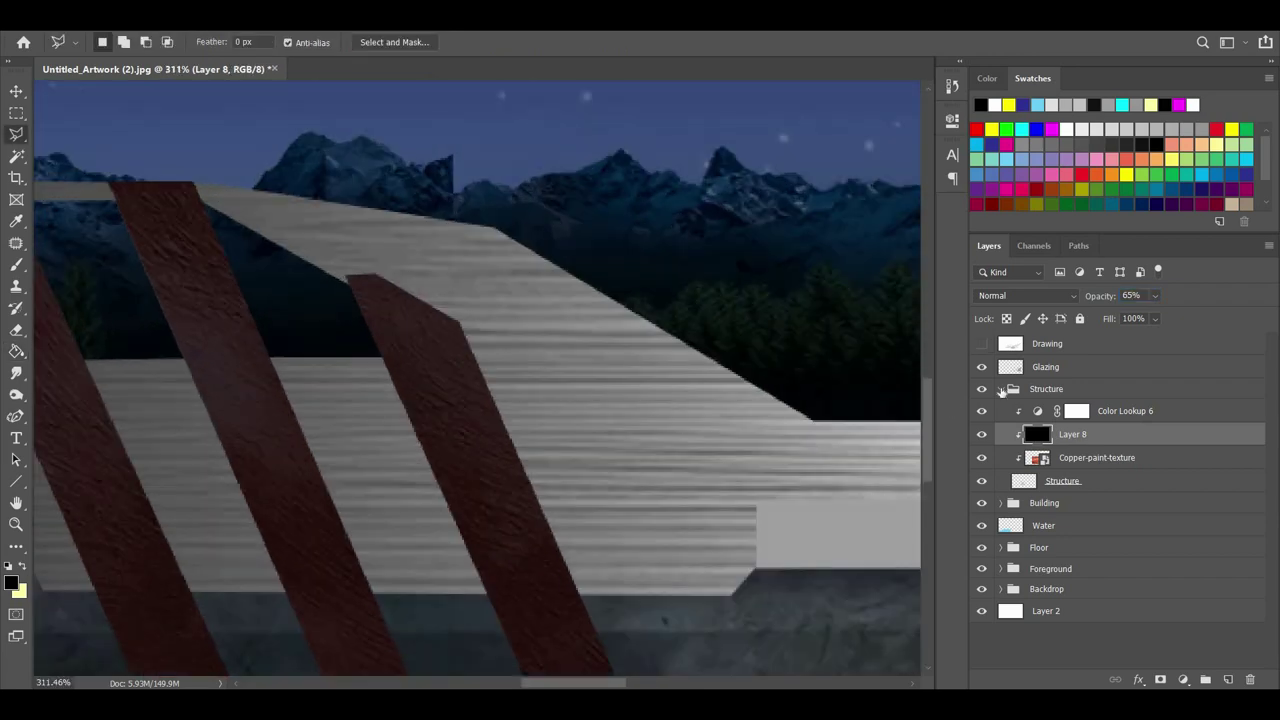
{"action": "left_click", "coordinate": [982, 344]}
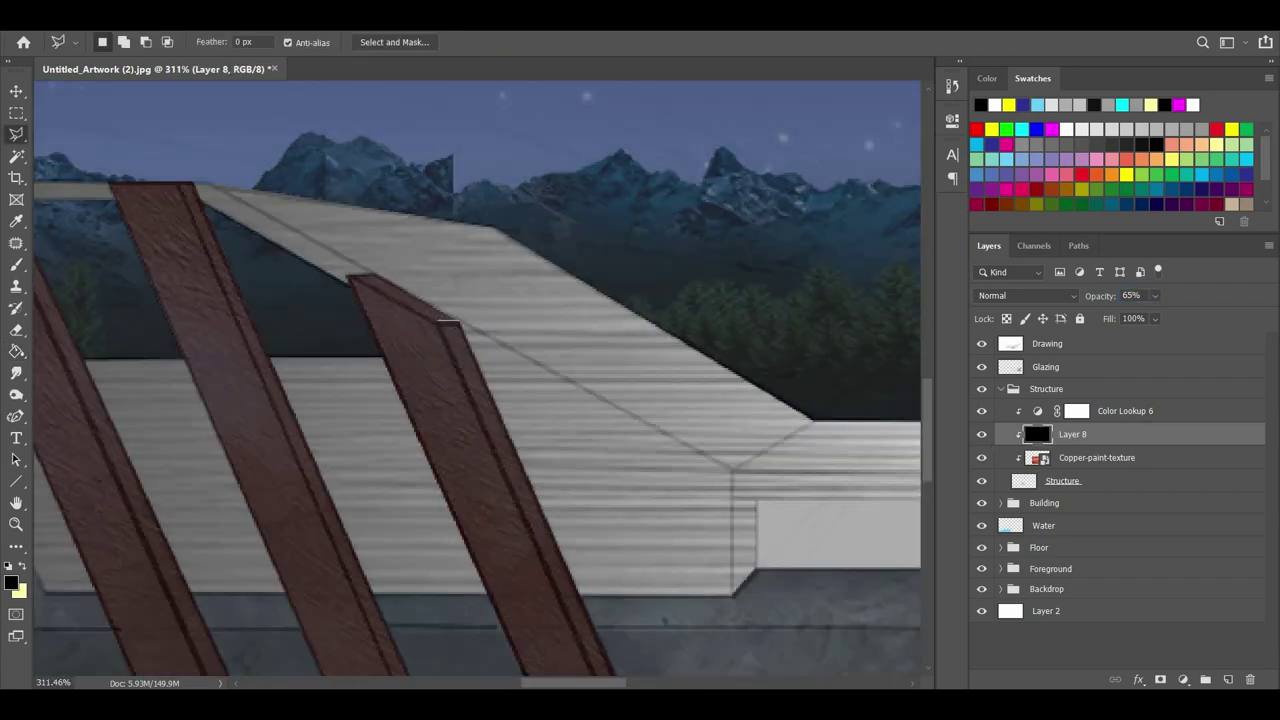
{"action": "scroll", "coordinate": [440, 322], "scroll_direction": "down", "scroll_amount": 10}
{"action": "left_click", "coordinate": [619, 479]}
{"action": "left_click", "coordinate": [549, 478]}
{"action": "scroll", "coordinate": [549, 478], "scroll_direction": "up", "scroll_amount": 9}
{"action": "left_click", "coordinate": [347, 252]}
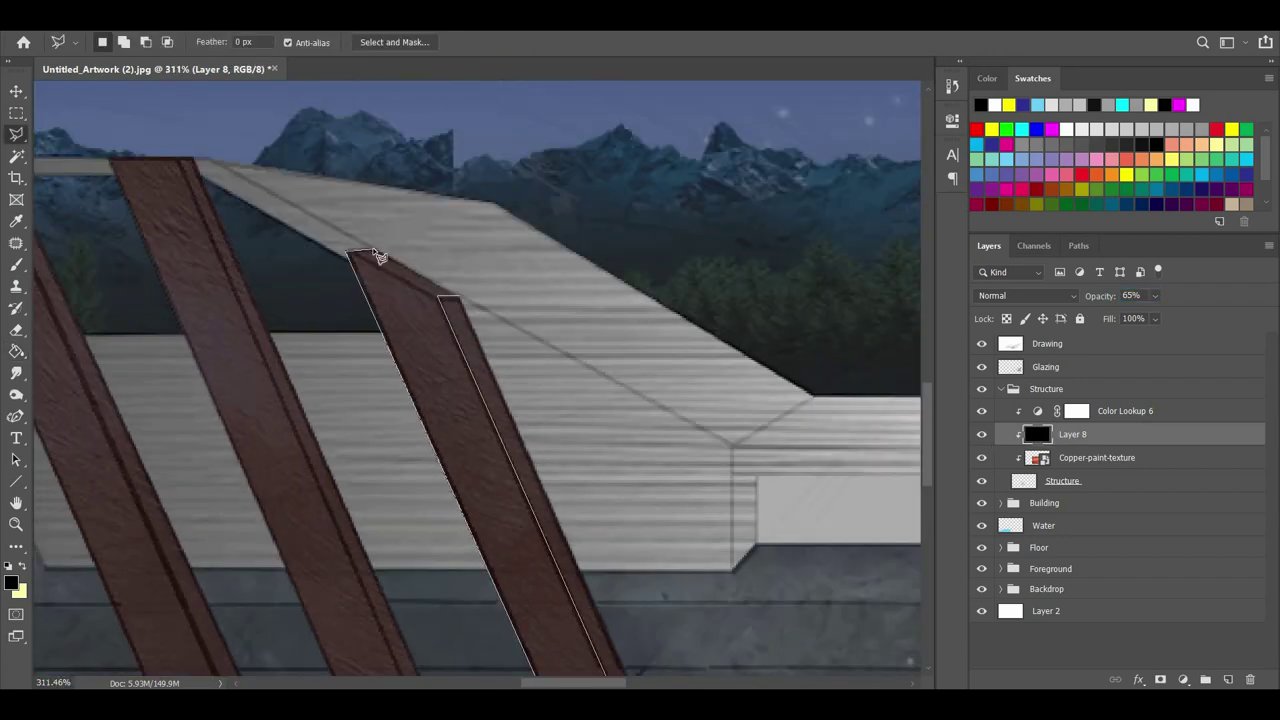
{"action": "left_click", "coordinate": [376, 250]}
{"action": "left_click", "coordinate": [459, 296]}
Add the front face of the middle copper fin to the selection, following the drawing's lines.
{"action": "scroll", "coordinate": [470, 290], "scroll_direction": "down", "scroll_amount": 10}
{"action": "scroll", "coordinate": [390, 226], "scroll_direction": "up", "scroll_amount": 13}
{"action": "left_click", "coordinate": [292, 217], "text": "shift"}
{"action": "left_click", "coordinate": [382, 217]}
{"action": "scroll", "coordinate": [660, 660], "scroll_direction": "down", "scroll_amount": 12}
{"action": "left_click", "coordinate": [691, 540]}
{"action": "left_click", "coordinate": [598, 539]}
{"action": "scroll", "coordinate": [290, 110], "scroll_direction": "up", "scroll_amount": 11}
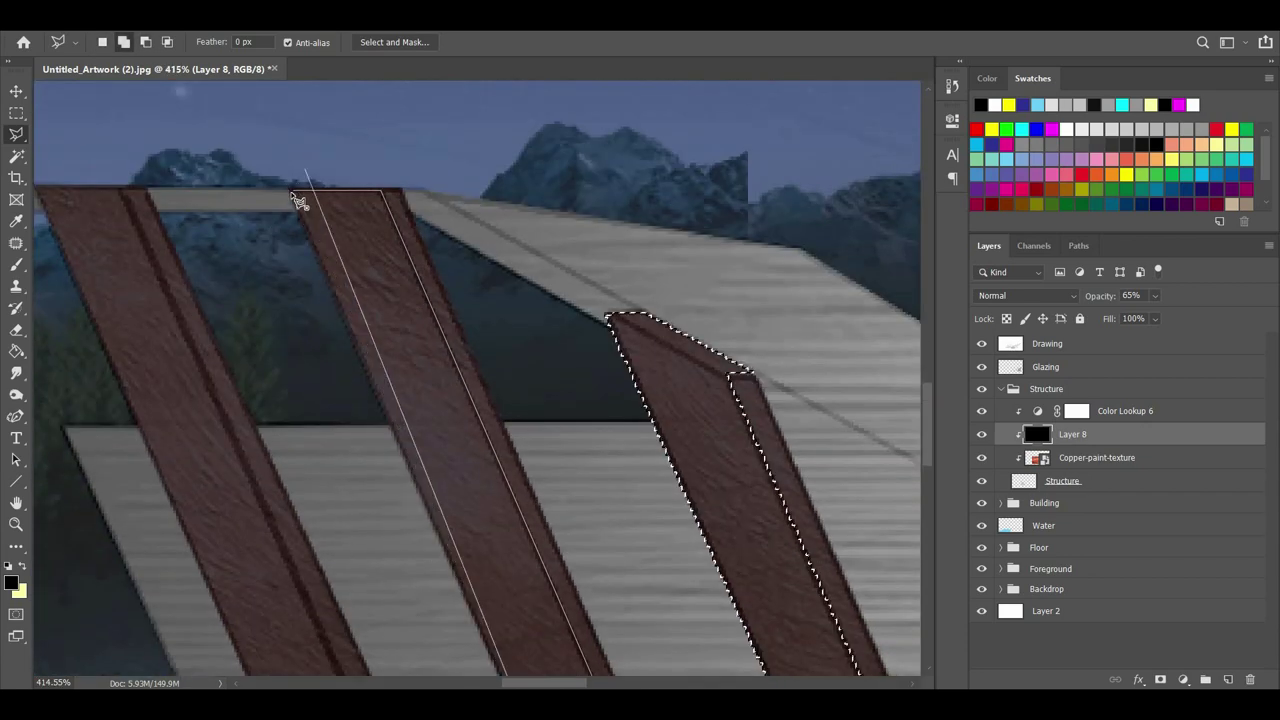
{"action": "left_click", "coordinate": [293, 193]}
Add the front face of the leftmost copper fin to the selection.
{"action": "scroll", "coordinate": [290, 194], "scroll_direction": "left", "scroll_amount": 7}
{"action": "left_click", "coordinate": [268, 191], "text": "shift"}
{"action": "scroll", "coordinate": [440, 560], "scroll_direction": "down", "scroll_amount": 9}
{"action": "left_click", "coordinate": [584, 632]}
{"action": "left_click", "coordinate": [696, 632]}
{"action": "scroll", "coordinate": [686, 634], "scroll_direction": "up", "scroll_amount": 4}
{"action": "left_click", "coordinate": [357, 274]}
{"action": "left_click", "coordinate": [268, 272]}
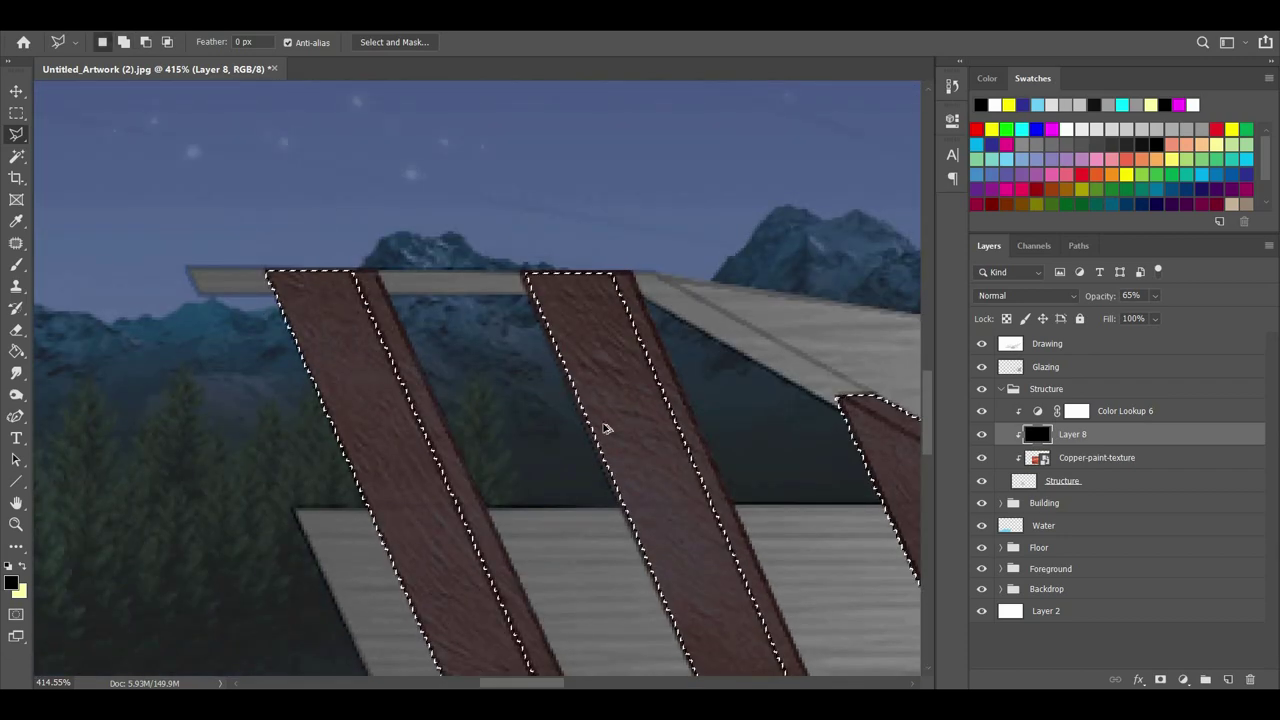
Lighten the selected fin faces by erasing Layer 8 at 25% opacity, clear the selection and hide the drawing.
{"action": "key", "text": "ctrl+0"}
{"action": "key", "text": "b"}
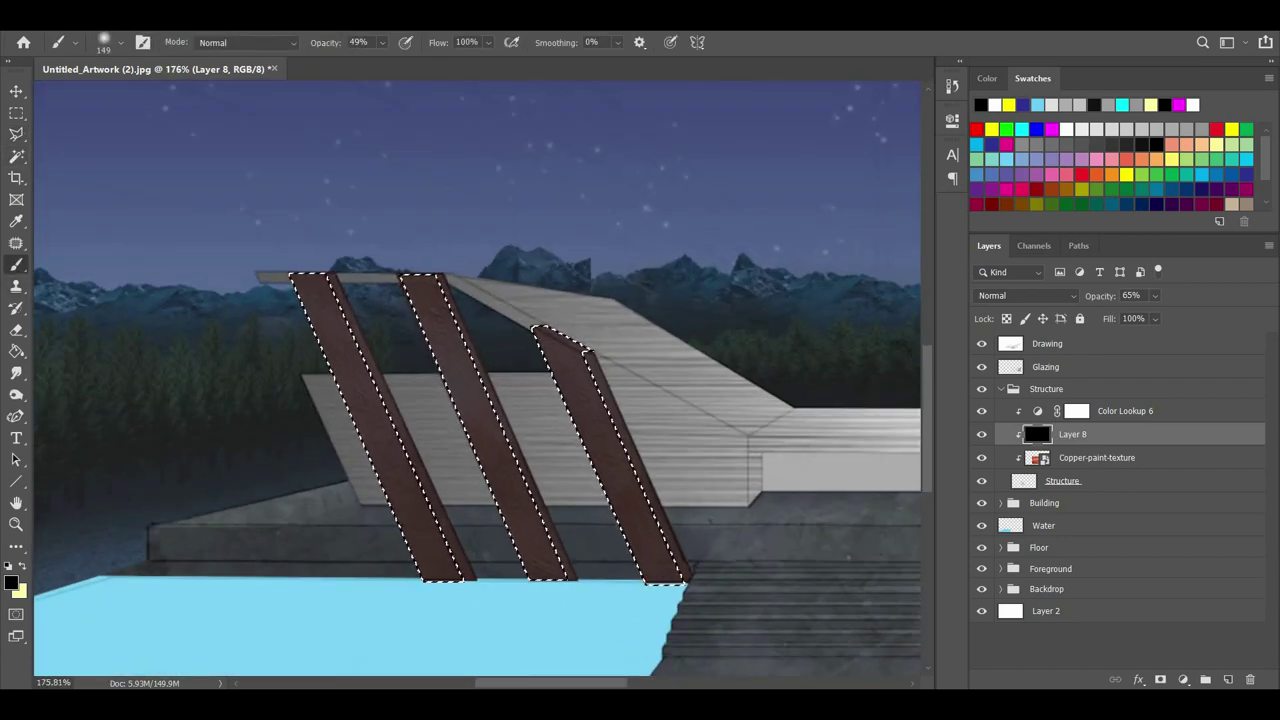
{"action": "key", "text": "e"}
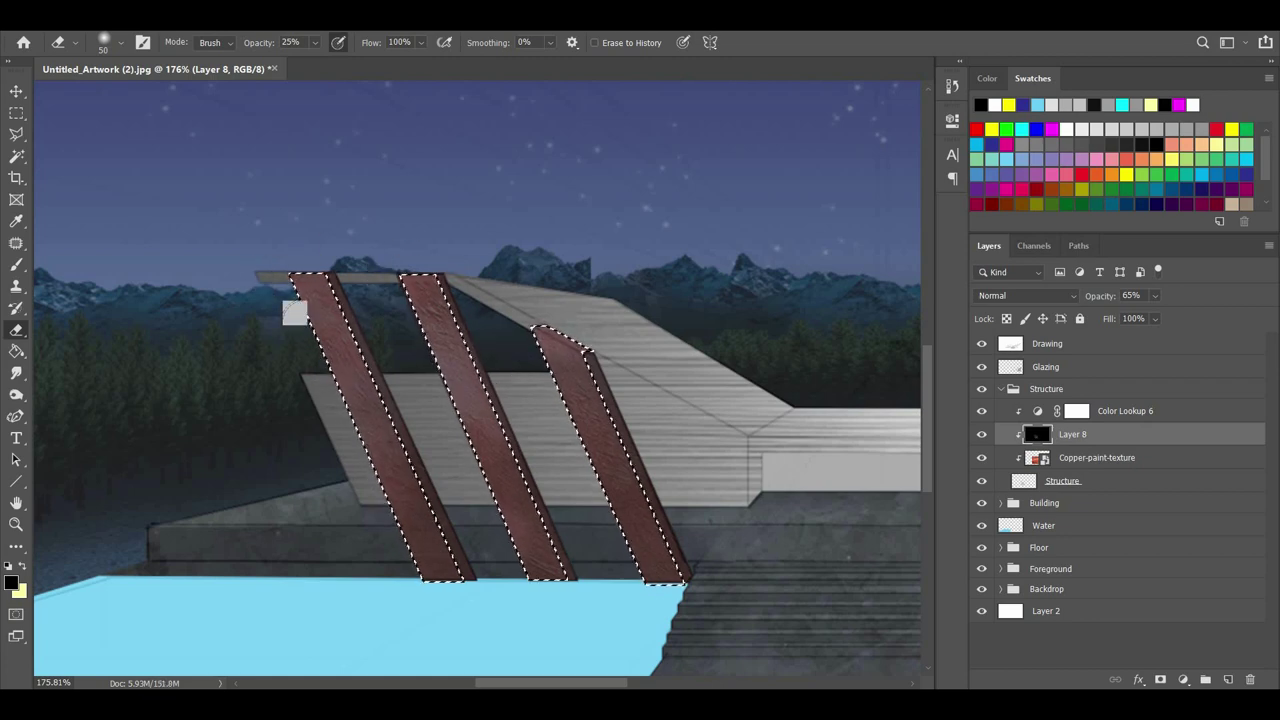
{"action": "scroll", "coordinate": [600, 366], "scroll_direction": "down", "scroll_amount": 5}
{"action": "scroll", "coordinate": [391, 354], "scroll_direction": "up", "scroll_amount": 1}
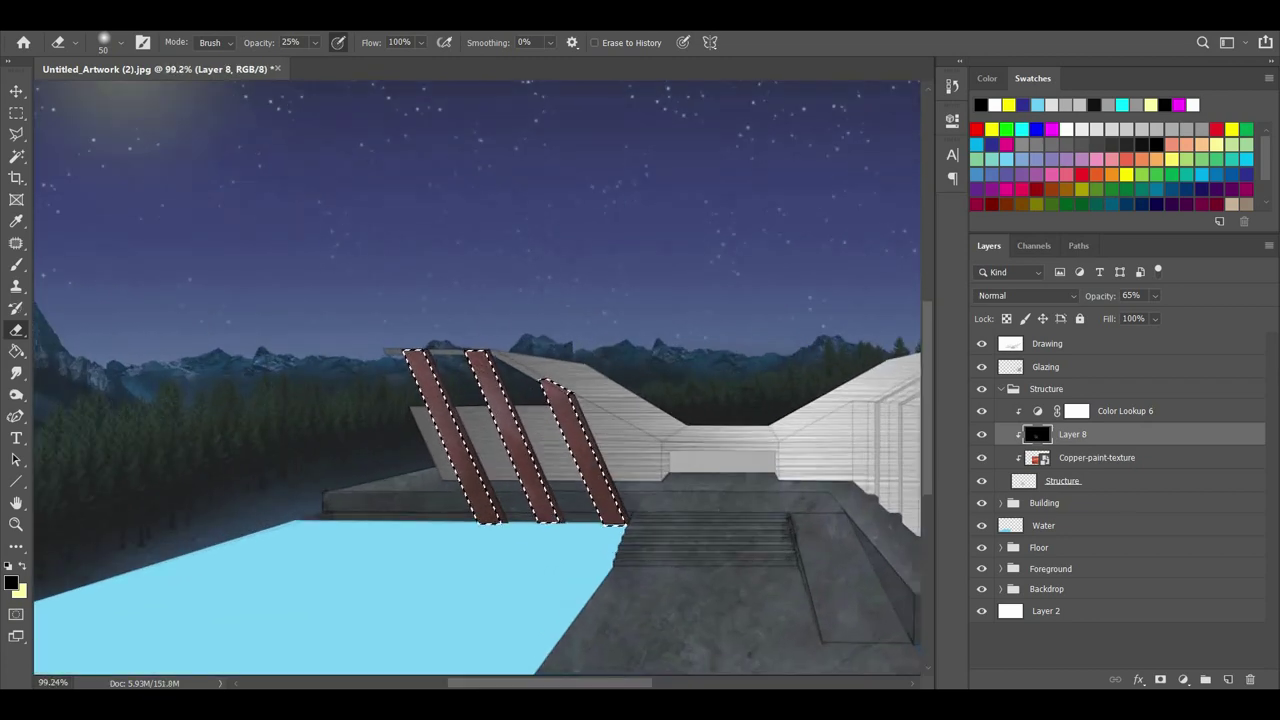
{"action": "key", "text": "ctrl+d"}
{"action": "key", "text": "l"}
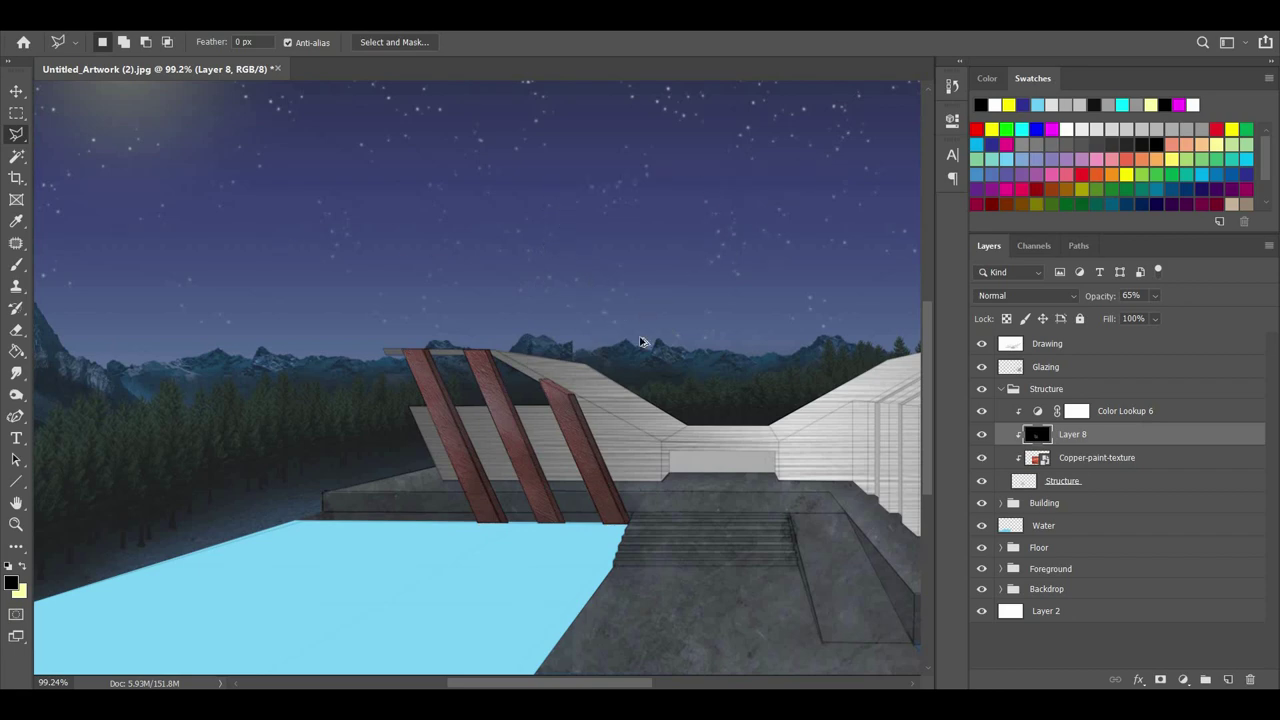
{"action": "scroll", "coordinate": [641, 341], "scroll_direction": "down", "scroll_amount": 2}
{"action": "left_click", "coordinate": [981, 343]}
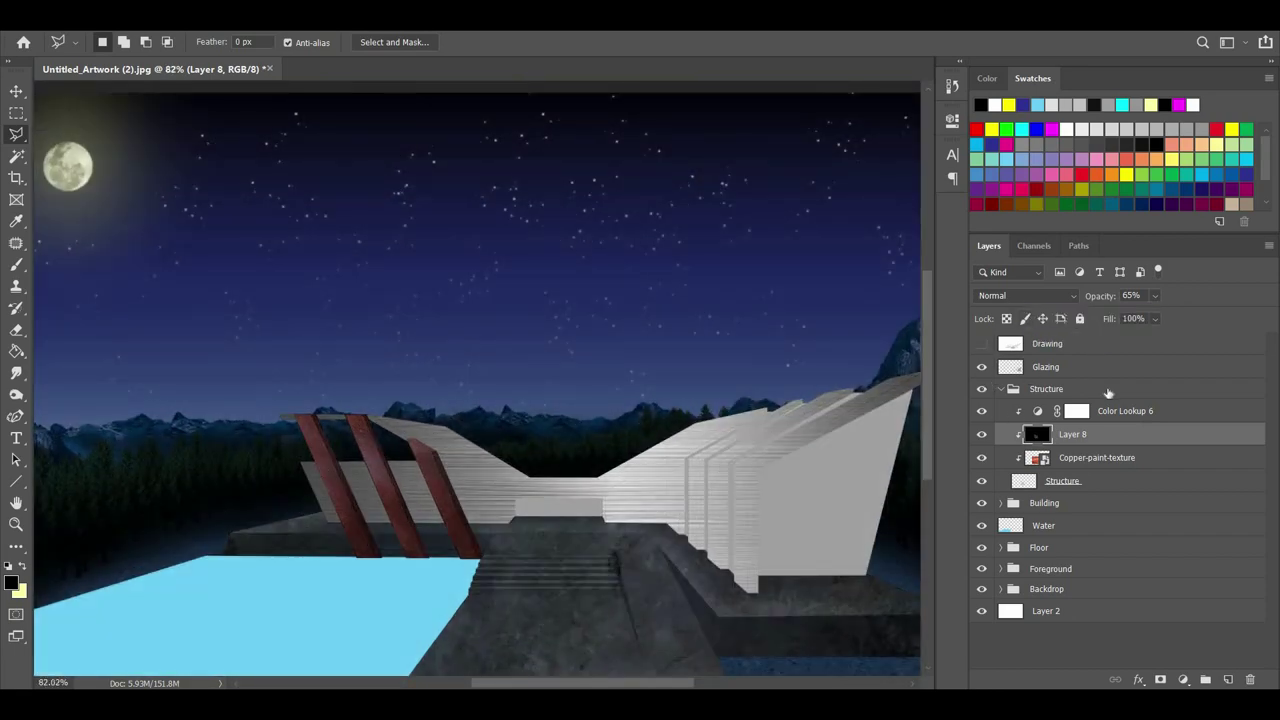
Set the opacity of the structure's Color Lookup adjustment to 45% and compare the copper with and without its shading layer.
{"action": "left_click", "coordinate": [1098, 370]}
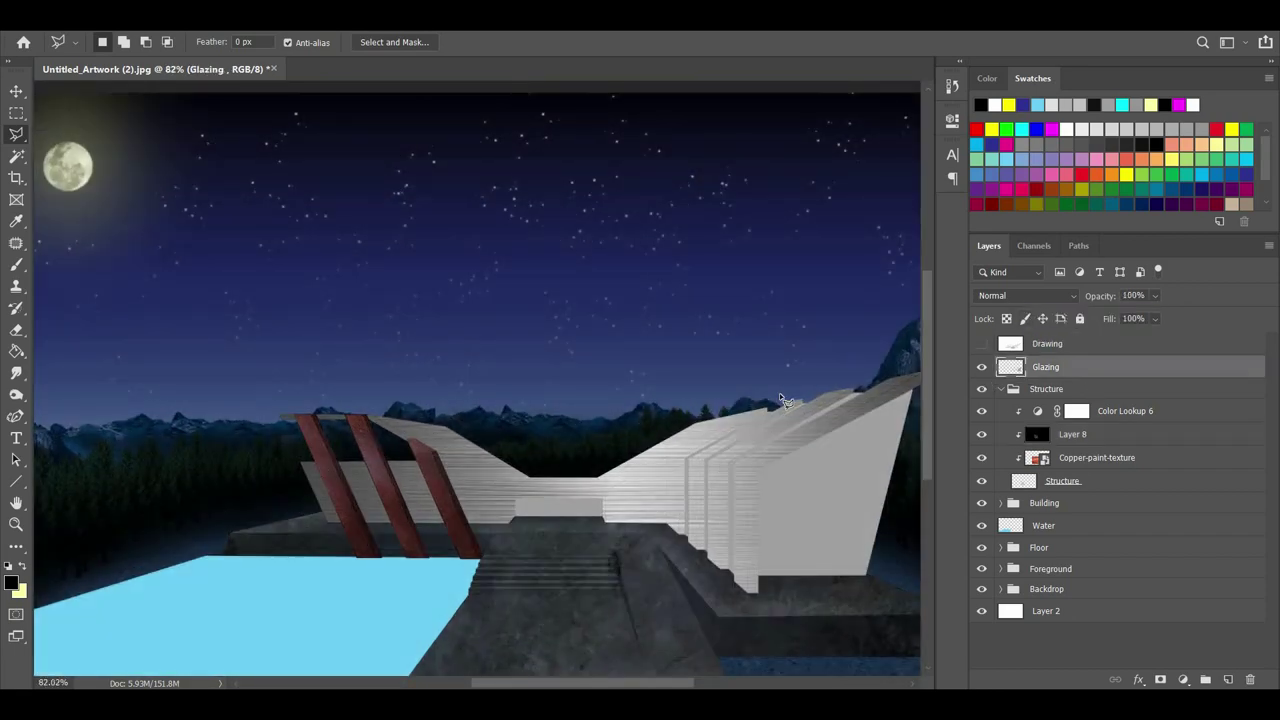
{"action": "left_click", "coordinate": [1076, 410]}
{"action": "left_click", "coordinate": [981, 410]}
{"action": "mouse_move", "coordinate": [1096, 296]}
{"action": "left_mouse_down"}
{"action": "mouse_move", "coordinate": [1058, 294]}
{"action": "mouse_move", "coordinate": [1074, 295]}
{"action": "left_mouse_up"}
{"action": "left_click", "coordinate": [981, 435]}
{"action": "left_click", "coordinate": [981, 435]}
{"action": "left_click_drag", "start_coordinate": [447, 362], "coordinate": [469, 335]}
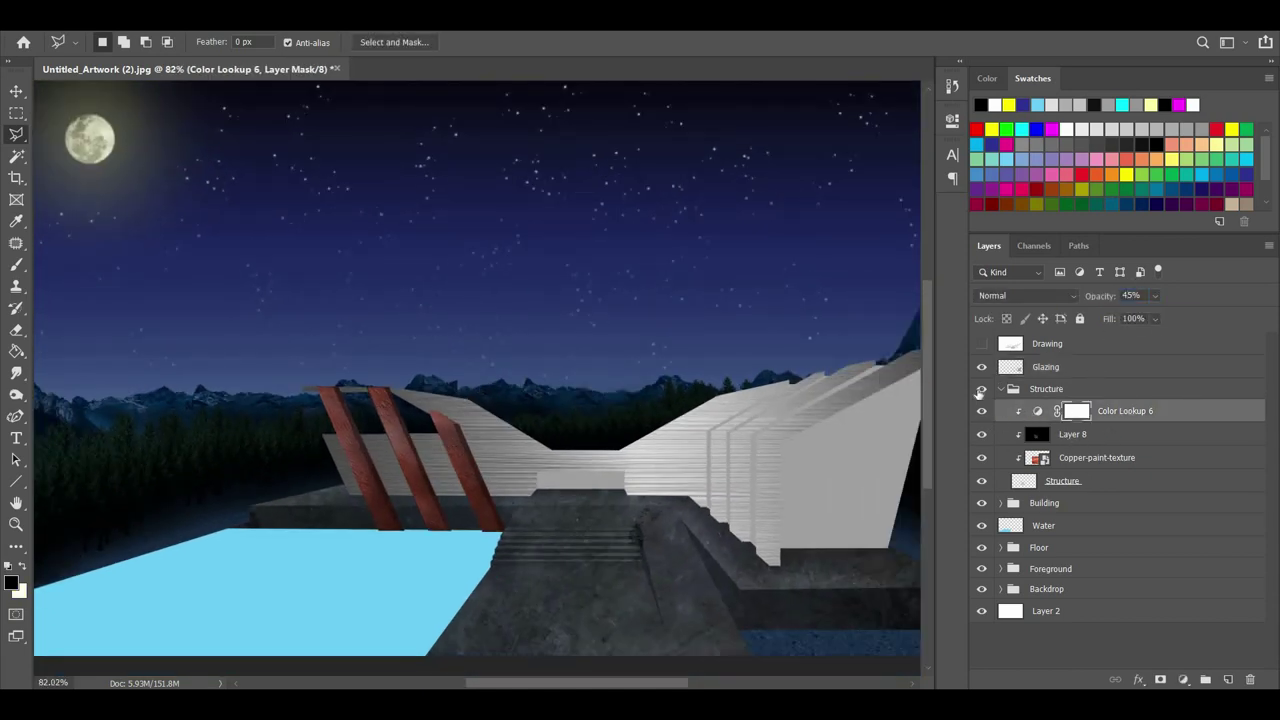
Collapse the Structure group and expand the Building group.
{"action": "left_click", "coordinate": [1068, 462]}
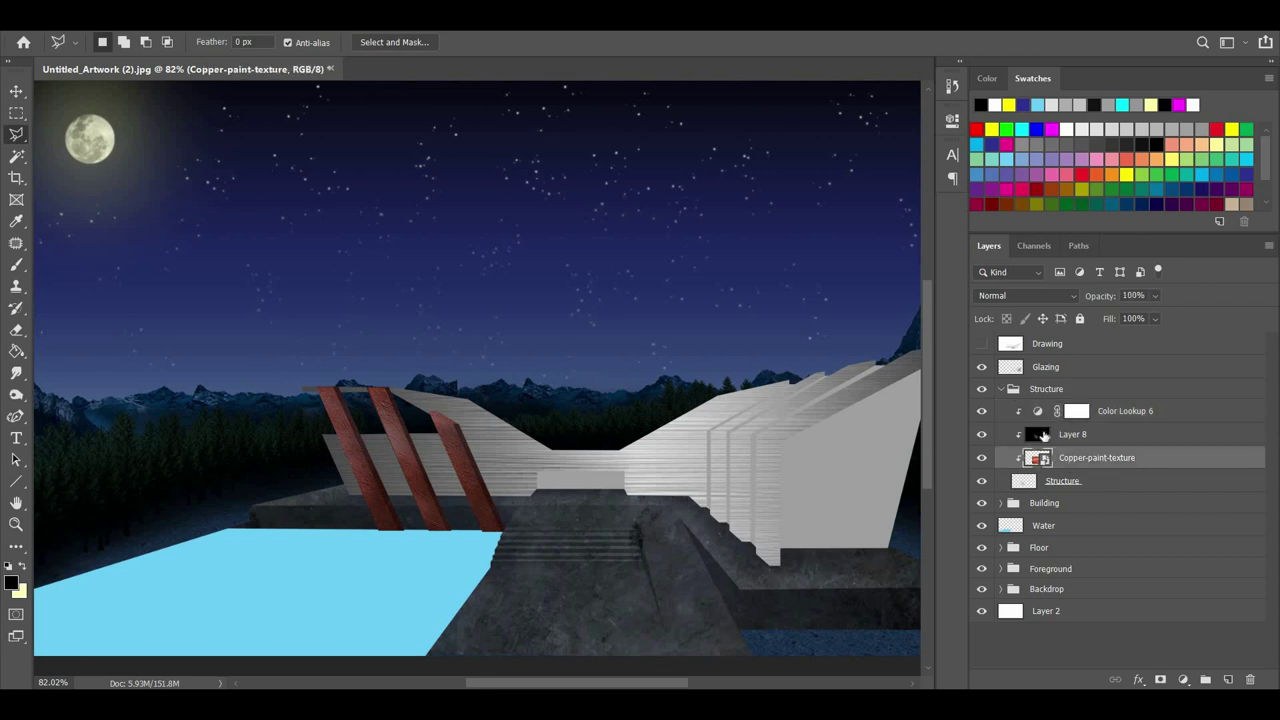
{"action": "left_click", "coordinate": [1001, 389]}
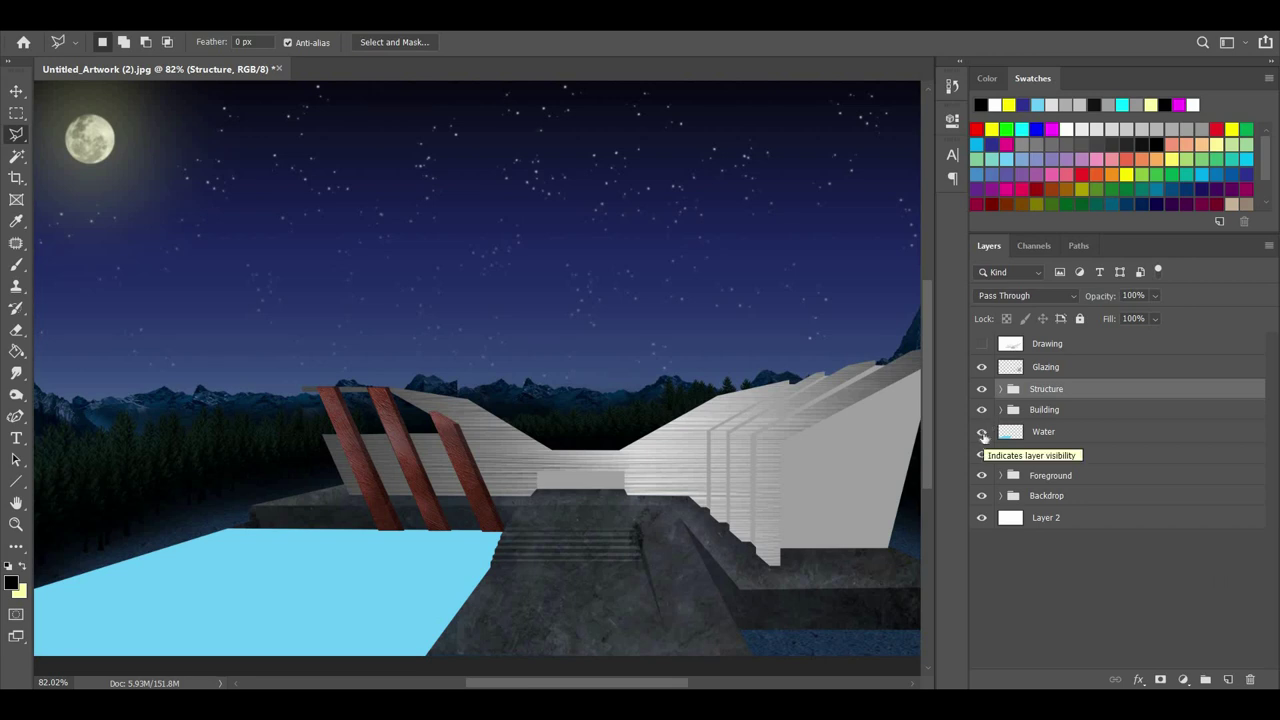
{"action": "left_click", "coordinate": [1001, 409]}
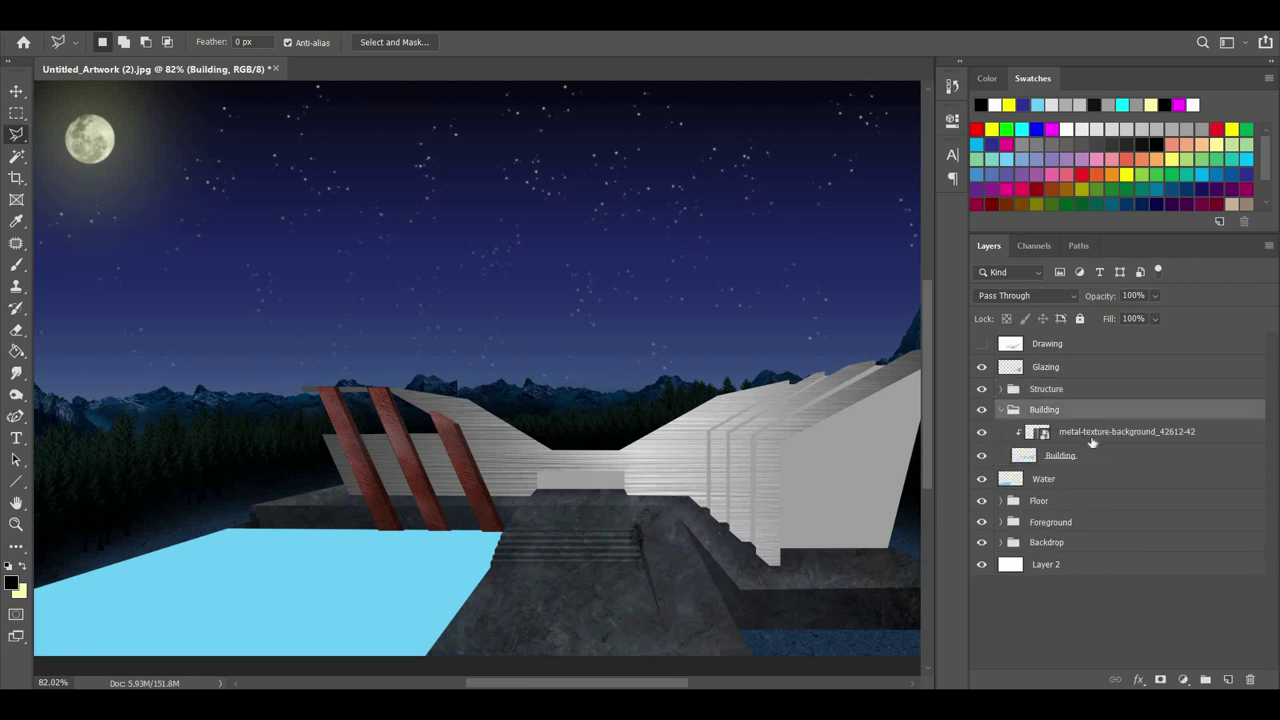
{"action": "left_click", "coordinate": [1074, 457]}
{"action": "left_click", "coordinate": [1186, 681]}
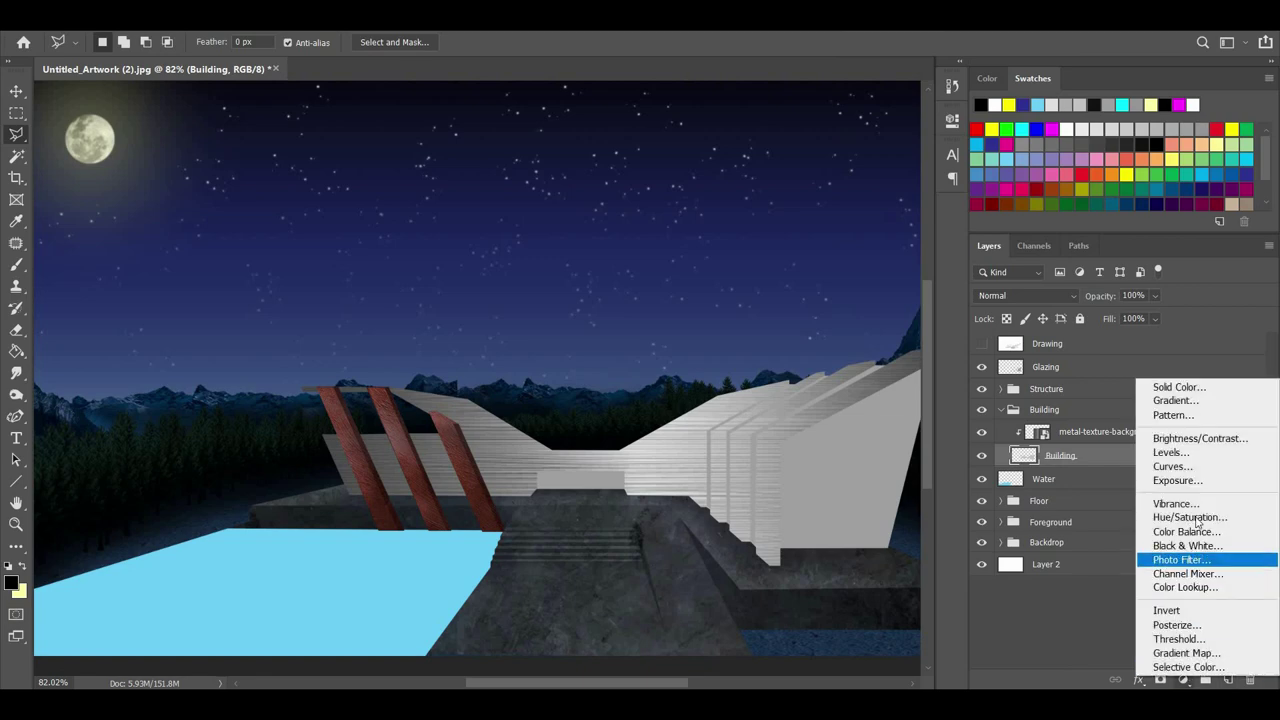
{"action": "left_click", "coordinate": [1171, 586]}
{"action": "left_click", "coordinate": [840, 168]}
{"action": "left_click", "coordinate": [855, 585]}
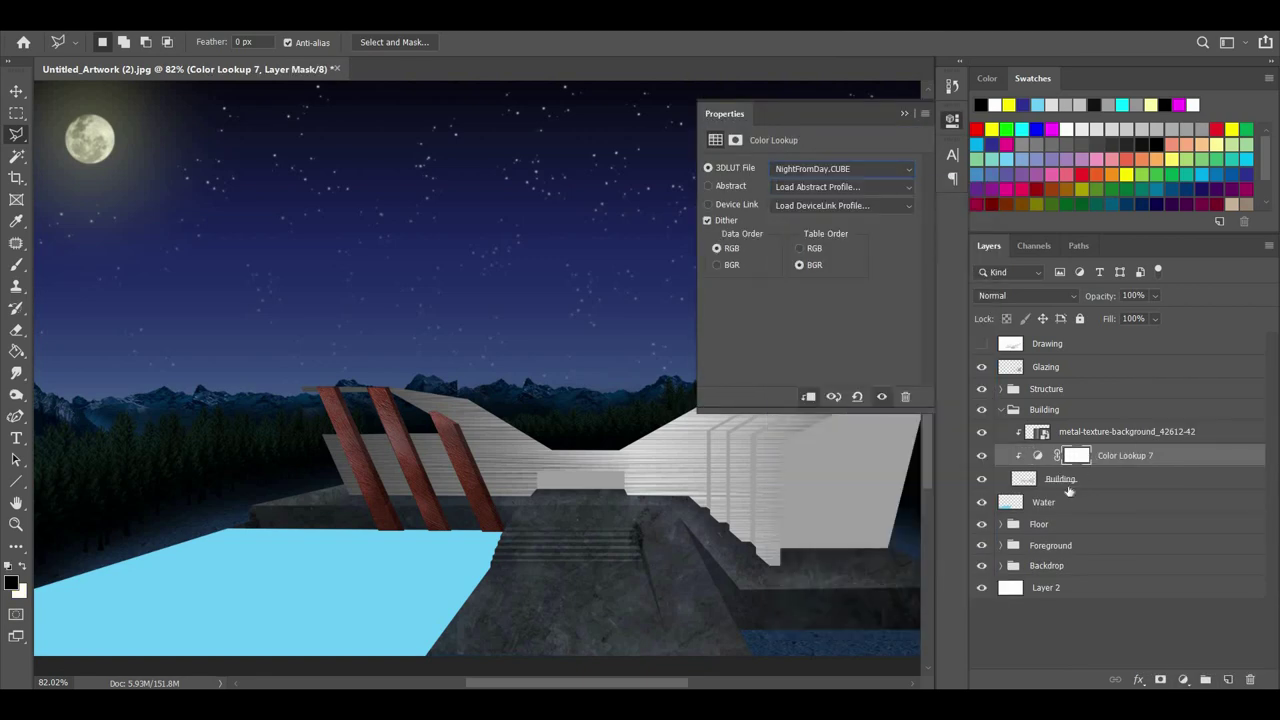
{"action": "key", "text": "ctrl+z"}
{"action": "key", "text": "ctrl+z"}
{"action": "left_click", "coordinate": [905, 113]}
{"action": "left_click", "coordinate": [1183, 681]}
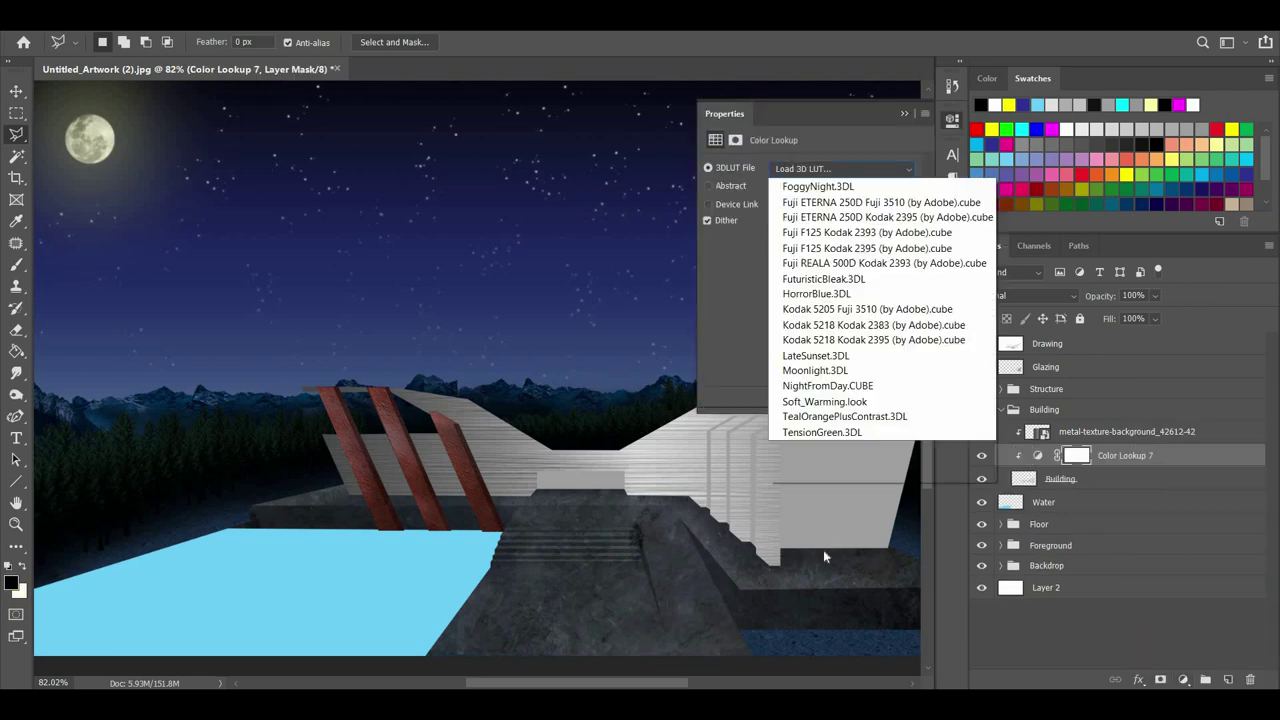
{"action": "left_click", "coordinate": [890, 290]}
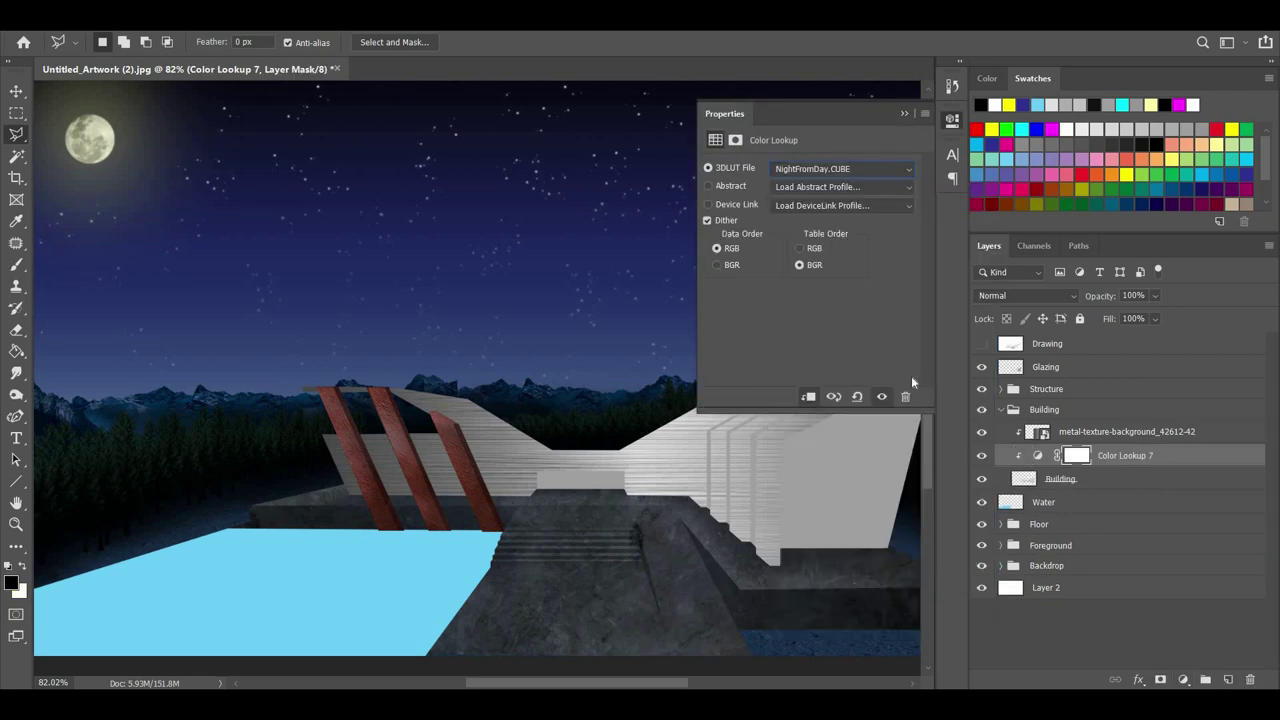
{"action": "left_click", "coordinate": [1122, 457]}
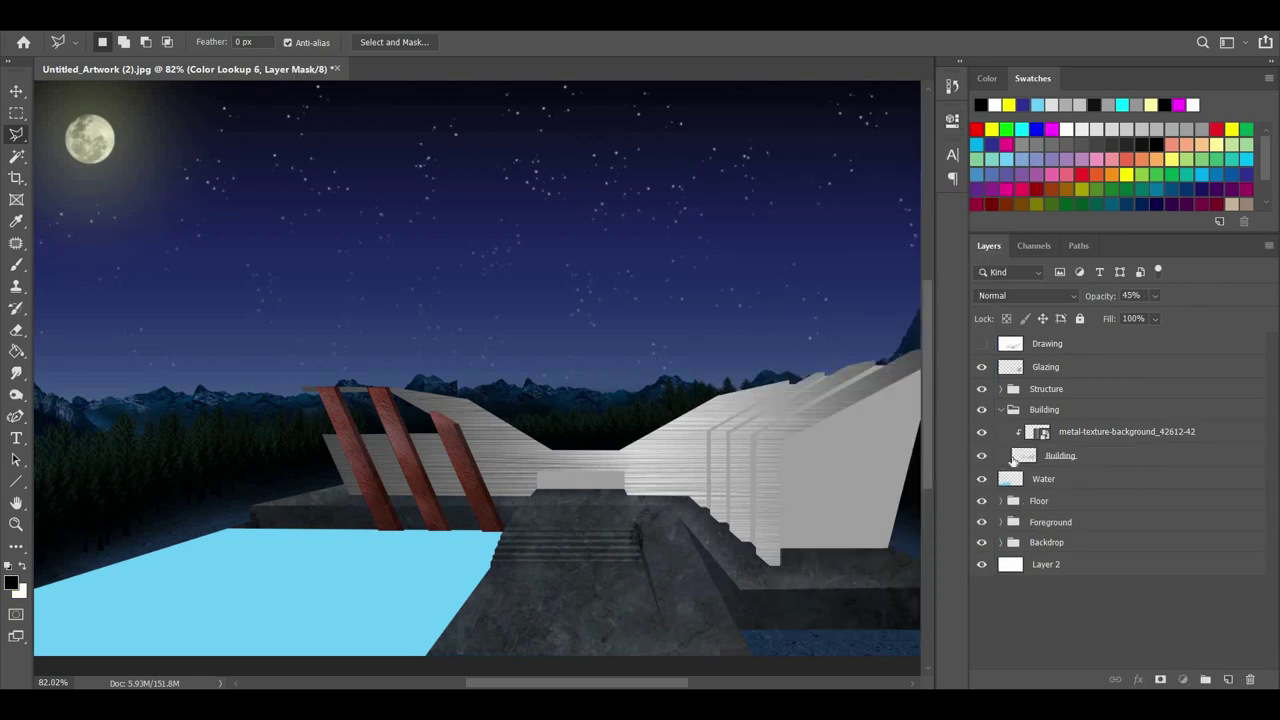
{"action": "key", "text": "ctrl+z"}
Add a NightFromDay.CUBE Color Lookup adjustment above the metal texture and clip it to the building.
{"action": "left_click", "coordinate": [1183, 681]}
{"action": "left_click", "coordinate": [1171, 591]}
{"action": "left_click", "coordinate": [840, 169]}
{"action": "left_click", "coordinate": [845, 583]}
{"action": "left_click", "coordinate": [903, 114]}
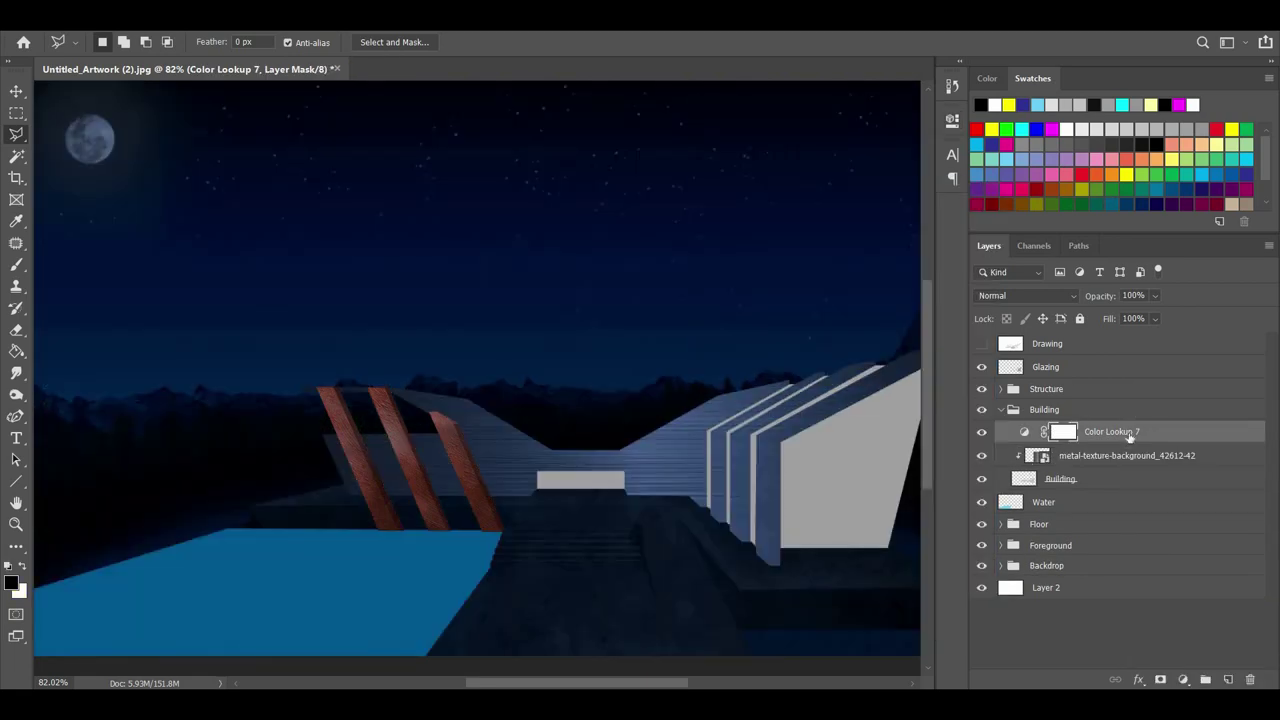
{"action": "right_click", "coordinate": [1128, 437]}
{"action": "left_click", "coordinate": [957, 307]}
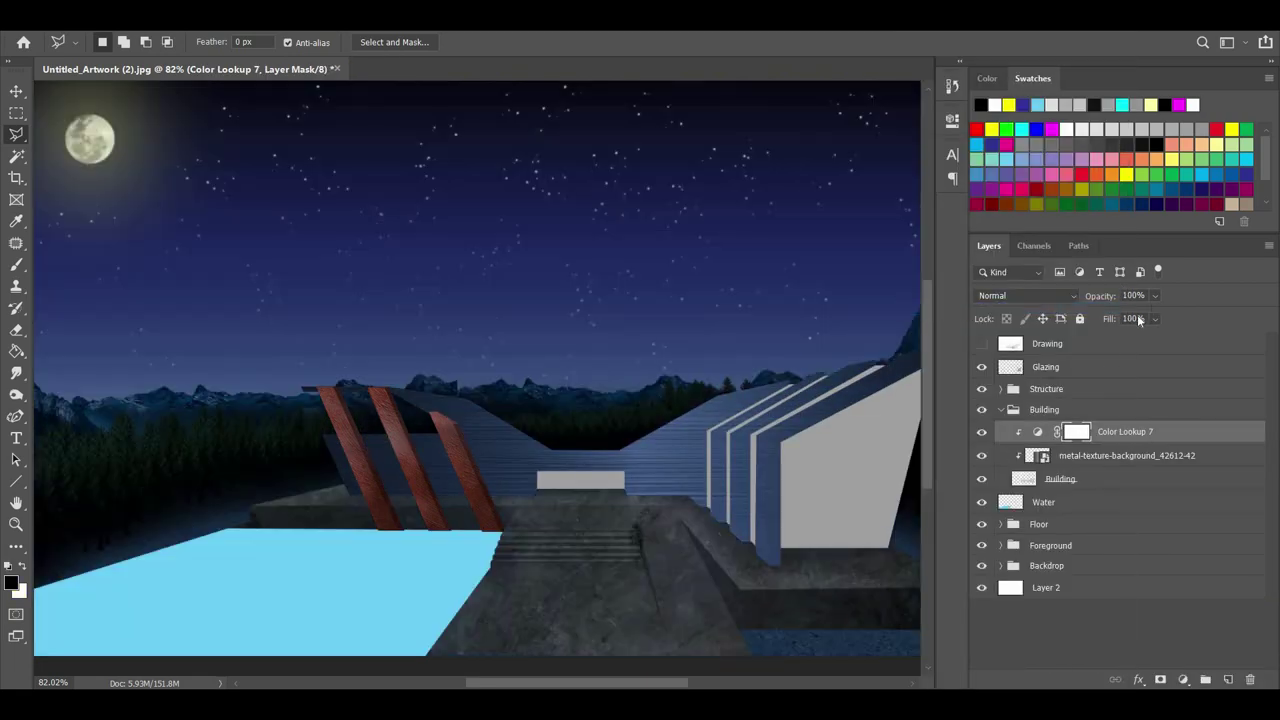
Reduce the opacity of the building's Color Lookup adjustment.
{"action": "left_click", "coordinate": [1155, 296]}
{"action": "left_click_drag", "start_coordinate": [1176, 315], "coordinate": [1139, 315]}
{"action": "left_click", "coordinate": [1110, 297]}
{"action": "left_click", "coordinate": [1074, 485]}
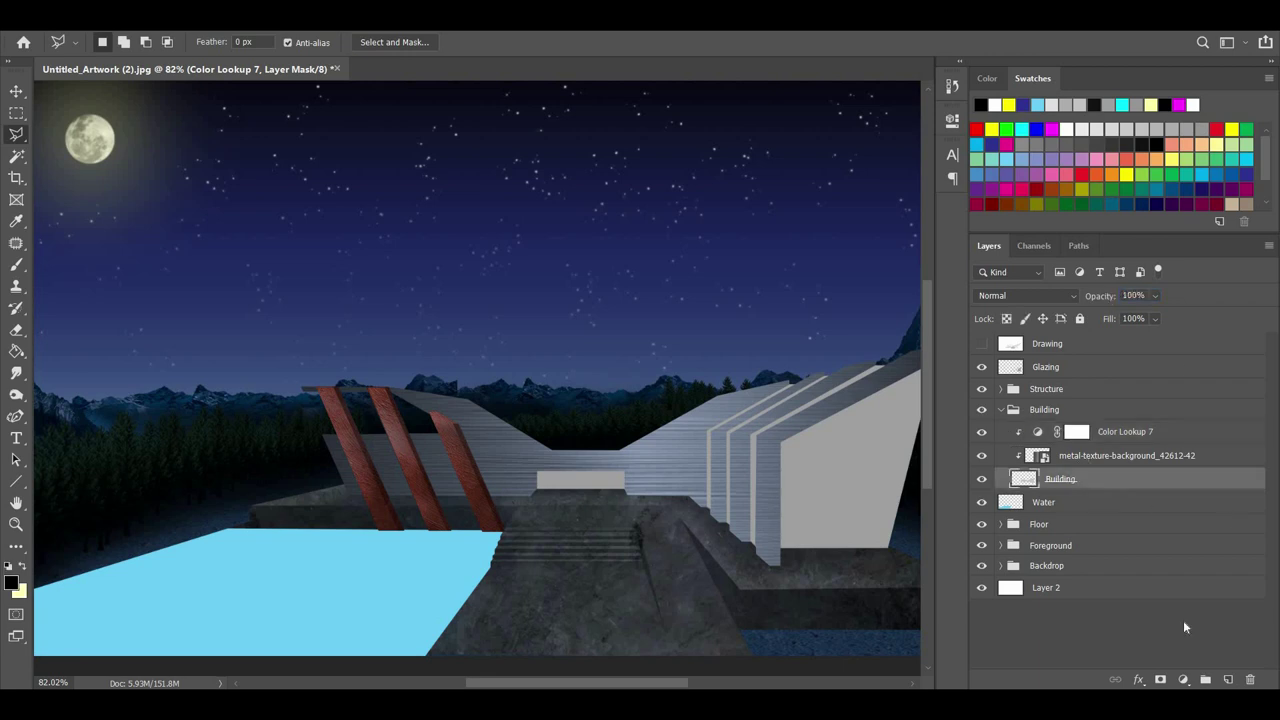
Add a clipped layer above the metal texture, fill it with black and set its opacity to 45%.
{"action": "left_click", "coordinate": [1118, 458]}
{"action": "left_click", "coordinate": [1227, 681]}
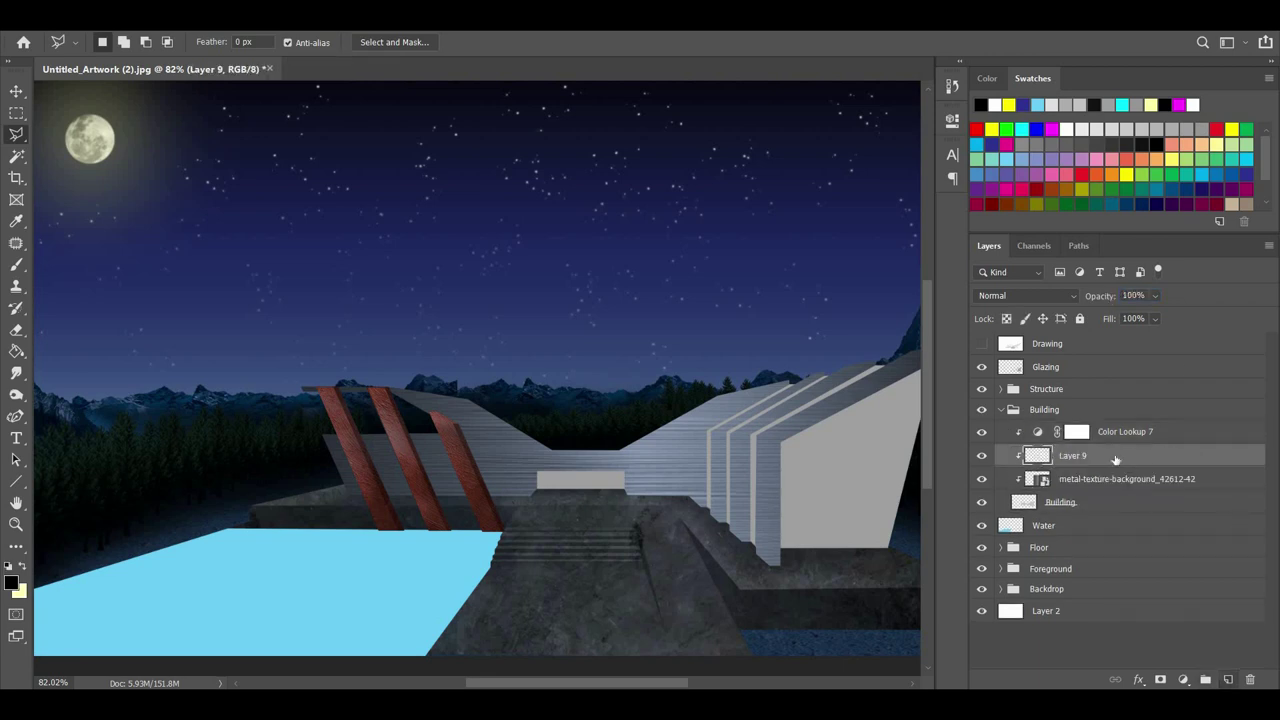
{"action": "key", "text": "g"}
{"action": "left_click", "coordinate": [596, 384]}
{"action": "type", "text": "45"}
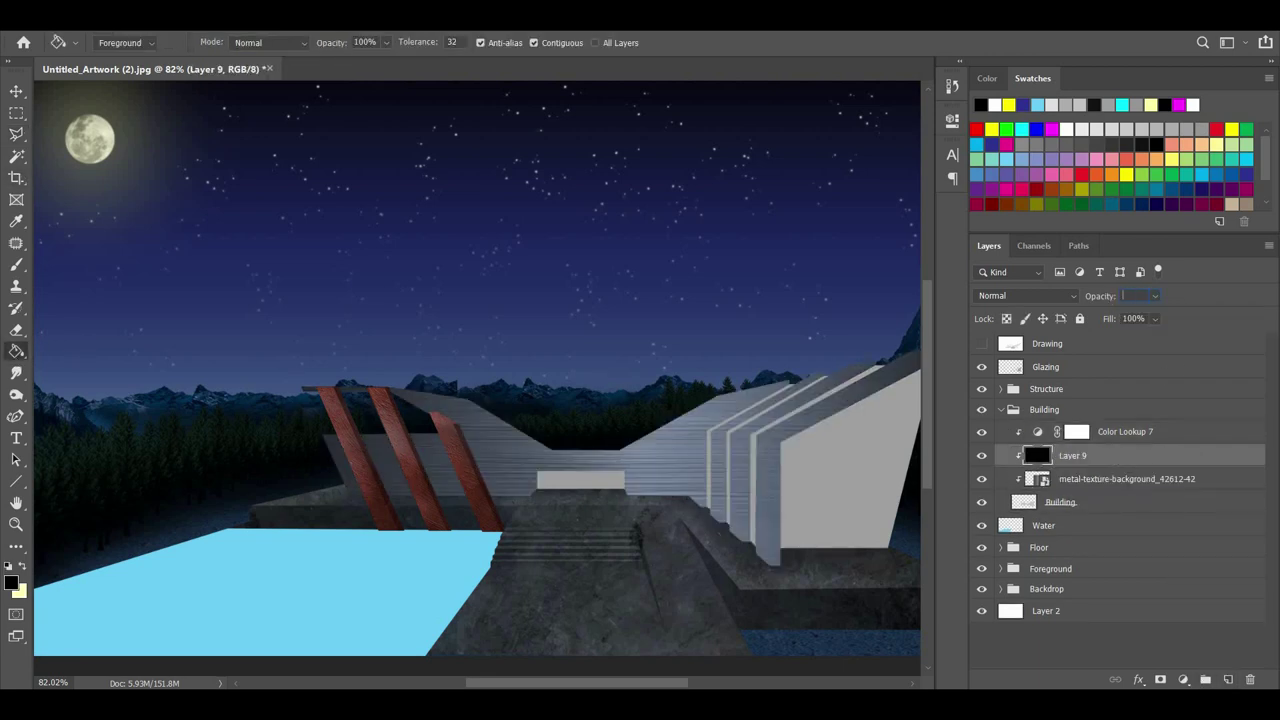
Show the drawing and start a Polygonal Lasso outline along the left wing's lower roof edge and the central block's upper front edge.
{"action": "left_click", "coordinate": [16, 330]}
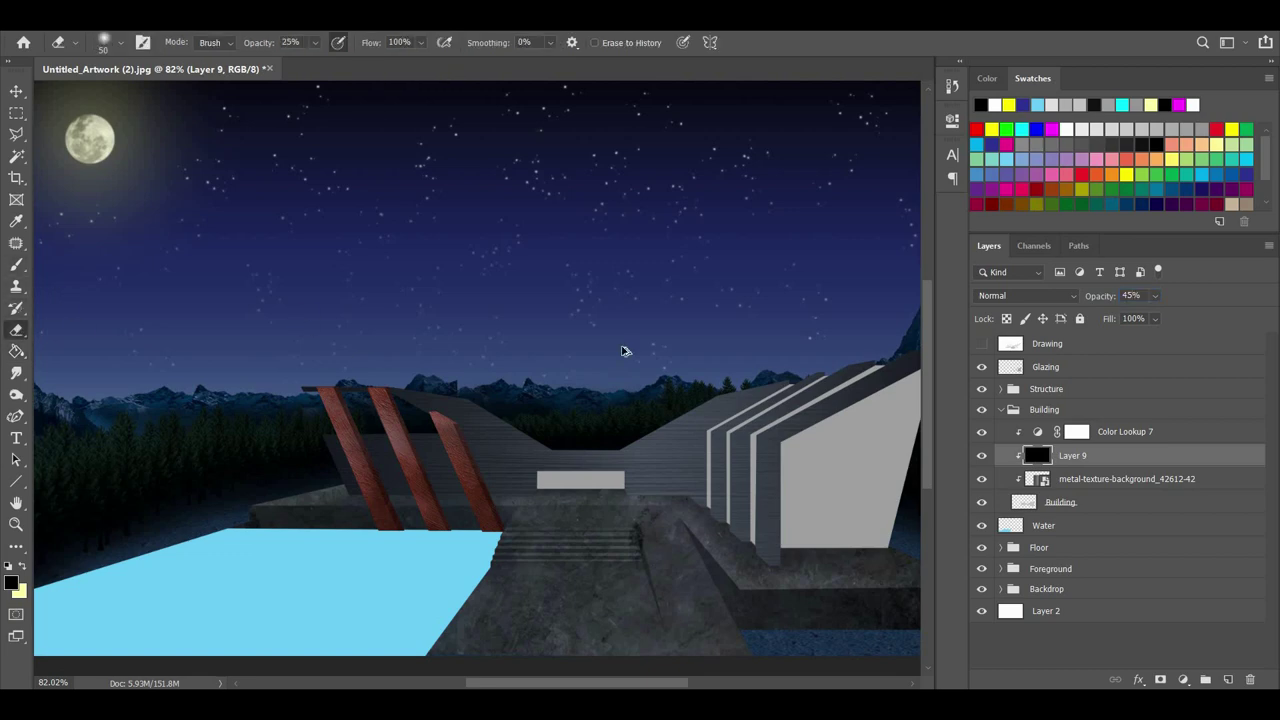
{"action": "scroll", "coordinate": [694, 428], "scroll_direction": "up", "scroll_amount": 7}
{"action": "left_click", "coordinate": [981, 343]}
{"action": "scroll", "coordinate": [290, 400], "scroll_direction": "up", "scroll_amount": 5}
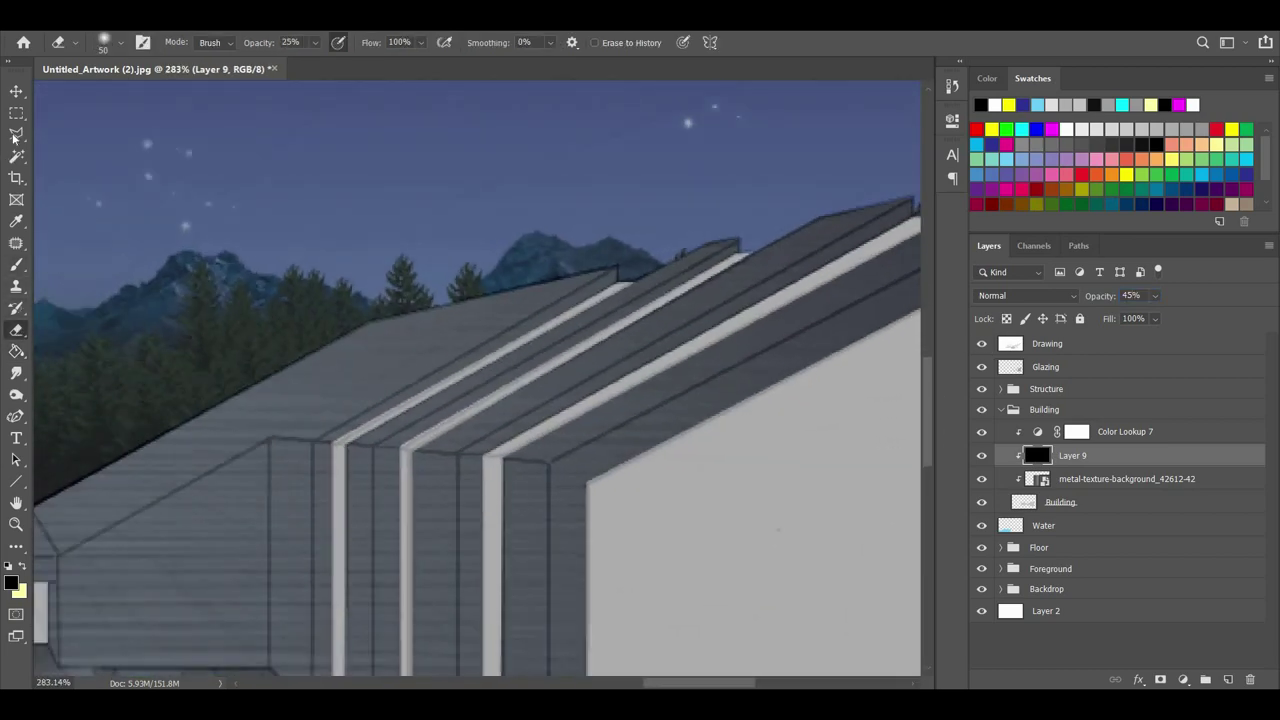
{"action": "left_click", "coordinate": [16, 134]}
{"action": "scroll", "coordinate": [400, 388], "scroll_direction": "down", "scroll_amount": 7}
{"action": "left_click_drag", "start_coordinate": [164, 325], "coordinate": [427, 344]}
{"action": "scroll", "coordinate": [157, 360], "scroll_direction": "up", "scroll_amount": 3}
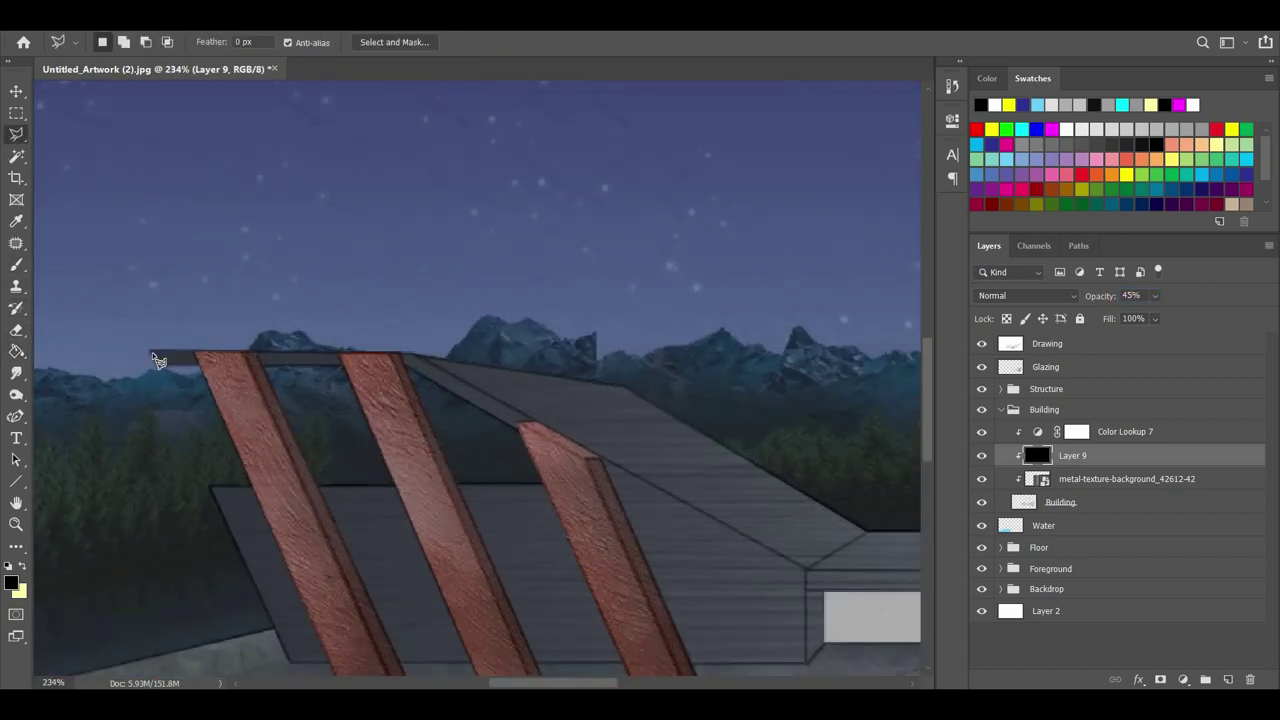
{"action": "left_click", "coordinate": [416, 354]}
{"action": "left_click", "coordinate": [806, 569]}
{"action": "scroll", "coordinate": [643, 600], "scroll_direction": "right", "scroll_amount": 6}
{"action": "left_click", "coordinate": [628, 569]}
Continue the outline up the right wing's roof edge, down its wall corner and around the base and outer edge of the ribs.
{"action": "left_click", "coordinate": [804, 473]}
{"action": "left_click", "coordinate": [804, 663]}
{"action": "scroll", "coordinate": [805, 662], "scroll_direction": "down", "scroll_amount": 8}
{"action": "scroll", "coordinate": [805, 662], "scroll_direction": "right", "scroll_amount": 6}
{"action": "left_click", "coordinate": [650, 508]}
{"action": "scroll", "coordinate": [615, 318], "scroll_direction": "up", "scroll_amount": 5}
{"action": "left_click", "coordinate": [649, 360]}
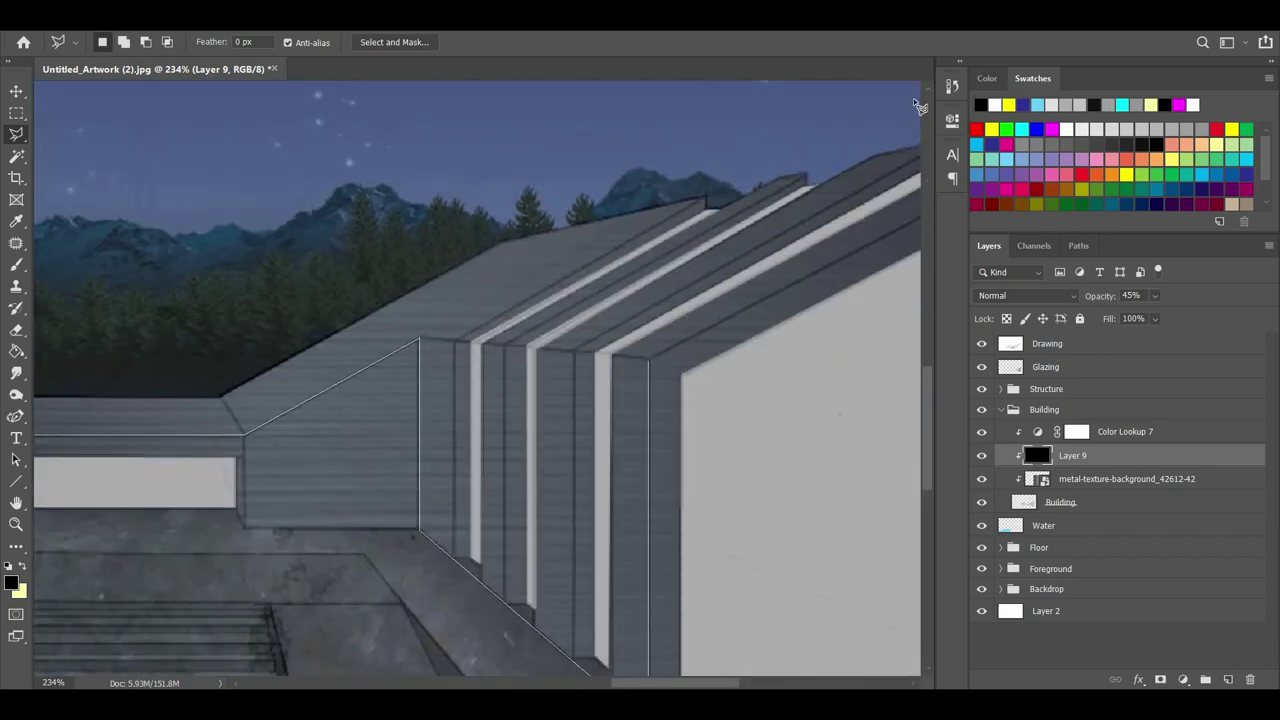
Close the outline around the right wing's roof tip and back along the upper roofline above the left wing.
{"action": "scroll", "coordinate": [915, 94], "scroll_direction": "right", "scroll_amount": 4}
{"action": "left_click", "coordinate": [856, 88]}
{"action": "left_click", "coordinate": [191, 241]}
{"action": "scroll", "coordinate": [131, 267], "scroll_direction": "left", "scroll_amount": 7}
{"action": "left_click", "coordinate": [470, 396]}
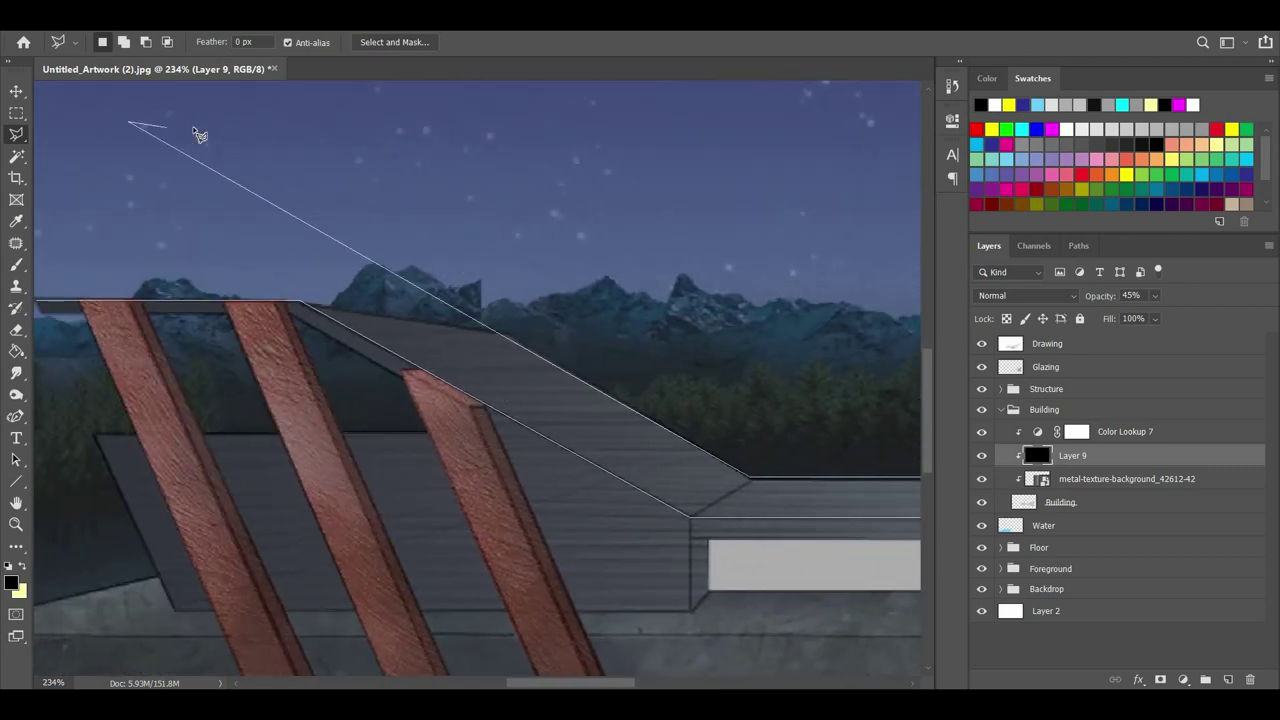
{"action": "double_click", "coordinate": [222, 132]}
Lighten the black shading on the selected roof surfaces and right wing ribs with the Eraser at 25% opacity, and clear the selection.
{"action": "key", "text": "e"}
{"action": "mouse_move", "coordinate": [432, 389]}
{"action": "left_mouse_down"}
{"action": "mouse_move", "coordinate": [602, 478]}
{"action": "mouse_move", "coordinate": [629, 437]}
{"action": "mouse_move", "coordinate": [605, 431]}
{"action": "left_mouse_up"}
{"action": "scroll", "coordinate": [629, 437], "scroll_direction": "down", "scroll_amount": 2}
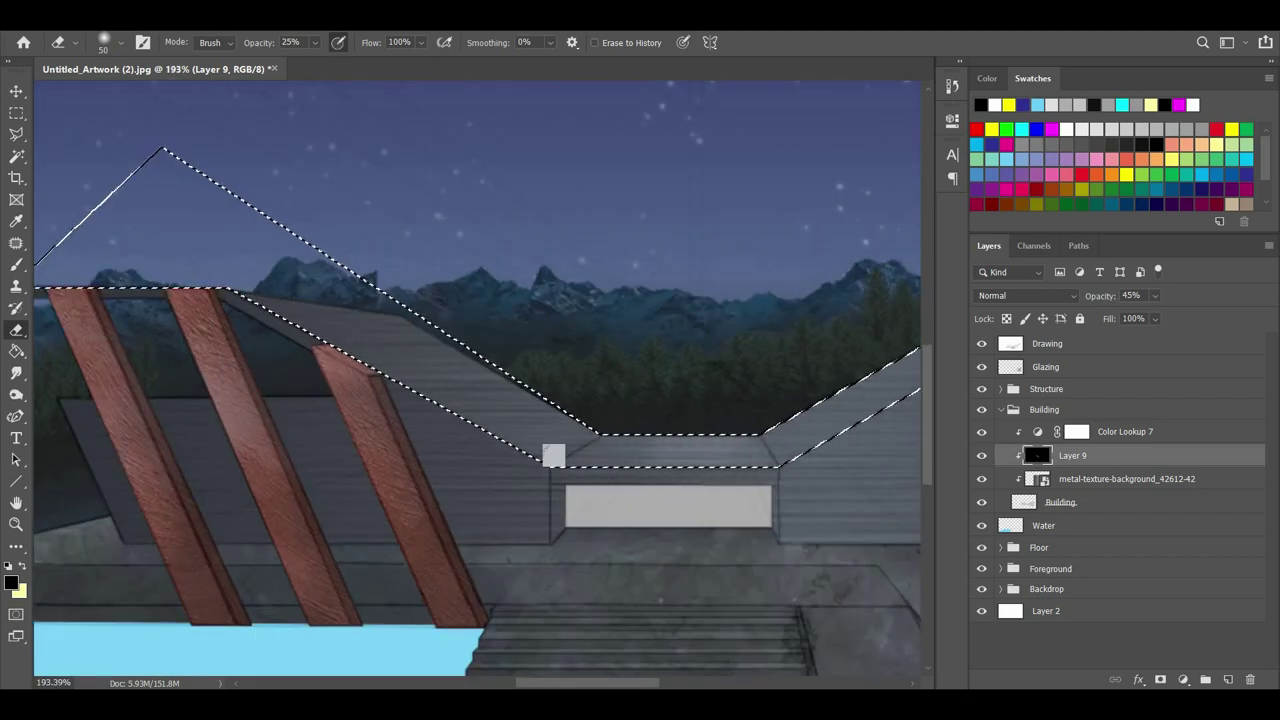
{"action": "scroll", "coordinate": [466, 409], "scroll_direction": "down", "scroll_amount": 2}
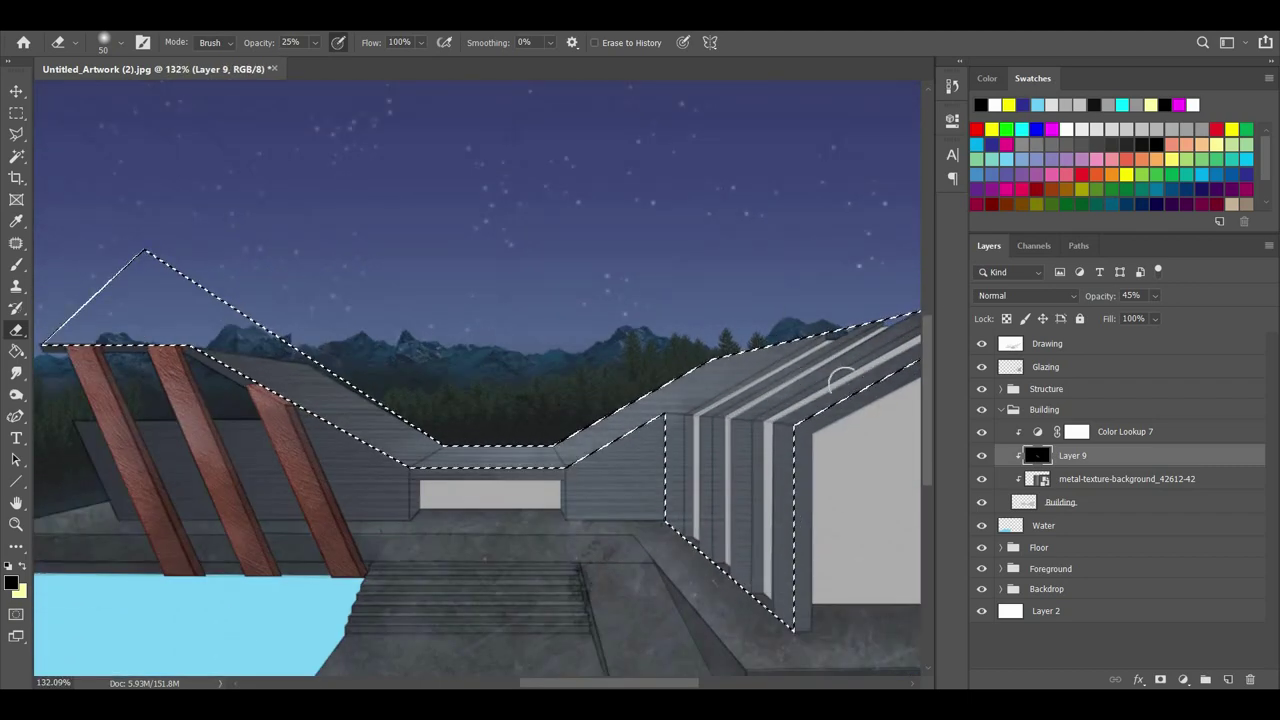
{"action": "scroll", "coordinate": [800, 381], "scroll_direction": "down", "scroll_amount": 1}
{"action": "mouse_move", "coordinate": [868, 345]}
{"action": "left_mouse_down"}
{"action": "mouse_move", "coordinate": [550, 386]}
{"action": "mouse_move", "coordinate": [655, 372]}
{"action": "left_mouse_up"}
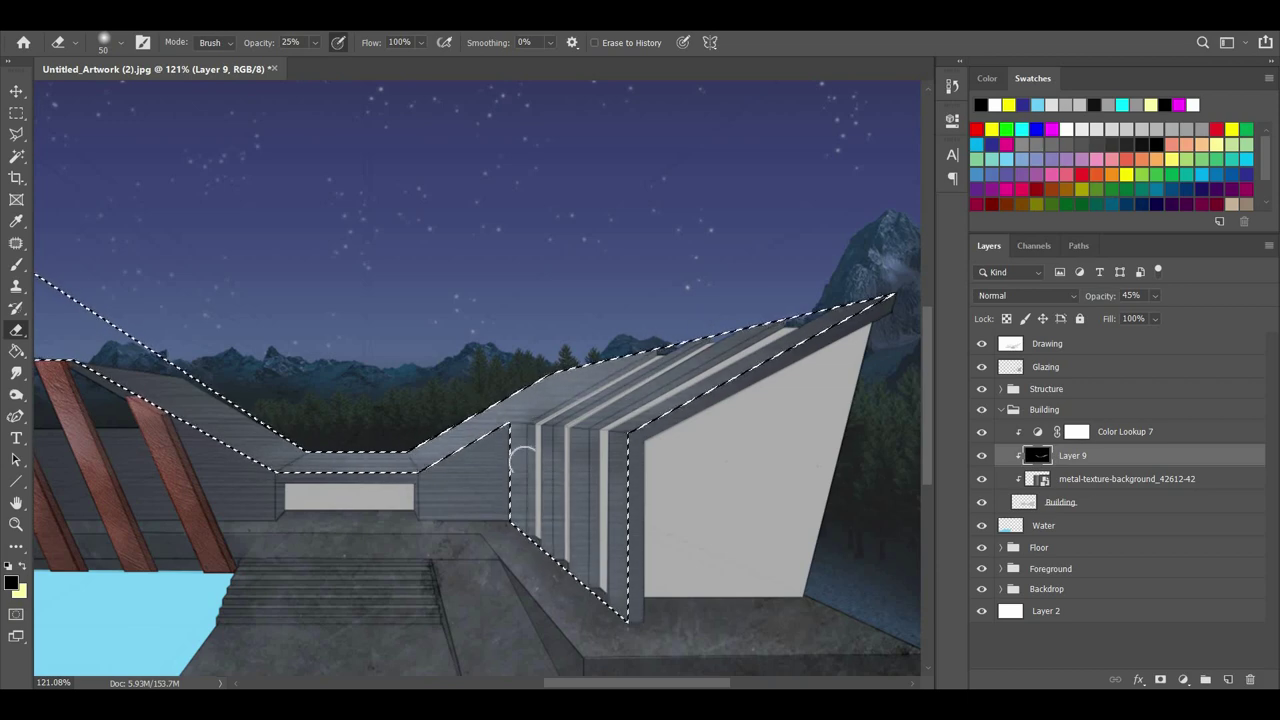
{"action": "scroll", "coordinate": [904, 362], "scroll_direction": "down", "scroll_amount": 1}
{"action": "left_click", "coordinate": [16, 134]}
{"action": "left_click", "coordinate": [433, 151]}
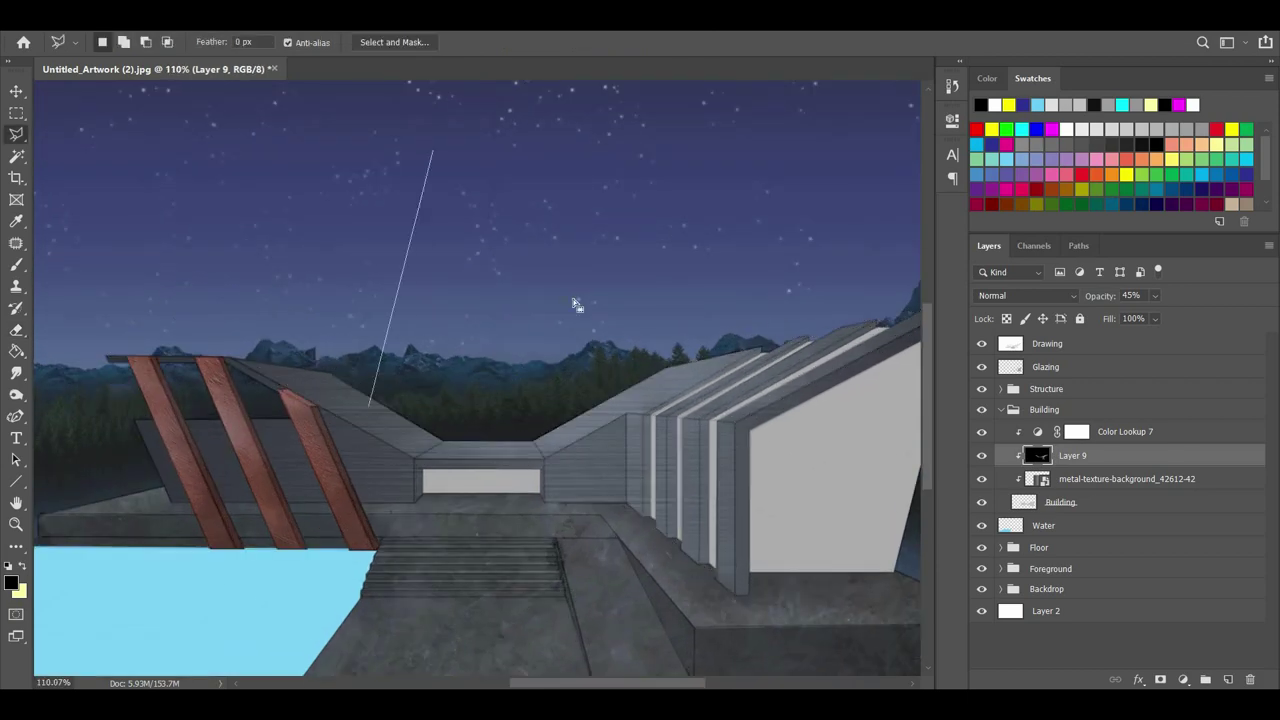
Hide the drawing and try a different opacity for the black shading layer.
{"action": "scroll", "coordinate": [686, 351], "scroll_direction": "down", "scroll_amount": 4}
{"action": "left_click", "coordinate": [1154, 295]}
{"action": "left_click_drag", "start_coordinate": [1160, 318], "coordinate": [1176, 318]}
{"action": "left_click", "coordinate": [1044, 272]}
{"action": "type", "text": "65"}
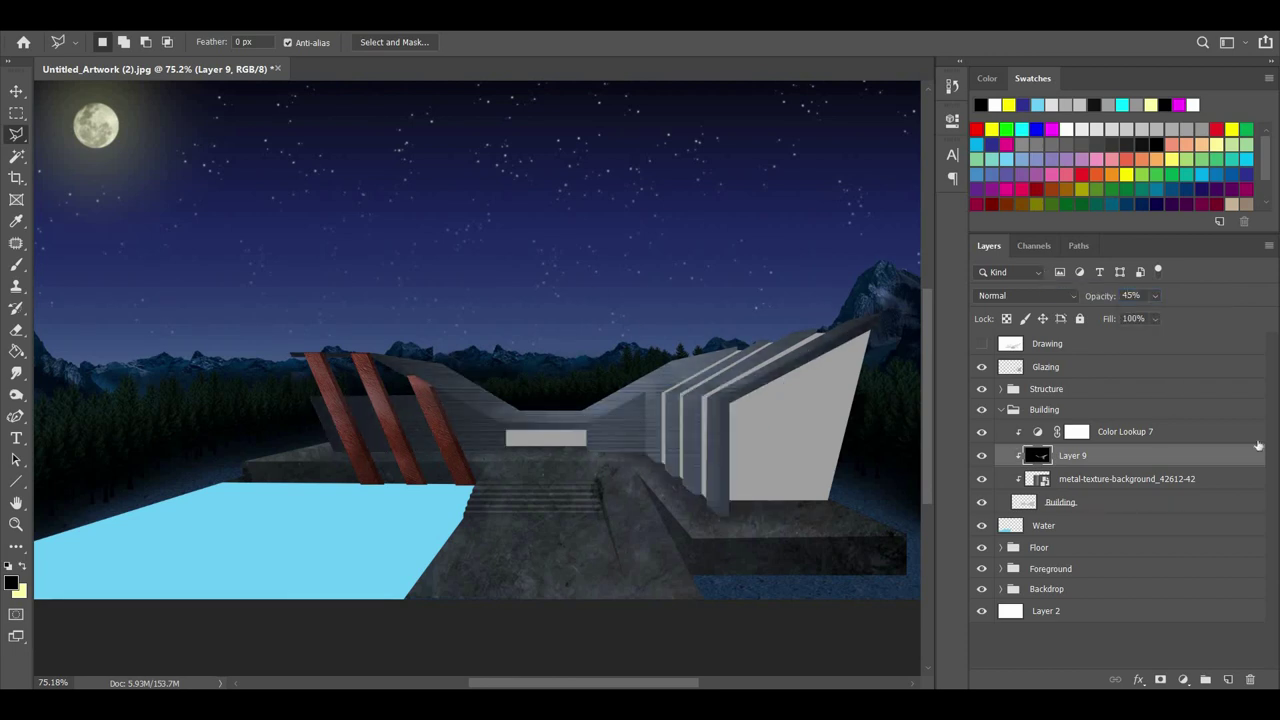
Try a clipped Vibrance adjustment of -68 with changed saturation above the metal texture, and delete it.
{"action": "left_click", "coordinate": [1128, 431]}
{"action": "left_click", "coordinate": [1088, 479]}
{"action": "left_click", "coordinate": [1183, 679]}
{"action": "left_click", "coordinate": [1175, 515]}
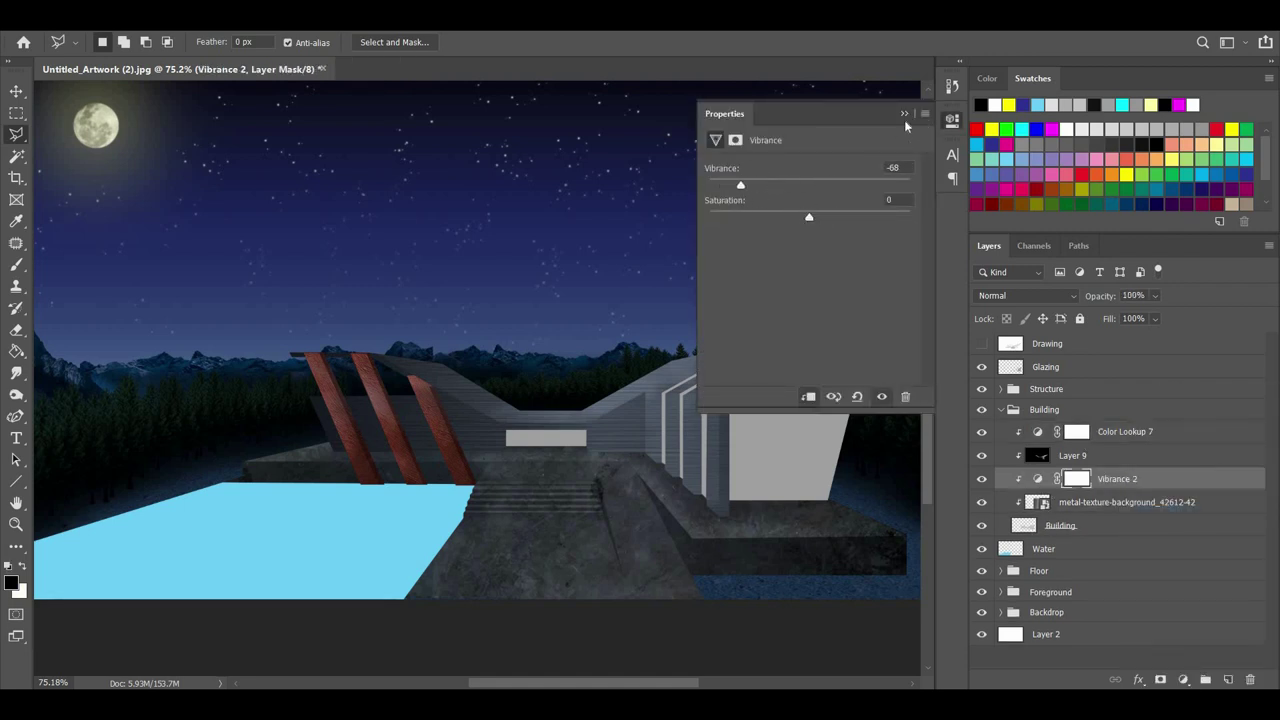
{"action": "left_click_drag", "start_coordinate": [809, 217], "coordinate": [854, 217]}
{"action": "left_click", "coordinate": [904, 114]}
{"action": "key", "text": "Delete"}
Compare the black shading on and off, and add a clipped Brightness/Contrast adjustment with reduced brightness and high contrast above the metal texture.
{"action": "left_click", "coordinate": [982, 455]}
{"action": "left_click", "coordinate": [982, 455]}
{"action": "left_click", "coordinate": [1104, 479]}
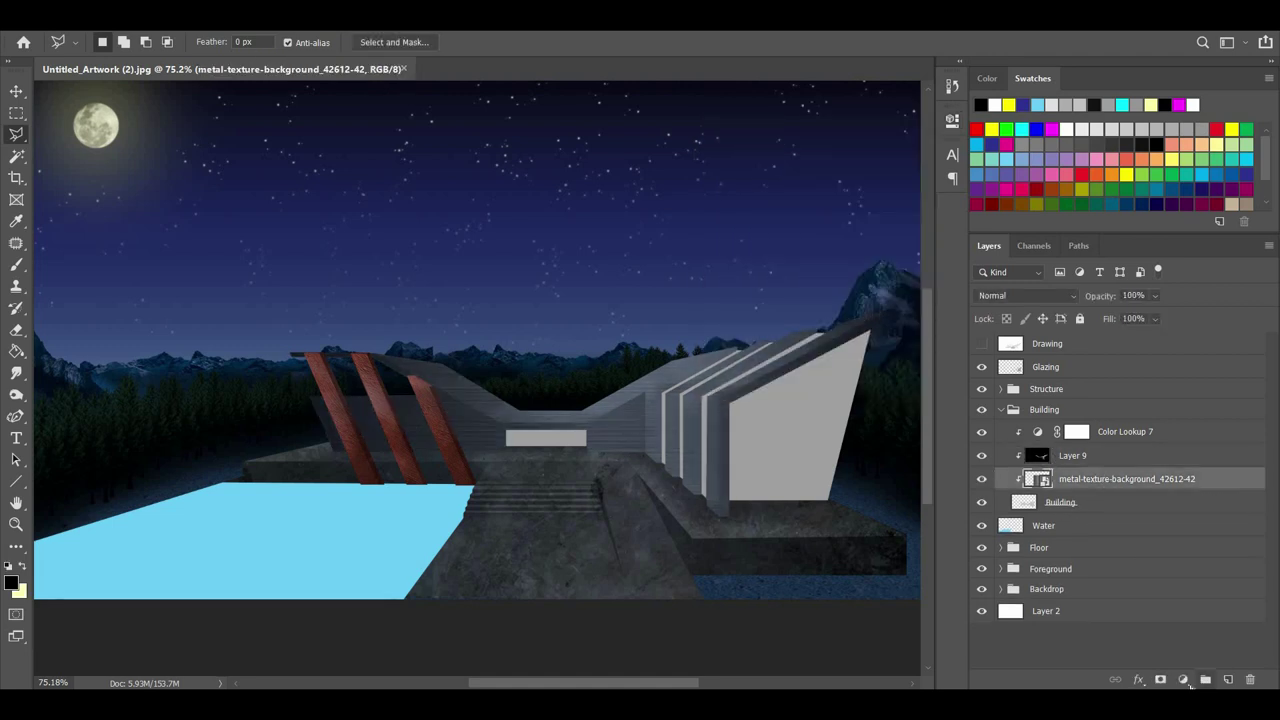
{"action": "left_click", "coordinate": [1183, 679]}
{"action": "left_click", "coordinate": [1180, 443]}
{"action": "left_click_drag", "start_coordinate": [920, 248], "coordinate": [906, 247]}
{"action": "left_click_drag", "start_coordinate": [809, 215], "coordinate": [785, 215]}
{"action": "left_click", "coordinate": [904, 114]}
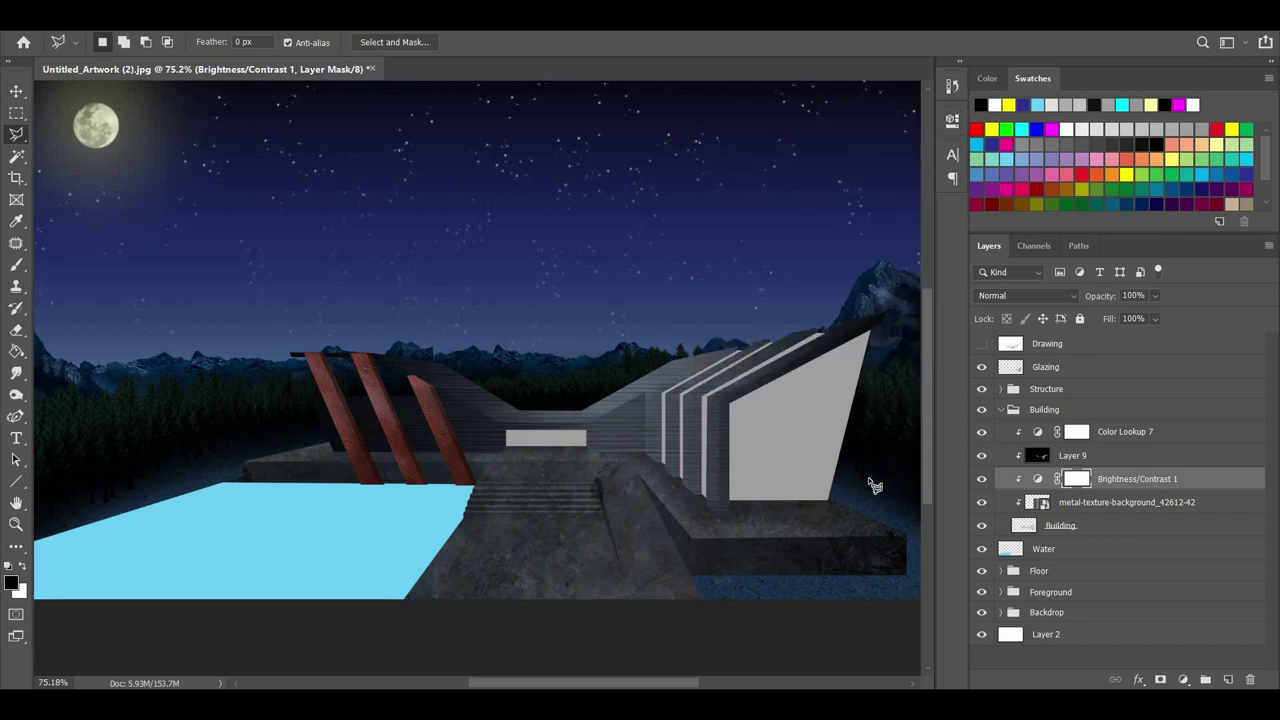
Lighten the black shading layer around the left wing with the Eraser, setting its opacity to 70%, and hide the drawing.
{"action": "key", "text": "alt+]"}
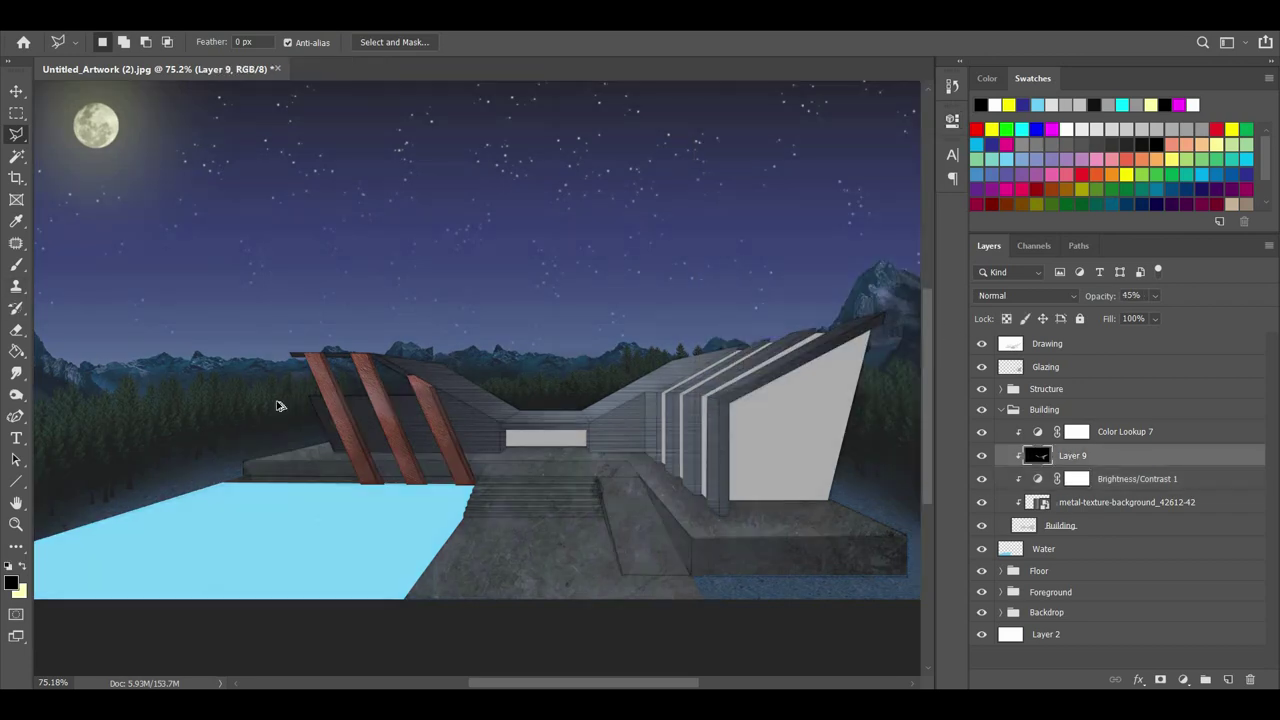
{"action": "scroll", "coordinate": [277, 403], "scroll_direction": "up", "scroll_amount": 3}
{"action": "key", "text": "e"}
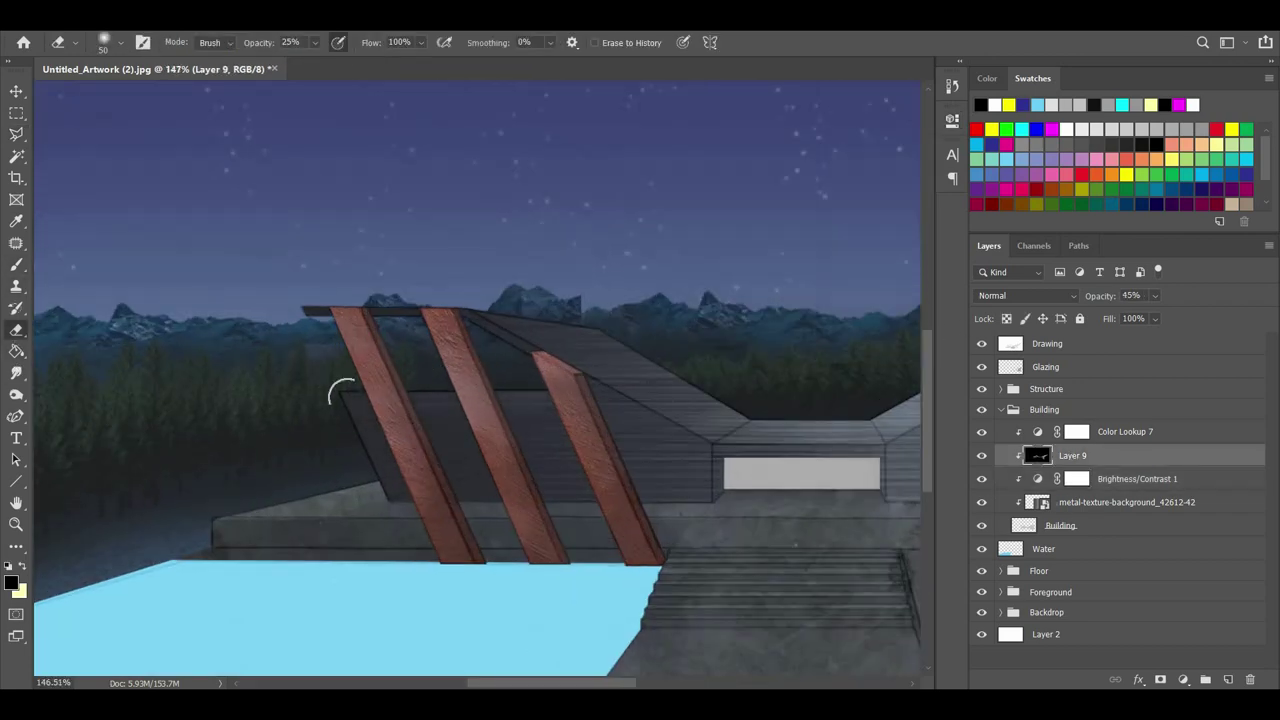
{"action": "left_click", "coordinate": [982, 456]}
{"action": "left_click", "coordinate": [982, 456]}
{"action": "key", "text": "0"}
{"action": "left_click", "coordinate": [1003, 345]}
{"action": "left_click", "coordinate": [982, 346]}
{"action": "left_click", "coordinate": [982, 346]}
{"action": "left_click", "coordinate": [1062, 451]}
{"action": "key", "text": "7"}
{"action": "scroll", "coordinate": [368, 437], "scroll_direction": "down", "scroll_amount": 5}
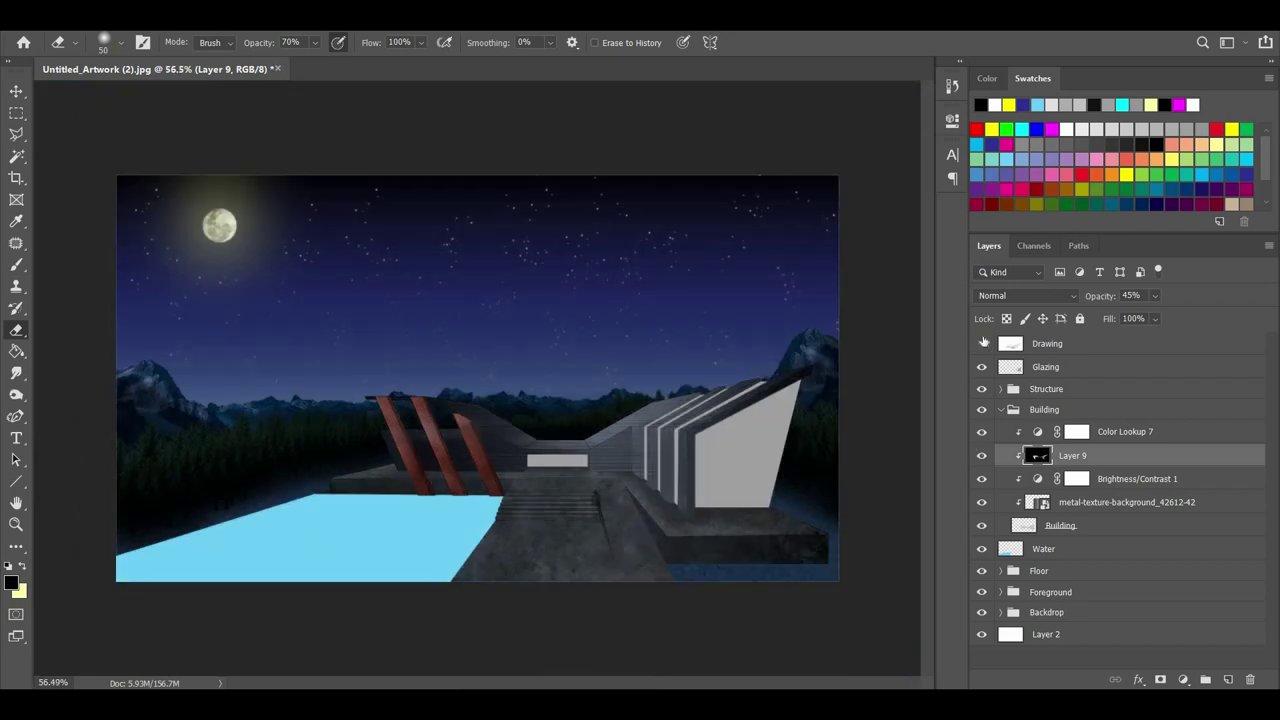
Add a clipped Vibrance adjustment directly above the building's metal texture.
{"action": "scroll", "coordinate": [740, 503], "scroll_direction": "up", "scroll_amount": 1}
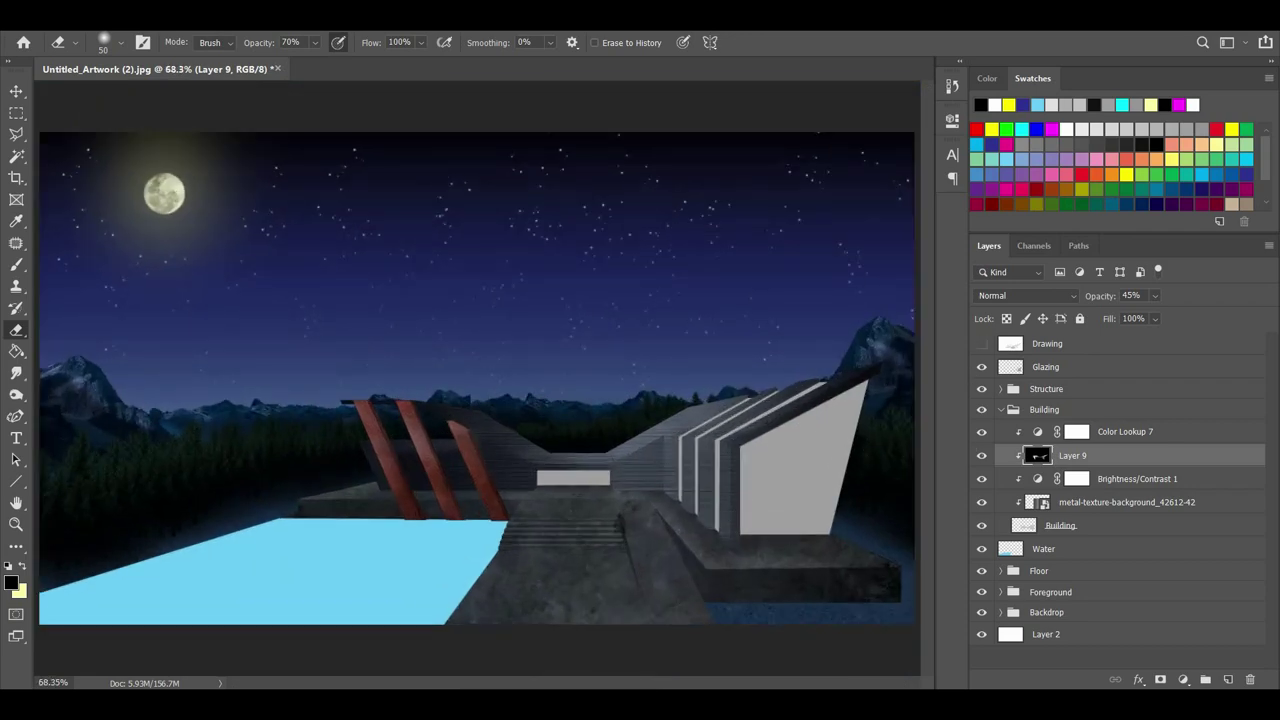
{"action": "left_click", "coordinate": [1095, 502]}
{"action": "left_click", "coordinate": [1183, 679]}
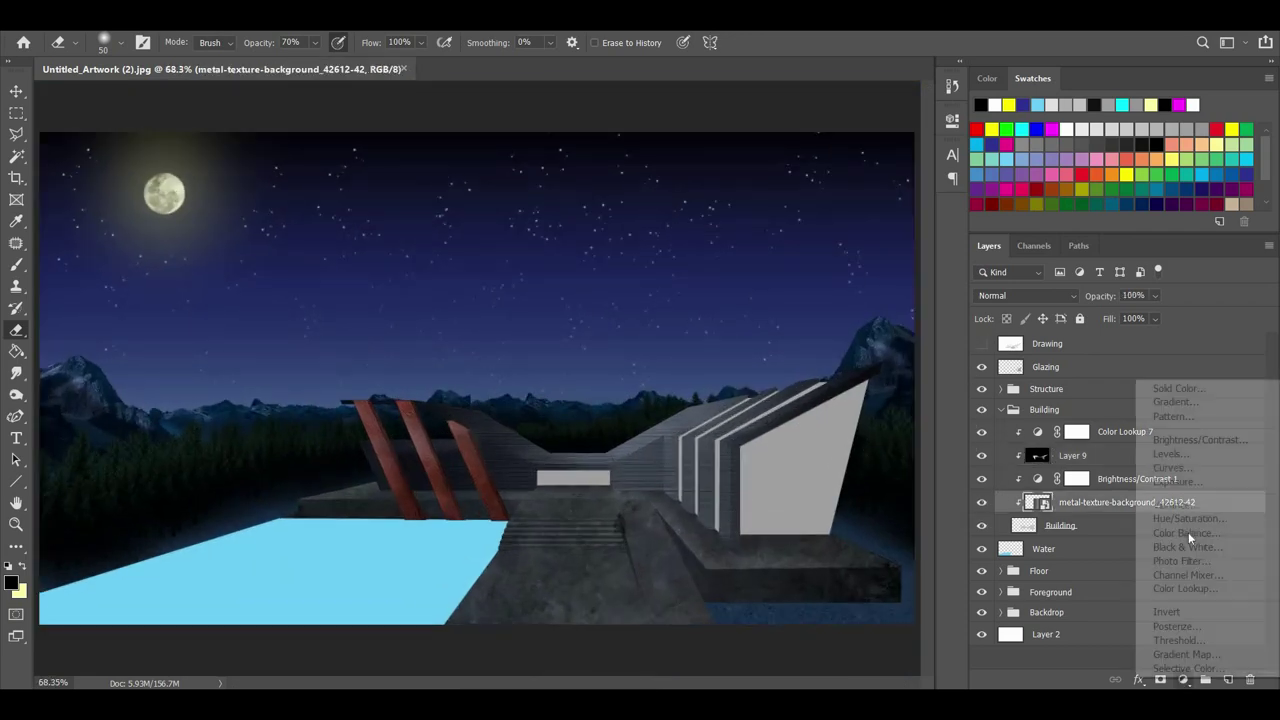
{"action": "left_click", "coordinate": [1165, 503]}
Add a clipped Hue/Saturation adjustment above the Vibrance layer and set its lightness to -25.
{"action": "left_click", "coordinate": [1199, 682]}
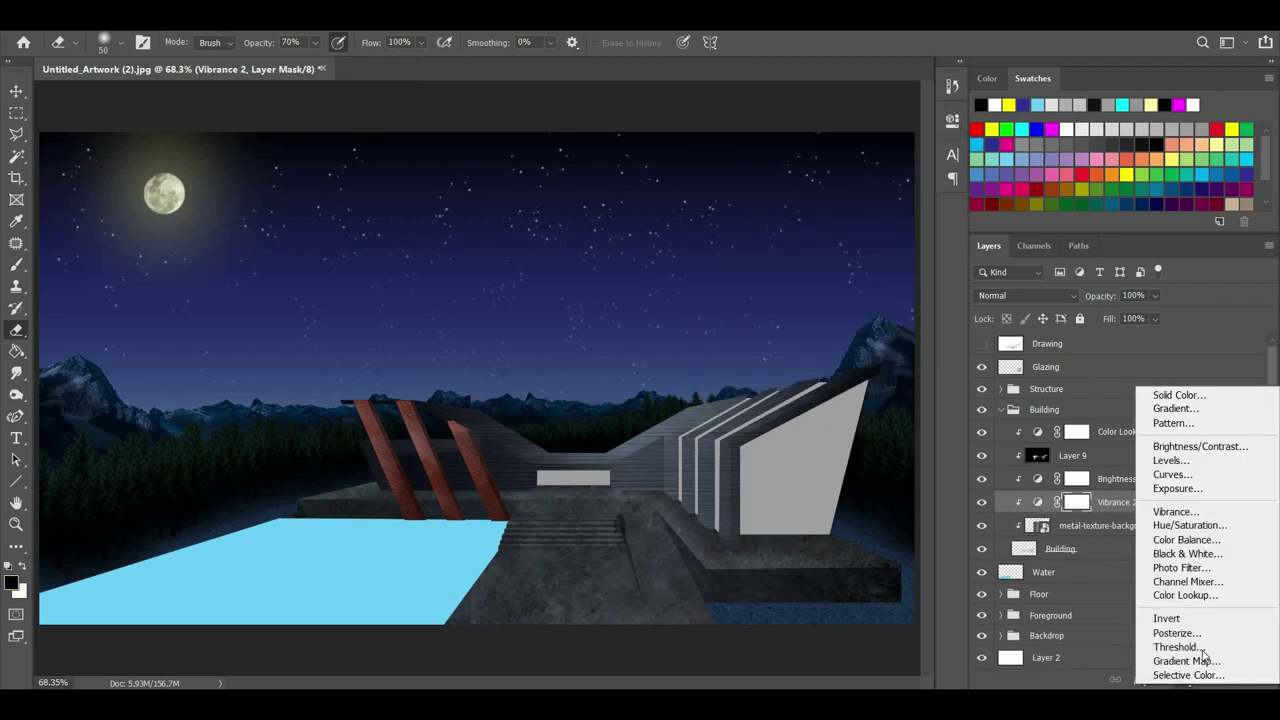
{"action": "left_click", "coordinate": [1170, 526]}
{"action": "left_click_drag", "start_coordinate": [873, 297], "coordinate": [787, 293]}
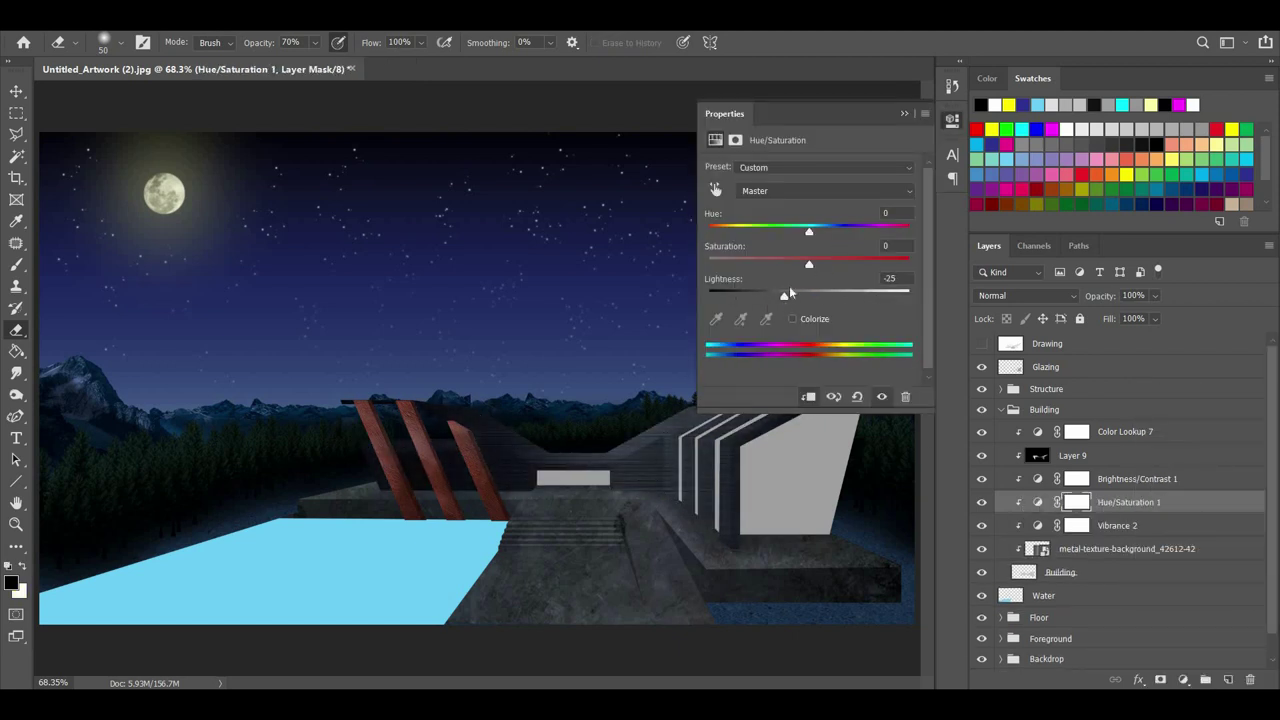
Add a clipped Brightness/Contrast adjustment directly above the metal texture with brightness 45 and contrast -28.
{"action": "left_click", "coordinate": [1135, 549]}
{"action": "left_click", "coordinate": [1183, 679]}
{"action": "left_click", "coordinate": [1200, 447]}
{"action": "left_click_drag", "start_coordinate": [809, 247], "coordinate": [839, 225]}
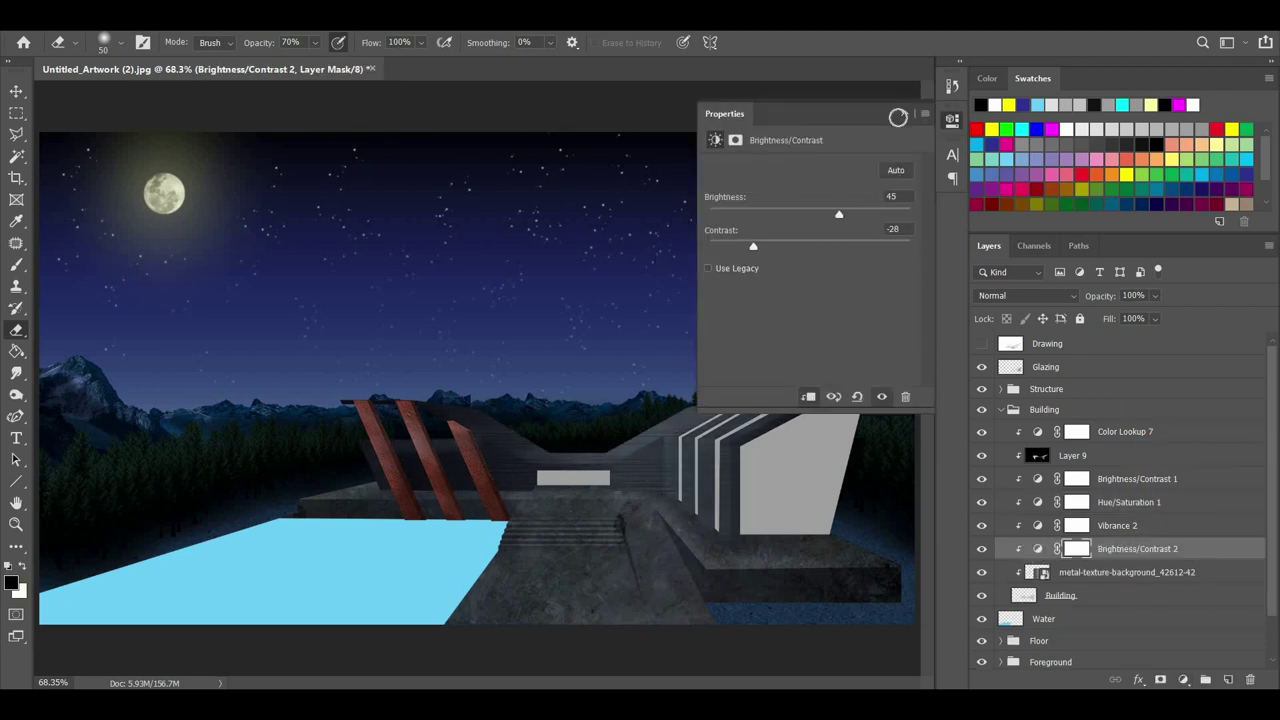
{"action": "left_click", "coordinate": [952, 119]}
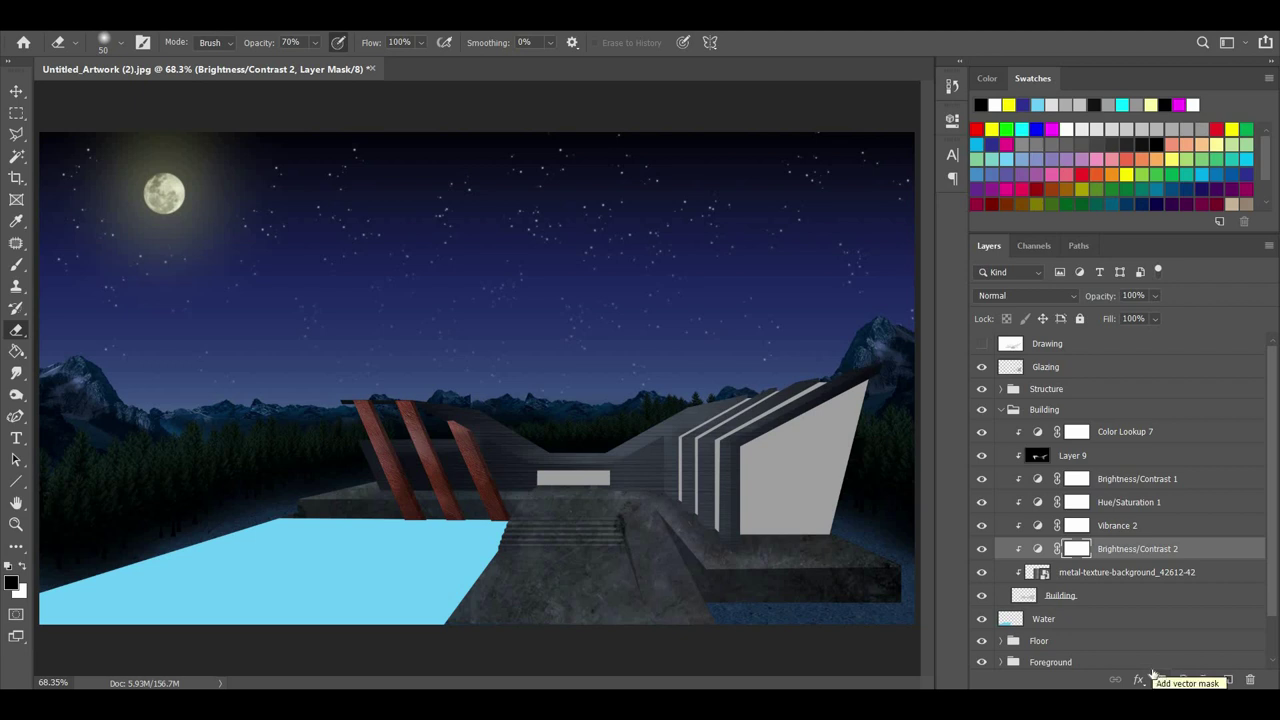
Collapse the Building group and create a layer group named Glaze for the Glazing layer.
{"action": "left_click", "coordinate": [1001, 410]}
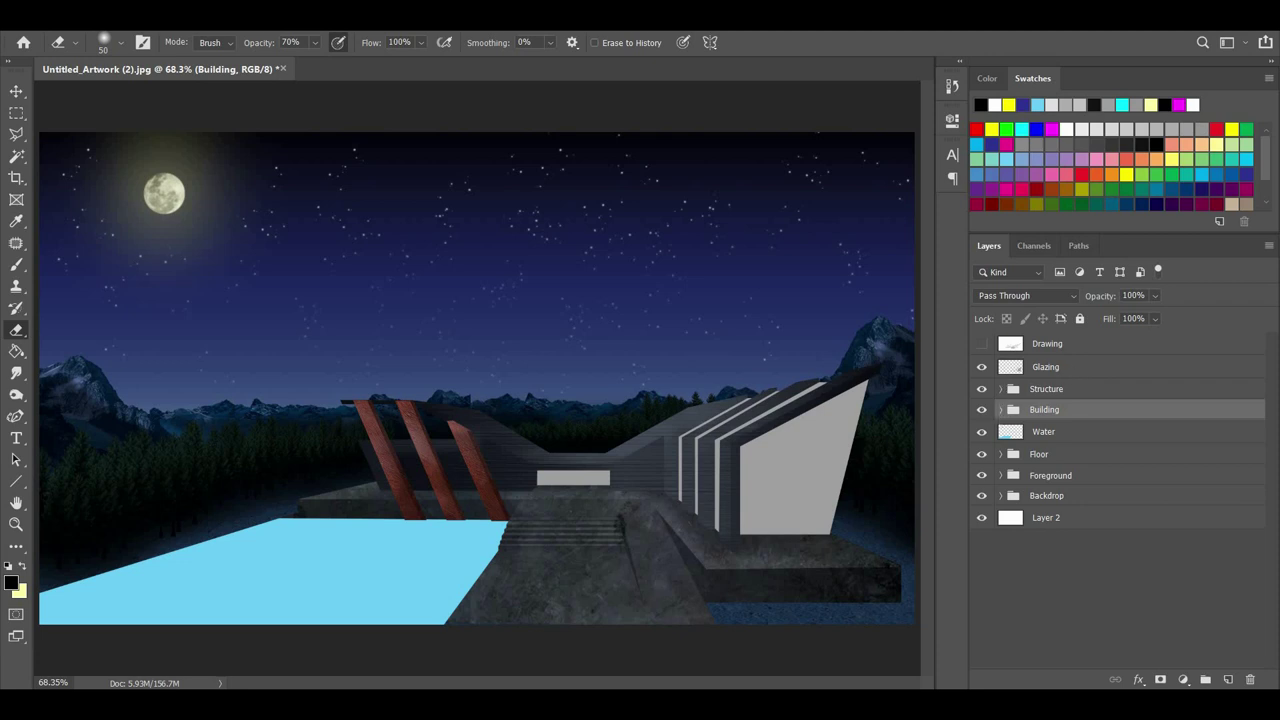
{"action": "left_click", "coordinate": [1043, 373]}
{"action": "left_click", "coordinate": [1206, 679]}
{"action": "double_click", "coordinate": [1043, 366]}
{"action": "type", "text": "Glaze"}
{"action": "key", "text": "Return"}
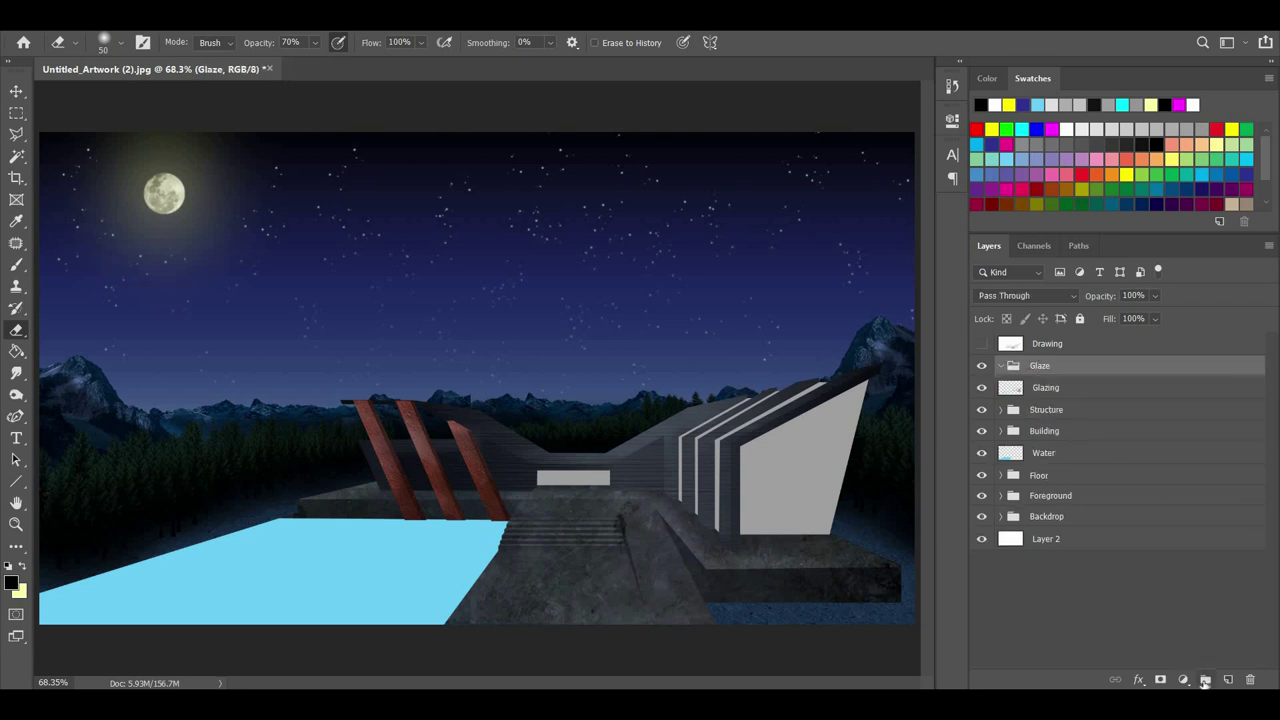
Place the photo of the lit glass building above the Glazing layer and clip it to that layer.
{"action": "left_click", "coordinate": [1070, 386]}
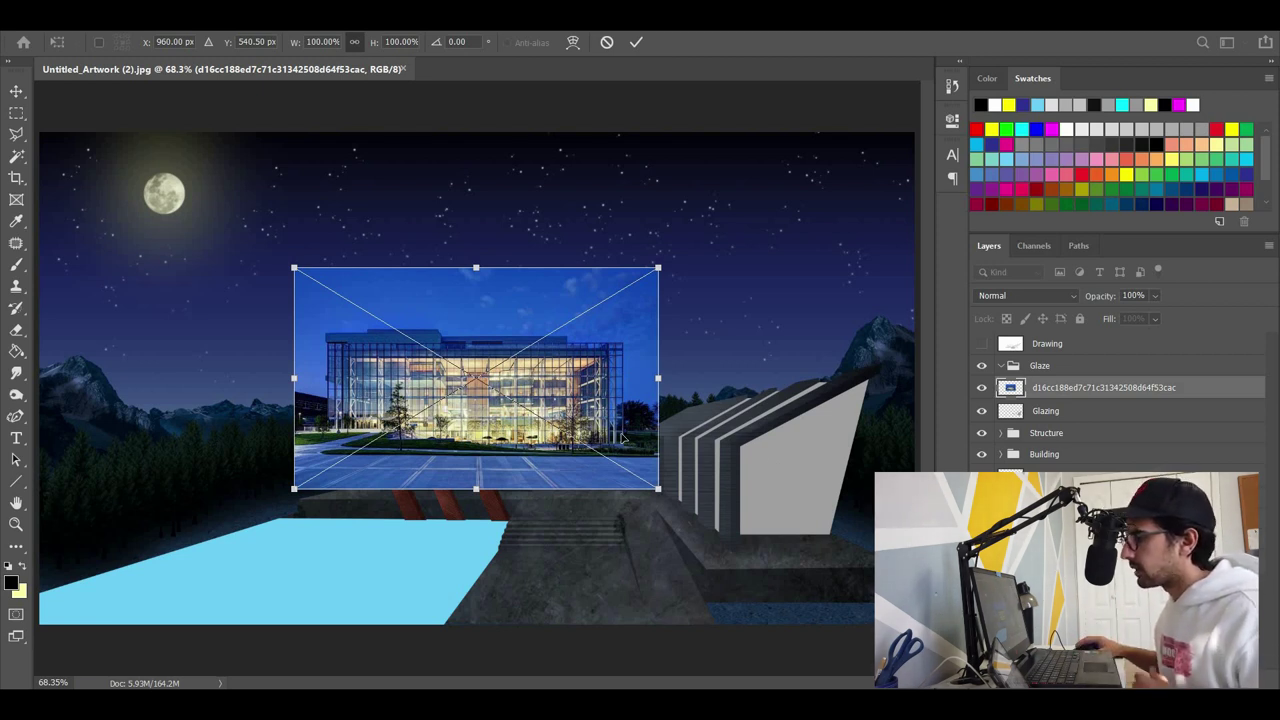
{"action": "key", "text": "Return"}
{"action": "key", "text": "v"}
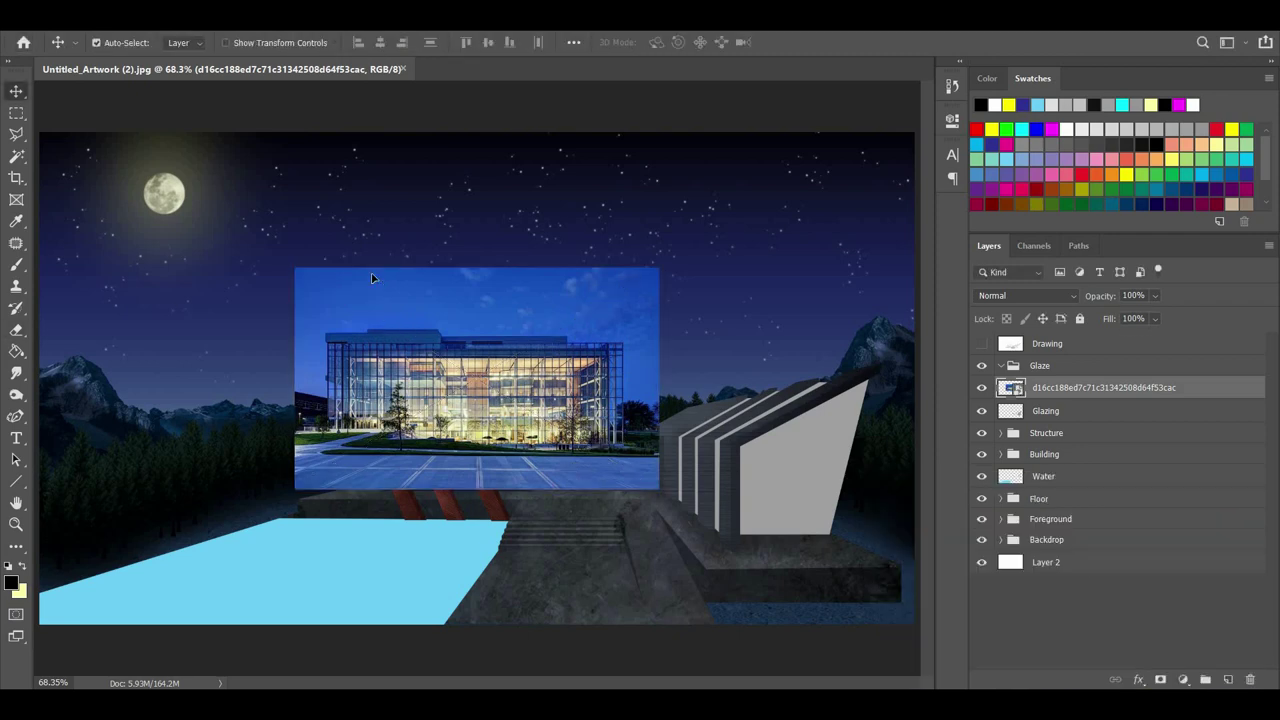
{"action": "right_click", "coordinate": [1073, 396]}
{"action": "left_click", "coordinate": [900, 352]}
Move and transform the clipped building photo so its lit interior fills the right wing's glazing and the central window.
{"action": "left_click_drag", "start_coordinate": [300, 263], "coordinate": [311, 209]}
{"action": "key", "text": "ctrl+t"}
{"action": "scroll", "coordinate": [865, 365], "scroll_direction": "down", "scroll_amount": 1}
{"action": "scroll", "coordinate": [865, 365], "scroll_direction": "down", "scroll_amount": 1}
{"action": "key", "text": "Return"}
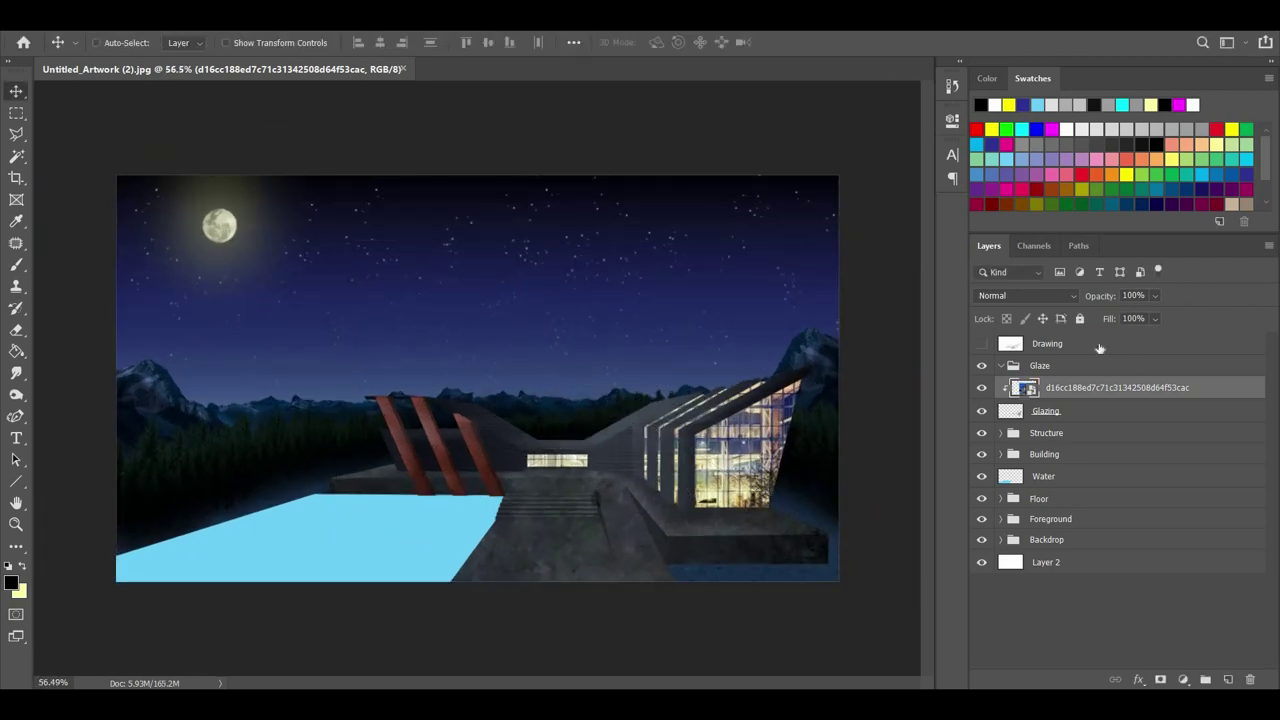
Add a clipped Brightness/Contrast adjustment between the Glazing layer and the building photo.
{"action": "left_click", "coordinate": [1086, 411]}
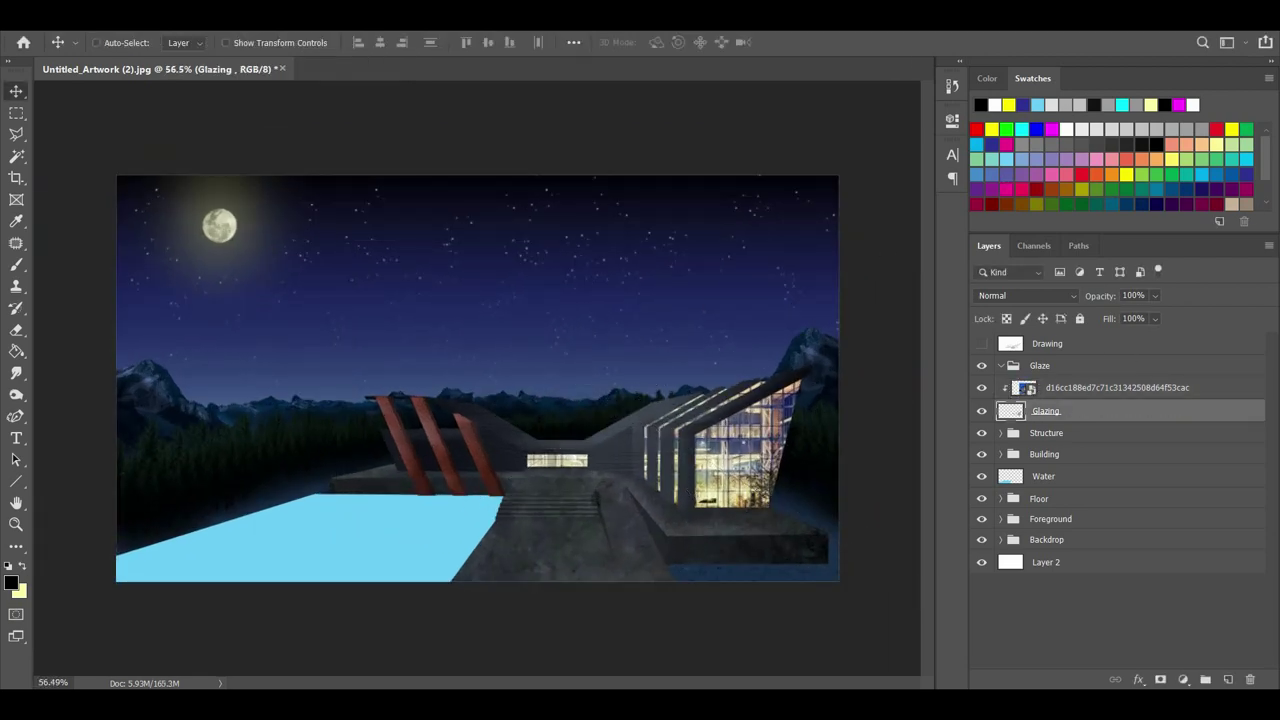
{"action": "left_click", "coordinate": [1229, 681]}
{"action": "key", "text": "ctrl+z"}
{"action": "left_click", "coordinate": [1183, 679]}
{"action": "left_click", "coordinate": [1180, 323]}
Compare the glazing with and without the building photo, and set the photo's opacity to 65%.
{"action": "left_click", "coordinate": [984, 389]}
{"action": "left_click", "coordinate": [984, 389]}
{"action": "left_click", "coordinate": [1060, 390]}
{"action": "left_click_drag", "start_coordinate": [1146, 297], "coordinate": [1077, 294]}
{"action": "type", "text": "75"}
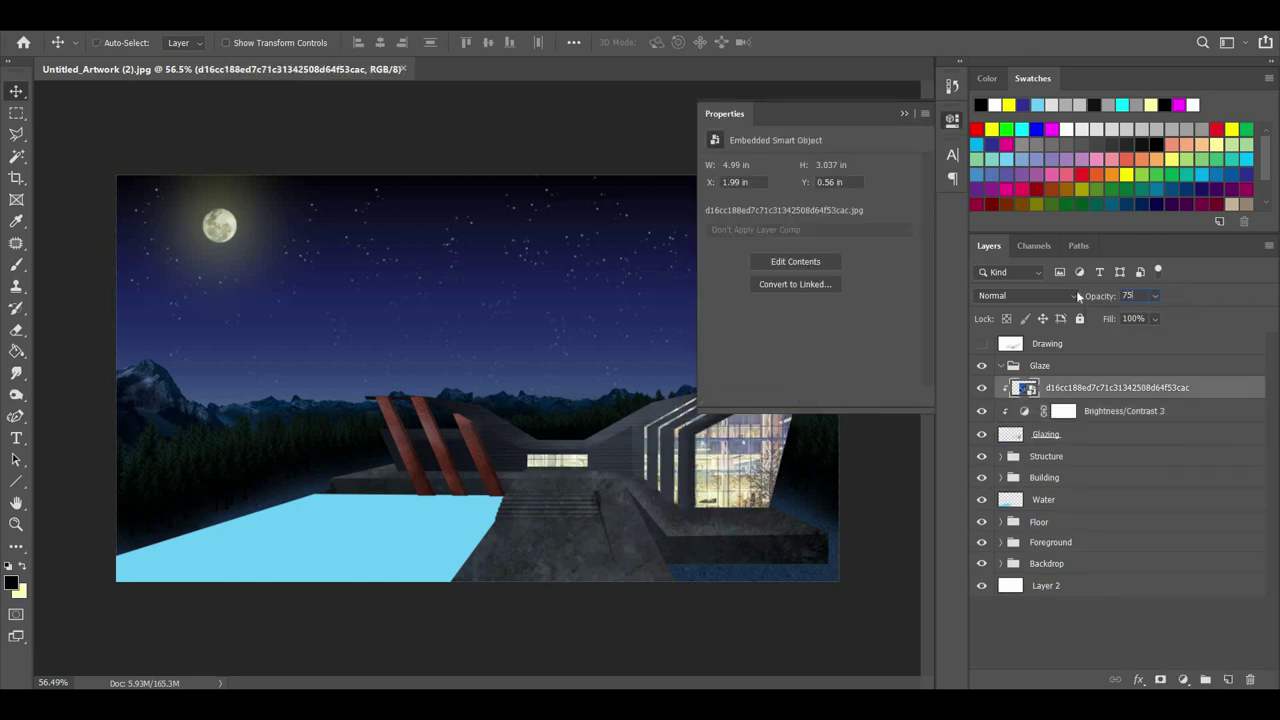
{"action": "key", "text": "BackSpace"}
{"action": "key", "text": "BackSpace"}
{"action": "type", "text": "65"}
{"action": "key", "text": "Return"}
{"action": "left_click", "coordinate": [904, 114]}
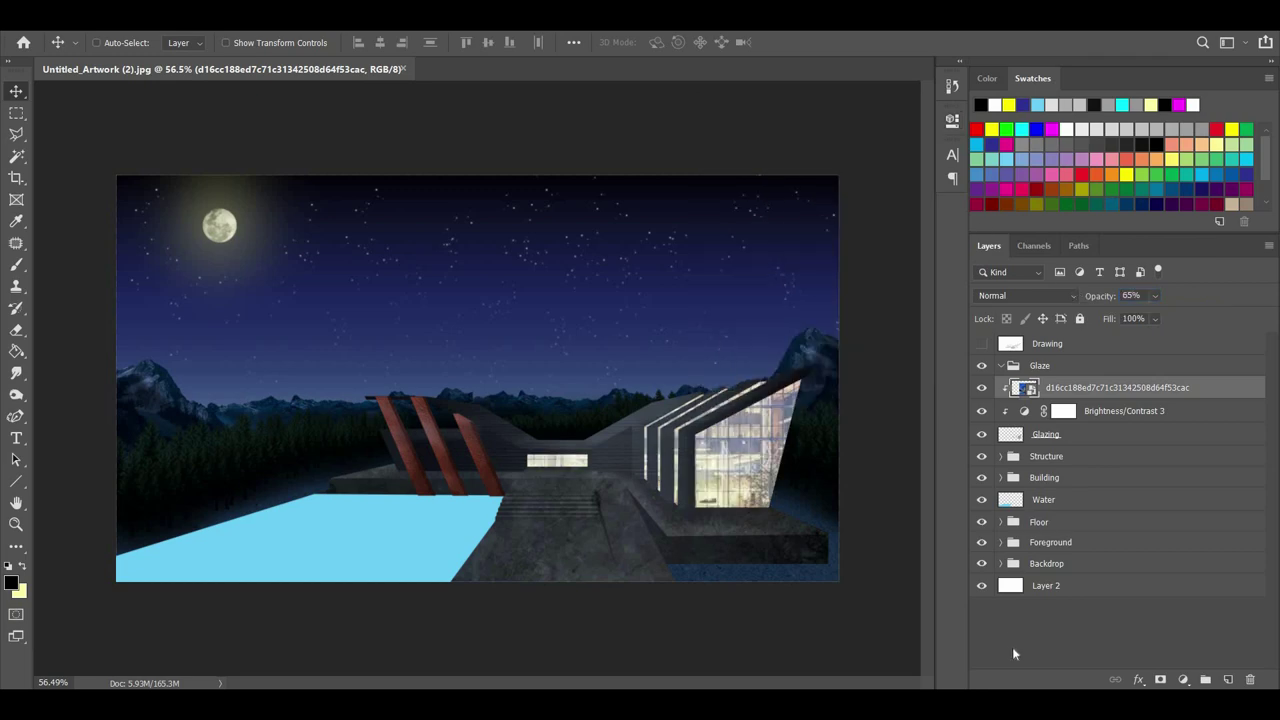
Start adding an adjustment layer above the clipped building photo.
{"action": "left_click", "coordinate": [1185, 681]}
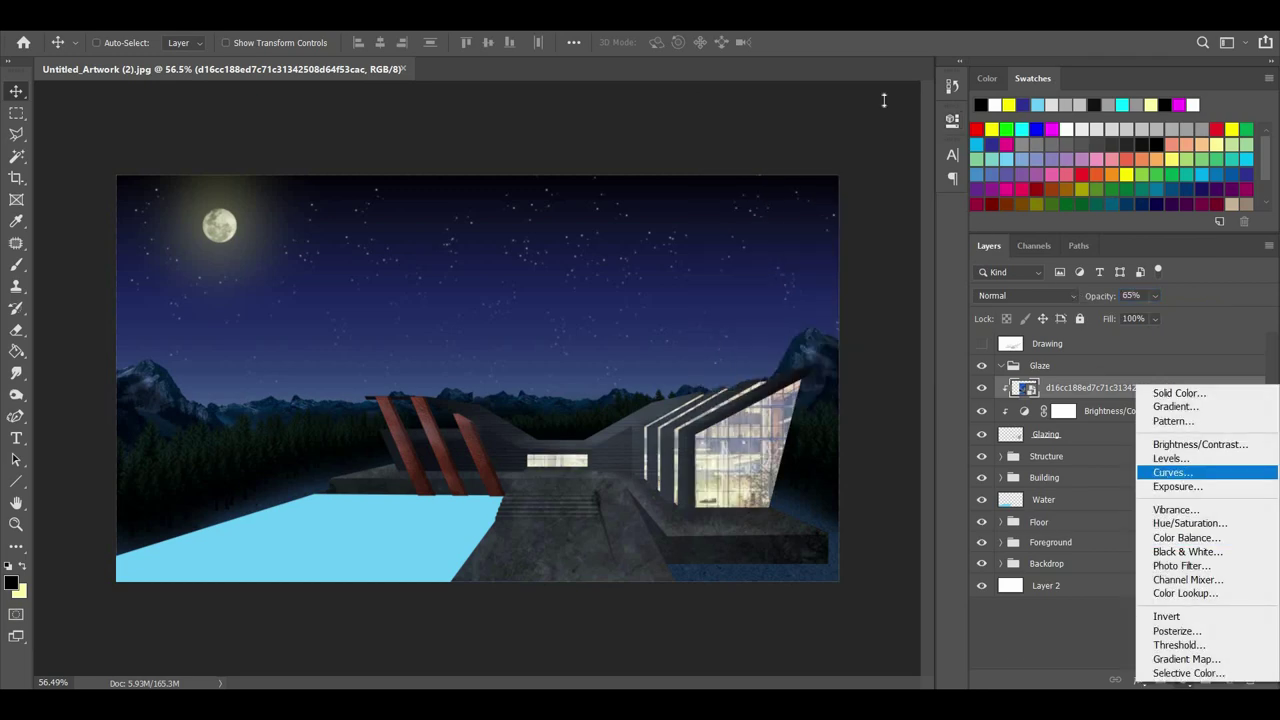
Add a Curves adjustment clipped above the glazing photo and shape an S-curve with raised highlights and lowered shadows.
{"action": "left_click", "coordinate": [1172, 473]}
{"action": "left_click", "coordinate": [856, 229]}
{"action": "key", "text": "ctrl+z"}
{"action": "left_click", "coordinate": [808, 396]}
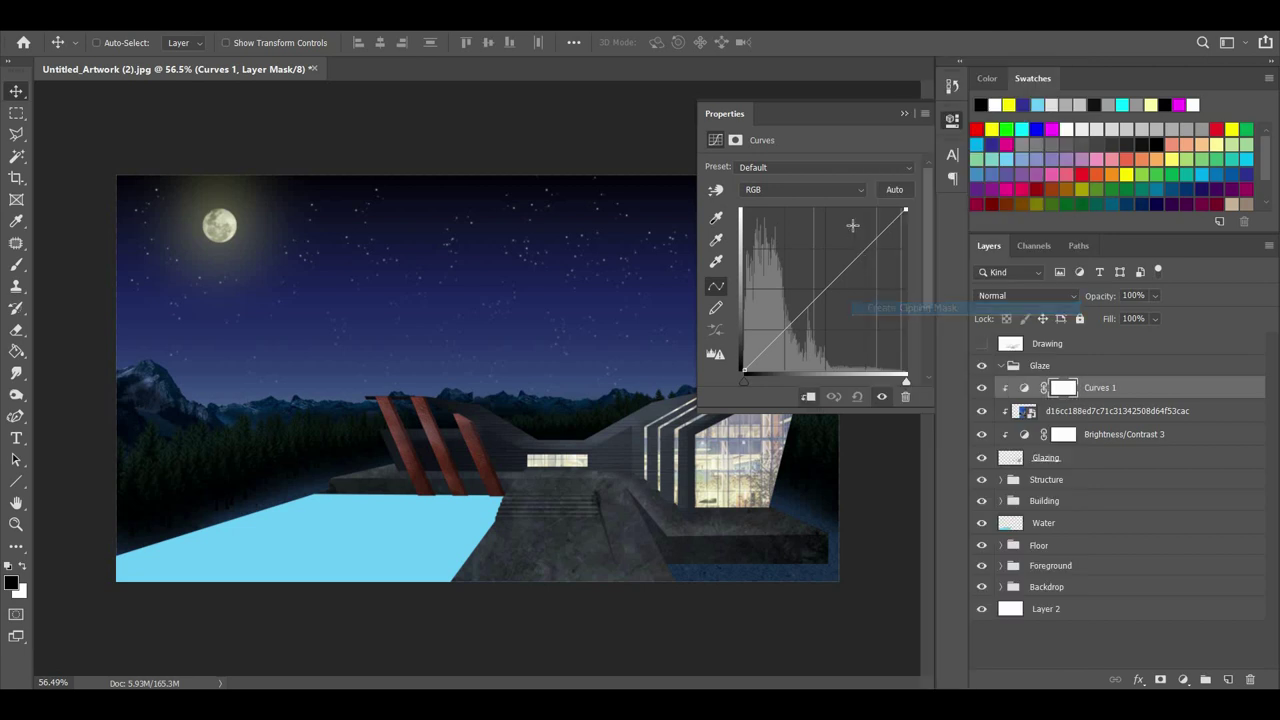
{"action": "left_click_drag", "start_coordinate": [830, 284], "coordinate": [855, 225]}
{"action": "left_click_drag", "start_coordinate": [780, 322], "coordinate": [772, 356]}
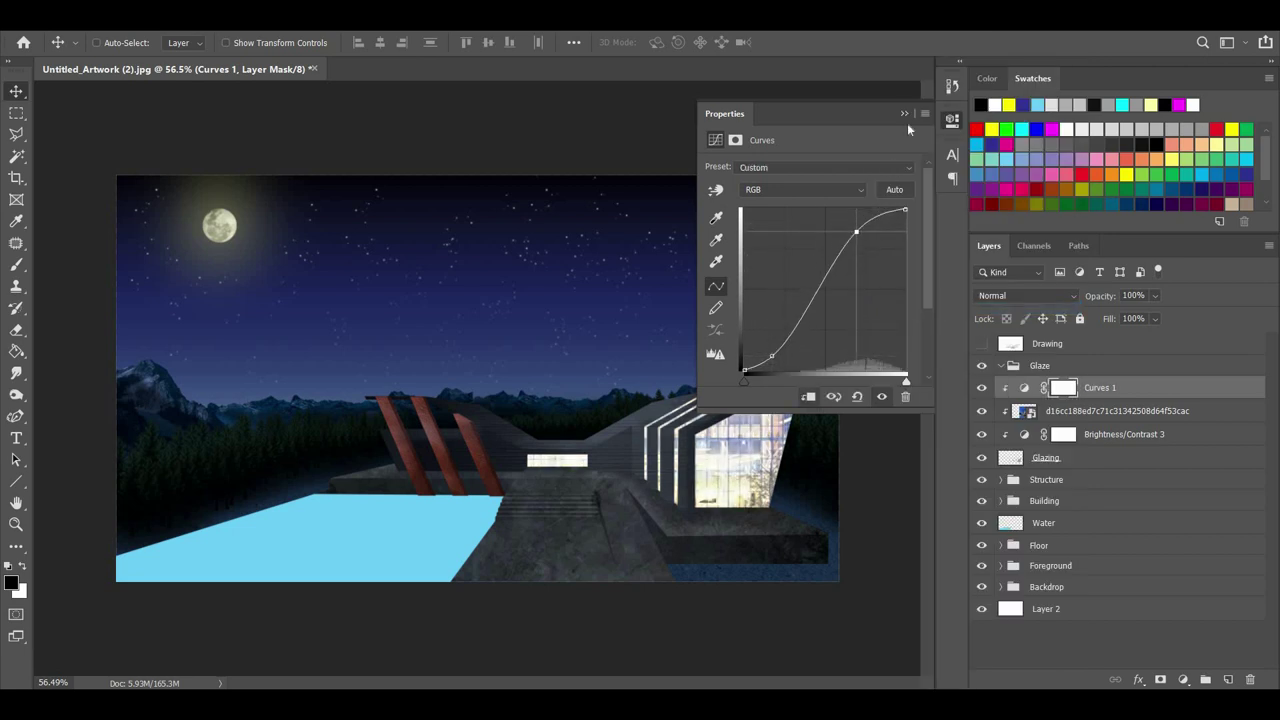
Set the opacity of the clipped glazing photo layer to 55%.
{"action": "left_click", "coordinate": [1105, 387]}
{"action": "left_click", "coordinate": [1117, 411]}
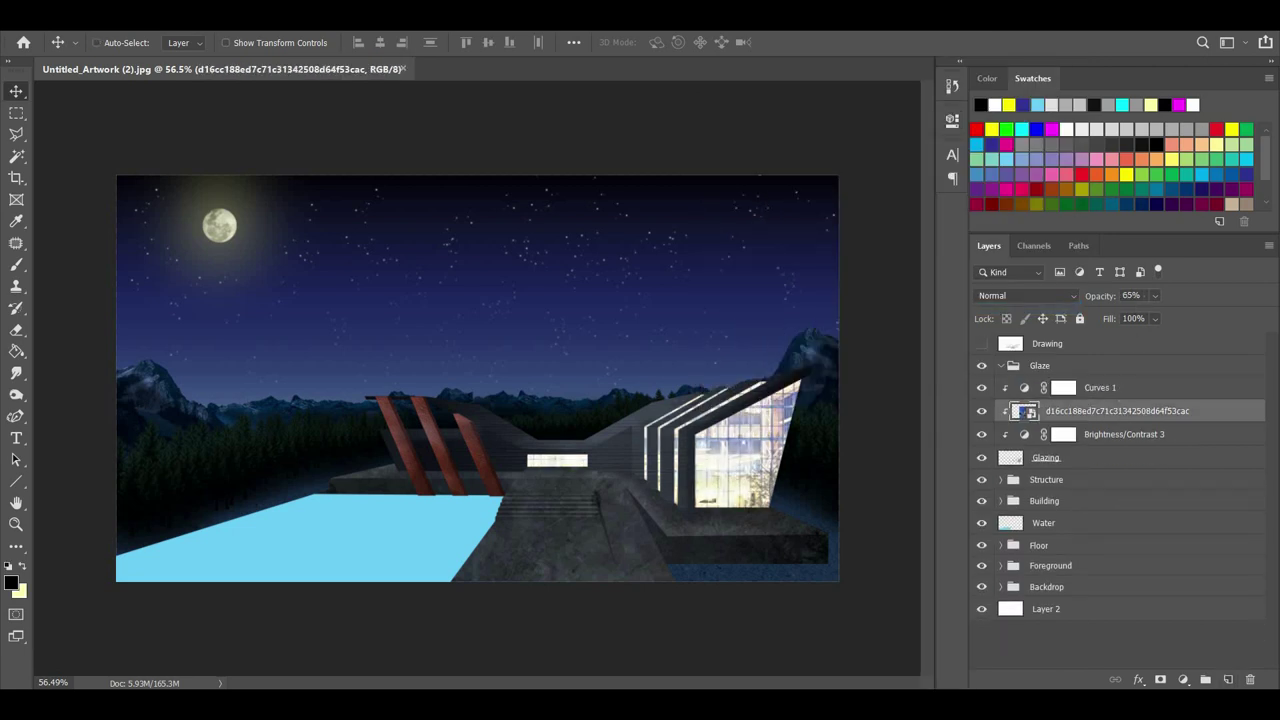
{"action": "type", "text": "55"}
{"action": "key", "text": "Return"}
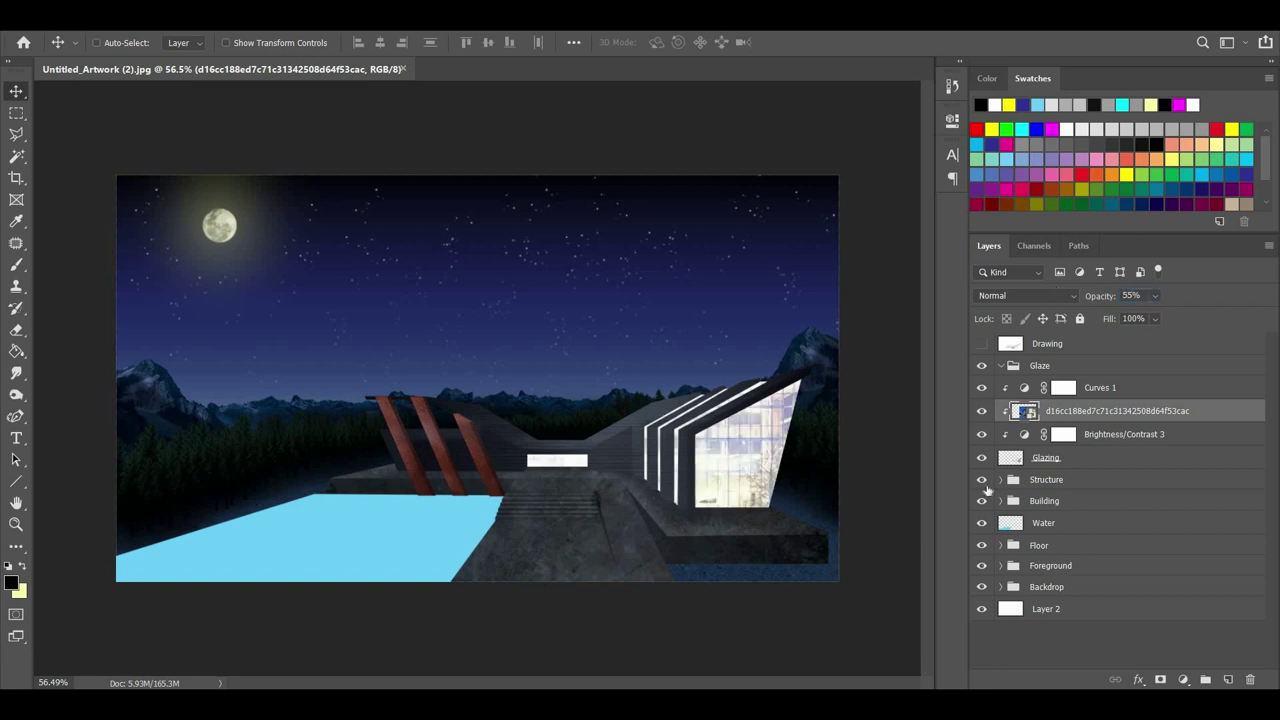
Reposition and transform the glazing photo across the windows of the building.
{"action": "left_click_drag", "start_coordinate": [743, 402], "coordinate": [708, 502]}
{"action": "key", "text": "ctrl+t"}
{"action": "left_click_drag", "start_coordinate": [362, 418], "coordinate": [322, 424]}
{"action": "key", "text": "Return"}
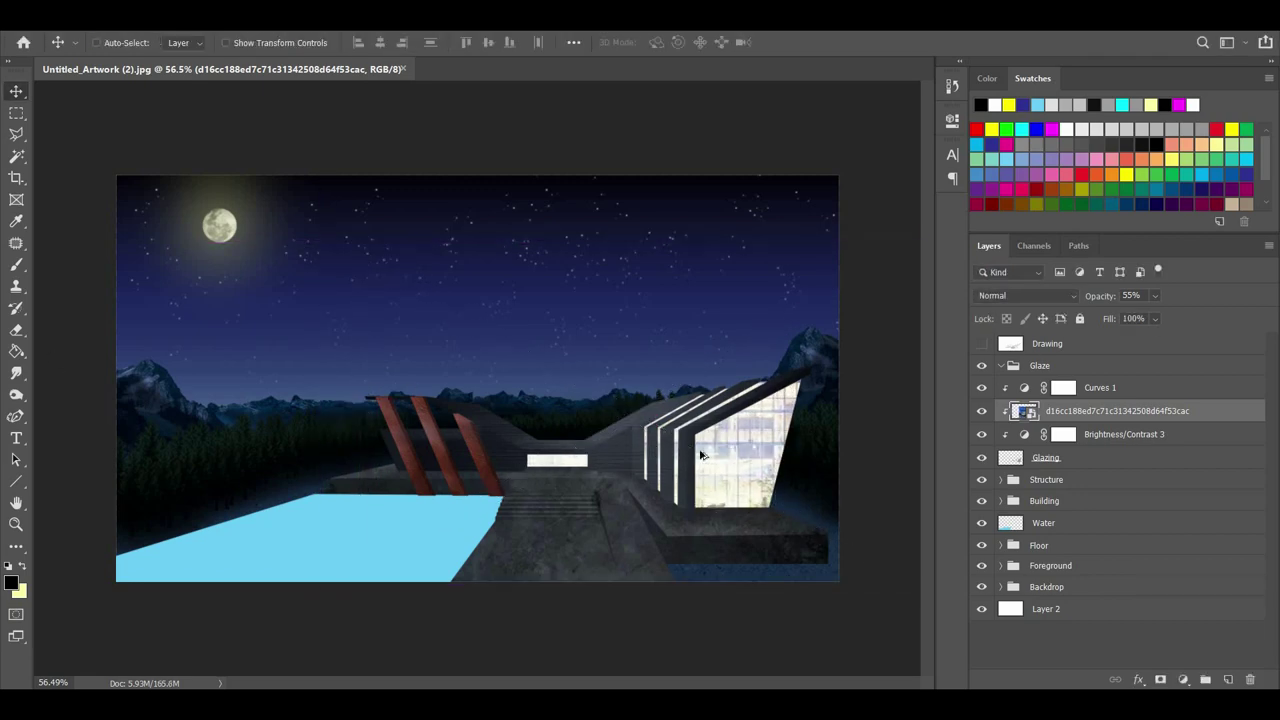
{"action": "scroll", "coordinate": [703, 455], "scroll_direction": "up", "scroll_amount": 6}
{"action": "left_click", "coordinate": [1228, 679]}
{"action": "scroll", "coordinate": [845, 570], "scroll_direction": "up", "scroll_amount": 8}
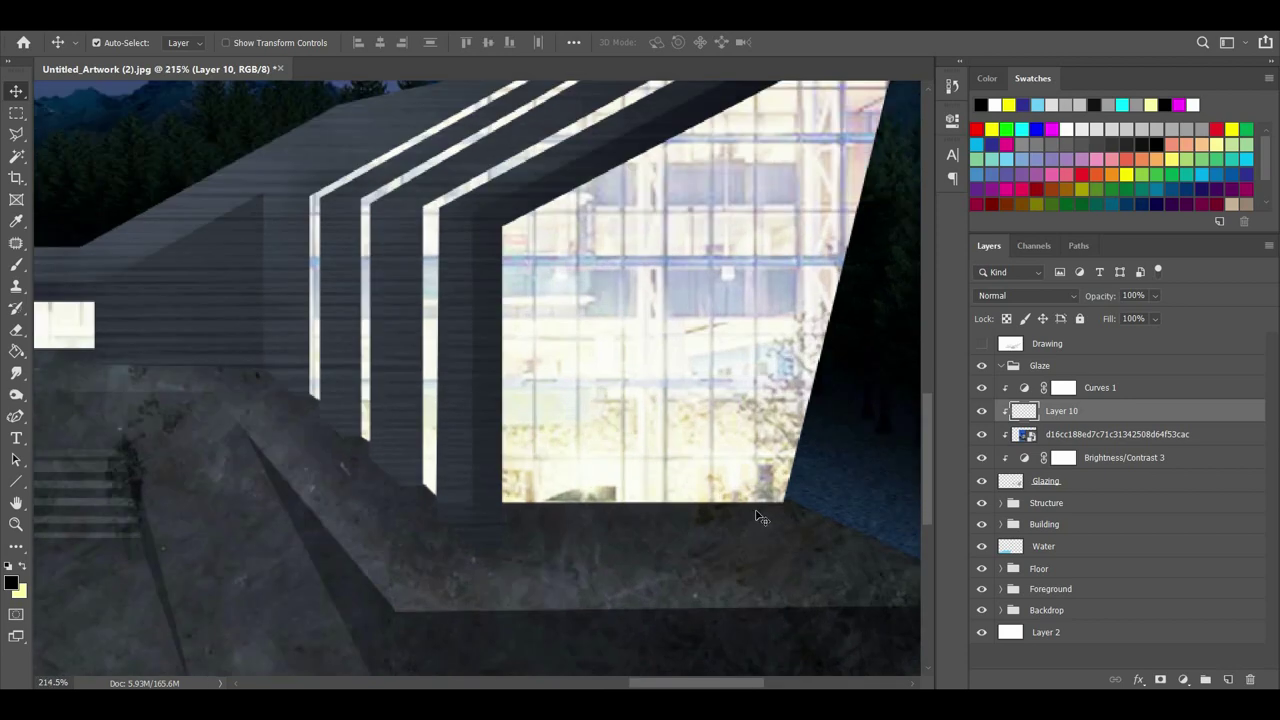
{"action": "scroll", "coordinate": [760, 517], "scroll_direction": "right", "scroll_amount": 1}
{"action": "key", "text": "z"}
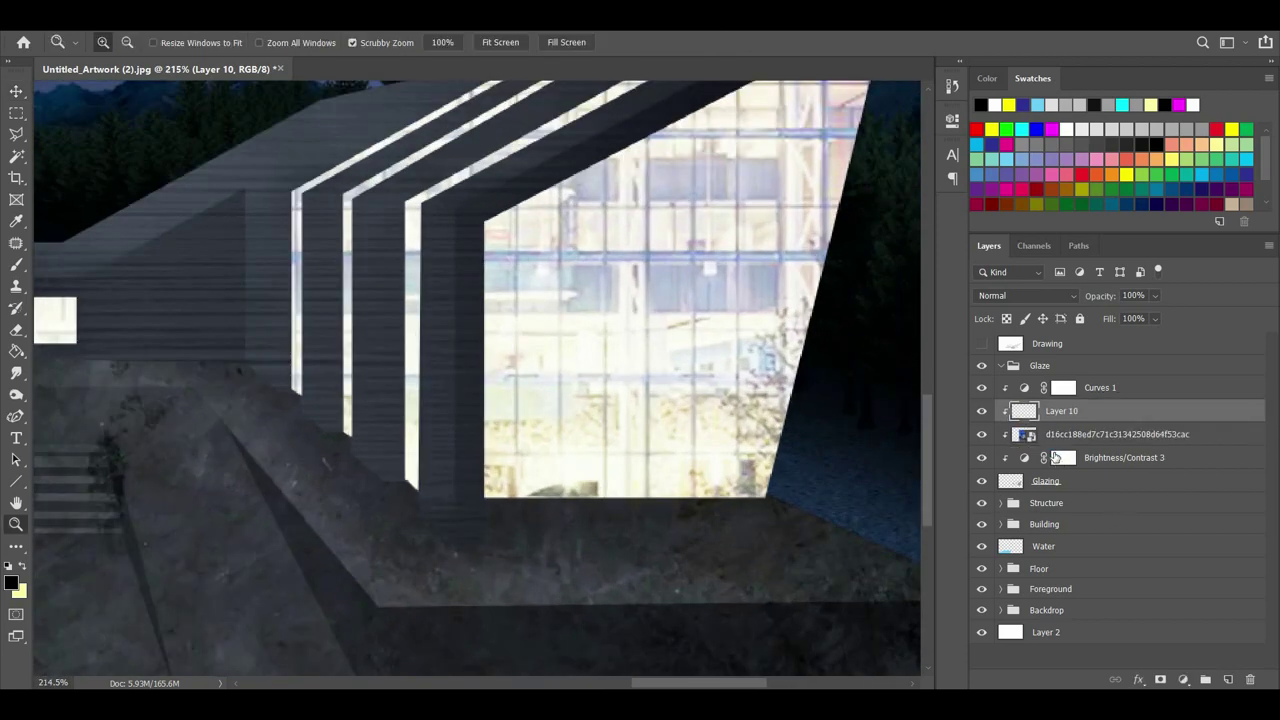
{"action": "key", "text": "ctrl+z"}
Expand the Floor group and add a new clipped layer directly beneath Color Lookup 5.
{"action": "left_click", "coordinate": [1049, 502]}
{"action": "left_click", "coordinate": [1003, 551]}
{"action": "left_click", "coordinate": [1001, 546]}
{"action": "left_click", "coordinate": [1137, 567]}
{"action": "left_click", "coordinate": [1146, 609]}
{"action": "left_click", "coordinate": [1147, 568]}
{"action": "left_click", "coordinate": [1229, 680], "text": "ctrl"}
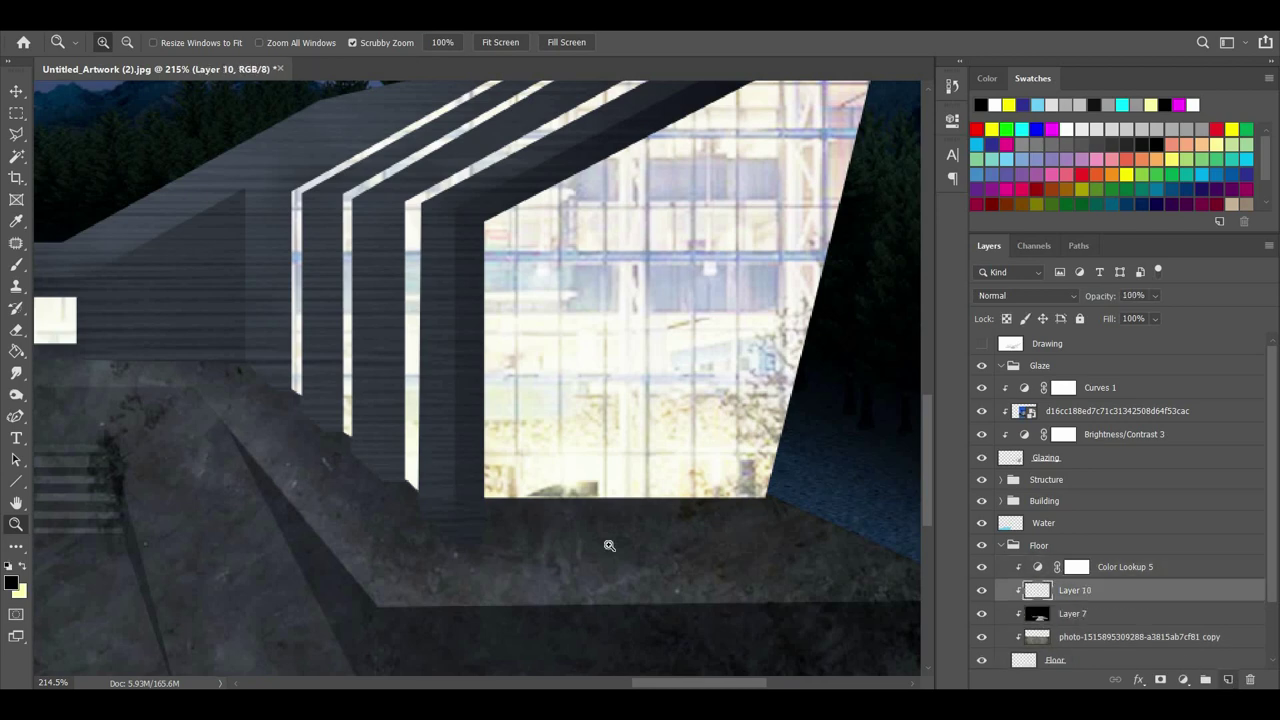
Place the new layer beneath Layer 7 and brush yellow light over the terrace and upper floor at 49% layer opacity.
{"action": "scroll", "coordinate": [541, 498], "scroll_direction": "down", "scroll_amount": 2}
{"action": "left_click", "coordinate": [16, 264]}
{"action": "left_click", "coordinate": [992, 128]}
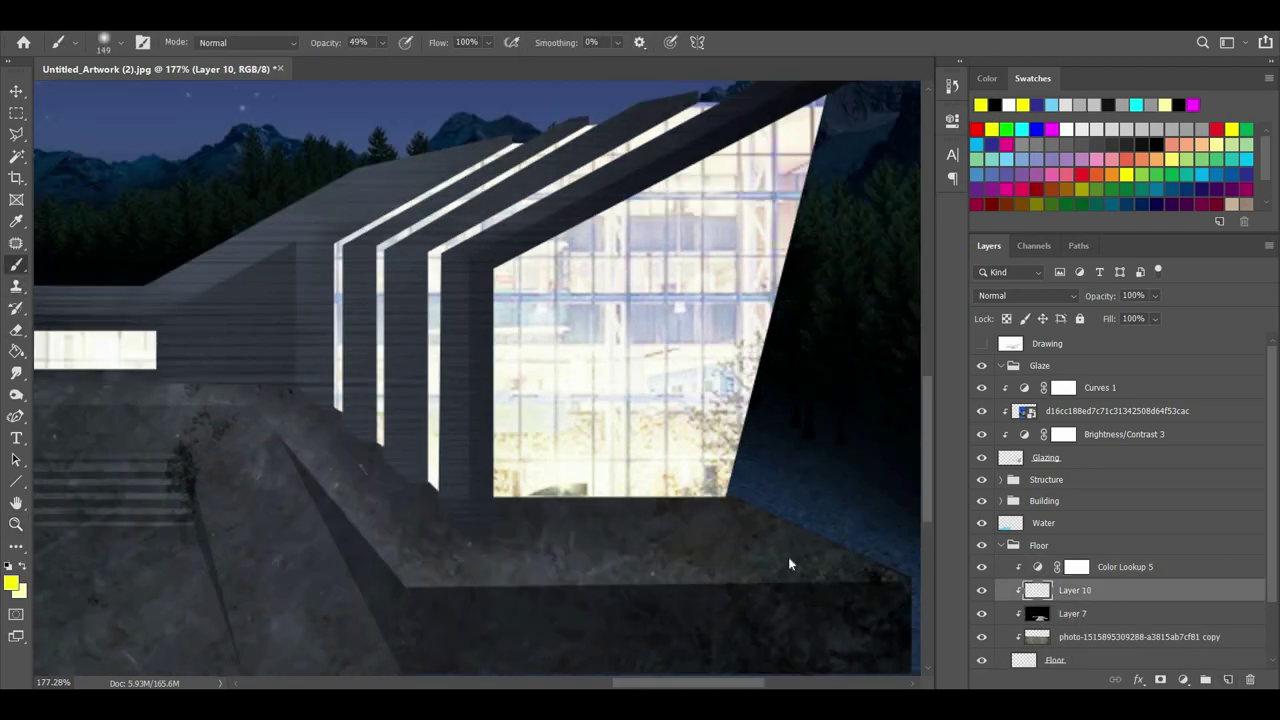
{"action": "left_click_drag", "start_coordinate": [1086, 599], "coordinate": [1085, 625]}
{"action": "left_click_drag", "start_coordinate": [720, 535], "coordinate": [150, 480]}
{"action": "key", "text": "ctrl+z"}
{"action": "scroll", "coordinate": [643, 402], "scroll_direction": "down", "scroll_amount": 4}
{"action": "mouse_move", "coordinate": [510, 490]}
{"action": "left_mouse_down"}
{"action": "mouse_move", "coordinate": [690, 490]}
{"action": "mouse_move", "coordinate": [540, 500]}
{"action": "mouse_move", "coordinate": [225, 400]}
{"action": "mouse_move", "coordinate": [340, 410]}
{"action": "mouse_move", "coordinate": [465, 490]}
{"action": "mouse_move", "coordinate": [420, 515]}
{"action": "mouse_move", "coordinate": [560, 560]}
{"action": "mouse_move", "coordinate": [775, 555]}
{"action": "mouse_move", "coordinate": [200, 405]}
{"action": "mouse_move", "coordinate": [328, 392]}
{"action": "left_mouse_up"}
{"action": "left_click_drag", "start_coordinate": [484, 460], "coordinate": [760, 482]}
{"action": "left_click", "coordinate": [1154, 295]}
{"action": "left_click_drag", "start_coordinate": [1180, 315], "coordinate": [1134, 315]}
Add a clipped Brightness/Contrast adjustment above the yellow light layer and set its brightness to 93.
{"action": "key", "text": "alt+i"}
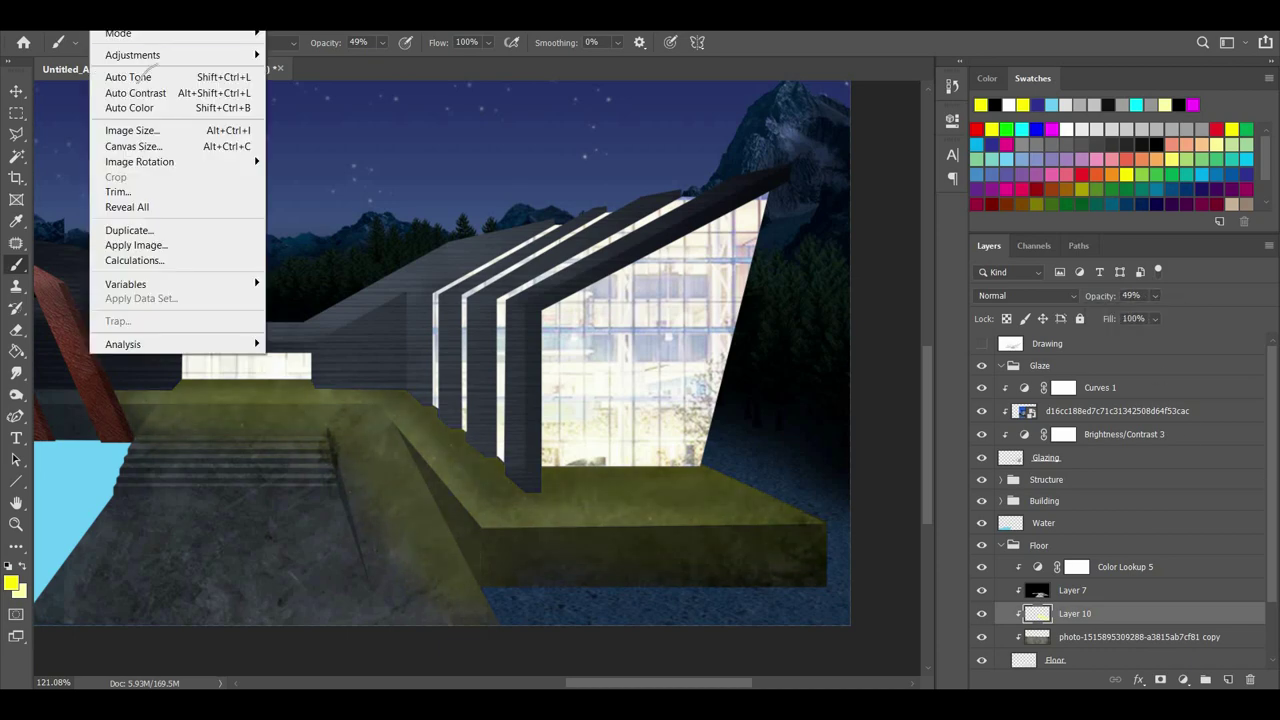
{"action": "key", "text": "j"}
{"action": "left_click", "coordinate": [1183, 679]}
{"action": "left_click", "coordinate": [1190, 445]}
{"action": "left_click_drag", "start_coordinate": [854, 214], "coordinate": [871, 214]}
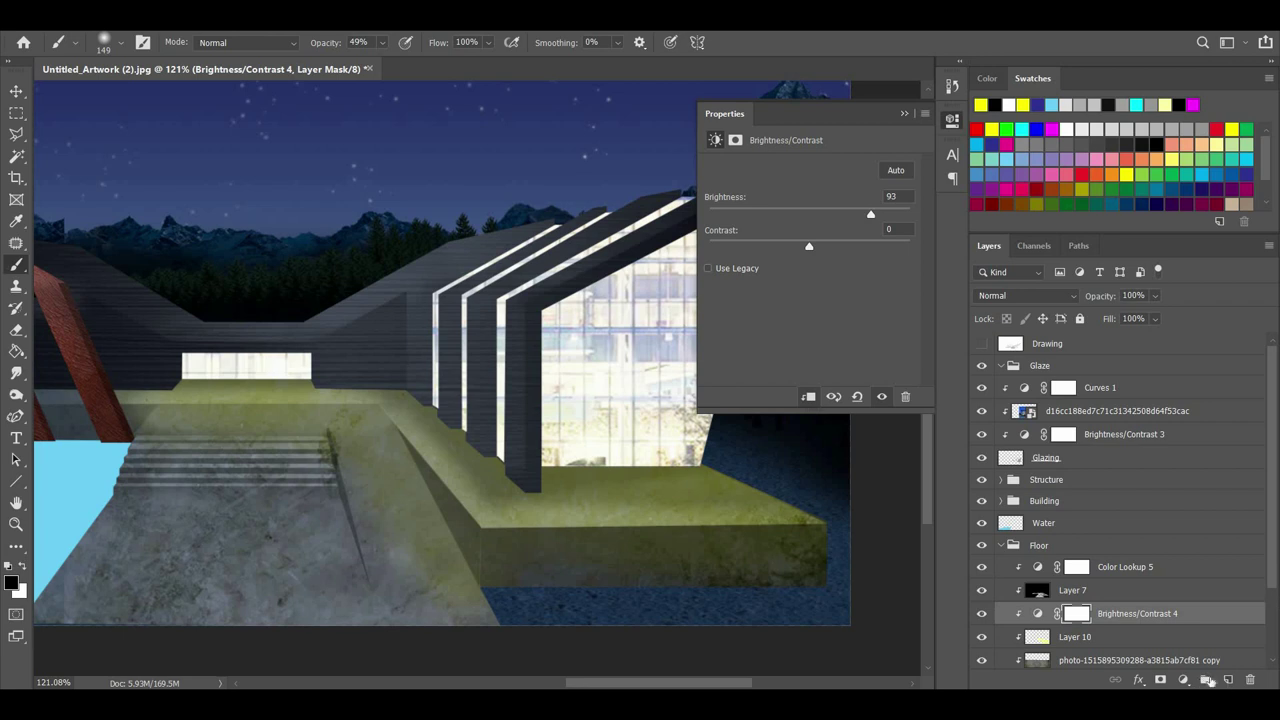
Add a clipped Hue/Saturation adjustment above the yellow light layer with saturation -75 and compare the floor with it off and on.
{"action": "left_click", "coordinate": [1128, 636]}
{"action": "left_click", "coordinate": [1183, 679]}
{"action": "left_click", "coordinate": [1190, 525]}
{"action": "left_click_drag", "start_coordinate": [809, 264], "coordinate": [728, 272]}
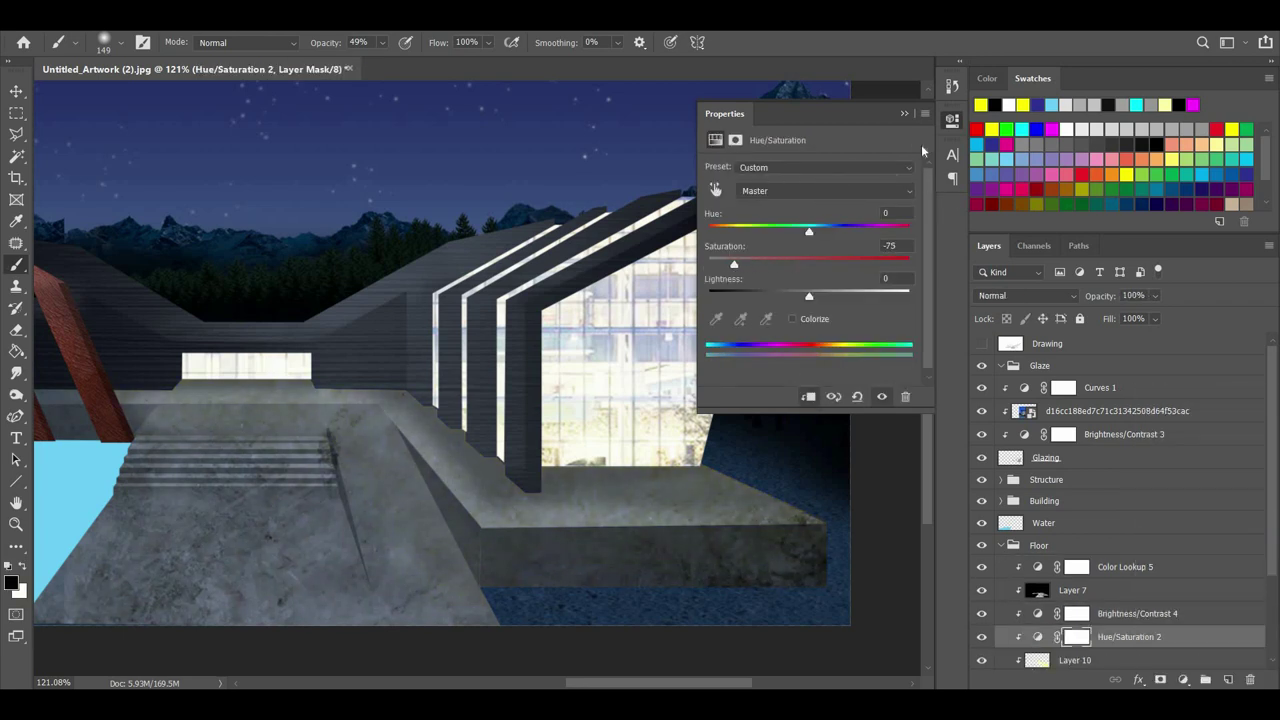
{"action": "left_click", "coordinate": [904, 113]}
{"action": "left_click", "coordinate": [980, 637]}
{"action": "left_click", "coordinate": [980, 637]}
{"action": "left_click", "coordinate": [981, 660]}
{"action": "left_click", "coordinate": [981, 660]}
Outline the shaded triangular wedge between the ramp and the terrace, delete the yellow light from it, and deselect.
{"action": "left_click", "coordinate": [1076, 660]}
{"action": "key", "text": "l"}
{"action": "left_click", "coordinate": [399, 432]}
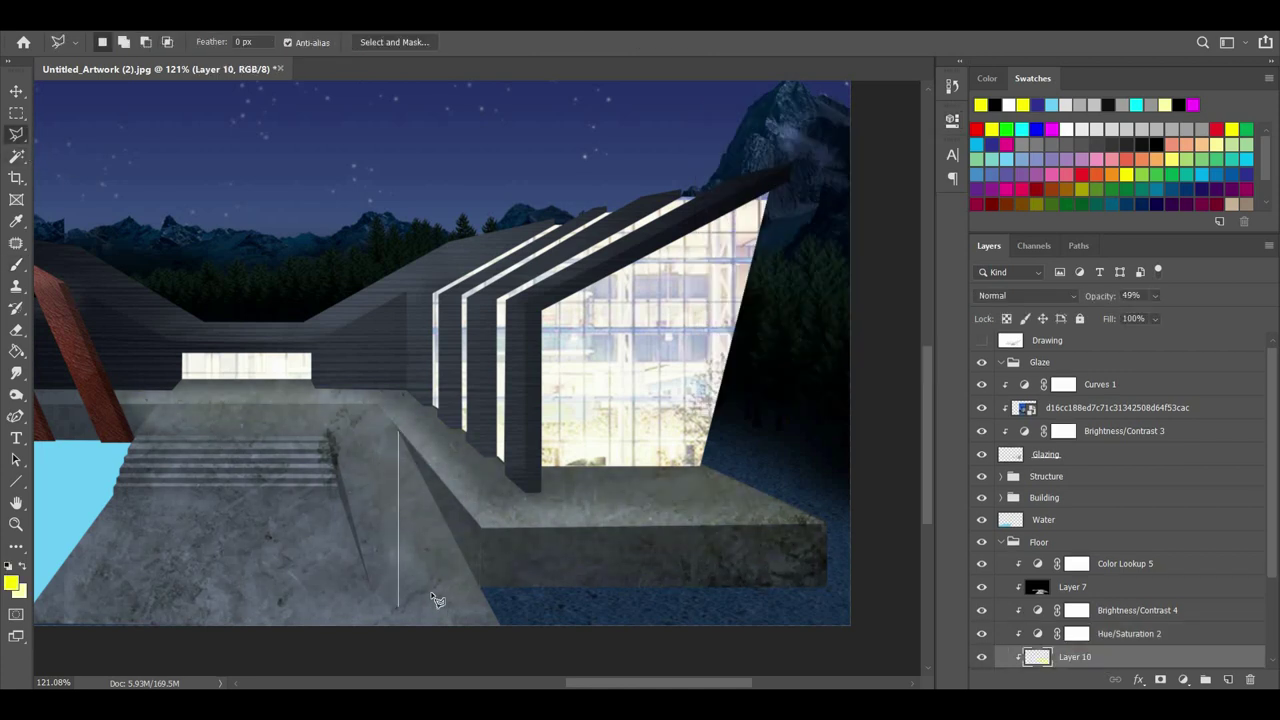
{"action": "scroll", "coordinate": [459, 651], "scroll_direction": "down", "scroll_amount": 3}
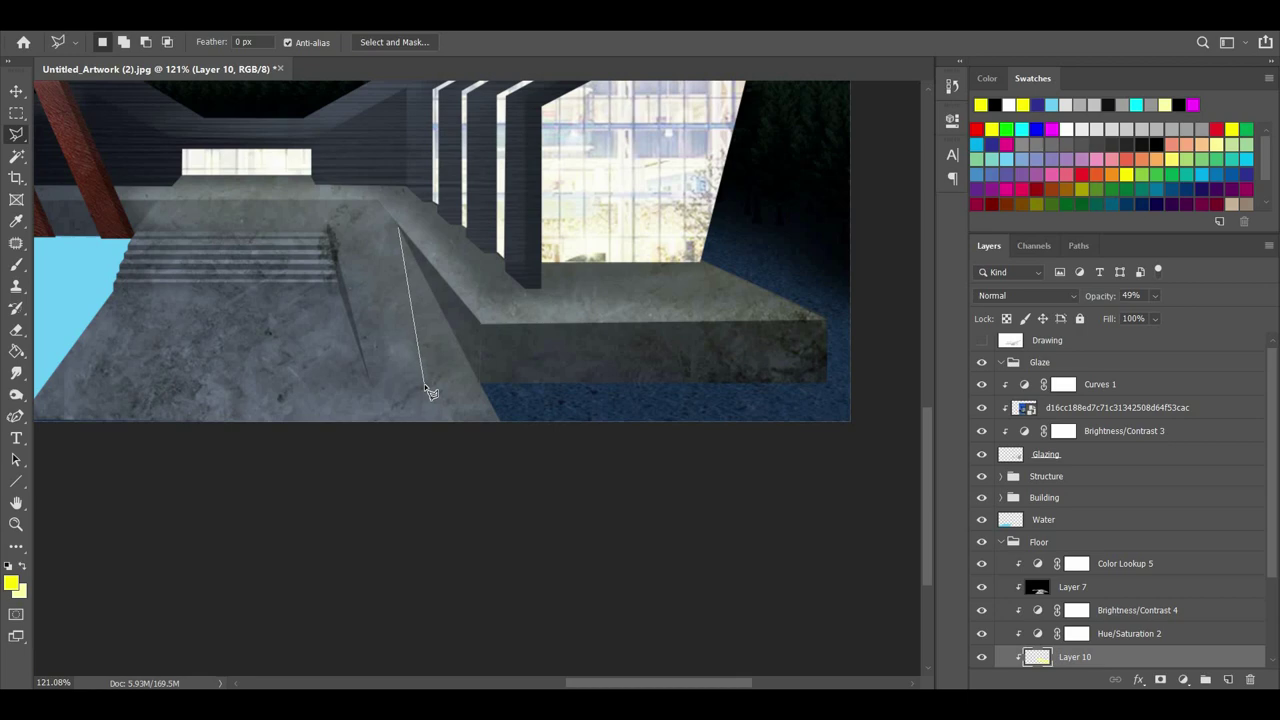
{"action": "double_click", "coordinate": [480, 384]}
{"action": "key", "text": "Delete"}
{"action": "key", "text": "ctrl+d"}
Move the yellow light layer and its Hue/Saturation and Brightness/Contrast adjustments above Layer 7 in the Floor group.
{"action": "scroll", "coordinate": [480, 330], "scroll_direction": "down", "scroll_amount": 4}
{"action": "scroll", "coordinate": [460, 283], "scroll_direction": "up", "scroll_amount": 5}
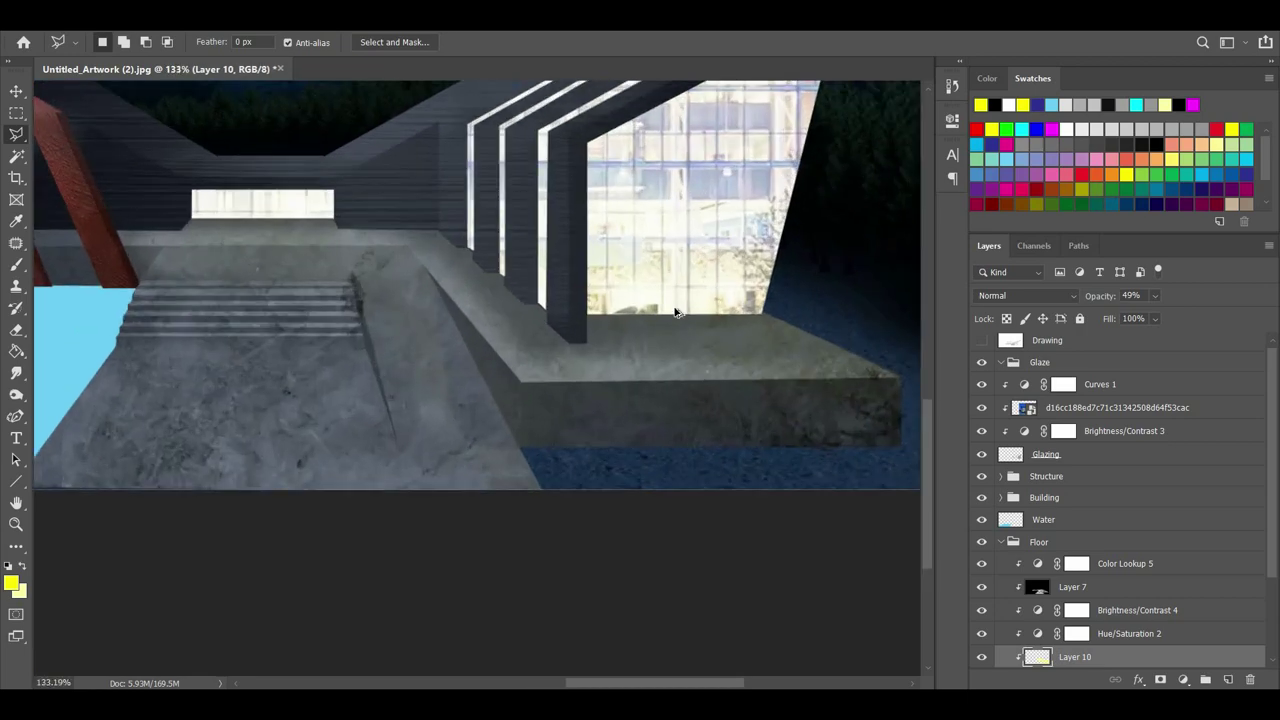
{"action": "scroll", "coordinate": [677, 311], "scroll_direction": "down", "scroll_amount": 3}
{"action": "left_click", "coordinate": [1042, 592]}
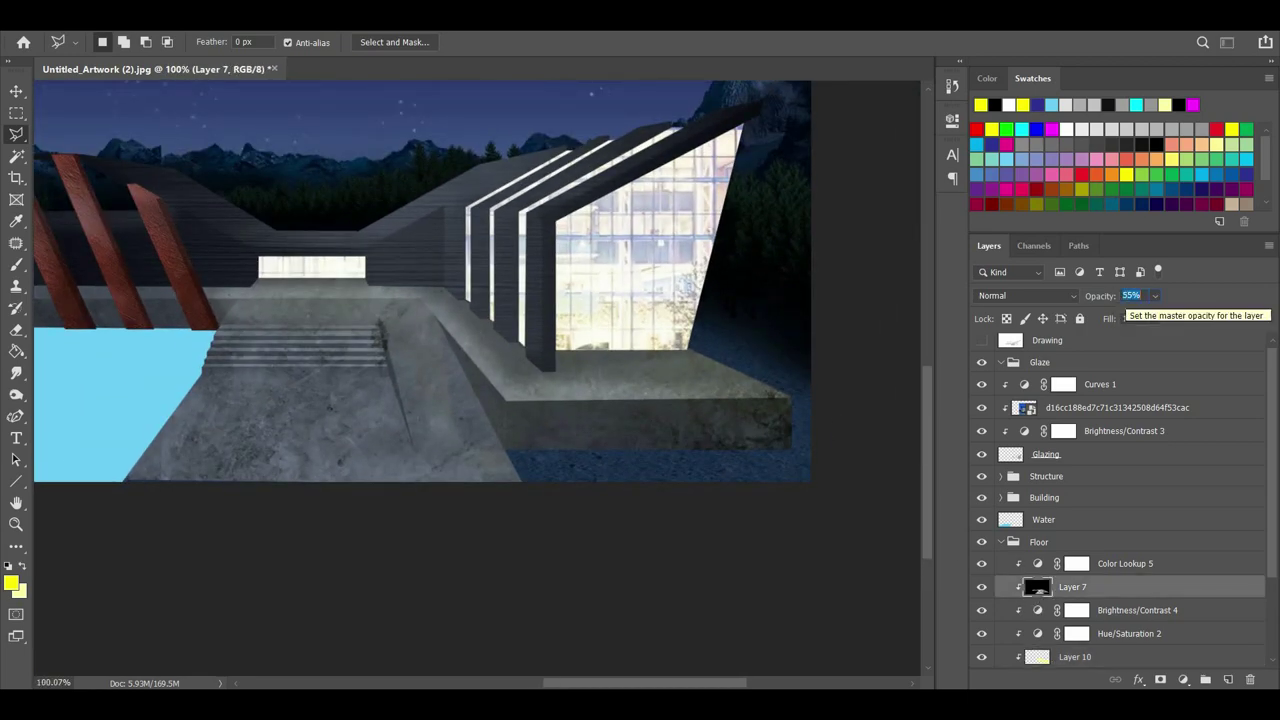
{"action": "left_click", "coordinate": [1120, 607]}
{"action": "left_click", "coordinate": [1106, 637], "text": "shift"}
{"action": "left_click_drag", "start_coordinate": [1106, 637], "coordinate": [1107, 560]}
{"action": "scroll", "coordinate": [449, 380], "scroll_direction": "down", "scroll_amount": 1}
{"action": "scroll", "coordinate": [535, 377], "scroll_direction": "up", "scroll_amount": 2}
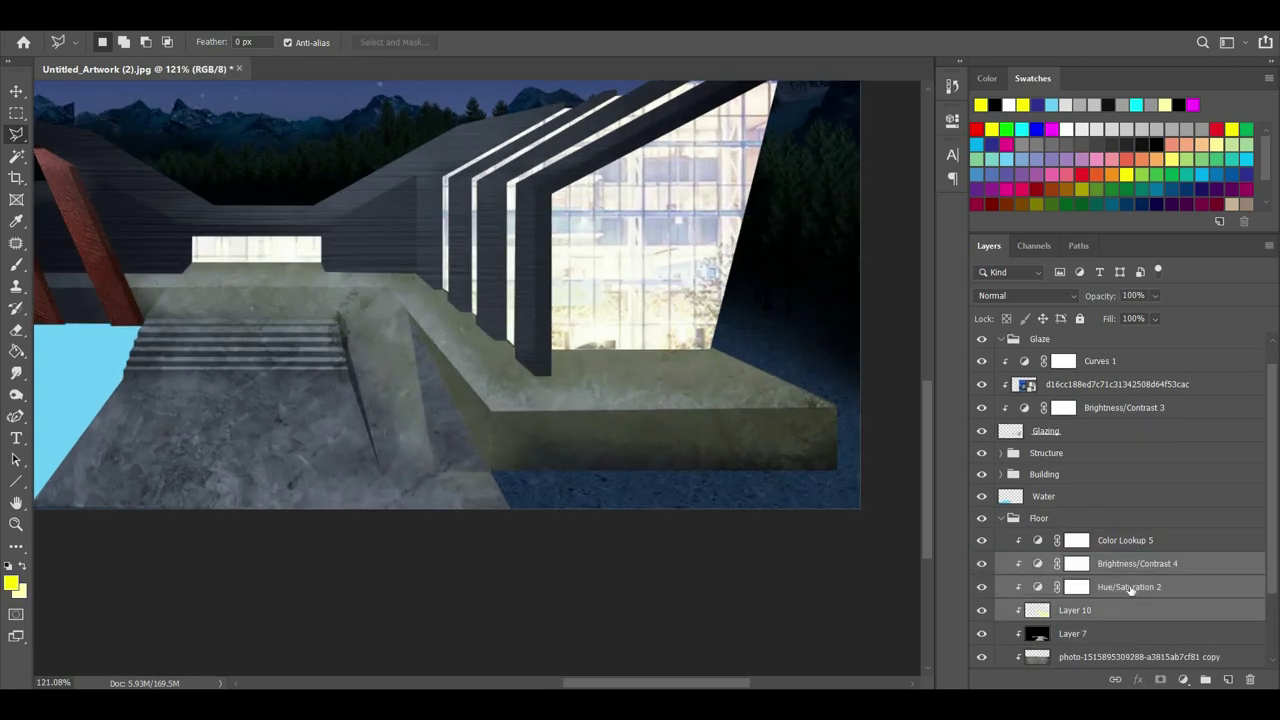
Set the saturation of the floor light's Hue/Saturation adjustment to -100 and reselect the yellow light layer.
{"action": "left_click", "coordinate": [1075, 610]}
{"action": "double_click", "coordinate": [1037, 588]}
{"action": "left_click_drag", "start_coordinate": [734, 265], "coordinate": [654, 274]}
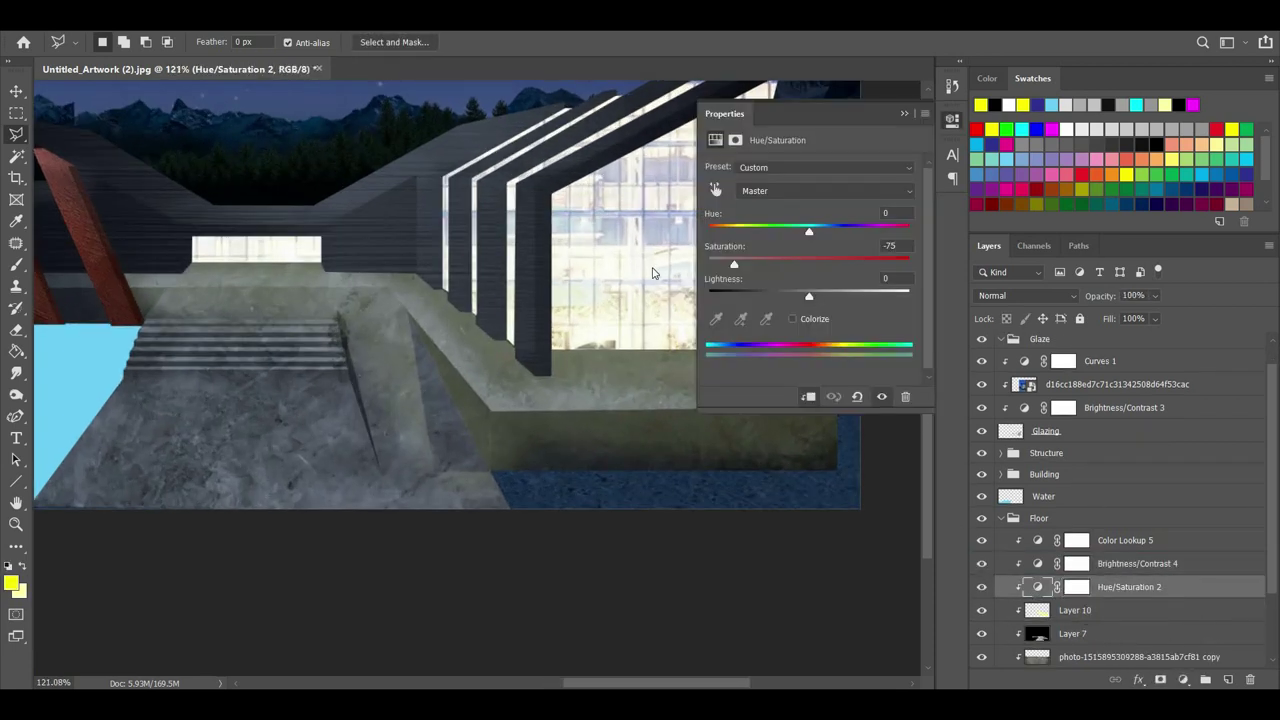
{"action": "left_click_drag", "start_coordinate": [809, 297], "coordinate": [866, 300]}
{"action": "key", "text": "ctrl+z"}
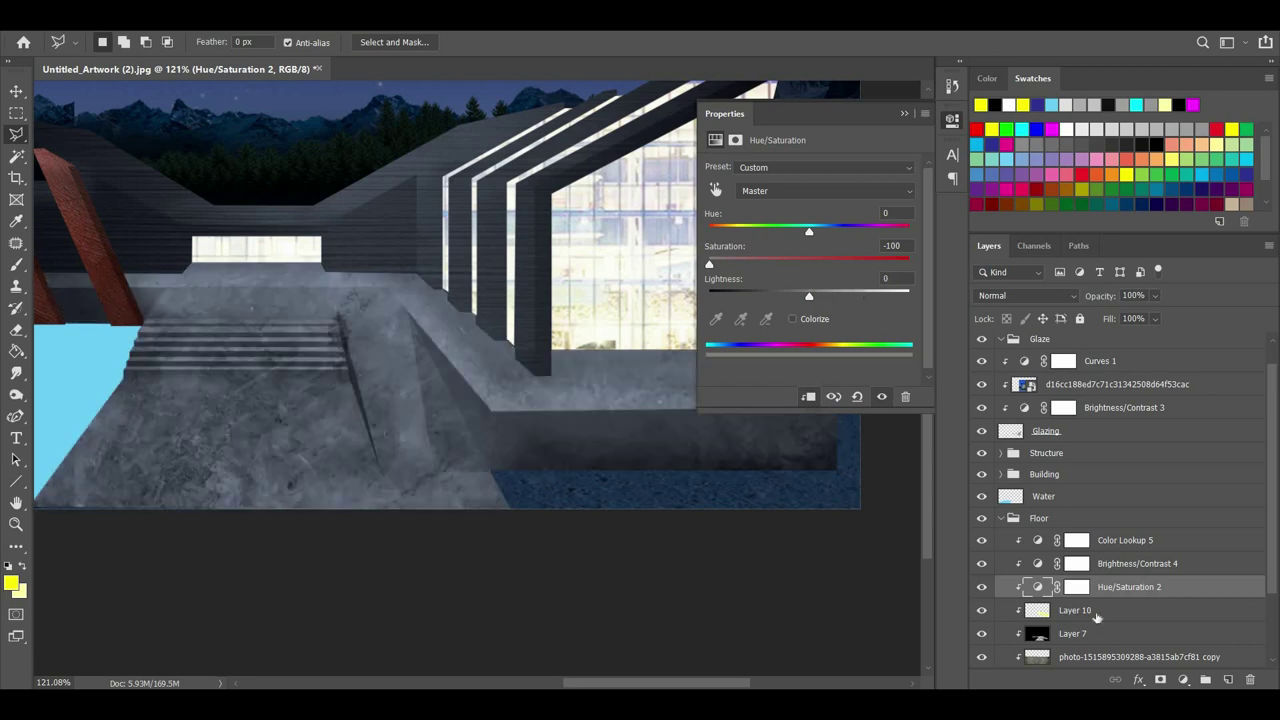
{"action": "left_click", "coordinate": [1096, 614]}
{"action": "left_click", "coordinate": [905, 113]}
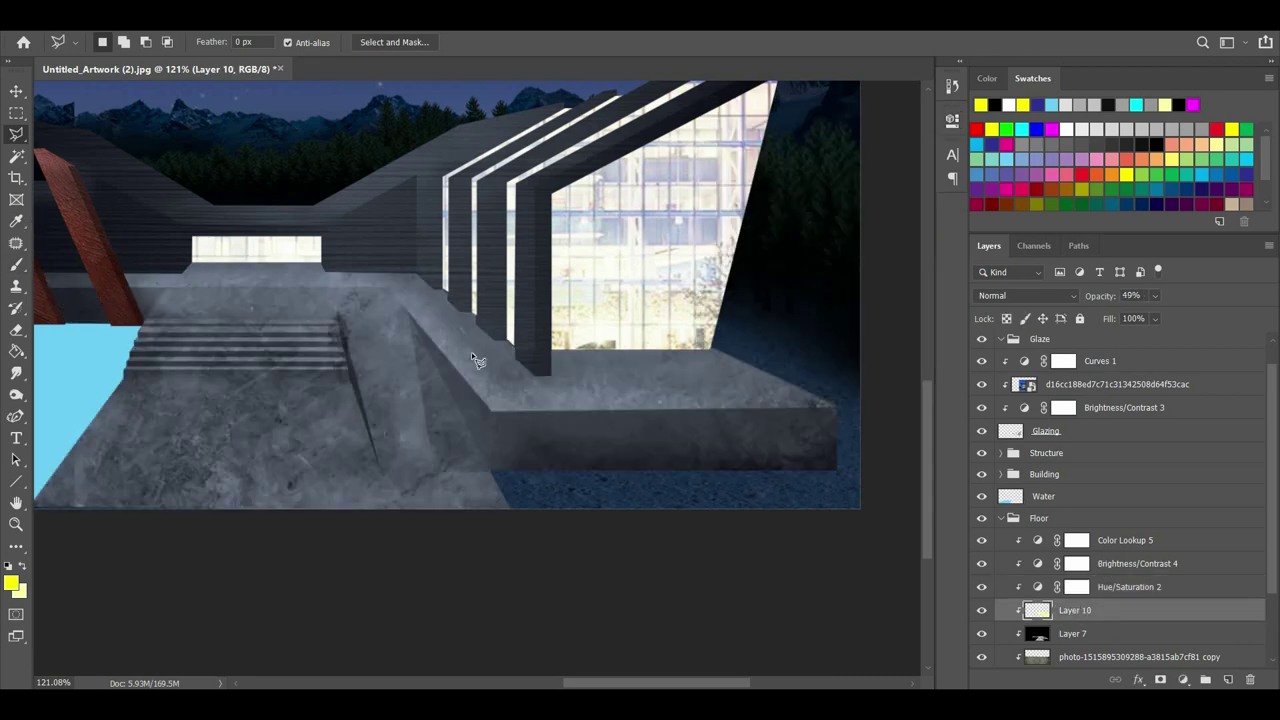
Erase light from the terrace's front face with a soft round 130 px eraser at 33% opacity.
{"action": "left_click", "coordinate": [17, 331]}
{"action": "left_click", "coordinate": [120, 42]}
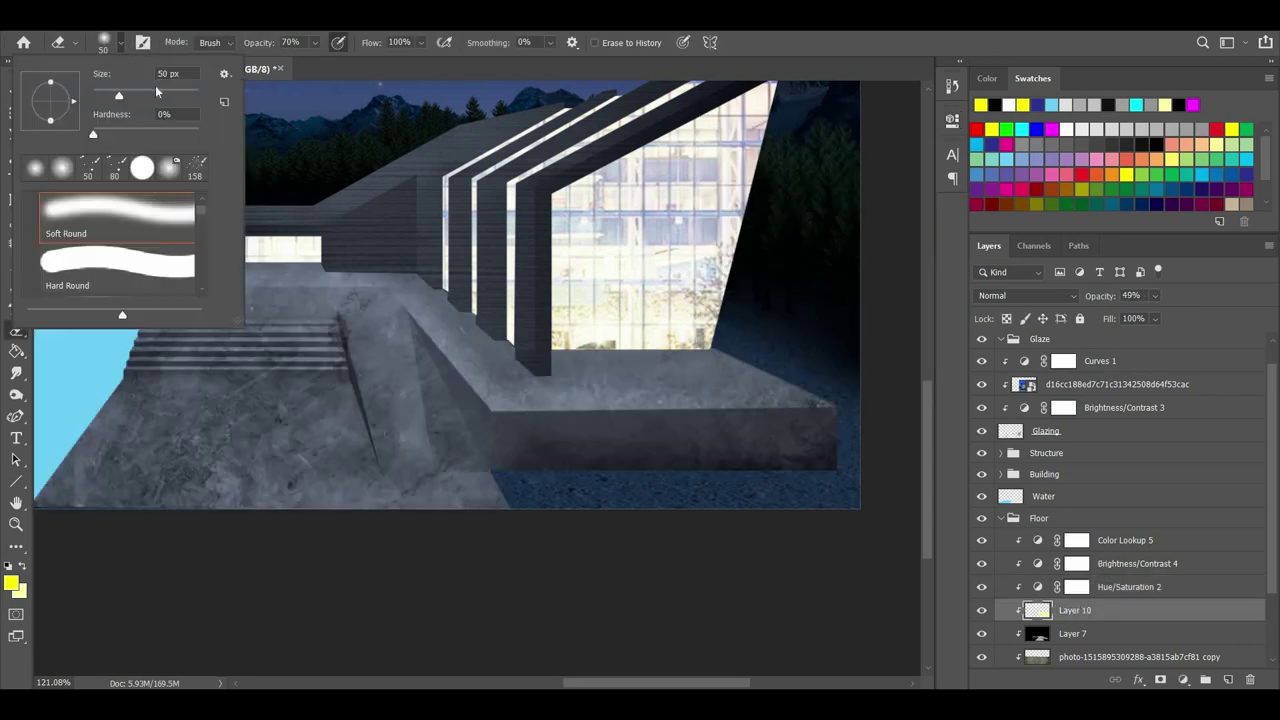
{"action": "left_click", "coordinate": [314, 42]}
{"action": "left_click_drag", "start_coordinate": [812, 430], "coordinate": [535, 425]}
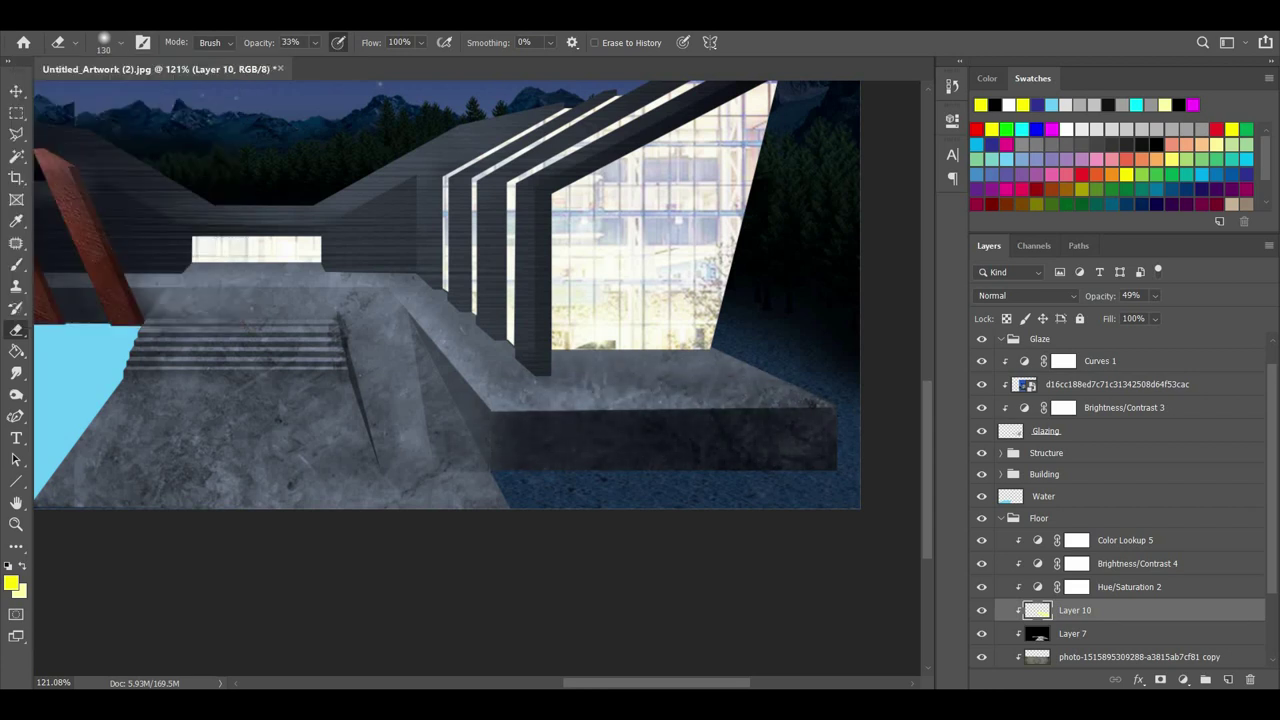
{"action": "scroll", "coordinate": [443, 368], "scroll_direction": "down", "scroll_amount": 1}
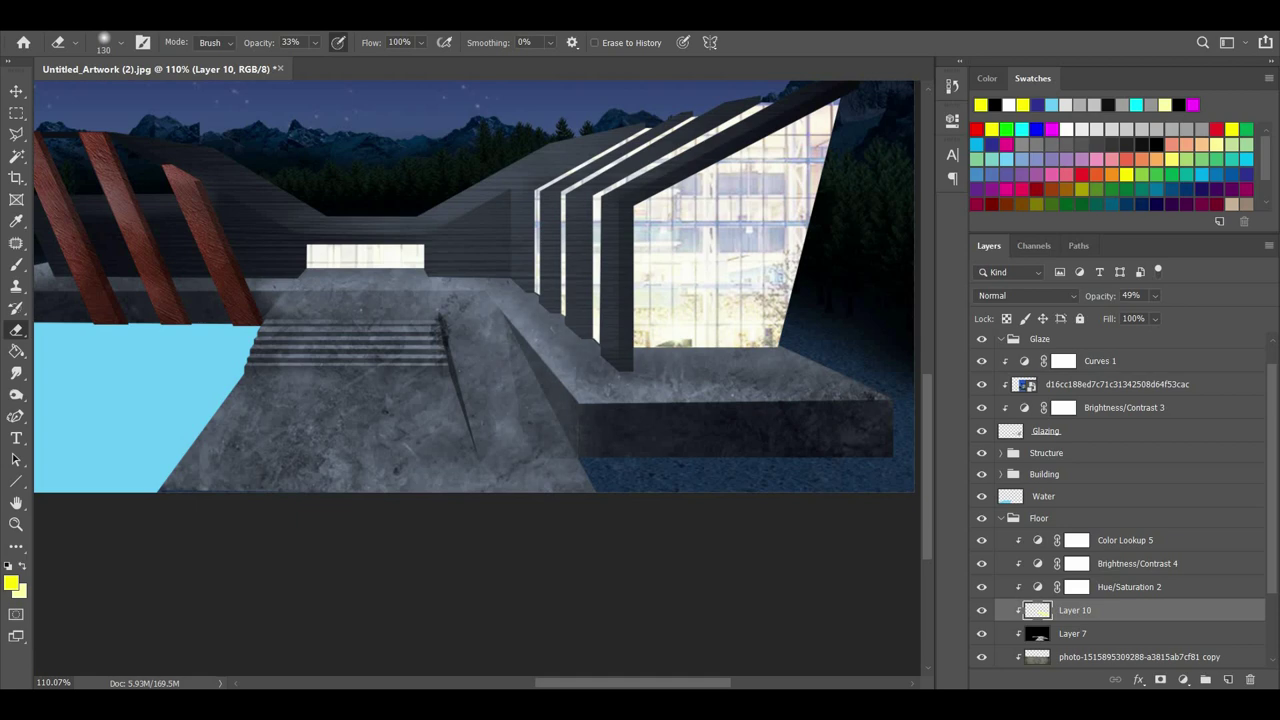
Examine the floor lighting around the stairs, ramp and terrace below the glazed facade.
{"action": "scroll", "coordinate": [726, 388], "scroll_direction": "down", "scroll_amount": 4}
{"action": "scroll", "coordinate": [690, 362], "scroll_direction": "up", "scroll_amount": 11}
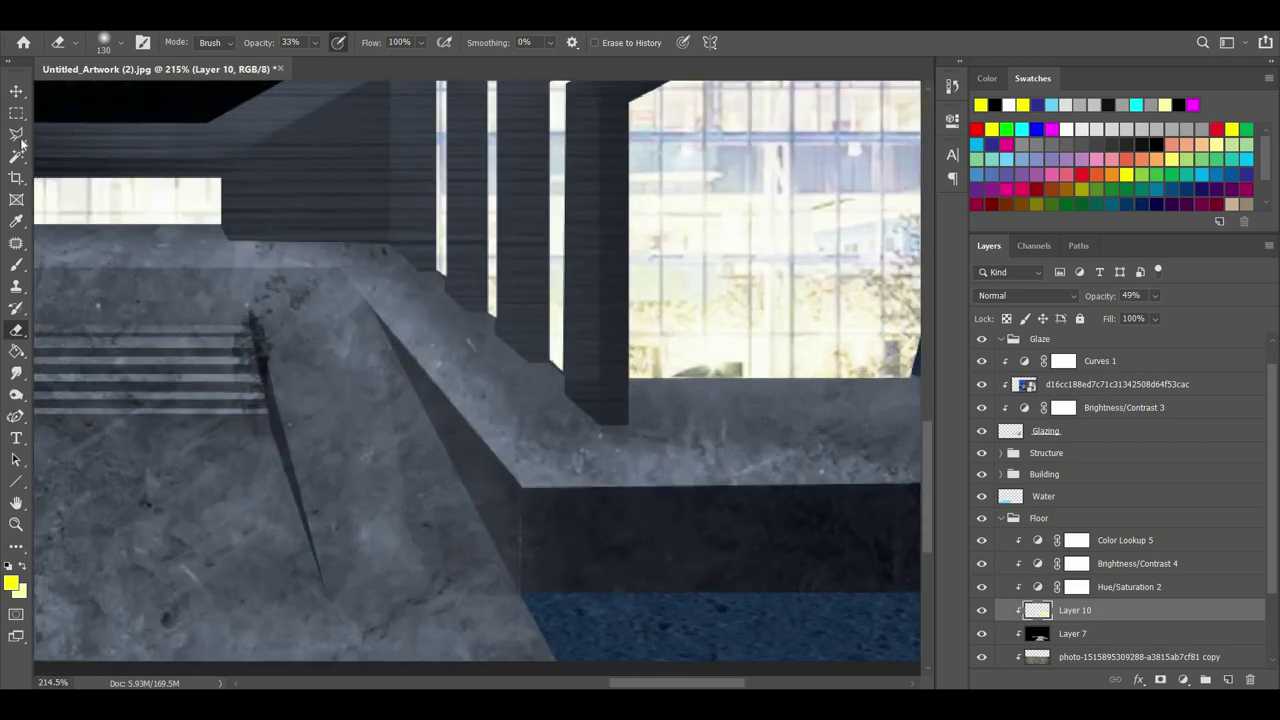
{"action": "key", "text": "l"}
{"action": "scroll", "coordinate": [391, 401], "scroll_direction": "down", "scroll_amount": 2}
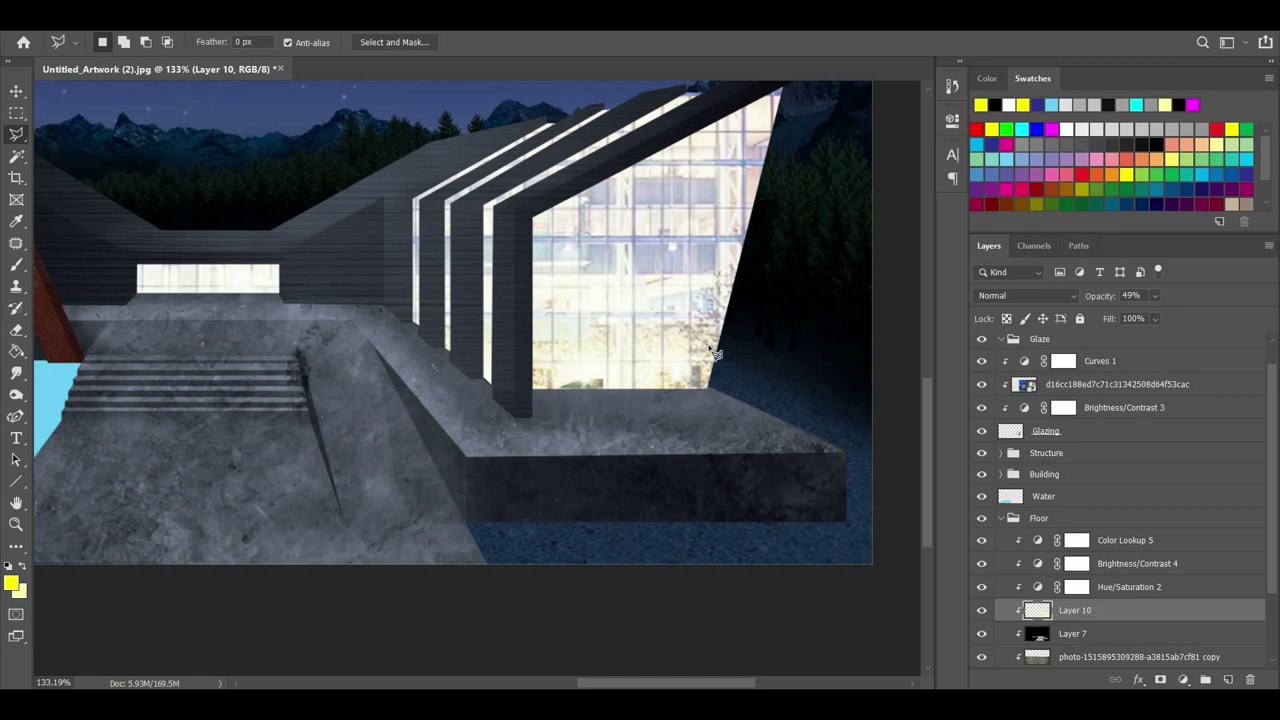
{"action": "scroll", "coordinate": [772, 303], "scroll_direction": "down", "scroll_amount": 7}
{"action": "scroll", "coordinate": [872, 560], "scroll_direction": "up", "scroll_amount": 6}
{"action": "scroll", "coordinate": [800, 430], "scroll_direction": "up", "scroll_amount": 2}
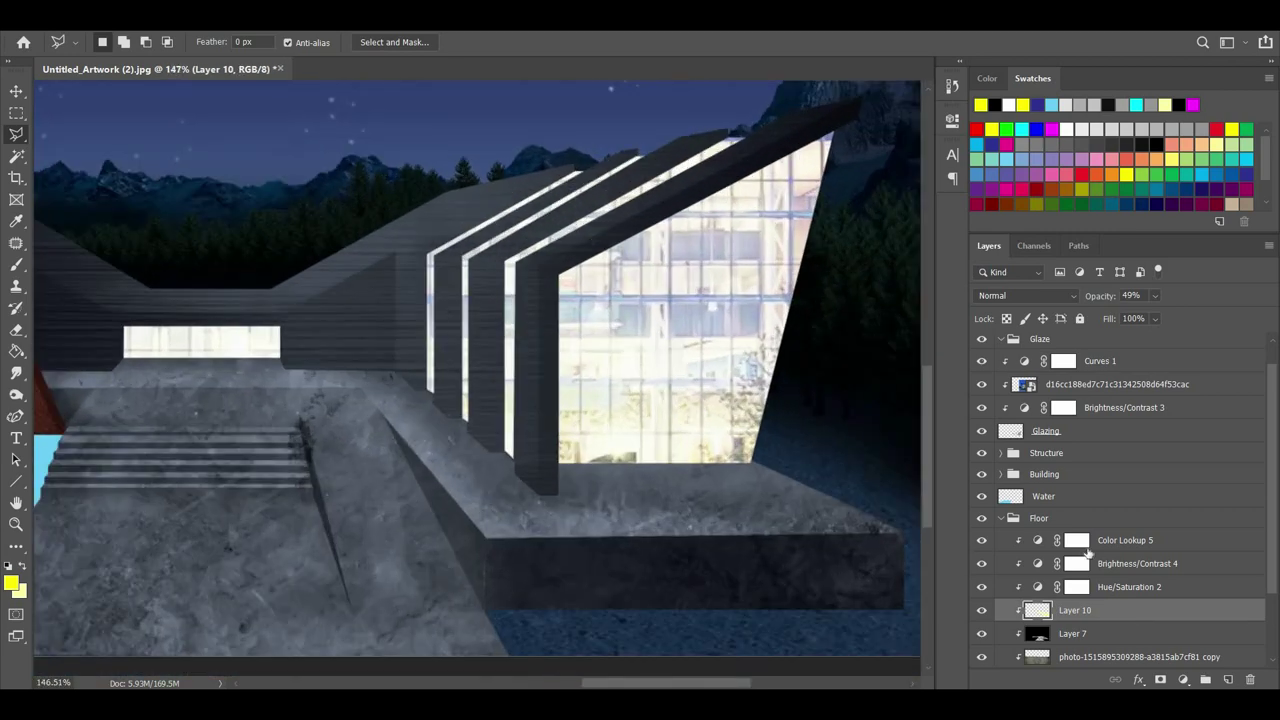
{"action": "scroll", "coordinate": [1114, 358], "scroll_direction": "up", "scroll_amount": 1}
Add a new layer above Curves 1 in the Glaze group for the light spilling from the windows.
{"action": "left_click", "coordinate": [1114, 392]}
{"action": "left_click", "coordinate": [1229, 679]}
{"action": "scroll", "coordinate": [777, 195], "scroll_direction": "up", "scroll_amount": 1}
{"action": "scroll", "coordinate": [776, 192], "scroll_direction": "down", "scroll_amount": 3}
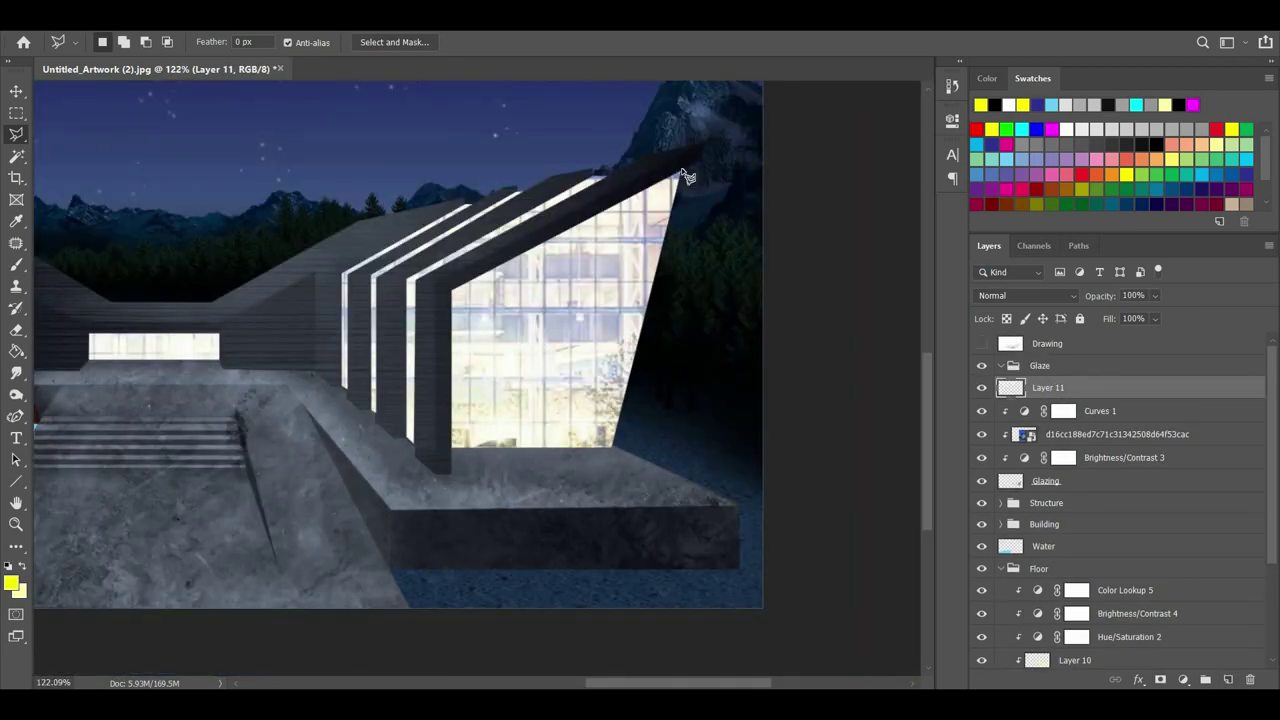
Outline a polygonal light-spill selection around the glazed block, terrace, ramp, upper landing and the walls beside the low window.
{"action": "left_click", "coordinate": [682, 174]}
{"action": "left_click", "coordinate": [824, 104]}
{"action": "left_click", "coordinate": [785, 517]}
{"action": "left_click", "coordinate": [390, 514]}
{"action": "left_click", "coordinate": [306, 415]}
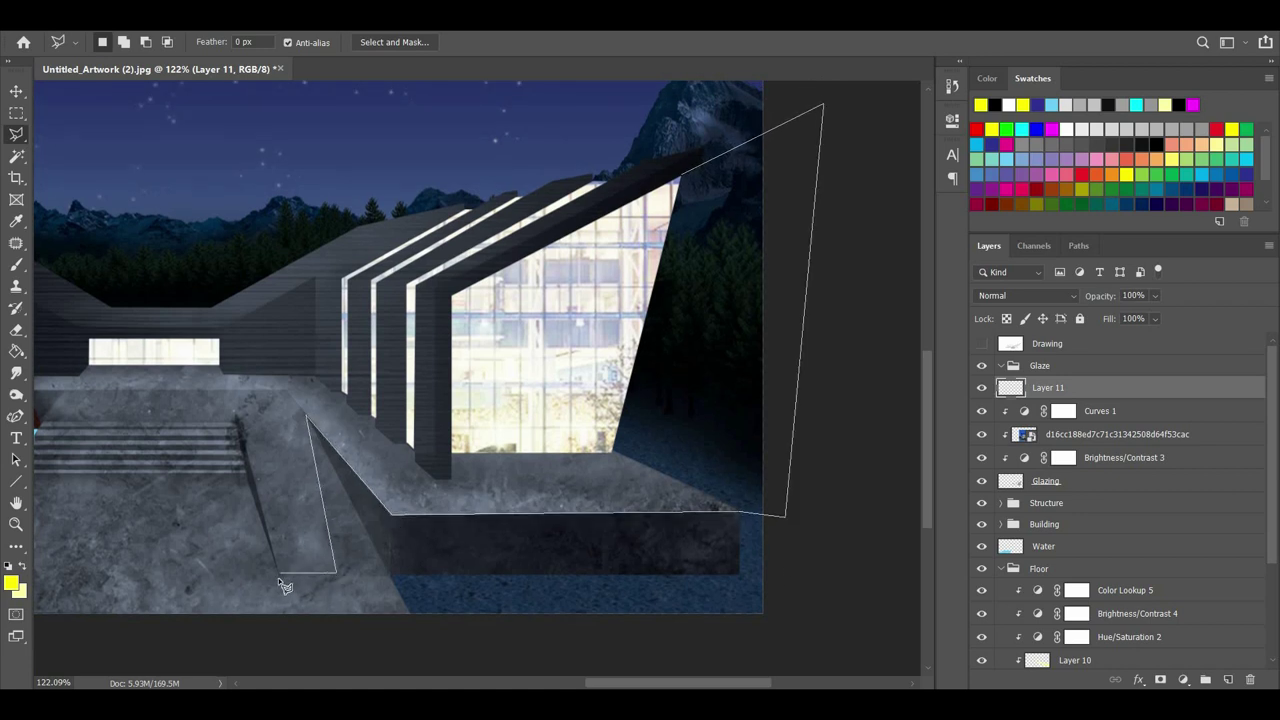
{"action": "left_click", "coordinate": [279, 576]}
{"action": "left_click", "coordinate": [236, 418]}
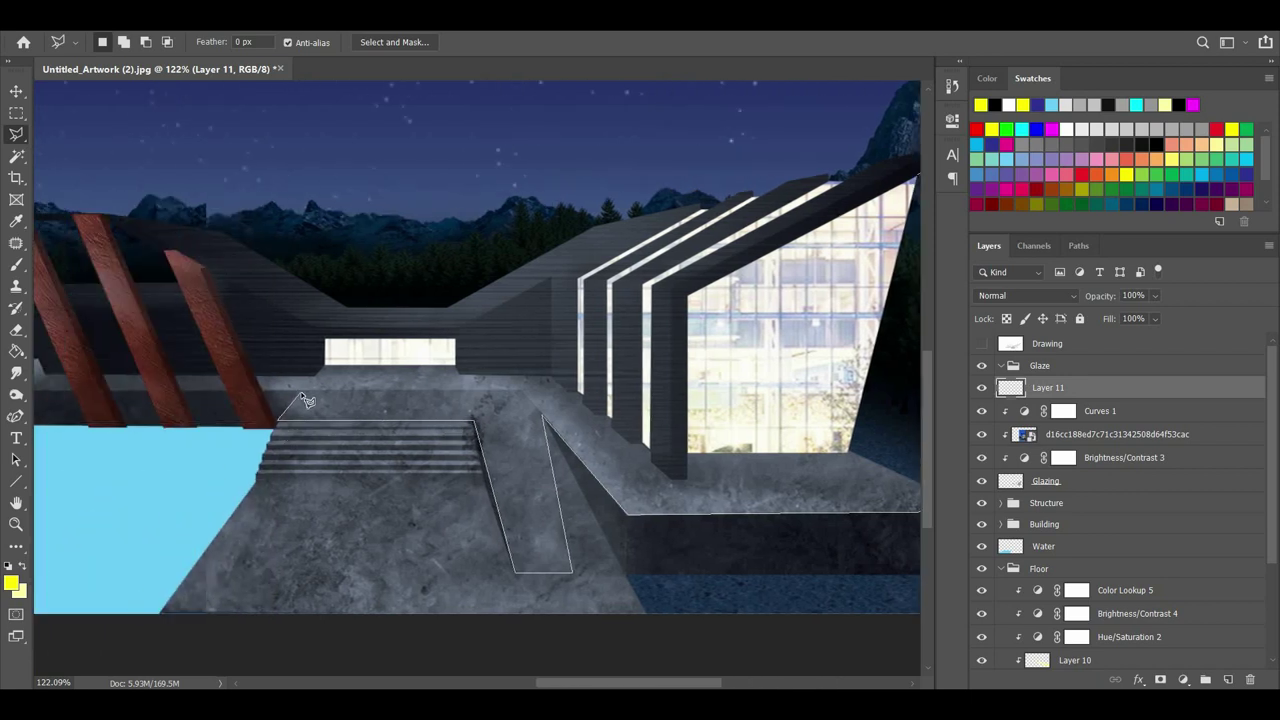
{"action": "left_click", "coordinate": [323, 340]}
{"action": "key", "text": "BackSpace"}
{"action": "left_click", "coordinate": [255, 282]}
{"action": "left_click", "coordinate": [325, 339]}
{"action": "left_click_drag", "start_coordinate": [870, 92], "coordinate": [659, 323]}
{"action": "left_click", "coordinate": [487, 371]}
{"action": "left_click", "coordinate": [708, 374]}
{"action": "double_click", "coordinate": [737, 363]}
Fill the light-spill selection with yellow.
{"action": "scroll", "coordinate": [814, 483], "scroll_direction": "down", "scroll_amount": 8}
{"action": "left_click", "coordinate": [15, 353]}
{"action": "left_click", "coordinate": [699, 502]}
Apply a Hue/Saturation change to the yellow light-spill shape with saturation -59 and lightness +59.
{"action": "left_click", "coordinate": [104, 21]}
{"action": "mouse_move", "coordinate": [180, 55]}
{"action": "left_click", "coordinate": [345, 140]}
{"action": "left_click_drag", "start_coordinate": [861, 267], "coordinate": [910, 267]}
{"action": "left_click_drag", "start_coordinate": [862, 225], "coordinate": [813, 225]}
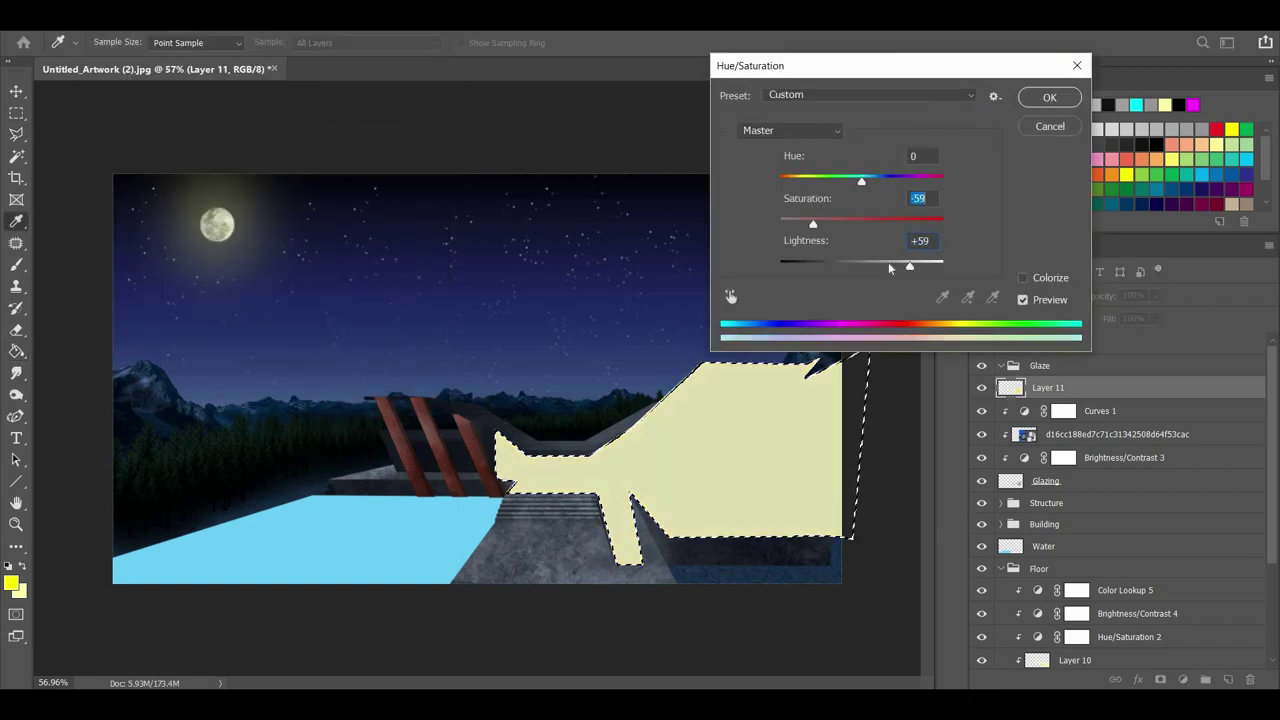
{"action": "left_click", "coordinate": [1049, 97]}
Reduce the light-spill layer's opacity to 33% and clear the active selection.
{"action": "left_click_drag", "start_coordinate": [1154, 296], "coordinate": [1119, 318]}
{"action": "left_click", "coordinate": [15, 134]}
{"action": "left_click", "coordinate": [656, 373]}
{"action": "left_click", "coordinate": [361, 401]}
{"action": "left_click", "coordinate": [400, 232]}
{"action": "double_click", "coordinate": [662, 344]}
{"action": "key", "text": "ctrl+d"}
{"action": "scroll", "coordinate": [735, 549], "scroll_direction": "up", "scroll_amount": 1}
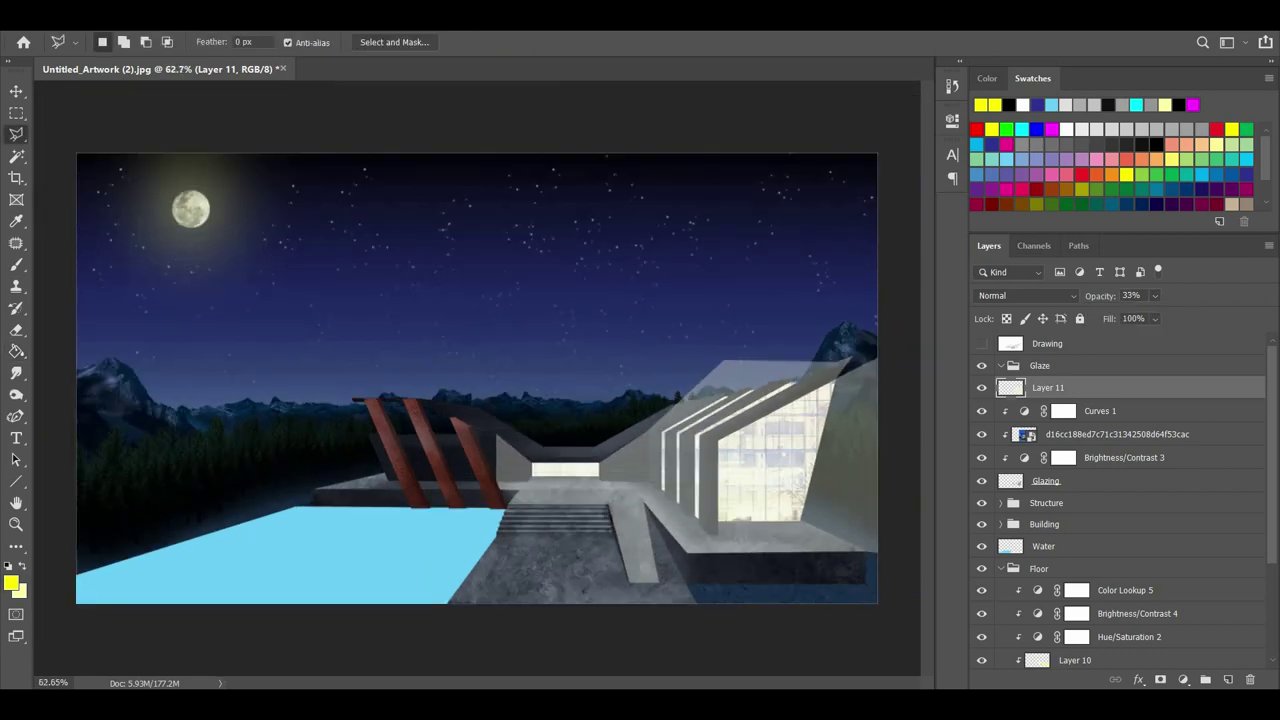
Fade the light spill over the mountain beside the roof tip with a soft 130 px eraser at 33% opacity.
{"action": "scroll", "coordinate": [693, 484], "scroll_direction": "up", "scroll_amount": 3}
{"action": "left_click", "coordinate": [249, 16]}
{"action": "left_click", "coordinate": [14, 331]}
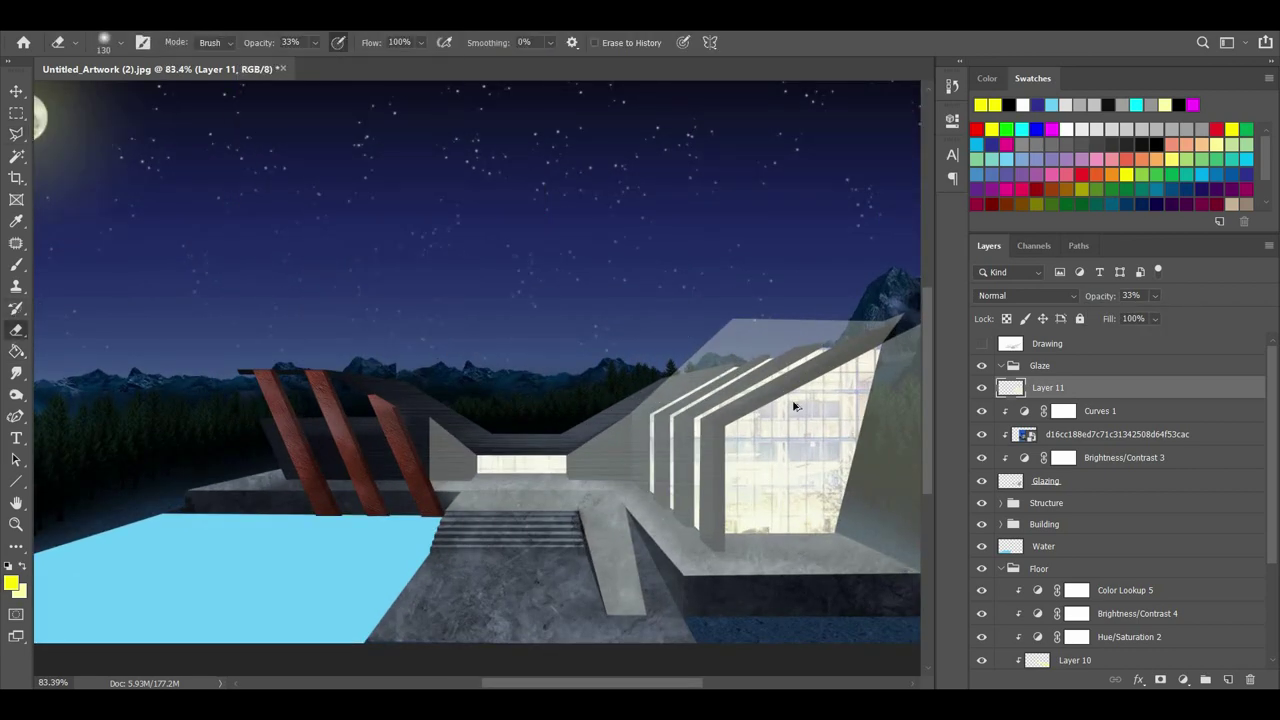
{"action": "scroll", "coordinate": [794, 406], "scroll_direction": "down", "scroll_amount": 1}
{"action": "scroll", "coordinate": [805, 484], "scroll_direction": "up", "scroll_amount": 3}
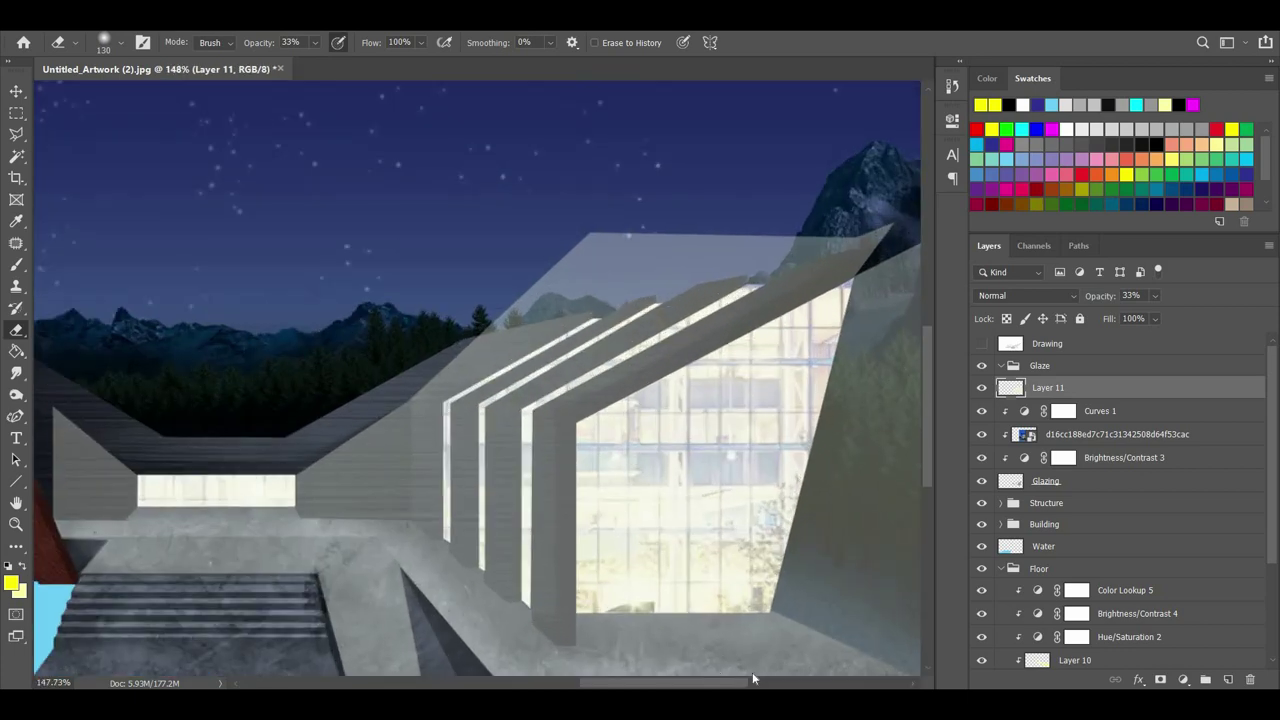
{"action": "left_click_drag", "start_coordinate": [743, 683], "coordinate": [780, 683]}
{"action": "scroll", "coordinate": [740, 400], "scroll_direction": "down", "scroll_amount": 1}
{"action": "left_click_drag", "start_coordinate": [750, 280], "coordinate": [740, 230]}
{"action": "mouse_move", "coordinate": [742, 340]}
{"action": "left_mouse_down"}
{"action": "mouse_move", "coordinate": [690, 205]}
{"action": "mouse_move", "coordinate": [710, 208]}
{"action": "left_mouse_up"}
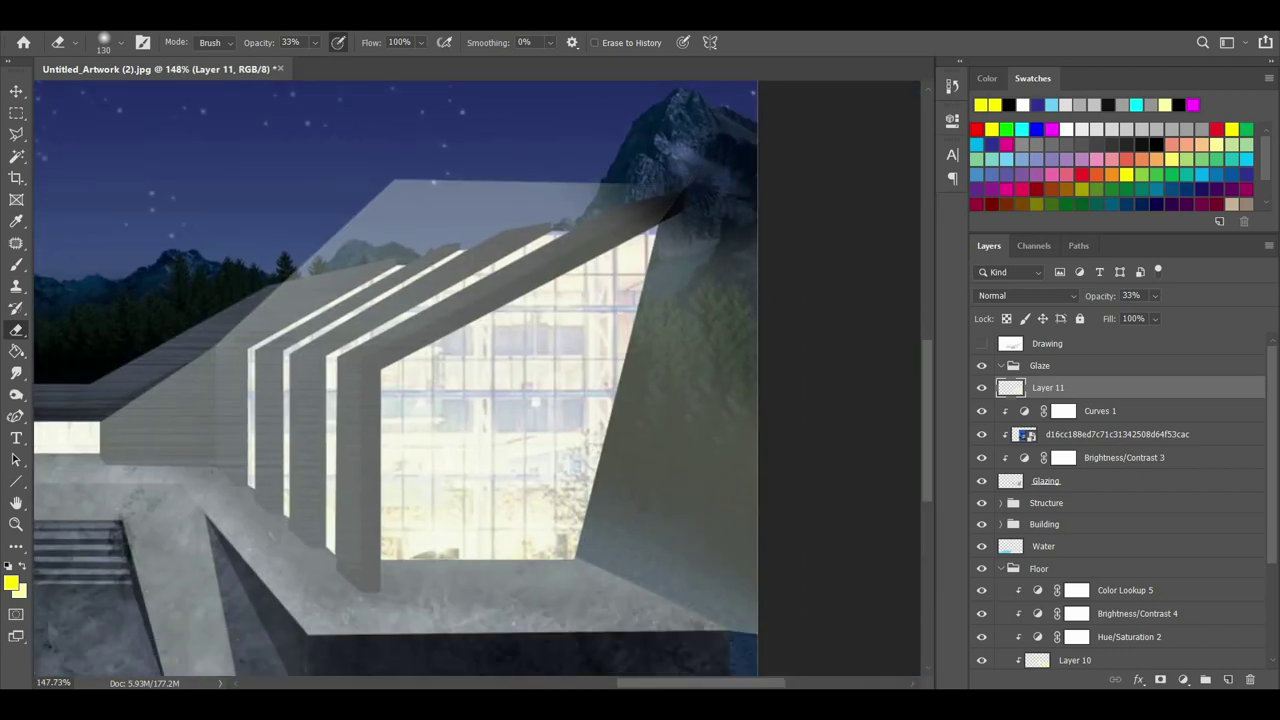
Erase the light spill from the terrace's front face and the trees and ground beside the large glazing.
{"action": "scroll", "coordinate": [725, 480], "scroll_direction": "down", "scroll_amount": 2}
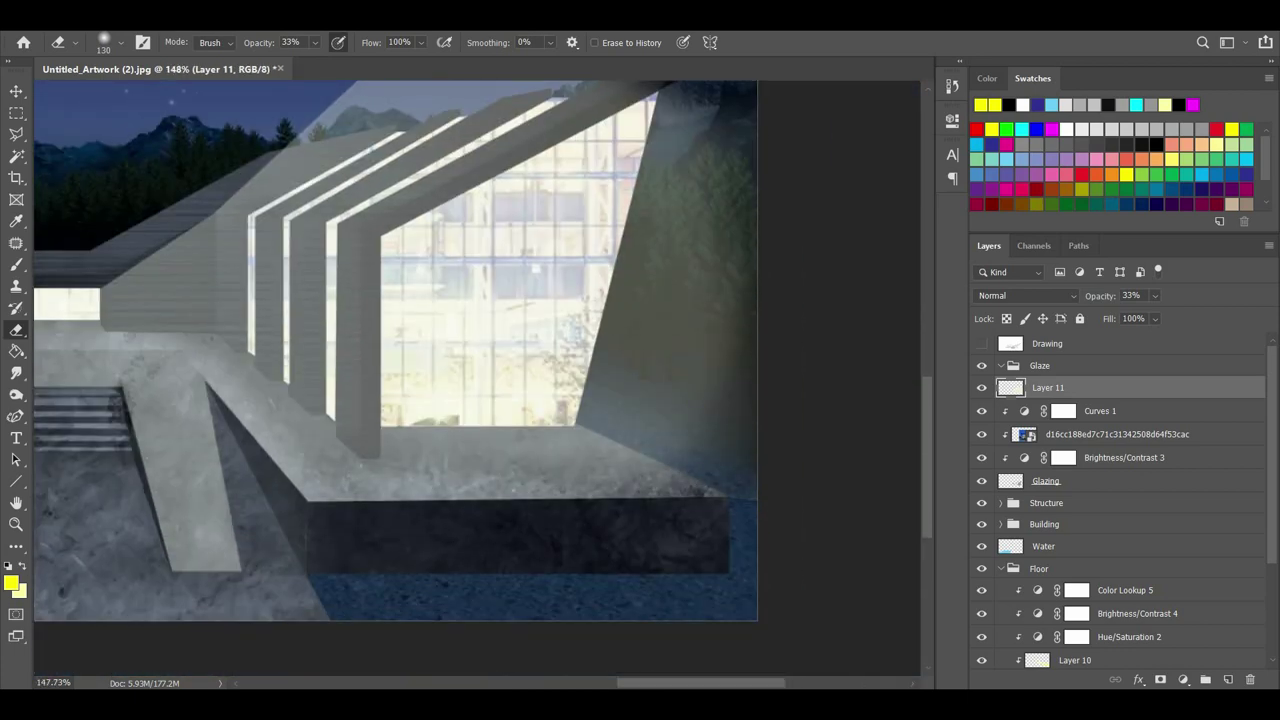
{"action": "left_click_drag", "start_coordinate": [350, 510], "coordinate": [660, 480]}
{"action": "mouse_move", "coordinate": [735, 435]}
{"action": "left_mouse_down"}
{"action": "mouse_move", "coordinate": [705, 270]}
{"action": "mouse_move", "coordinate": [670, 390]}
{"action": "left_mouse_up"}
{"action": "left_click_drag", "start_coordinate": [670, 230], "coordinate": [645, 360]}
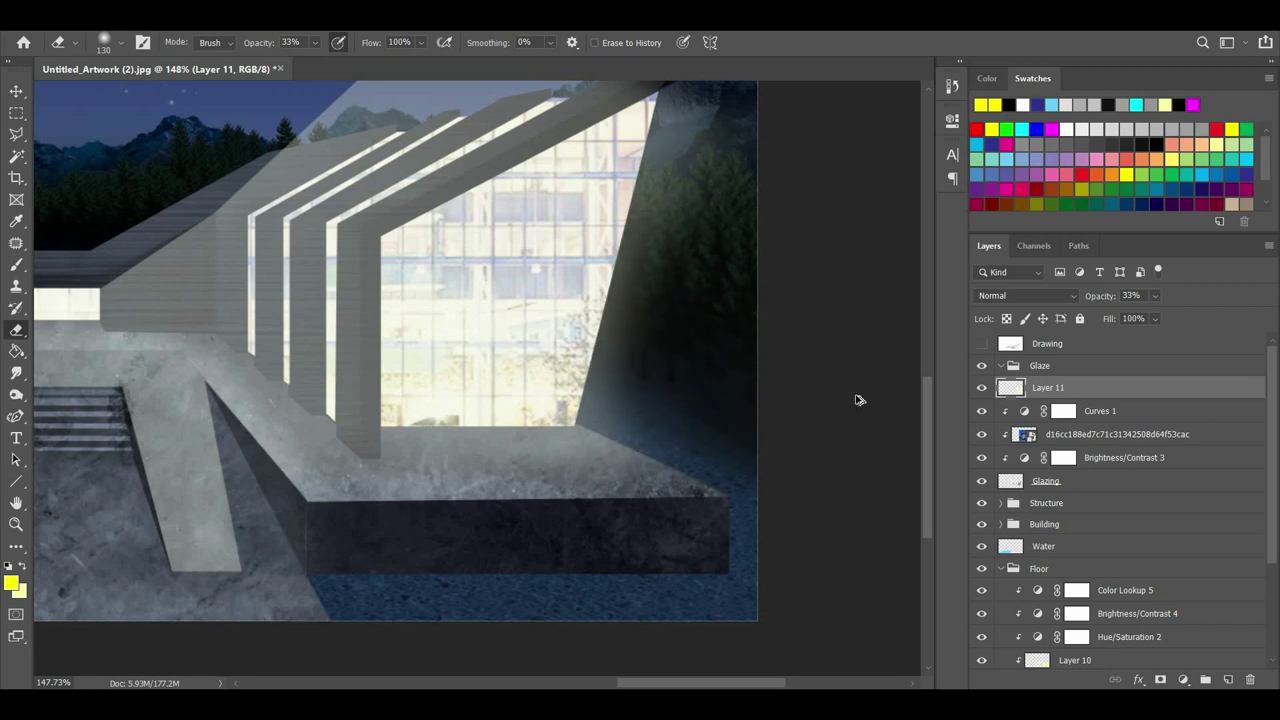
{"action": "scroll", "coordinate": [262, 442], "scroll_direction": "down", "scroll_amount": 1}
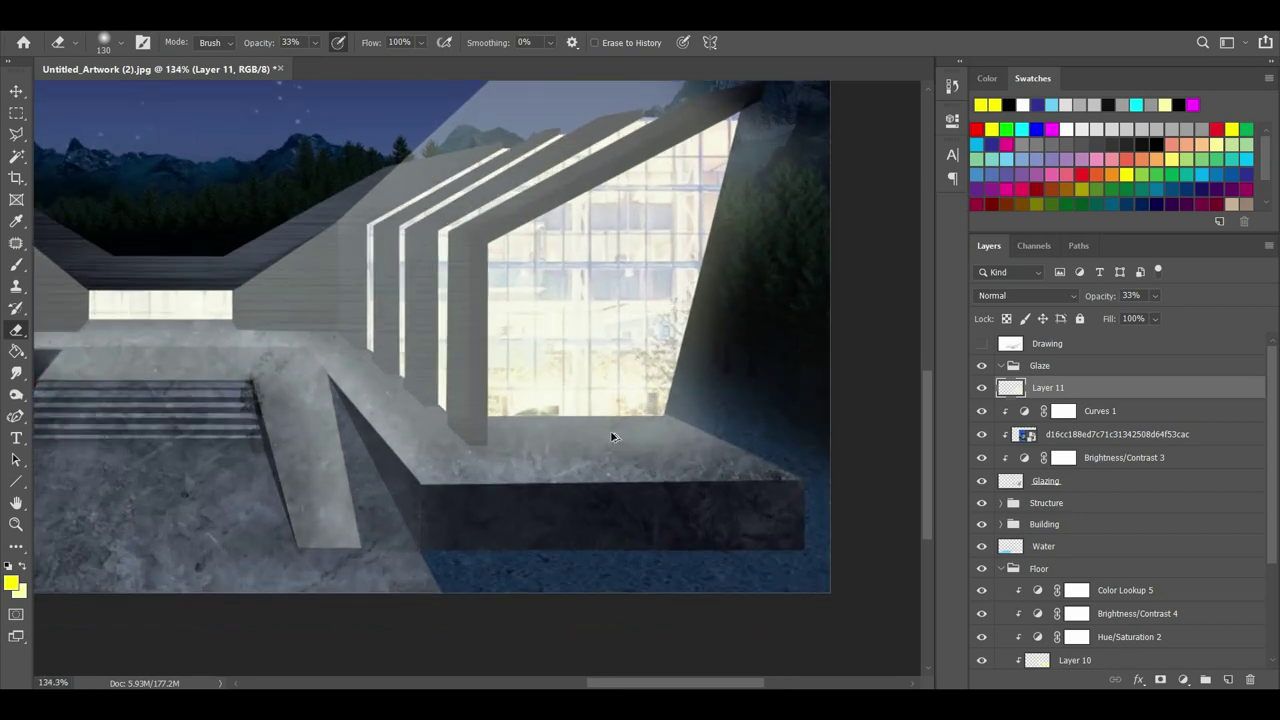
{"action": "scroll", "coordinate": [262, 450], "scroll_direction": "down", "scroll_amount": 1}
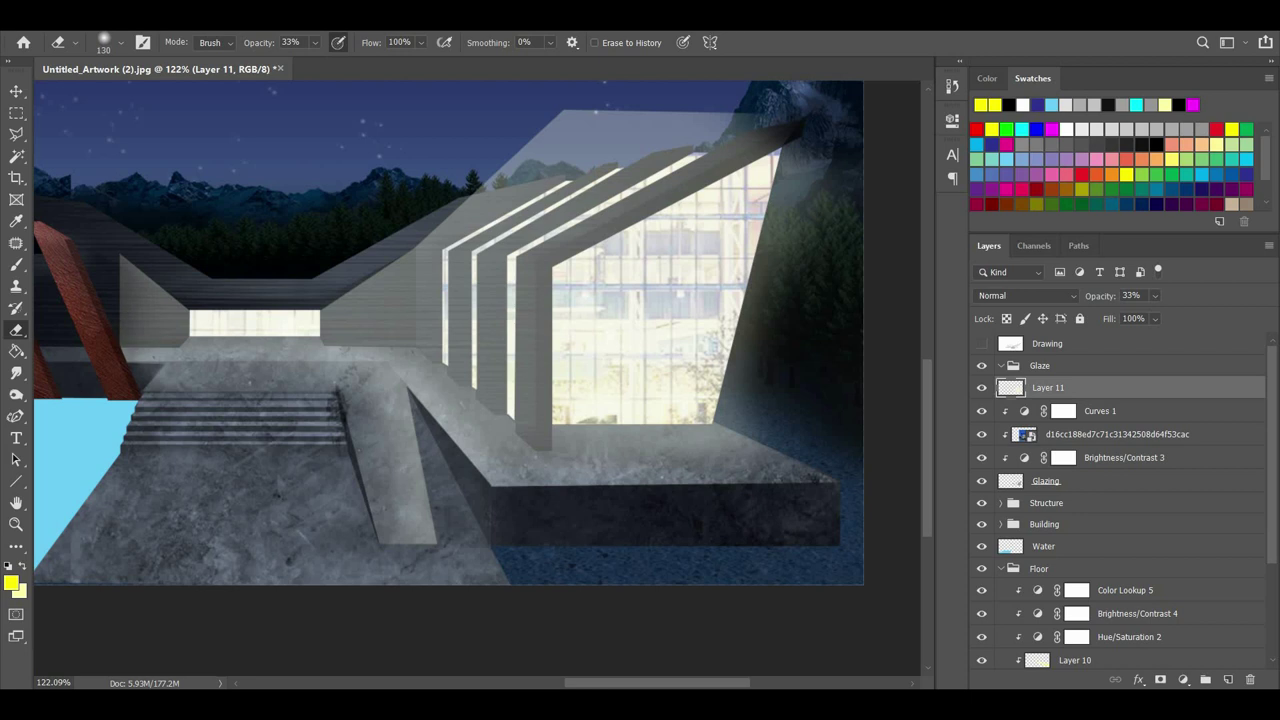
Fade the hard-edged light spill on the walls at both sides of the low window.
{"action": "left_click_drag", "start_coordinate": [108, 262], "coordinate": [108, 338]}
{"action": "left_click_drag", "start_coordinate": [148, 282], "coordinate": [176, 314]}
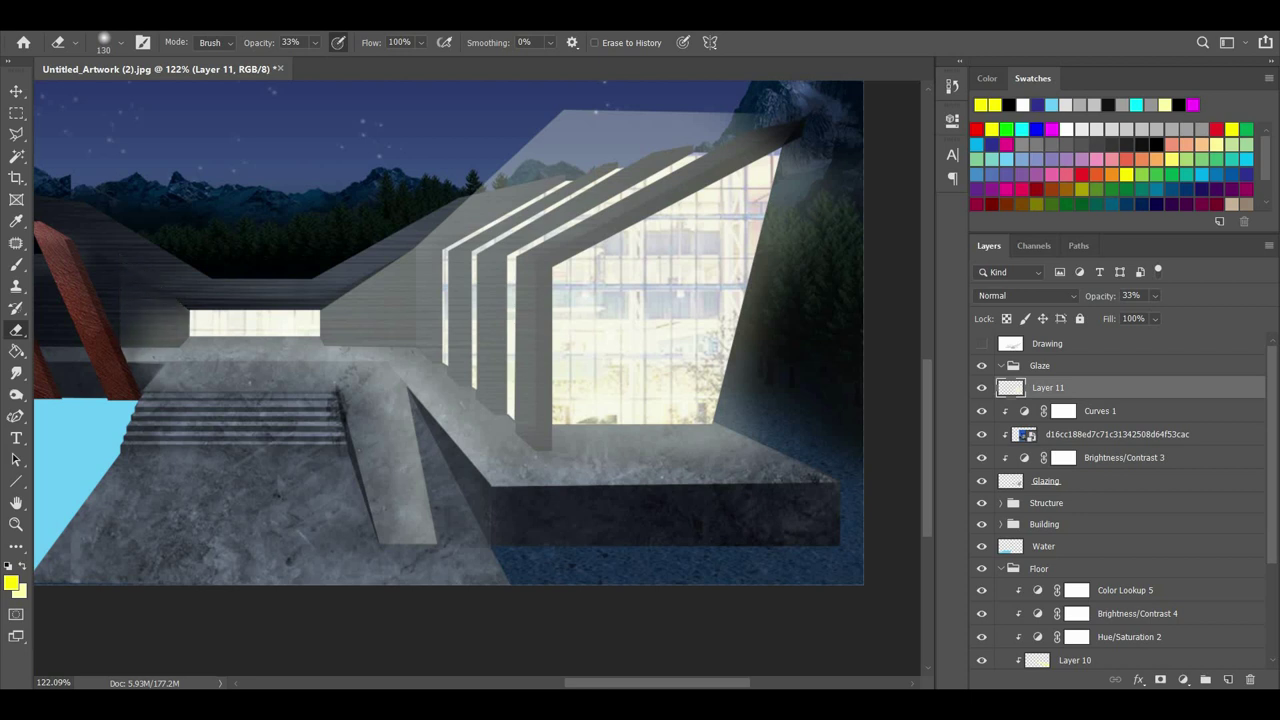
{"action": "mouse_move", "coordinate": [402, 266]}
{"action": "left_mouse_down"}
{"action": "mouse_move", "coordinate": [350, 312]}
{"action": "mouse_move", "coordinate": [446, 232]}
{"action": "left_mouse_up"}
{"action": "left_click", "coordinate": [16, 156]}
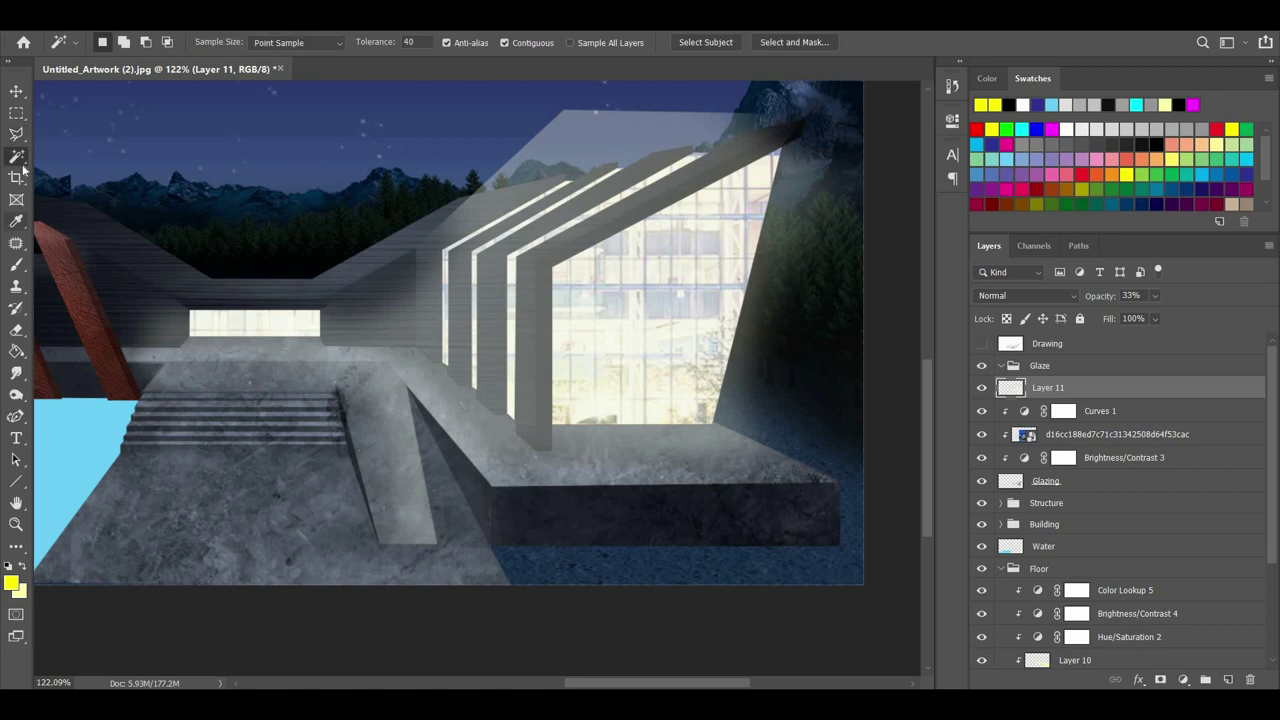
Erase the light spill from the sky and mountains above the glazed block's roof.
{"action": "left_click", "coordinate": [16, 330]}
{"action": "scroll", "coordinate": [586, 366], "scroll_direction": "up", "scroll_amount": 2}
{"action": "scroll", "coordinate": [586, 366], "scroll_direction": "up", "scroll_amount": 1}
{"action": "mouse_move", "coordinate": [585, 208]}
{"action": "left_mouse_down"}
{"action": "mouse_move", "coordinate": [492, 226]}
{"action": "mouse_move", "coordinate": [460, 250]}
{"action": "left_mouse_up"}
{"action": "left_click_drag", "start_coordinate": [540, 248], "coordinate": [362, 330]}
{"action": "mouse_move", "coordinate": [456, 296]}
{"action": "left_mouse_down"}
{"action": "mouse_move", "coordinate": [640, 214]}
{"action": "mouse_move", "coordinate": [700, 215]}
{"action": "mouse_move", "coordinate": [660, 232]}
{"action": "left_mouse_up"}
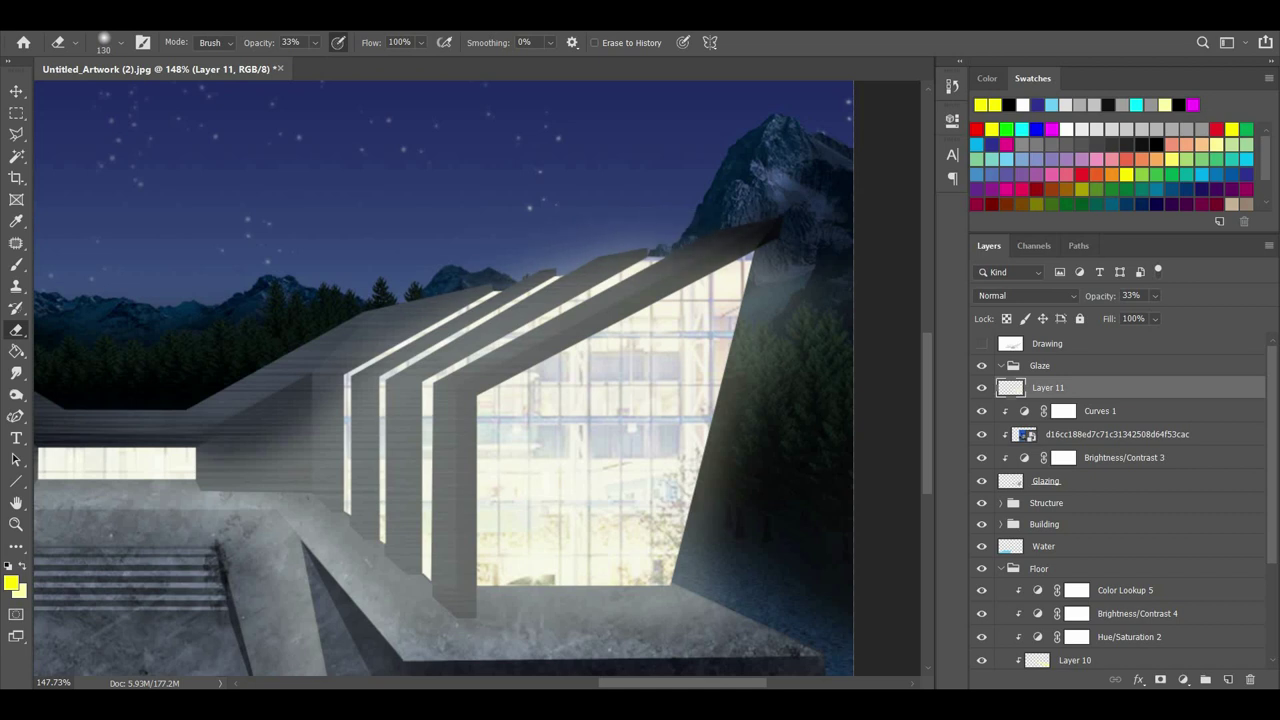
Fade the light spill on the vertical fins beside the glazing with a 25 px eraser at 17% opacity.
{"action": "left_click", "coordinate": [121, 43]}
{"action": "left_click_drag", "start_coordinate": [131, 96], "coordinate": [119, 96]}
{"action": "left_click", "coordinate": [315, 43]}
{"action": "left_click_drag", "start_coordinate": [316, 62], "coordinate": [357, 62]}
{"action": "left_click", "coordinate": [121, 43]}
{"action": "left_click_drag", "start_coordinate": [119, 96], "coordinate": [108, 96]}
{"action": "left_click_drag", "start_coordinate": [393, 395], "coordinate": [398, 555]}
{"action": "key", "text": "ctrl+z"}
{"action": "left_click", "coordinate": [315, 43]}
{"action": "left_click_drag", "start_coordinate": [316, 62], "coordinate": [279, 62]}
{"action": "mouse_move", "coordinate": [395, 555]}
{"action": "left_mouse_down"}
{"action": "mouse_move", "coordinate": [392, 392]}
{"action": "mouse_move", "coordinate": [407, 551]}
{"action": "left_mouse_up"}
{"action": "mouse_move", "coordinate": [447, 395]}
{"action": "left_mouse_down"}
{"action": "mouse_move", "coordinate": [457, 496]}
{"action": "mouse_move", "coordinate": [474, 409]}
{"action": "mouse_move", "coordinate": [465, 605]}
{"action": "mouse_move", "coordinate": [480, 385]}
{"action": "left_mouse_up"}
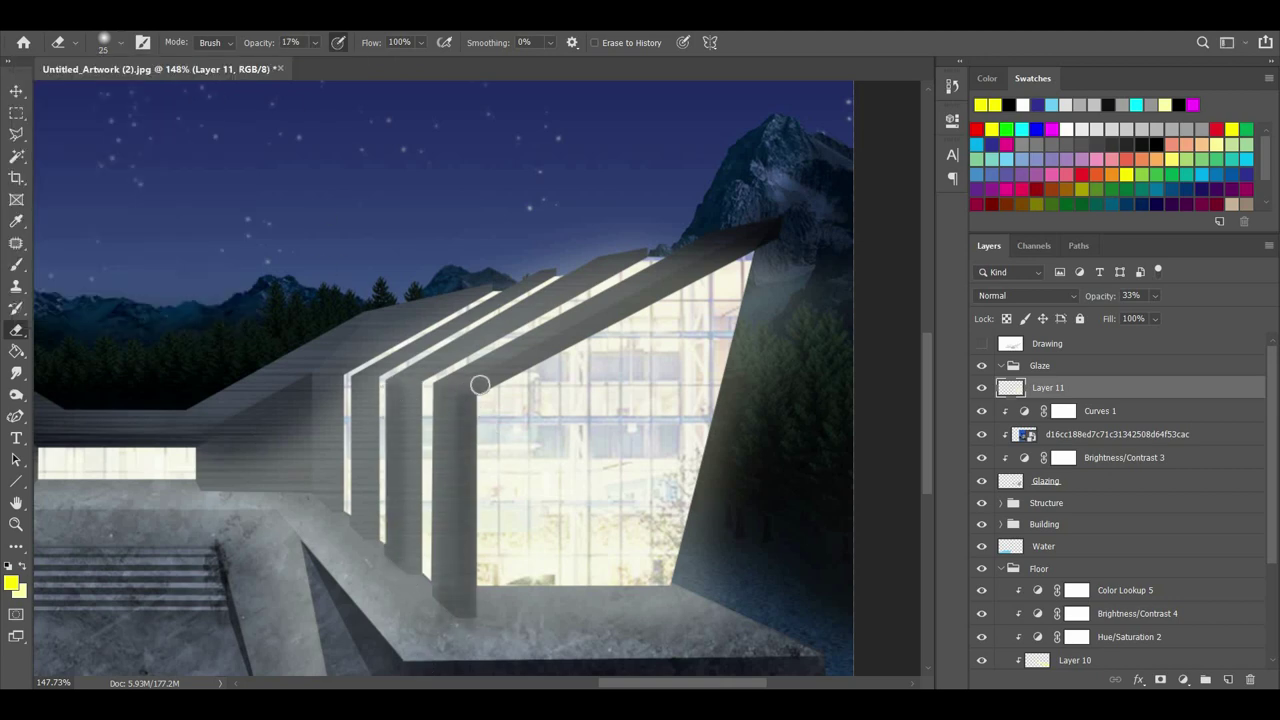
Outline a narrow polygonal selection along the front fin's glazing-side edge and the roof edge above the glass.
{"action": "scroll", "coordinate": [371, 391], "scroll_direction": "up", "scroll_amount": 3}
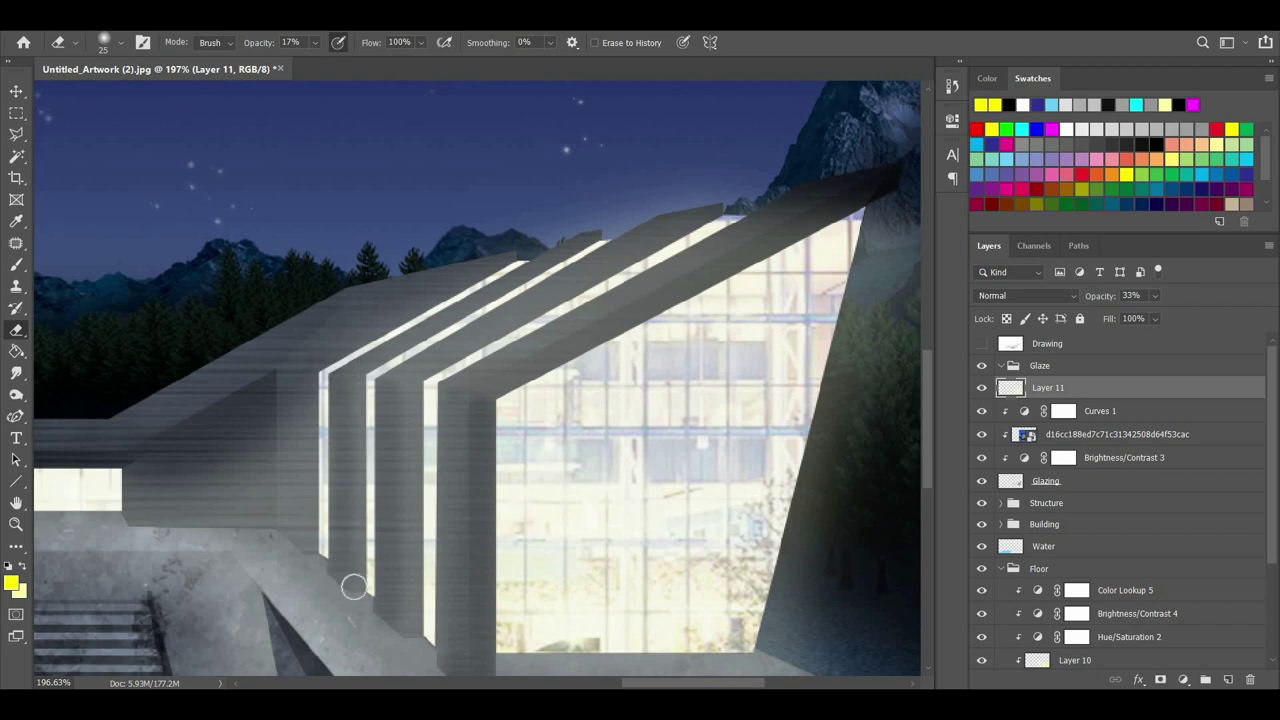
{"action": "scroll", "coordinate": [486, 365], "scroll_direction": "down", "scroll_amount": 3}
{"action": "scroll", "coordinate": [474, 364], "scroll_direction": "up", "scroll_amount": 2}
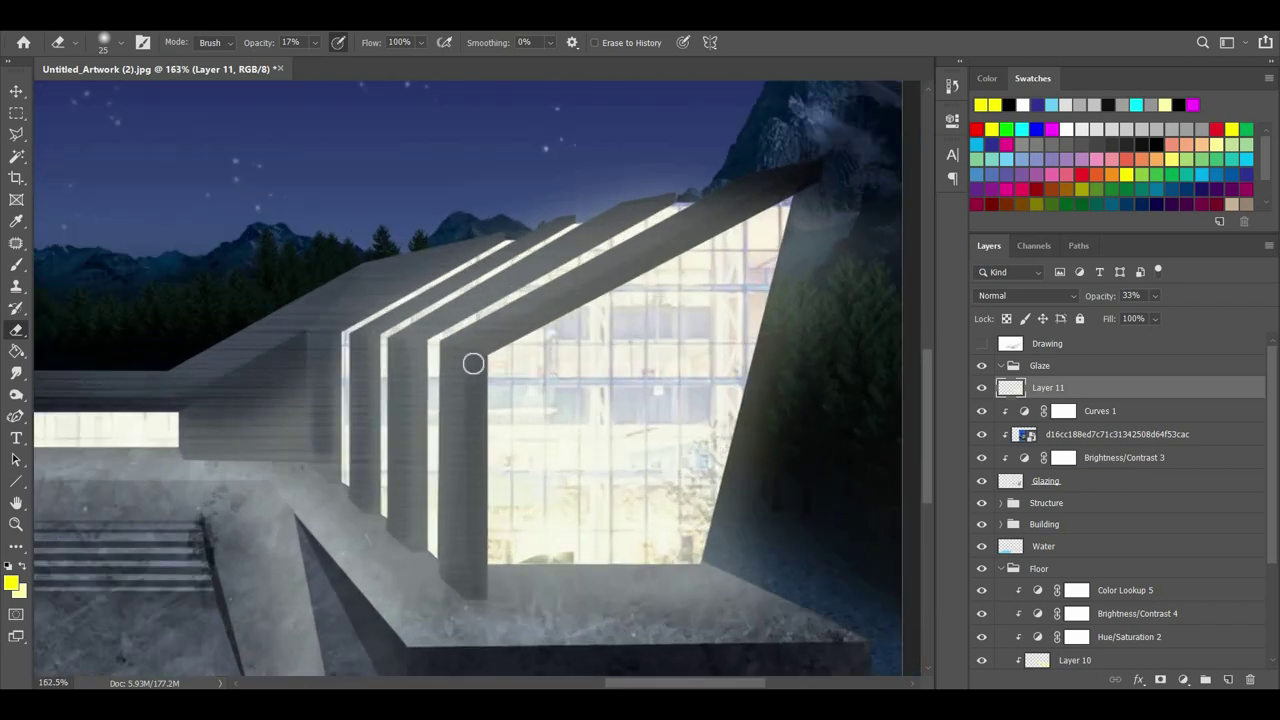
{"action": "key", "text": "l"}
{"action": "left_click", "coordinate": [460, 356]}
{"action": "left_click", "coordinate": [830, 158]}
{"action": "left_click", "coordinate": [836, 172]}
{"action": "left_click", "coordinate": [490, 608]}
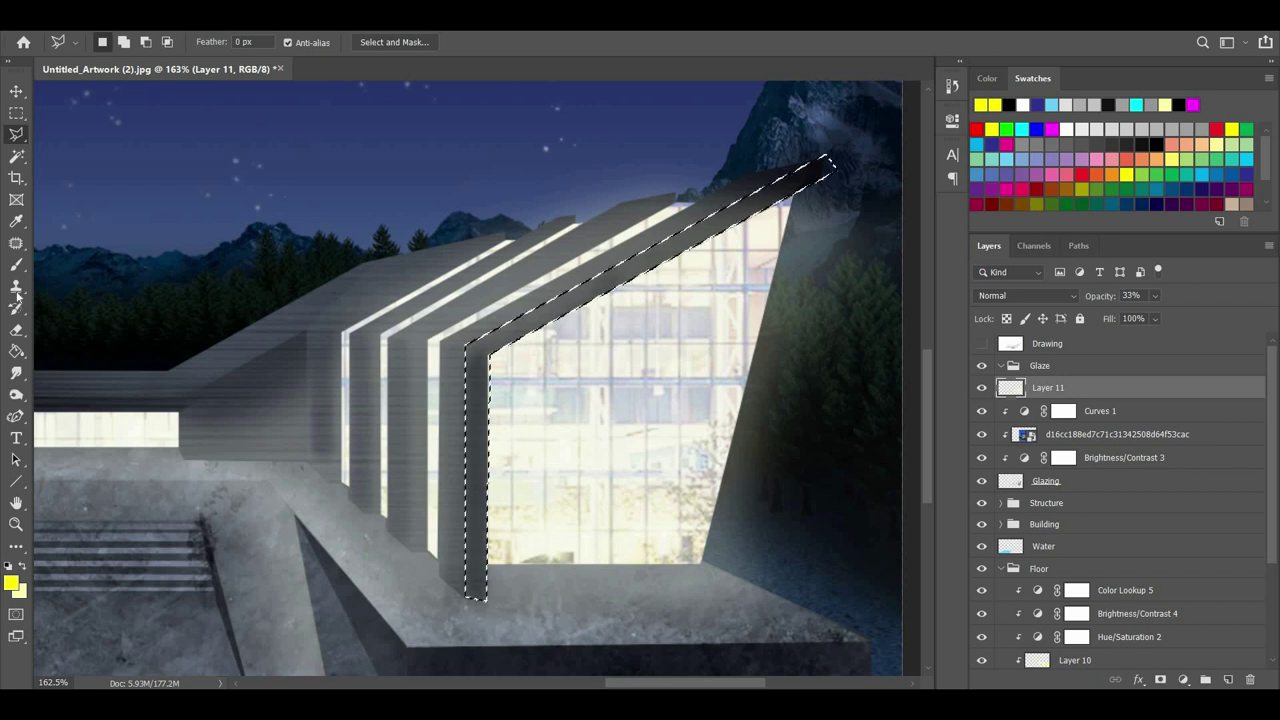
Erase the light spill within the selected front fin and roof strip, and clear the selection.
{"action": "left_click", "coordinate": [16, 308]}
{"action": "left_click", "coordinate": [16, 330]}
{"action": "mouse_move", "coordinate": [834, 168]}
{"action": "left_mouse_down"}
{"action": "mouse_move", "coordinate": [491, 326]}
{"action": "mouse_move", "coordinate": [478, 432]}
{"action": "left_mouse_up"}
{"action": "left_click", "coordinate": [16, 134]}
{"action": "left_click", "coordinate": [557, 408]}
{"action": "left_click", "coordinate": [277, 400]}
{"action": "left_click", "coordinate": [374, 180]}
{"action": "left_click", "coordinate": [671, 188]}
{"action": "left_click", "coordinate": [557, 408]}
{"action": "key", "text": "ctrl+d"}
{"action": "scroll", "coordinate": [700, 396], "scroll_direction": "down", "scroll_amount": 7}
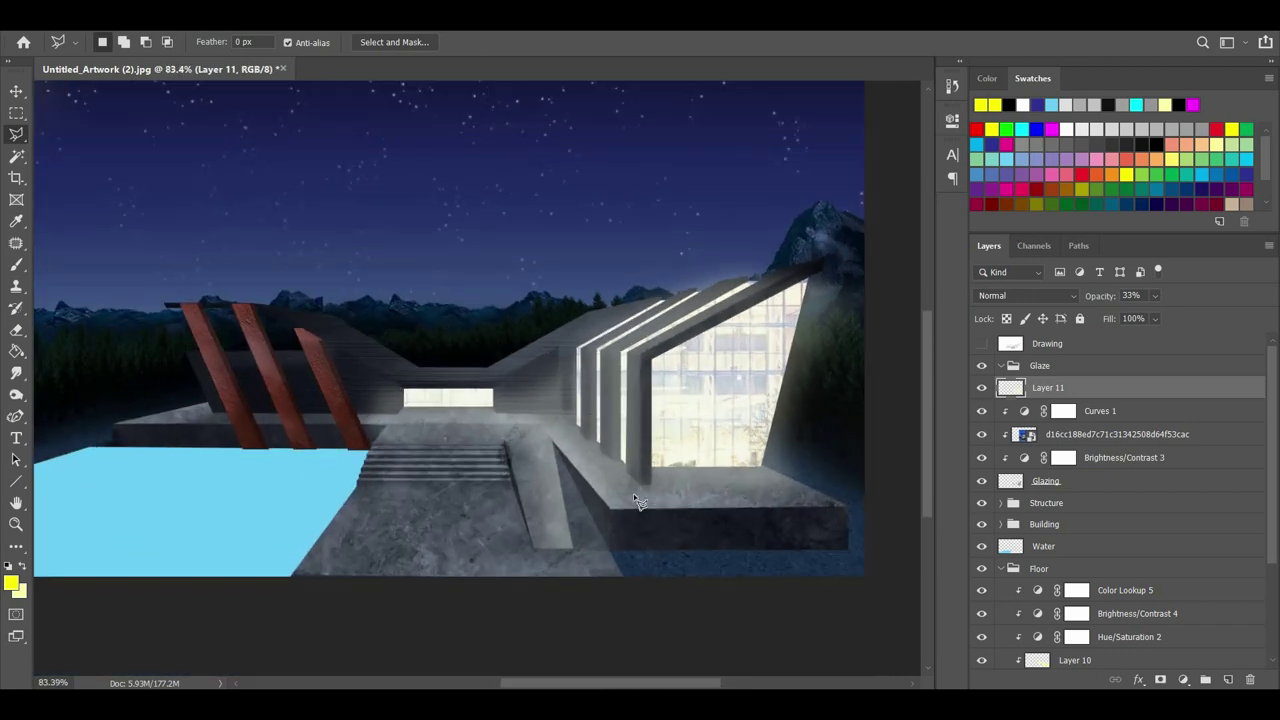
Apply a Gaussian Blur with a 4.5 px radius to the light-spill layer and reduce its opacity to 15%.
{"action": "left_click", "coordinate": [16, 481]}
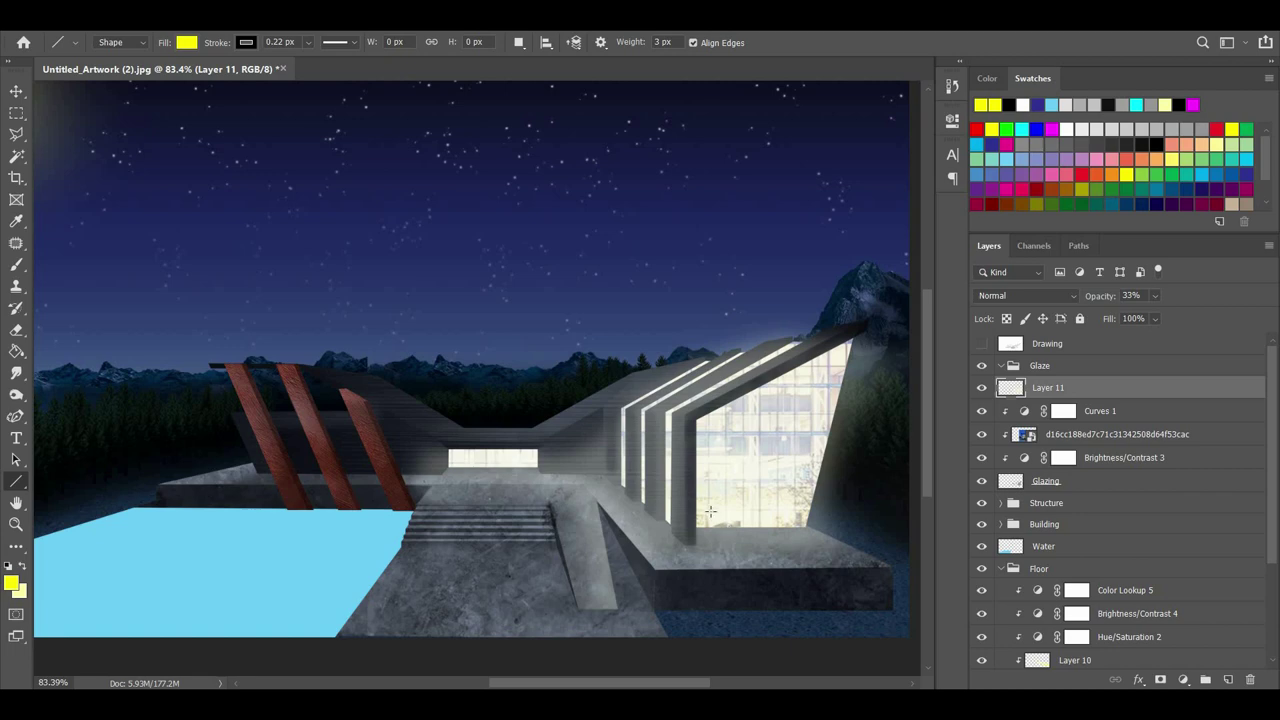
{"action": "left_click", "coordinate": [252, 17]}
{"action": "mouse_move", "coordinate": [311, 193]}
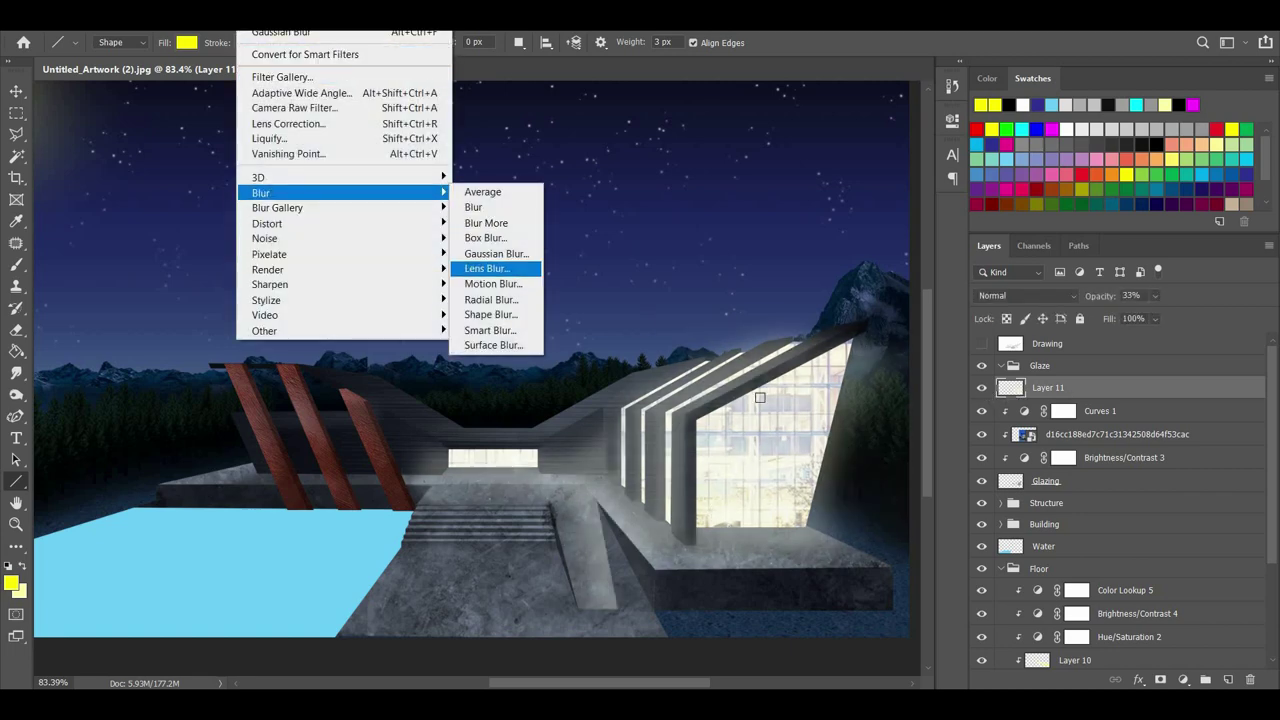
{"action": "left_click", "coordinate": [494, 254]}
{"action": "left_click_drag", "start_coordinate": [940, 491], "coordinate": [893, 490]}
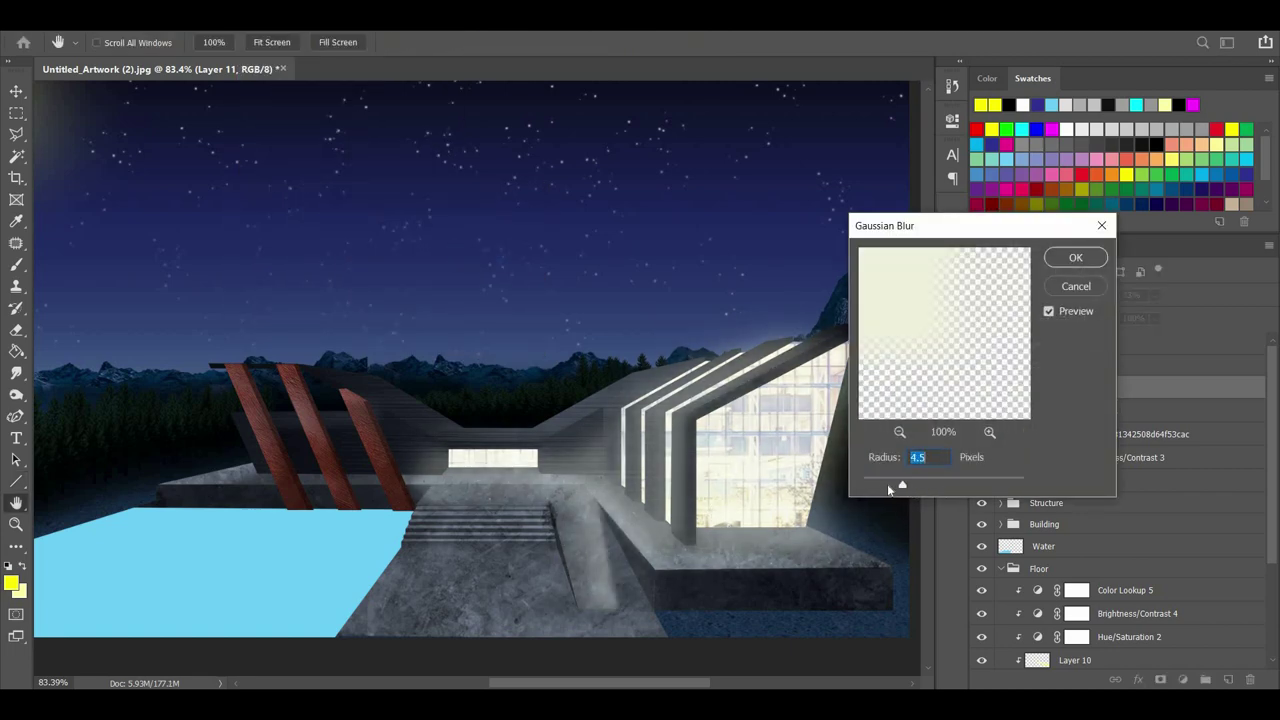
{"action": "left_click", "coordinate": [1075, 257]}
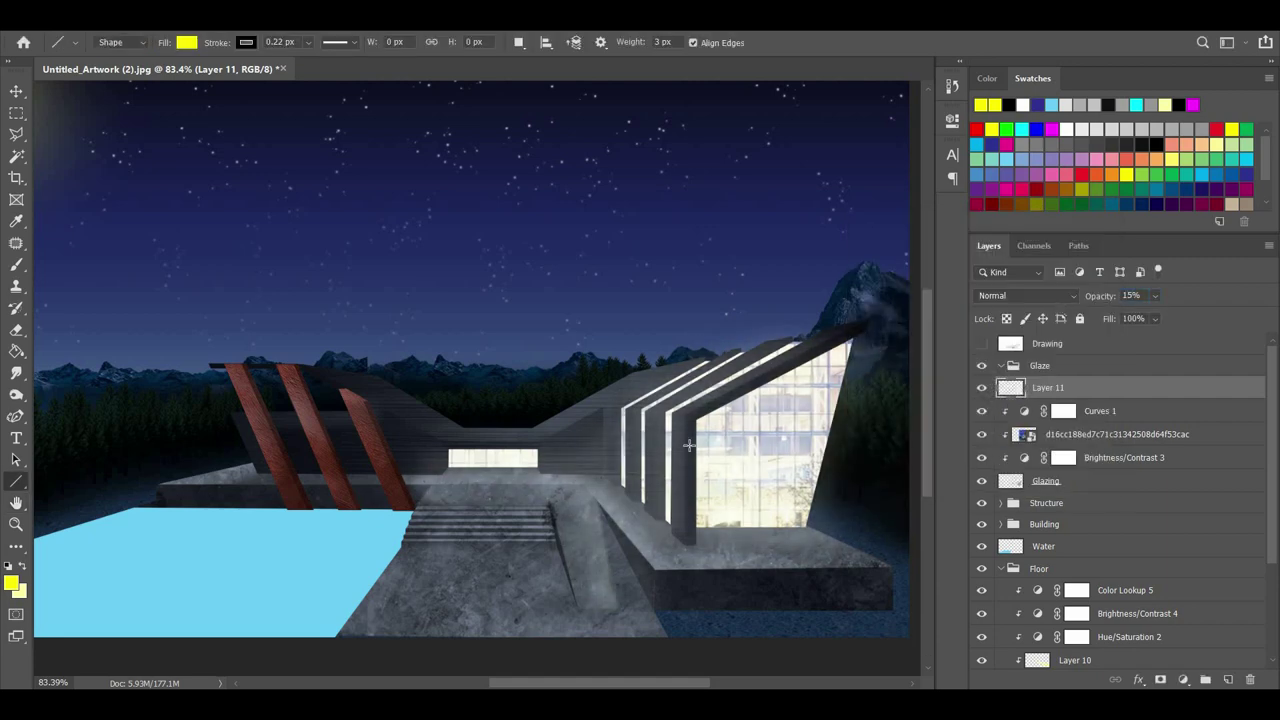
{"action": "scroll", "coordinate": [510, 399], "scroll_direction": "down", "scroll_amount": 2}
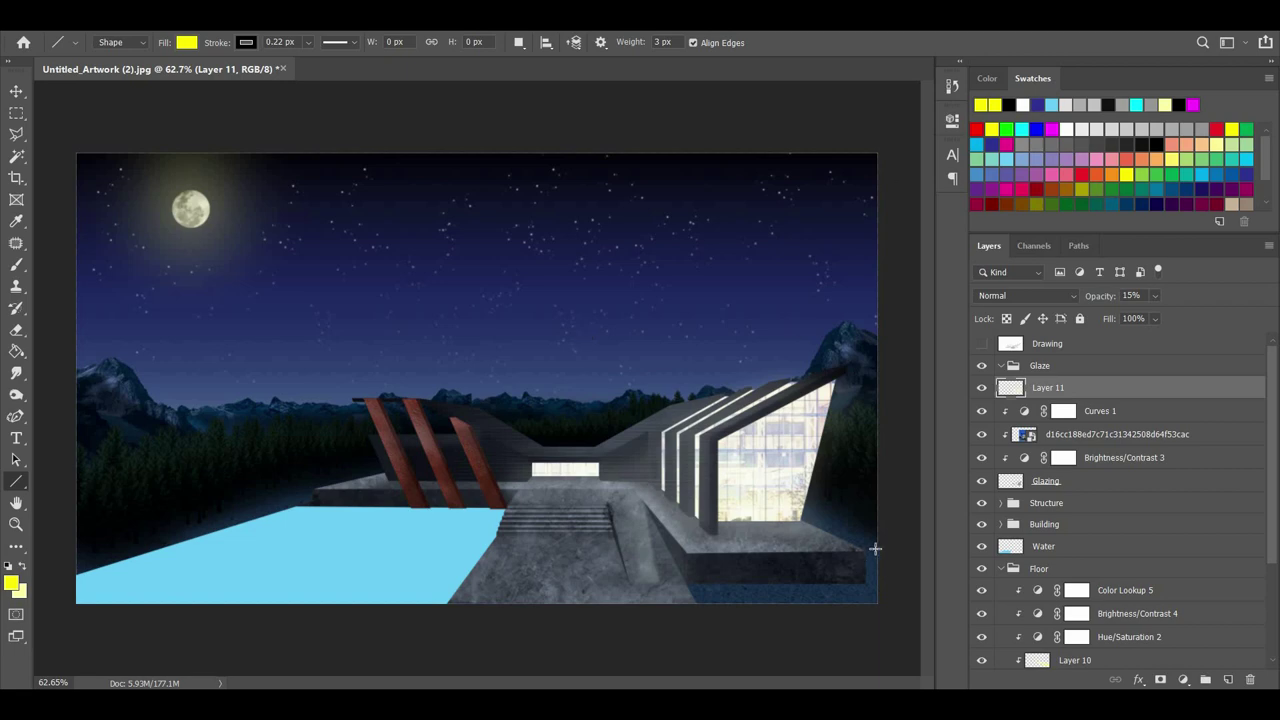
Add a new layer and draw black 3 px lines around the edges of the large glazed facade.
{"action": "scroll", "coordinate": [812, 495], "scroll_direction": "up", "scroll_amount": 2}
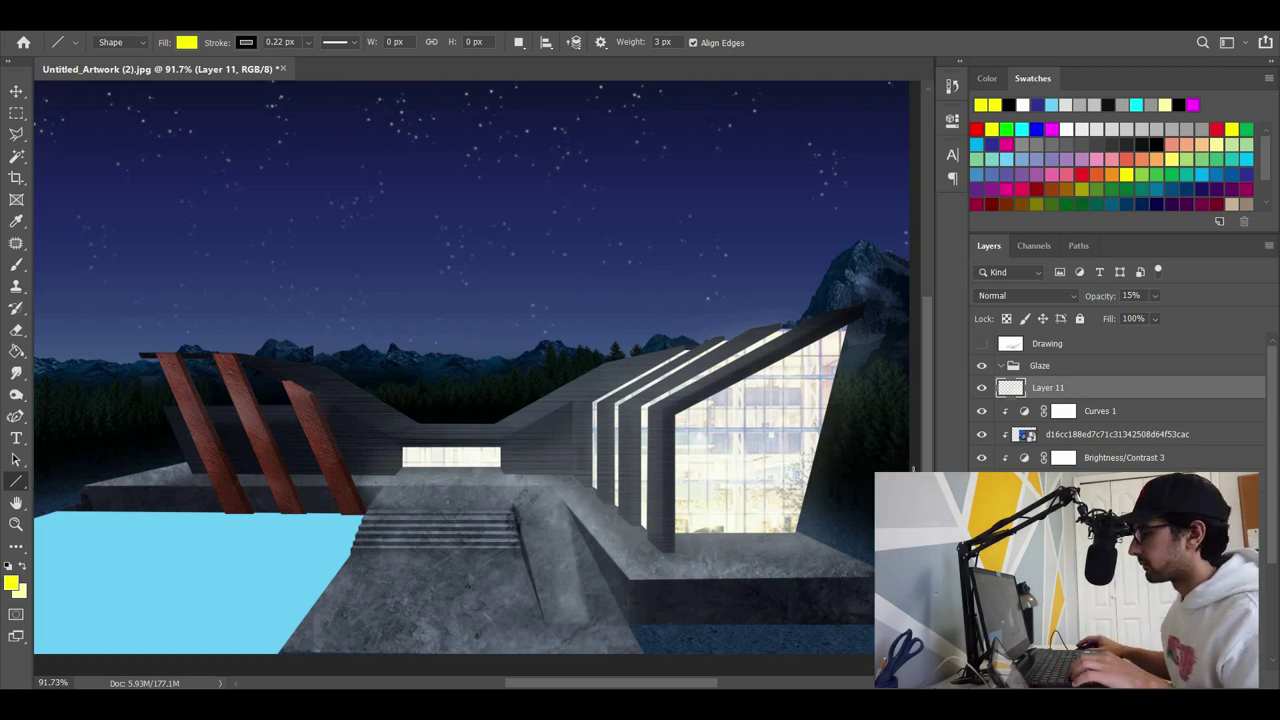
{"action": "scroll", "coordinate": [913, 469], "scroll_direction": "down", "scroll_amount": 1}
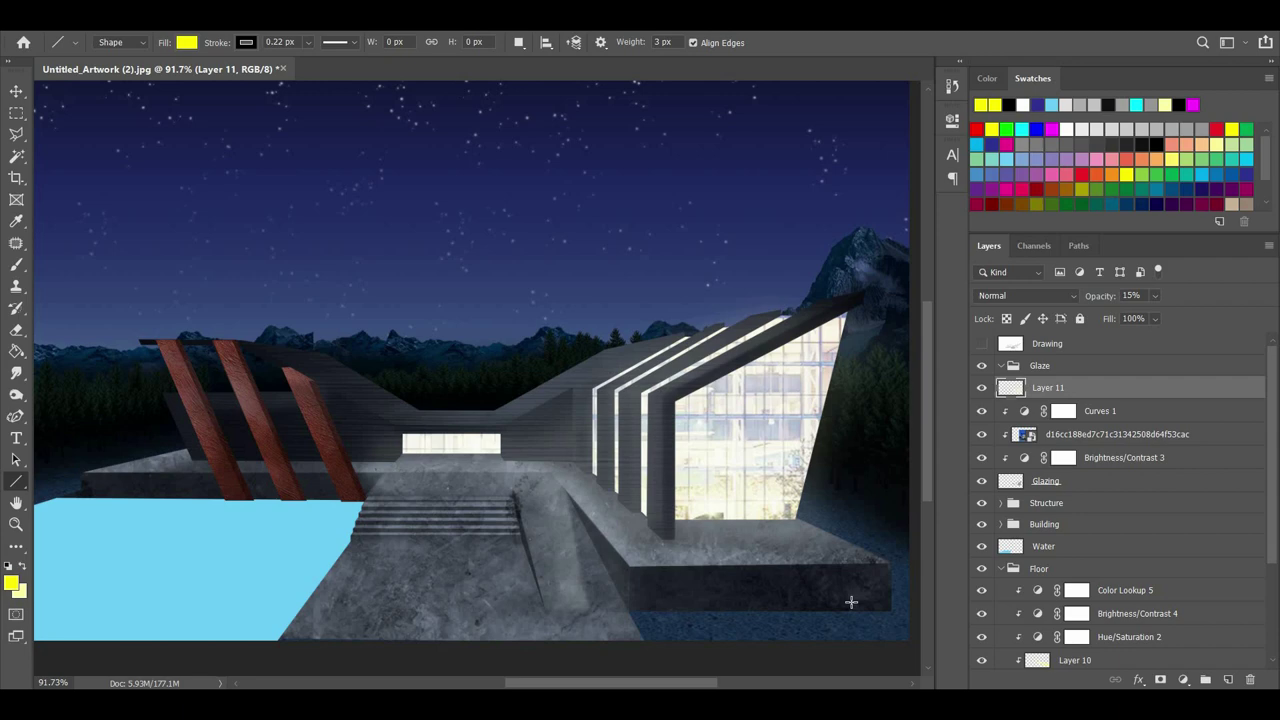
{"action": "left_click", "coordinate": [1228, 680]}
{"action": "scroll", "coordinate": [813, 513], "scroll_direction": "up", "scroll_amount": 11}
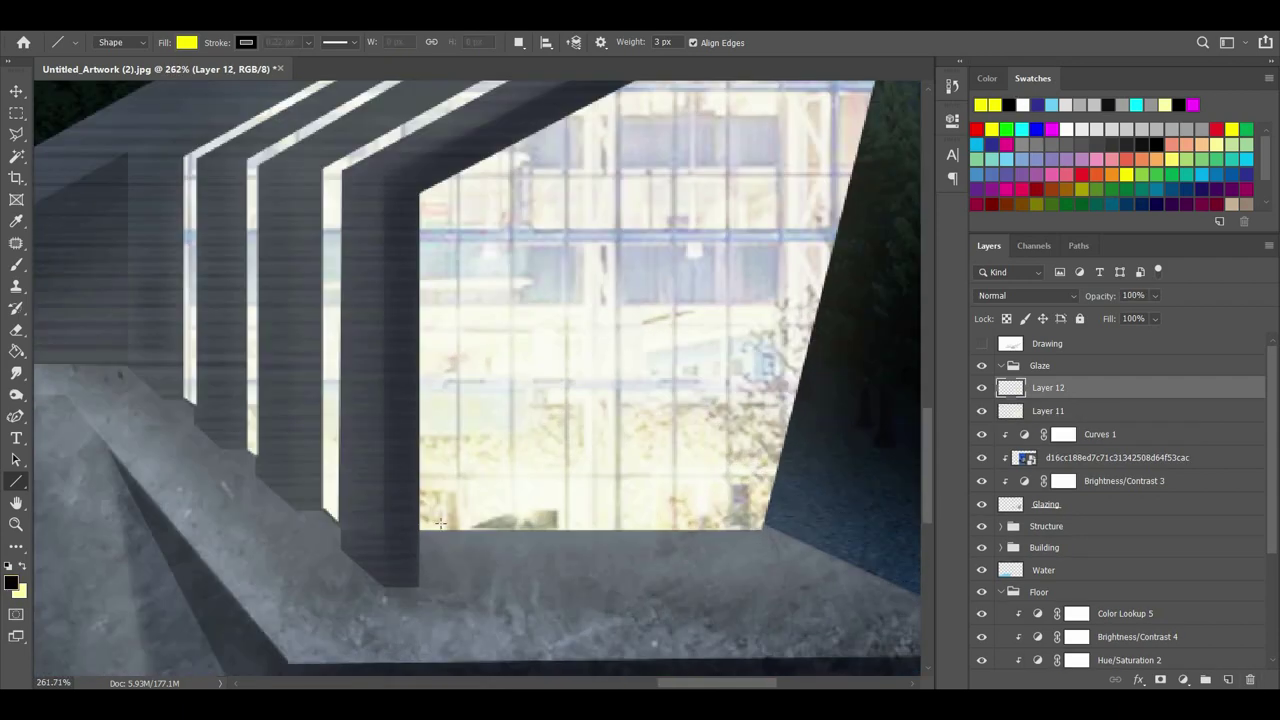
{"action": "left_click_drag", "start_coordinate": [420, 529], "coordinate": [764, 529]}
{"action": "mouse_move", "coordinate": [764, 529]}
{"action": "left_mouse_down"}
{"action": "mouse_move", "coordinate": [786, 445]}
{"action": "mouse_move", "coordinate": [806, 219]}
{"action": "mouse_move", "coordinate": [316, 480]}
{"action": "mouse_move", "coordinate": [318, 503]}
{"action": "left_mouse_up"}
Draw two black horizontal mullions across the glazing and delete the vertical line along the fin edge.
{"action": "scroll", "coordinate": [688, 570], "scroll_direction": "down", "scroll_amount": 4}
{"action": "left_click_drag", "start_coordinate": [434, 424], "coordinate": [694, 425]}
{"action": "left_click_drag", "start_coordinate": [726, 296], "coordinate": [727, 297]}
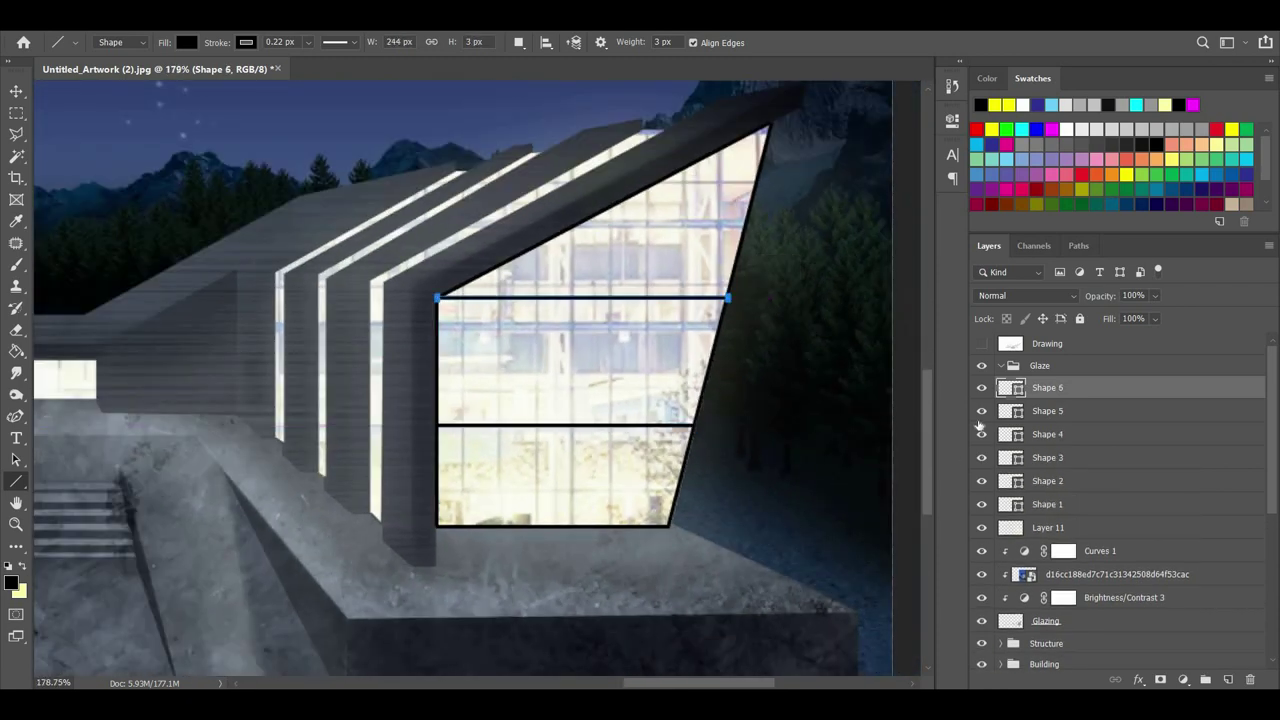
{"action": "left_click", "coordinate": [1090, 442]}
{"action": "key", "text": "Delete"}
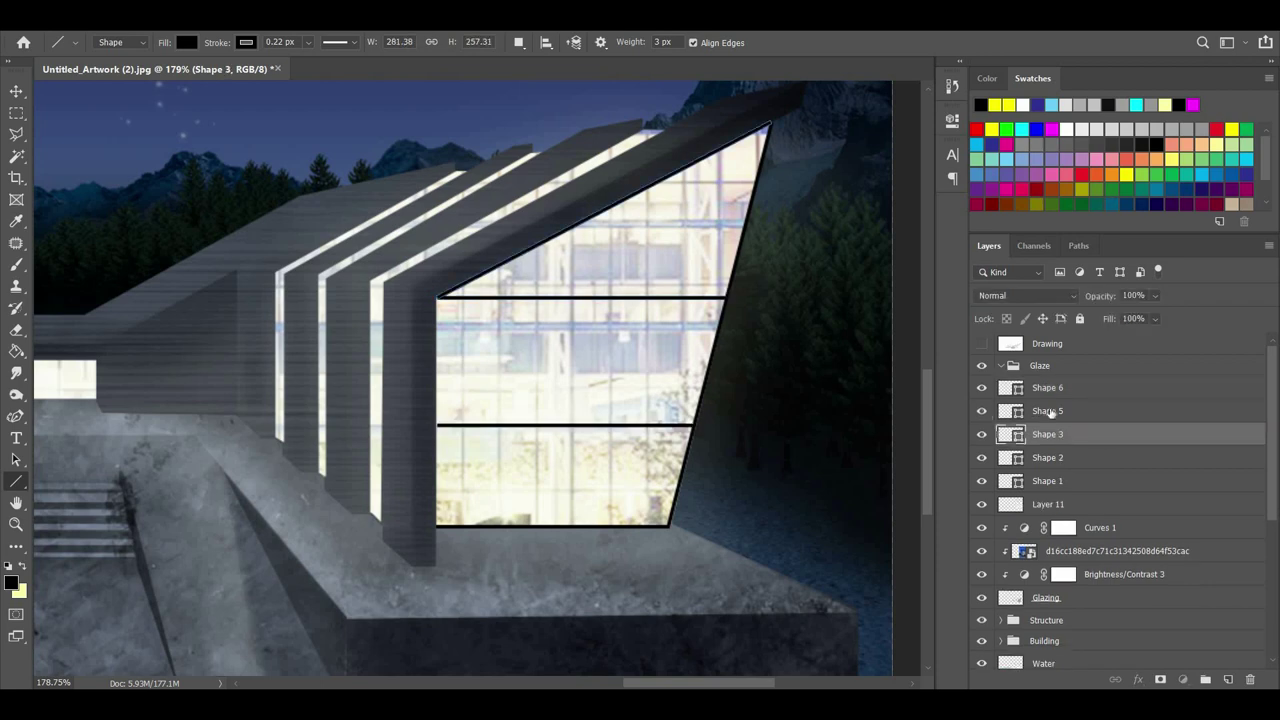
Stretch the lower horizontal mullion so its end meets the fin edge, converting it to a regular path.
{"action": "left_click", "coordinate": [1048, 411]}
{"action": "key", "text": "ctrl+t"}
{"action": "scroll", "coordinate": [440, 425], "scroll_direction": "up", "scroll_amount": 5}
{"action": "scroll", "coordinate": [402, 512], "scroll_direction": "down", "scroll_amount": 5}
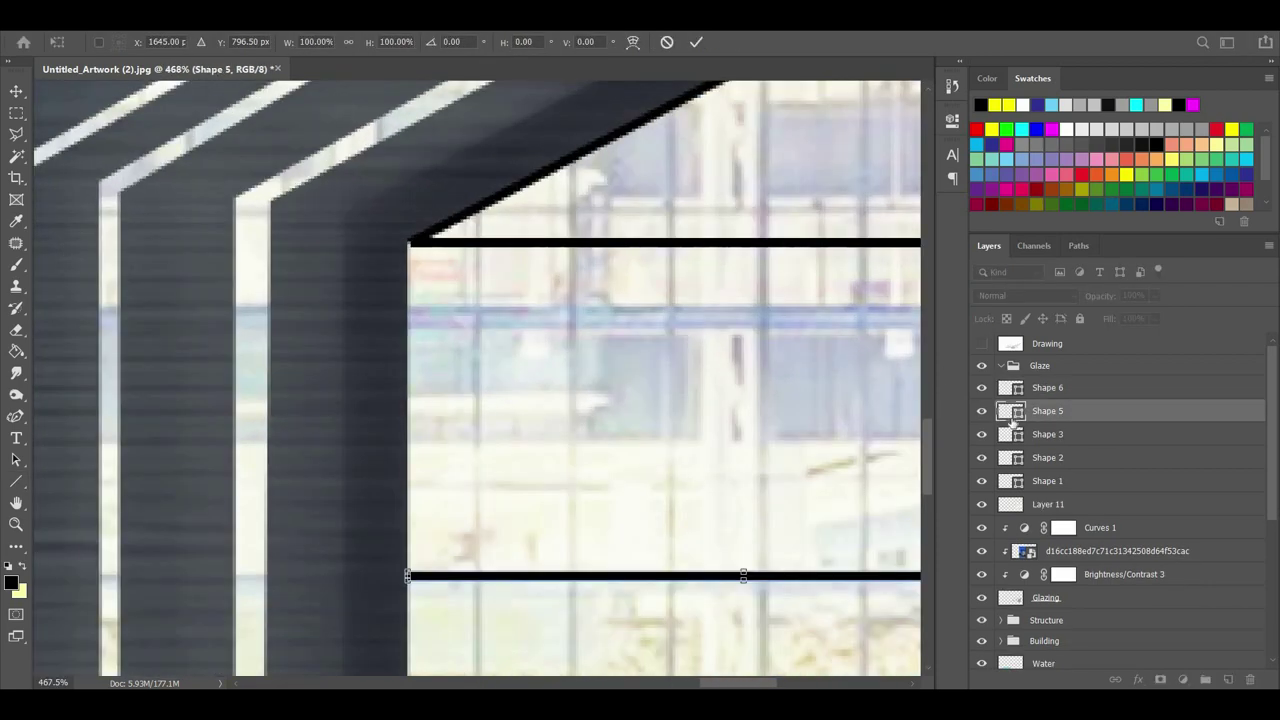
{"action": "scroll", "coordinate": [428, 212], "scroll_direction": "up", "scroll_amount": 2}
{"action": "key", "text": "Return"}
{"action": "key", "text": "Return"}
{"action": "left_click", "coordinate": [982, 412]}
{"action": "scroll", "coordinate": [526, 394], "scroll_direction": "down", "scroll_amount": 4}
{"action": "left_click", "coordinate": [982, 411]}
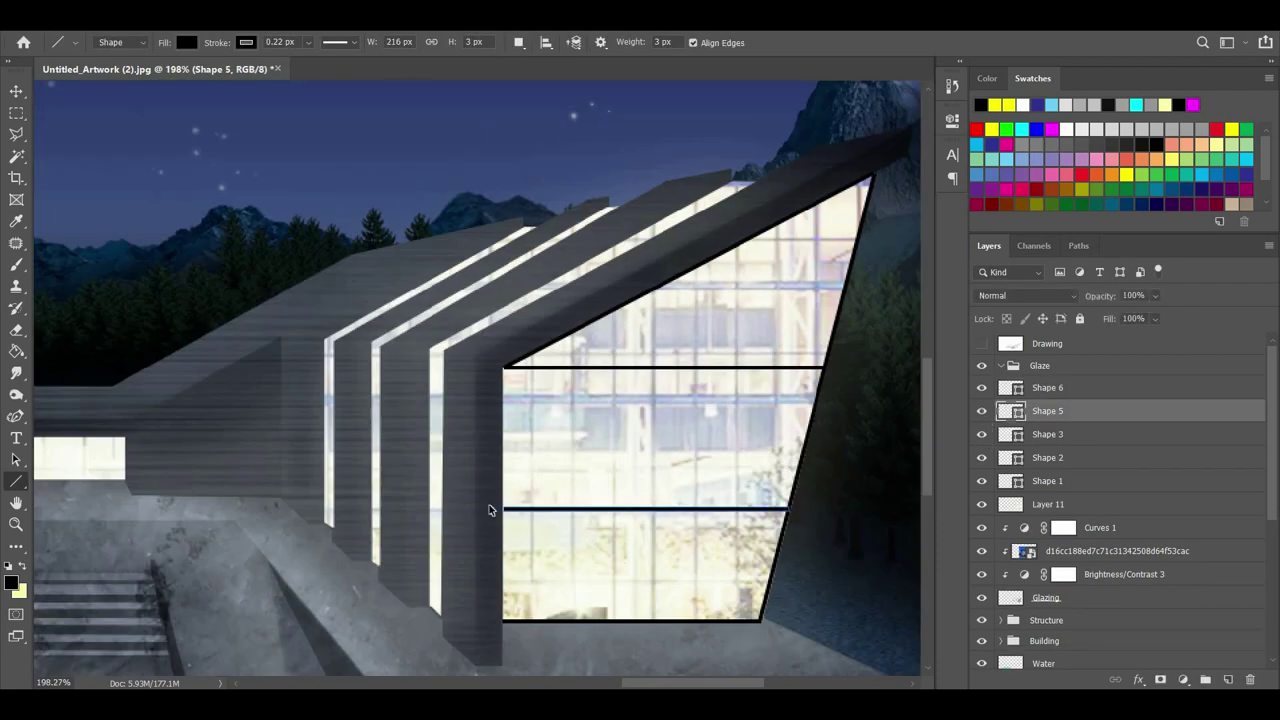
{"action": "scroll", "coordinate": [502, 509], "scroll_direction": "up", "scroll_amount": 5}
{"action": "key", "text": "ctrl+t"}
{"action": "left_click_drag", "start_coordinate": [525, 494], "coordinate": [520, 494]}
{"action": "key", "text": "u"}
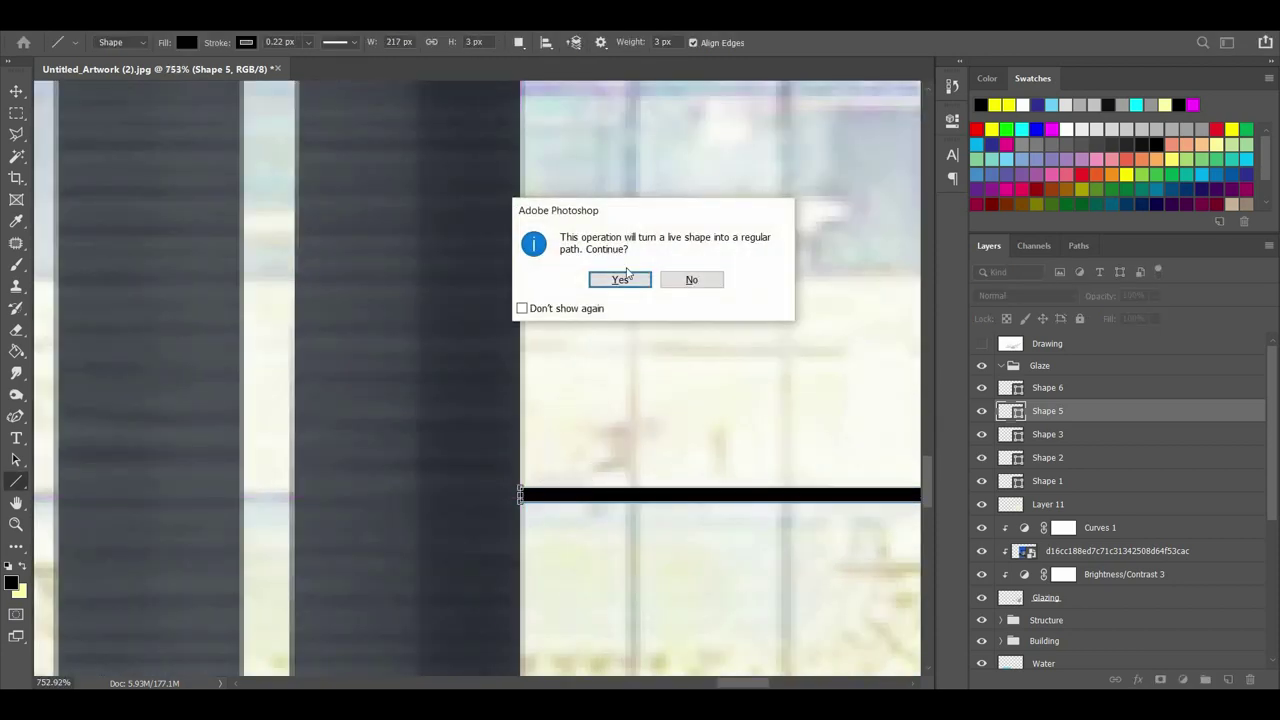
{"action": "key", "text": "Return"}
Transform the upper horizontal mullion so its end meets the fin edge, converting it to a regular path.
{"action": "scroll", "coordinate": [660, 284], "scroll_direction": "down", "scroll_amount": 3}
{"action": "left_click", "coordinate": [983, 435]}
{"action": "left_click", "coordinate": [983, 435]}
{"action": "left_click", "coordinate": [983, 411]}
{"action": "left_click", "coordinate": [983, 411]}
{"action": "left_click", "coordinate": [1029, 389]}
{"action": "scroll", "coordinate": [535, 312], "scroll_direction": "up", "scroll_amount": 5}
{"action": "key", "text": "ctrl+t"}
{"action": "key", "text": "u"}
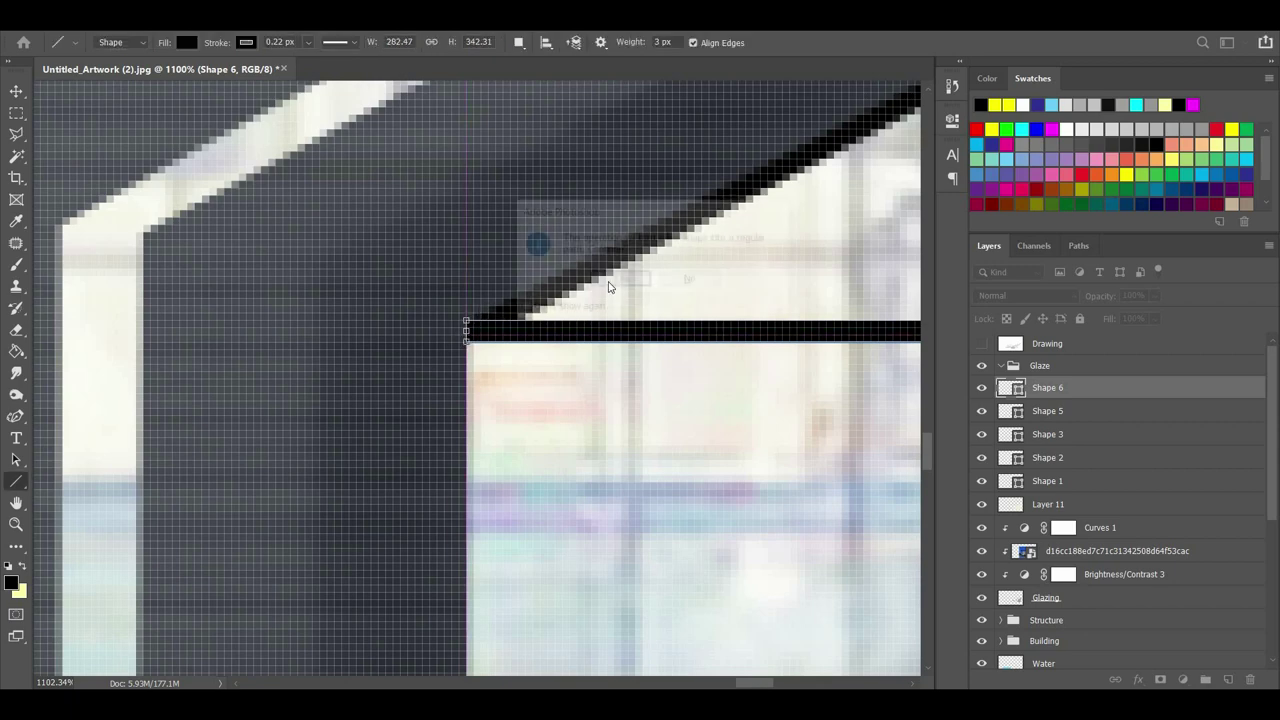
{"action": "key", "text": "Return"}
Merge all the mullion line shapes into one shape layer and set its opacity to 75%.
{"action": "scroll", "coordinate": [543, 377], "scroll_direction": "down", "scroll_amount": 8}
{"action": "left_click", "coordinate": [1060, 412], "text": "shift"}
{"action": "left_click", "coordinate": [1057, 482], "text": "shift"}
{"action": "right_click", "coordinate": [1057, 482]}
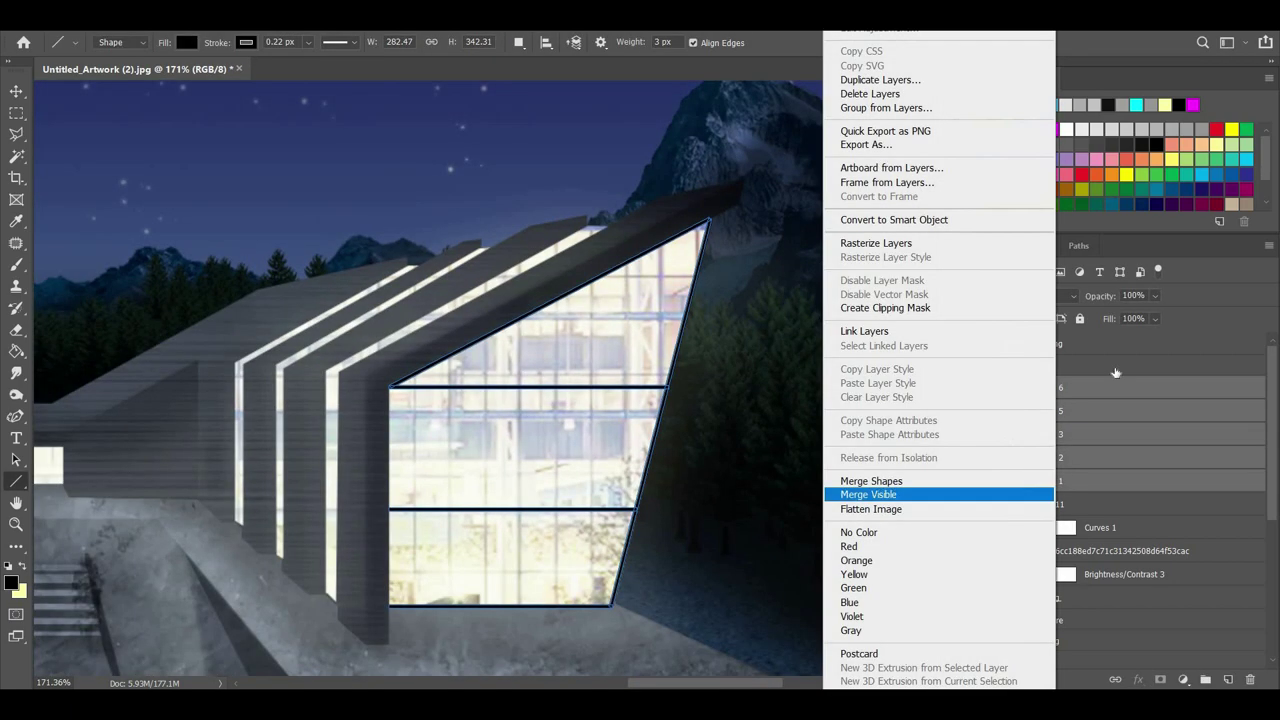
{"action": "left_click", "coordinate": [880, 494]}
{"action": "type", "text": "75"}
{"action": "key", "text": "Return"}
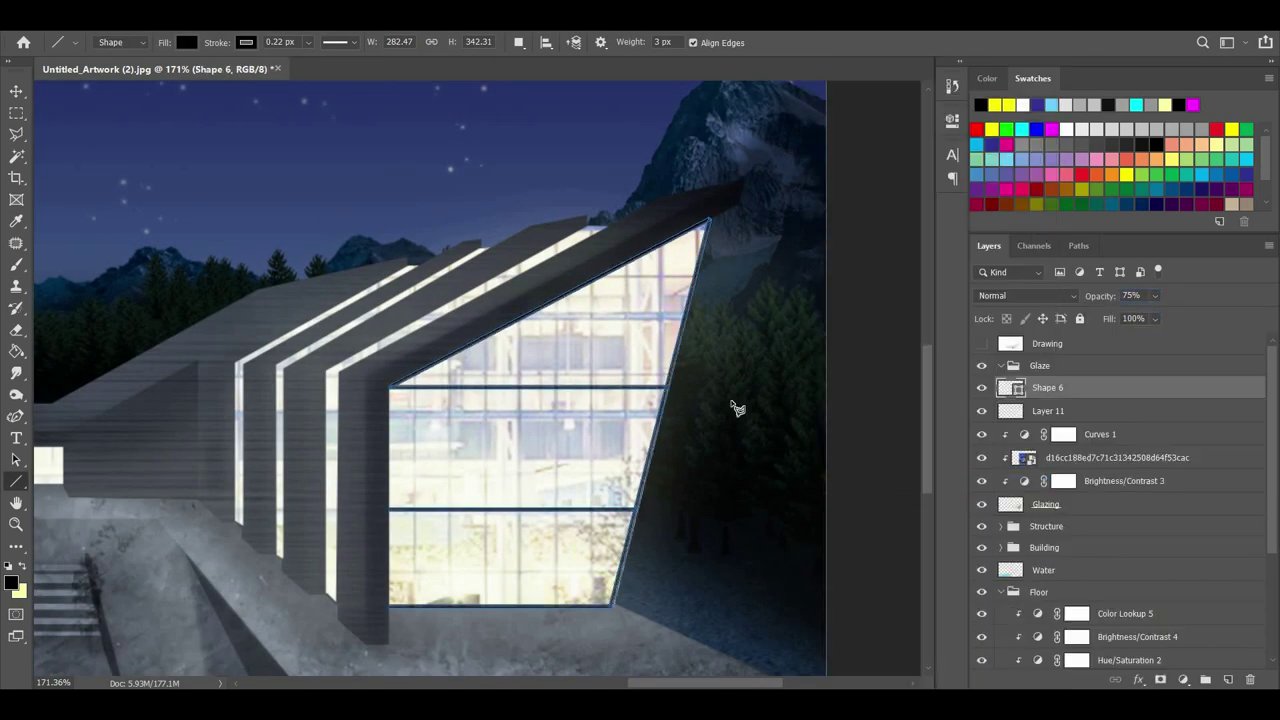
Duplicate the merged mullion shape, set the copy's opacity to 50% and offset it slightly from the original.
{"action": "key", "text": "l"}
{"action": "left_click", "coordinate": [17, 92]}
{"action": "right_click", "coordinate": [1078, 390]}
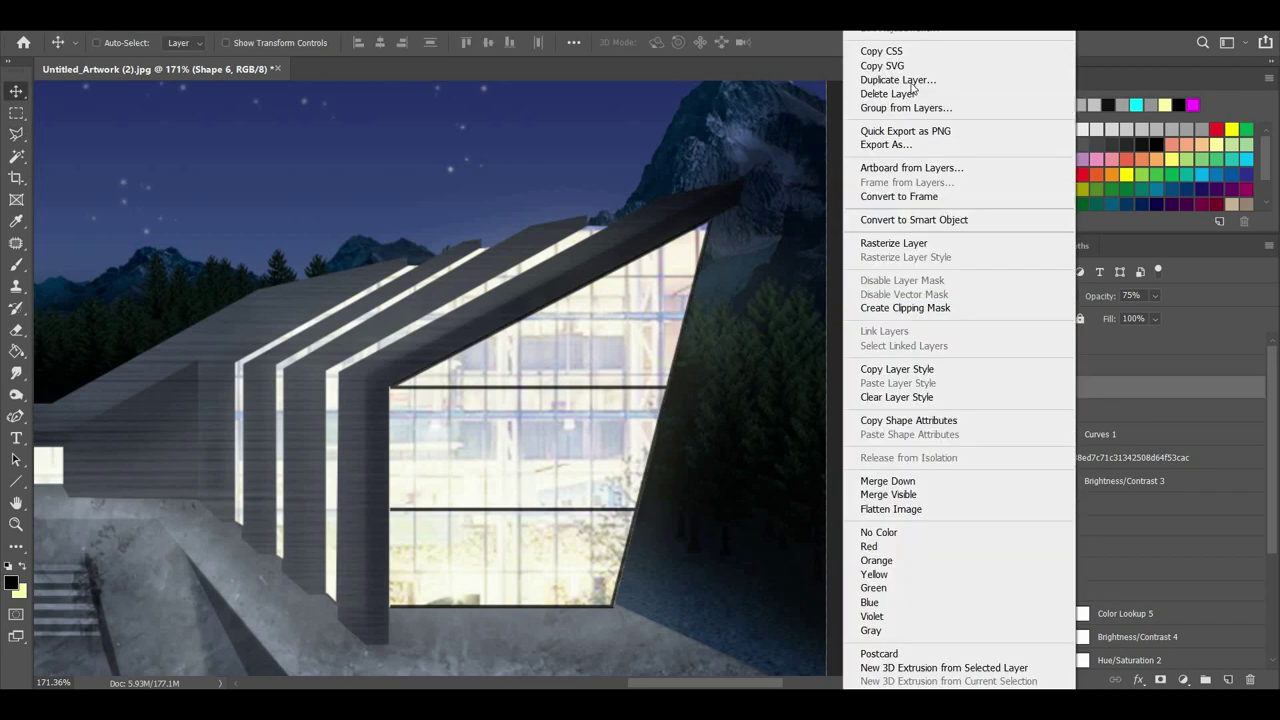
{"action": "left_click", "coordinate": [880, 74]}
{"action": "key", "text": "Return"}
{"action": "type", "text": "50"}
{"action": "key", "text": "Return"}
{"action": "scroll", "coordinate": [760, 454], "scroll_direction": "down", "scroll_amount": 4}
{"action": "scroll", "coordinate": [383, 463], "scroll_direction": "up", "scroll_amount": 3}
{"action": "left_click_drag", "start_coordinate": [529, 437], "coordinate": [527, 423]}
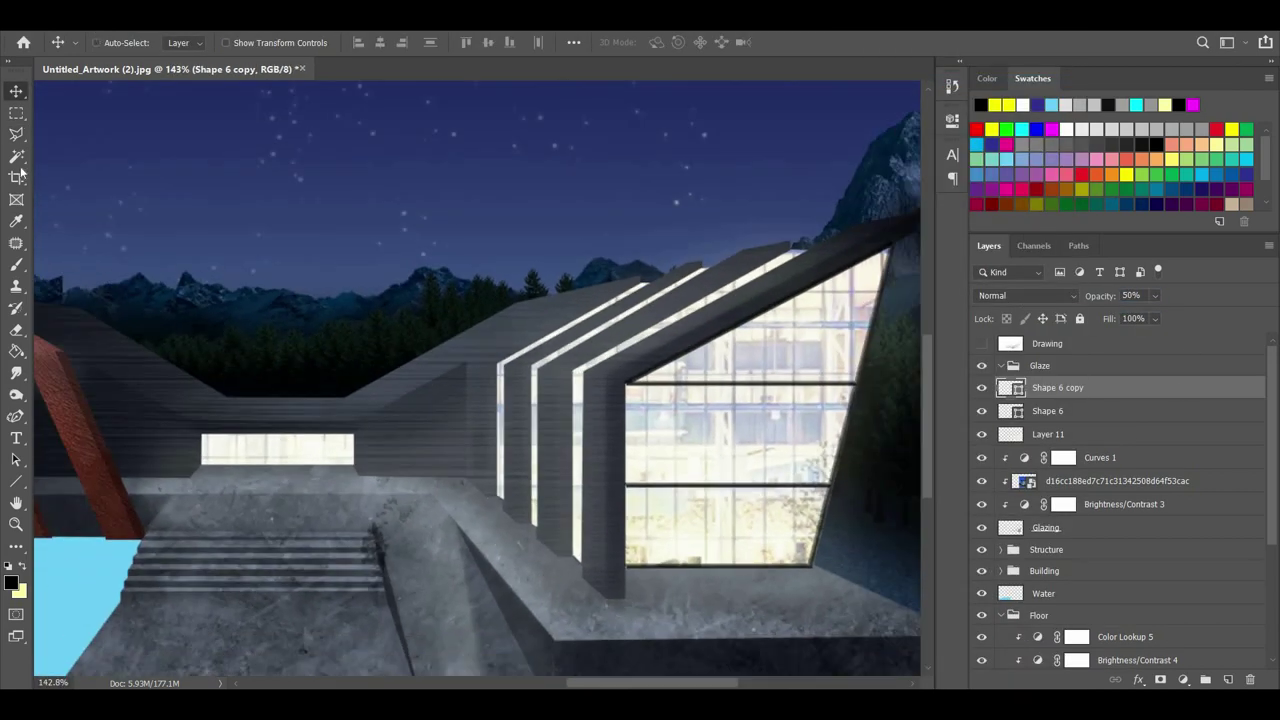
Try to merge the original and duplicated mullion shapes into one layer.
{"action": "left_click", "coordinate": [1075, 432]}
{"action": "left_click", "coordinate": [1073, 408]}
{"action": "left_click", "coordinate": [1104, 390], "text": "shift"}
{"action": "right_click", "coordinate": [1131, 407]}
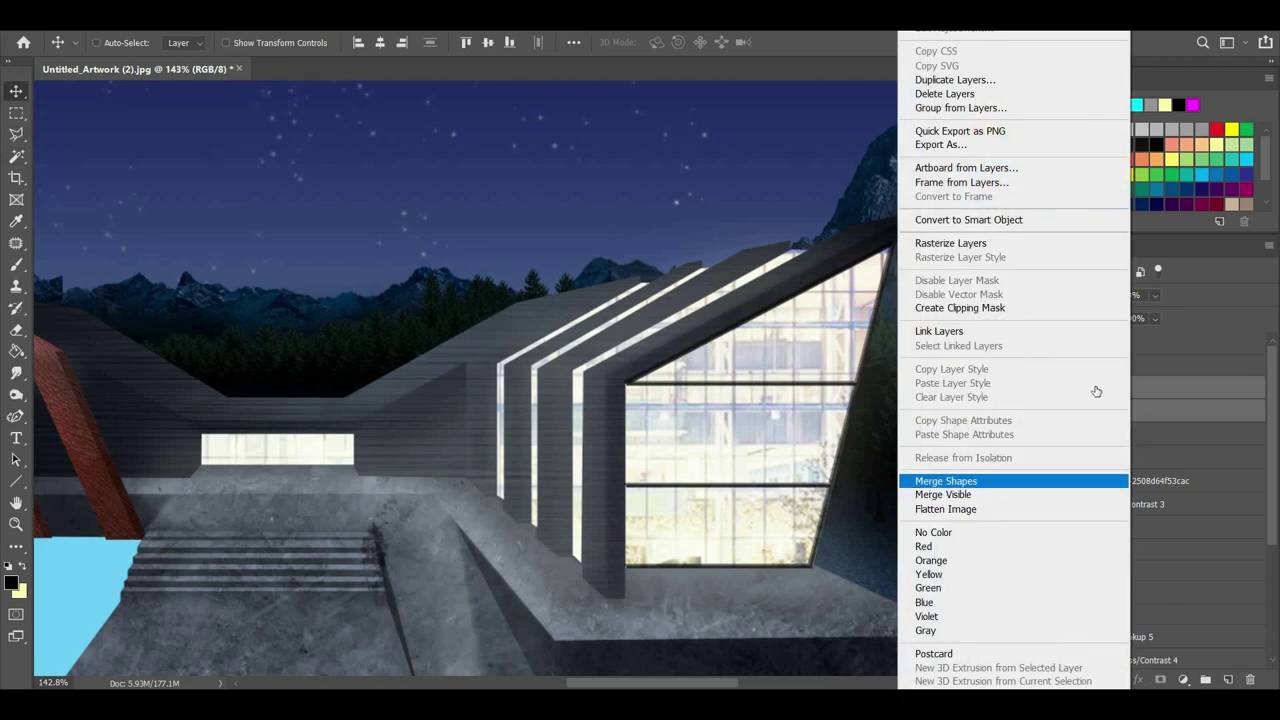
{"action": "left_click", "coordinate": [945, 480]}
{"action": "double_click", "coordinate": [1073, 390]}
{"action": "key", "text": "Escape"}
{"action": "key", "text": "ctrl+z"}
Group the original and duplicated mullion shape layers in a group named Mullions.
{"action": "left_click", "coordinate": [1056, 411]}
{"action": "left_click", "coordinate": [1064, 389], "text": "shift"}
{"action": "right_click", "coordinate": [1076, 407]}
{"action": "left_click", "coordinate": [894, 482]}
{"action": "key", "text": "ctrl+z"}
{"action": "key", "text": "ctrl+g"}
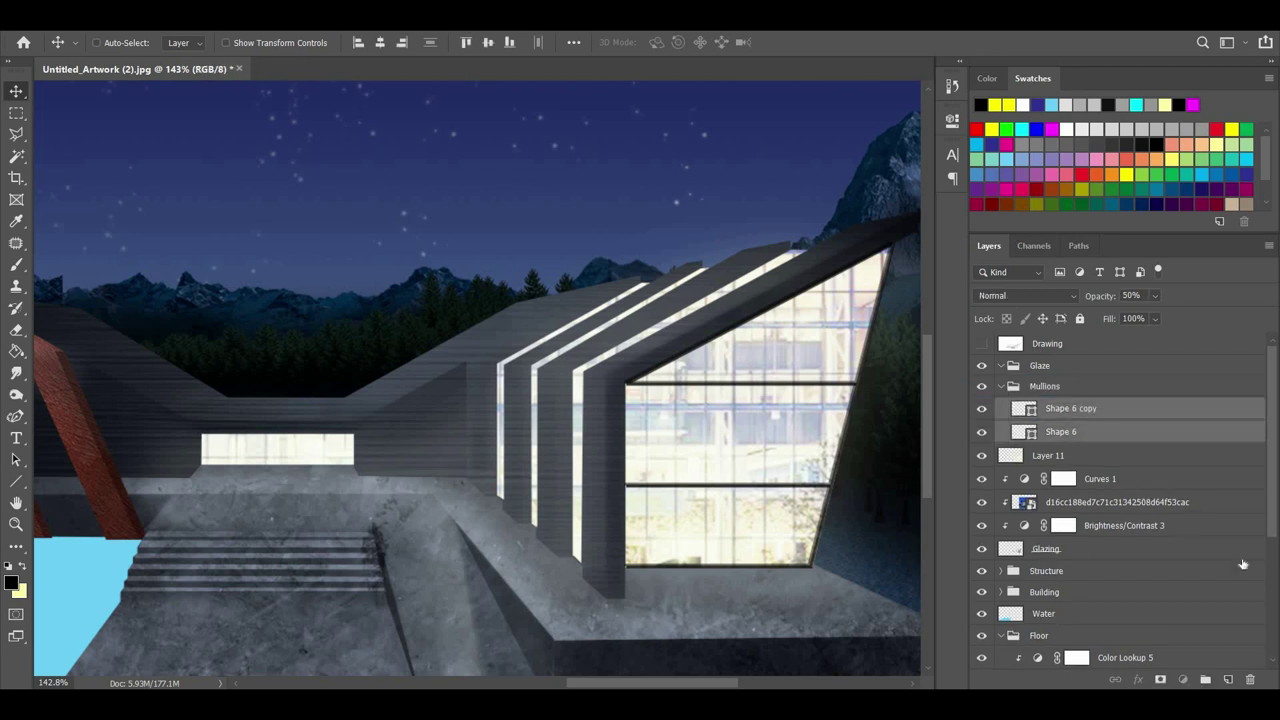
Rename the Mullions group to Mullion 1 and create a new group named Mullion 2 containing a new empty layer.
{"action": "left_click", "coordinate": [1001, 386]}
{"action": "double_click", "coordinate": [1058, 387]}
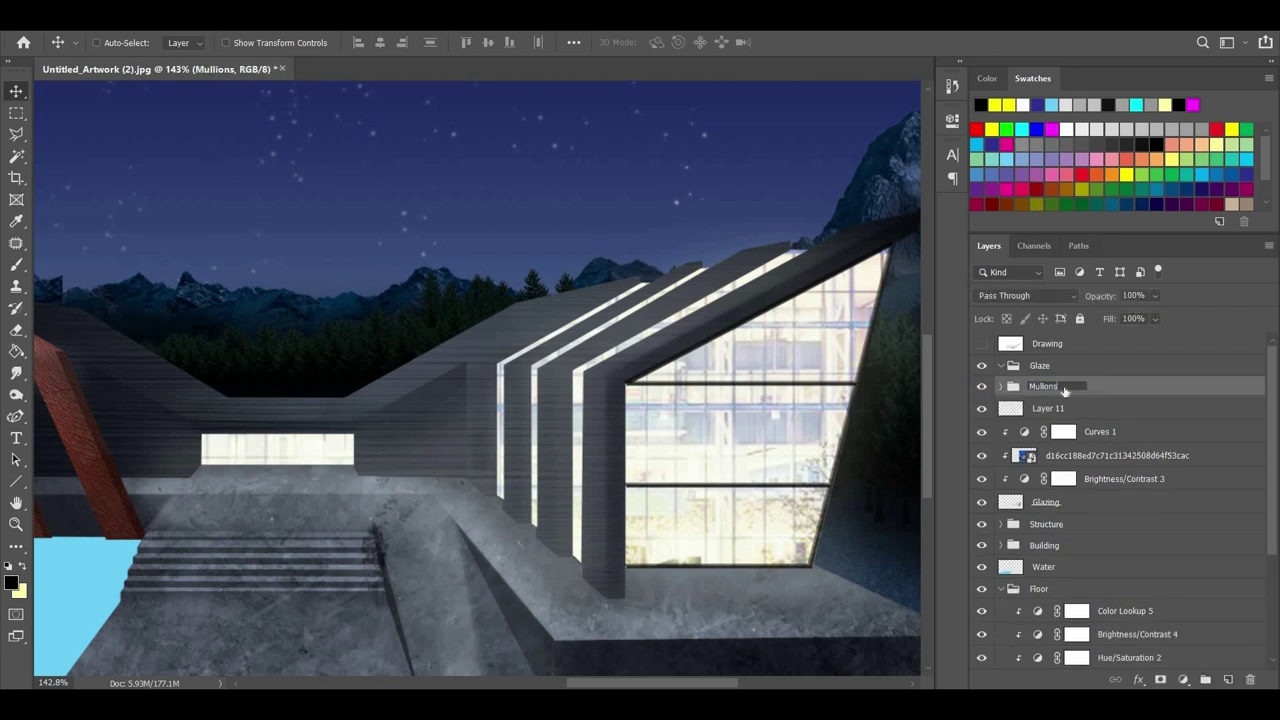
{"action": "left_click", "coordinate": [1205, 680]}
{"action": "left_click", "coordinate": [1228, 680]}
{"action": "double_click", "coordinate": [1046, 387]}
{"action": "type", "text": "M"}
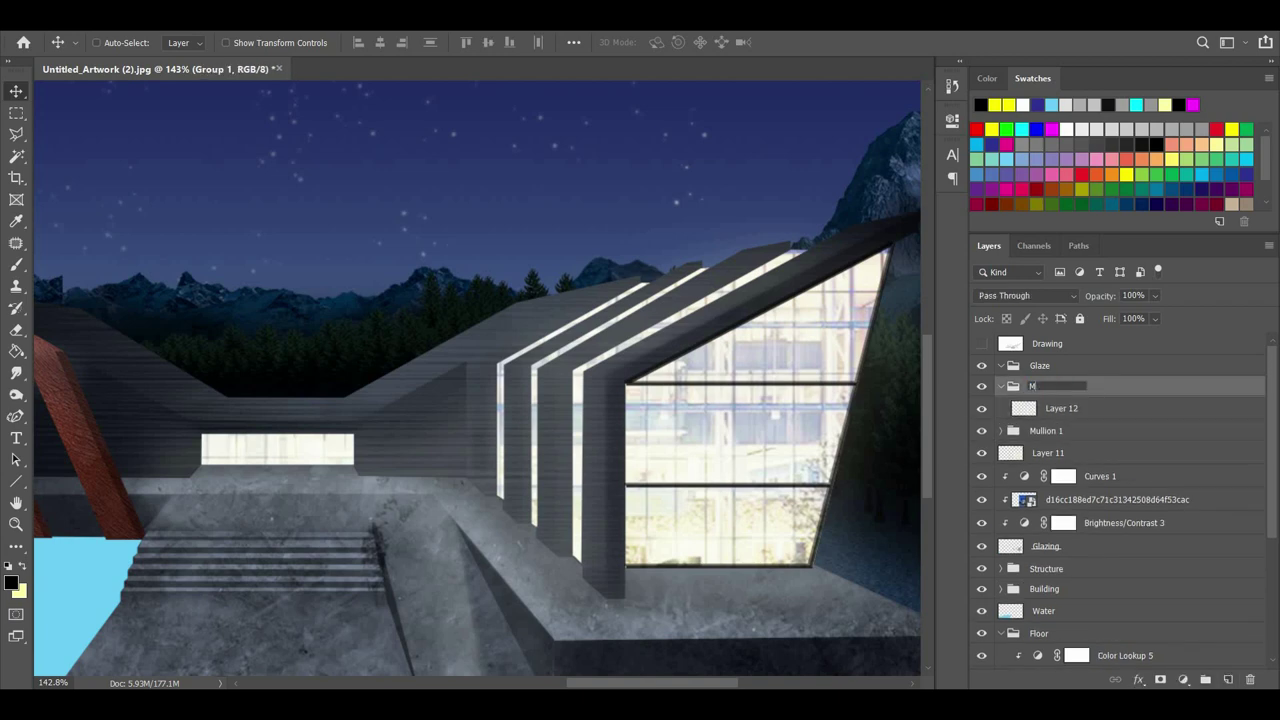
{"action": "type", "text": "u"}
Draw 3 px black lines across the three narrow glazing strips at their base, roof bend and upper roof end.
{"action": "scroll", "coordinate": [554, 554], "scroll_direction": "up", "scroll_amount": 11}
{"action": "scroll", "coordinate": [635, 585], "scroll_direction": "up", "scroll_amount": 2}
{"action": "left_click_drag", "start_coordinate": [635, 586], "coordinate": [340, 353]}
{"action": "scroll", "coordinate": [460, 217], "scroll_direction": "down", "scroll_amount": 13}
{"action": "scroll", "coordinate": [455, 125], "scroll_direction": "up", "scroll_amount": 11}
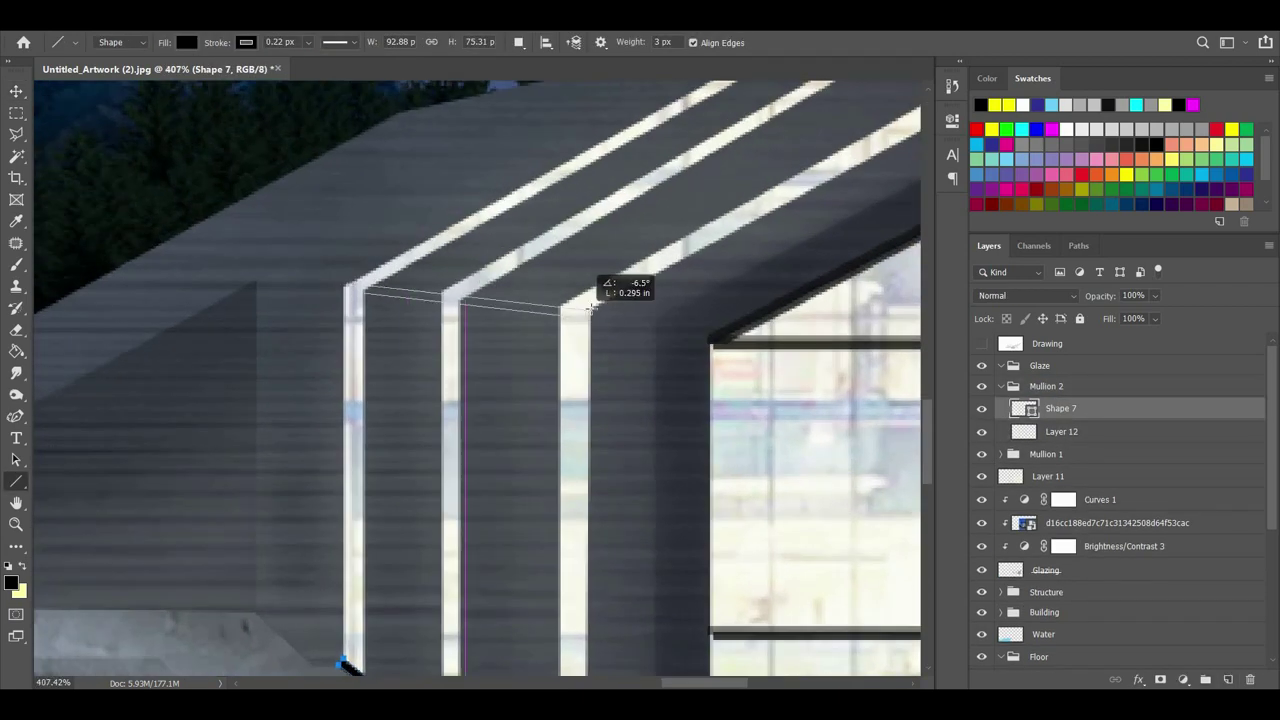
{"action": "left_click_drag", "start_coordinate": [591, 308], "coordinate": [589, 308]}
{"action": "scroll", "coordinate": [514, 272], "scroll_direction": "down", "scroll_amount": 10}
{"action": "scroll", "coordinate": [514, 272], "scroll_direction": "up", "scroll_amount": 6}
{"action": "mouse_move", "coordinate": [473, 281]}
{"action": "left_mouse_down"}
{"action": "mouse_move", "coordinate": [811, 216]}
{"action": "mouse_move", "coordinate": [791, 210]}
{"action": "left_mouse_up"}
Draw 3 px black lines along the vertical and sloping roof edges of each narrow glazing strip.
{"action": "scroll", "coordinate": [517, 343], "scroll_direction": "down", "scroll_amount": 7}
{"action": "scroll", "coordinate": [463, 297], "scroll_direction": "up", "scroll_amount": 6}
{"action": "left_click_drag", "start_coordinate": [415, 637], "coordinate": [415, 306]}
{"action": "mouse_move", "coordinate": [417, 306]}
{"action": "left_mouse_down"}
{"action": "mouse_move", "coordinate": [804, 85]}
{"action": "mouse_move", "coordinate": [780, 102]}
{"action": "left_mouse_up"}
{"action": "left_click_drag", "start_coordinate": [340, 580], "coordinate": [340, 300]}
{"action": "mouse_move", "coordinate": [340, 300]}
{"action": "left_mouse_down"}
{"action": "mouse_move", "coordinate": [644, 142]}
{"action": "mouse_move", "coordinate": [652, 92]}
{"action": "mouse_move", "coordinate": [638, 127]}
{"action": "left_mouse_up"}
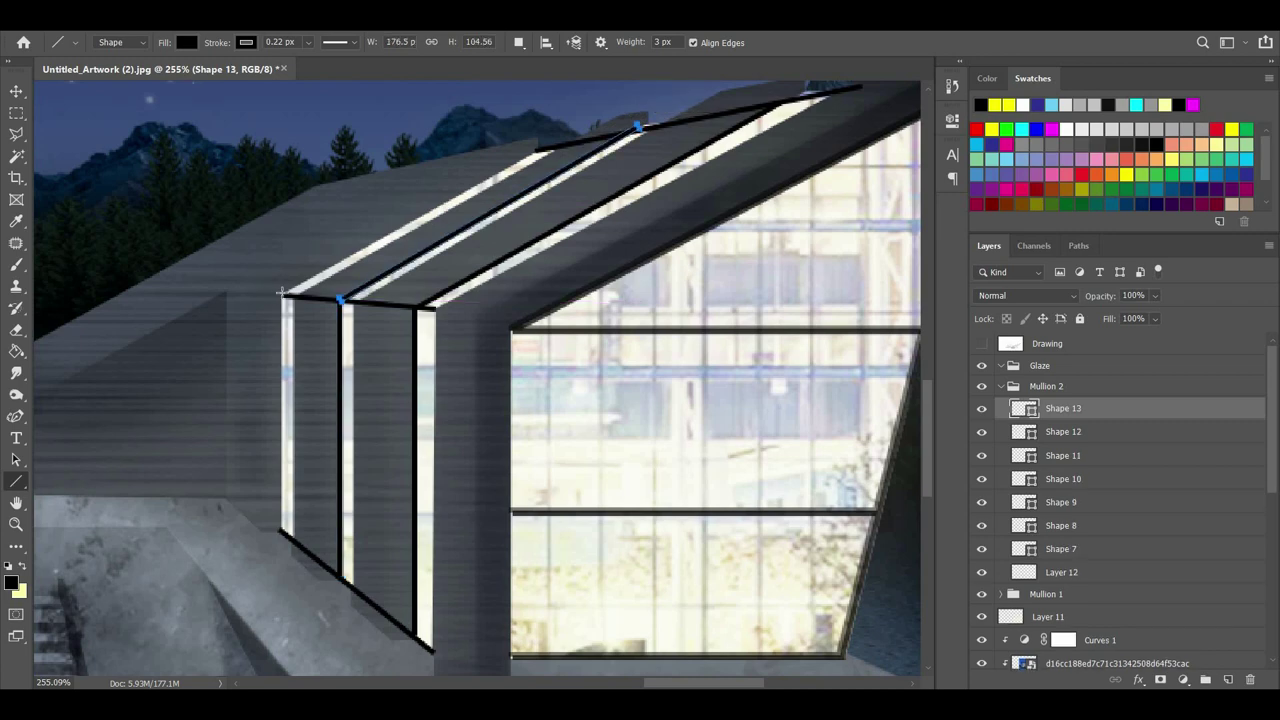
{"action": "left_click_drag", "start_coordinate": [538, 148], "coordinate": [278, 532]}
Show the Drawing layer and select the return face beside the glazing strip nearest the large window with the Polygonal Lasso.
{"action": "scroll", "coordinate": [440, 495], "scroll_direction": "down", "scroll_amount": 5}
{"action": "scroll", "coordinate": [448, 375], "scroll_direction": "up", "scroll_amount": 8}
{"action": "left_click", "coordinate": [982, 345]}
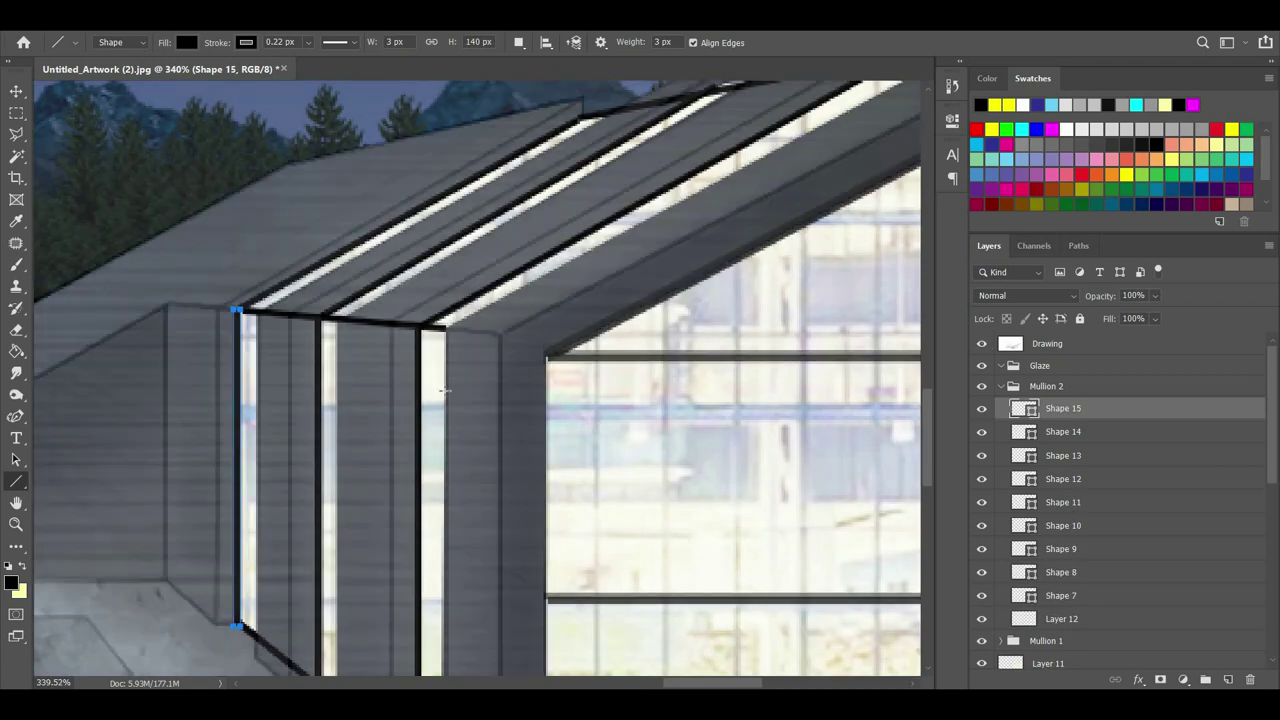
{"action": "scroll", "coordinate": [455, 350], "scroll_direction": "down", "scroll_amount": 5}
{"action": "scroll", "coordinate": [490, 580], "scroll_direction": "up", "scroll_amount": 1}
{"action": "key", "text": "l"}
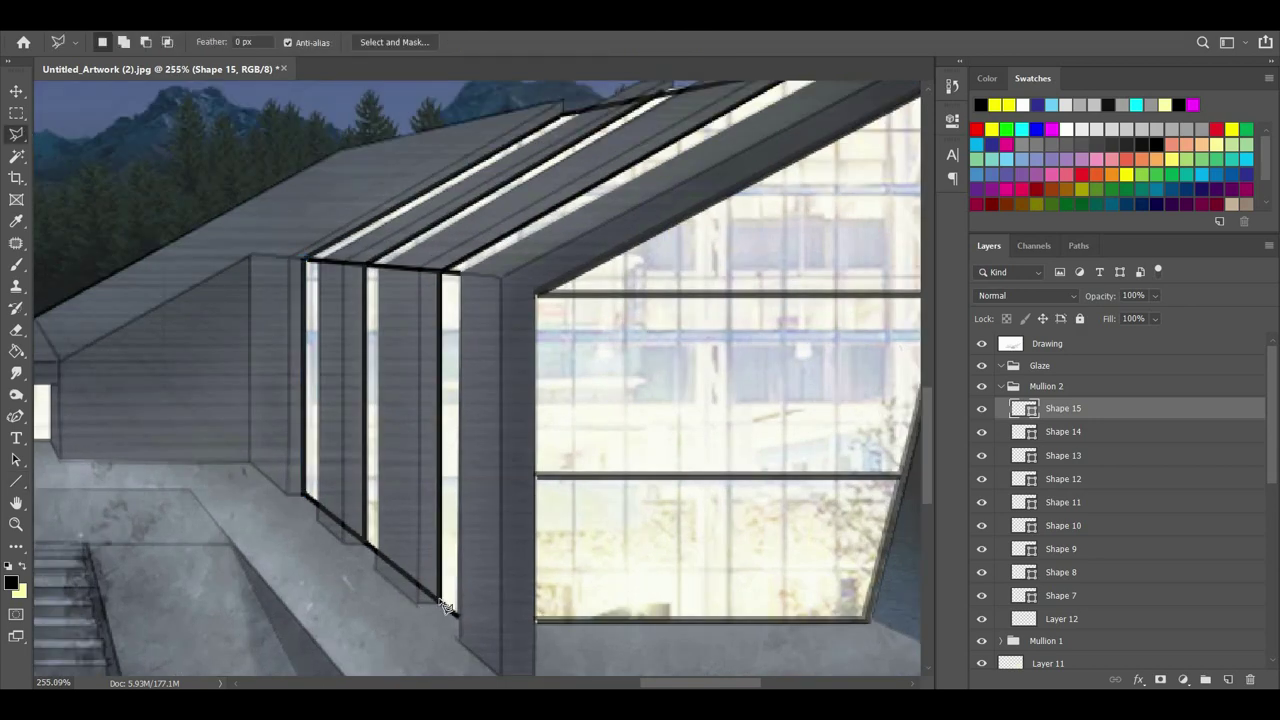
{"action": "left_click", "coordinate": [440, 272]}
{"action": "left_click_drag", "start_coordinate": [888, 342], "coordinate": [857, 521]}
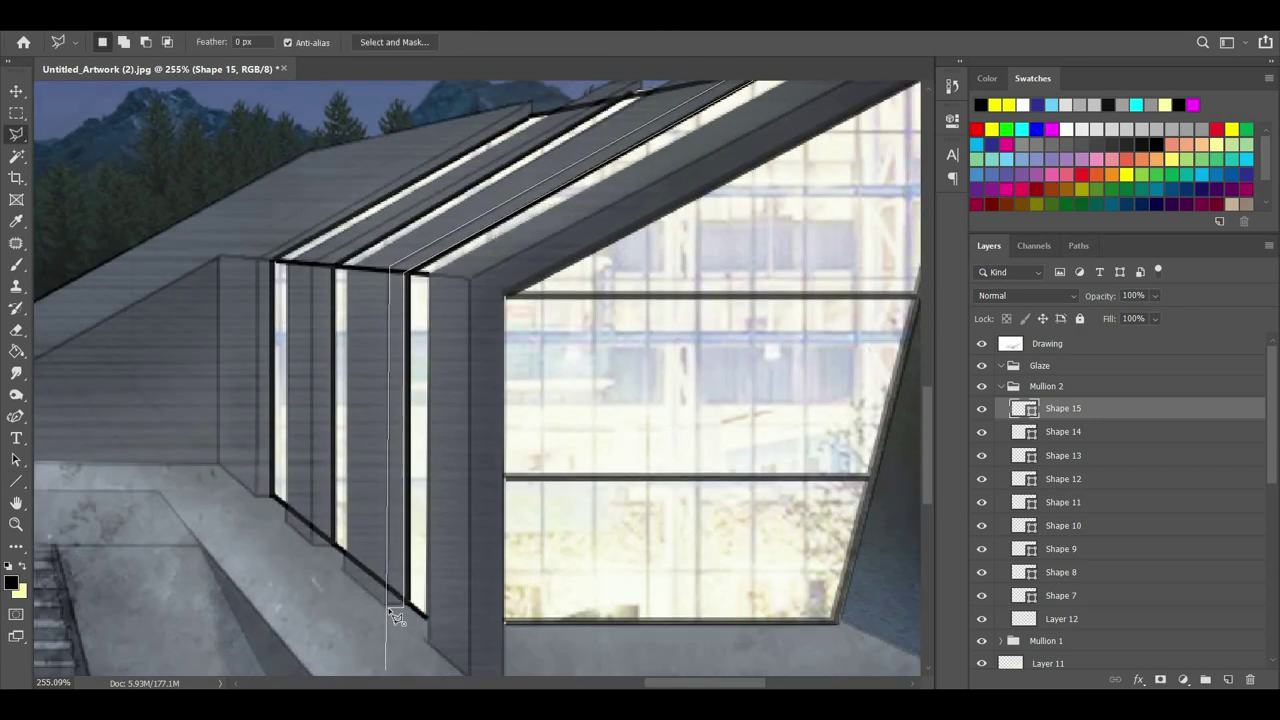
{"action": "left_click", "coordinate": [390, 605]}
Add the return faces beside the other two glazing strips to the selection, following the sketch lines.
{"action": "left_click", "coordinate": [316, 545], "text": "shift"}
{"action": "left_click", "coordinate": [335, 545]}
{"action": "left_click", "coordinate": [335, 257]}
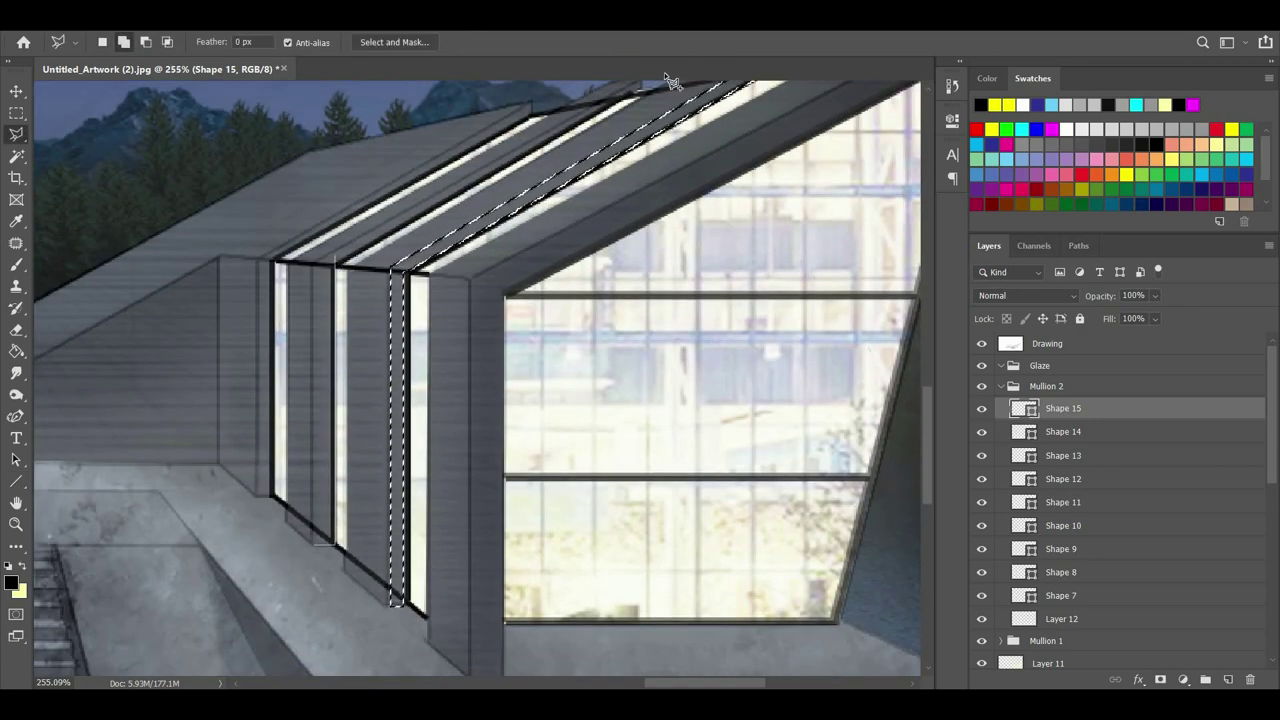
{"action": "scroll", "coordinate": [450, 250], "scroll_direction": "up", "scroll_amount": 1}
{"action": "left_click", "coordinate": [314, 615]}
{"action": "left_click", "coordinate": [286, 592]}
{"action": "key", "text": "ctrl+z"}
{"action": "left_click", "coordinate": [272, 567], "text": "shift"}
{"action": "left_click", "coordinate": [274, 332]}
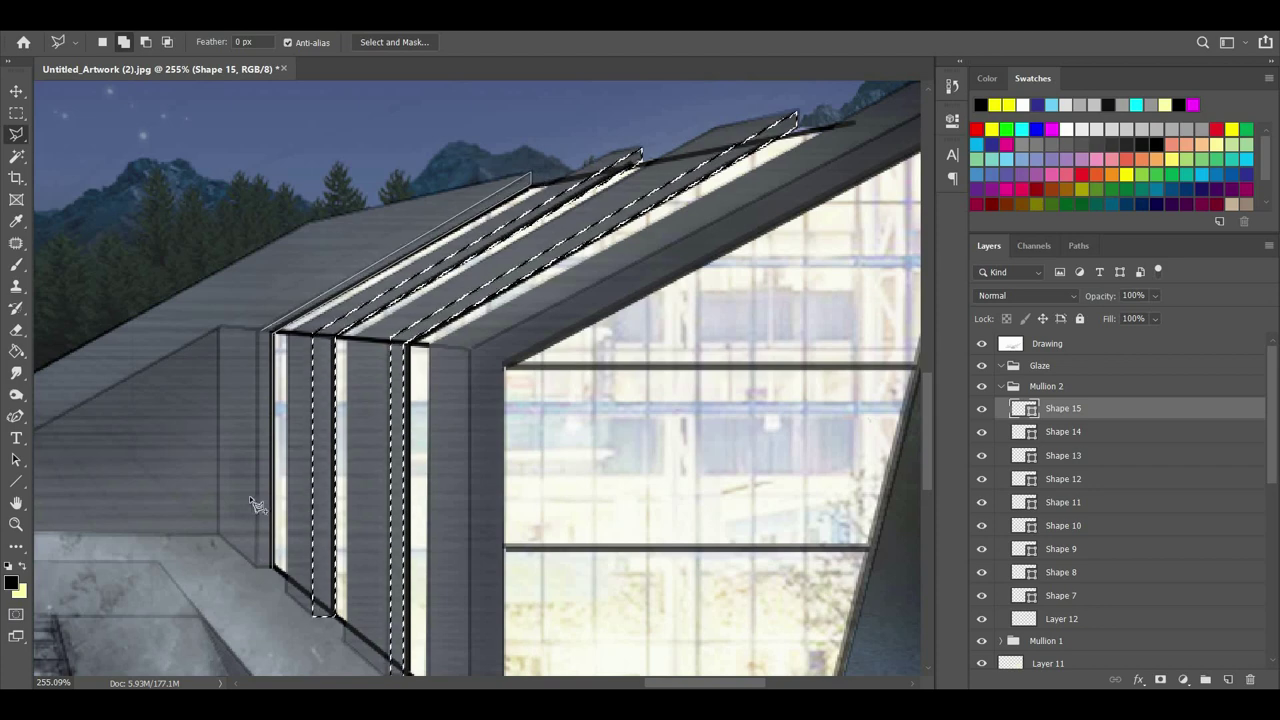
{"action": "scroll", "coordinate": [382, 529], "scroll_direction": "down", "scroll_amount": 2}
Erase Layer 9 of the Building group inside the selected return faces at 83% eraser opacity, and deselect.
{"action": "left_click", "coordinate": [16, 351]}
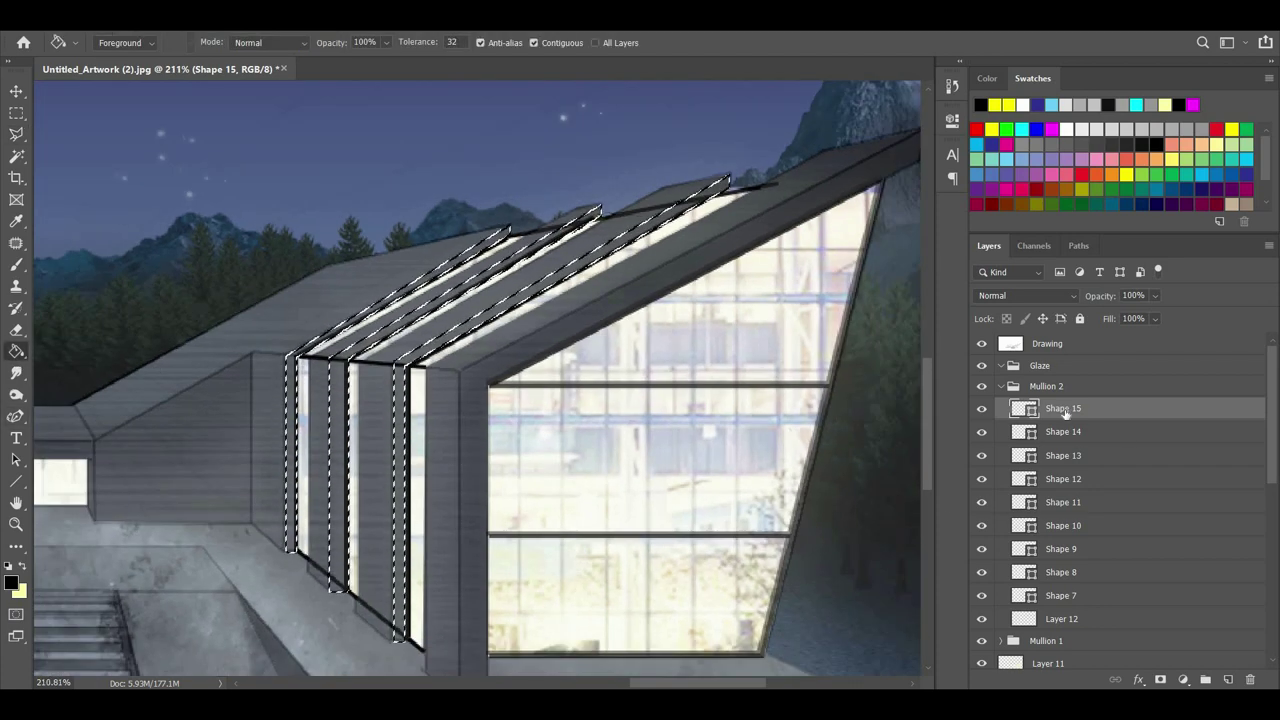
{"action": "scroll", "coordinate": [1020, 556], "scroll_direction": "down", "scroll_amount": 3}
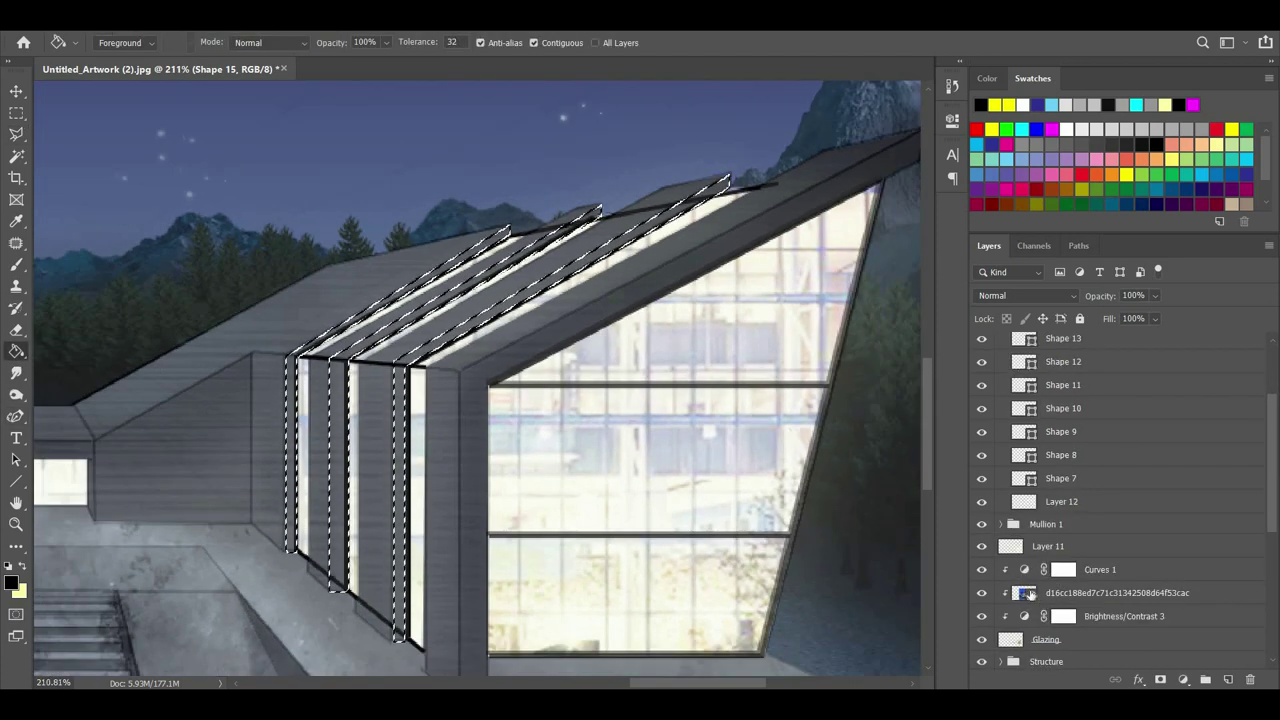
{"action": "scroll", "coordinate": [1015, 545], "scroll_direction": "down", "scroll_amount": 4}
{"action": "left_click", "coordinate": [1001, 519]}
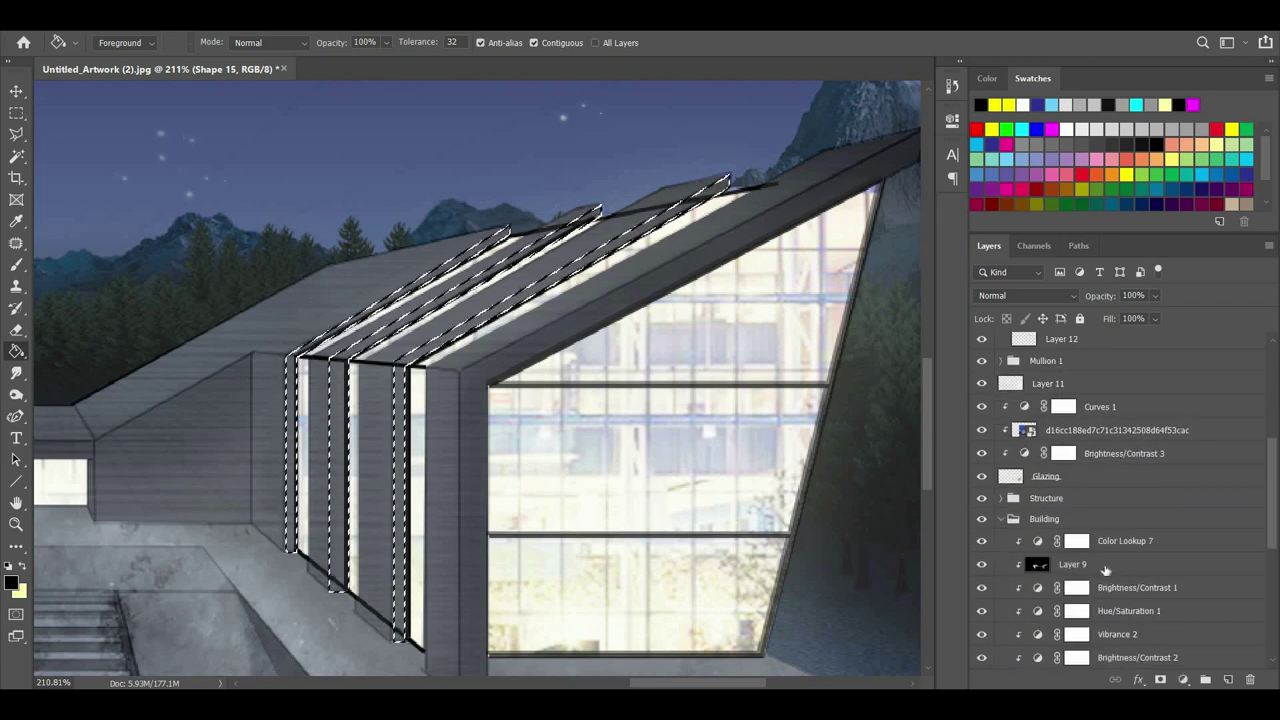
{"action": "left_click", "coordinate": [1072, 564]}
{"action": "left_click", "coordinate": [16, 264]}
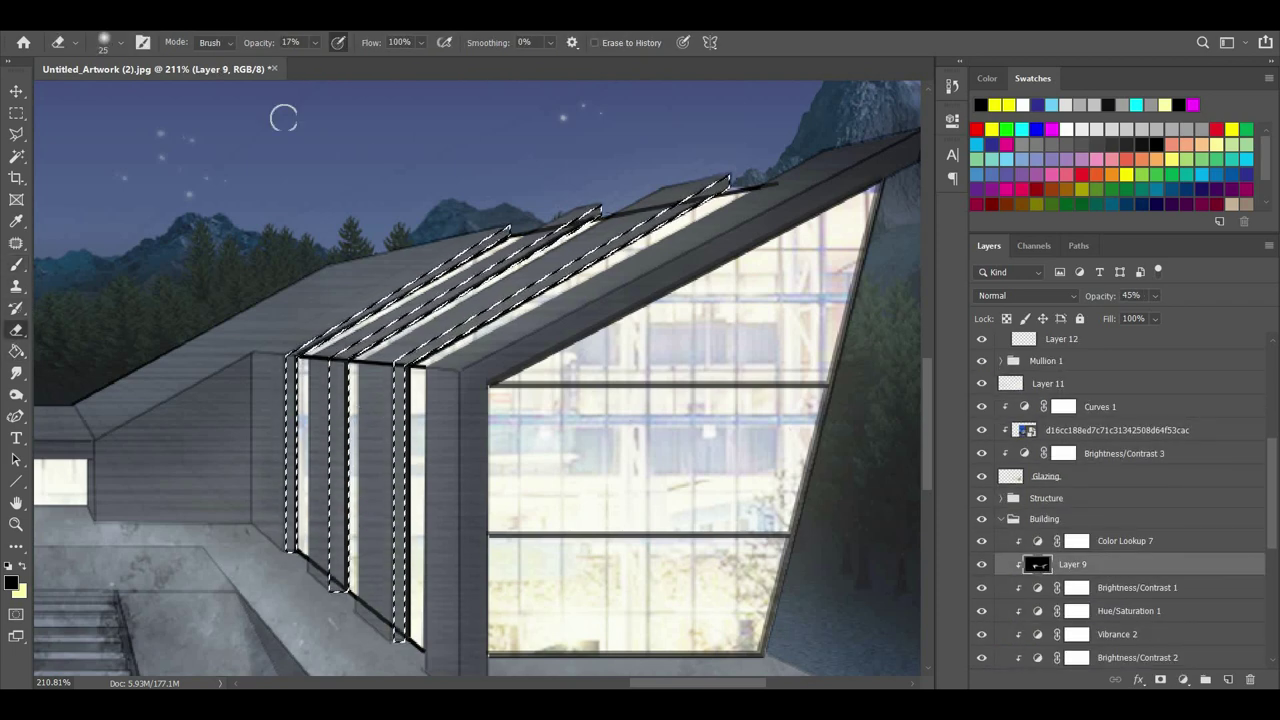
{"action": "key", "text": "e"}
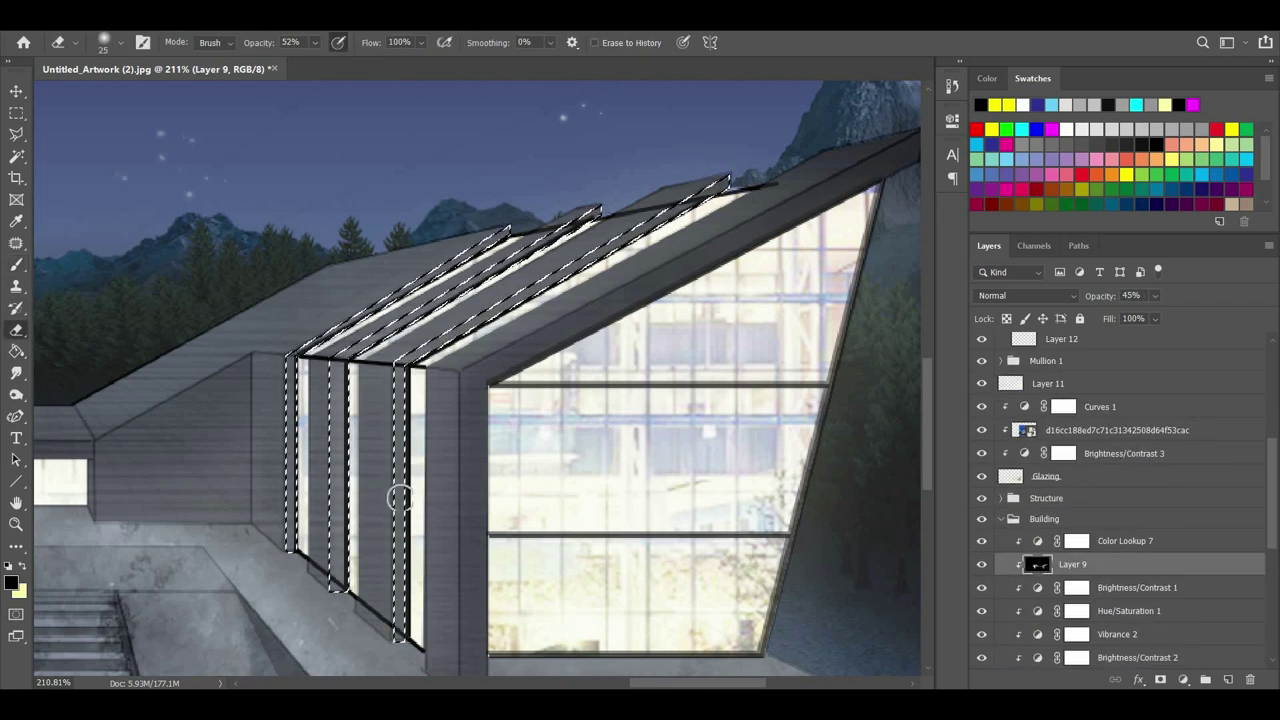
{"action": "key", "text": "8"}
{"action": "key", "text": "7"}
{"action": "left_click", "coordinate": [287, 551]}
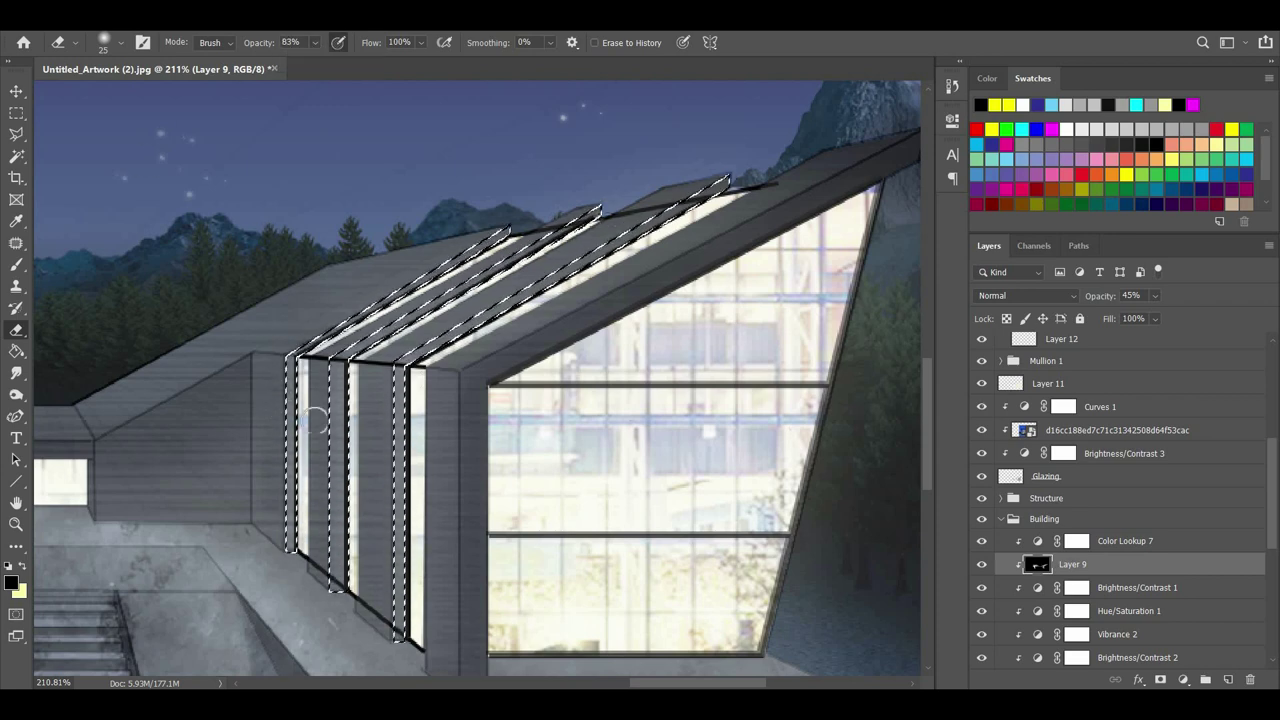
{"action": "left_click", "coordinate": [16, 134]}
{"action": "left_click", "coordinate": [450, 245]}
{"action": "left_click", "coordinate": [264, 436]}
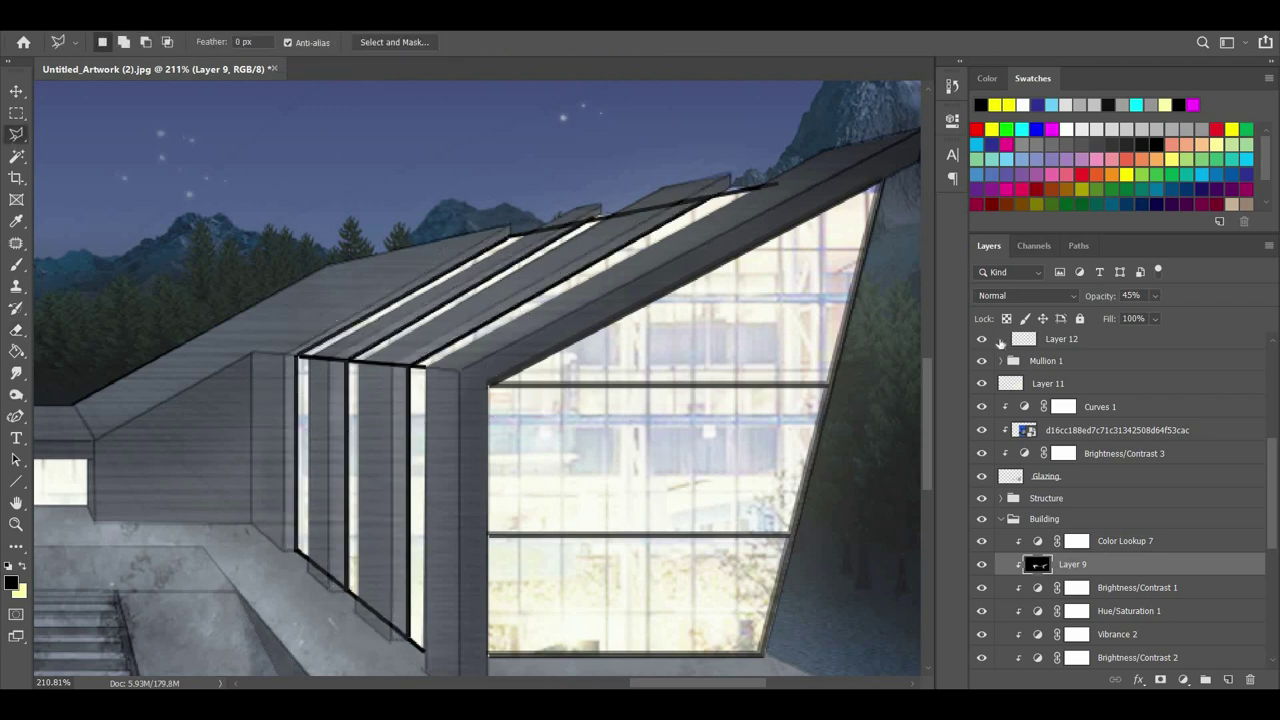
Hide the Drawing layer and merge the line shapes Shape 7 through Shape 15 into one shape layer.
{"action": "scroll", "coordinate": [1047, 390], "scroll_direction": "up", "scroll_amount": 1}
{"action": "left_click", "coordinate": [1047, 390]}
{"action": "scroll", "coordinate": [1020, 370], "scroll_direction": "up", "scroll_amount": 5}
{"action": "left_click", "coordinate": [982, 344]}
{"action": "scroll", "coordinate": [565, 388], "scroll_direction": "down", "scroll_amount": 3}
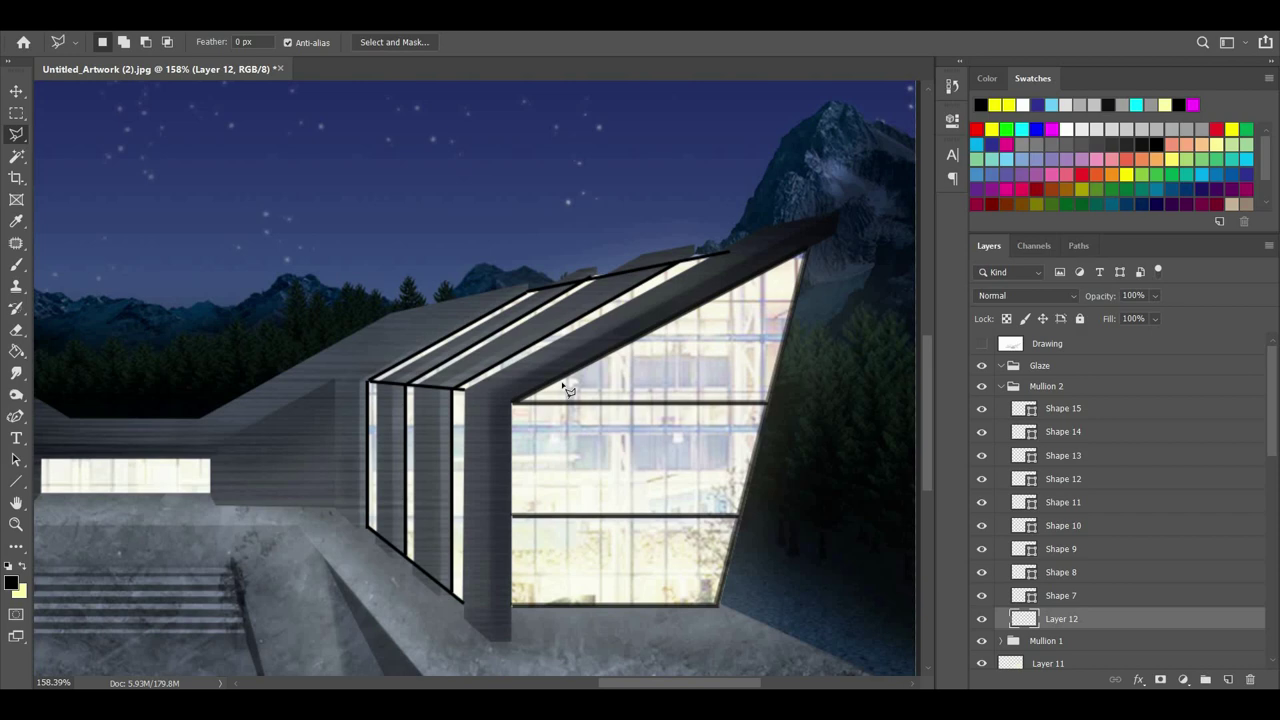
{"action": "scroll", "coordinate": [320, 585], "scroll_direction": "up", "scroll_amount": 5}
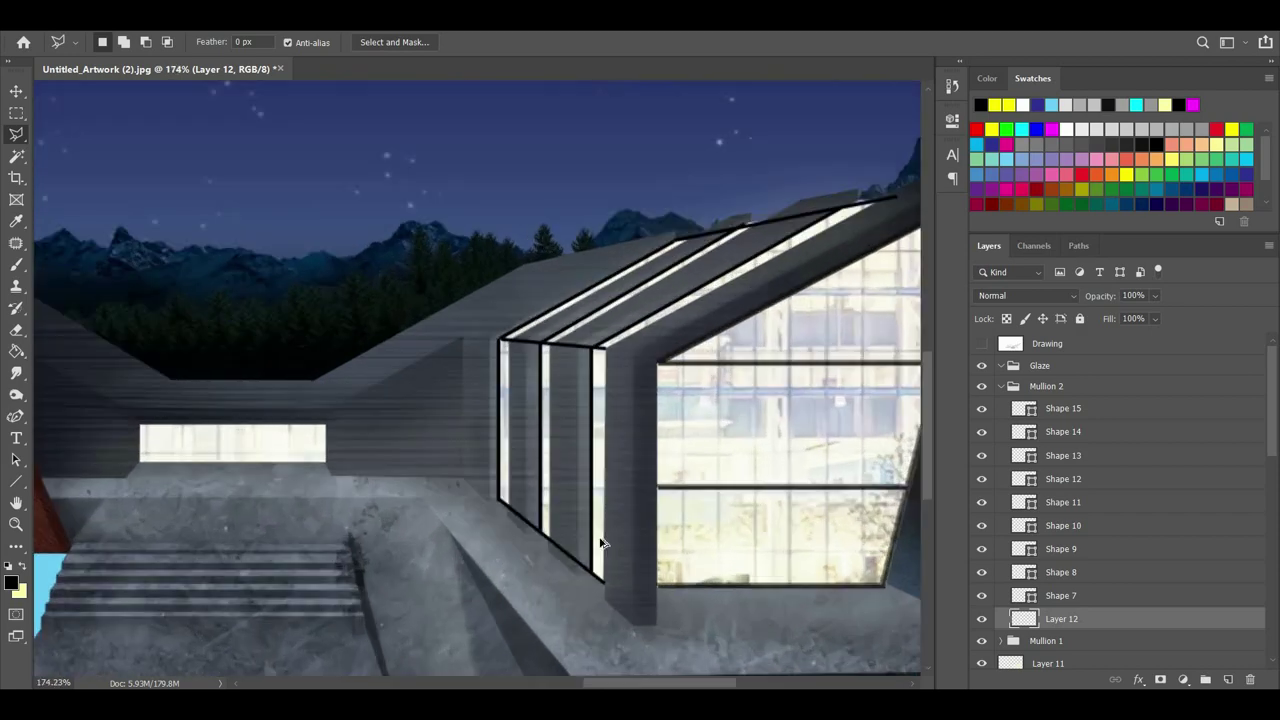
{"action": "left_click", "coordinate": [1063, 408]}
{"action": "left_click", "coordinate": [1070, 596], "text": "shift"}
{"action": "right_click", "coordinate": [1070, 596]}
{"action": "left_click", "coordinate": [990, 481]}
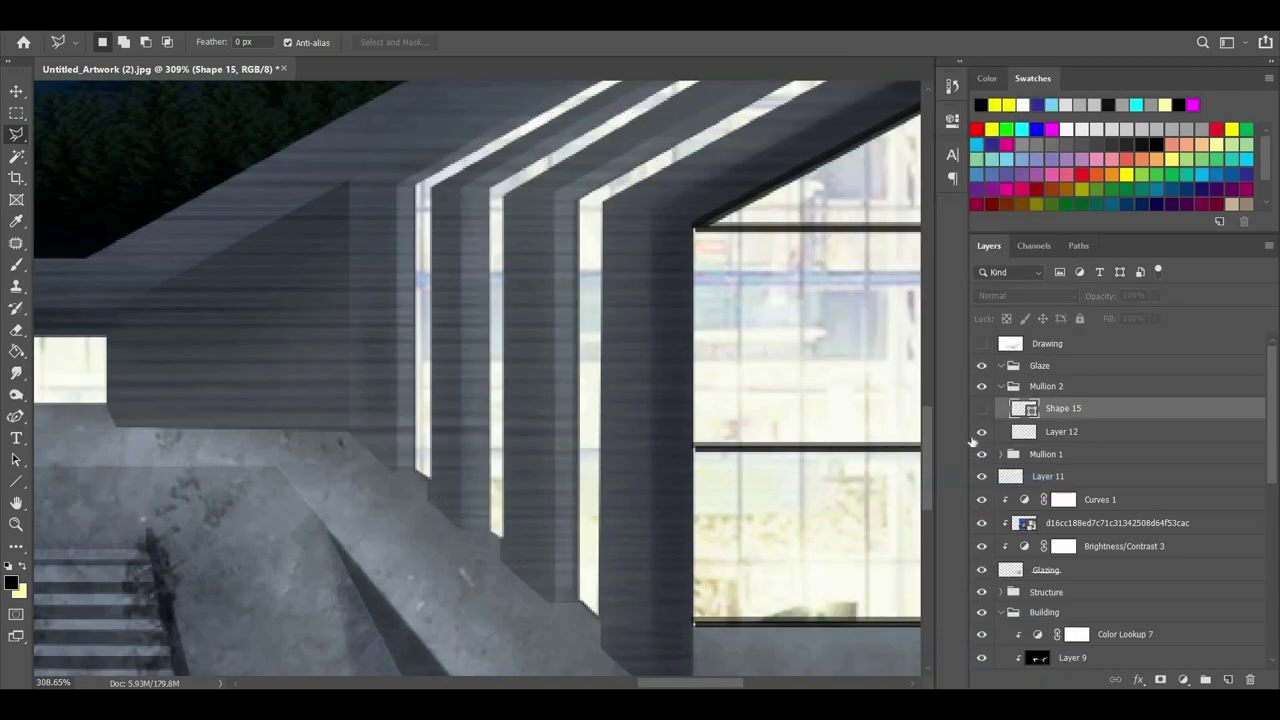
Delete the empty Layer 12 from the Mullion 2 group and select the merged mullion shape.
{"action": "left_click", "coordinate": [1007, 388]}
{"action": "left_click", "coordinate": [1003, 387]}
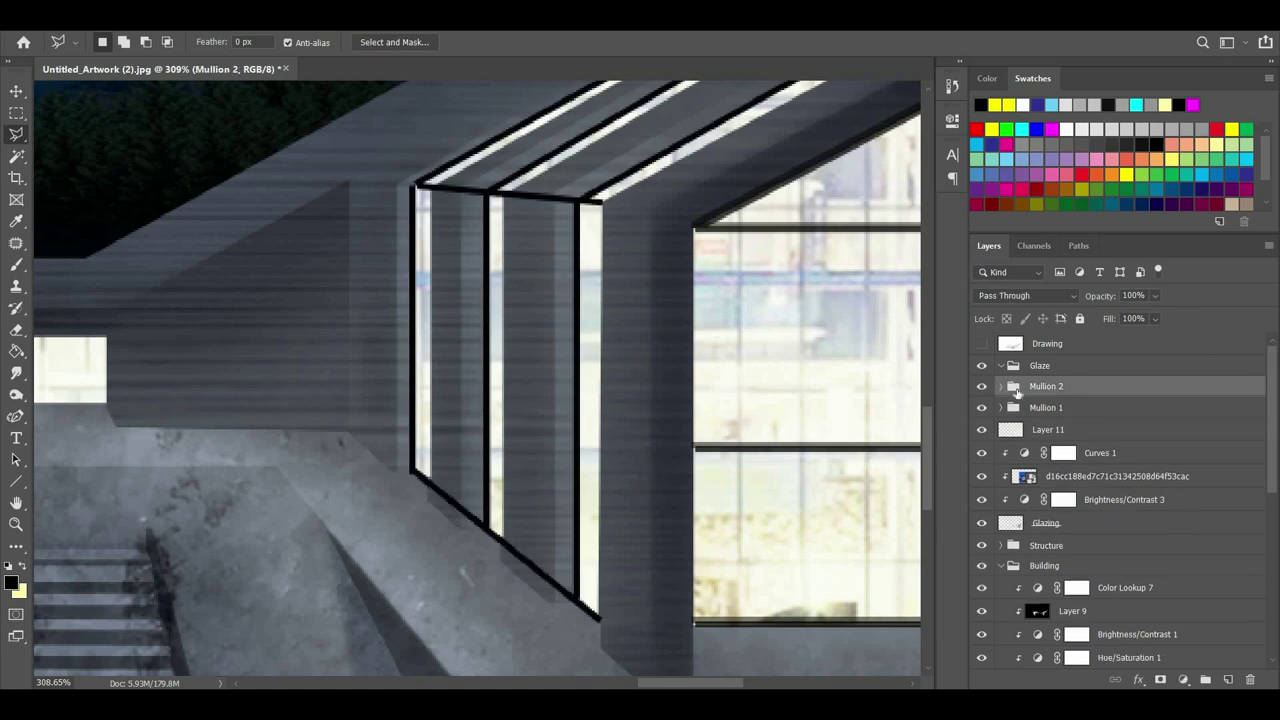
{"action": "left_click", "coordinate": [1003, 387]}
{"action": "left_click", "coordinate": [1040, 409]}
Rasterize the merged mullion shape and delete the base line segments crossing the wall panels between the glazing strips.
{"action": "left_click", "coordinate": [16, 114]}
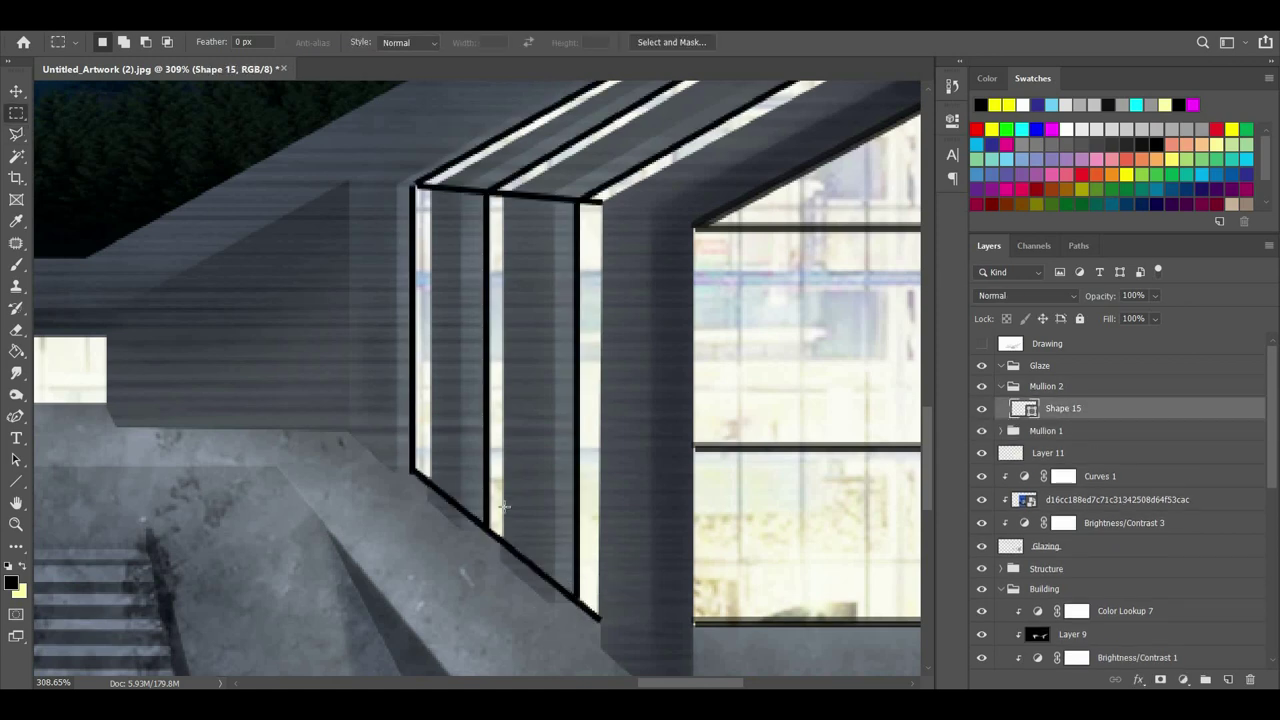
{"action": "left_click_drag", "start_coordinate": [505, 506], "coordinate": [573, 594]}
{"action": "scroll", "coordinate": [573, 594], "scroll_direction": "down", "scroll_amount": 1}
{"action": "key", "text": "Delete"}
{"action": "left_click", "coordinate": [650, 278]}
{"action": "right_click", "coordinate": [1063, 413]}
{"action": "left_click", "coordinate": [872, 243]}
{"action": "key", "text": "Delete"}
{"action": "key", "text": "ctrl+d"}
Delete the line segments crossing the wall panels between the glazing strips at the roof bend.
{"action": "scroll", "coordinate": [602, 259], "scroll_direction": "down", "scroll_amount": 5}
{"action": "scroll", "coordinate": [457, 383], "scroll_direction": "up", "scroll_amount": 8}
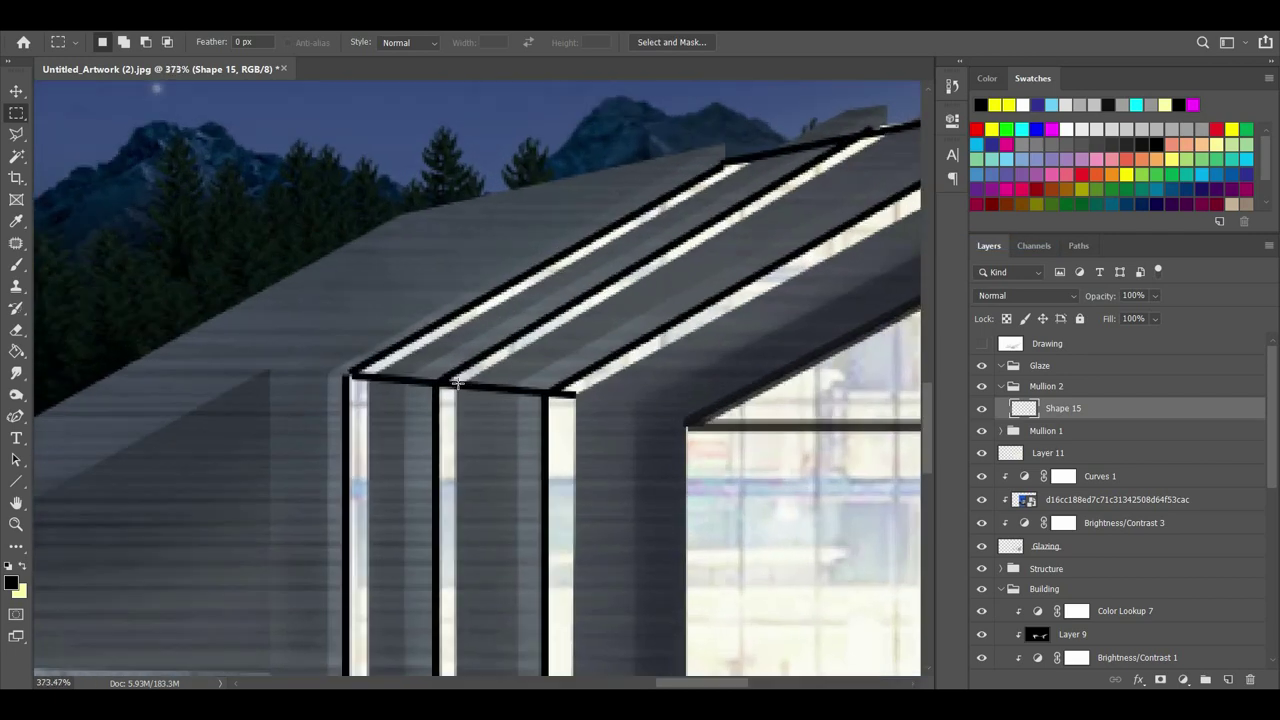
{"action": "left_click_drag", "start_coordinate": [454, 376], "coordinate": [547, 565]}
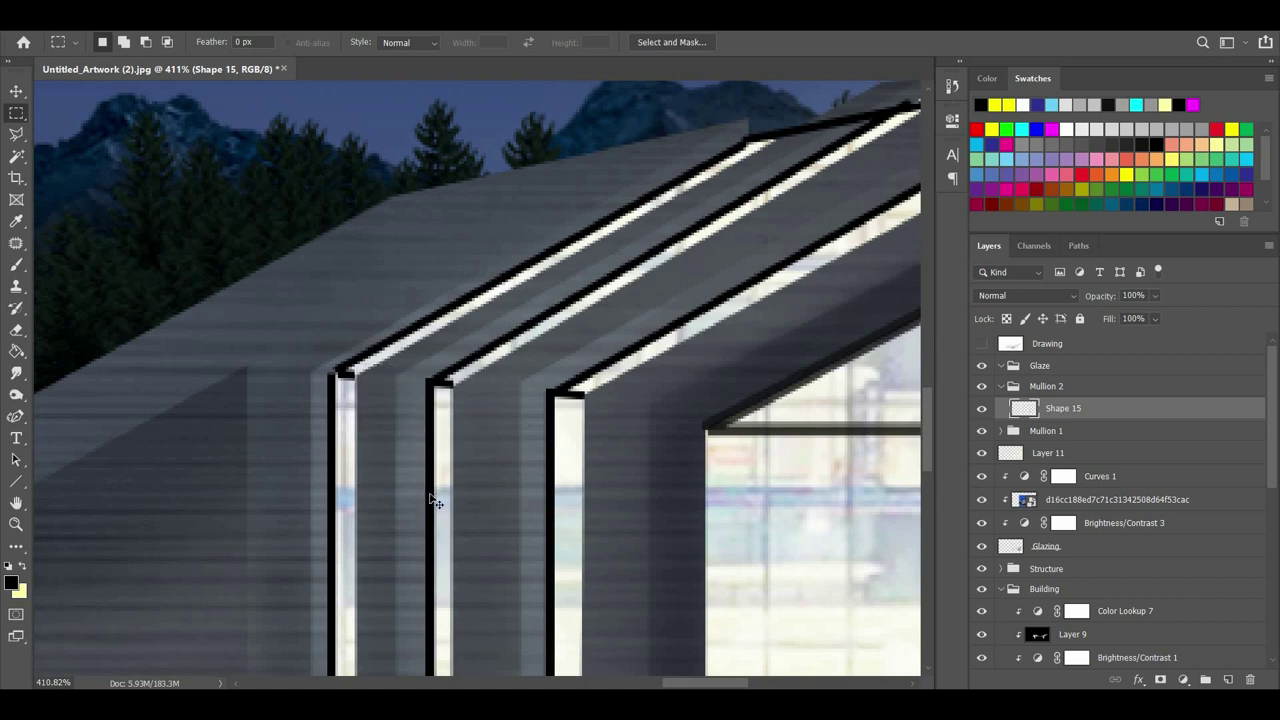
Trim the overhanging end of the upper roof line and delete its segments across the roof panels between the strips.
{"action": "scroll", "coordinate": [345, 510], "scroll_direction": "down", "scroll_amount": 6}
{"action": "scroll", "coordinate": [694, 320], "scroll_direction": "up", "scroll_amount": 6}
{"action": "left_click_drag", "start_coordinate": [709, 307], "coordinate": [638, 376]}
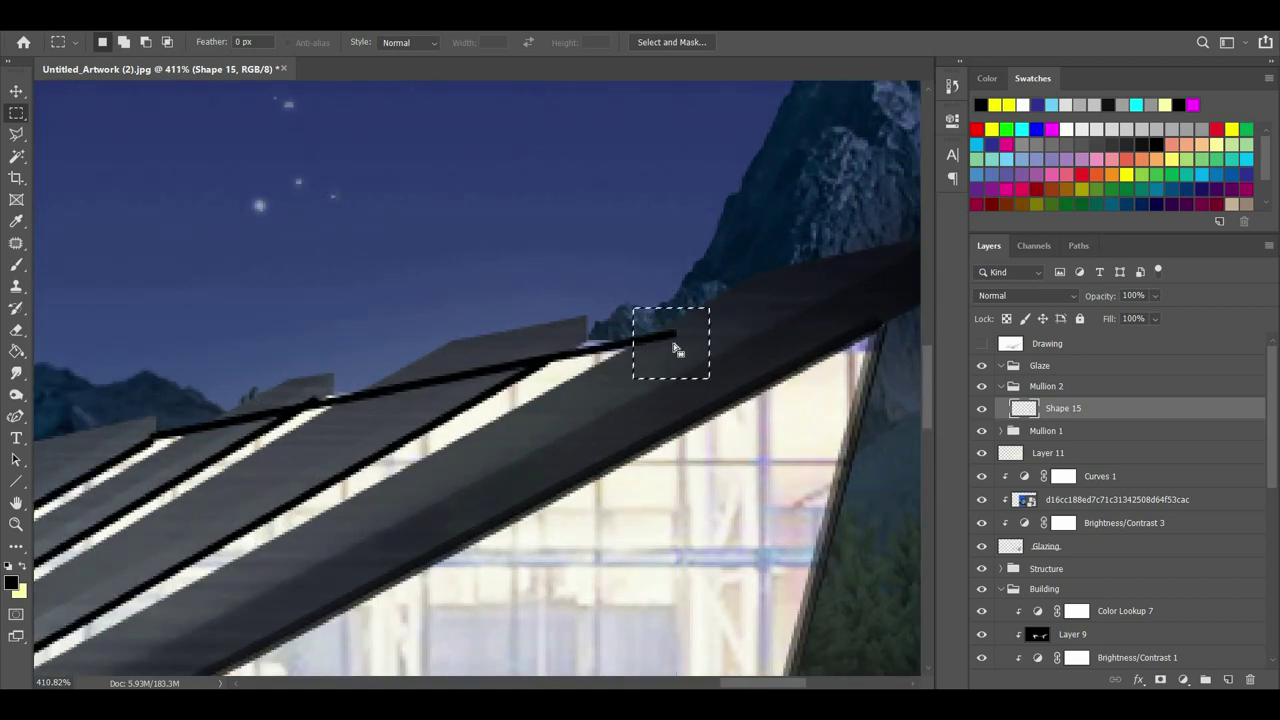
{"action": "left_click", "coordinate": [16, 135]}
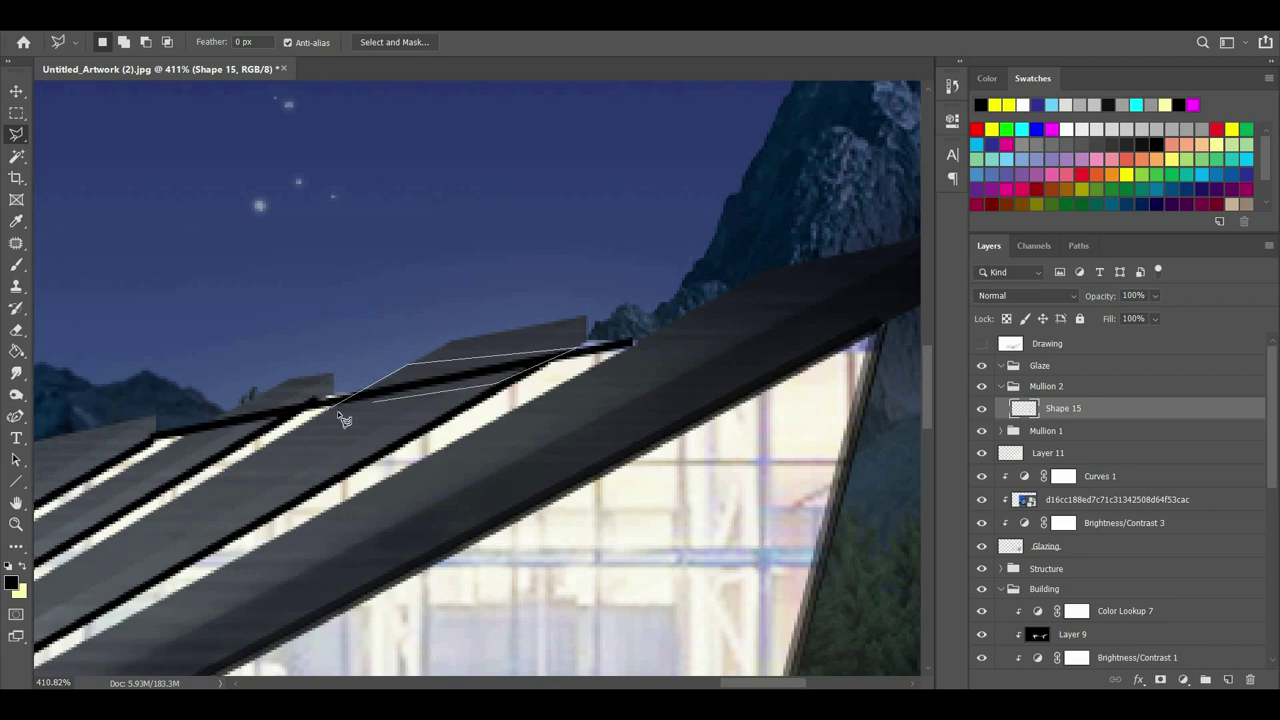
{"action": "left_click", "coordinate": [343, 420]}
{"action": "key", "text": "Delete"}
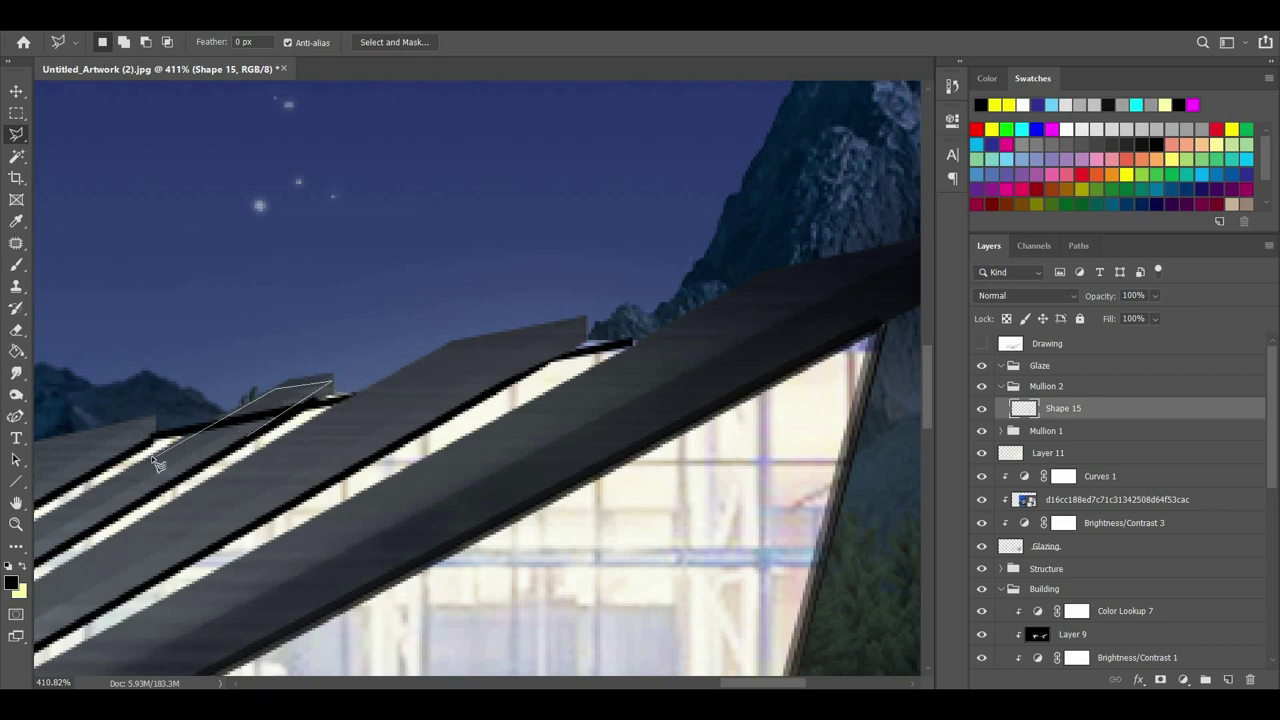
{"action": "key", "text": "ctrl+d"}
Set the opacity of the rasterized Mullion 2 line layer to 75%.
{"action": "scroll", "coordinate": [648, 440], "scroll_direction": "down", "scroll_amount": 14}
{"action": "scroll", "coordinate": [157, 368], "scroll_direction": "up", "scroll_amount": 10}
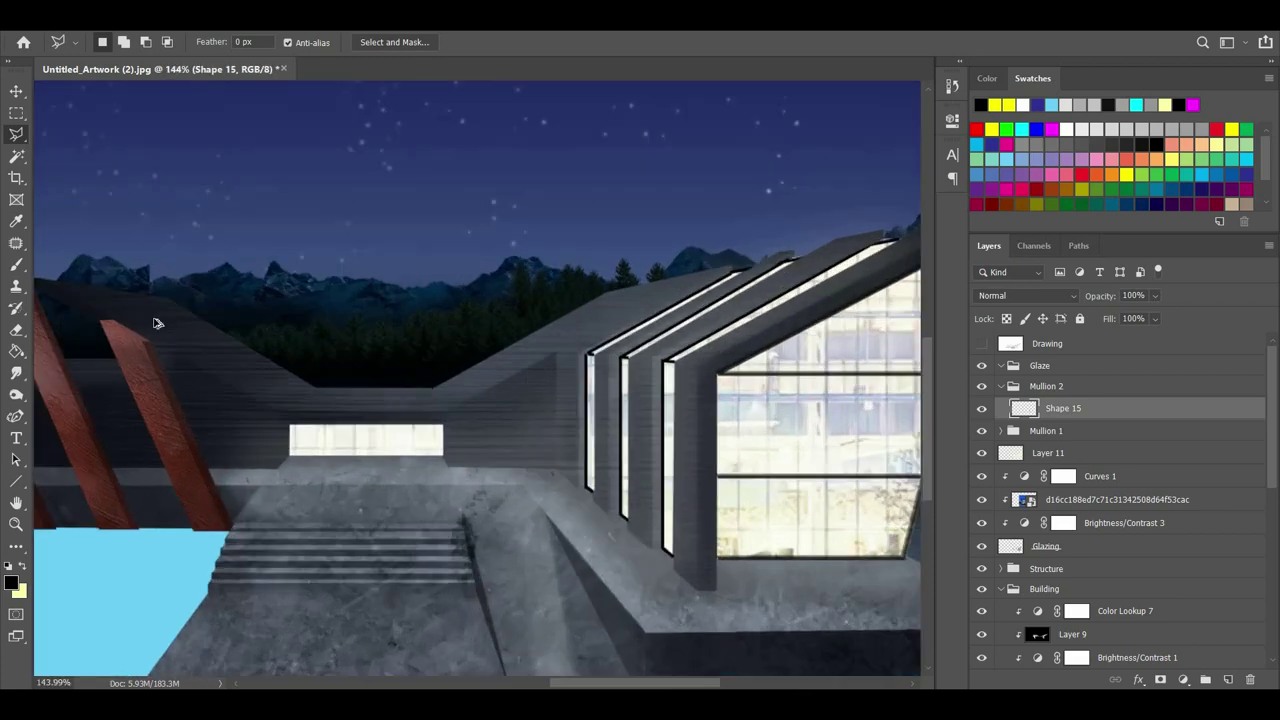
{"action": "left_click", "coordinate": [1007, 388]}
{"action": "left_click", "coordinate": [1063, 409]}
{"action": "scroll", "coordinate": [470, 426], "scroll_direction": "down", "scroll_amount": 11}
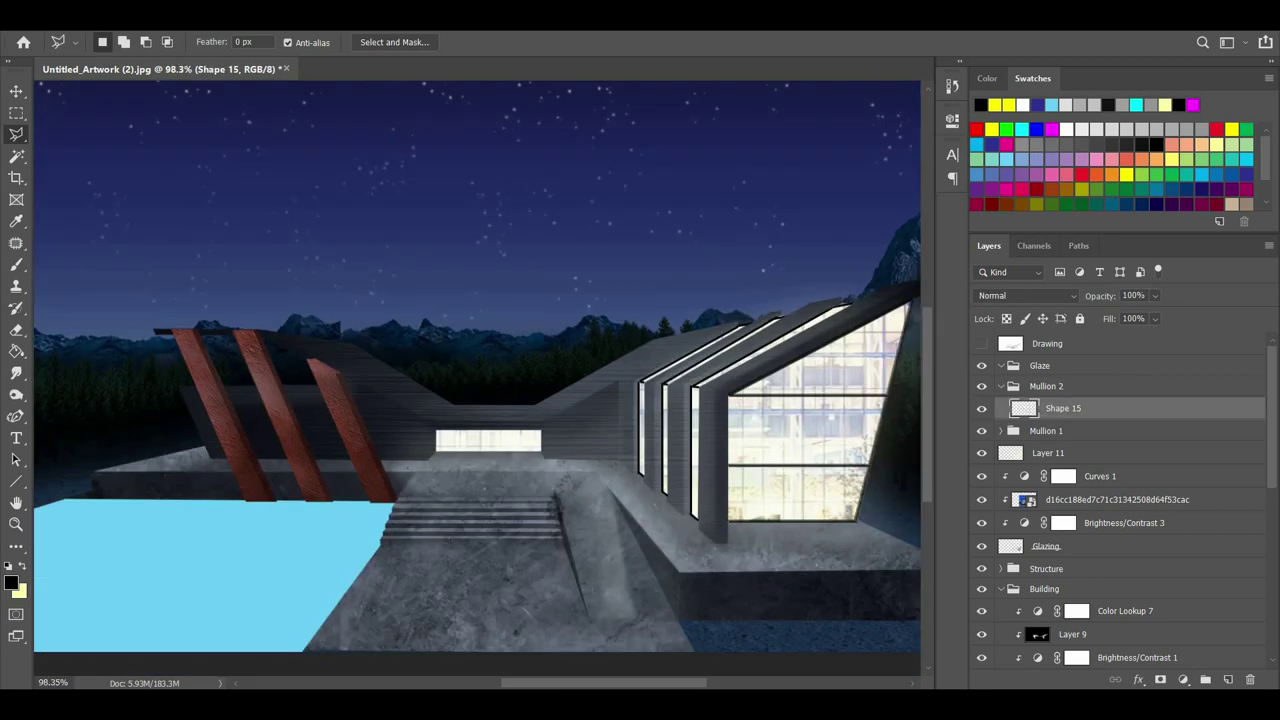
{"action": "type", "text": "75"}
{"action": "key", "text": "Return"}
Duplicate the Mullion 2 line layer and set the copy's opacity to 50%.
{"action": "right_click", "coordinate": [1062, 408]}
{"action": "left_click", "coordinate": [928, 80]}
{"action": "key", "text": "Return"}
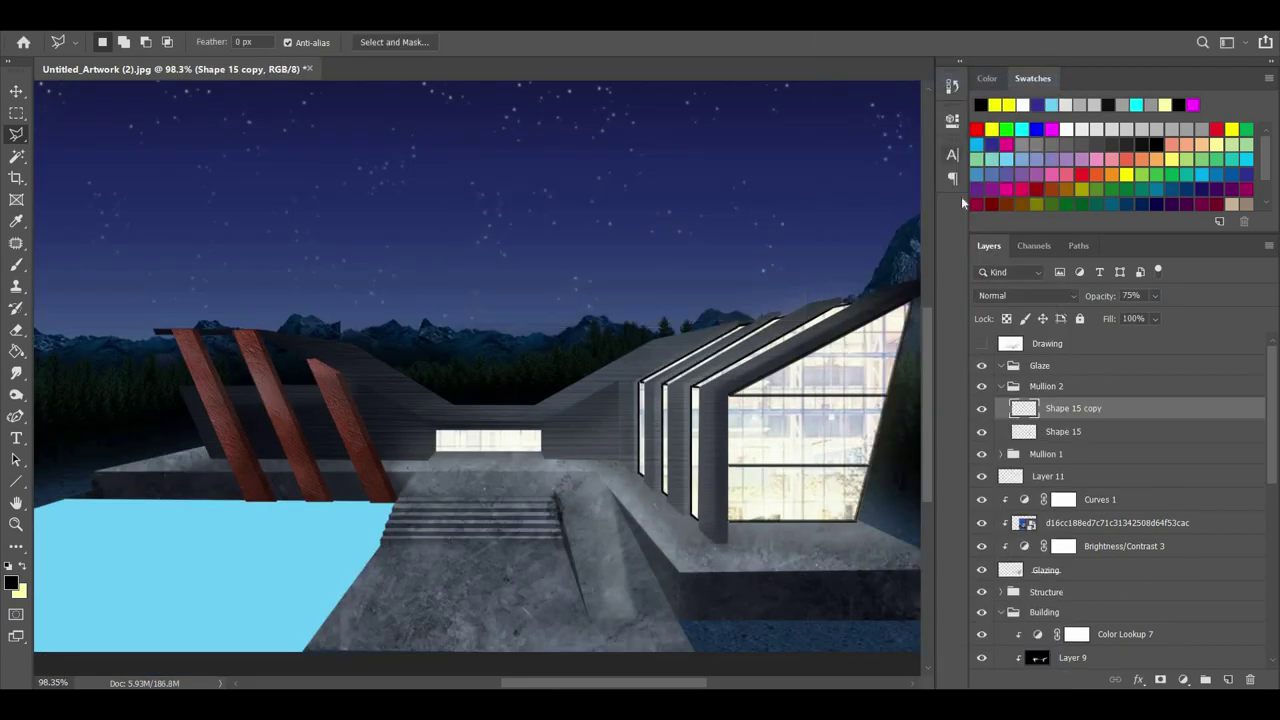
{"action": "left_click", "coordinate": [16, 91]}
{"action": "key", "text": "5"}
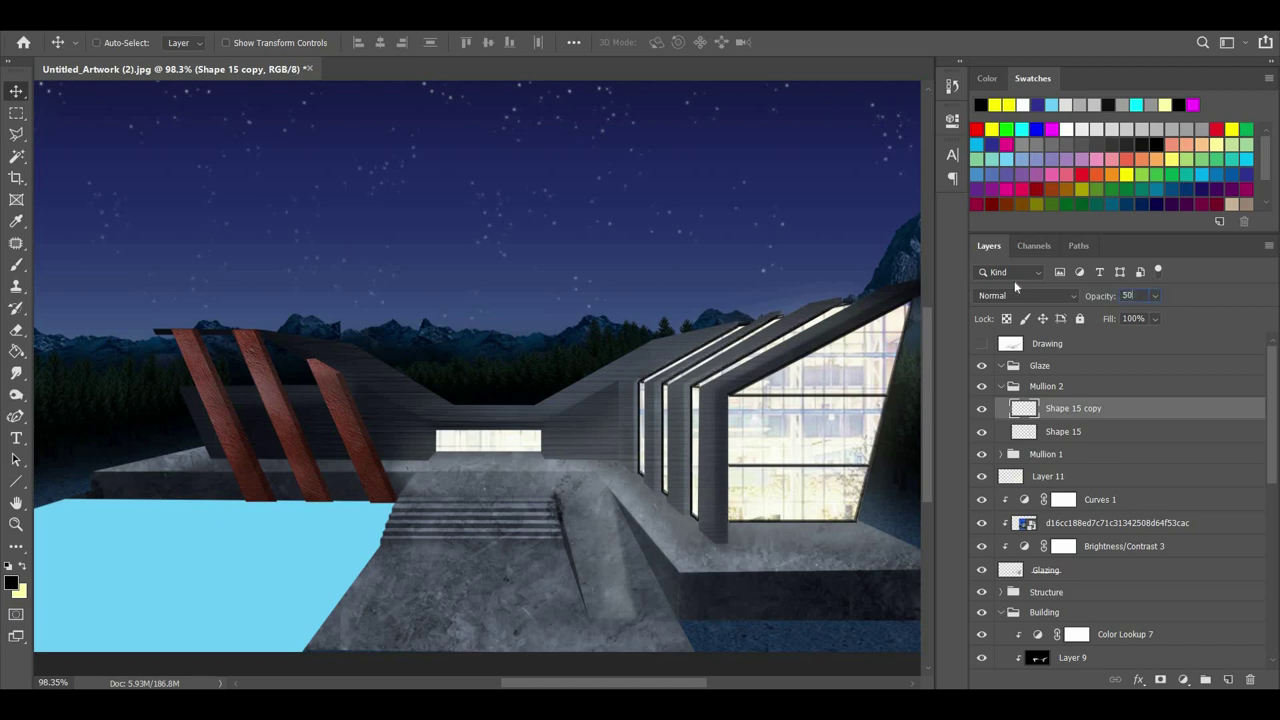
Draw a 3 px line along the small rear window's lower edge and create a new group named Mullion 3.
{"action": "scroll", "coordinate": [622, 427], "scroll_direction": "up", "scroll_amount": 5}
{"action": "scroll", "coordinate": [252, 452], "scroll_direction": "up", "scroll_amount": 15}
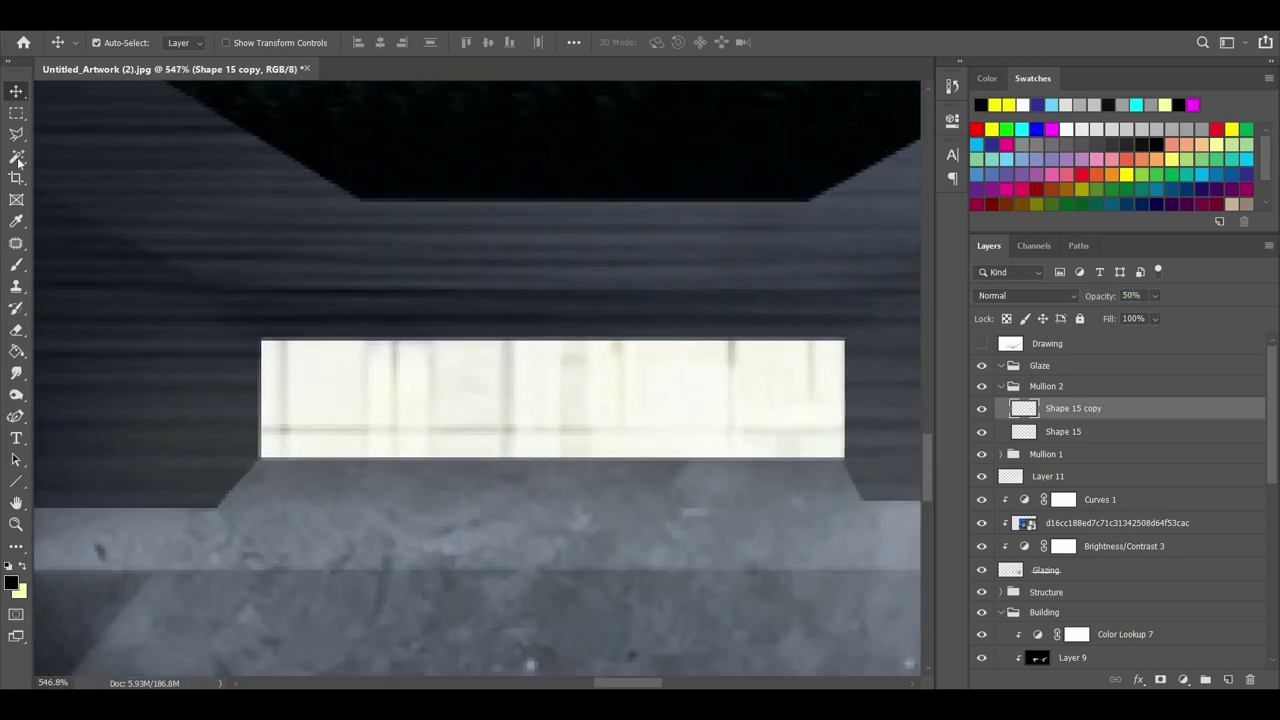
{"action": "left_click", "coordinate": [17, 481]}
{"action": "left_click_drag", "start_coordinate": [260, 465], "coordinate": [694, 354]}
{"action": "mouse_move", "coordinate": [1109, 412]}
{"action": "left_mouse_down"}
{"action": "mouse_move", "coordinate": [1111, 397]}
{"action": "mouse_move", "coordinate": [1186, 618]}
{"action": "left_mouse_up"}
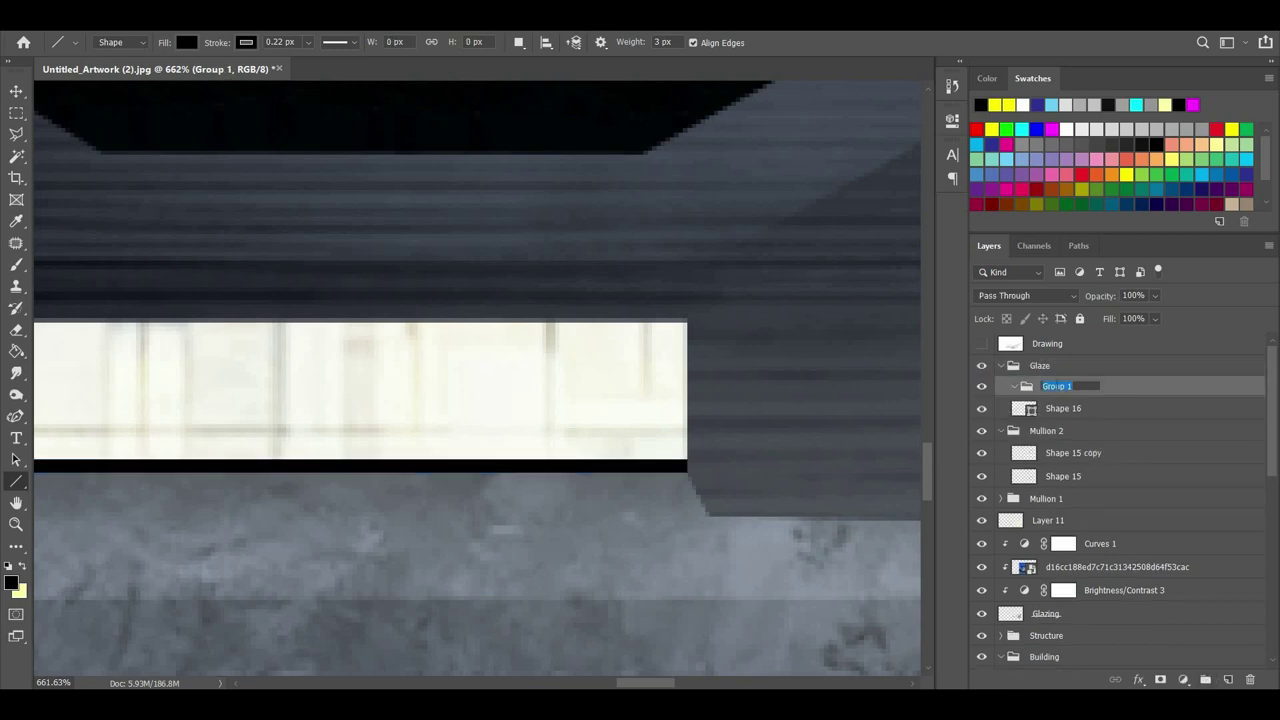
Draw 3 px lines along the remaining edges of the small rear window to complete its frame.
{"action": "left_click_drag", "start_coordinate": [693, 323], "coordinate": [693, 323]}
{"action": "mouse_move", "coordinate": [693, 322]}
{"action": "left_mouse_down"}
{"action": "mouse_move", "coordinate": [406, 366]}
{"action": "mouse_move", "coordinate": [680, 320]}
{"action": "left_mouse_up"}
{"action": "left_click_drag", "start_coordinate": [680, 320], "coordinate": [403, 471]}
Draw two vertical mullions dividing the rear window into three panes and nudge the last one slightly left.
{"action": "scroll", "coordinate": [300, 465], "scroll_direction": "down", "scroll_amount": 6}
{"action": "scroll", "coordinate": [570, 376], "scroll_direction": "up", "scroll_amount": 2}
{"action": "left_click_drag", "start_coordinate": [562, 373], "coordinate": [562, 473]}
{"action": "left_click_drag", "start_coordinate": [704, 373], "coordinate": [704, 473]}
{"action": "left_click", "coordinate": [16, 91]}
{"action": "key", "text": "Left"}
{"action": "key", "text": "Left"}
{"action": "key", "text": "Left"}
{"action": "key", "text": "Left"}
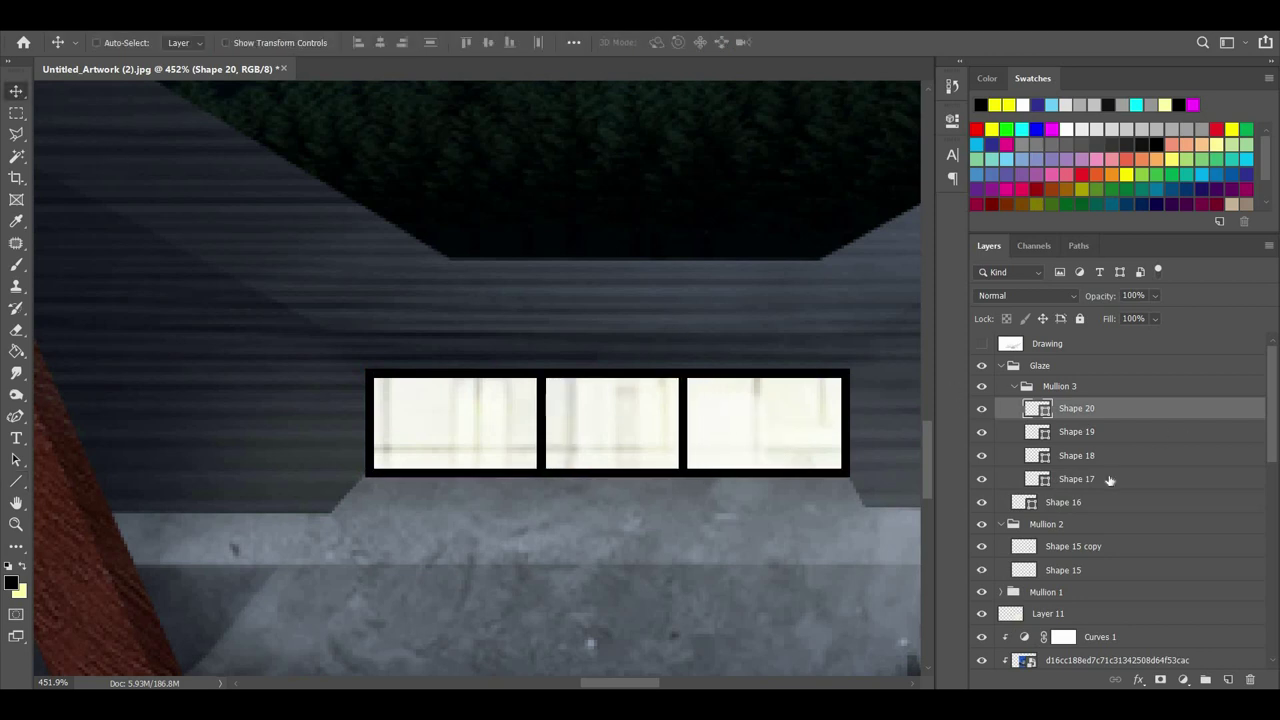
Merge the line shapes in the Mullion 3 group into one shape and set its opacity to 75%.
{"action": "left_click", "coordinate": [1110, 480], "text": "shift"}
{"action": "right_click", "coordinate": [1110, 480]}
{"action": "left_click", "coordinate": [1000, 493]}
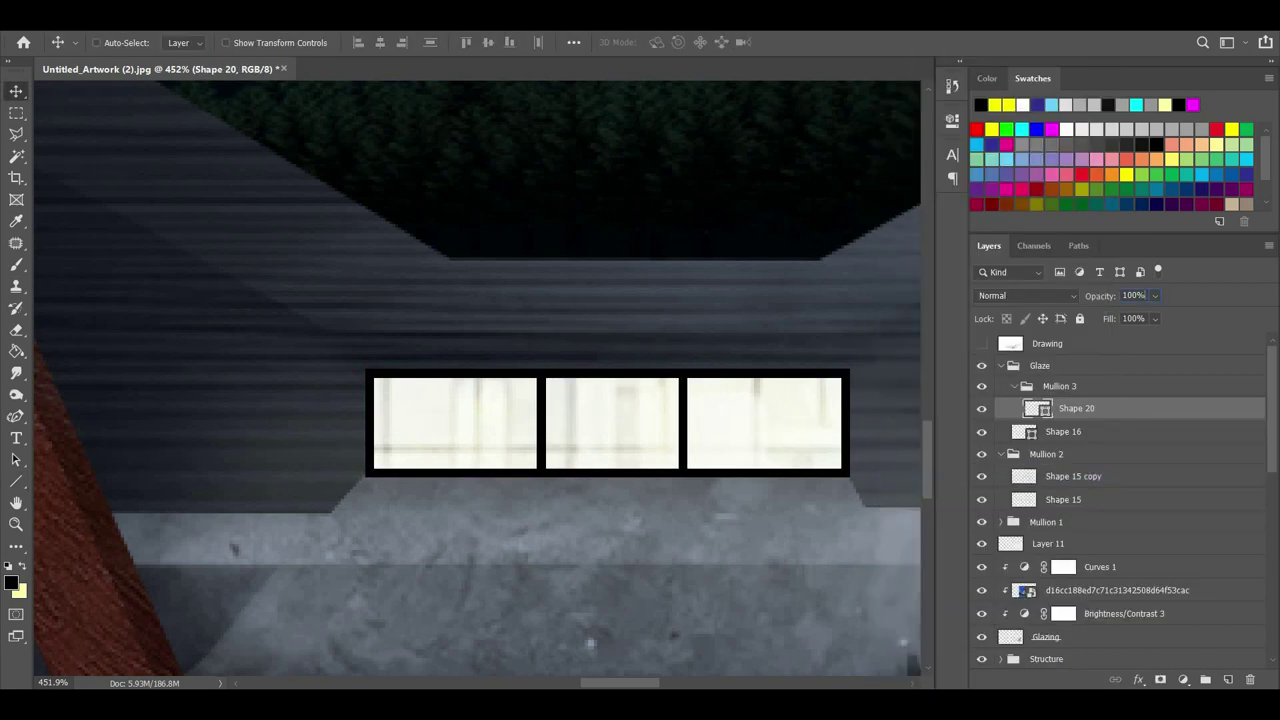
{"action": "key", "text": "7"}
{"action": "key", "text": "5"}
Duplicate the merged Mullion 3 shape, offset the copy slightly left and set its opacity to 50%.
{"action": "right_click", "coordinate": [1090, 412]}
{"action": "left_click", "coordinate": [925, 81]}
{"action": "key", "text": "Return"}
{"action": "key", "text": "Left"}
{"action": "key", "text": "Left"}
{"action": "key", "text": "Right"}
{"action": "key", "text": "5"}
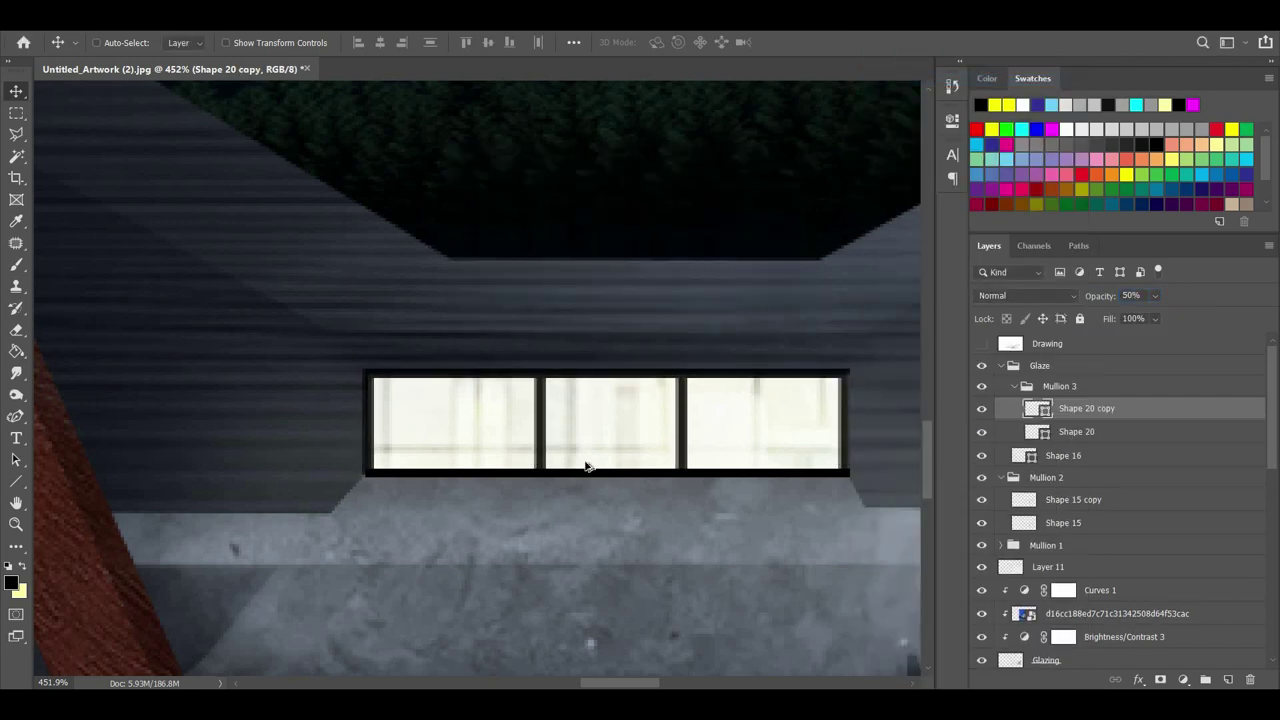
Collapse the layer groups and move the layers from Glazing up through Mullion 2 into the Glaze group.
{"action": "key", "text": "ctrl+0"}
{"action": "left_click", "coordinate": [1016, 387]}
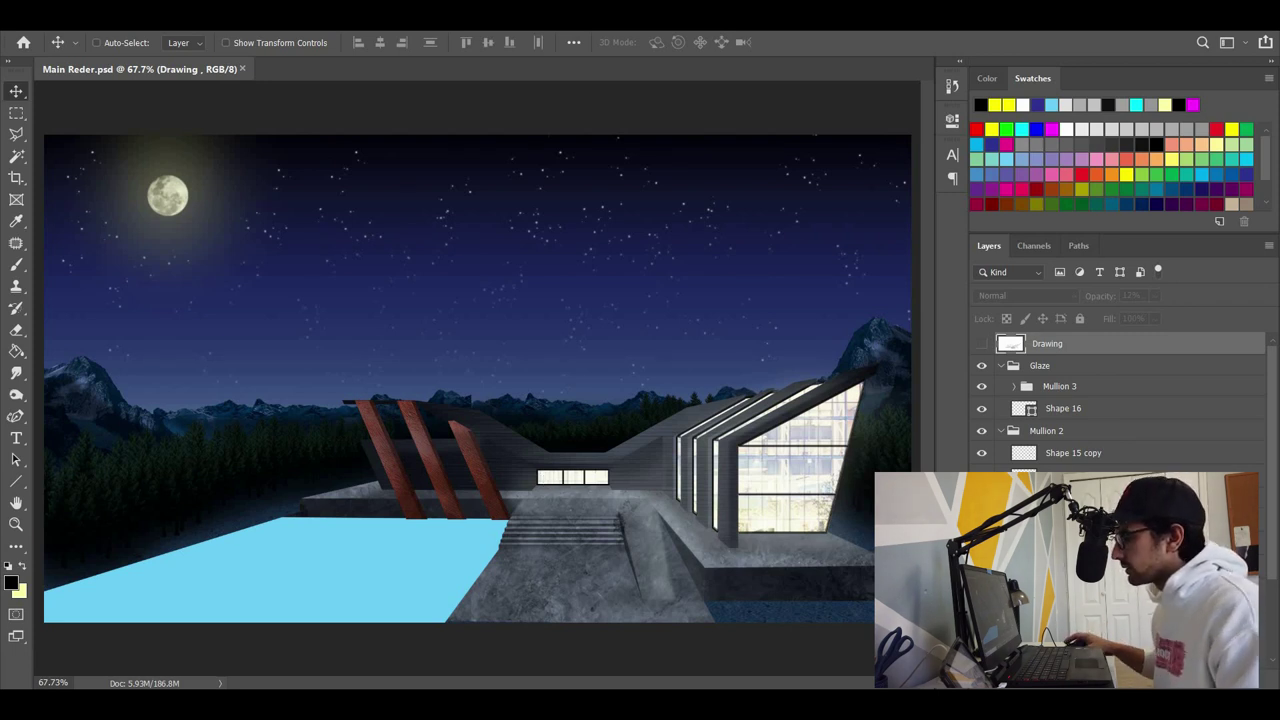
{"action": "left_click", "coordinate": [982, 365]}
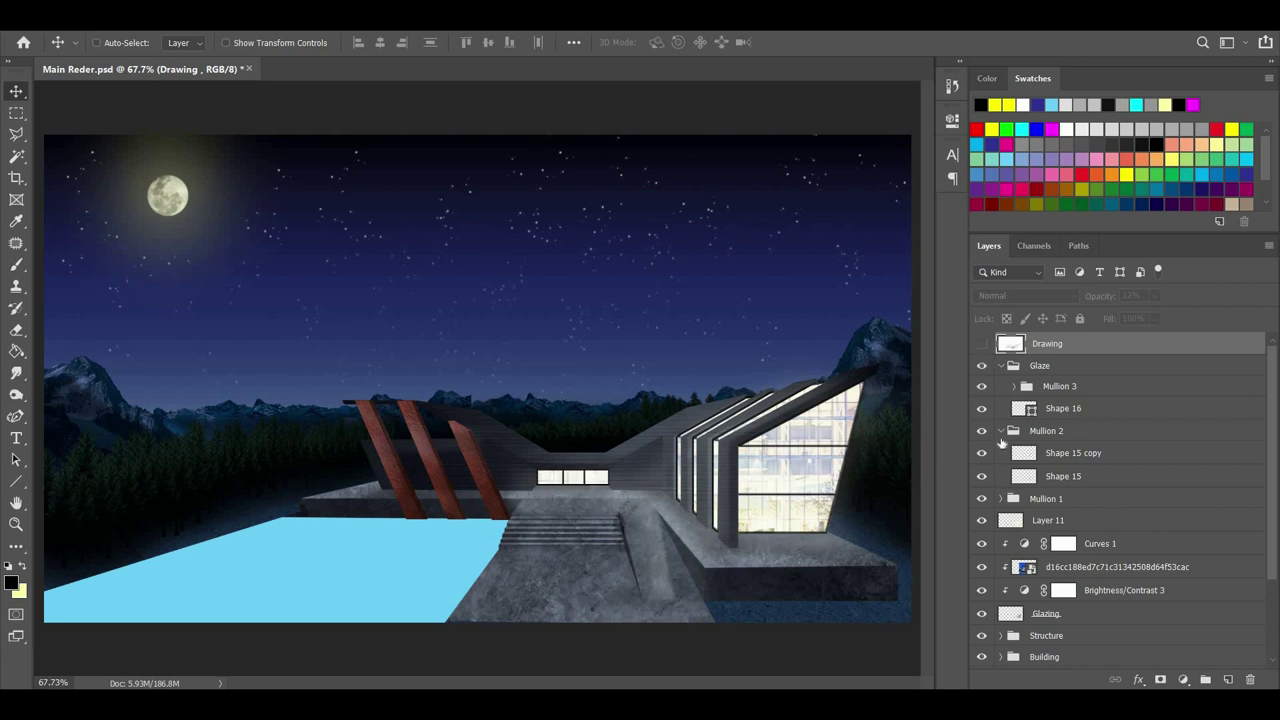
{"action": "left_click", "coordinate": [1001, 365]}
{"action": "left_click", "coordinate": [1001, 386]}
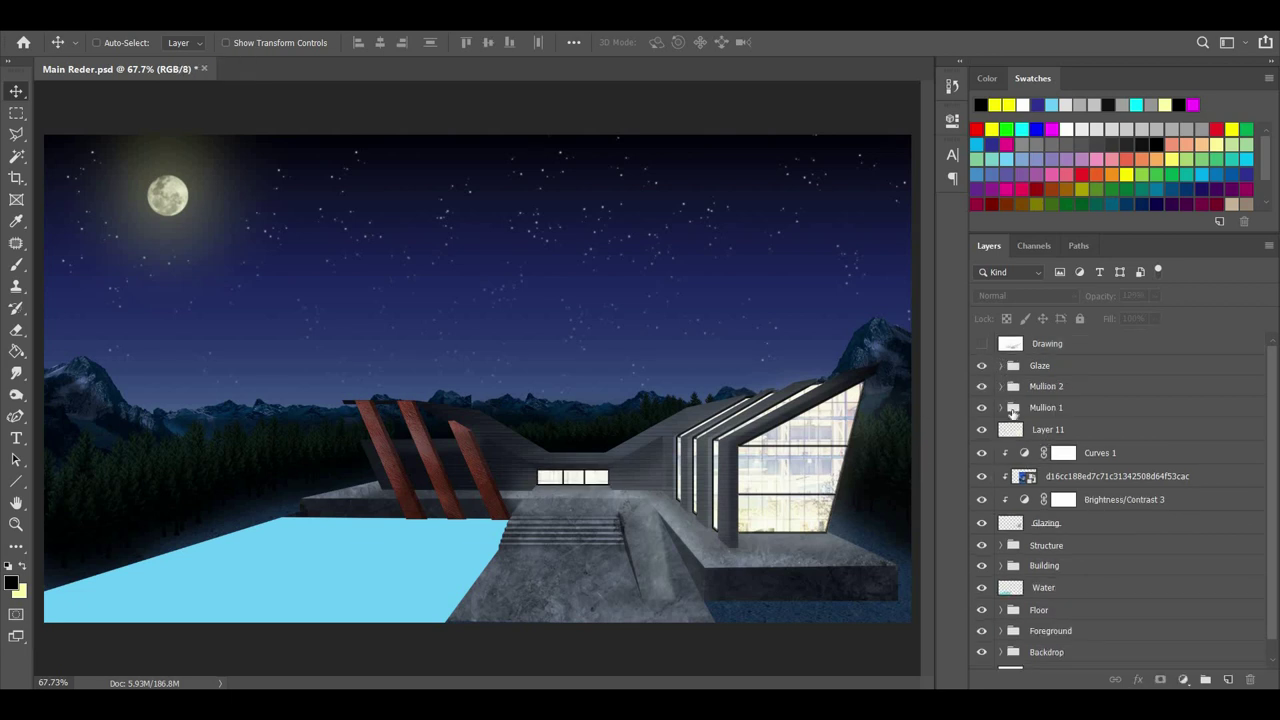
{"action": "left_click", "coordinate": [1044, 523]}
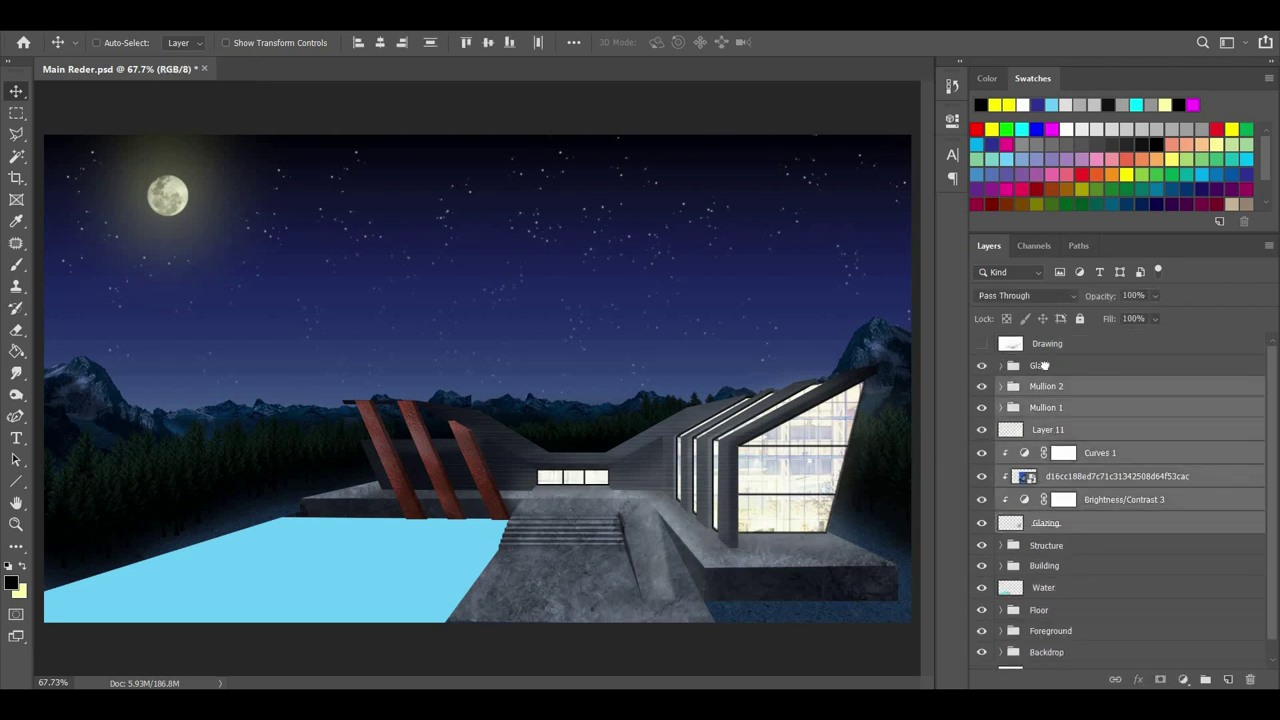
{"action": "left_click", "coordinate": [1046, 386], "text": "shift"}
{"action": "left_click_drag", "start_coordinate": [1046, 386], "coordinate": [1044, 366]}
Set the building's metal texture layer to Overlay blending and check the Brightness/Contrast 1 and Hue/Saturation 1 adjustments.
{"action": "left_click", "coordinate": [1074, 572]}
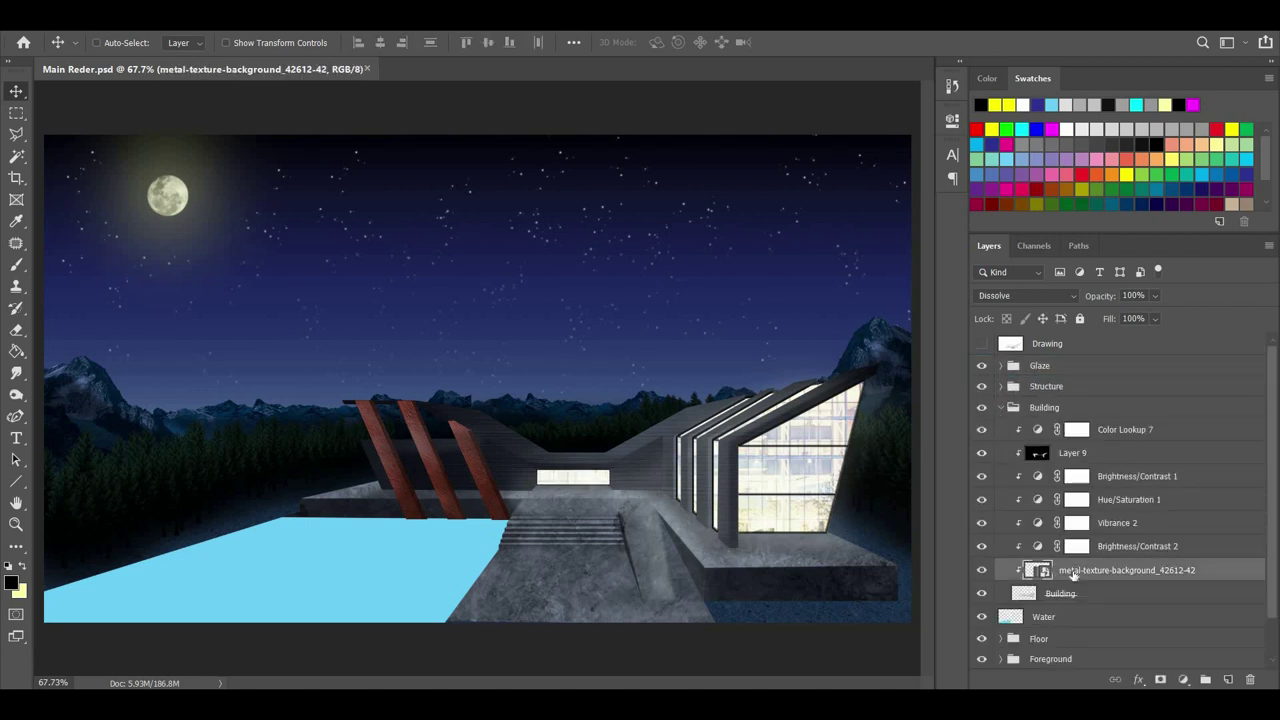
{"action": "left_click", "coordinate": [1066, 298]}
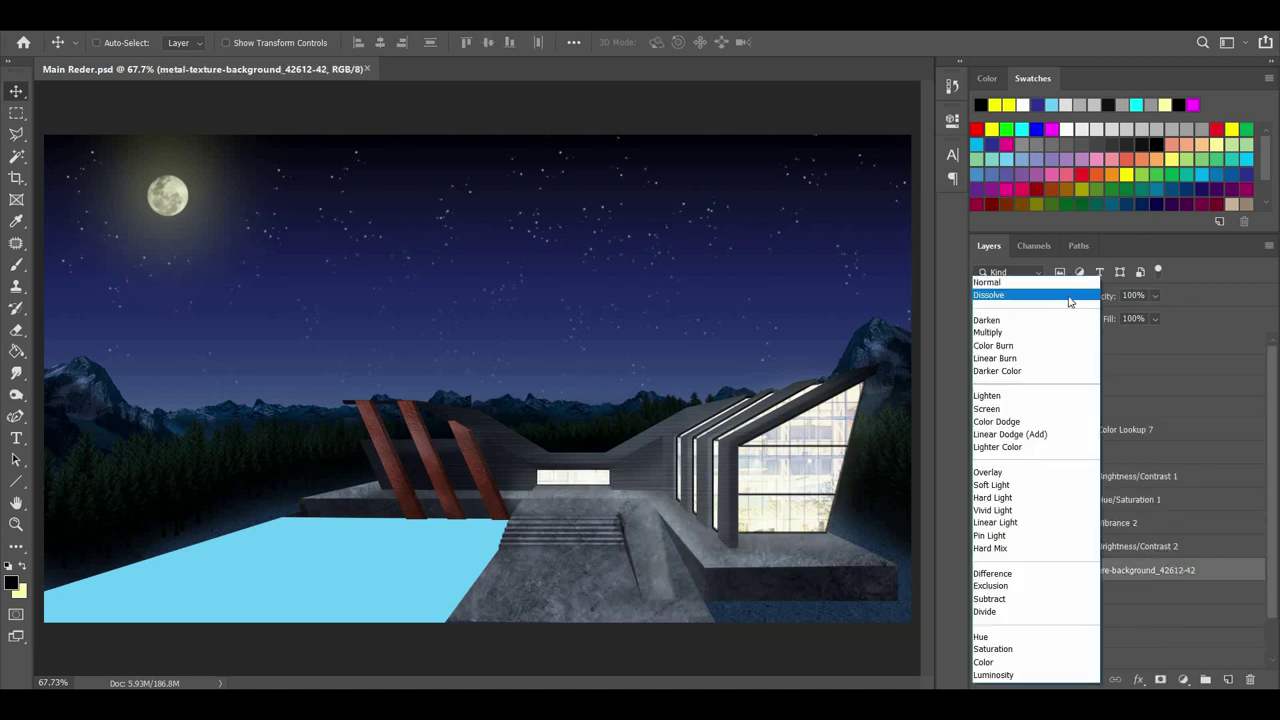
{"action": "left_click", "coordinate": [1029, 472]}
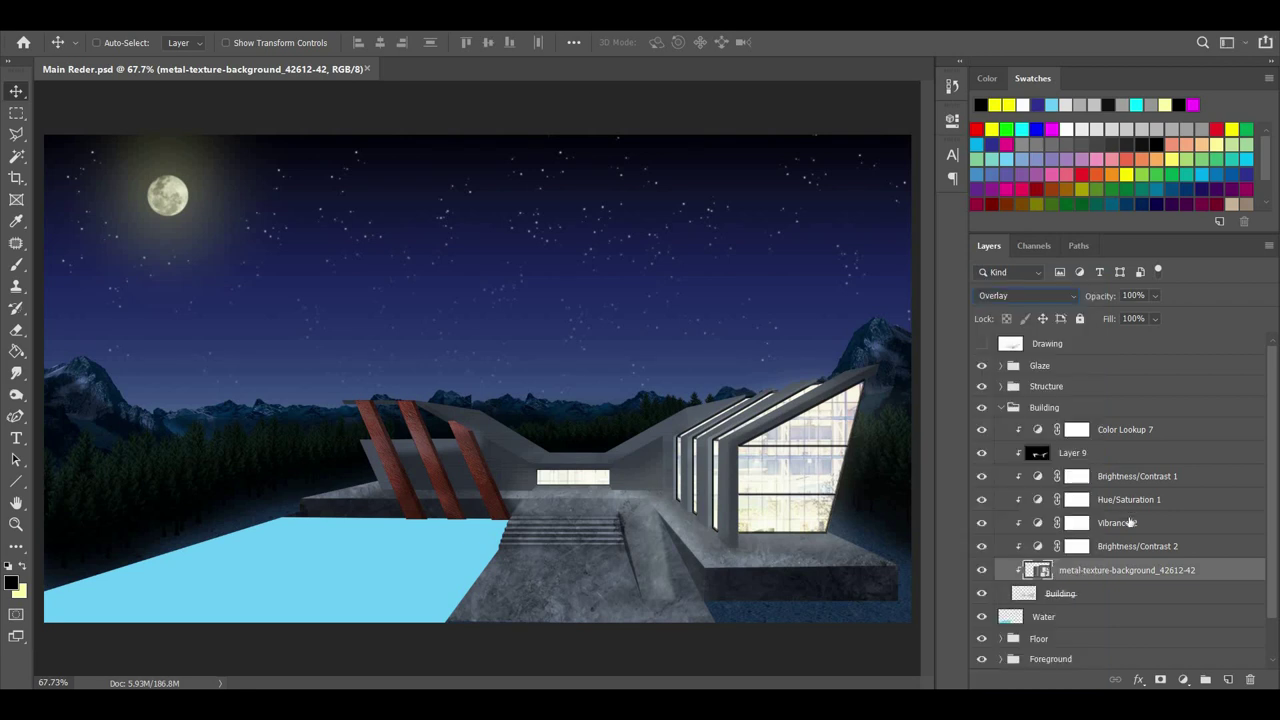
{"action": "double_click", "coordinate": [1037, 477]}
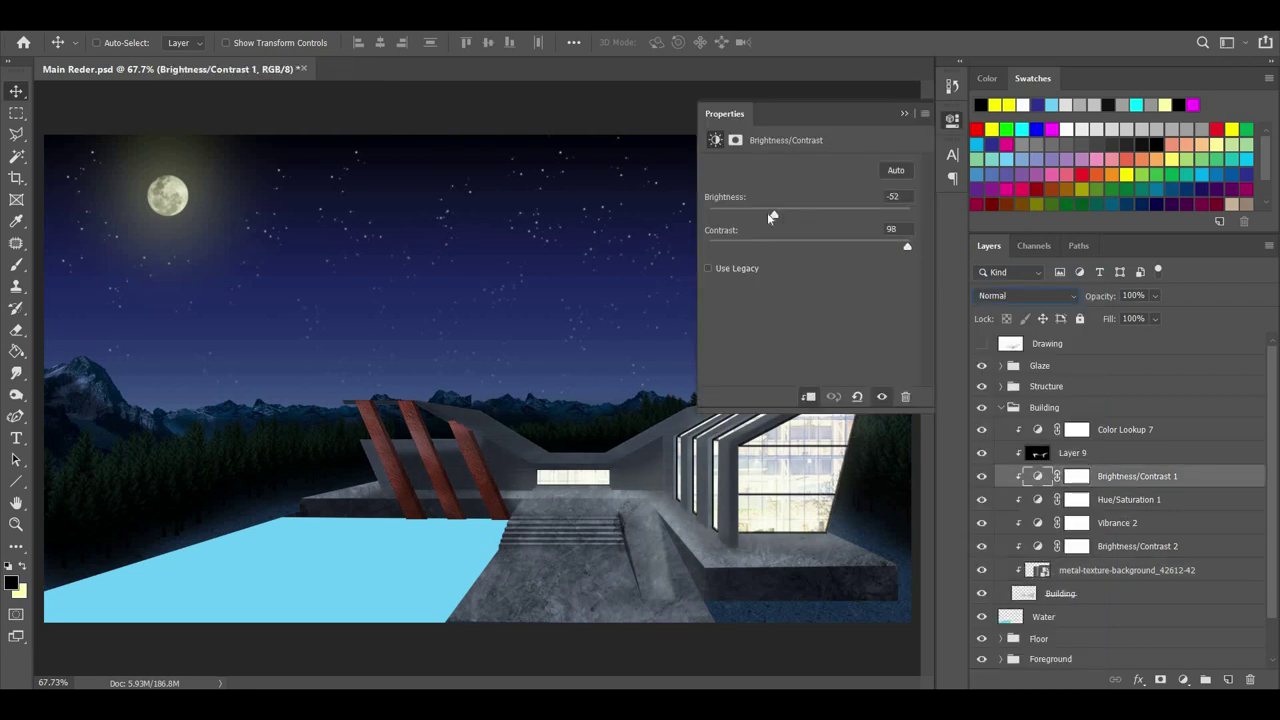
{"action": "left_click", "coordinate": [1001, 408]}
{"action": "left_click", "coordinate": [1001, 408]}
{"action": "left_click", "coordinate": [1127, 500]}
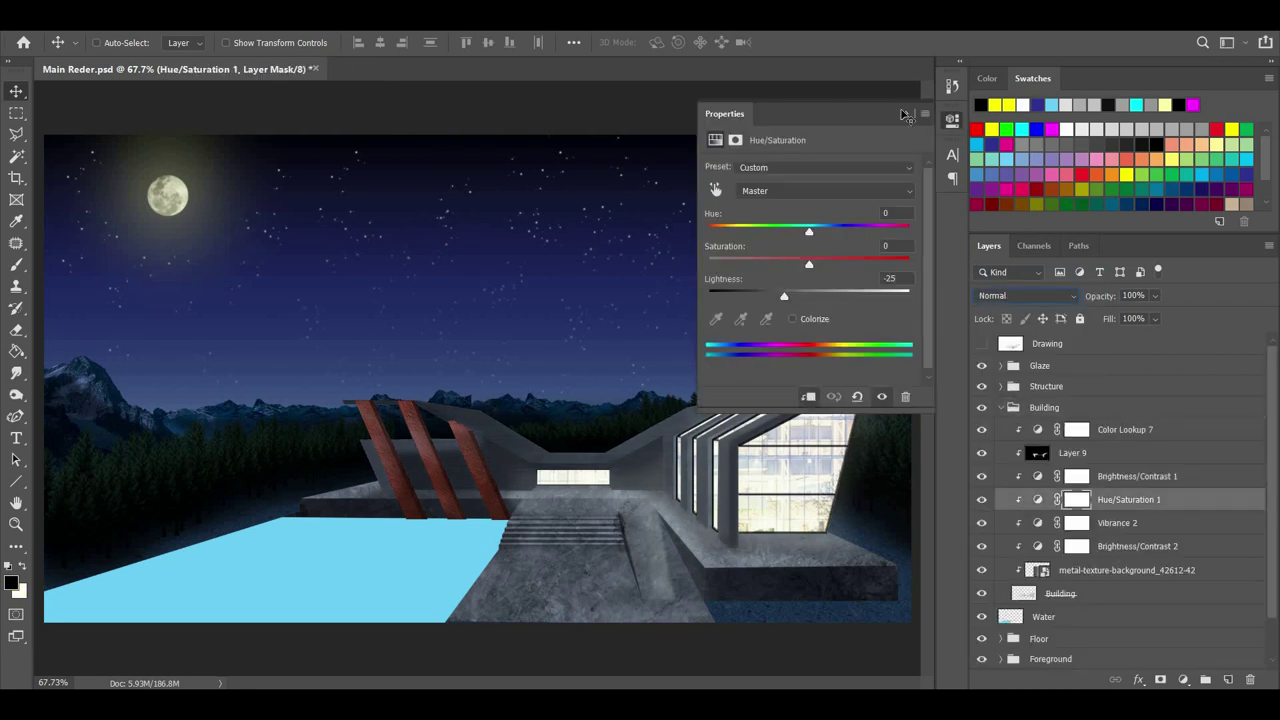
{"action": "left_click", "coordinate": [905, 114]}
Show the Drawing layer and erase Layer 9's shading within a polygonal selection of the rear window's left reveal.
{"action": "left_click", "coordinate": [982, 343]}
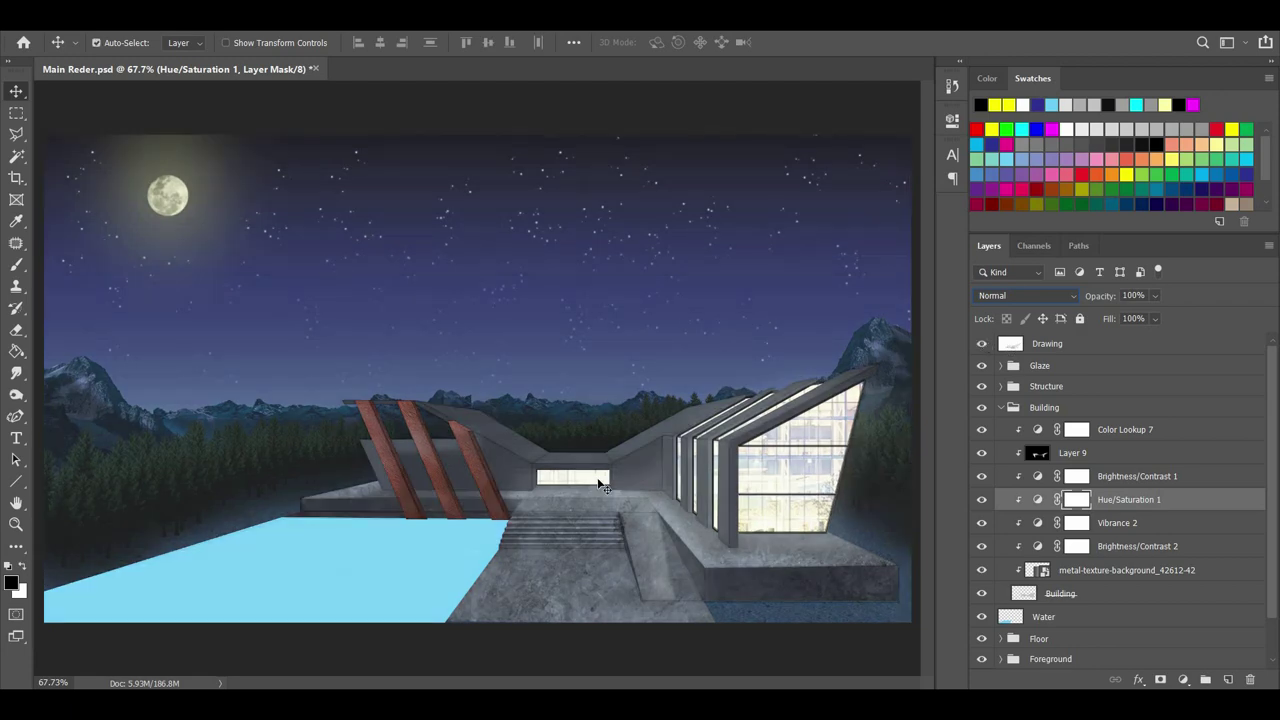
{"action": "left_click", "coordinate": [18, 136]}
{"action": "scroll", "coordinate": [566, 480], "scroll_direction": "up", "scroll_amount": 12}
{"action": "left_click", "coordinate": [1069, 455]}
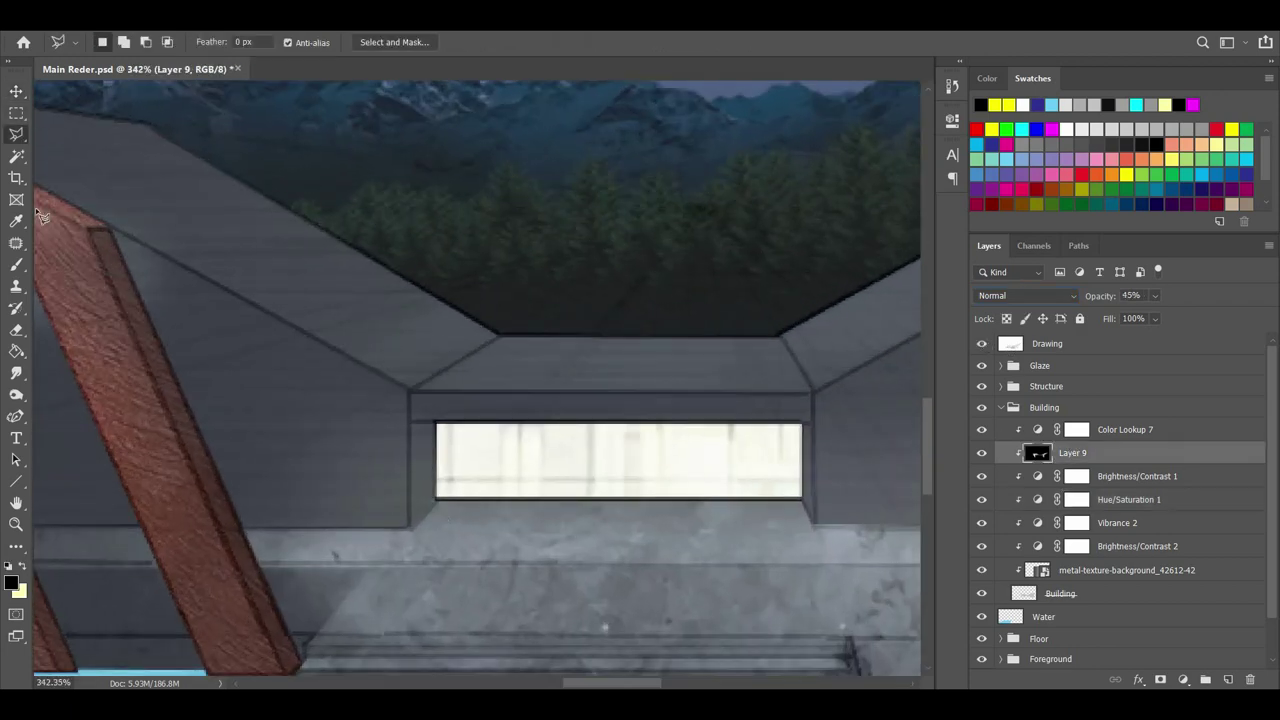
{"action": "scroll", "coordinate": [420, 528], "scroll_direction": "up", "scroll_amount": 6}
{"action": "left_click", "coordinate": [440, 489]}
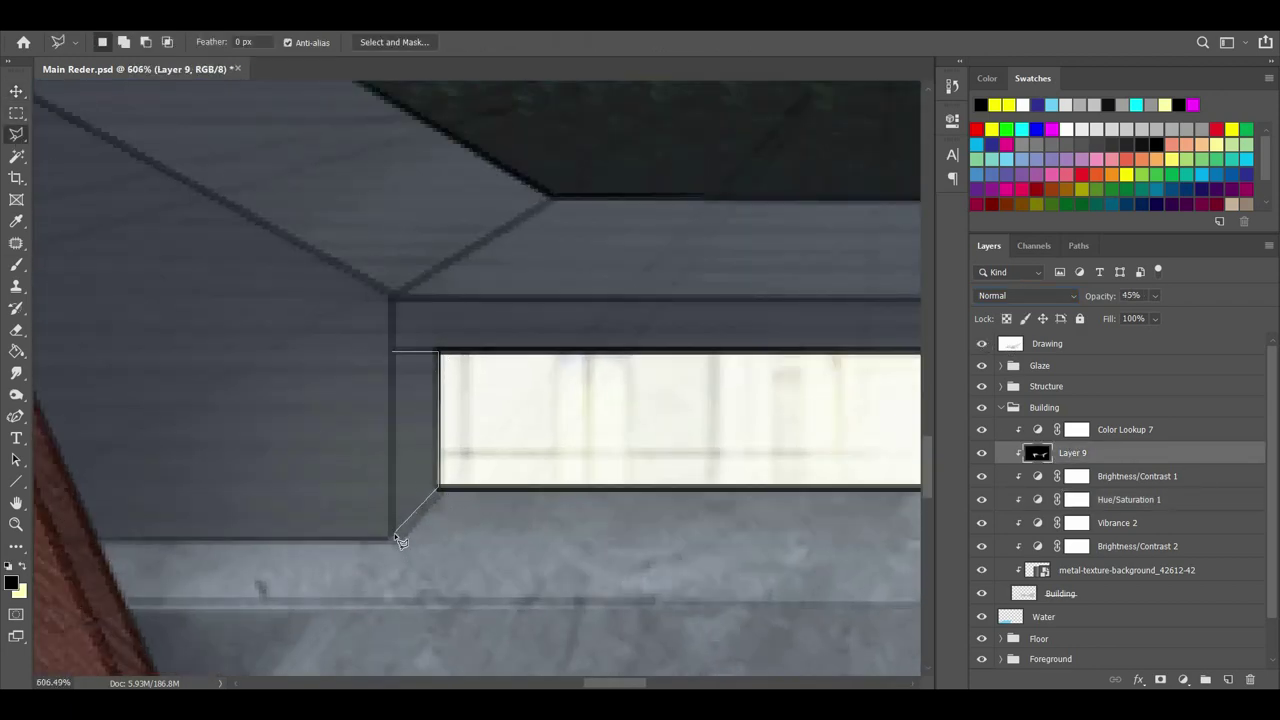
{"action": "key", "text": "e"}
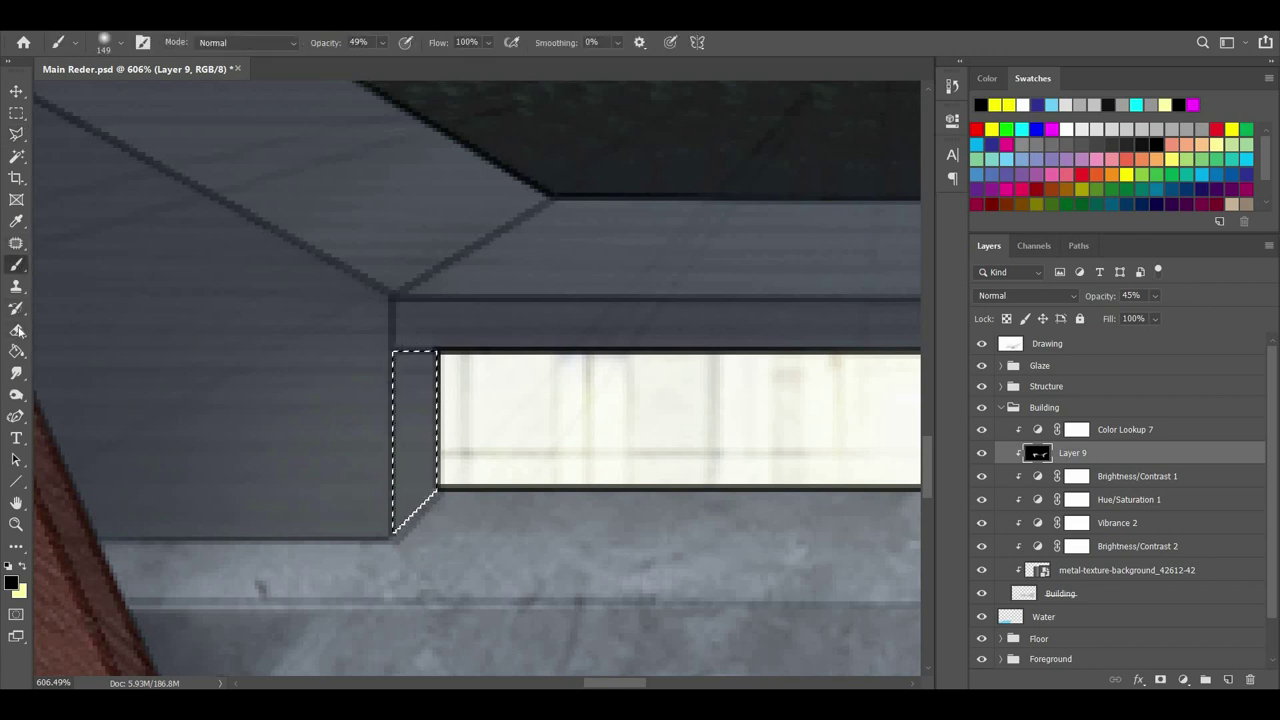
Select the rear window's right reveal with the Polygonal Lasso and erase the Layer 9 shading inside it.
{"action": "scroll", "coordinate": [351, 501], "scroll_direction": "down", "scroll_amount": 8}
{"action": "scroll", "coordinate": [750, 487], "scroll_direction": "up", "scroll_amount": 6}
{"action": "left_click", "coordinate": [16, 135]}
{"action": "left_click", "coordinate": [637, 492]}
{"action": "left_click", "coordinate": [655, 528]}
{"action": "left_click", "coordinate": [655, 382]}
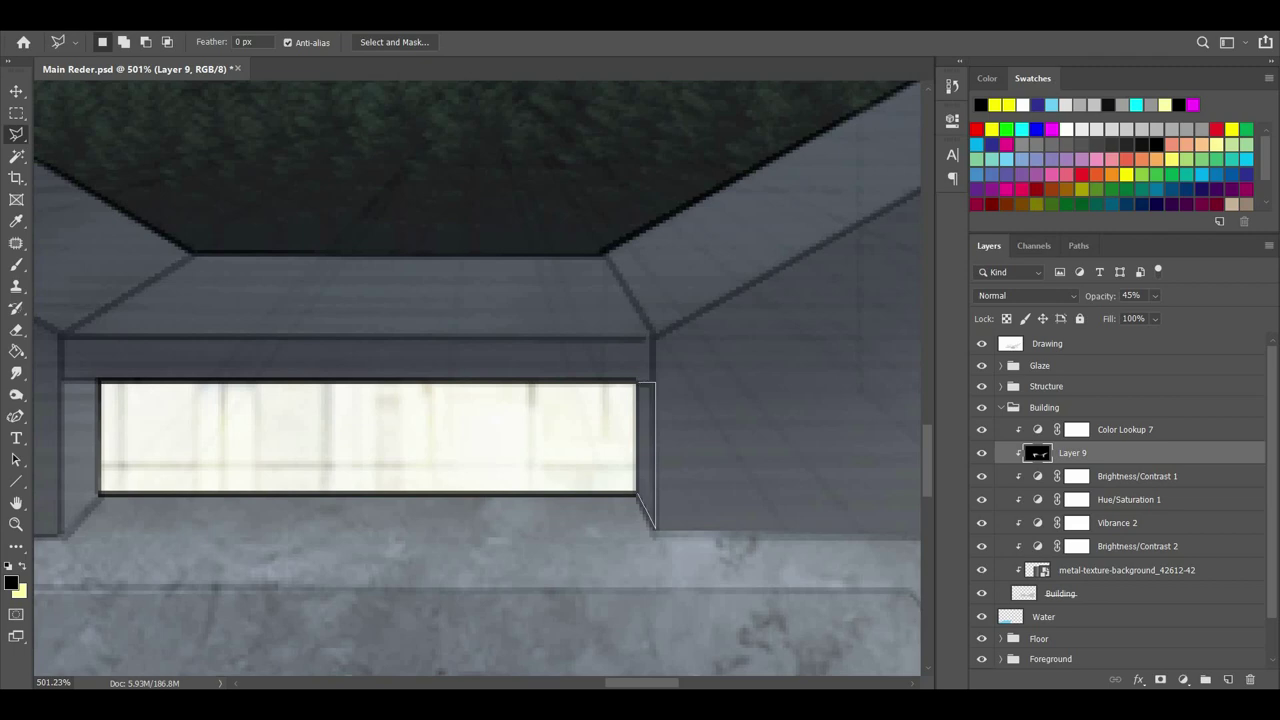
{"action": "left_click", "coordinate": [638, 382]}
{"action": "left_click", "coordinate": [638, 493]}
{"action": "left_click", "coordinate": [16, 330]}
{"action": "left_click_drag", "start_coordinate": [647, 400], "coordinate": [648, 505]}
Set the brush to 100% opacity and a 69 px size.
{"action": "left_click", "coordinate": [16, 135]}
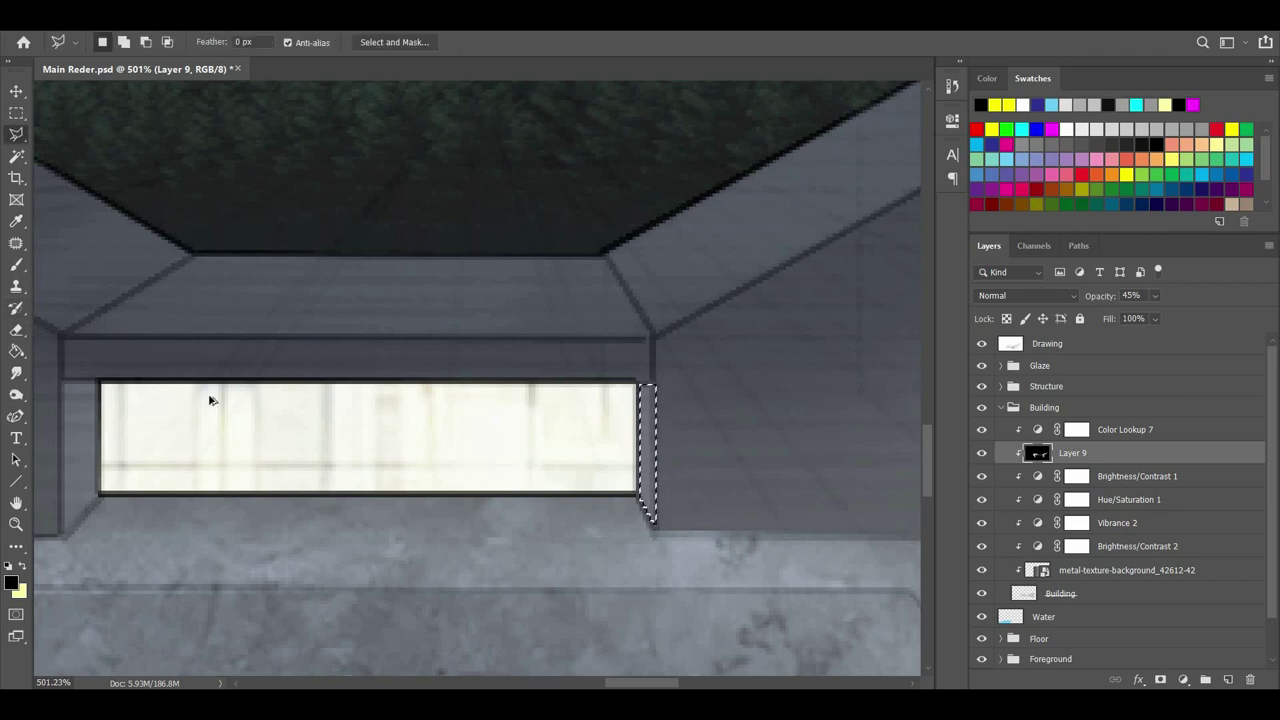
{"action": "scroll", "coordinate": [259, 404], "scroll_direction": "down", "scroll_amount": 8}
{"action": "scroll", "coordinate": [760, 443], "scroll_direction": "down", "scroll_amount": 6}
{"action": "scroll", "coordinate": [117, 418], "scroll_direction": "up", "scroll_amount": 6}
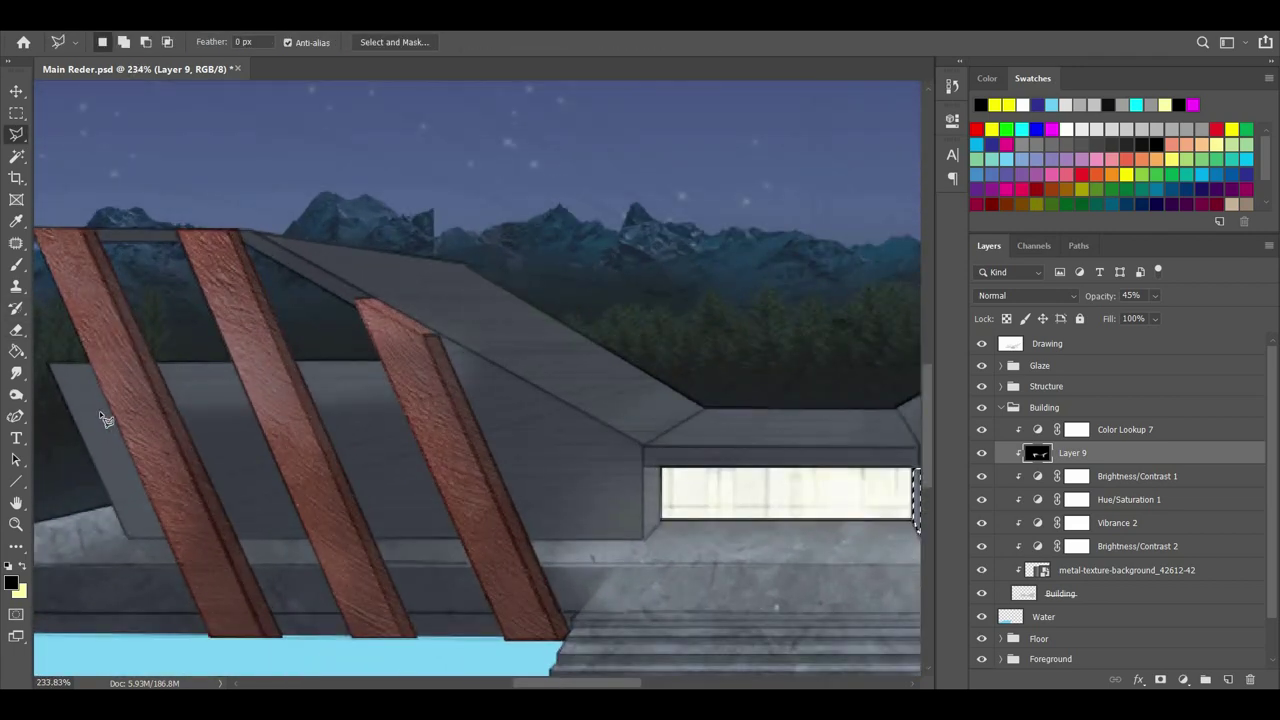
{"action": "scroll", "coordinate": [408, 419], "scroll_direction": "down", "scroll_amount": 2}
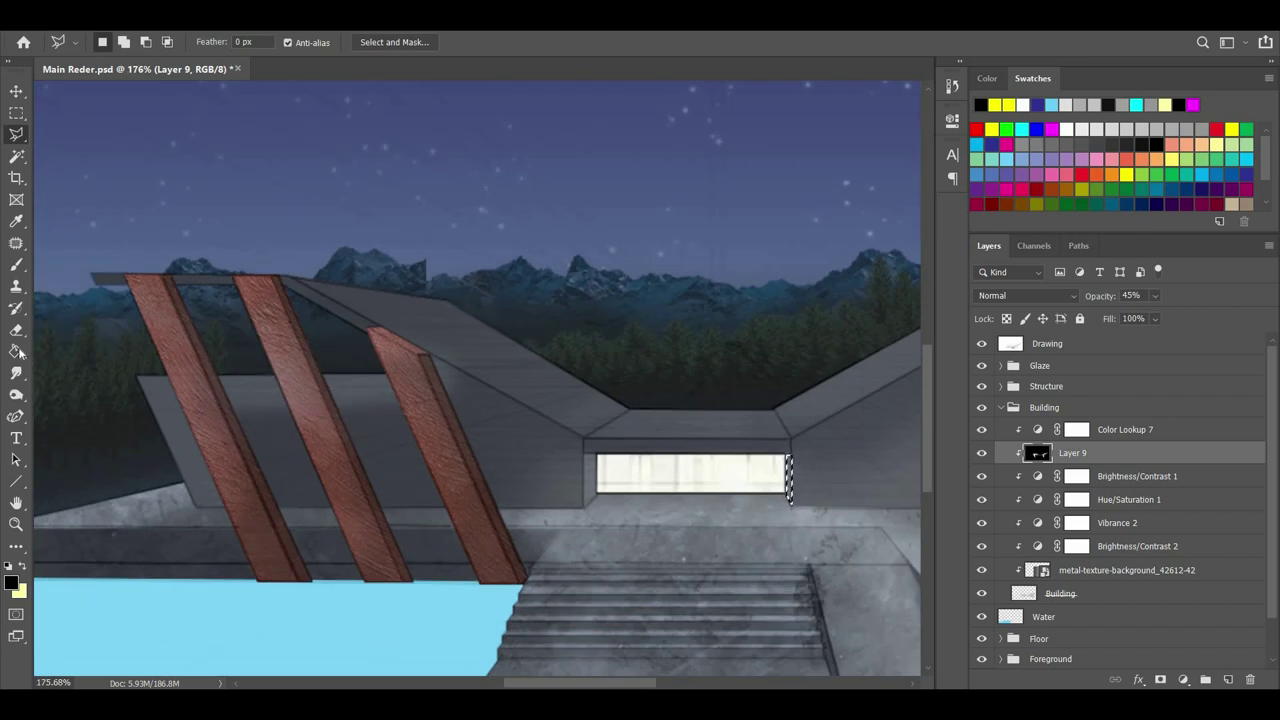
{"action": "left_click", "coordinate": [16, 264]}
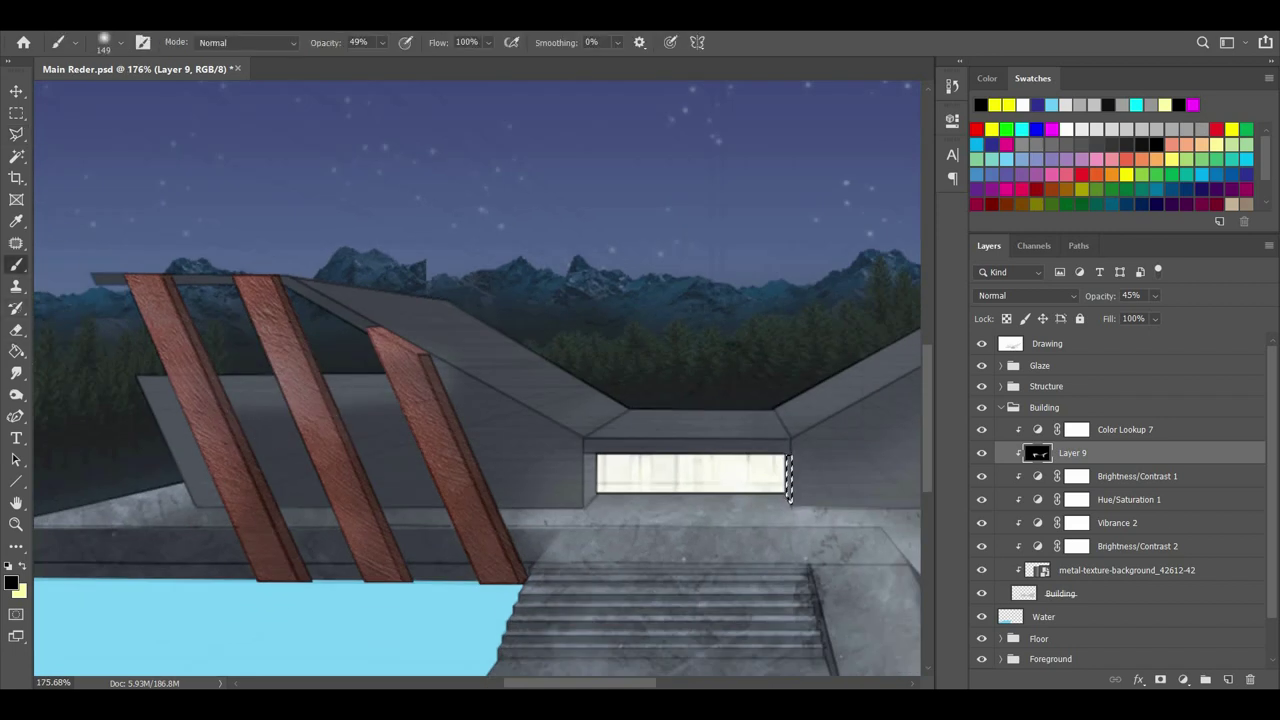
{"action": "left_click_drag", "start_coordinate": [382, 43], "coordinate": [434, 61]}
{"action": "left_click", "coordinate": [75, 43]}
{"action": "scroll", "coordinate": [204, 112], "scroll_direction": "up", "scroll_amount": 3}
{"action": "scroll", "coordinate": [204, 112], "scroll_direction": "down", "scroll_amount": 2}
{"action": "left_click", "coordinate": [246, 75]}
{"action": "key", "text": "Escape"}
{"action": "key", "text": "Escape"}
{"action": "left_click", "coordinate": [110, 45]}
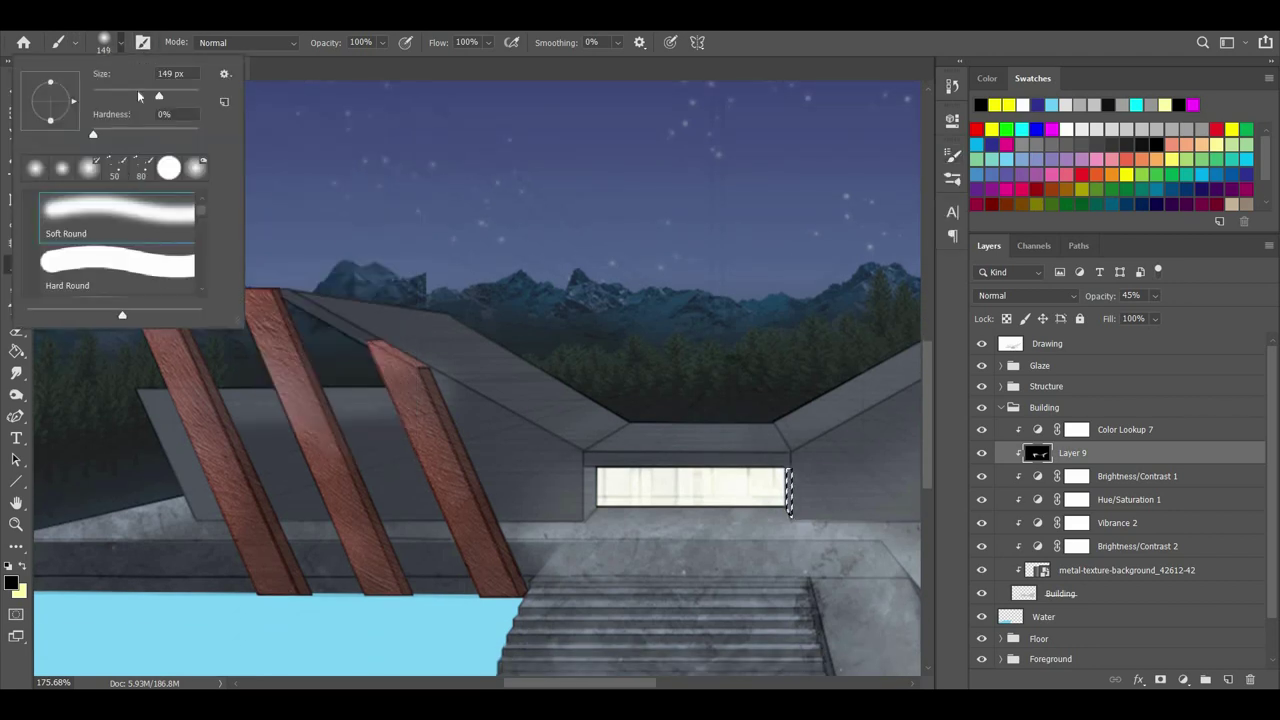
{"action": "key", "text": "Return"}
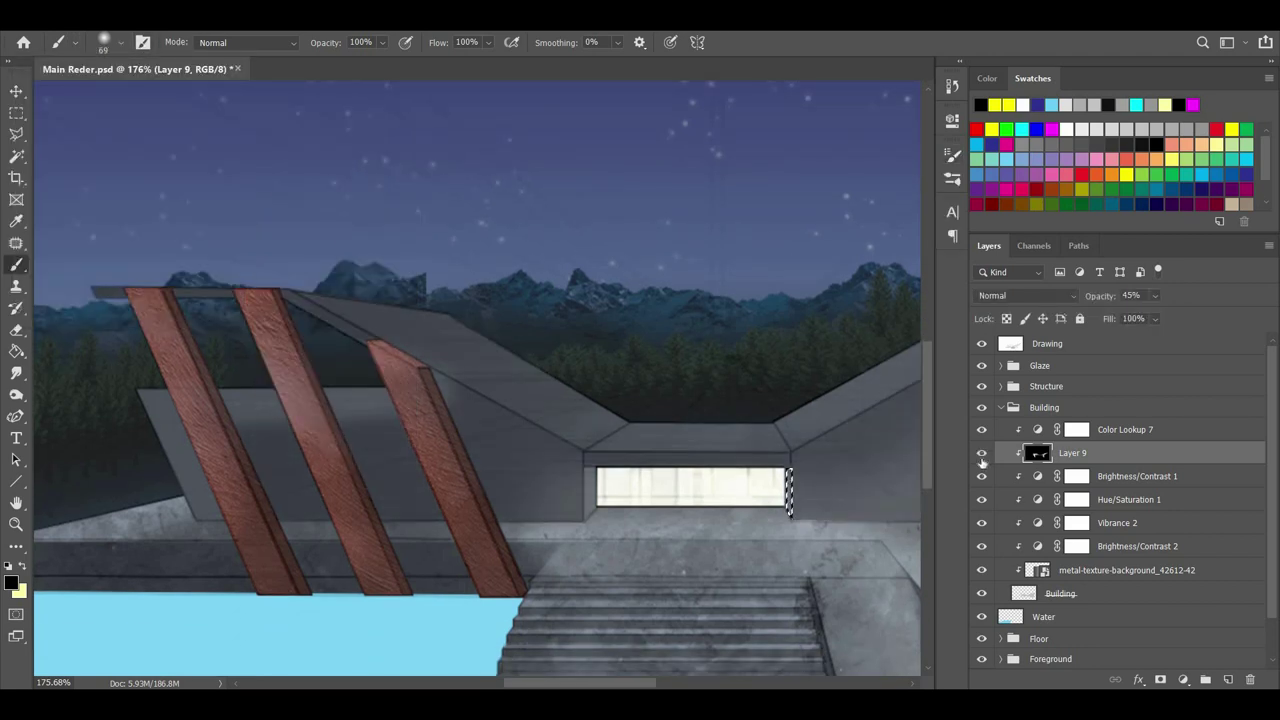
Compare the image with and without Layer 9, move Color Lookup 7 beneath it, and clear the window reveal selection.
{"action": "left_click", "coordinate": [982, 454]}
{"action": "left_click", "coordinate": [982, 454]}
{"action": "left_click_drag", "start_coordinate": [1088, 432], "coordinate": [1090, 465]}
{"action": "left_click", "coordinate": [982, 477]}
{"action": "left_click", "coordinate": [982, 477]}
{"action": "key", "text": "l"}
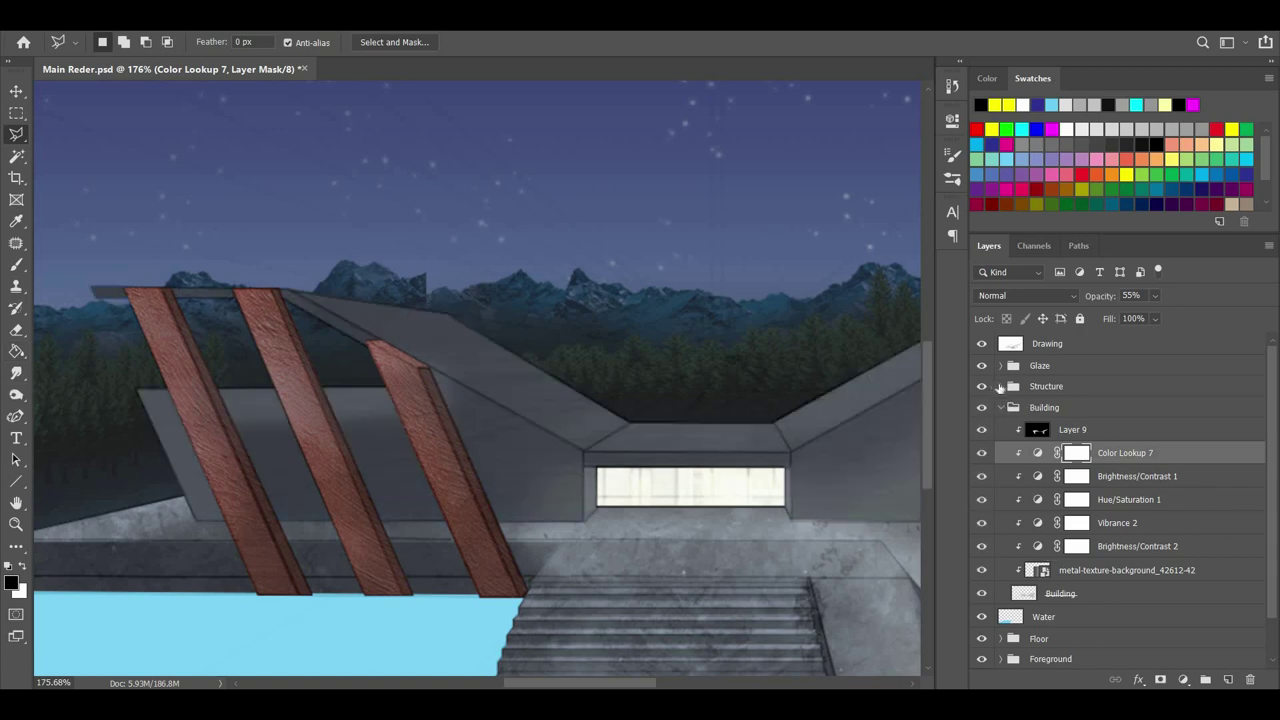
Expand the Structure group and select the outline of the three copper columns from the Structure layer with the Magic Wand.
{"action": "left_click", "coordinate": [1000, 388]}
{"action": "left_click", "coordinate": [1095, 460]}
{"action": "key", "text": "w"}
{"action": "left_click", "coordinate": [1097, 441]}
{"action": "left_click", "coordinate": [1077, 459]}
{"action": "left_click", "coordinate": [631, 407]}
{"action": "left_click", "coordinate": [654, 371]}
{"action": "left_click", "coordinate": [1106, 482]}
{"action": "left_click", "coordinate": [652, 370]}
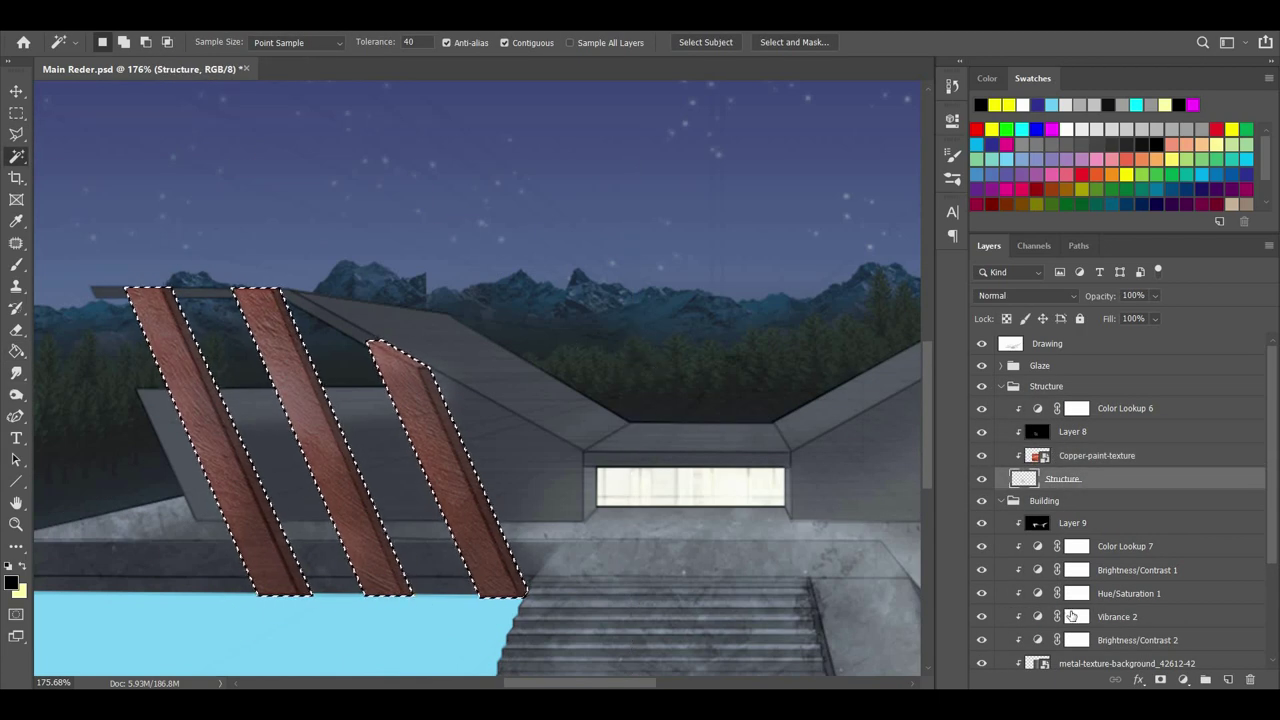
Shift Layer 9's shading inside the column-shaped selection right and up to cast column shadows on the wall, and deselect.
{"action": "left_click", "coordinate": [1072, 522]}
{"action": "key", "text": "v"}
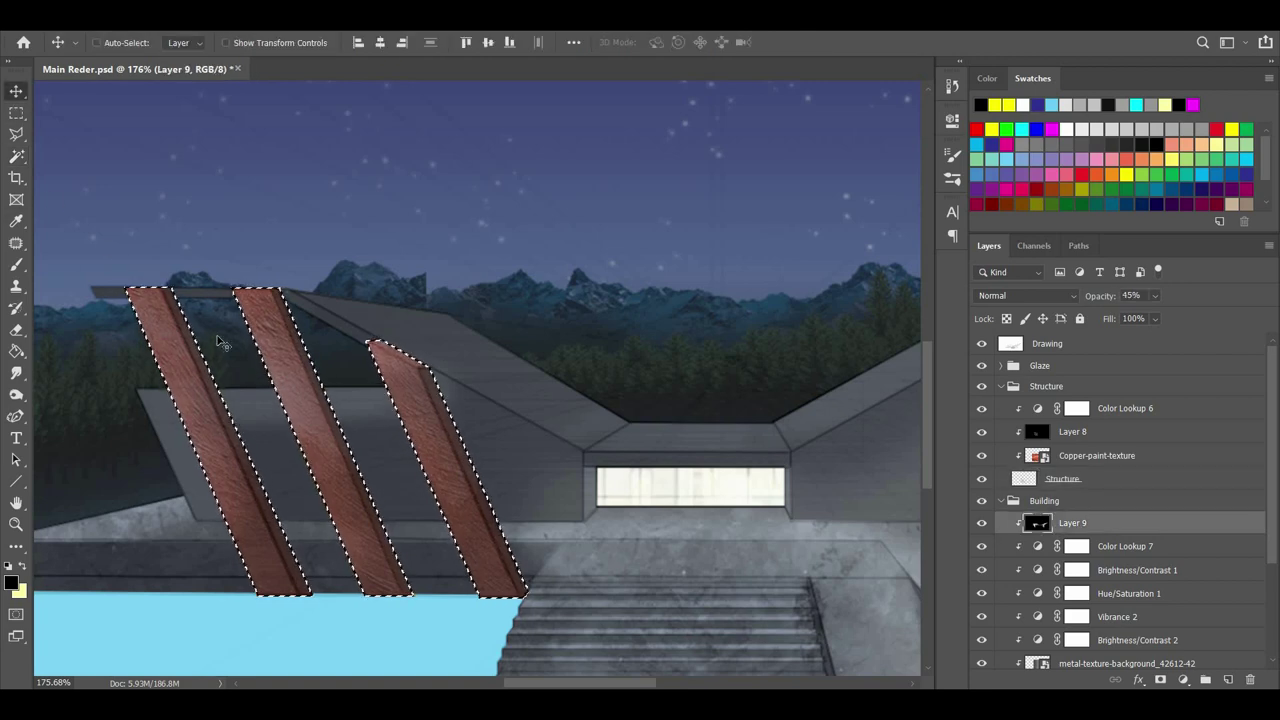
{"action": "key", "text": "shift+Right"}
{"action": "key", "text": "shift+Right"}
{"action": "key", "text": "shift+Right"}
{"action": "key", "text": "shift+Right"}
{"action": "key", "text": "shift+Left"}
{"action": "key", "text": "shift+Left"}
{"action": "key", "text": "shift+Up"}
{"action": "key", "text": "shift+Up"}
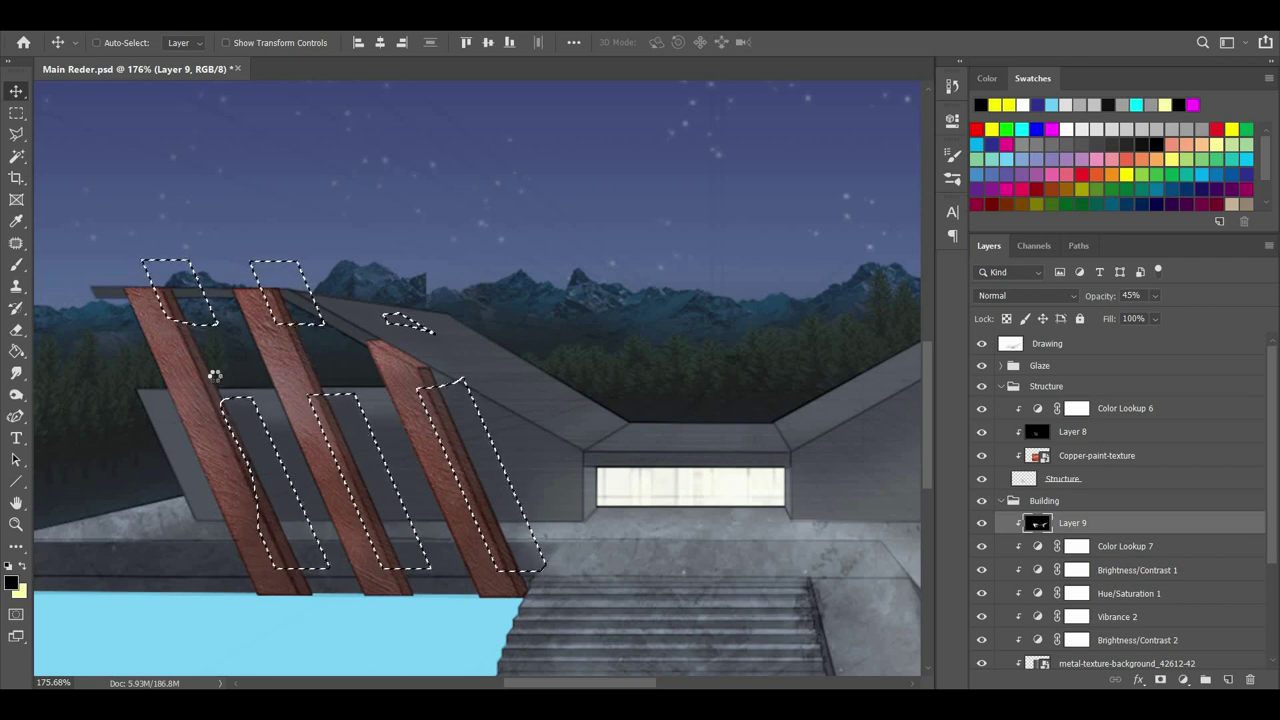
{"action": "key", "text": "l"}
{"action": "key", "text": "ctrl+d"}
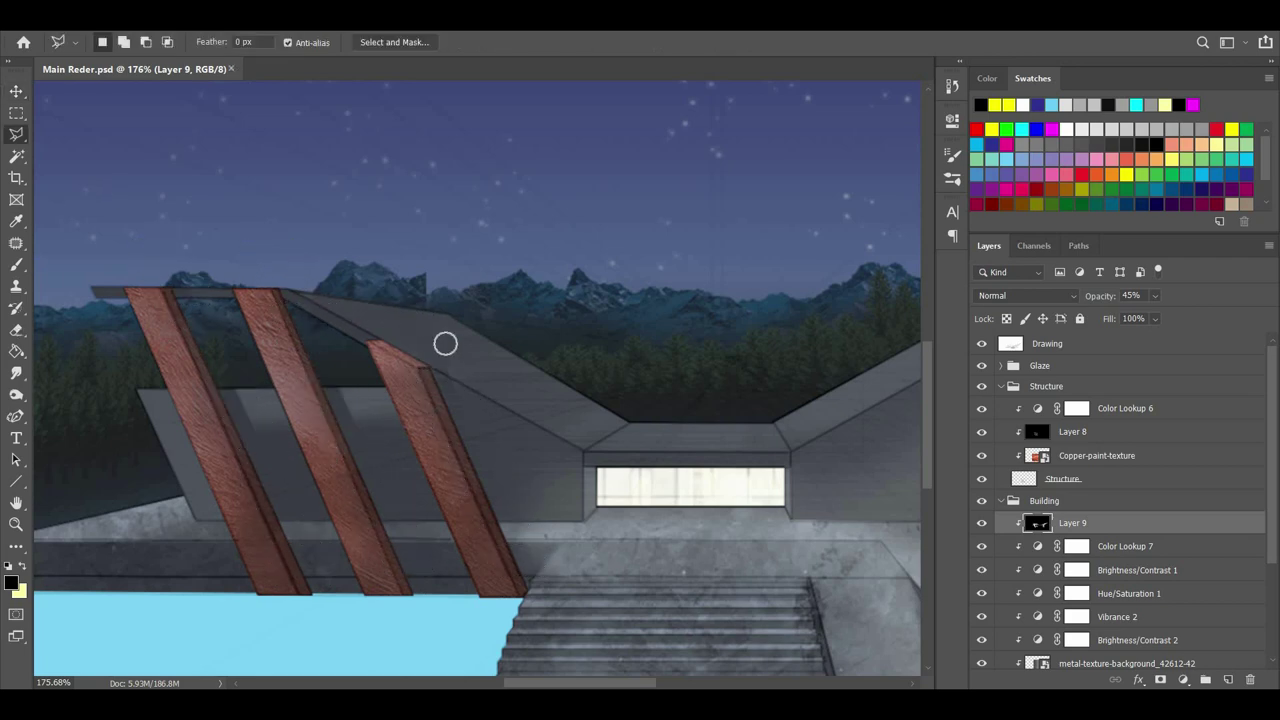
Select the left wing's sloping roof plane with the Polygonal Lasso and darken it with the brush on Layer 9.
{"action": "scroll", "coordinate": [477, 430], "scroll_direction": "up", "scroll_amount": 5}
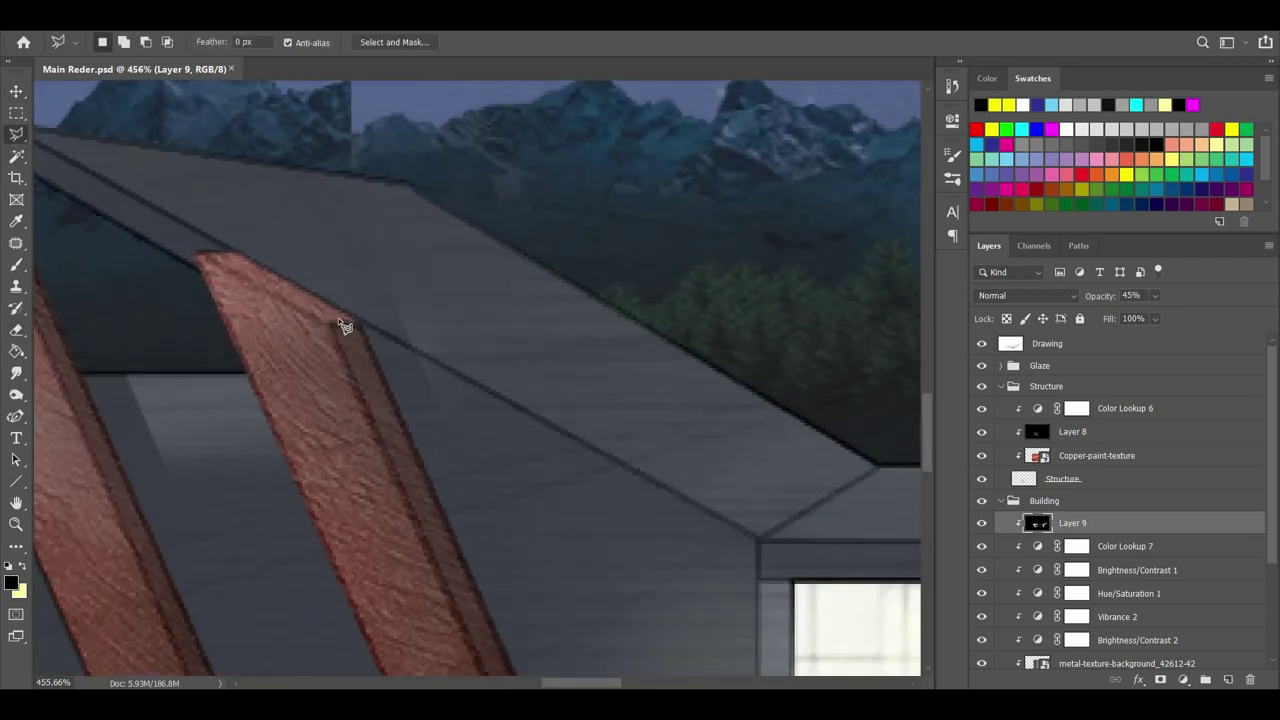
{"action": "left_click", "coordinate": [81, 120]}
{"action": "left_click", "coordinate": [496, 182]}
{"action": "left_click", "coordinate": [812, 466]}
{"action": "double_click", "coordinate": [691, 541]}
{"action": "double_click", "coordinate": [690, 543]}
{"action": "scroll", "coordinate": [690, 543], "scroll_direction": "down", "scroll_amount": 2}
{"action": "key", "text": "b"}
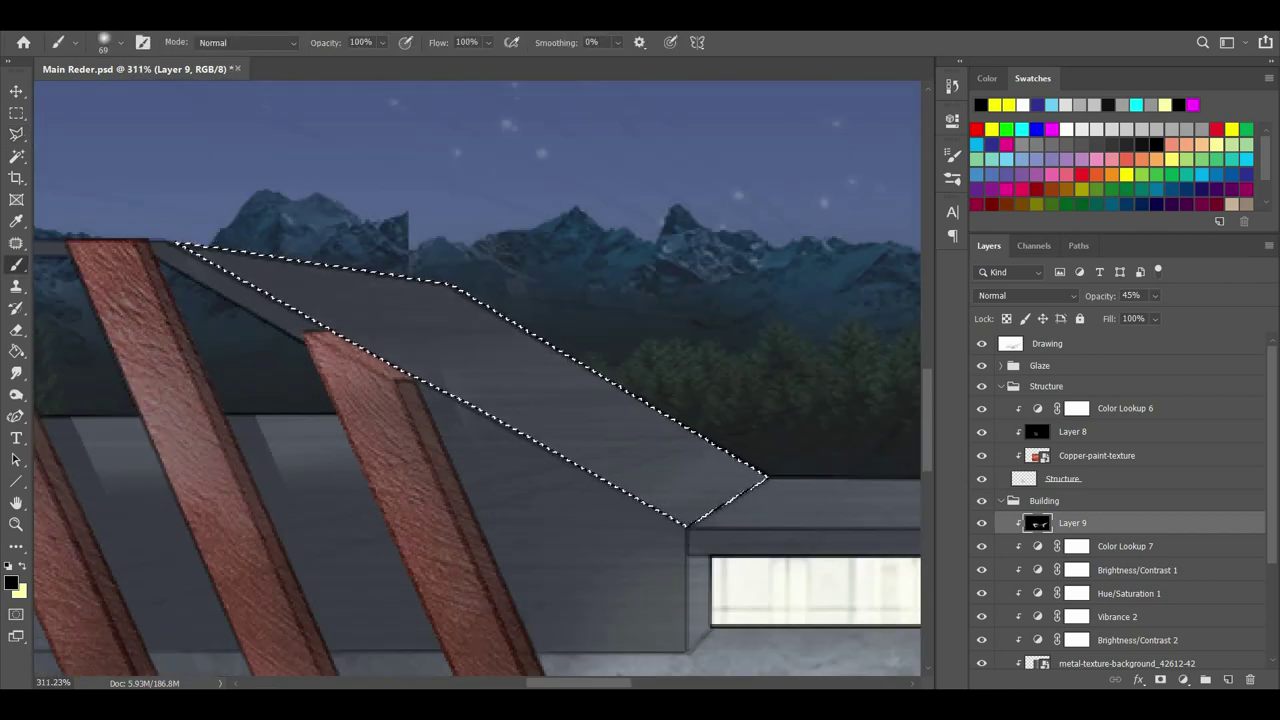
{"action": "scroll", "coordinate": [646, 374], "scroll_direction": "down", "scroll_amount": 5}
{"action": "scroll", "coordinate": [243, 312], "scroll_direction": "up", "scroll_amount": 3}
Set Layer 9's opacity to 55%.
{"action": "left_click", "coordinate": [1088, 295]}
{"action": "type", "text": "55"}
{"action": "key", "text": "Return"}
{"action": "key", "text": "l"}
{"action": "left_click", "coordinate": [286, 371]}
{"action": "key", "text": "Escape"}
{"action": "scroll", "coordinate": [446, 420], "scroll_direction": "down", "scroll_amount": 11}
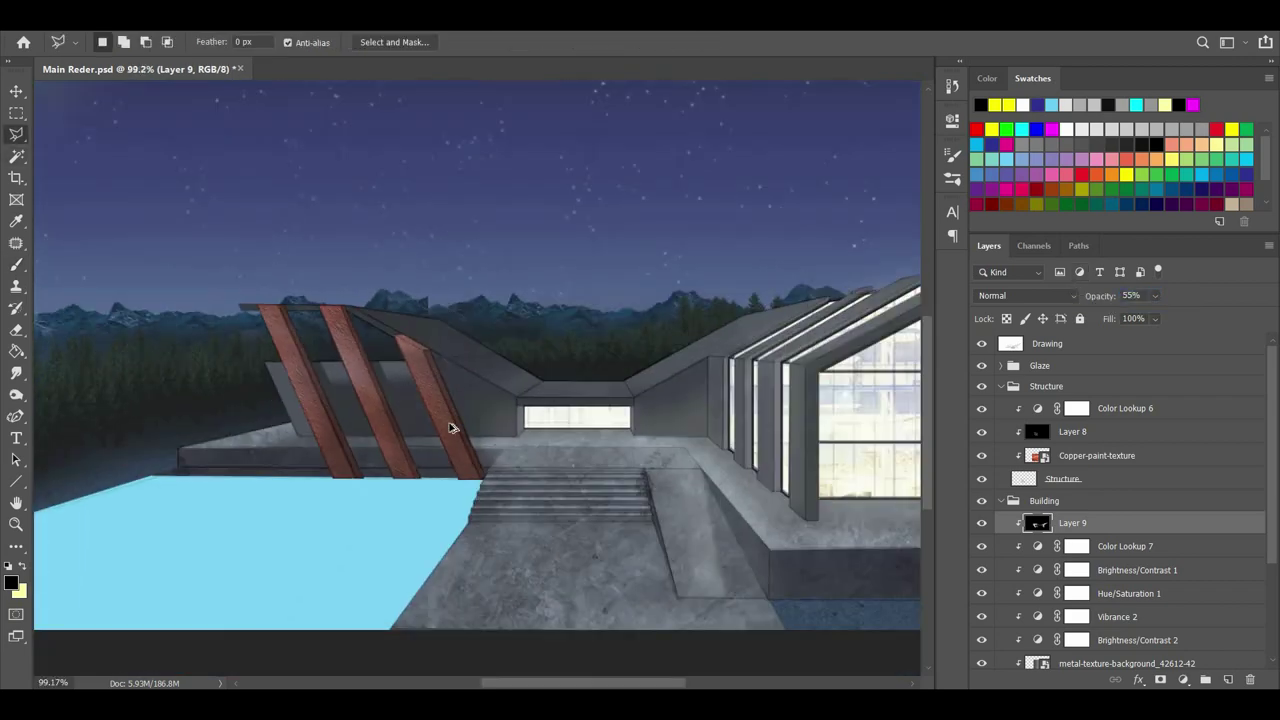
{"action": "scroll", "coordinate": [414, 443], "scroll_direction": "up", "scroll_amount": 2}
{"action": "scroll", "coordinate": [214, 471], "scroll_direction": "down", "scroll_amount": 2}
{"action": "scroll", "coordinate": [163, 451], "scroll_direction": "up", "scroll_amount": 5}
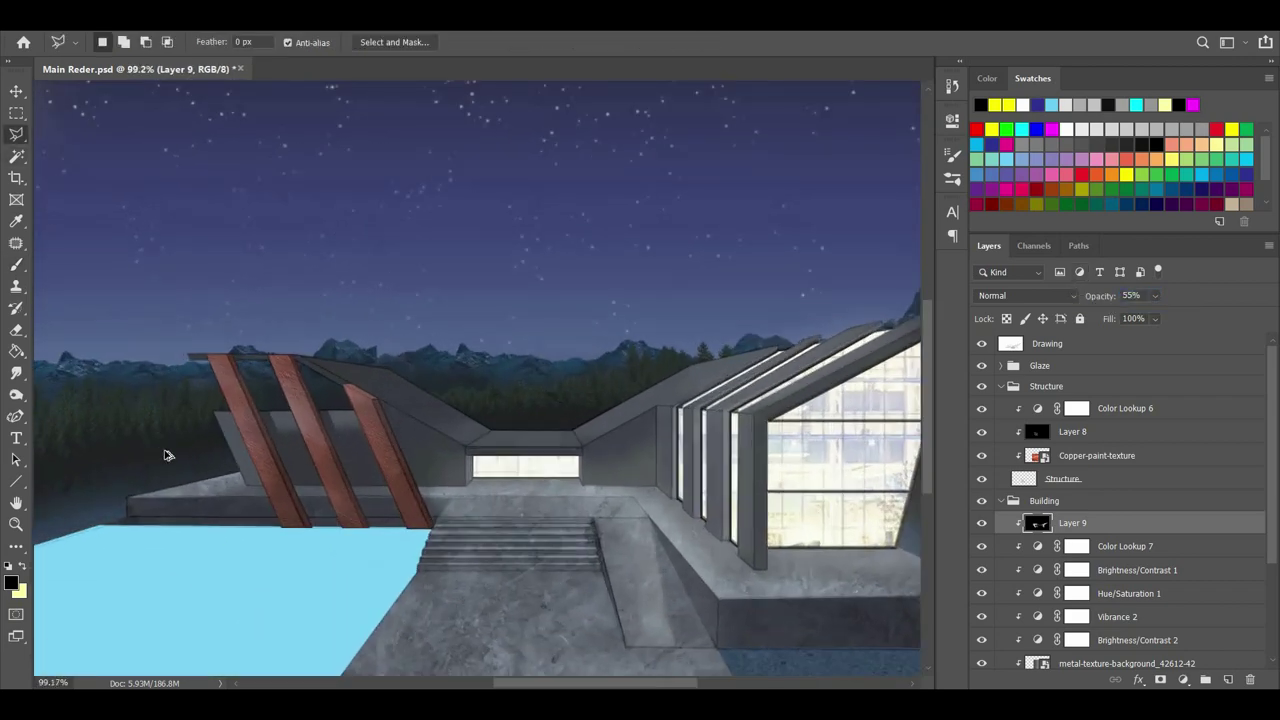
Refine the light and shadow on the wall behind the copper columns with the Brush and Eraser on Layer 9.
{"action": "left_click", "coordinate": [17, 263]}
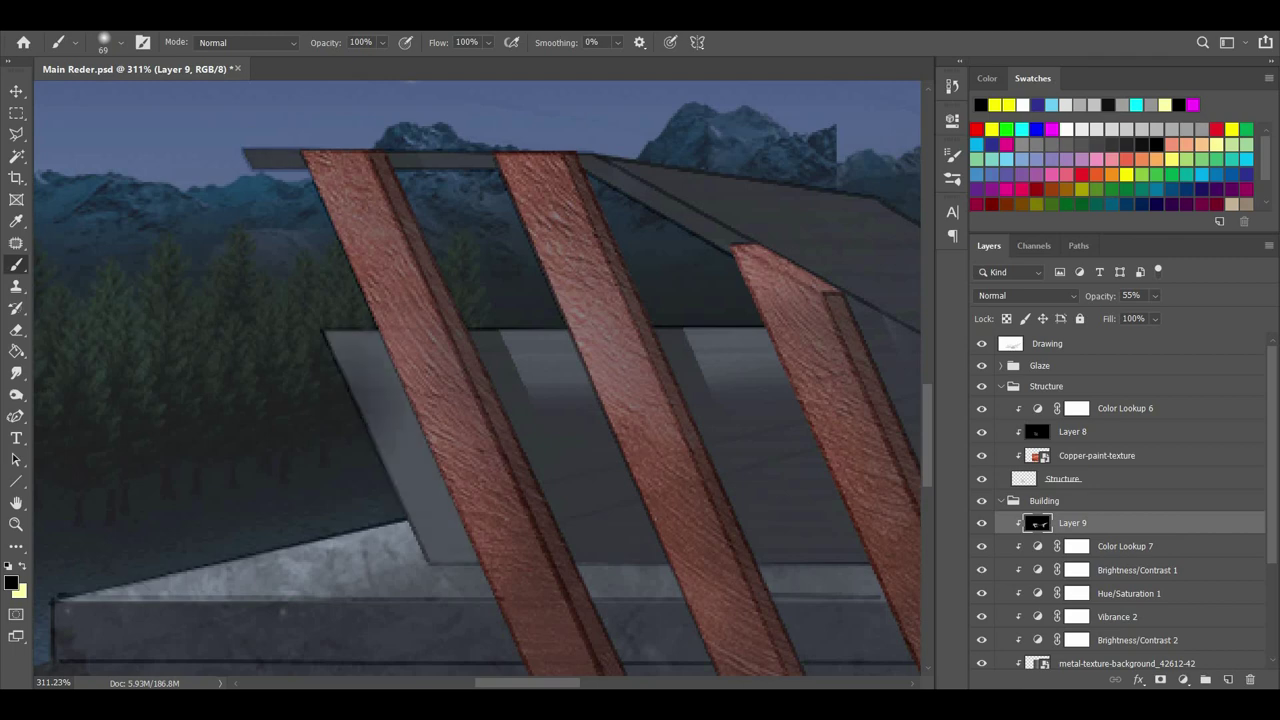
{"action": "left_click", "coordinate": [17, 329]}
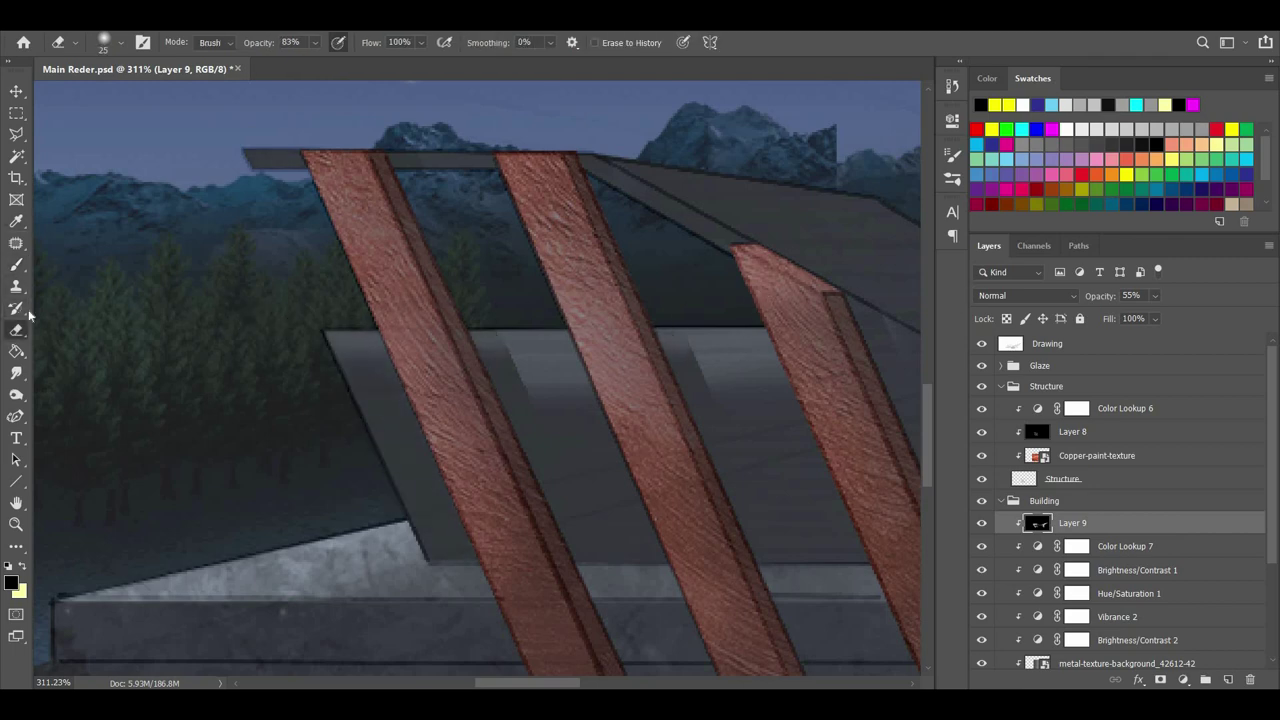
{"action": "scroll", "coordinate": [240, 303], "scroll_direction": "down", "scroll_amount": 4}
{"action": "scroll", "coordinate": [411, 341], "scroll_direction": "up", "scroll_amount": 3}
{"action": "key", "text": "ctrl+z"}
{"action": "key", "text": "ctrl+z"}
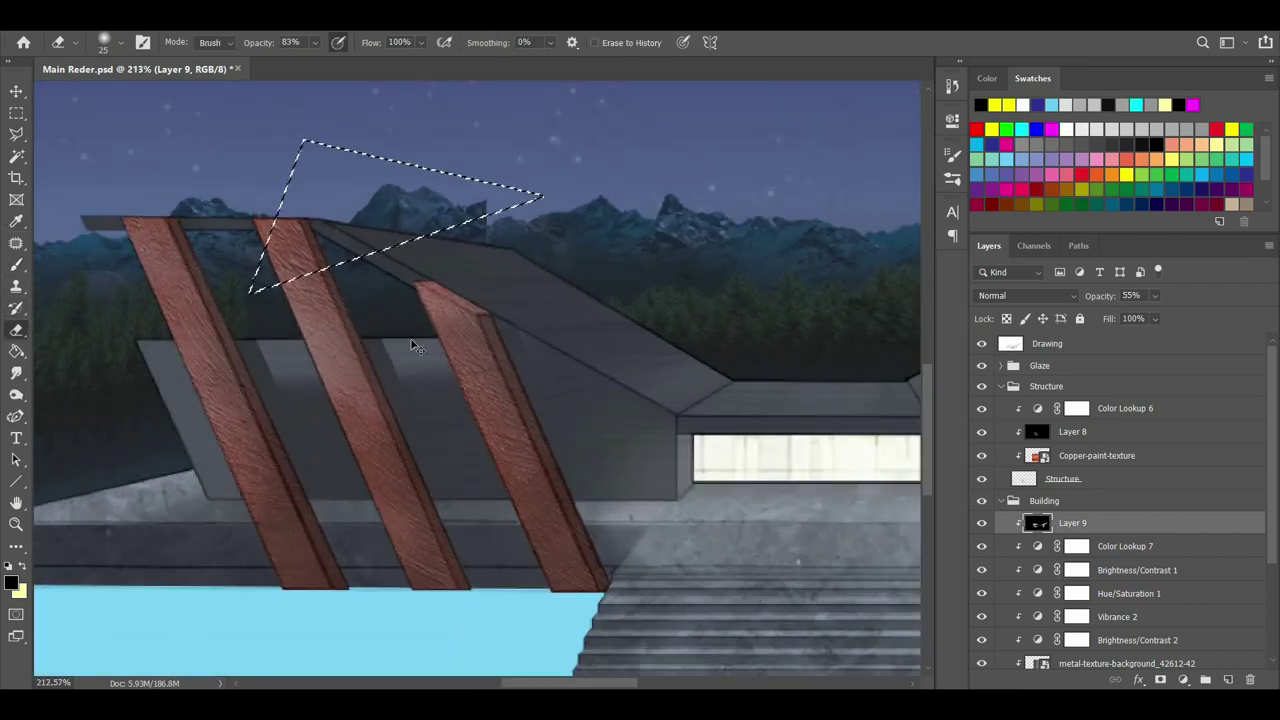
{"action": "key", "text": "ctrl+z"}
{"action": "key", "text": "ctrl+z"}
{"action": "scroll", "coordinate": [394, 417], "scroll_direction": "down", "scroll_amount": 5}
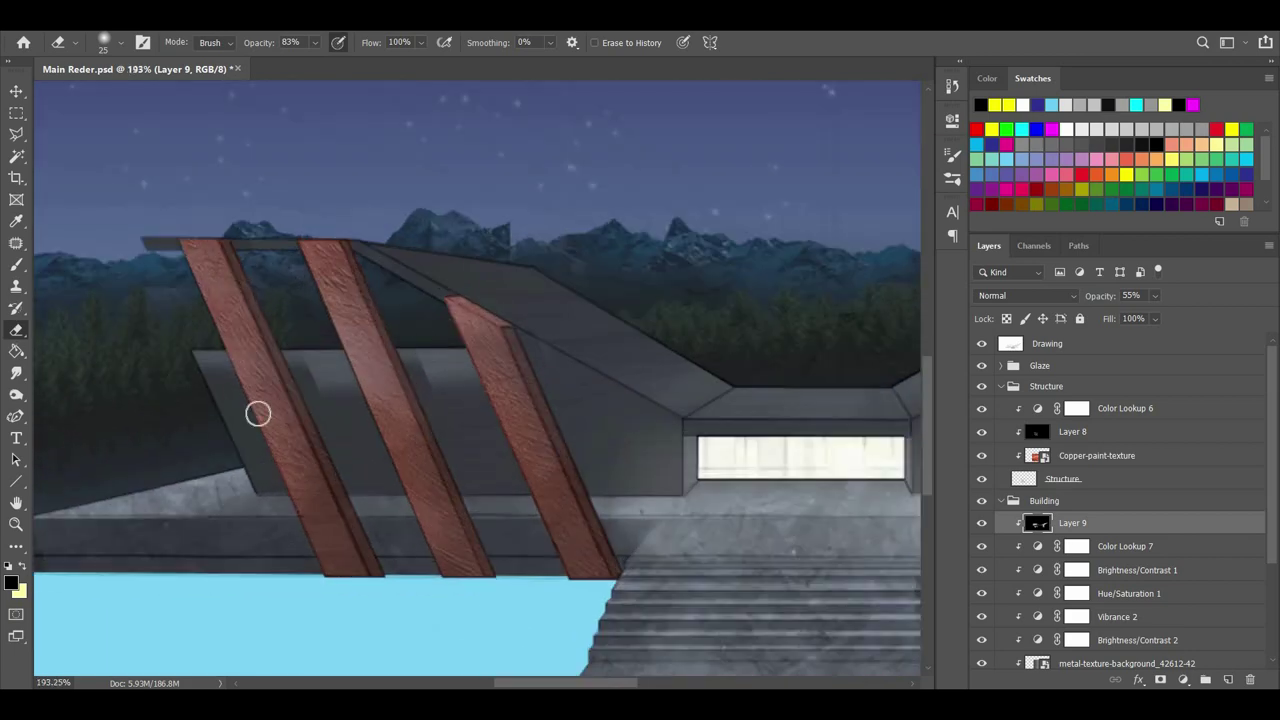
{"action": "scroll", "coordinate": [220, 414], "scroll_direction": "down", "scroll_amount": 3}
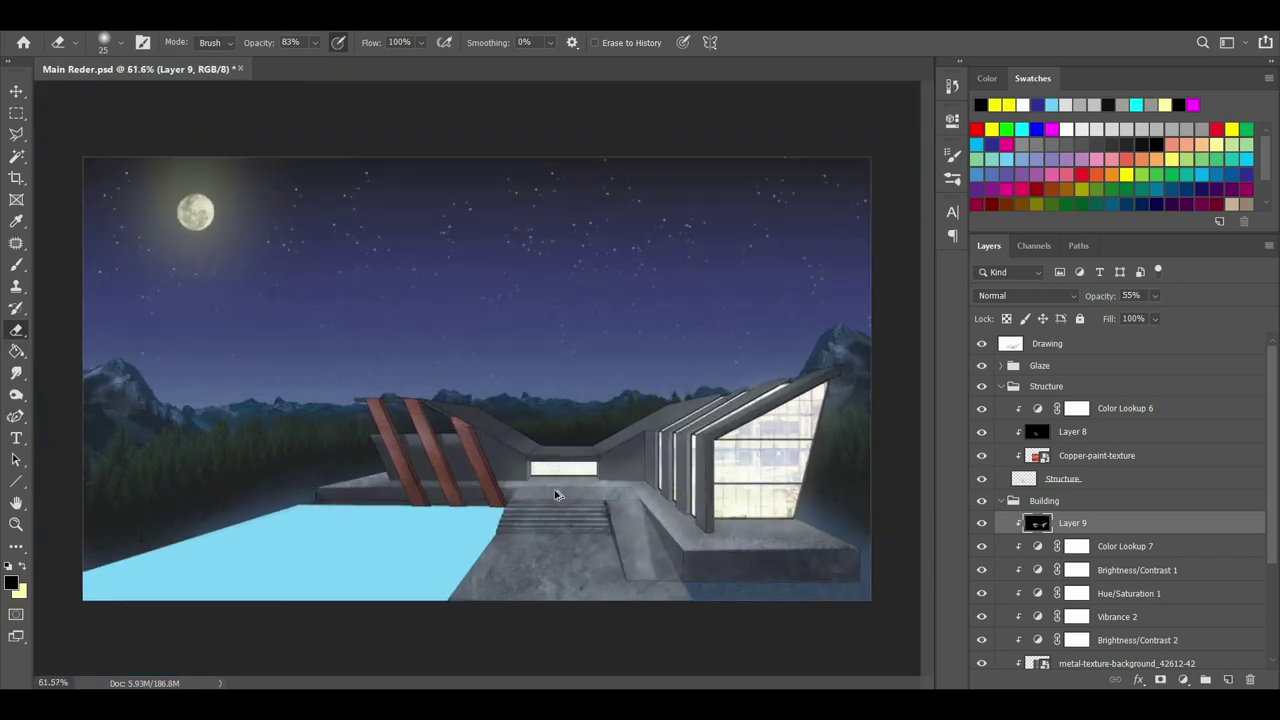
Save the rendering file.
{"action": "scroll", "coordinate": [557, 494], "scroll_direction": "up", "scroll_amount": 2}
{"action": "left_click", "coordinate": [45, 22]}
{"action": "left_click", "coordinate": [90, 177]}
{"action": "left_click", "coordinate": [59, 176]}
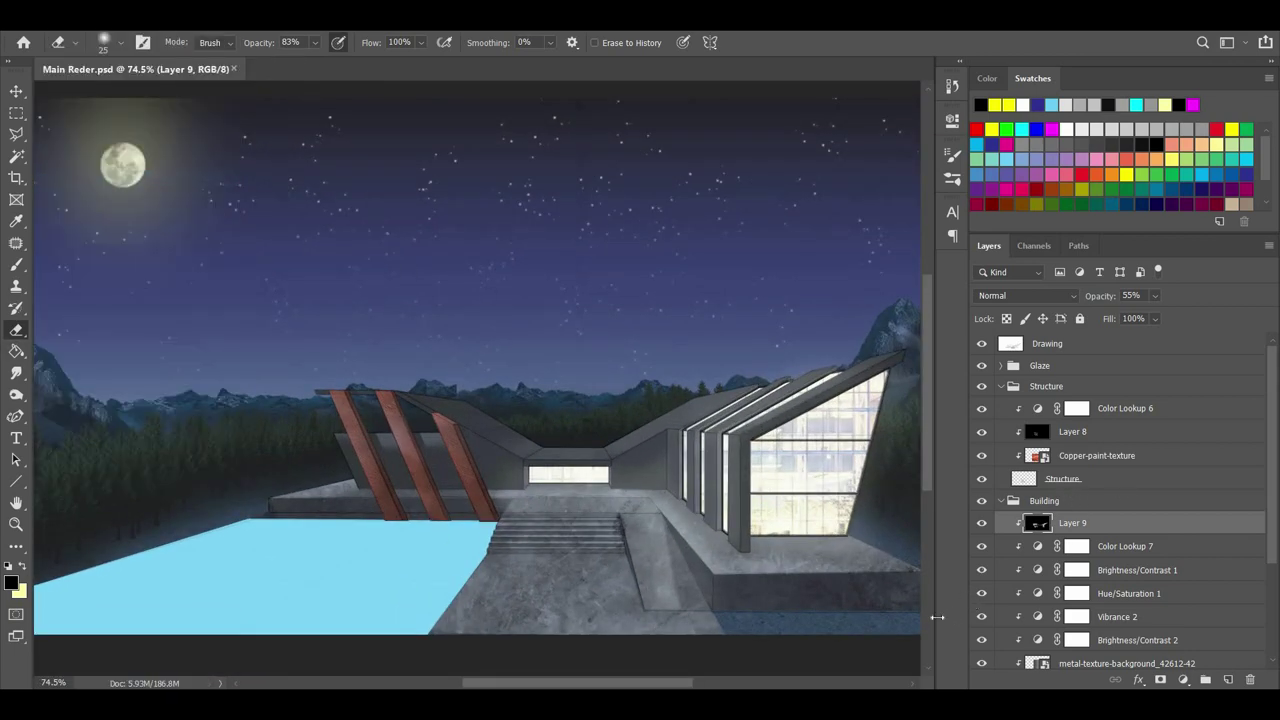
Hide the Drawing layer and collapse the Building group.
{"action": "left_click", "coordinate": [980, 344]}
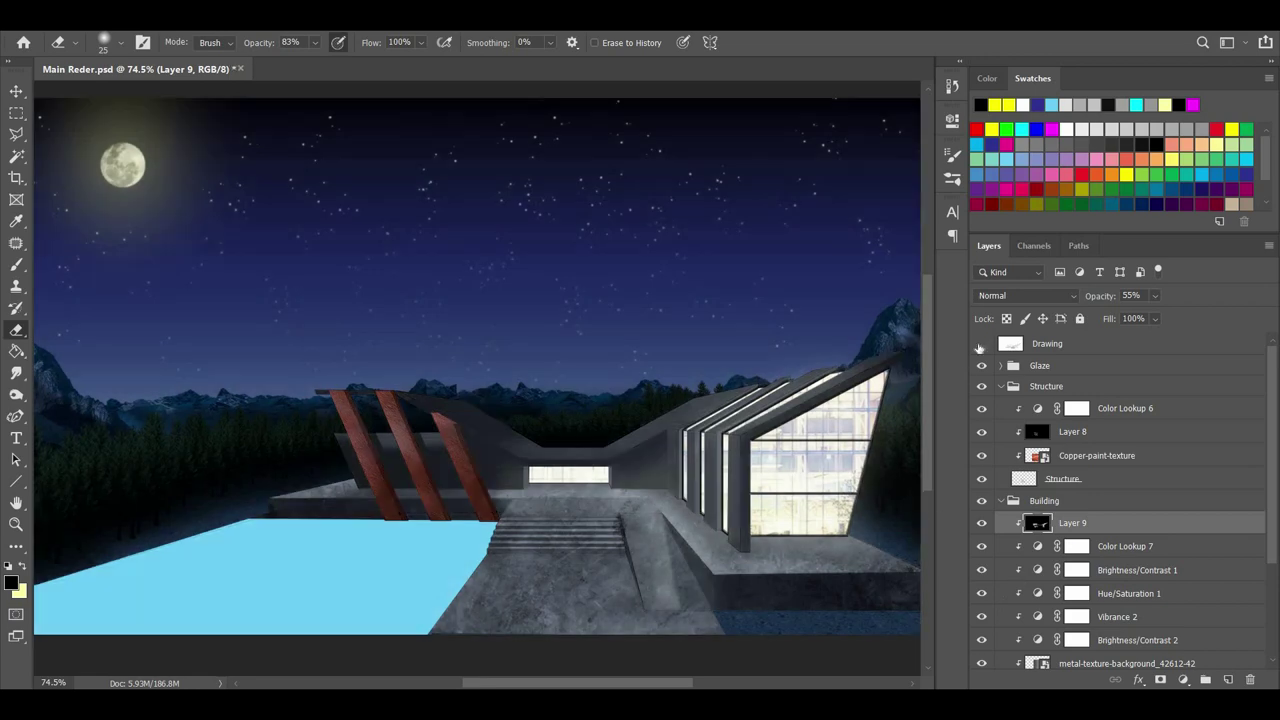
{"action": "left_click", "coordinate": [980, 344]}
{"action": "left_click", "coordinate": [980, 344]}
{"action": "left_click", "coordinate": [1001, 500]}
{"action": "left_click", "coordinate": [1001, 386]}
{"action": "left_click", "coordinate": [1001, 386]}
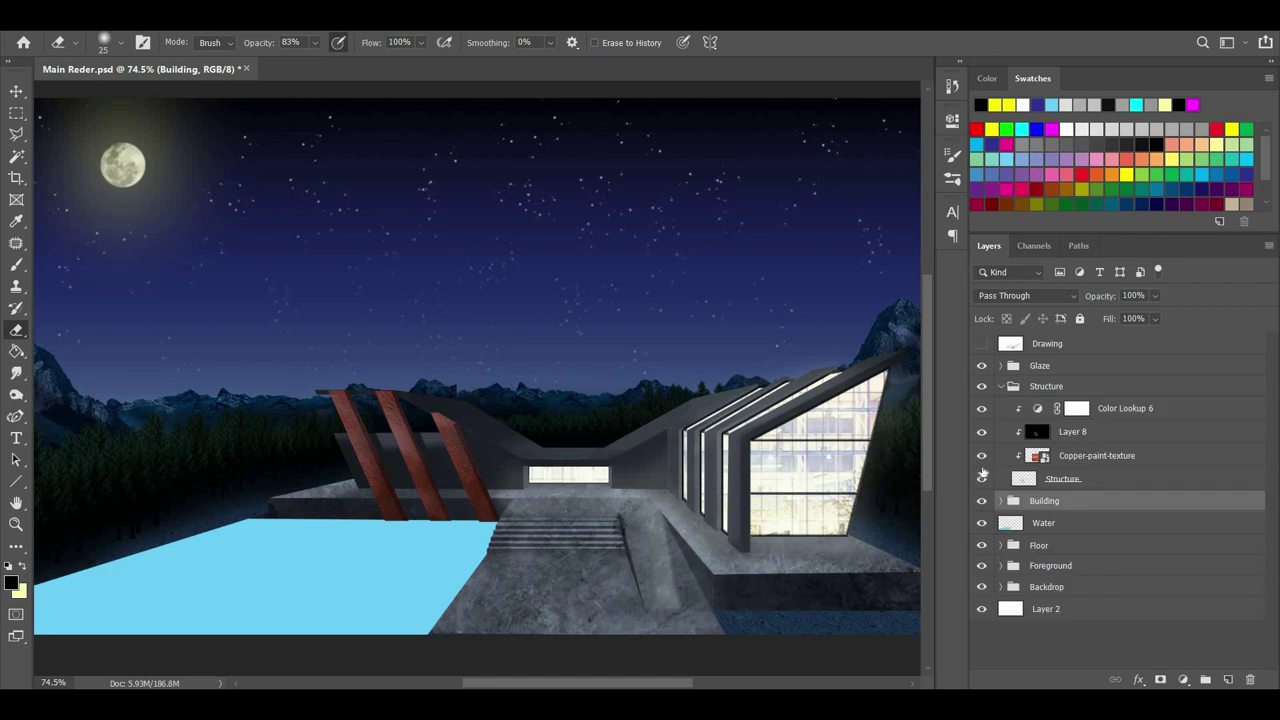
Set the Copper-paint-texture layer's blend mode to Hard Light and collapse all the layer groups.
{"action": "left_click", "coordinate": [1088, 458]}
{"action": "left_click", "coordinate": [1067, 300]}
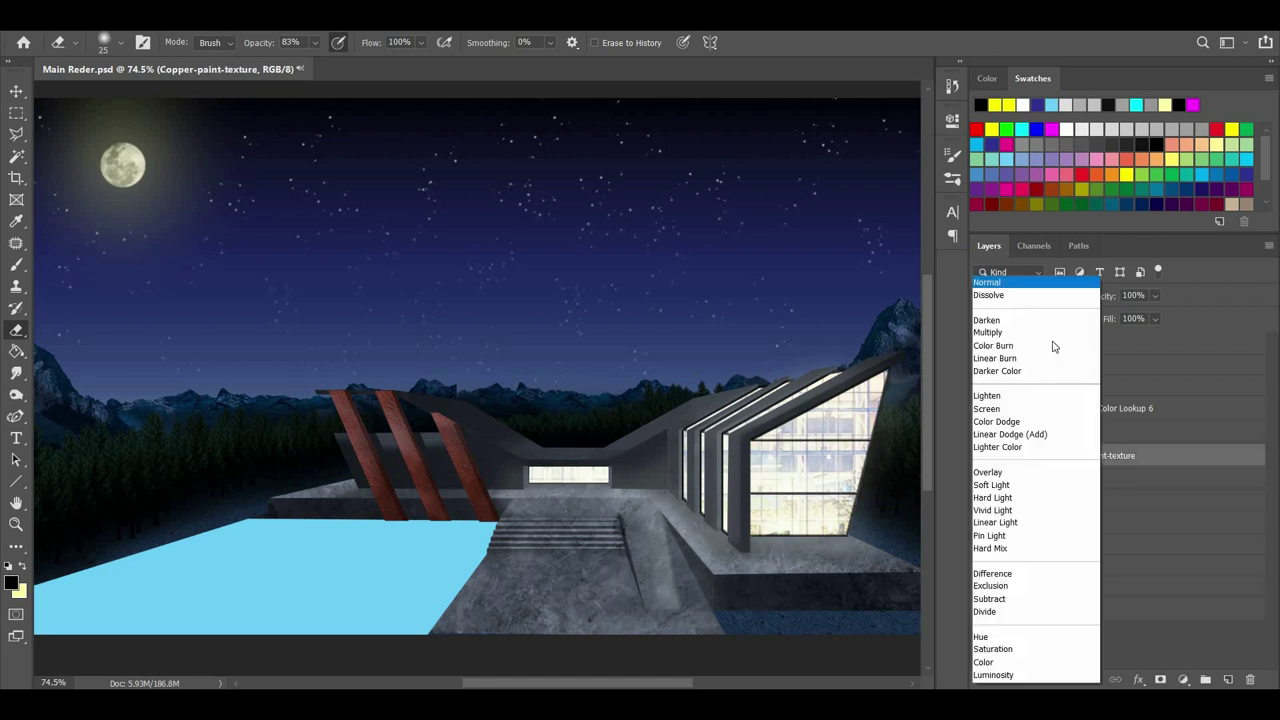
{"action": "left_click", "coordinate": [1046, 498]}
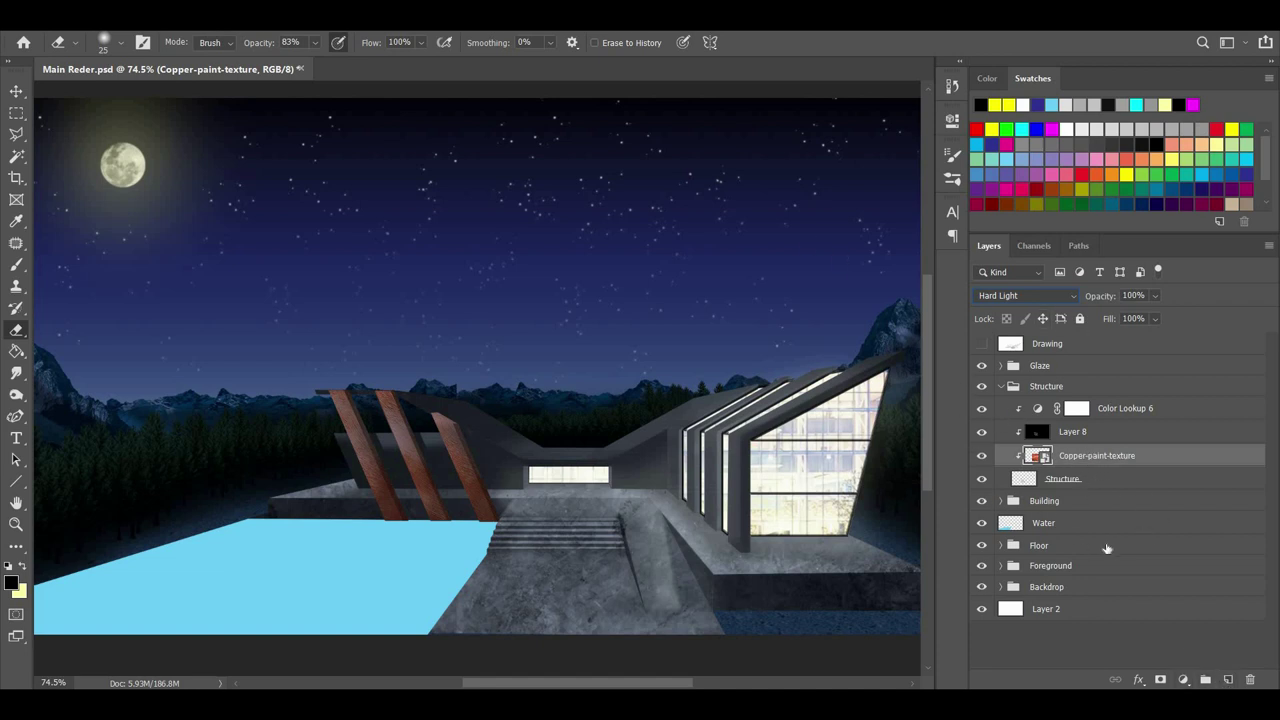
{"action": "left_click", "coordinate": [1001, 500]}
{"action": "scroll", "coordinate": [1097, 517], "scroll_direction": "down", "scroll_amount": 2}
{"action": "left_click", "coordinate": [997, 454]}
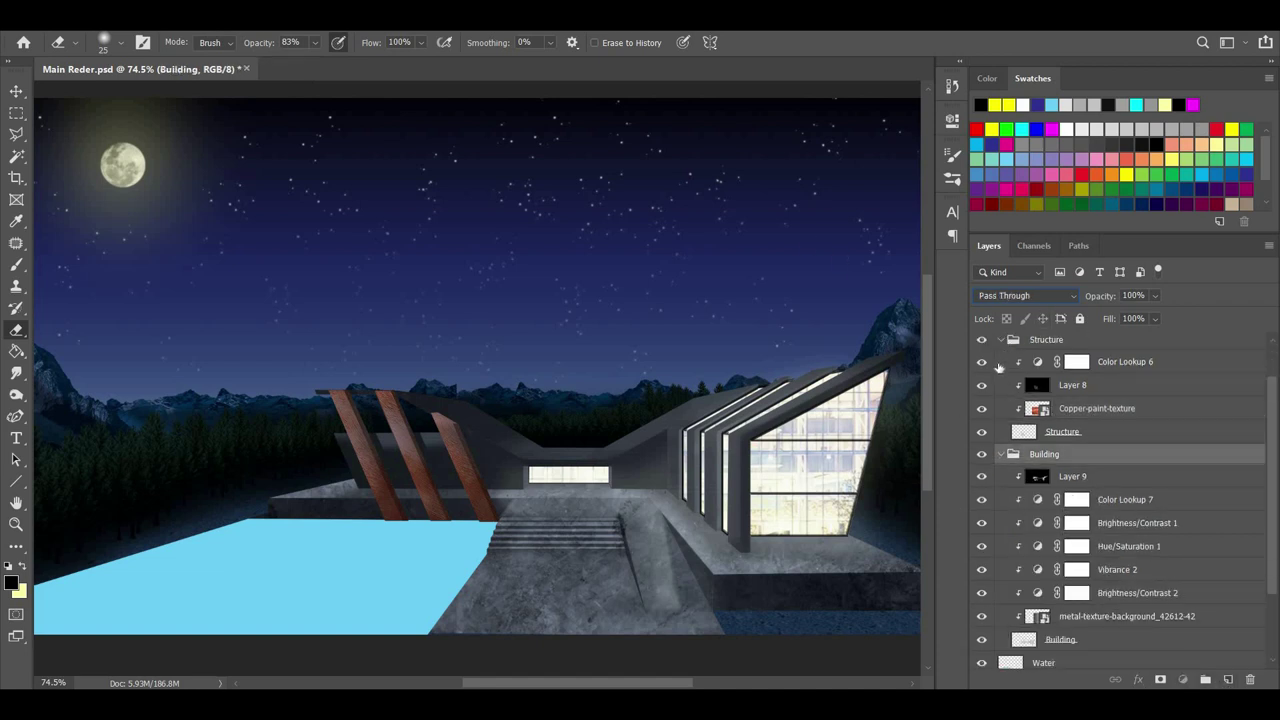
{"action": "left_click", "coordinate": [1002, 454], "text": "alt"}
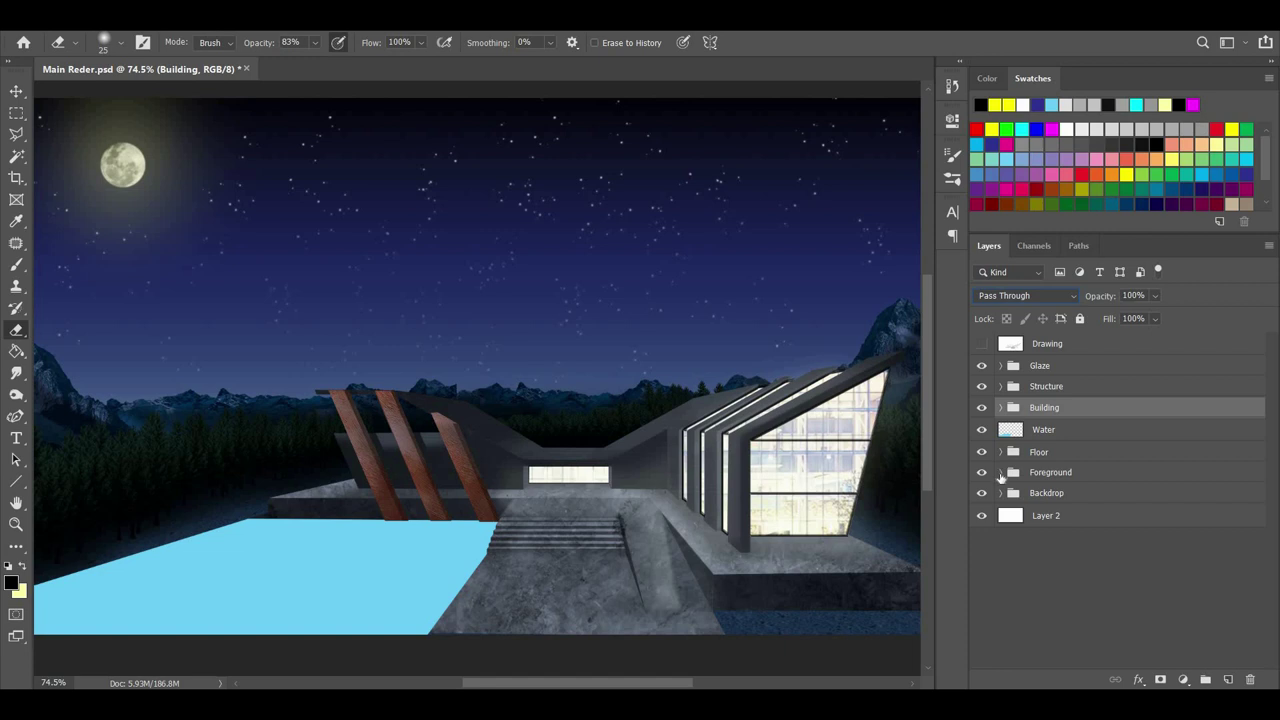
Change the blend mode of the photo texture layer in the Floor group and set Layer 7's opacity to 85%.
{"action": "left_click", "coordinate": [1000, 472]}
{"action": "left_click", "coordinate": [1084, 594]}
{"action": "left_click", "coordinate": [1027, 295]}
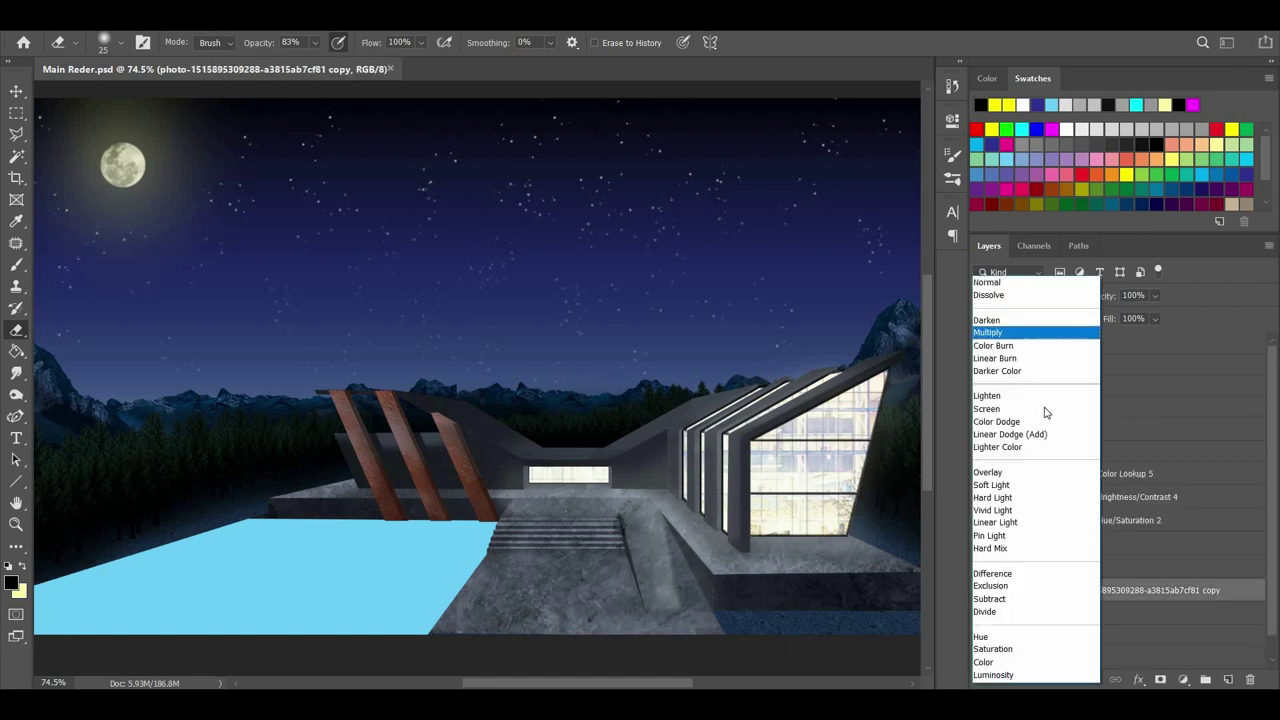
{"action": "left_click", "coordinate": [1020, 585]}
{"action": "left_click", "coordinate": [1116, 569]}
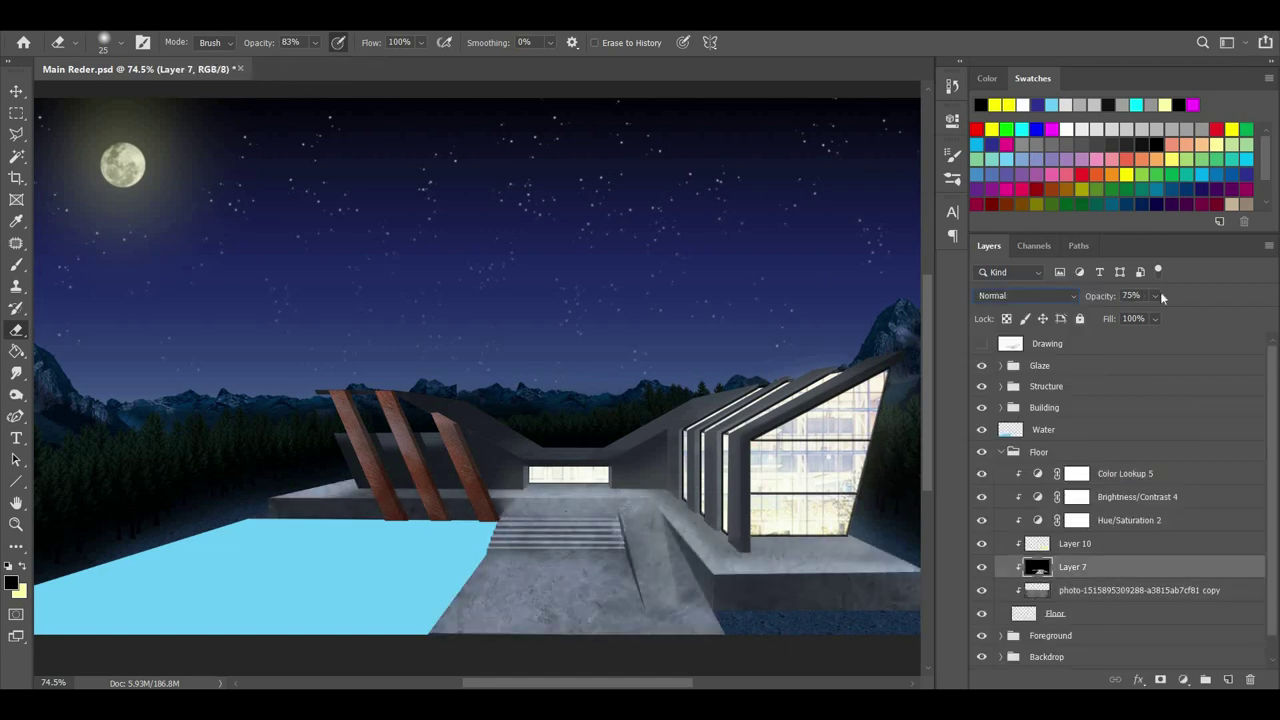
{"action": "type", "text": "85"}
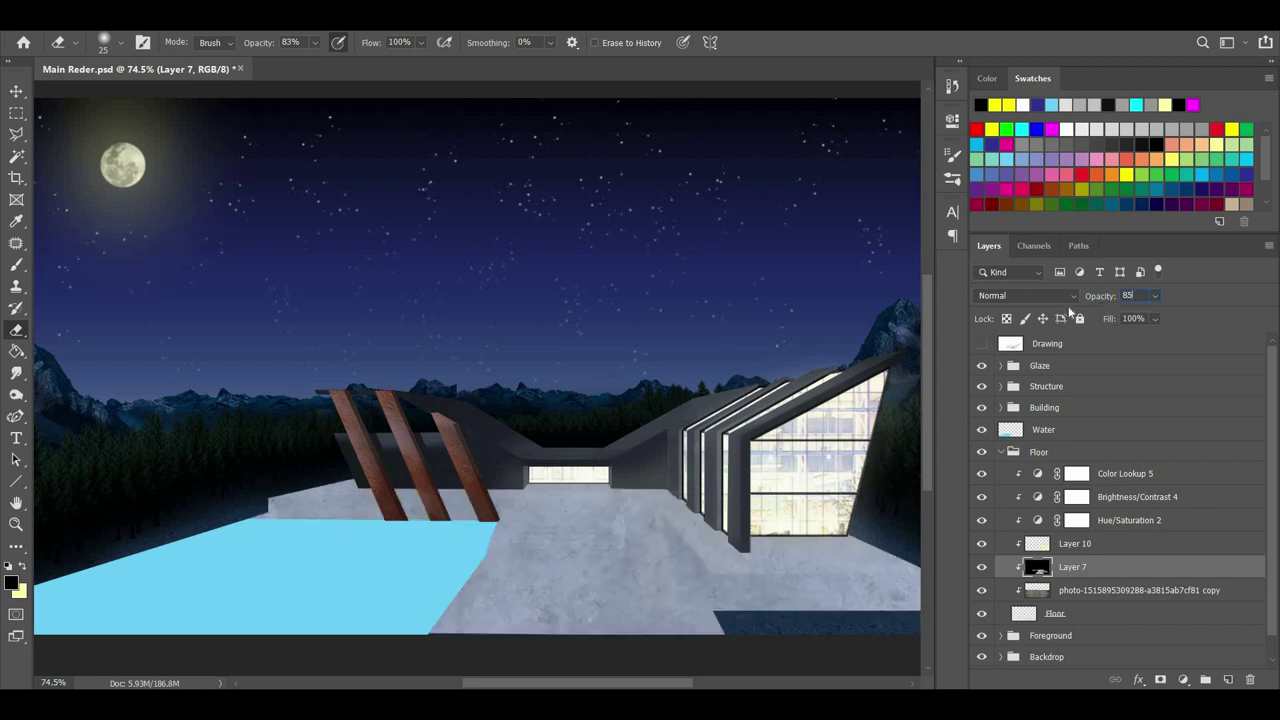
Lower the brightness of the Brightness/Contrast 4 adjustment in the Floor group.
{"action": "left_click", "coordinate": [1062, 544]}
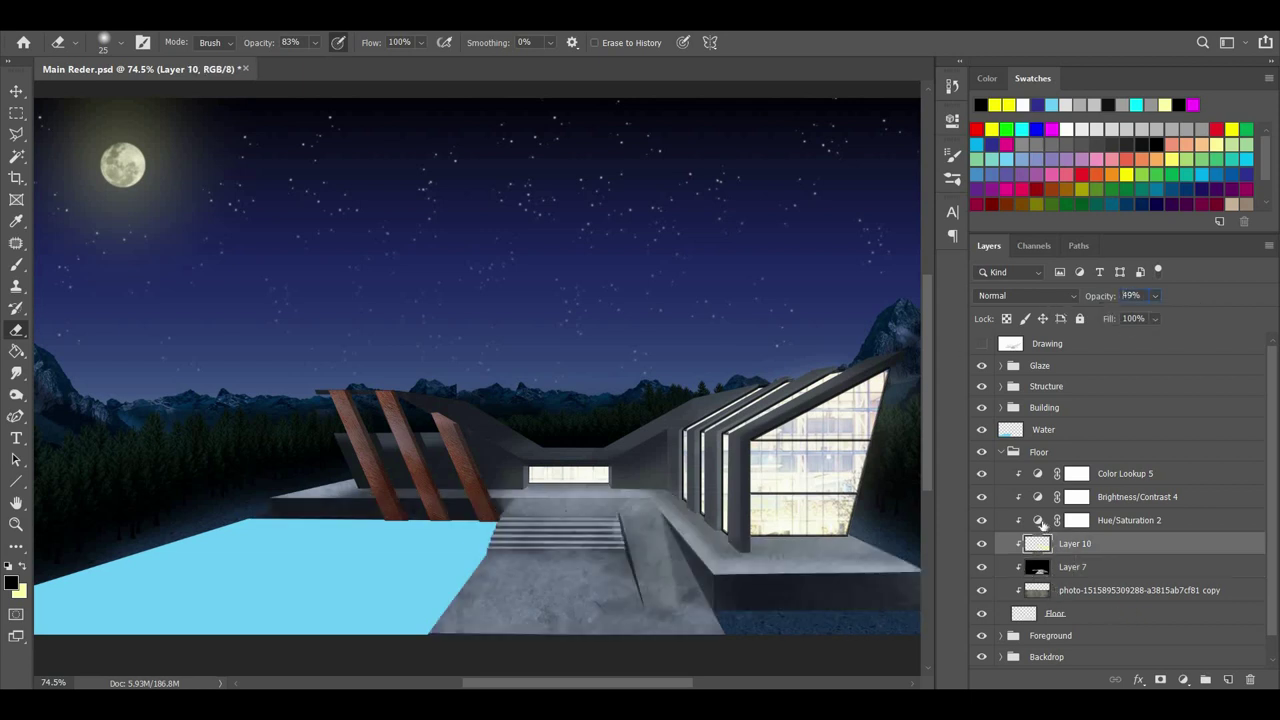
{"action": "left_click", "coordinate": [1045, 499]}
{"action": "double_click", "coordinate": [1039, 498]}
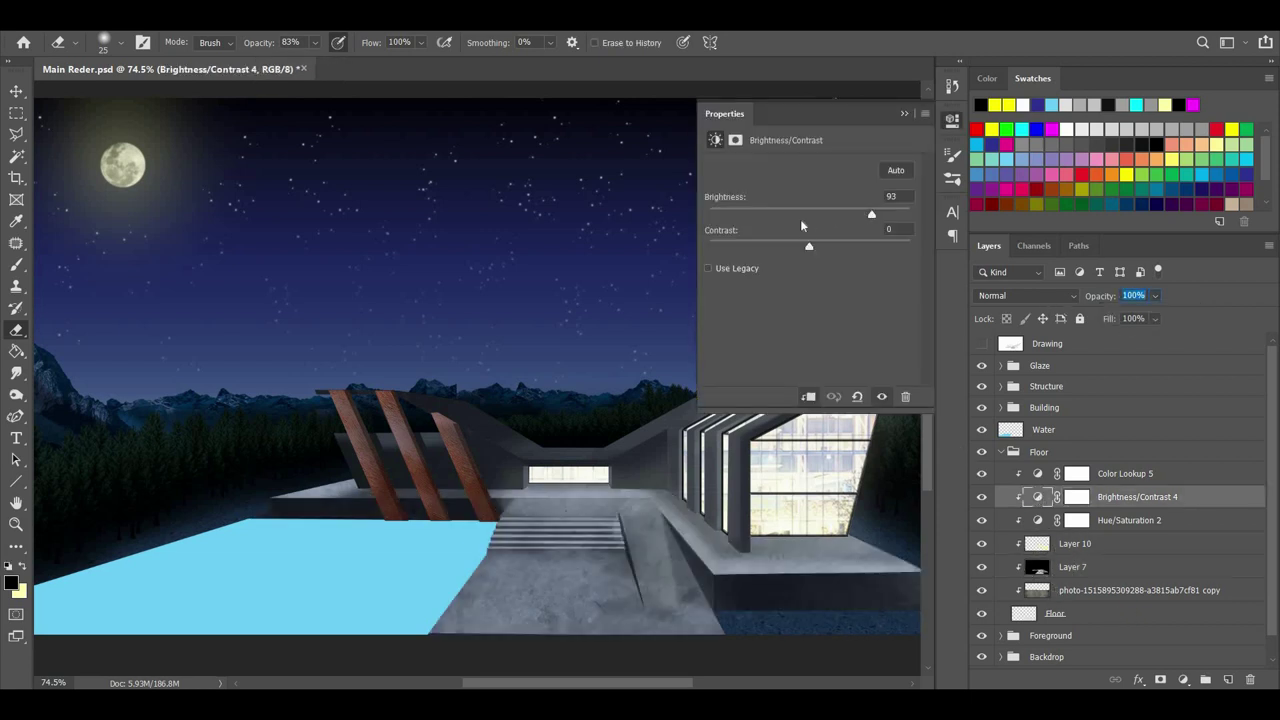
{"action": "left_click_drag", "start_coordinate": [802, 219], "coordinate": [831, 226]}
{"action": "left_click", "coordinate": [906, 112]}
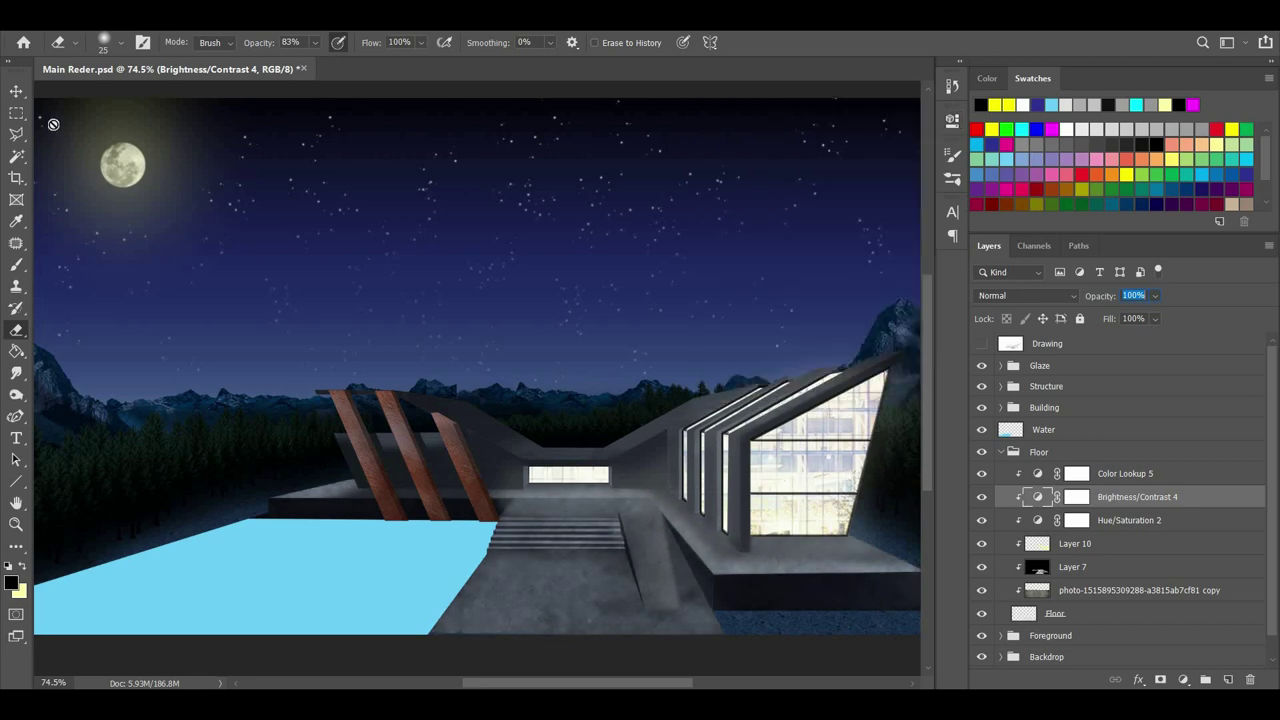
Save the rendering file.
{"action": "key", "text": "v"}
{"action": "key", "text": "ctrl+0"}
{"action": "left_click", "coordinate": [44, 16]}
{"action": "left_click", "coordinate": [103, 179]}
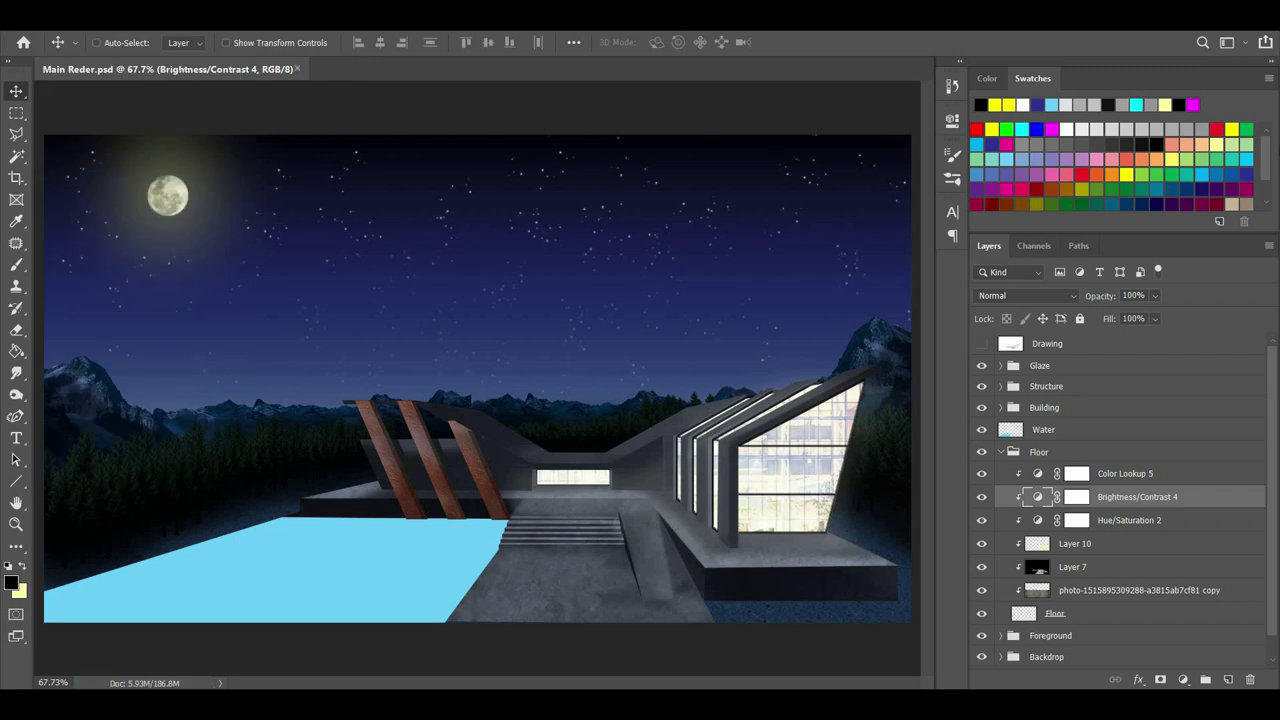
Place the Mullion 3 group at the top of the Glaze group and collapse Glaze.
{"action": "left_click", "coordinate": [1001, 365]}
{"action": "left_click_drag", "start_coordinate": [1013, 540], "coordinate": [1030, 378]}
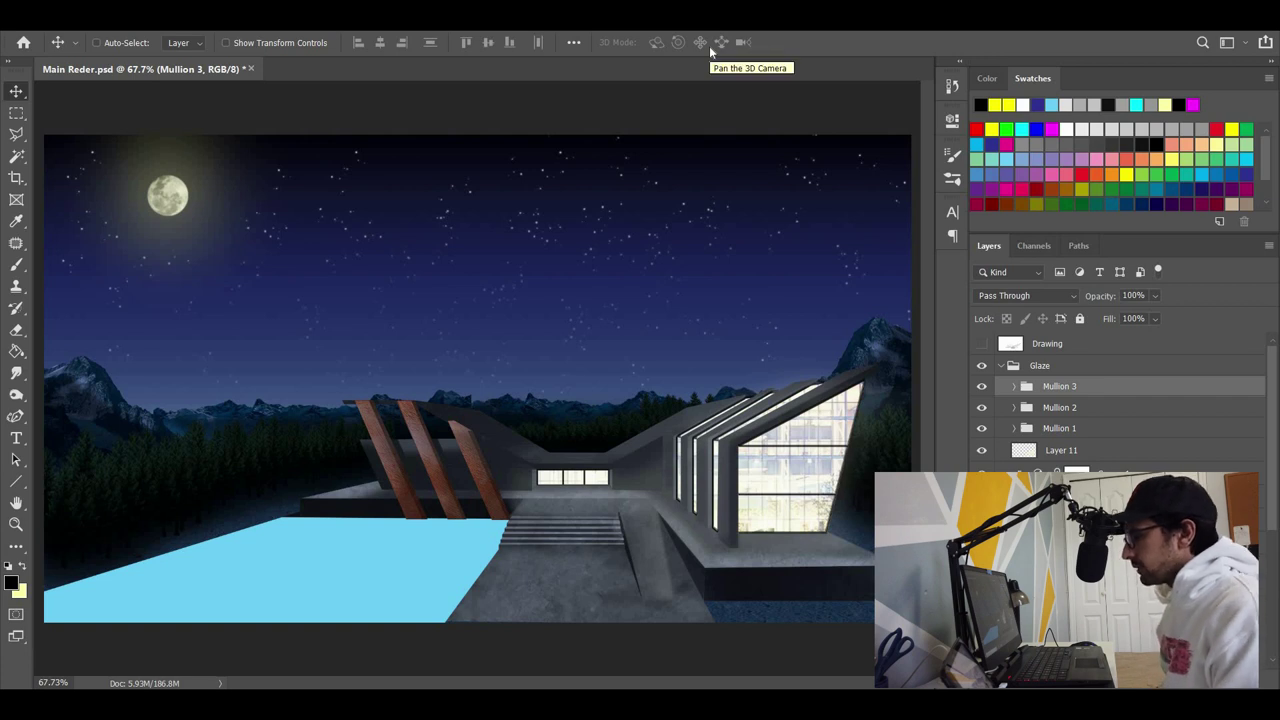
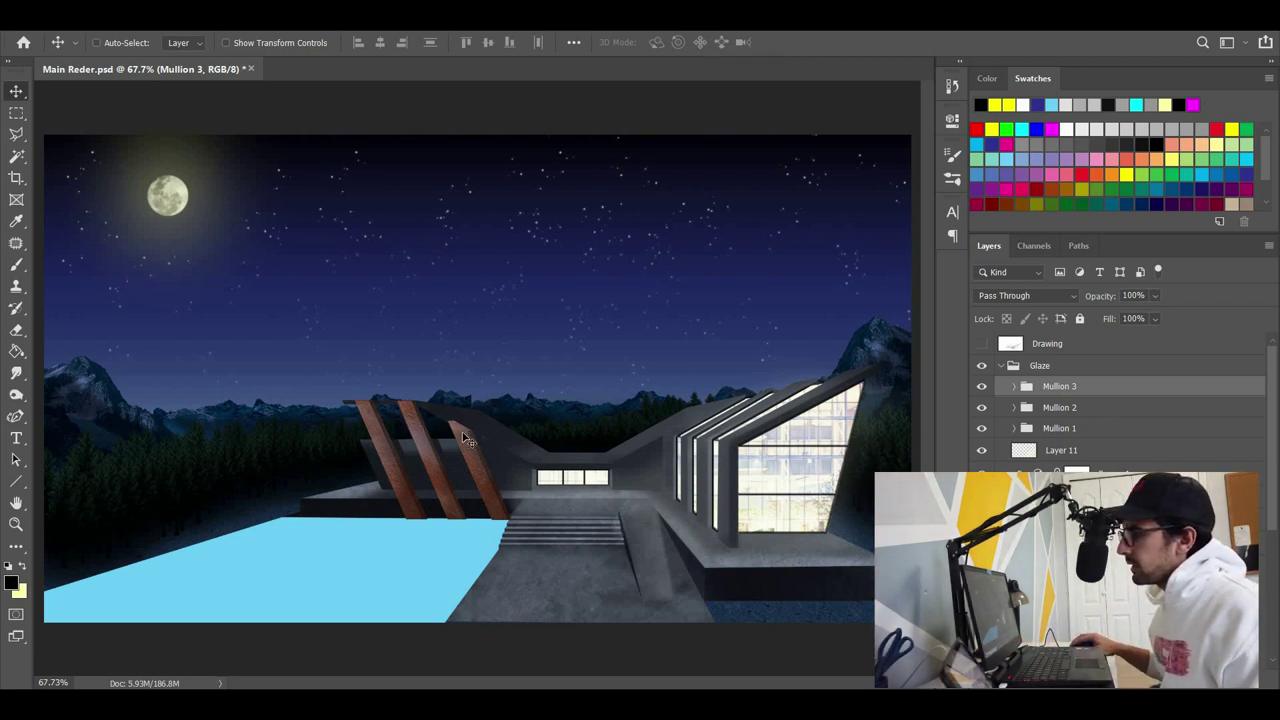
{"action": "left_click", "coordinate": [1001, 366]}
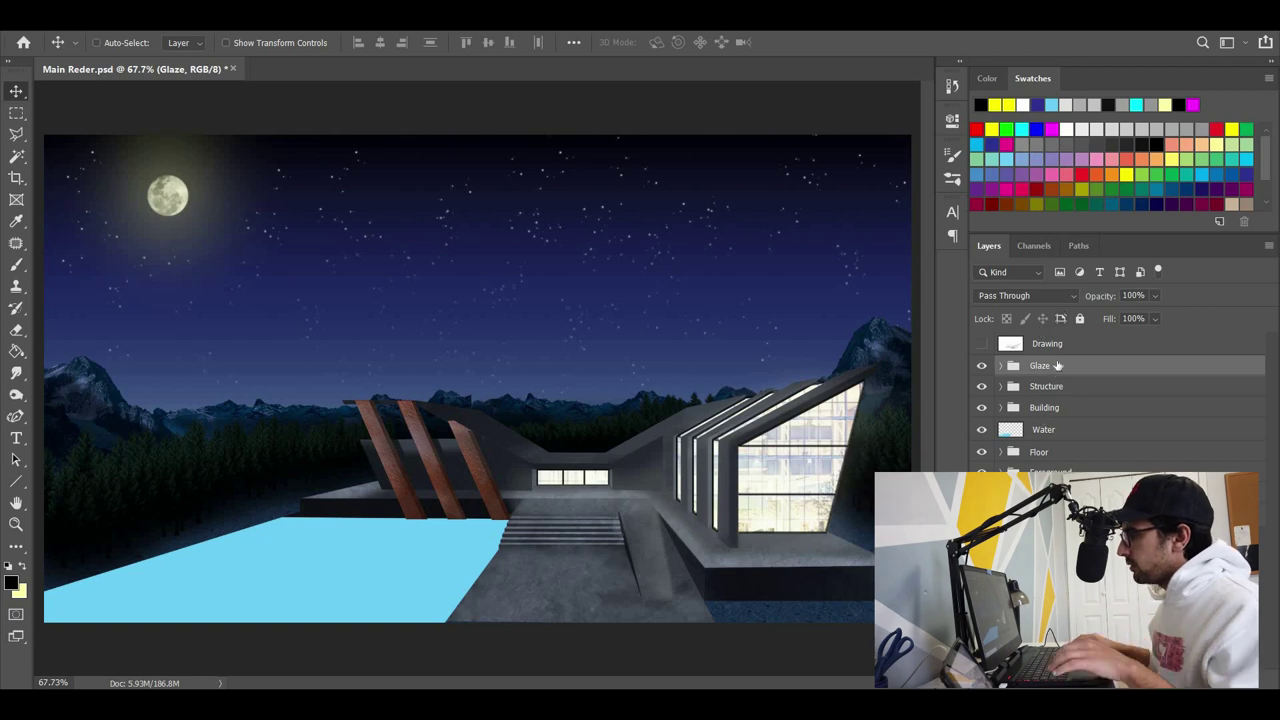
Duplicate all layers and groups from Drawing down to Layer 2 and merge the copies into a single layer.
{"action": "left_click", "coordinate": [1012, 343]}
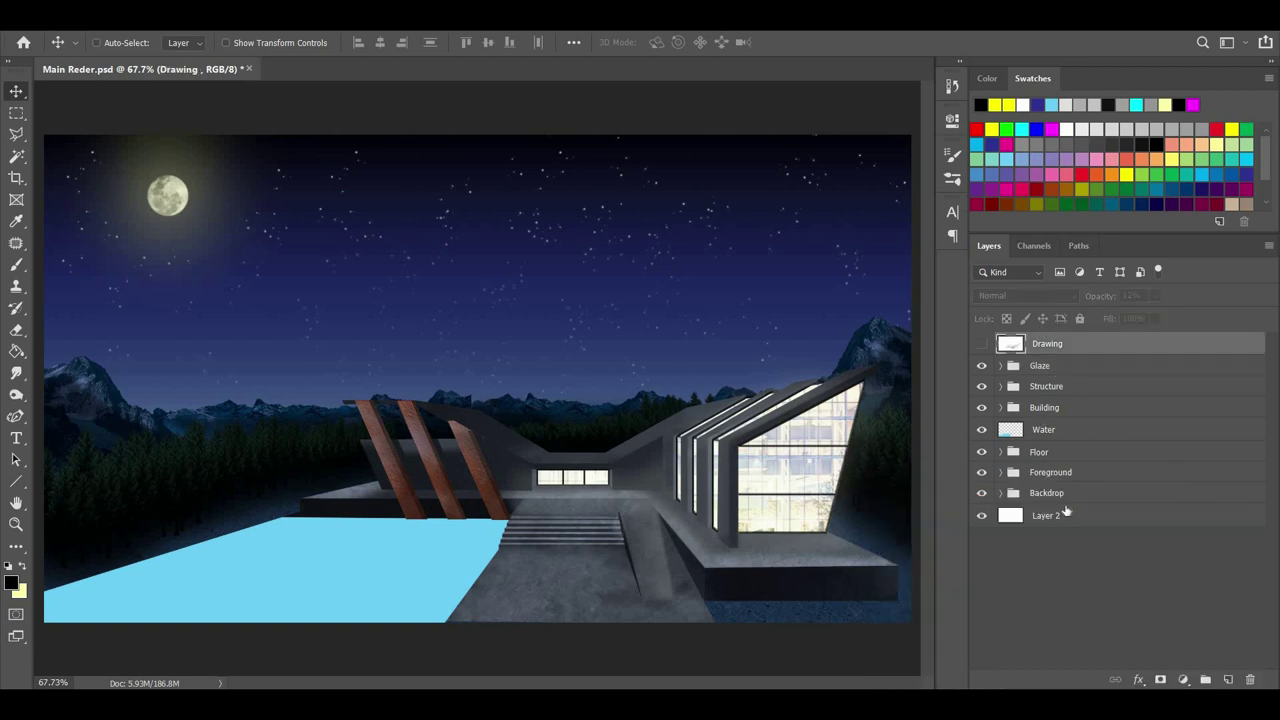
{"action": "left_click", "coordinate": [1065, 506], "text": "shift"}
{"action": "right_click", "coordinate": [1065, 506]}
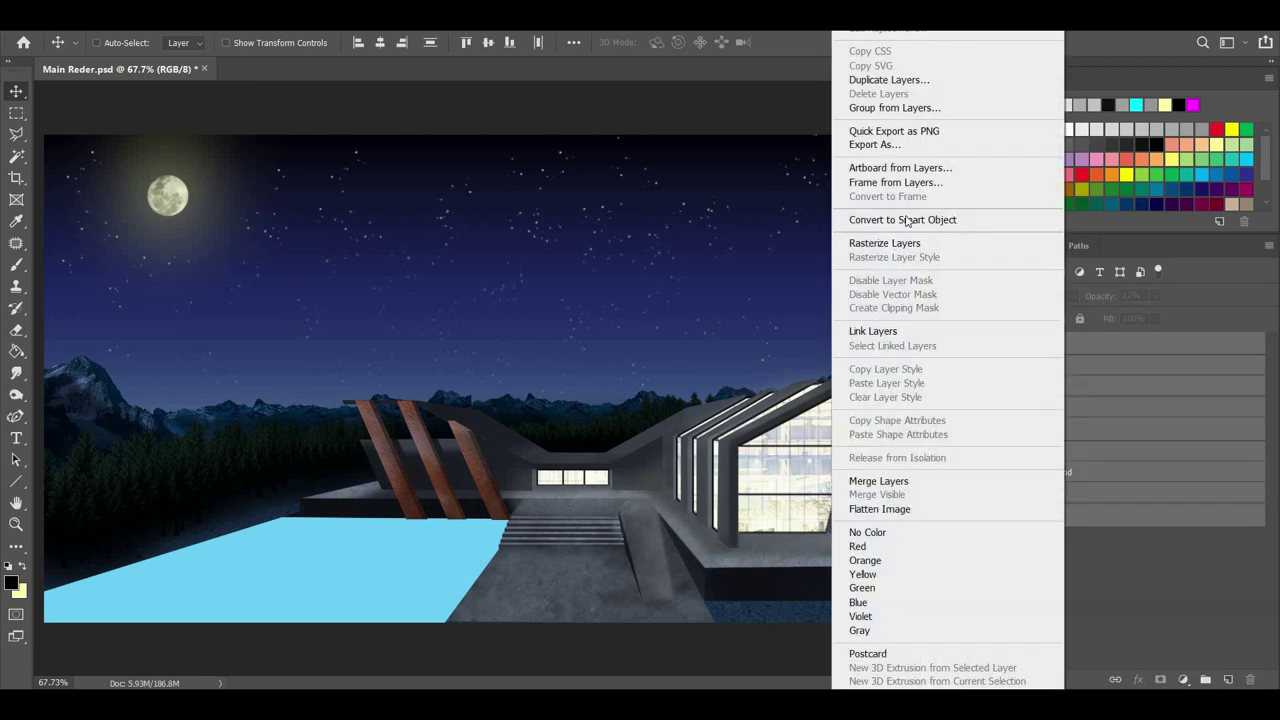
{"action": "left_click", "coordinate": [887, 79]}
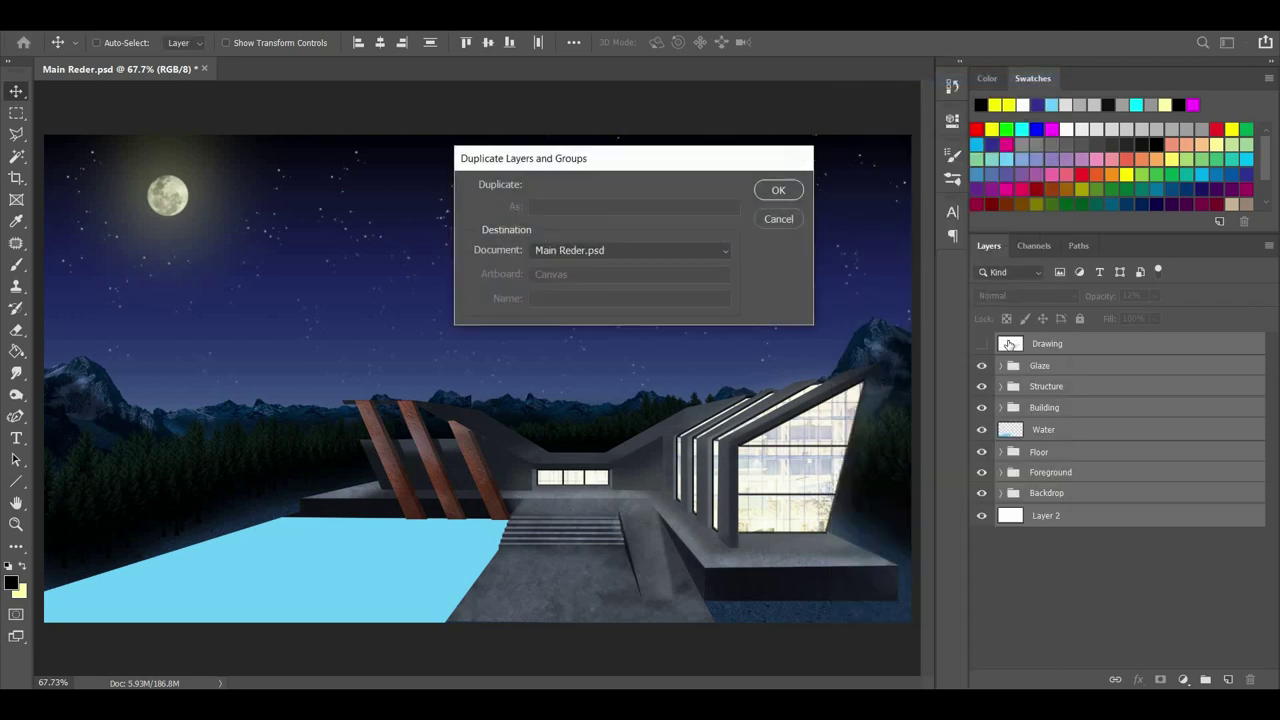
{"action": "key", "text": "Return"}
{"action": "right_click", "coordinate": [1059, 372]}
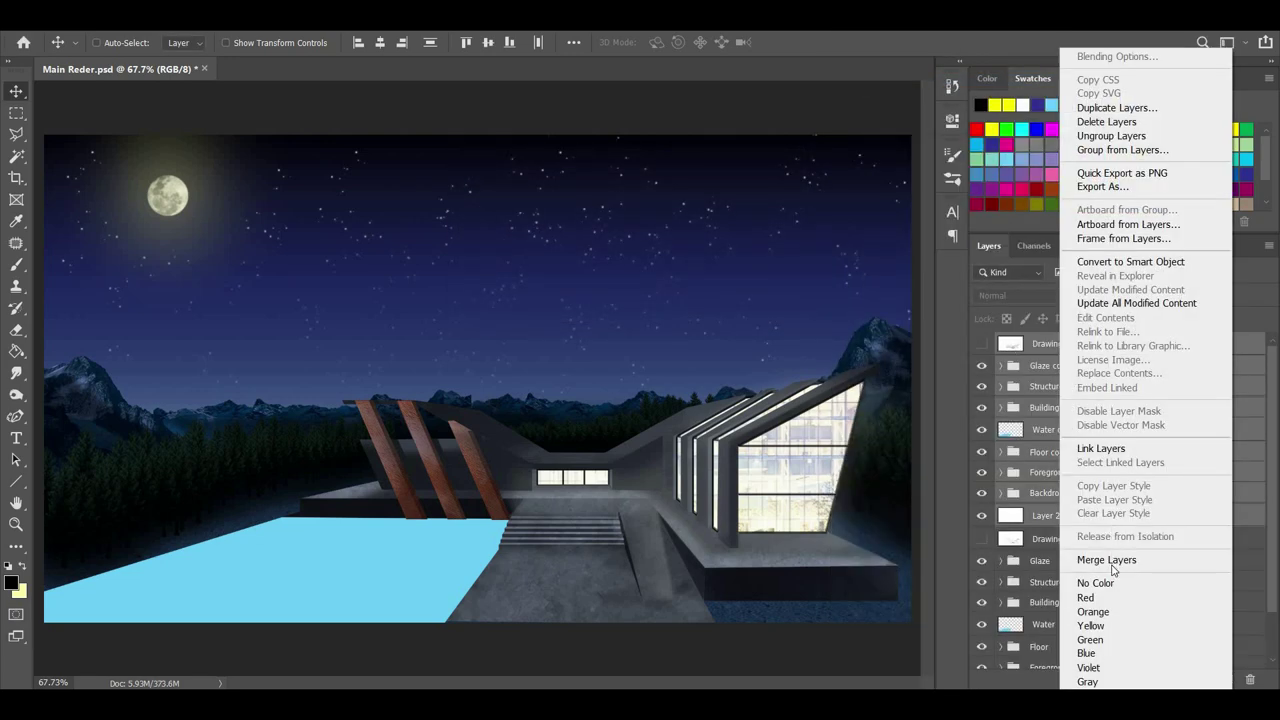
{"action": "left_click", "coordinate": [1108, 561]}
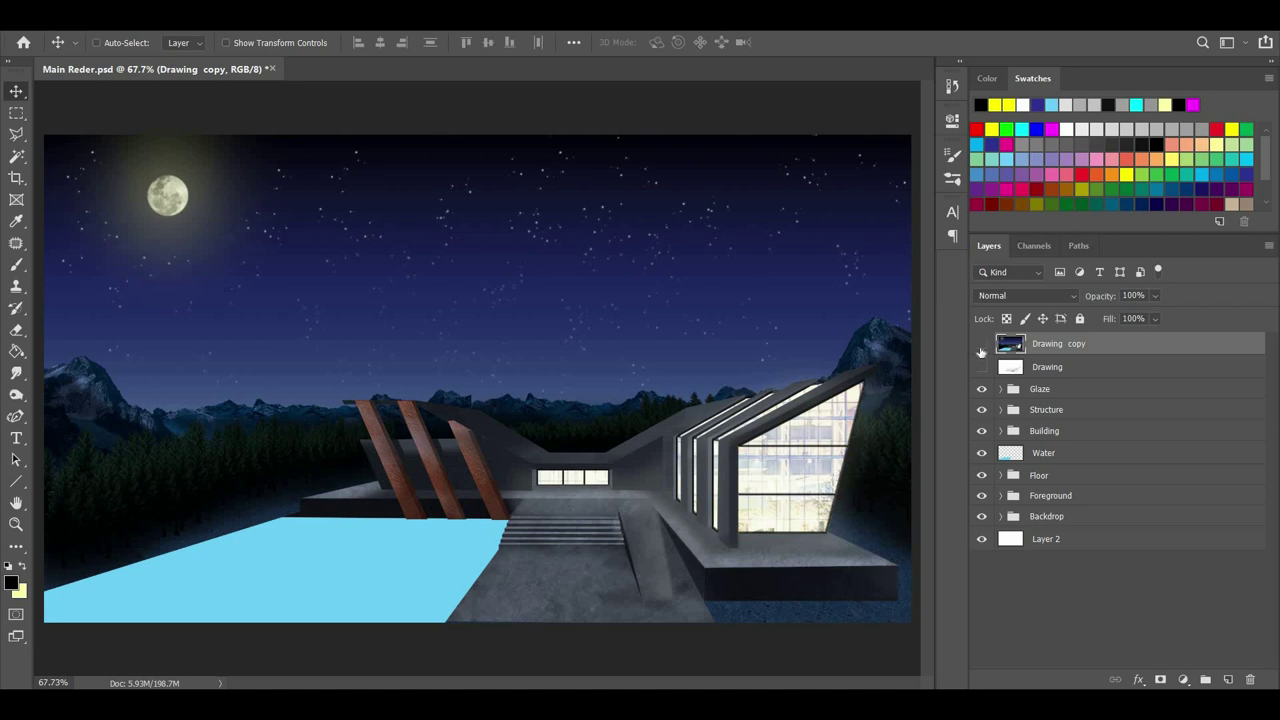
Flip the merged Drawing copy layer vertically and move the flipped image down on the canvas.
{"action": "left_click", "coordinate": [981, 344]}
{"action": "left_click", "coordinate": [99, 22]}
{"action": "left_click", "coordinate": [73, 22]}
{"action": "left_click", "coordinate": [73, 22]}
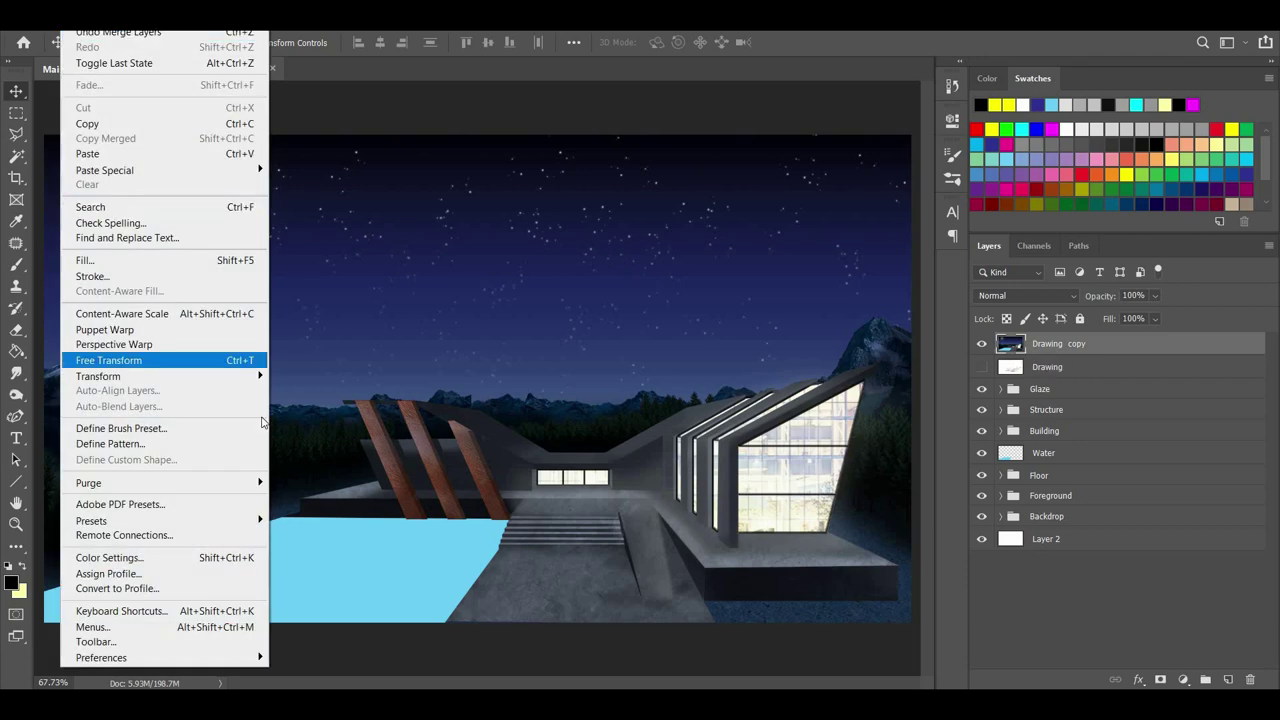
{"action": "mouse_move", "coordinate": [200, 376]}
{"action": "left_click", "coordinate": [320, 566]}
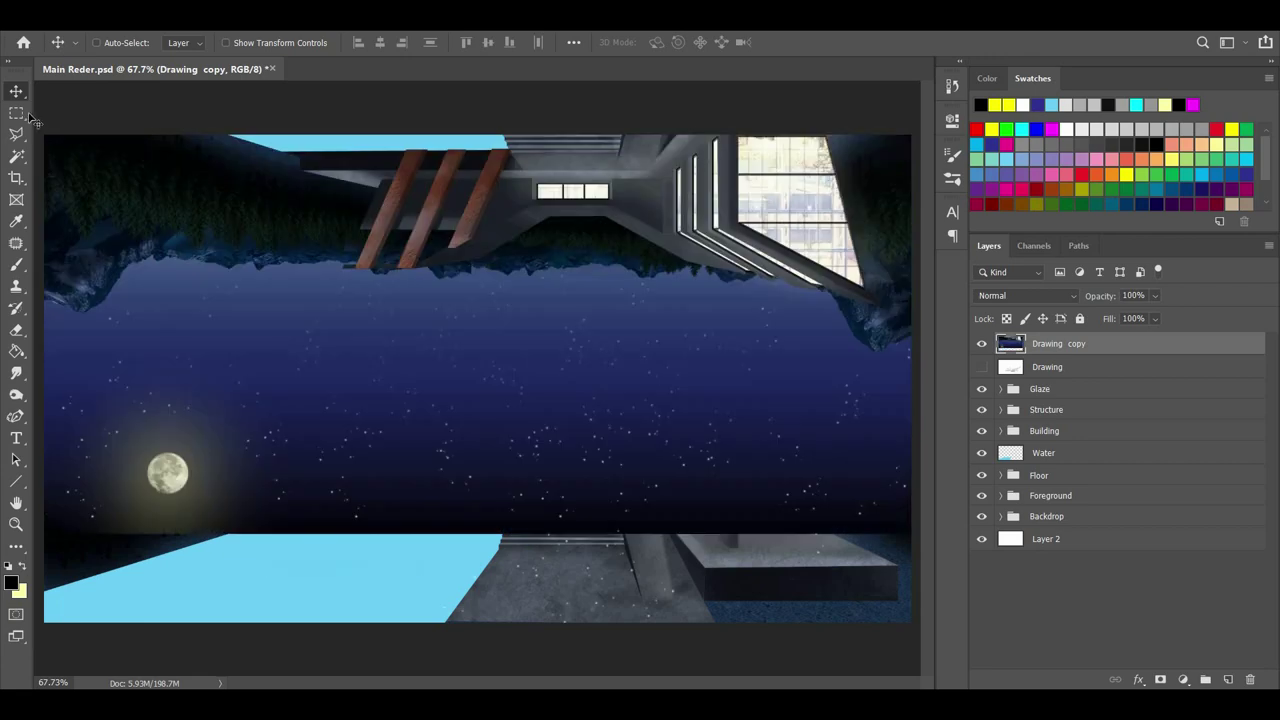
{"action": "mouse_move", "coordinate": [352, 439]}
{"action": "left_mouse_down"}
{"action": "mouse_move", "coordinate": [335, 393]}
{"action": "mouse_move", "coordinate": [372, 394]}
{"action": "left_mouse_up"}
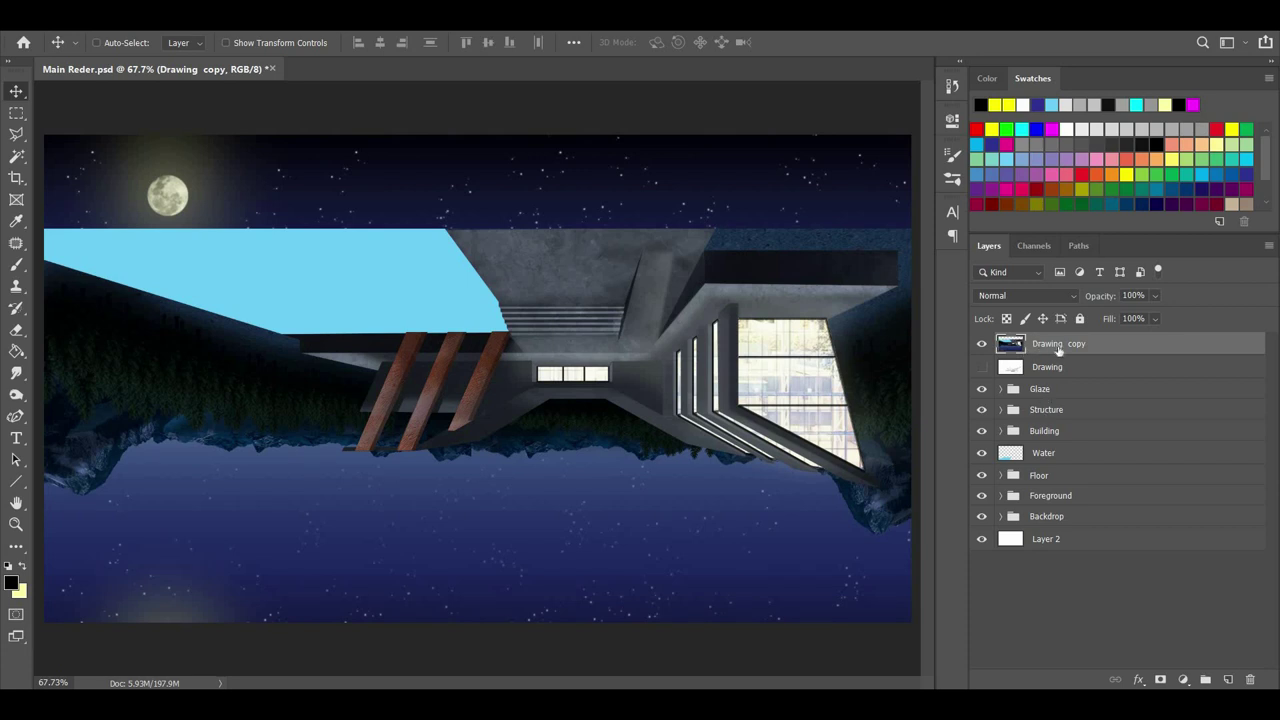
Move the Drawing copy directly above the Water layer and group the two layers as Water.
{"action": "left_click_drag", "start_coordinate": [1053, 436], "coordinate": [1055, 462]}
{"action": "key", "text": "alt+shift+bracketleft"}
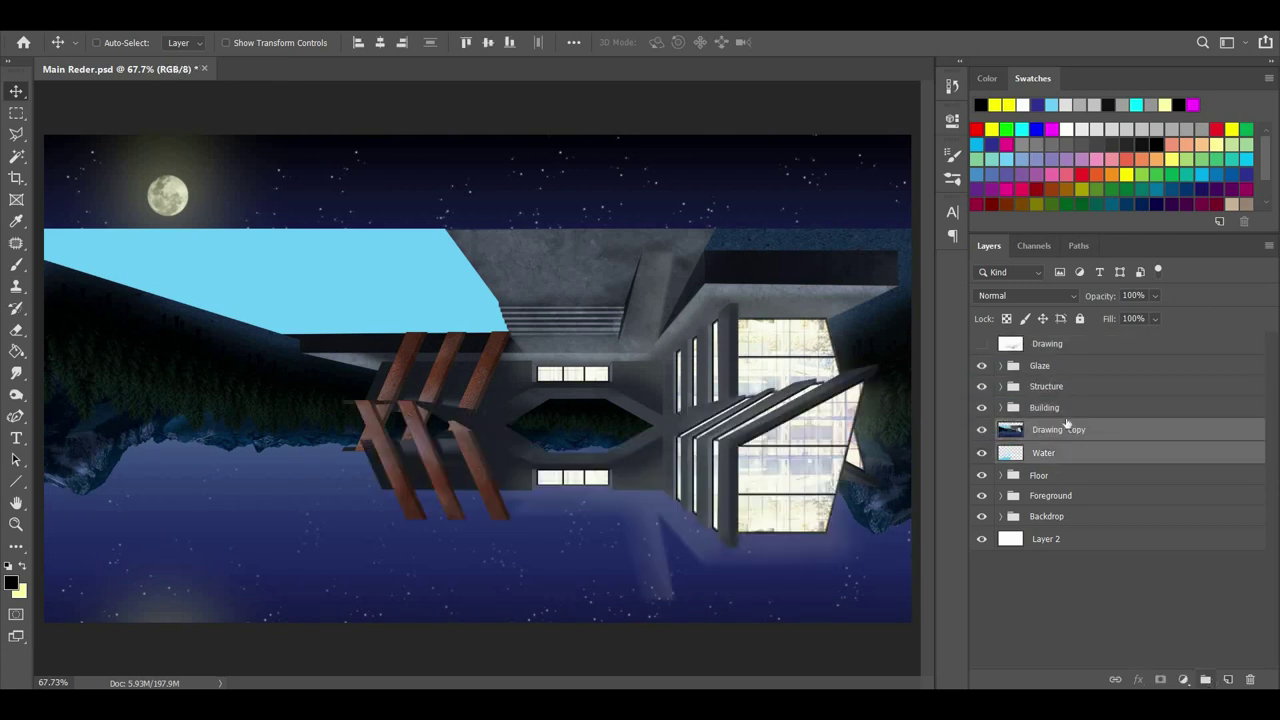
{"action": "key", "text": "ctrl+g"}
{"action": "double_click", "coordinate": [1043, 428]}
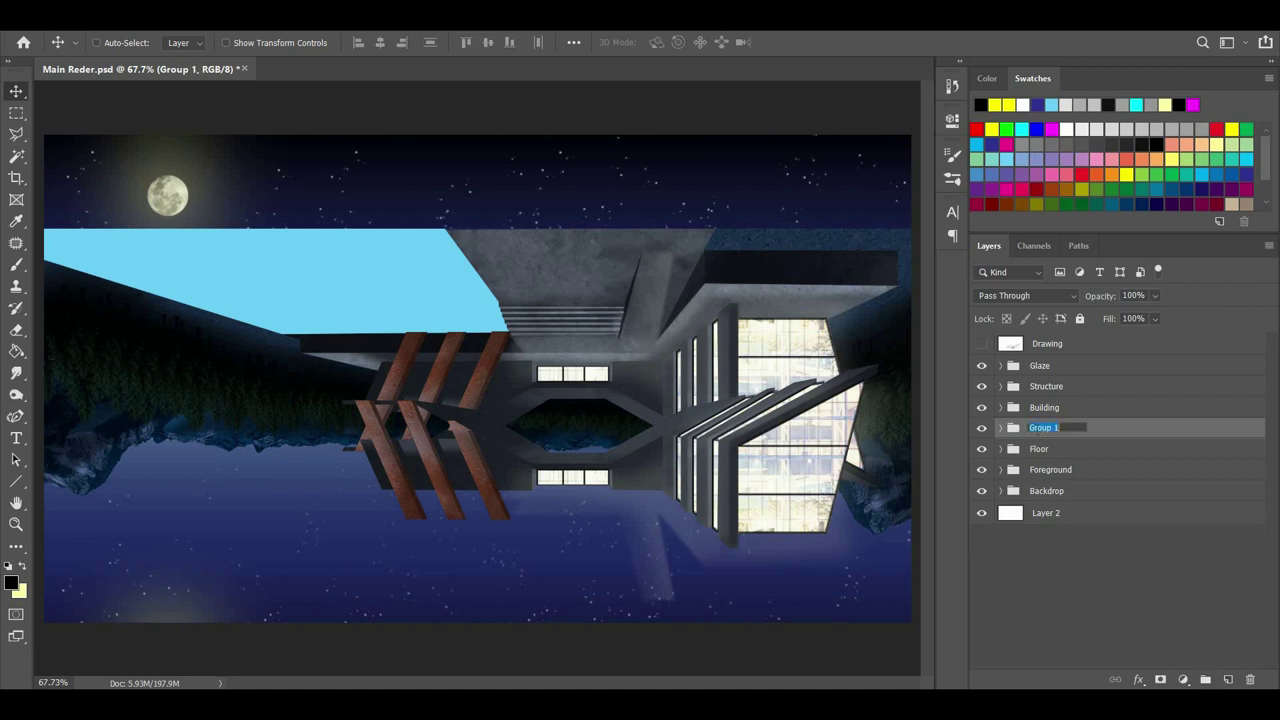
{"action": "type", "text": "Water"}
{"action": "key", "text": "Return"}
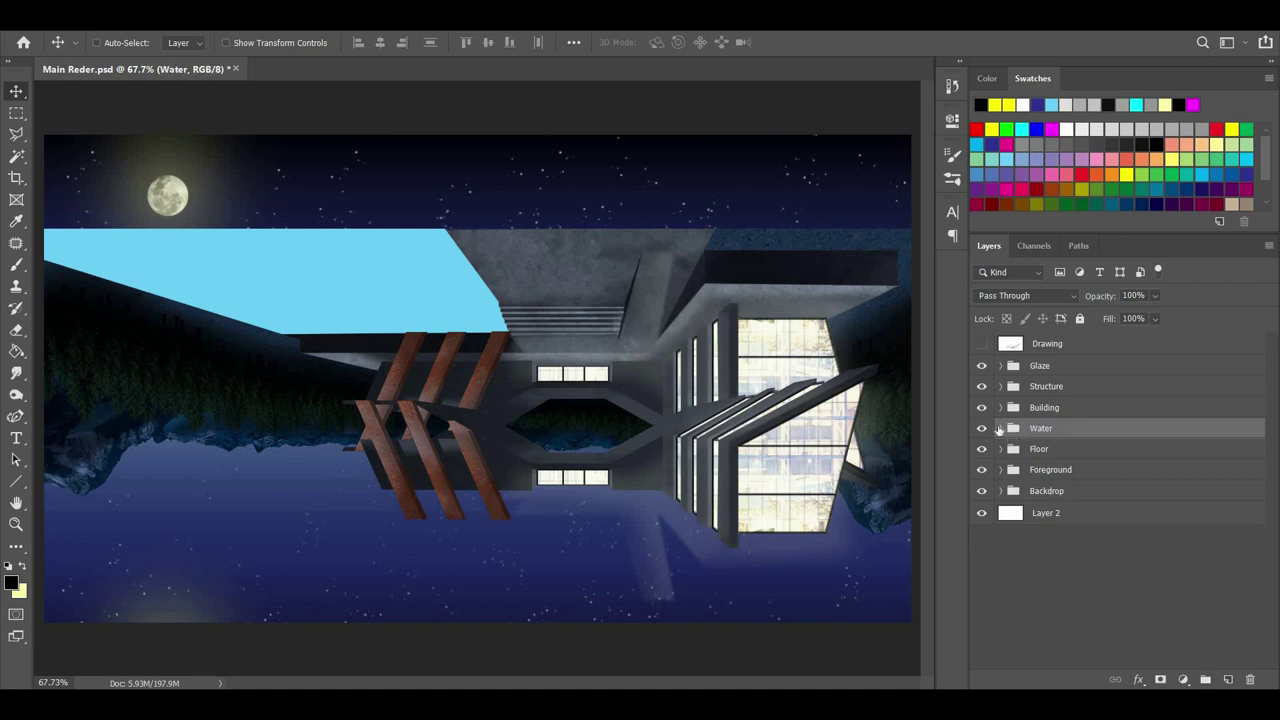
Clip the Drawing copy to the Water layer and move it down so the reflected copper columns meet the real ones.
{"action": "left_click", "coordinate": [1000, 428]}
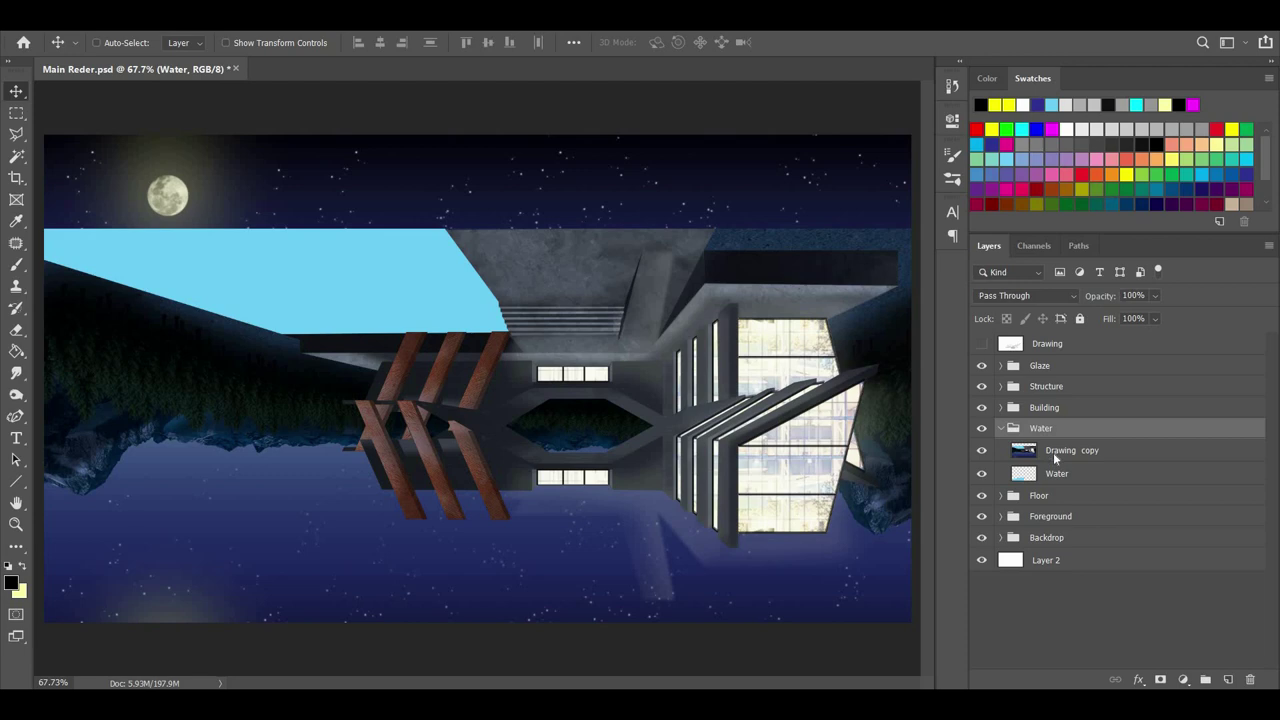
{"action": "right_click", "coordinate": [1053, 452]}
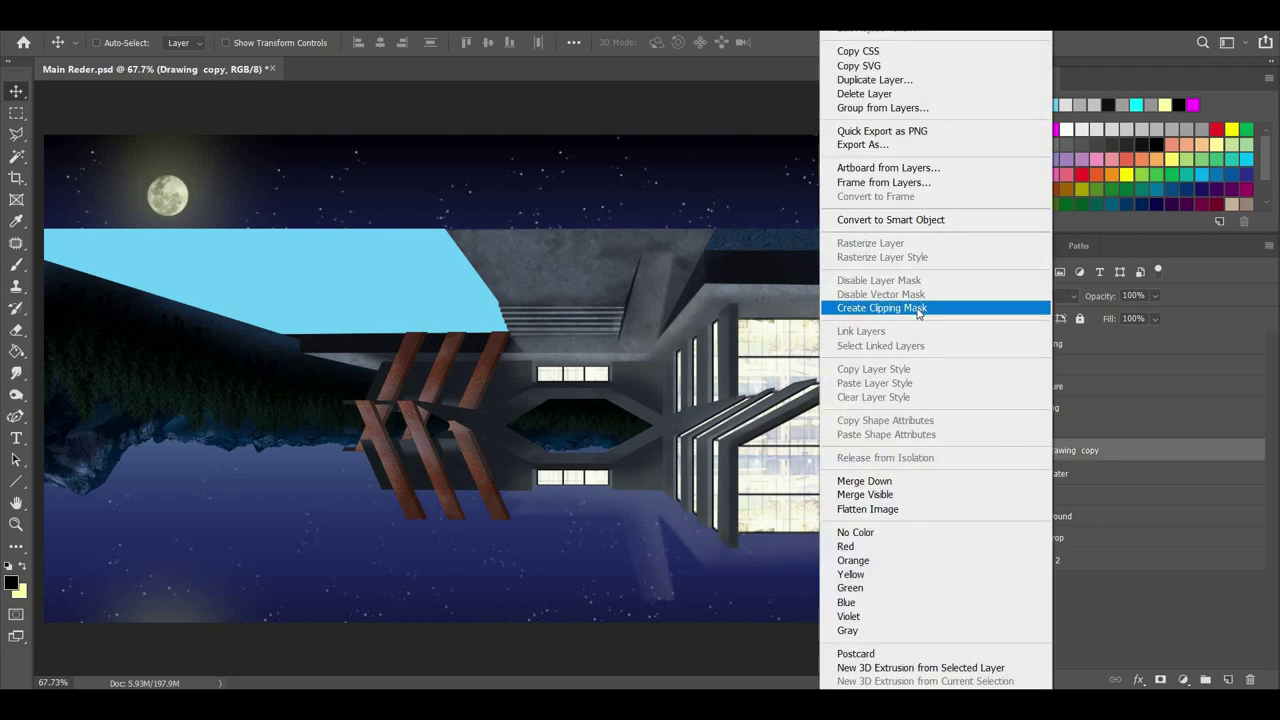
{"action": "left_click", "coordinate": [918, 310]}
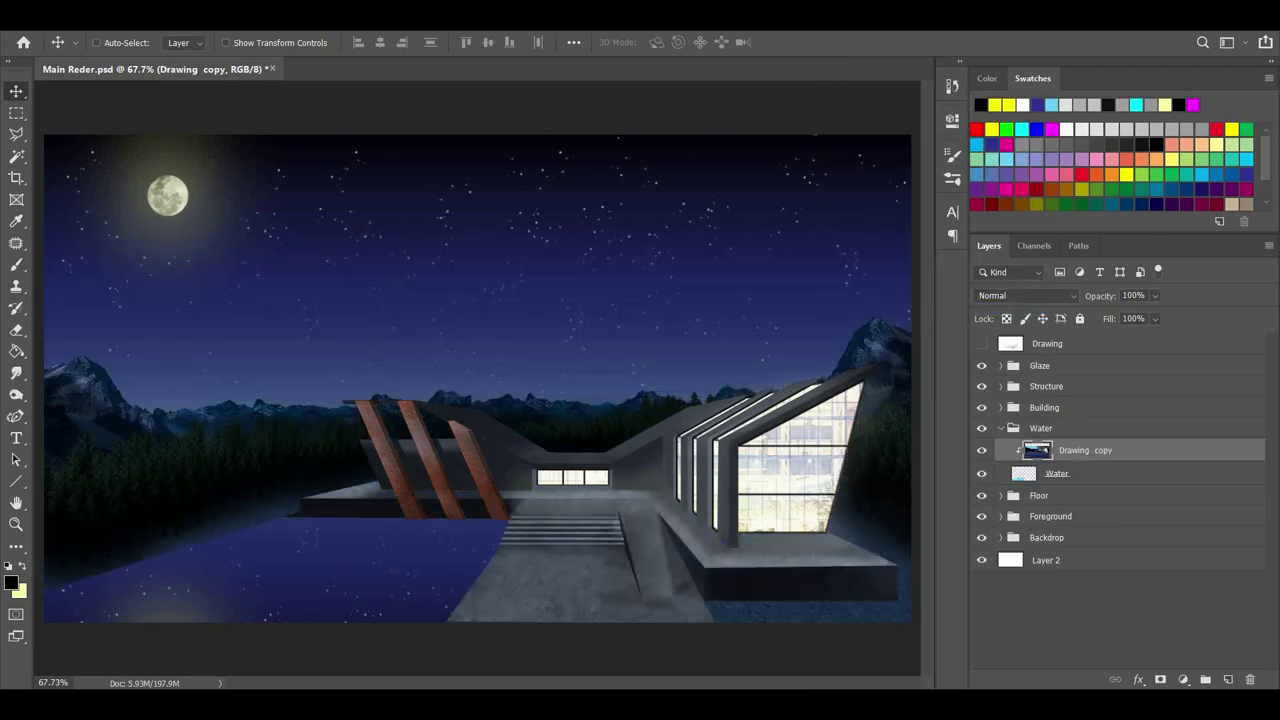
{"action": "mouse_move", "coordinate": [171, 504]}
{"action": "left_mouse_down"}
{"action": "mouse_move", "coordinate": [310, 505]}
{"action": "mouse_move", "coordinate": [480, 590]}
{"action": "mouse_move", "coordinate": [578, 592]}
{"action": "mouse_move", "coordinate": [588, 618]}
{"action": "mouse_move", "coordinate": [493, 547]}
{"action": "mouse_move", "coordinate": [503, 550]}
{"action": "left_mouse_up"}
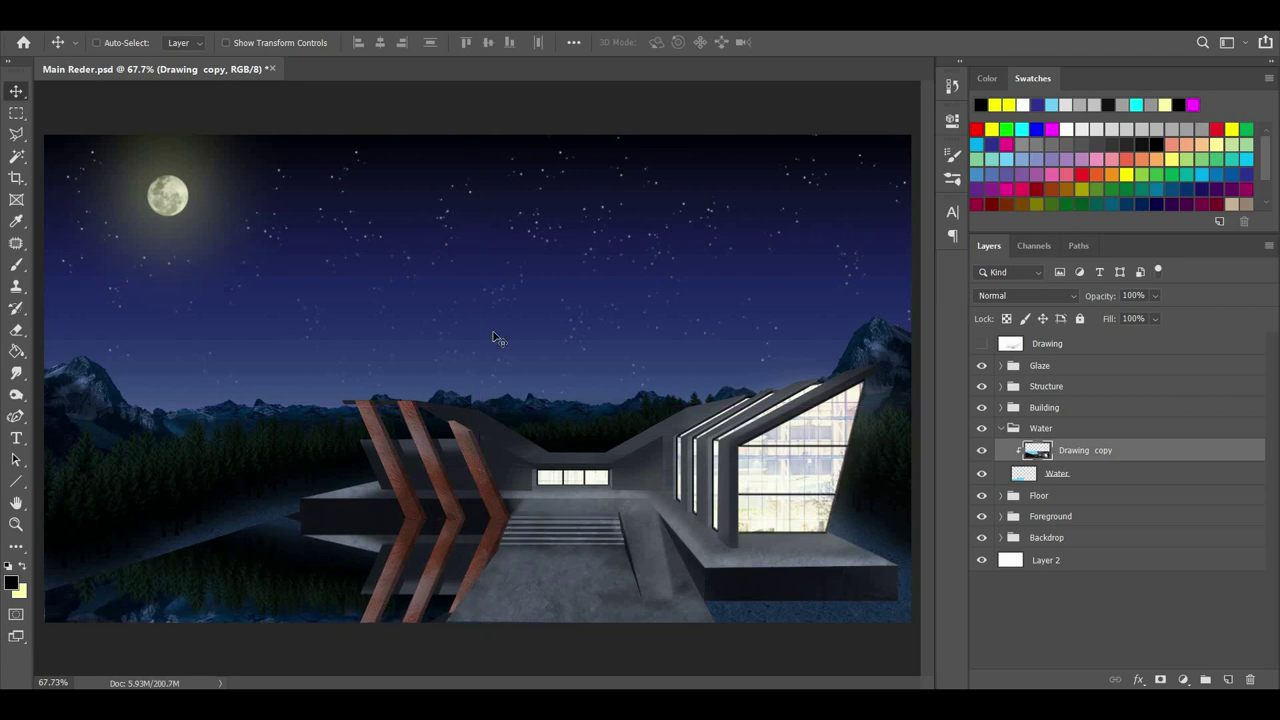
Free-transform the reflection to compress its height to about 87.6% while keeping its width at 100%.
{"action": "key", "text": "ctrl+t"}
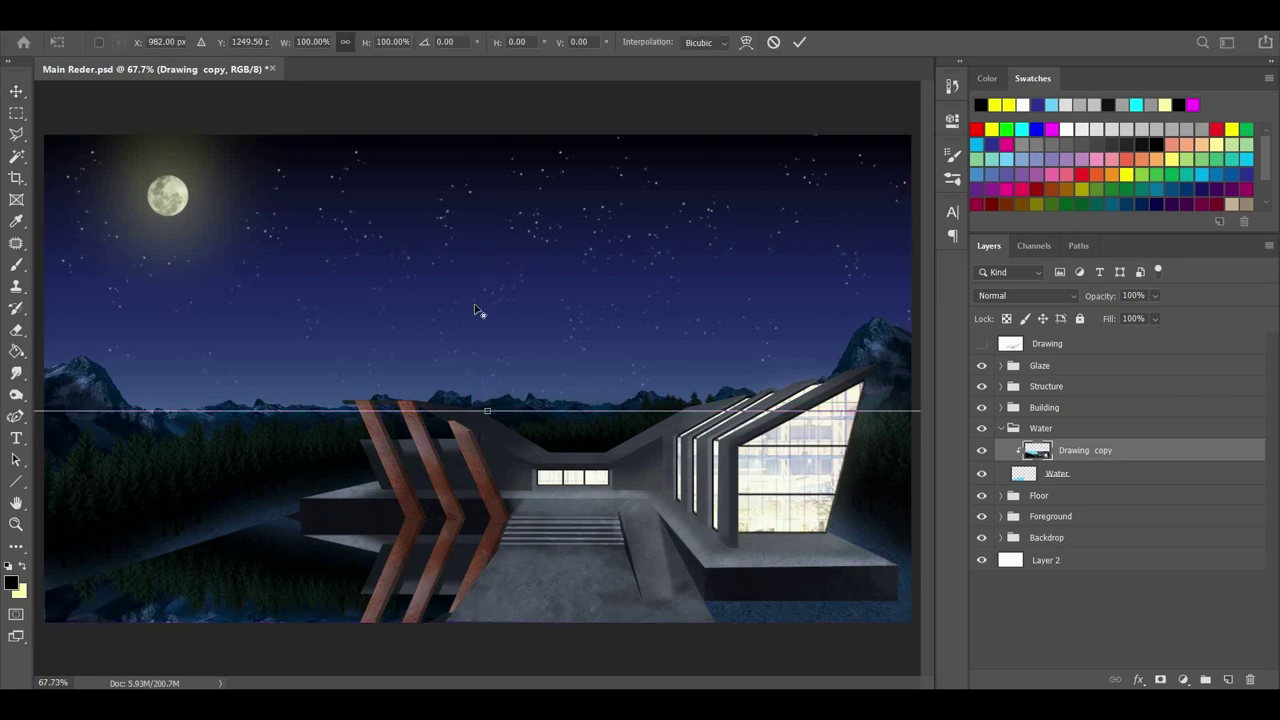
{"action": "scroll", "coordinate": [519, 437], "scroll_direction": "down", "scroll_amount": 6}
{"action": "left_click_drag", "start_coordinate": [480, 544], "coordinate": [480, 547]}
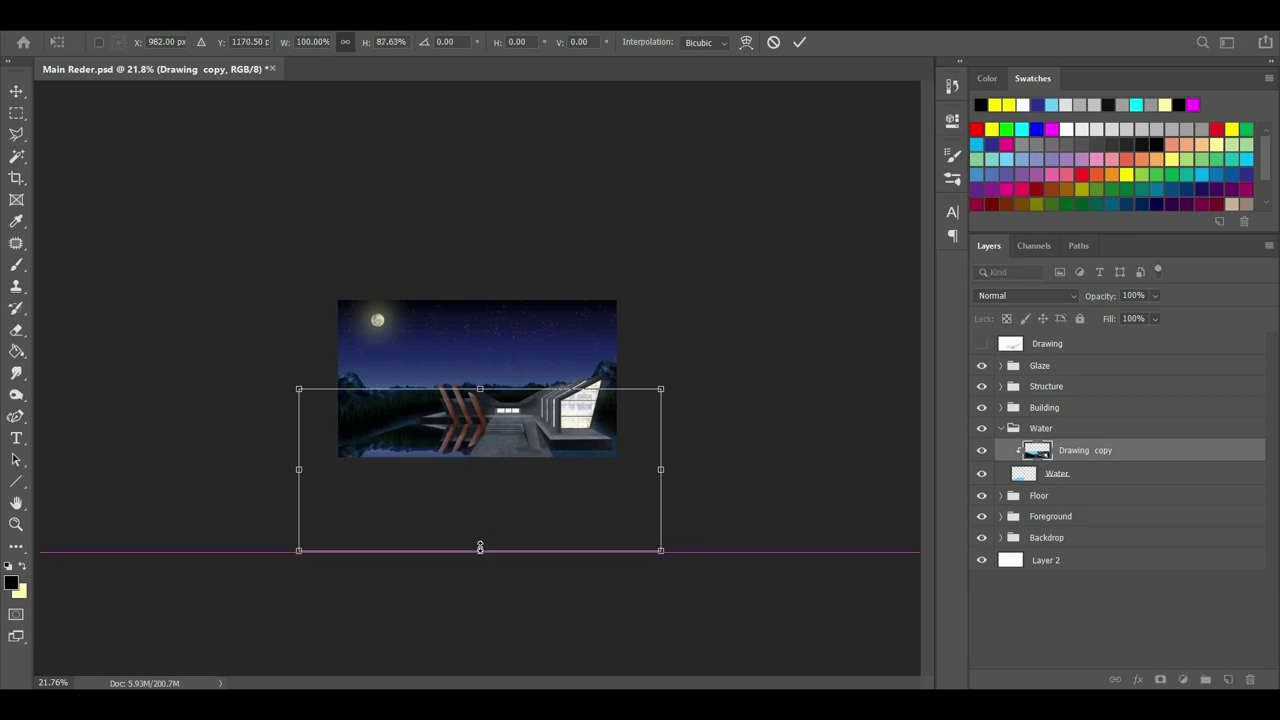
{"action": "key", "text": "Return"}
{"action": "scroll", "coordinate": [529, 566], "scroll_direction": "up", "scroll_amount": 6}
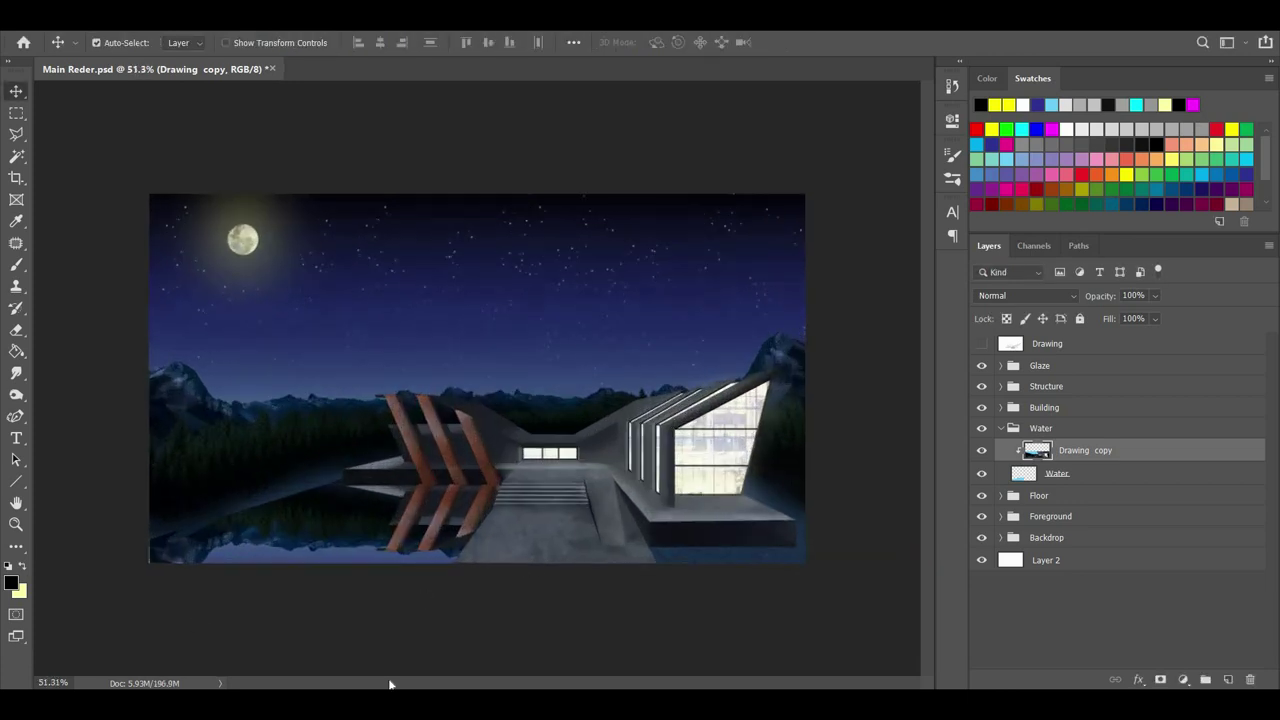
{"action": "scroll", "coordinate": [351, 563], "scroll_direction": "down", "scroll_amount": 2}
{"action": "scroll", "coordinate": [418, 471], "scroll_direction": "up", "scroll_amount": 1}
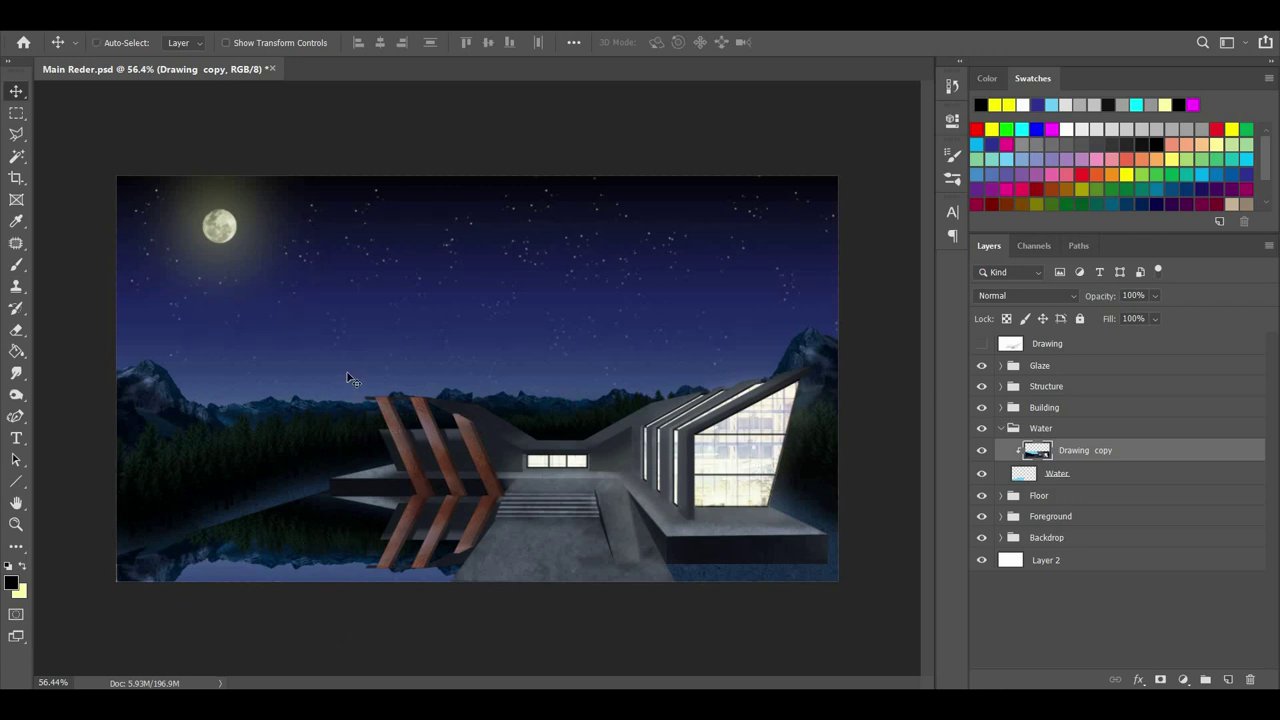
Fine-tune the Drawing copy reflection with Free Transform so it lines up with the building.
{"action": "key", "text": "ctrl+t"}
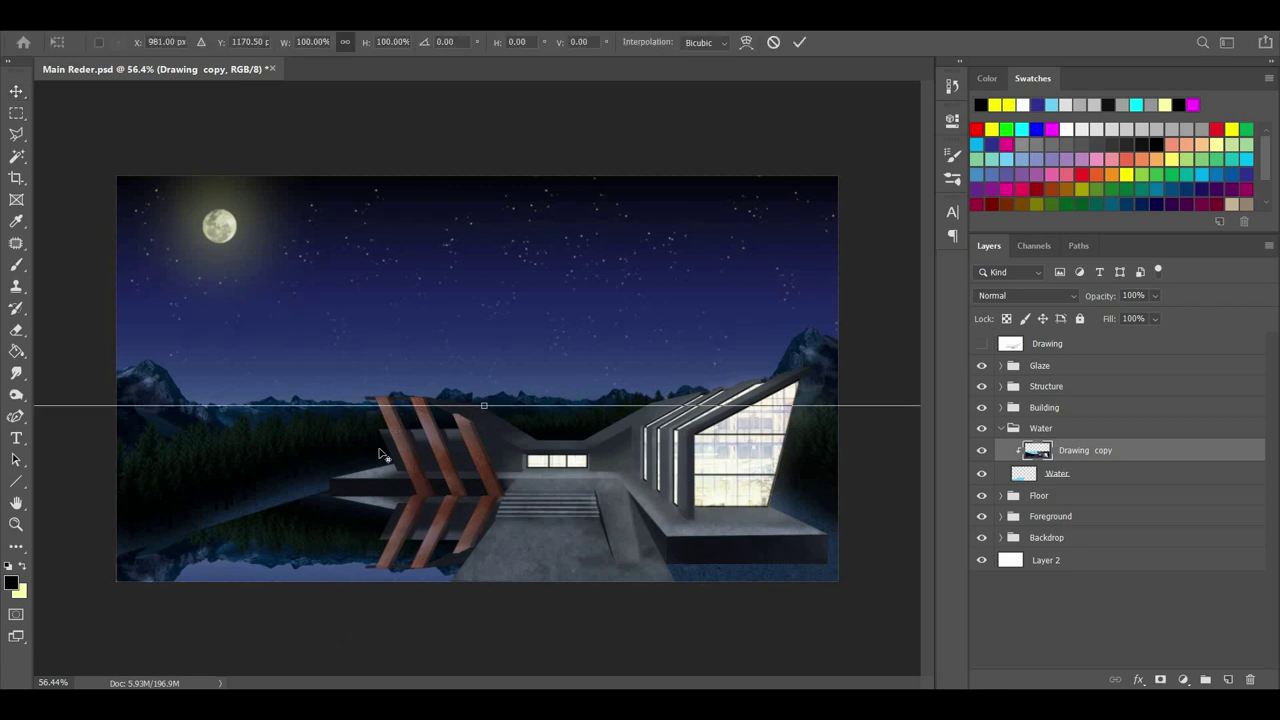
{"action": "scroll", "coordinate": [758, 512], "scroll_direction": "down", "scroll_amount": 4}
{"action": "left_click_drag", "start_coordinate": [748, 513], "coordinate": [748, 505]}
{"action": "key", "text": "Return"}
{"action": "scroll", "coordinate": [291, 328], "scroll_direction": "up", "scroll_amount": 8}
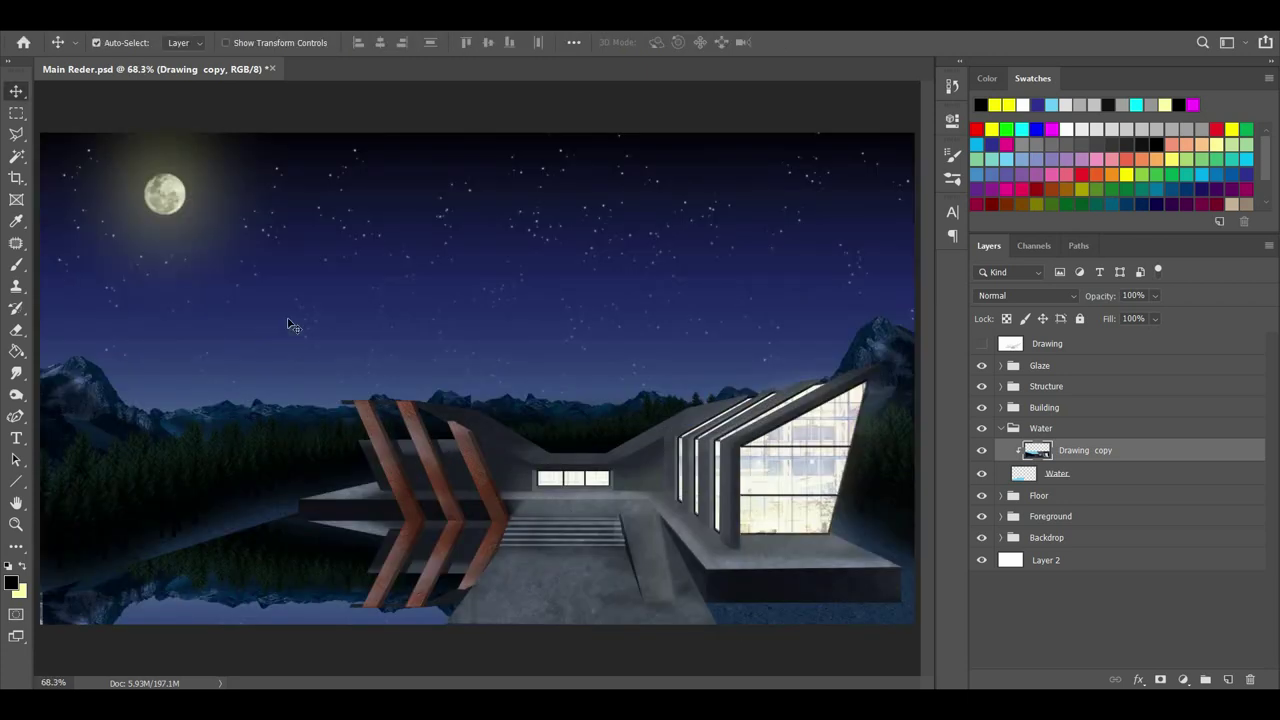
{"action": "scroll", "coordinate": [291, 328], "scroll_direction": "down", "scroll_amount": 1}
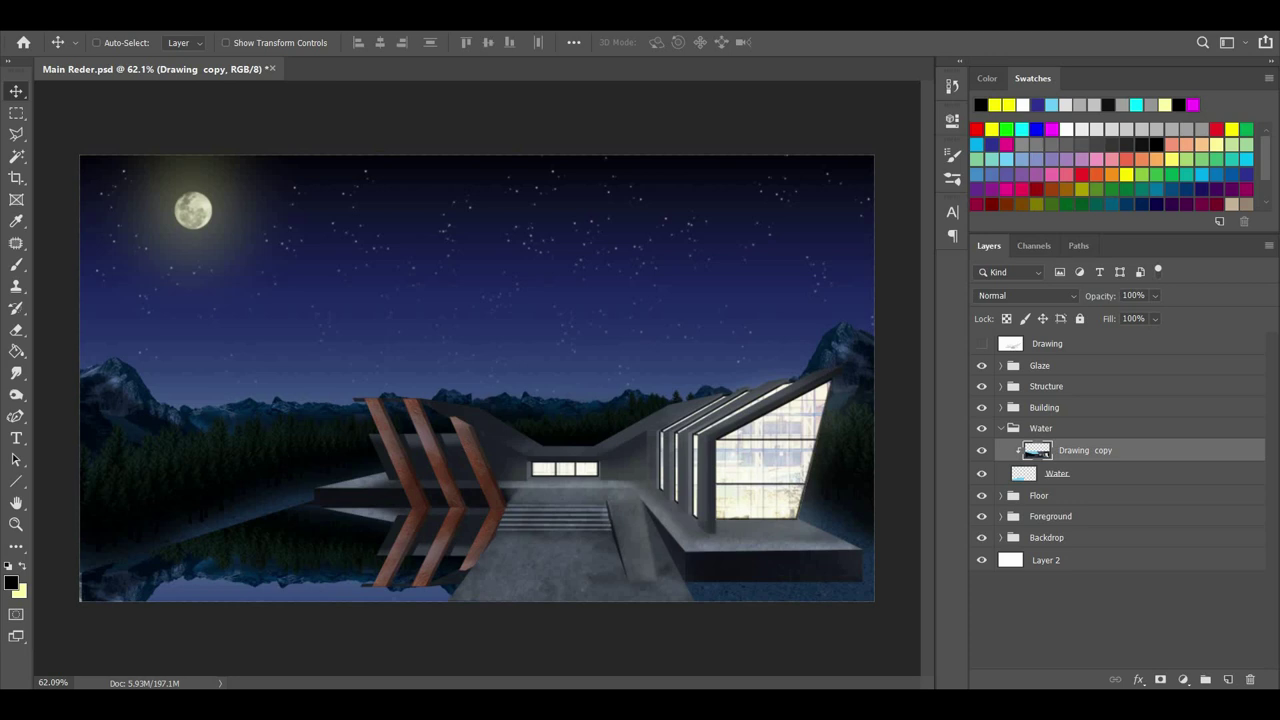
Apply Motion Blur to the Drawing copy reflection at a 90° angle with a distance of 10 pixels.
{"action": "left_click", "coordinate": [250, 15]}
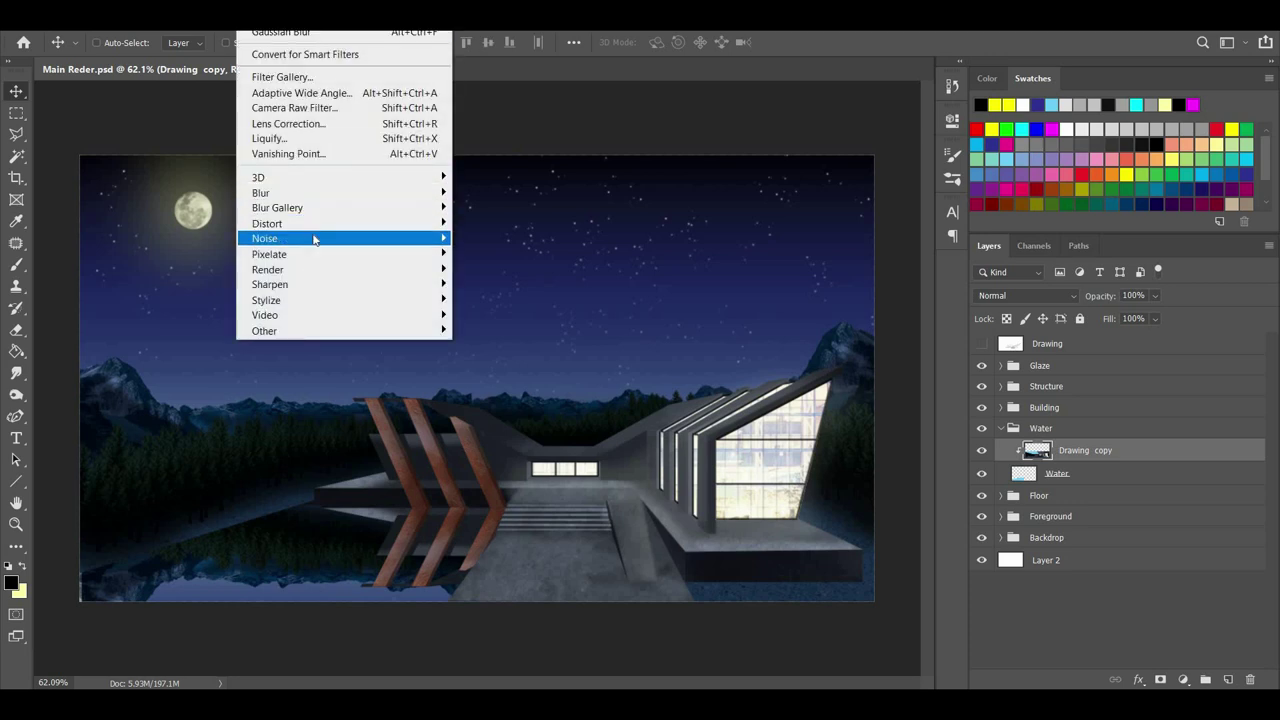
{"action": "left_click", "coordinate": [495, 283]}
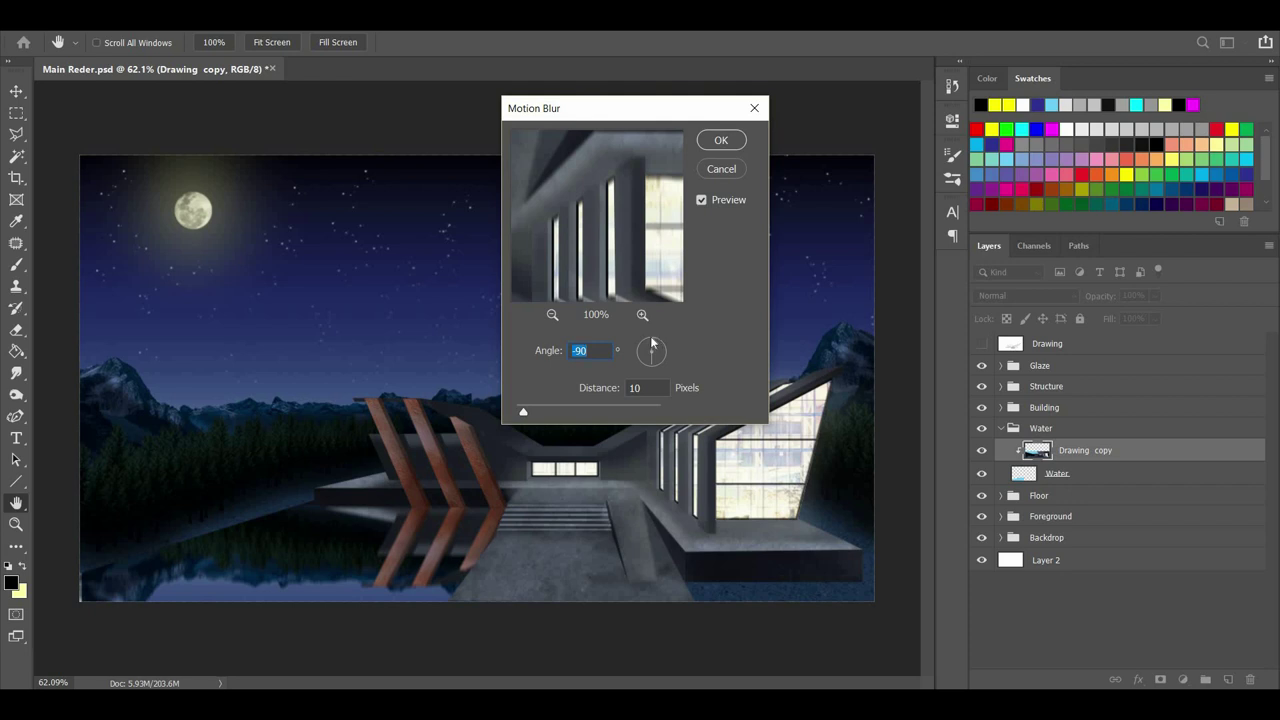
{"action": "left_click", "coordinate": [675, 351]}
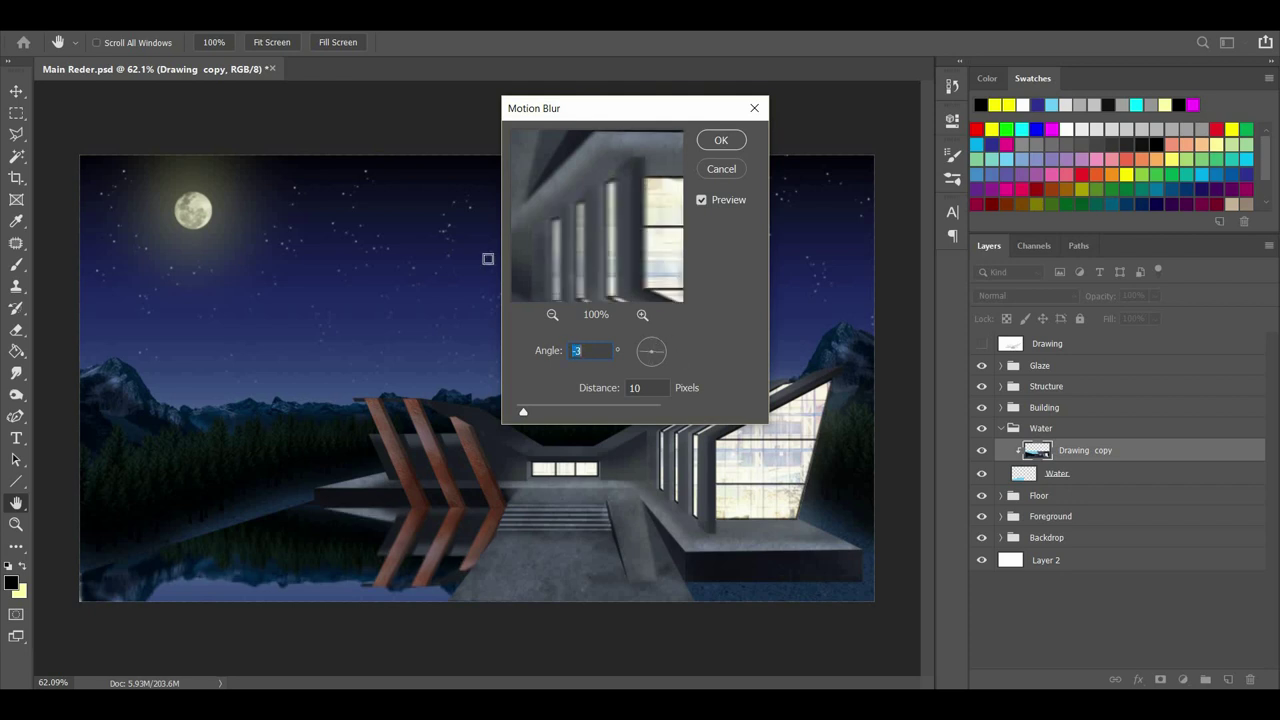
{"action": "type", "text": "78"}
{"action": "key", "text": "Up"}
{"action": "key", "text": "Up"}
{"action": "key", "text": "Up"}
{"action": "key", "text": "Up"}
{"action": "key", "text": "Up"}
{"action": "key", "text": "Up"}
{"action": "key", "text": "Up"}
{"action": "key", "text": "Up"}
{"action": "key", "text": "Up"}
{"action": "key", "text": "Up"}
{"action": "key", "text": "Up"}
{"action": "key", "text": "Up"}
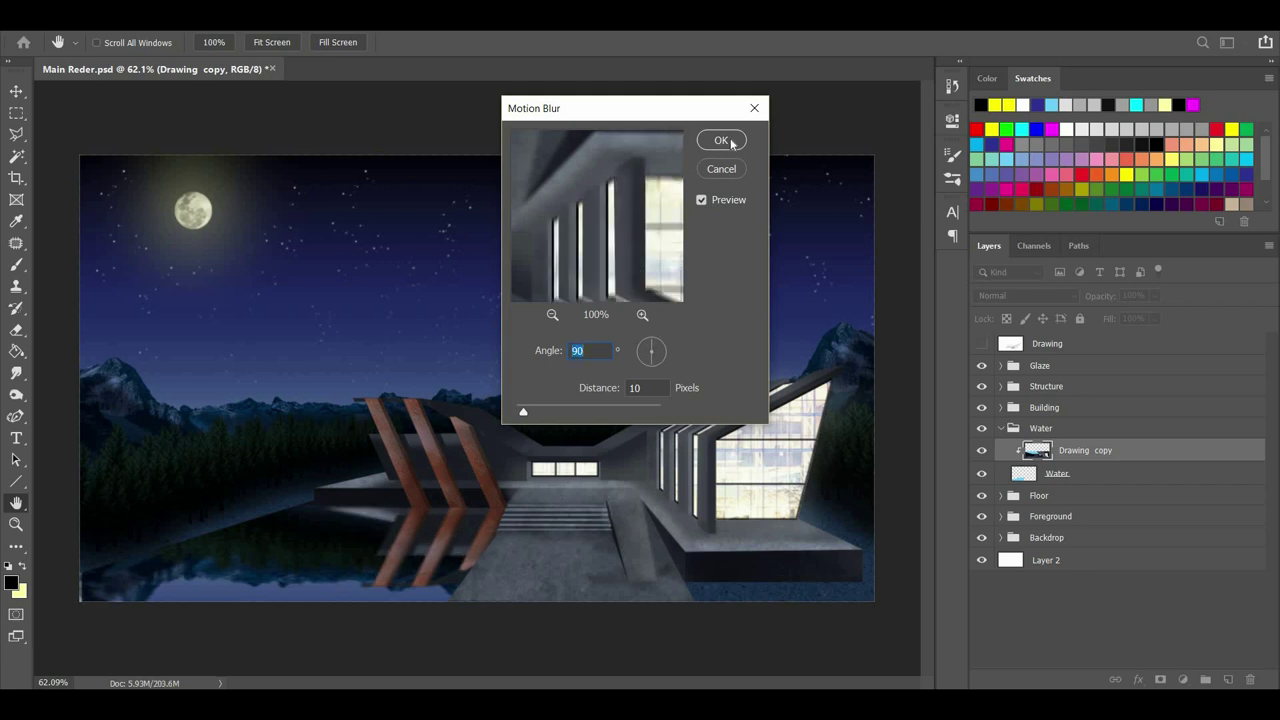
{"action": "key", "text": "Return"}
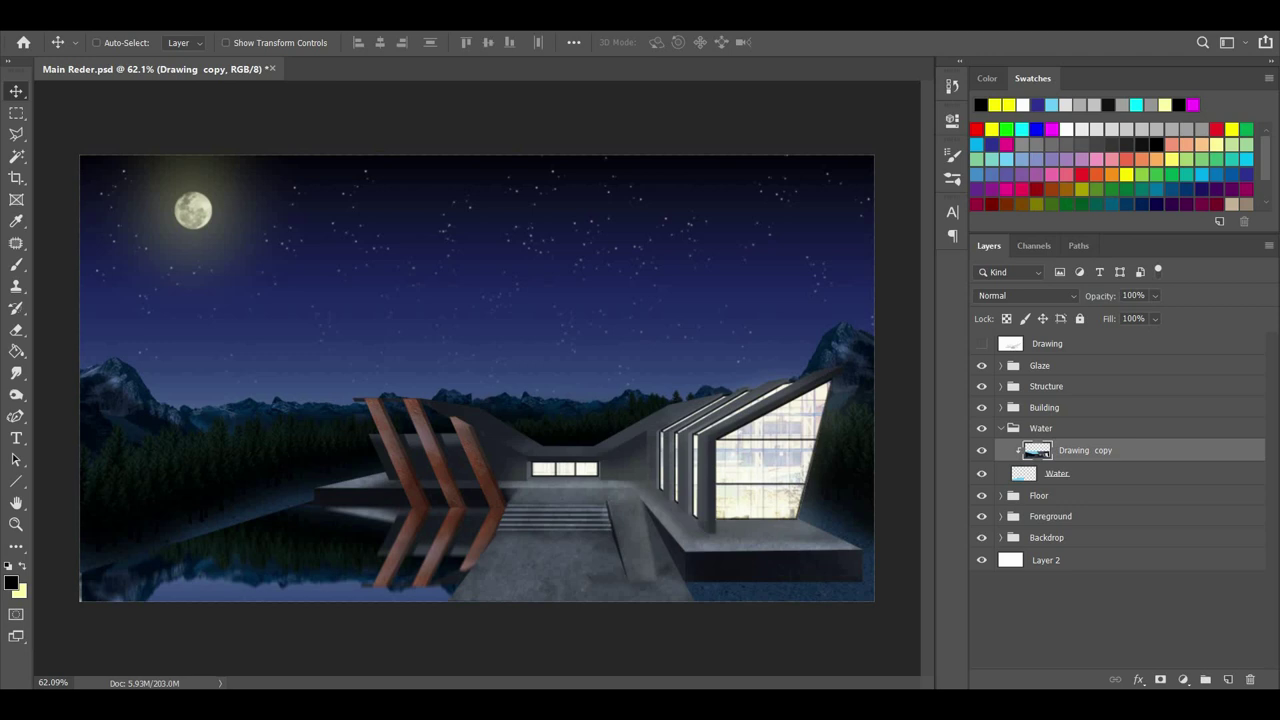
Try Motion Blur again on the reflection at 90° and 10 pixels, and undo the blur changes.
{"action": "left_click", "coordinate": [251, 19]}
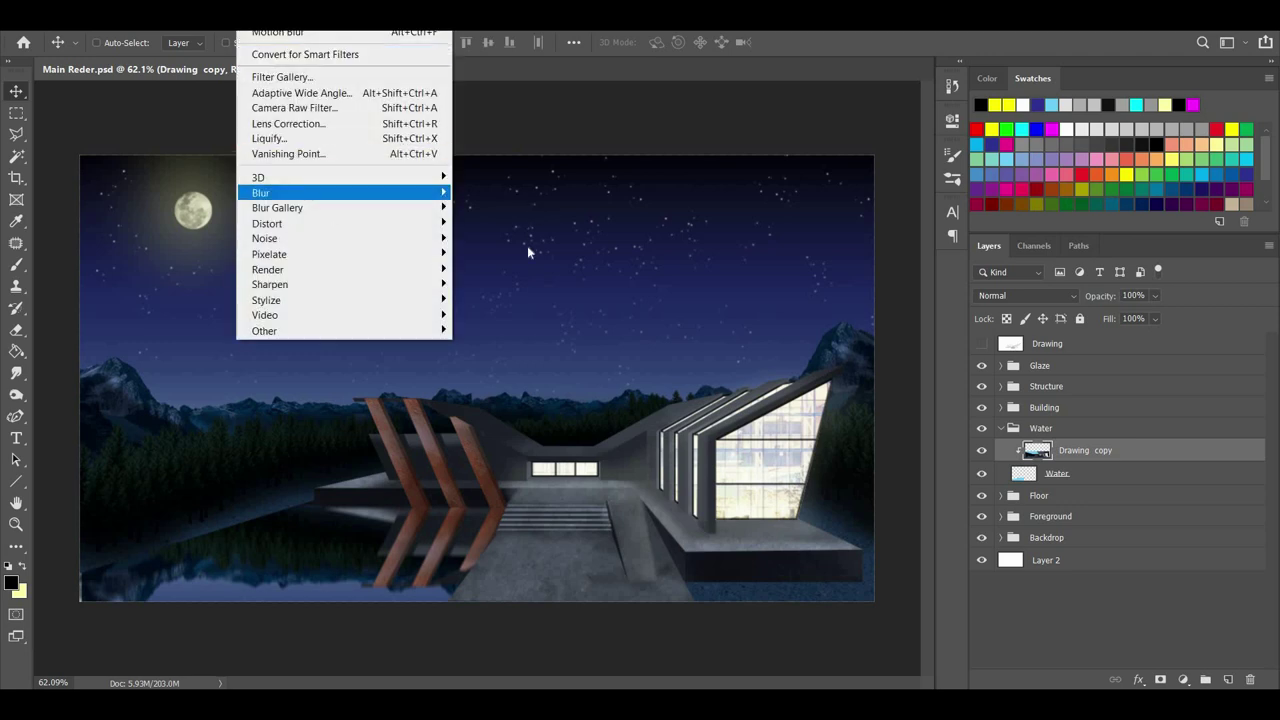
{"action": "mouse_move", "coordinate": [393, 192]}
{"action": "key", "text": "Down"}
{"action": "key", "text": "Return"}
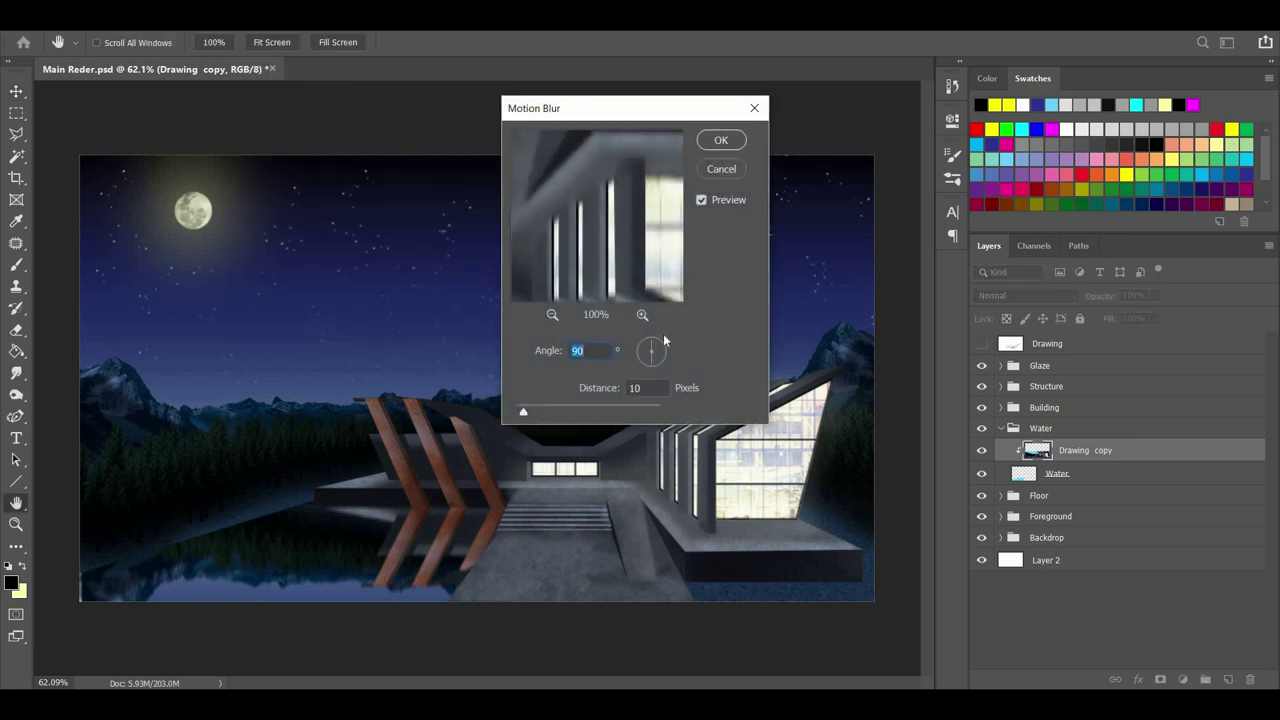
{"action": "key", "text": "Return"}
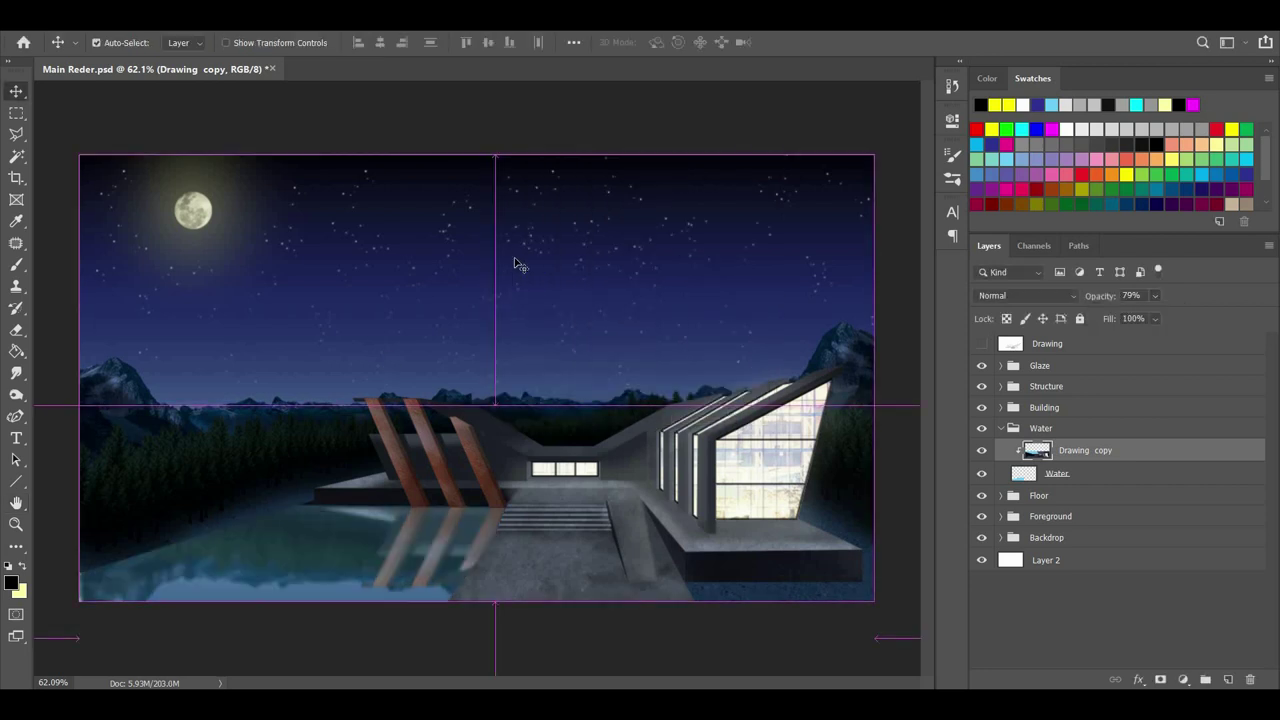
{"action": "key", "text": "ctrl+z"}
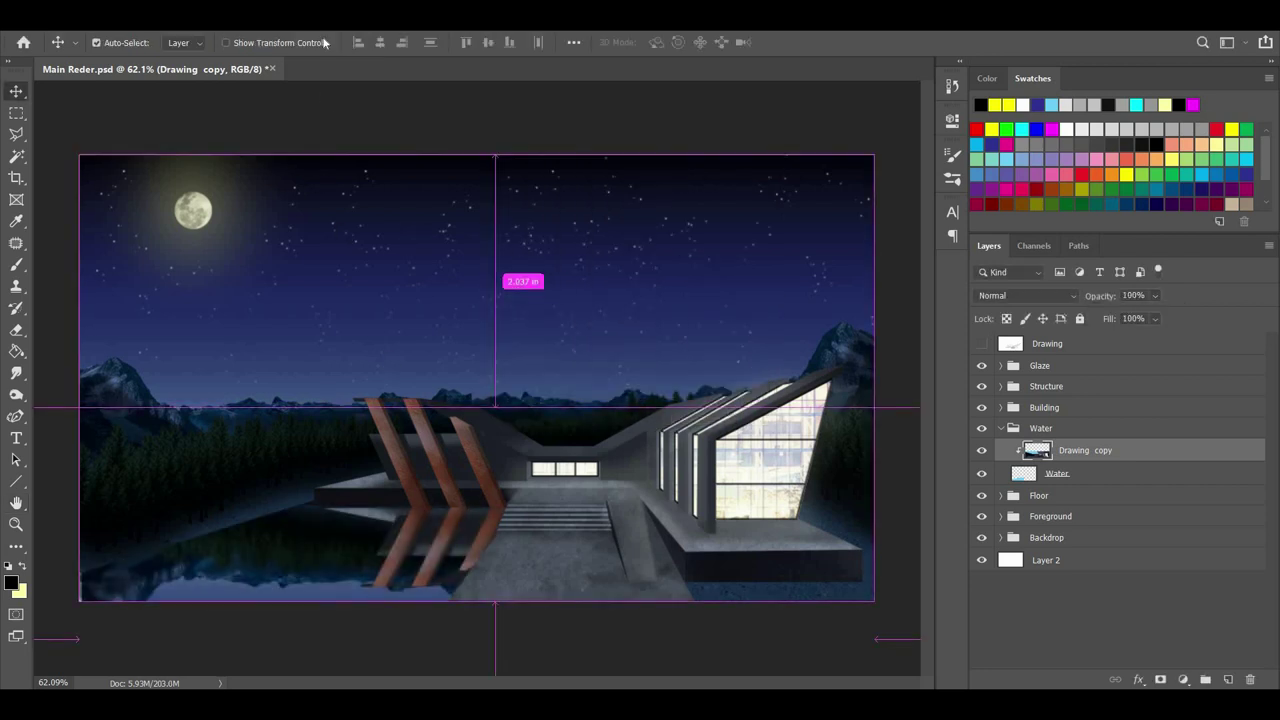
{"action": "key", "text": "ctrl+alt+f"}
{"action": "key", "text": "Return"}
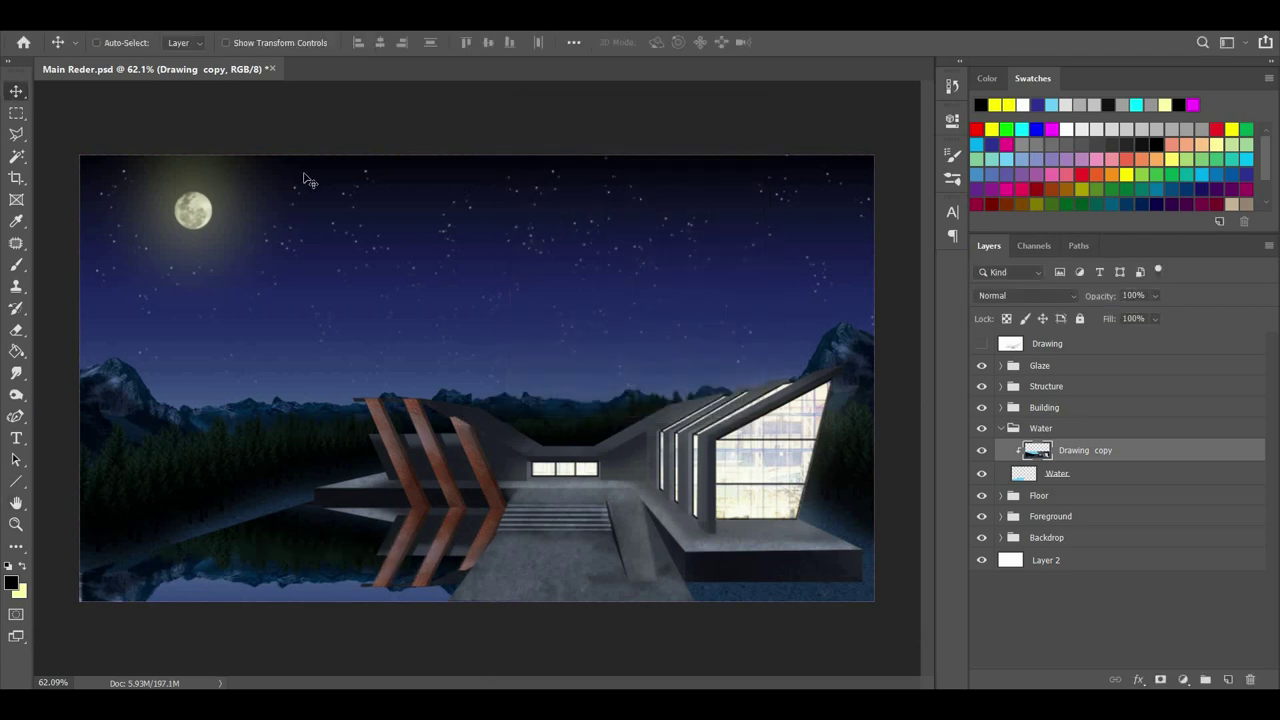
Apply a Gaussian Blur to the Drawing copy reflection and lower its opacity to 95%.
{"action": "left_click", "coordinate": [251, 20]}
{"action": "left_click", "coordinate": [485, 249]}
{"action": "left_click", "coordinate": [1001, 428]}
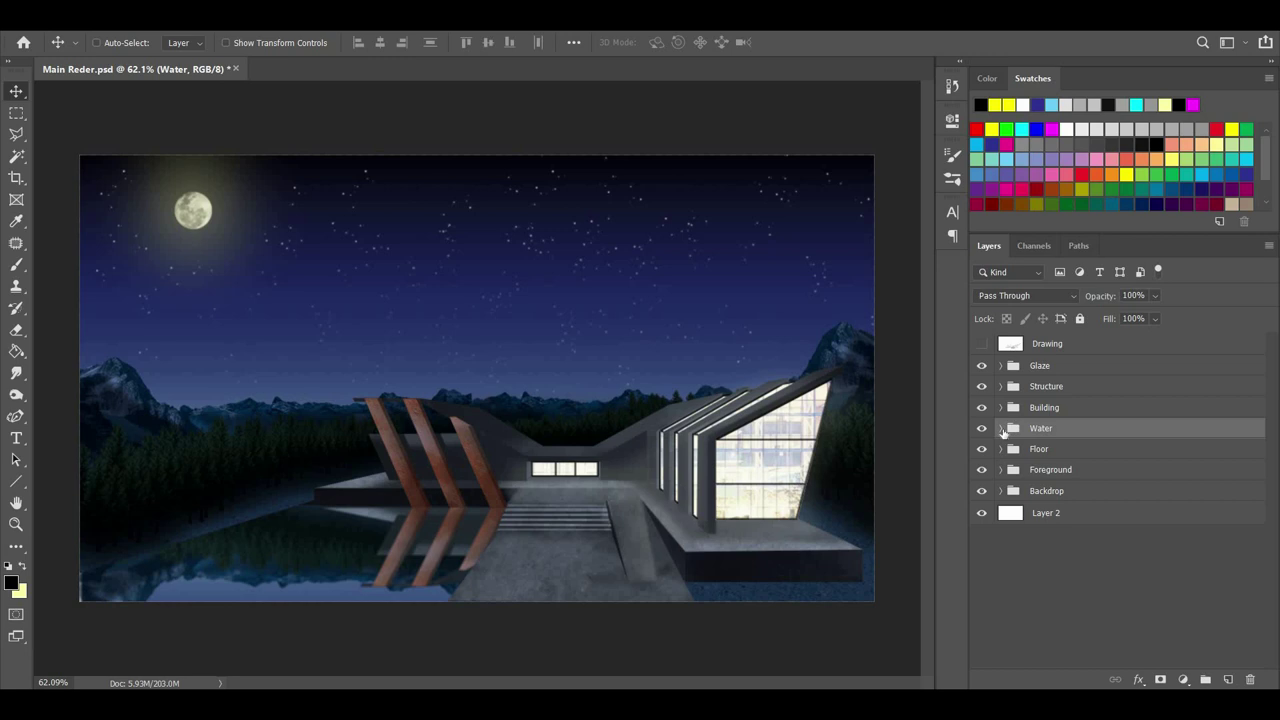
Duplicate the Drawing copy layer and clip the duplicate inside the Building group, directly above the metal texture layer.
{"action": "left_click_drag", "start_coordinate": [1043, 450], "coordinate": [1043, 450]}
{"action": "right_click", "coordinate": [1045, 450]}
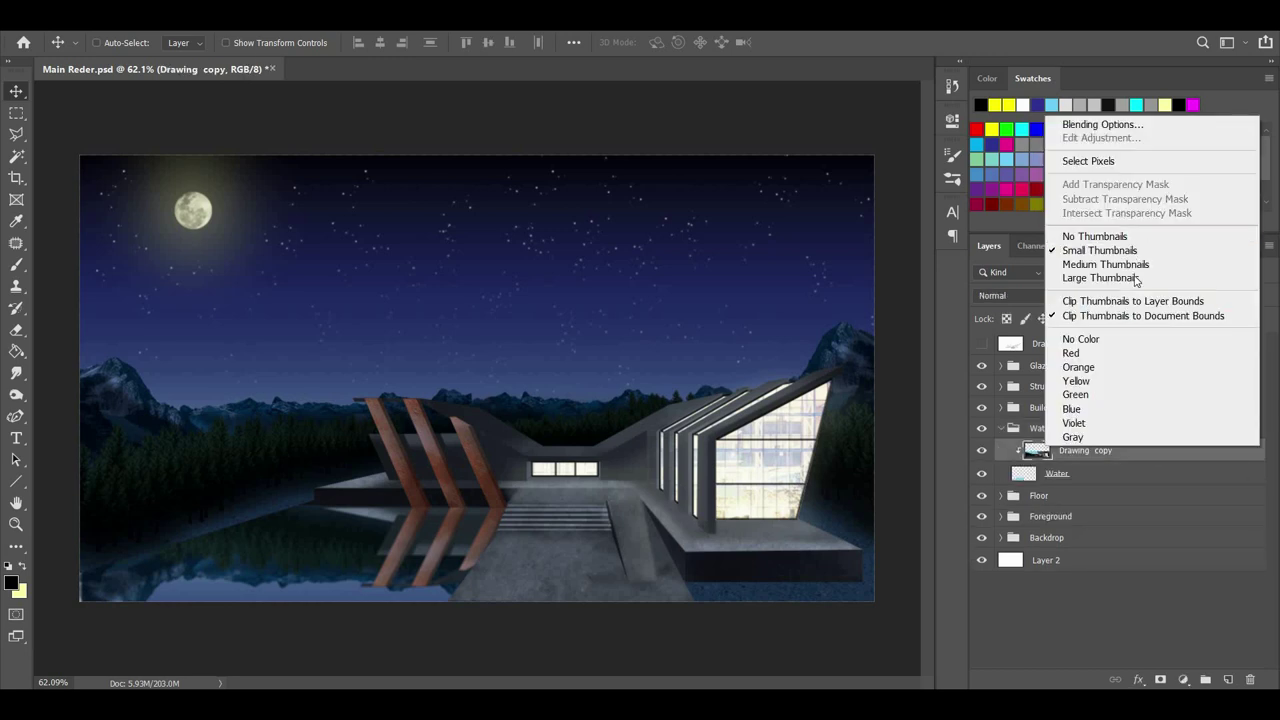
{"action": "left_click", "coordinate": [1125, 464]}
{"action": "key", "text": "ctrl+j"}
{"action": "mouse_move", "coordinate": [1118, 459]}
{"action": "left_mouse_down"}
{"action": "mouse_move", "coordinate": [1086, 389]}
{"action": "mouse_move", "coordinate": [1073, 407]}
{"action": "mouse_move", "coordinate": [1111, 594]}
{"action": "mouse_move", "coordinate": [1114, 584]}
{"action": "left_mouse_up"}
{"action": "left_click", "coordinate": [1001, 428]}
{"action": "left_click", "coordinate": [1000, 407]}
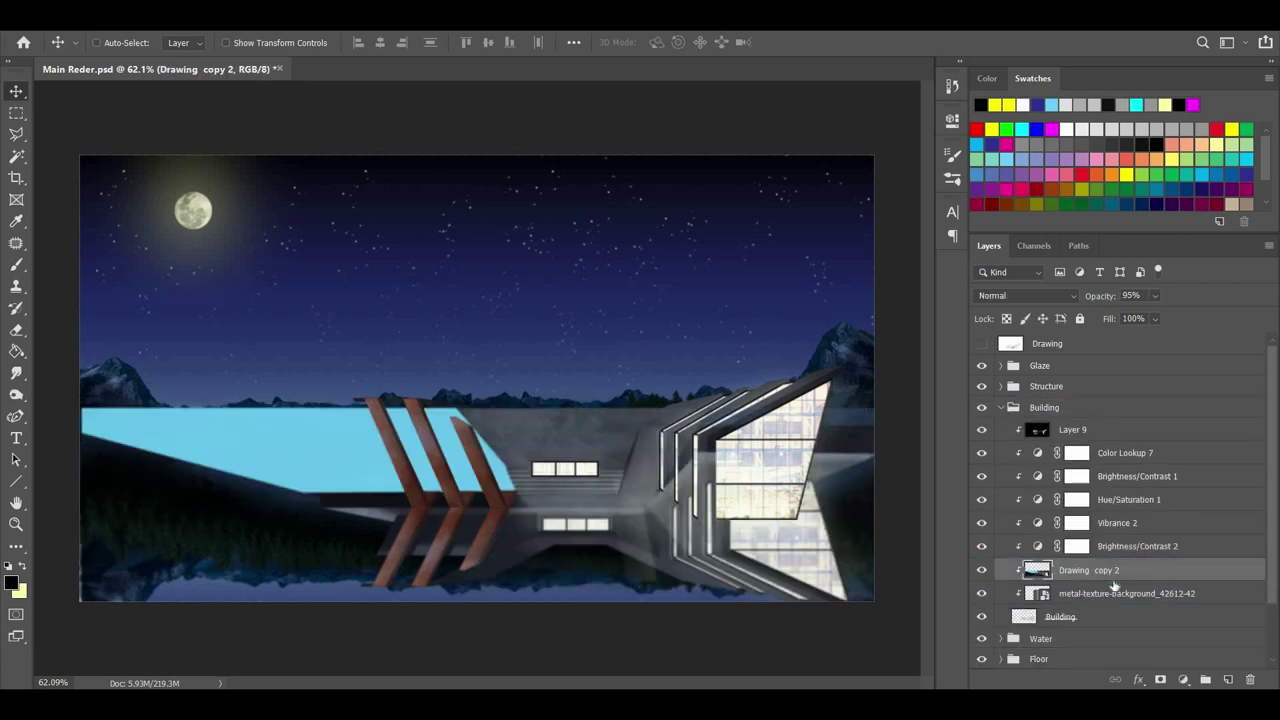
Reposition Drawing copy 2 vertically over the building with Free Transform.
{"action": "key", "text": "ctrl+t"}
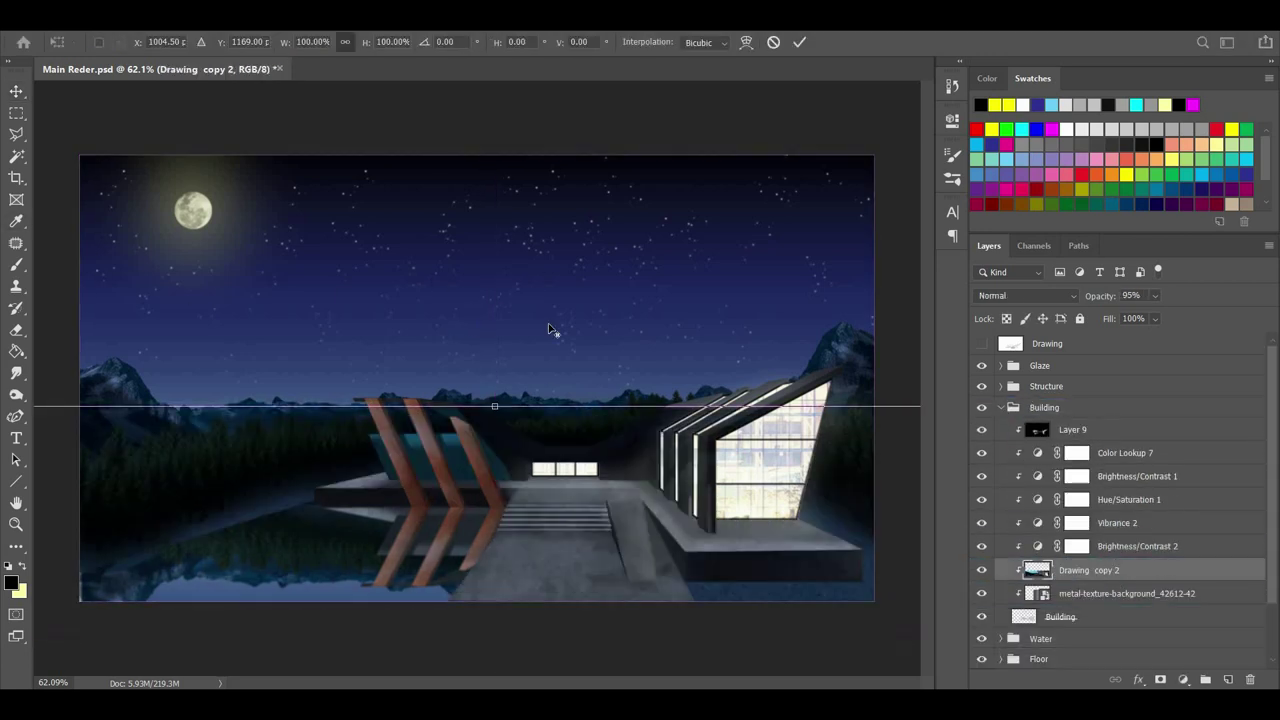
{"action": "scroll", "coordinate": [393, 497], "scroll_direction": "down", "scroll_amount": 5}
{"action": "left_click_drag", "start_coordinate": [400, 495], "coordinate": [414, 332]}
{"action": "scroll", "coordinate": [600, 350], "scroll_direction": "up", "scroll_amount": 4}
{"action": "left_click_drag", "start_coordinate": [622, 348], "coordinate": [622, 438]}
{"action": "key", "text": "Return"}
Move Drawing copy 2 above Color Lookup 7 in the Building group and lower its opacity to 23%.
{"action": "left_click_drag", "start_coordinate": [1104, 568], "coordinate": [1106, 443]}
{"action": "scroll", "coordinate": [597, 420], "scroll_direction": "up", "scroll_amount": 3}
{"action": "mouse_move", "coordinate": [584, 346]}
{"action": "left_mouse_down"}
{"action": "mouse_move", "coordinate": [527, 518]}
{"action": "mouse_move", "coordinate": [626, 586]}
{"action": "mouse_move", "coordinate": [692, 563]}
{"action": "mouse_move", "coordinate": [558, 435]}
{"action": "mouse_move", "coordinate": [600, 465]}
{"action": "mouse_move", "coordinate": [670, 404]}
{"action": "mouse_move", "coordinate": [730, 432]}
{"action": "mouse_move", "coordinate": [730, 452]}
{"action": "mouse_move", "coordinate": [733, 385]}
{"action": "left_mouse_up"}
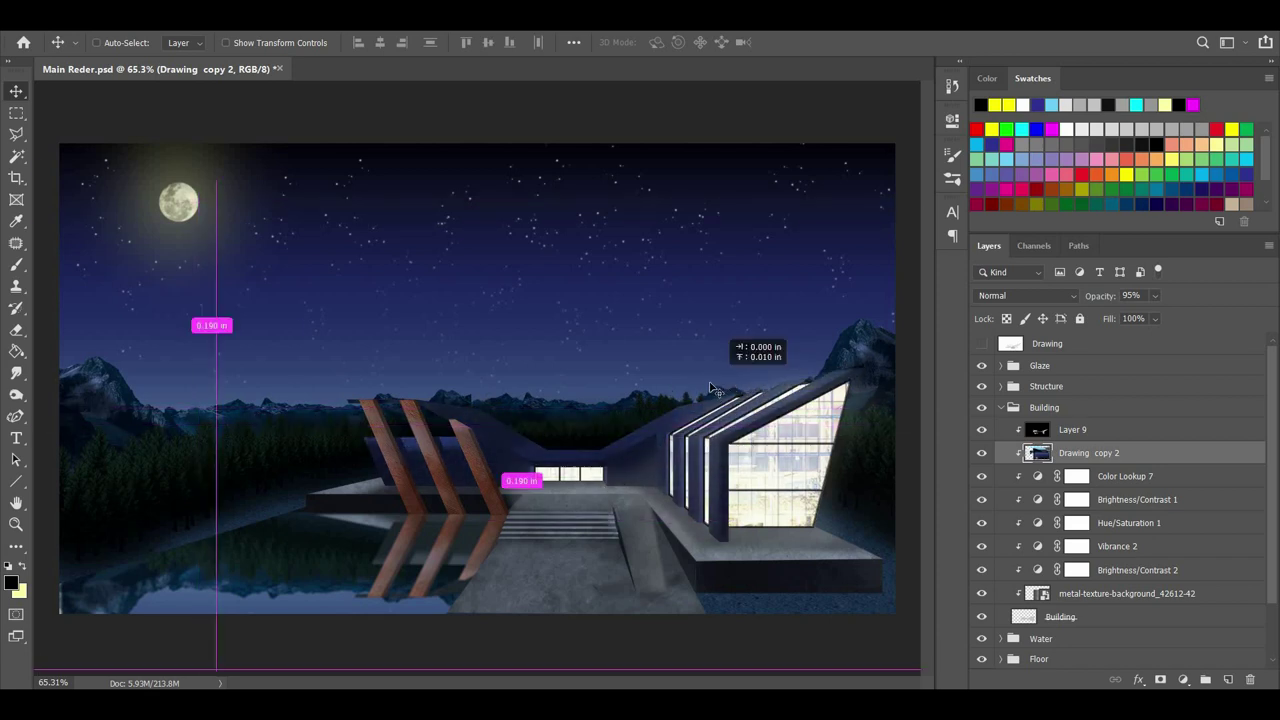
{"action": "left_click", "coordinate": [1155, 296]}
{"action": "left_click_drag", "start_coordinate": [1172, 314], "coordinate": [1115, 316]}
{"action": "mouse_move", "coordinate": [686, 434]}
{"action": "left_mouse_down"}
{"action": "mouse_move", "coordinate": [688, 489]}
{"action": "mouse_move", "coordinate": [702, 502]}
{"action": "left_mouse_up"}
Flip Drawing copy 2 vertically and reposition it over the building.
{"action": "left_click", "coordinate": [104, 18]}
{"action": "mouse_move", "coordinate": [76, 18]}
{"action": "mouse_move", "coordinate": [168, 377]}
{"action": "left_click", "coordinate": [390, 566]}
{"action": "mouse_move", "coordinate": [722, 441]}
{"action": "left_mouse_down"}
{"action": "mouse_move", "coordinate": [529, 589]}
{"action": "mouse_move", "coordinate": [721, 602]}
{"action": "mouse_move", "coordinate": [628, 482]}
{"action": "left_mouse_up"}
Set Drawing copy 2's opacity to 75% and shift it across the building walls.
{"action": "left_click_drag", "start_coordinate": [1140, 298], "coordinate": [1043, 280]}
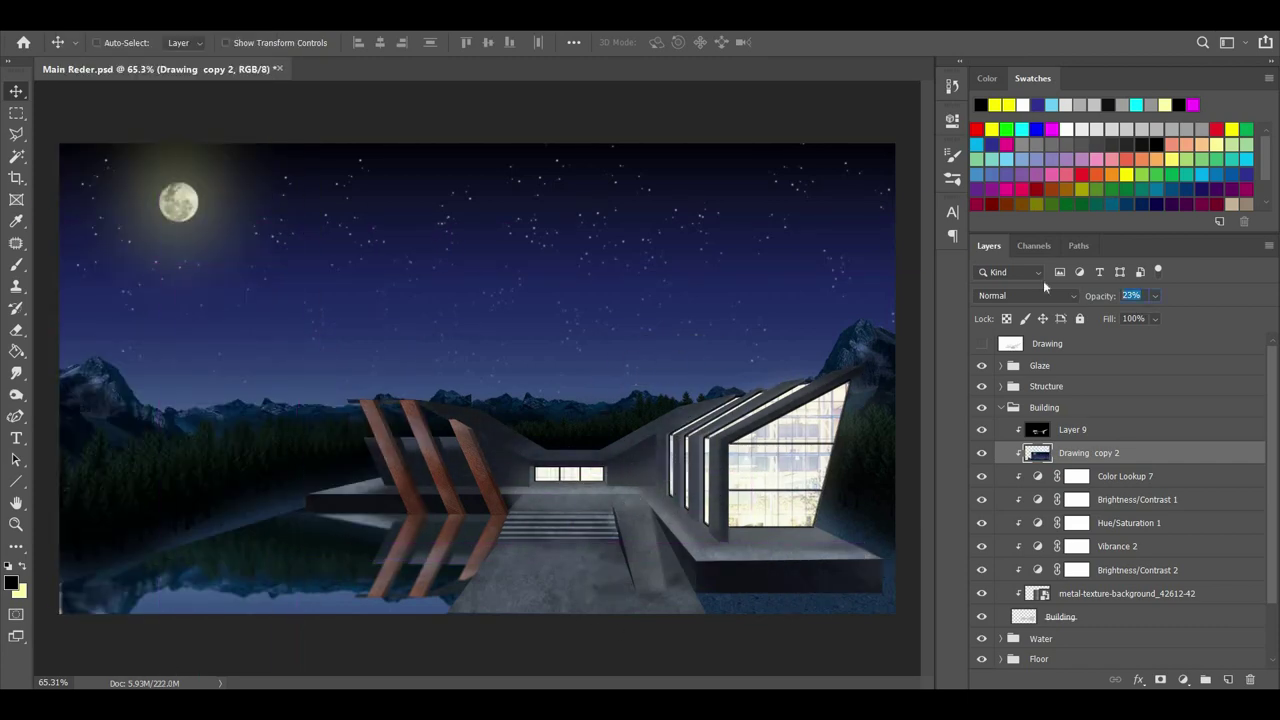
{"action": "type", "text": "75"}
{"action": "key", "text": "Return"}
{"action": "left_click_drag", "start_coordinate": [675, 444], "coordinate": [575, 485]}
Blend Drawing copy 2 in Linear Dodge (Add) at 36% opacity and reposition it over the building.
{"action": "left_click", "coordinate": [1025, 295]}
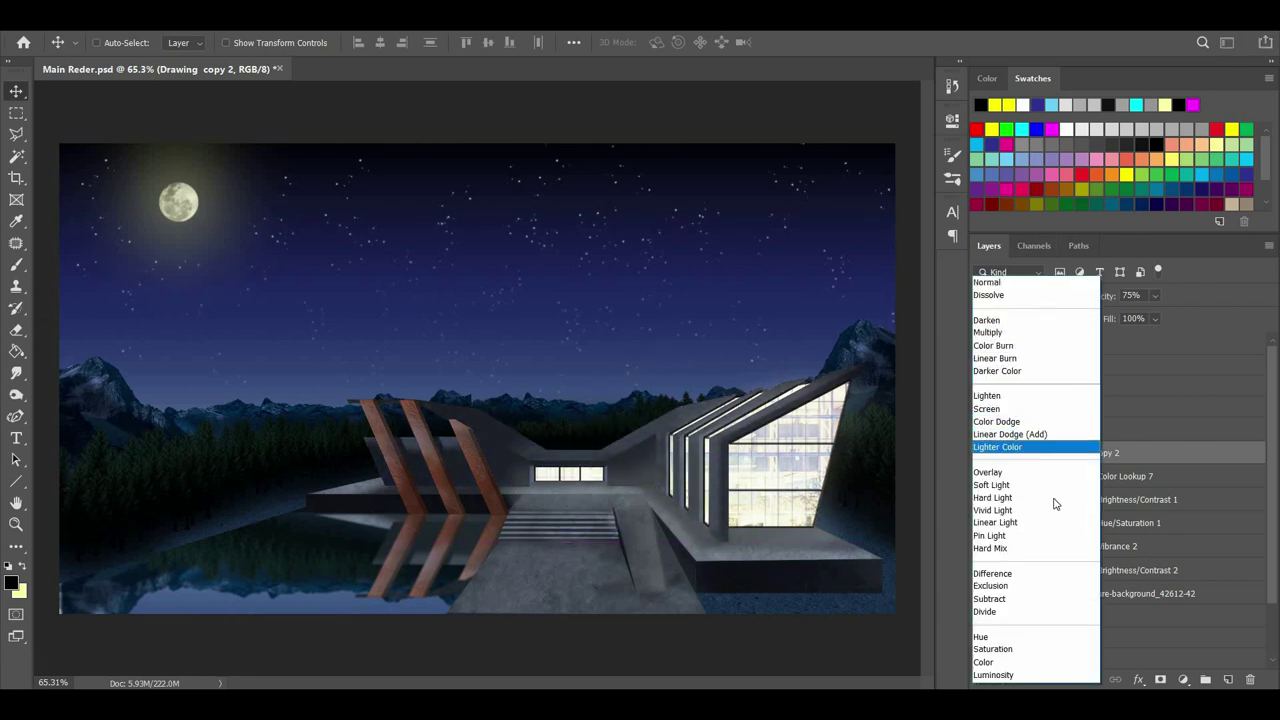
{"action": "left_click", "coordinate": [1010, 434]}
{"action": "left_click", "coordinate": [1155, 296]}
{"action": "left_click", "coordinate": [1136, 319]}
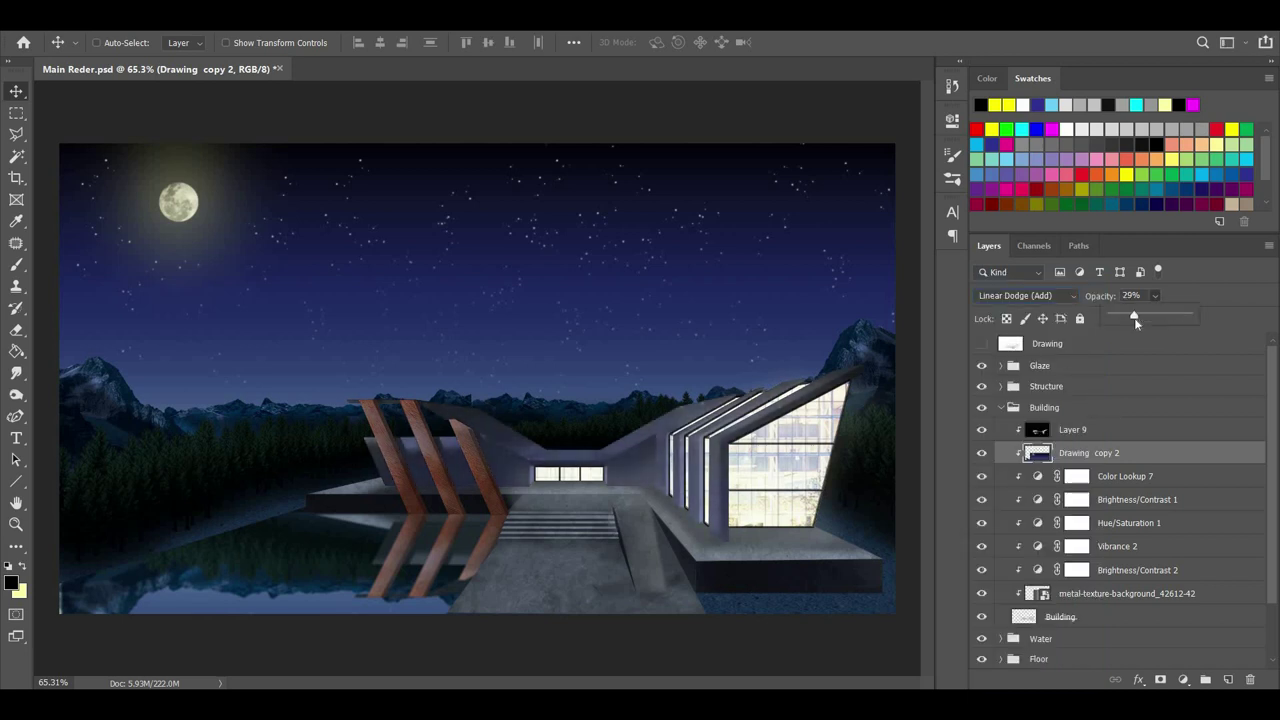
{"action": "mouse_move", "coordinate": [628, 452]}
{"action": "left_mouse_down"}
{"action": "mouse_move", "coordinate": [517, 463]}
{"action": "mouse_move", "coordinate": [480, 400]}
{"action": "mouse_move", "coordinate": [532, 340]}
{"action": "mouse_move", "coordinate": [530, 370]}
{"action": "left_mouse_up"}
{"action": "mouse_move", "coordinate": [605, 466]}
{"action": "left_mouse_down"}
{"action": "mouse_move", "coordinate": [620, 500]}
{"action": "mouse_move", "coordinate": [784, 507]}
{"action": "mouse_move", "coordinate": [585, 510]}
{"action": "left_mouse_up"}
Apply a Gaussian Blur with a 5.6-pixel radius to Drawing copy 2 and set its opacity to 50%.
{"action": "left_click", "coordinate": [251, 18]}
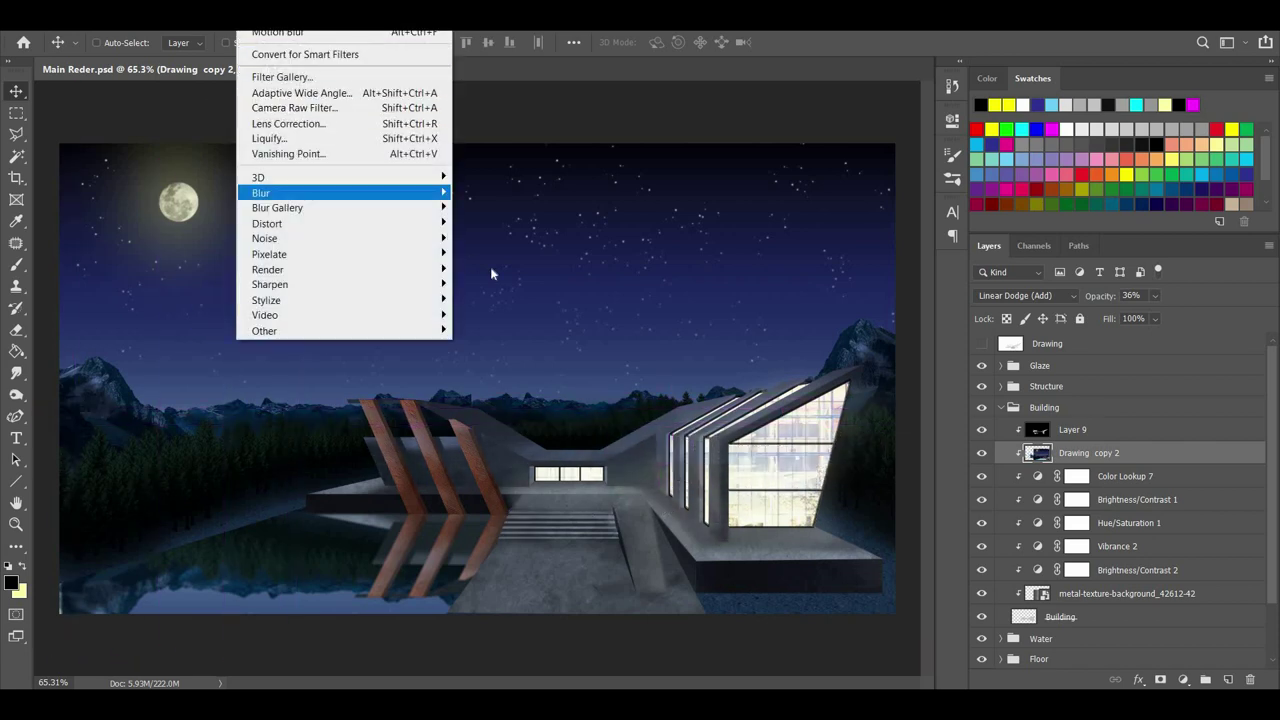
{"action": "mouse_move", "coordinate": [330, 192]}
{"action": "left_click", "coordinate": [490, 253]}
{"action": "left_click_drag", "start_coordinate": [908, 480], "coordinate": [911, 478]}
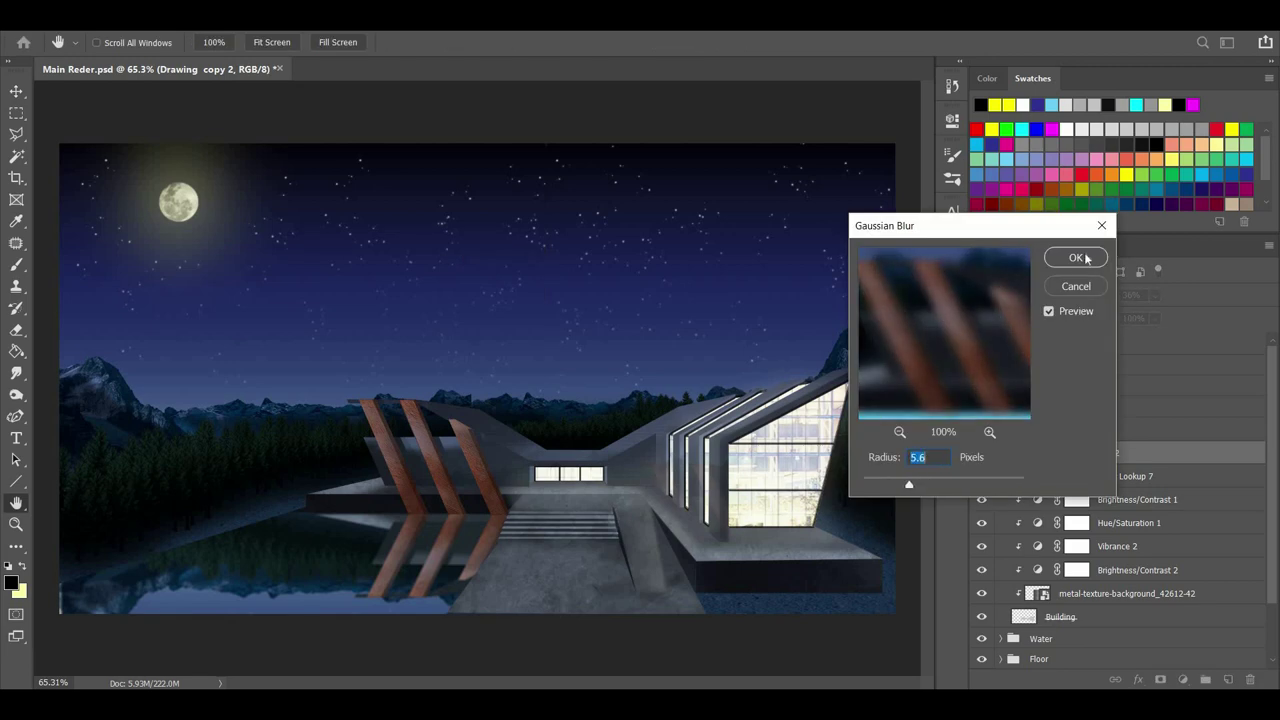
{"action": "left_click", "coordinate": [1075, 257]}
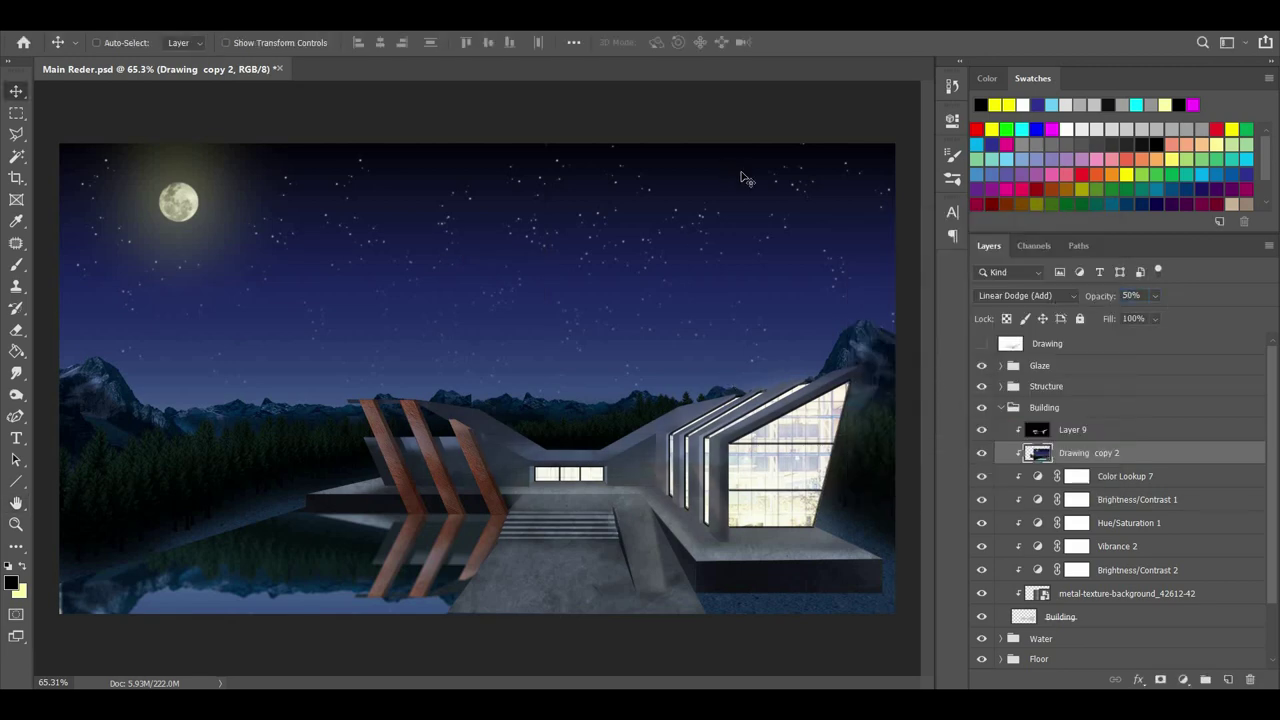
Try a duplicate of Drawing copy 2 as a clipped layer at the top of the Structure group.
{"action": "right_click", "coordinate": [1087, 451]}
{"action": "key", "text": "d"}
{"action": "key", "text": "Return"}
{"action": "mouse_move", "coordinate": [1091, 452]}
{"action": "left_mouse_down"}
{"action": "mouse_move", "coordinate": [1064, 363]}
{"action": "mouse_move", "coordinate": [1040, 385]}
{"action": "mouse_move", "coordinate": [1097, 445]}
{"action": "mouse_move", "coordinate": [1096, 470]}
{"action": "left_mouse_up"}
{"action": "left_click", "coordinate": [1002, 387]}
{"action": "left_click_drag", "start_coordinate": [1091, 456], "coordinate": [1083, 401]}
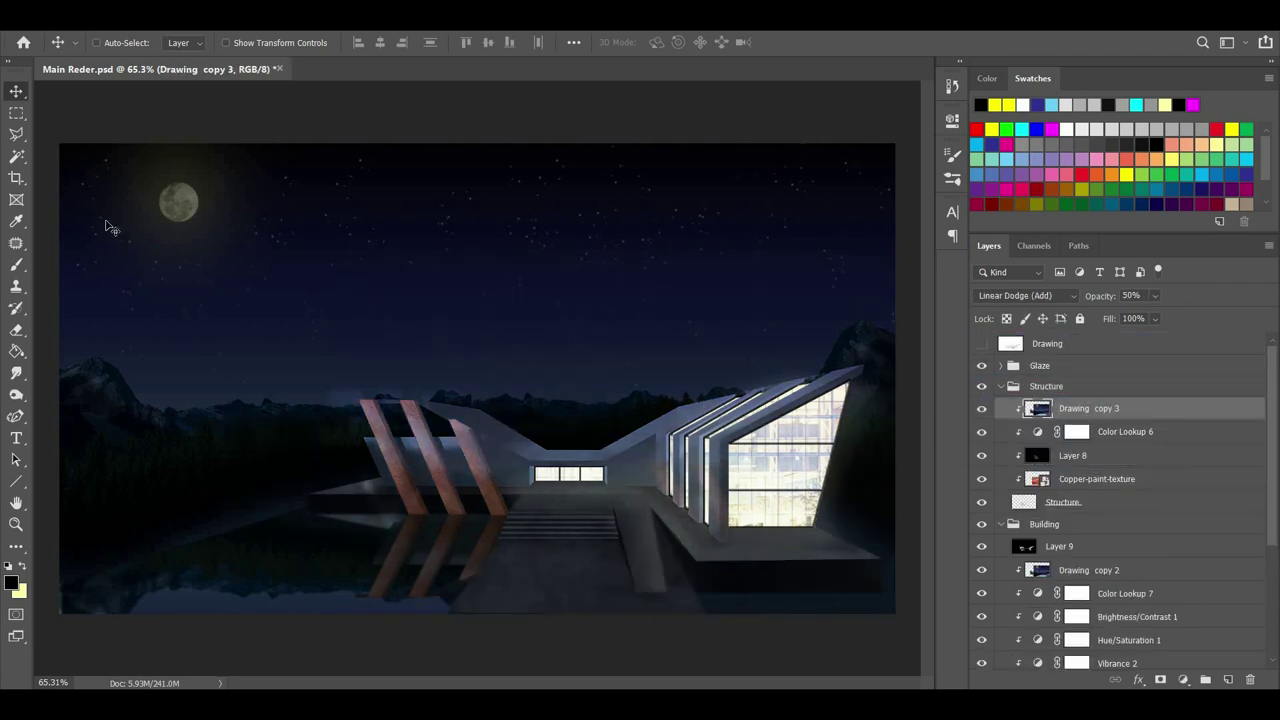
{"action": "mouse_move", "coordinate": [680, 373]}
{"action": "left_mouse_down"}
{"action": "mouse_move", "coordinate": [409, 430]}
{"action": "mouse_move", "coordinate": [537, 540]}
{"action": "mouse_move", "coordinate": [549, 529]}
{"action": "left_mouse_up"}
{"action": "key", "text": "ctrl+["}
{"action": "key", "text": "ctrl+["}
{"action": "key", "text": "ctrl+]"}
{"action": "key", "text": "ctrl+z"}
{"action": "key", "text": "ctrl+z"}
{"action": "key", "text": "ctrl+z"}
{"action": "key", "text": "ctrl+z"}
Duplicate the Water group's Drawing copy layer and move the duplicate above the Glaze group.
{"action": "right_click", "coordinate": [1073, 544]}
{"action": "left_click", "coordinate": [1108, 527]}
{"action": "left_click", "coordinate": [1002, 387]}
{"action": "left_click", "coordinate": [1002, 408]}
{"action": "left_click", "coordinate": [1004, 429]}
{"action": "left_click", "coordinate": [1001, 429]}
{"action": "right_click", "coordinate": [1062, 452]}
{"action": "left_click", "coordinate": [930, 80]}
{"action": "key", "text": "Return"}
{"action": "left_click_drag", "start_coordinate": [1070, 389], "coordinate": [1066, 356]}
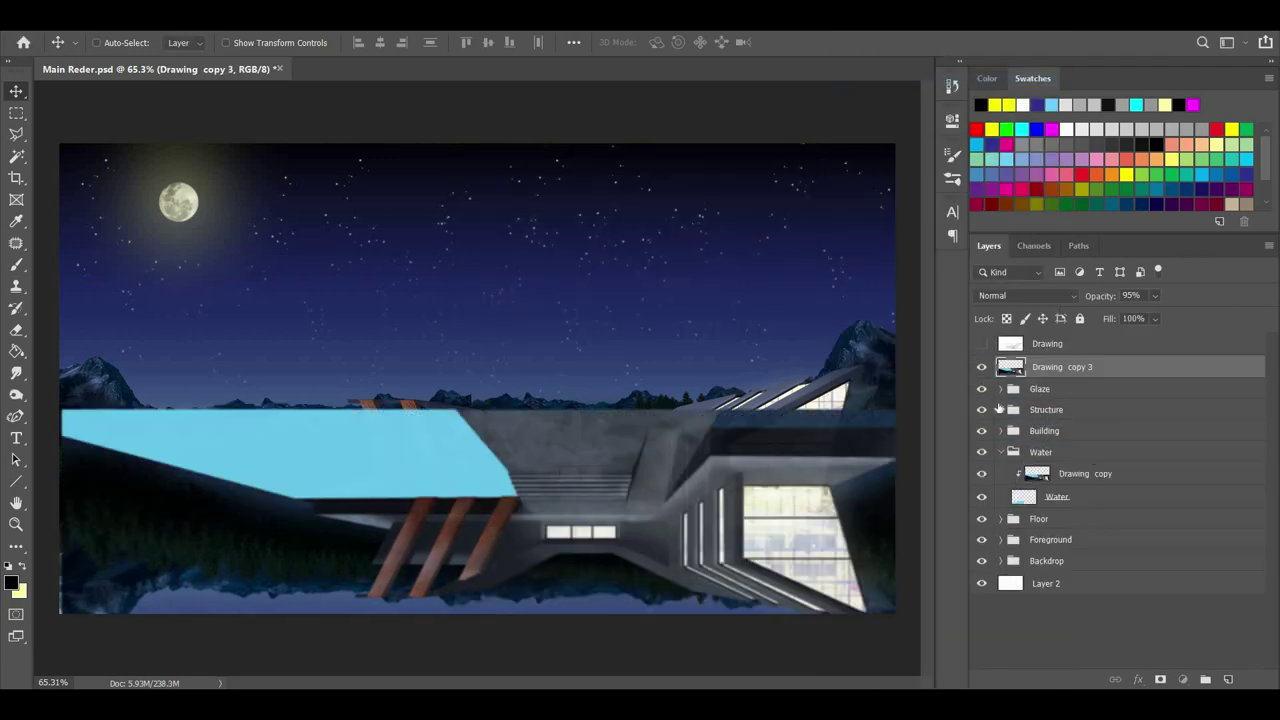
Flip Drawing copy 3 vertically and move it up on the canvas.
{"action": "left_click", "coordinate": [1001, 452]}
{"action": "left_click", "coordinate": [103, 18]}
{"action": "mouse_move", "coordinate": [74, 18]}
{"action": "mouse_move", "coordinate": [180, 376]}
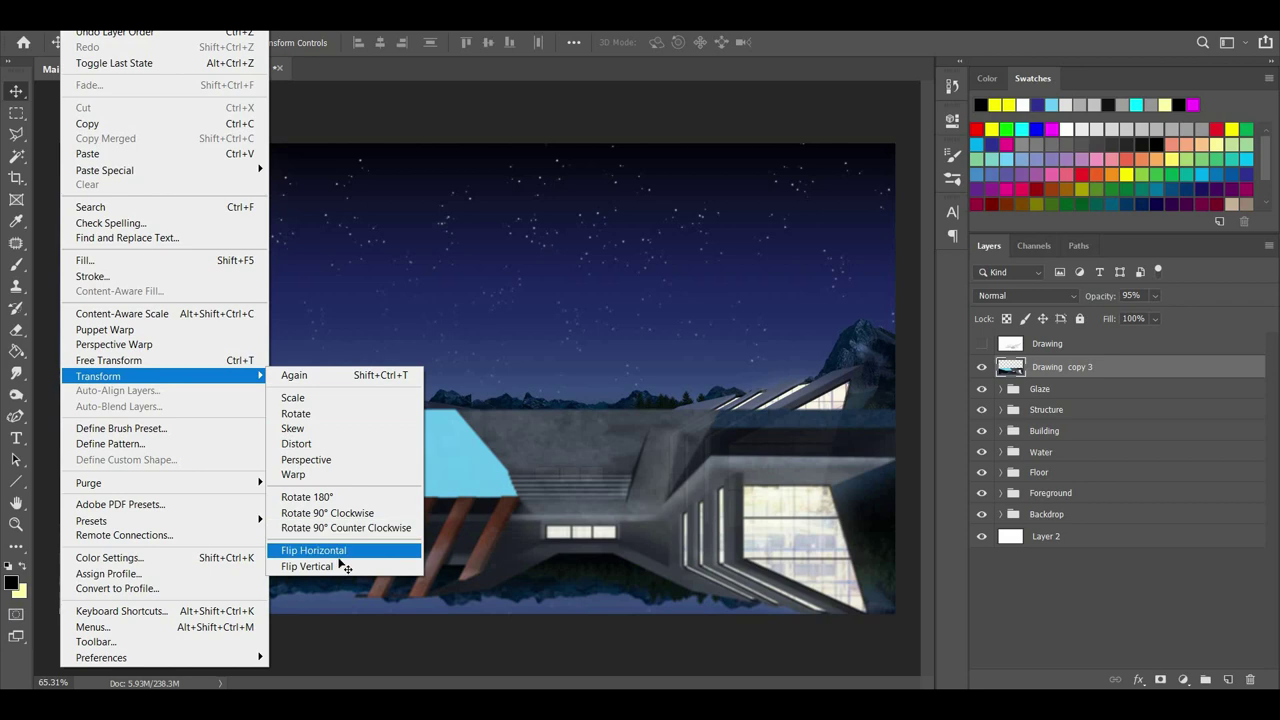
{"action": "left_click", "coordinate": [337, 566]}
{"action": "left_click_drag", "start_coordinate": [343, 473], "coordinate": [327, 181]}
Clip Drawing copy 3 below Color Lookup 6 in the Structure group and shift it over the copper columns.
{"action": "left_click_drag", "start_coordinate": [1062, 373], "coordinate": [1070, 432]}
{"action": "left_click", "coordinate": [1001, 386]}
{"action": "mouse_move", "coordinate": [471, 451]}
{"action": "left_mouse_down"}
{"action": "mouse_move", "coordinate": [503, 471]}
{"action": "mouse_move", "coordinate": [534, 400]}
{"action": "mouse_move", "coordinate": [574, 457]}
{"action": "left_mouse_up"}
Set Drawing copy 3's blend mode to Lighter Color and its opacity to 75%.
{"action": "left_click", "coordinate": [1155, 296]}
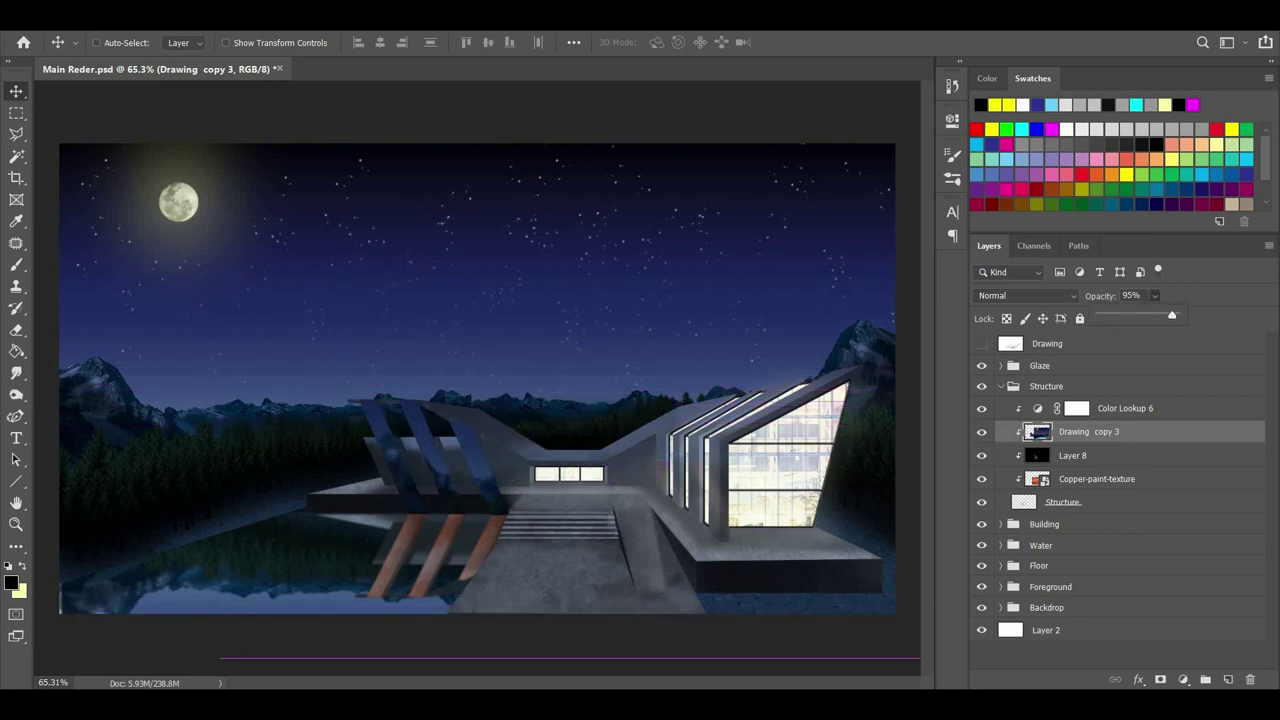
{"action": "left_click", "coordinate": [1027, 295]}
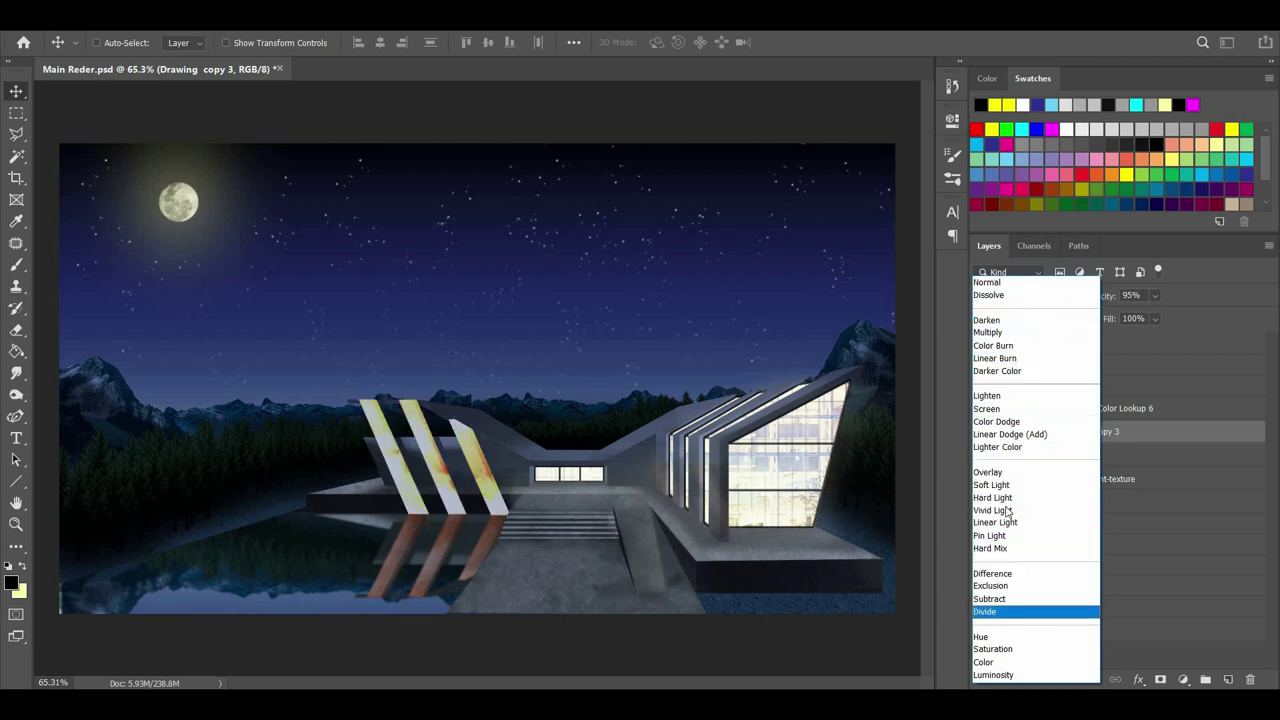
{"action": "left_click", "coordinate": [998, 447]}
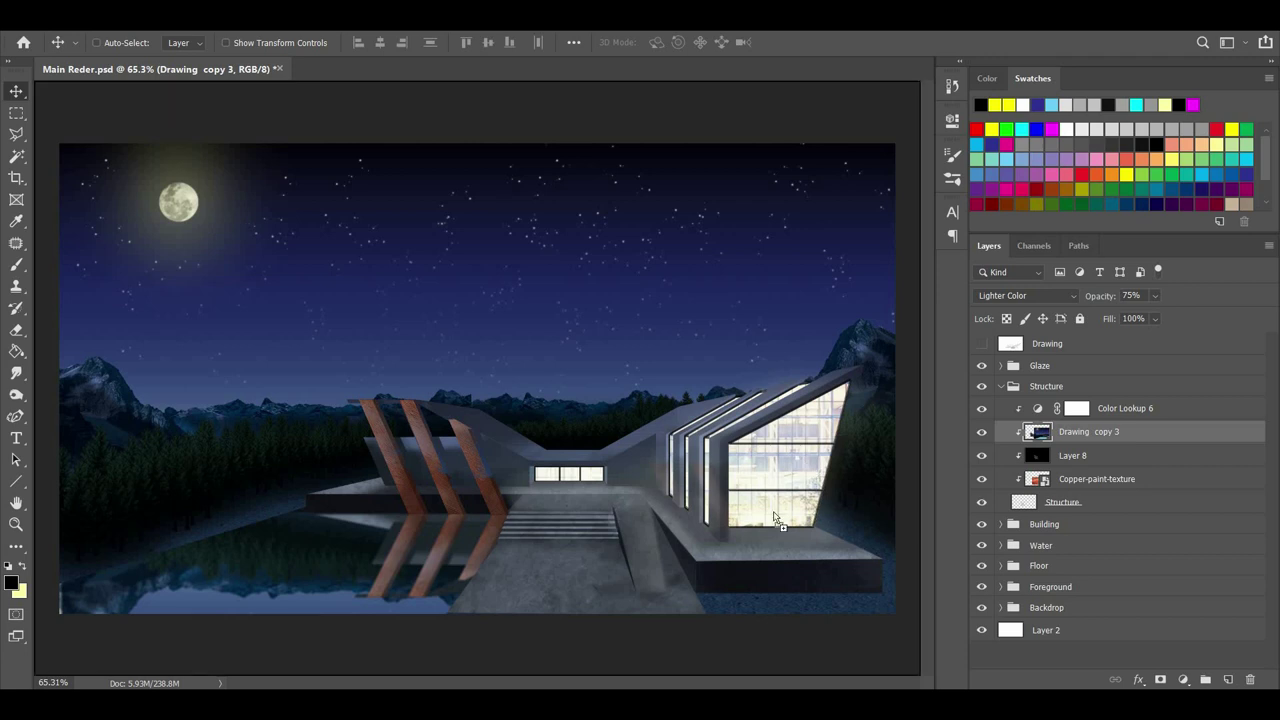
Try placing the person-standing-looking-png-1 image above the Glaze group, and undo the placement.
{"action": "left_click_drag", "start_coordinate": [1089, 372], "coordinate": [1080, 362]}
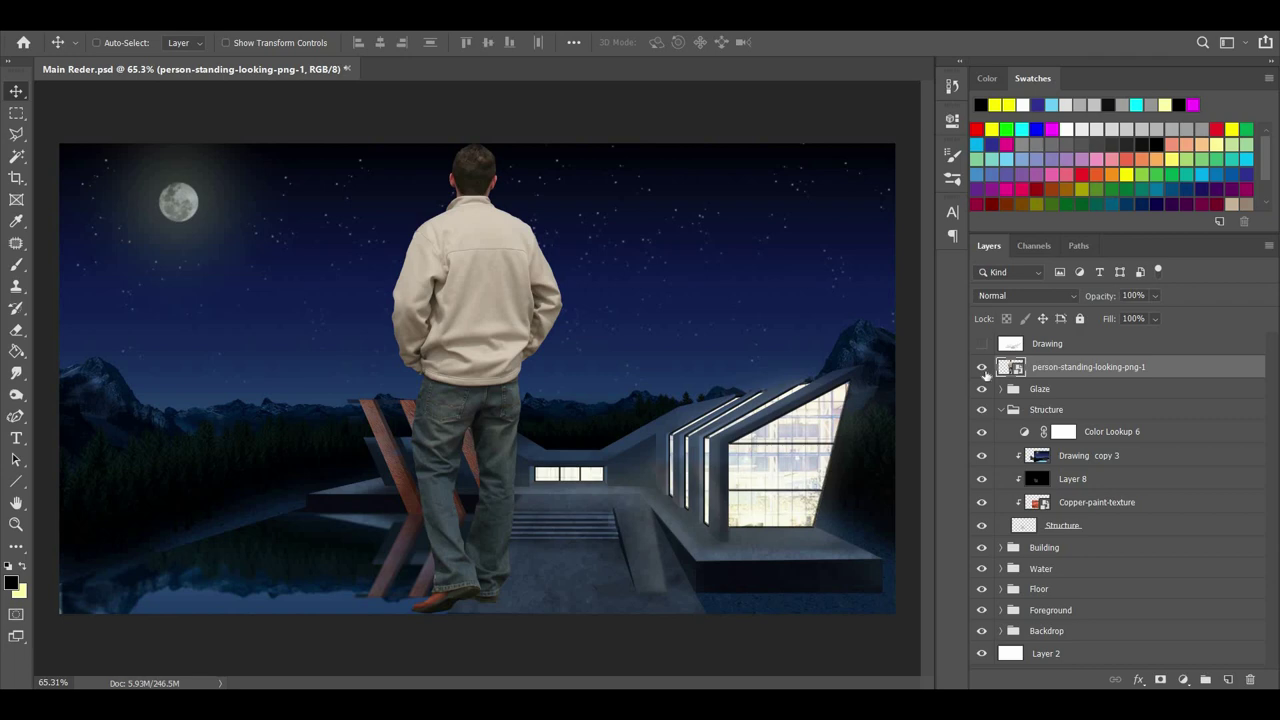
{"action": "key", "text": "ctrl+z"}
{"action": "key", "text": "ctrl+z"}
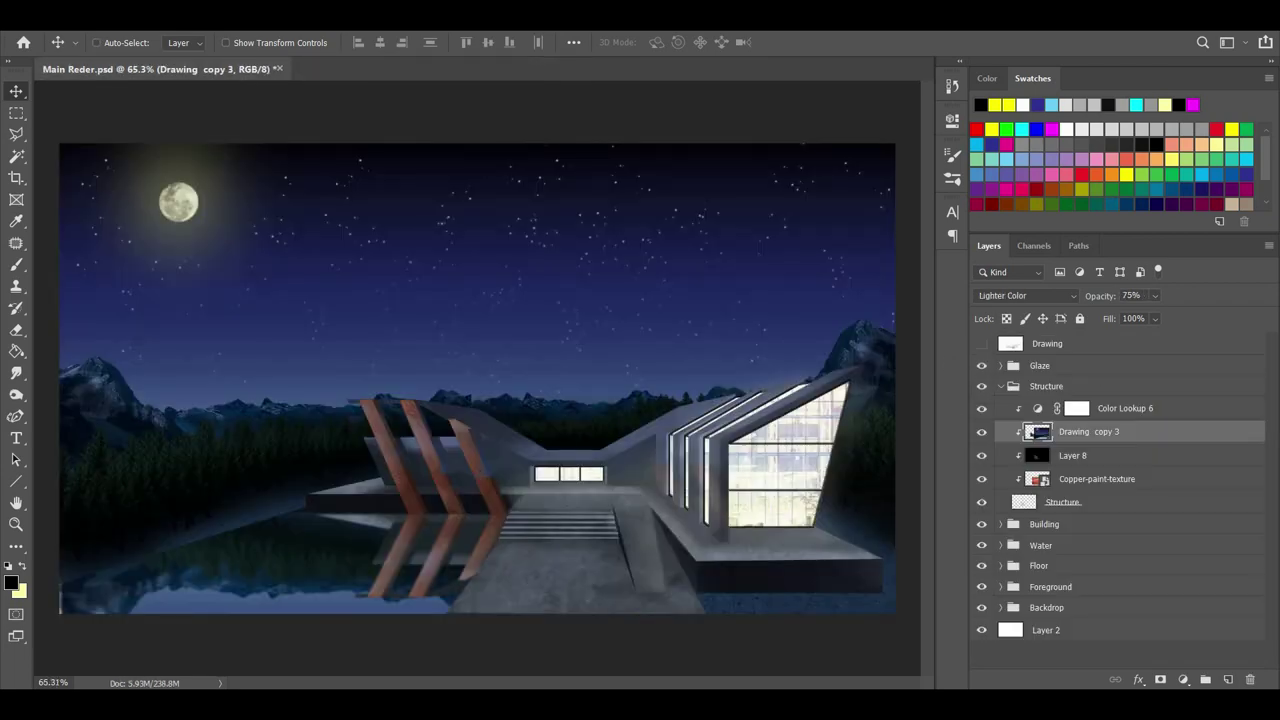
Place the person-standing-looking-png-1 image above the Glaze group and add a Color Lookup adjustment using NightFromDay.CUBE above it.
{"action": "left_click", "coordinate": [1092, 366]}
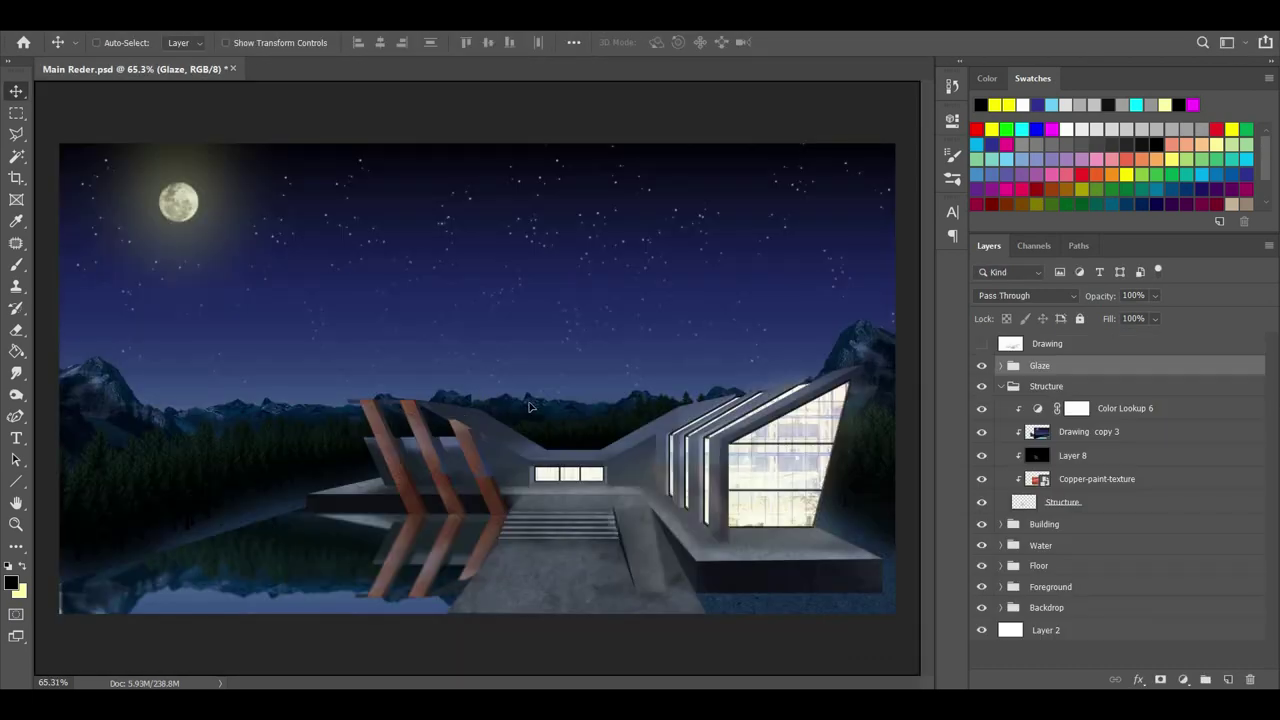
{"action": "key", "text": "Return"}
{"action": "left_click", "coordinate": [1183, 679]}
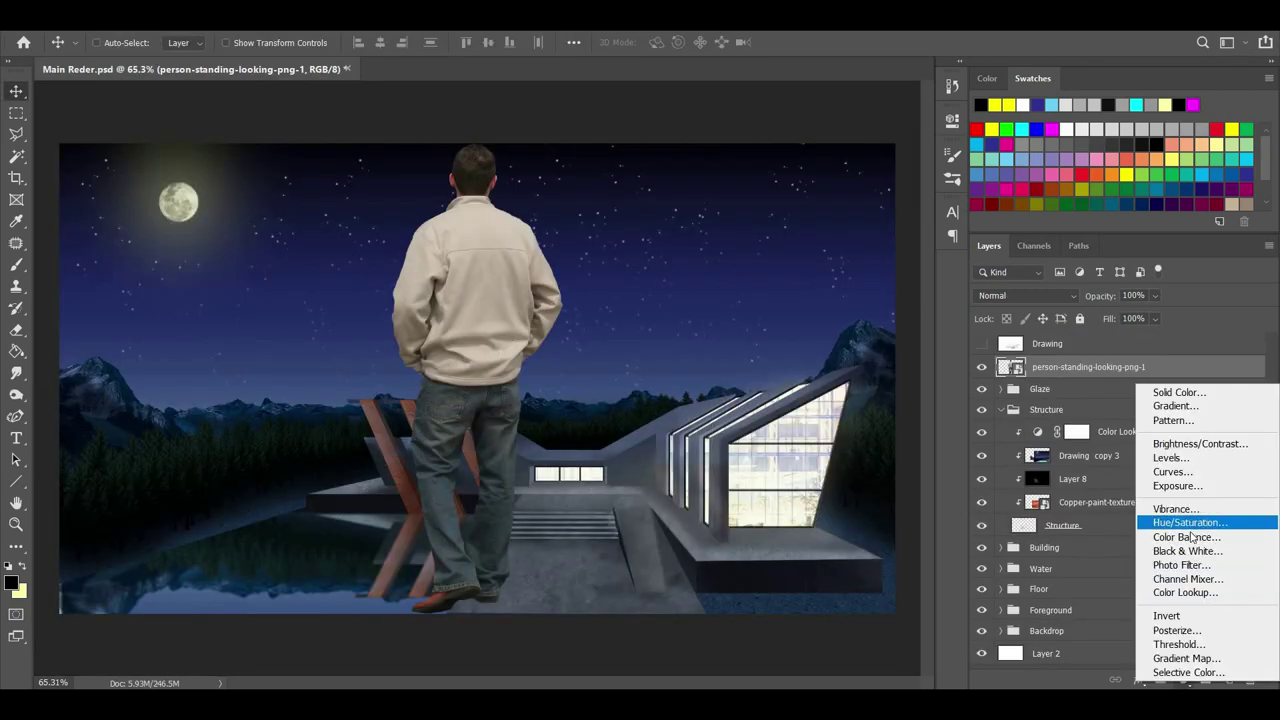
{"action": "left_click", "coordinate": [1185, 592]}
{"action": "left_click", "coordinate": [814, 170]}
{"action": "left_click", "coordinate": [858, 588]}
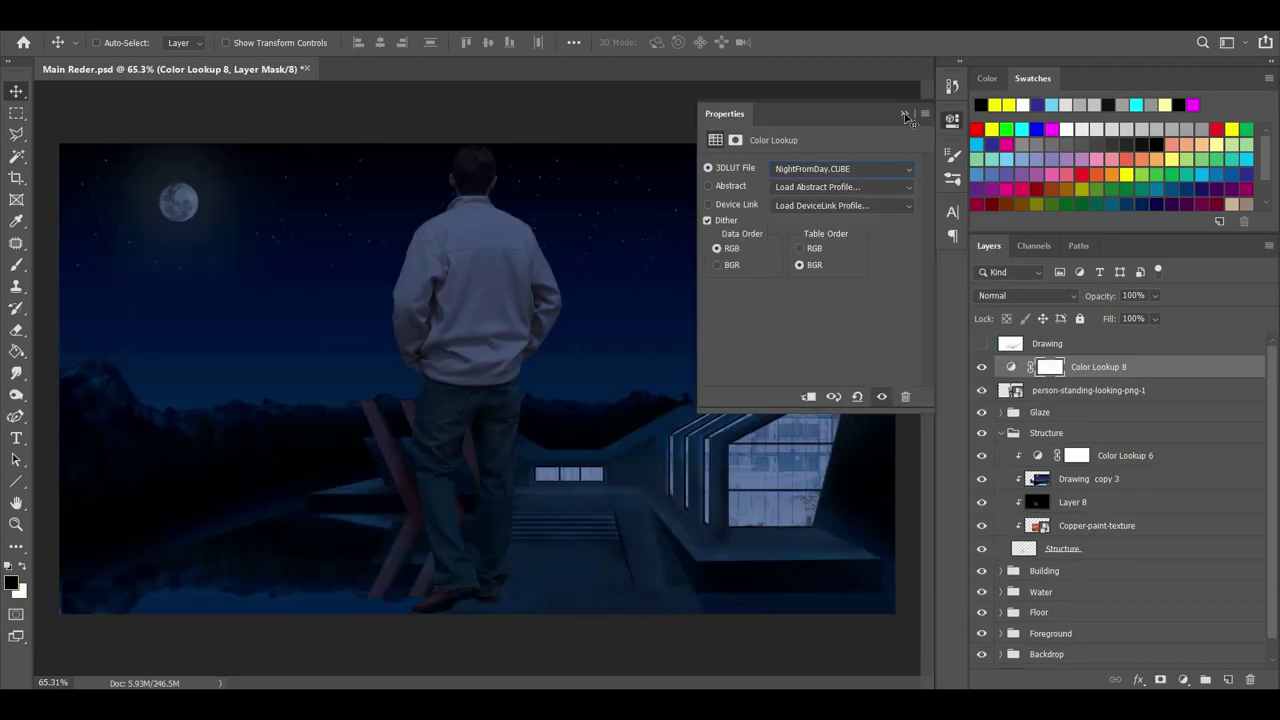
Clip the Color Lookup 8 adjustment to the person-standing-looking-png-1 layer.
{"action": "right_click", "coordinate": [1075, 369]}
{"action": "left_click", "coordinate": [908, 308]}
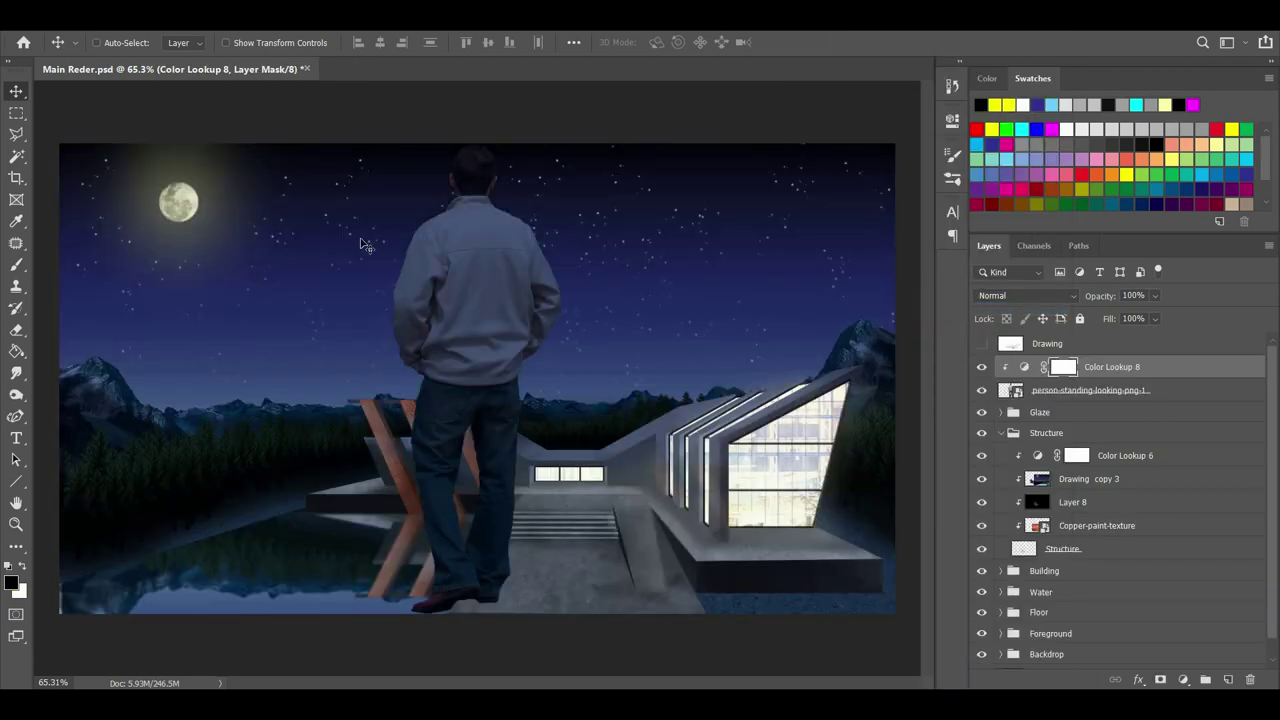
{"action": "key", "text": "ctrl+t"}
{"action": "key", "text": "Return"}
Scale the standing person down to human scale and place him on the concrete terrace in front of the large glazed facade.
{"action": "left_click", "coordinate": [1070, 390]}
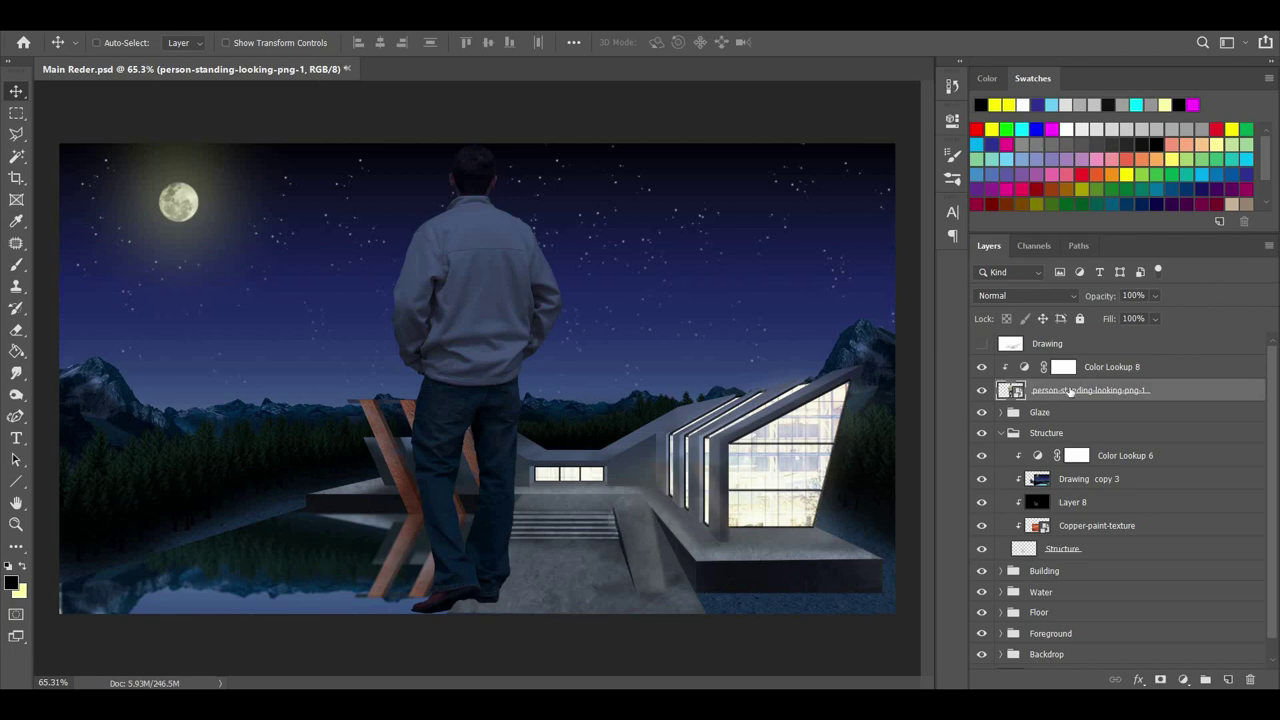
{"action": "key", "text": "ctrl+t"}
{"action": "left_click_drag", "start_coordinate": [242, 144], "coordinate": [646, 548]}
{"action": "left_click_drag", "start_coordinate": [689, 585], "coordinate": [799, 522]}
{"action": "left_click_drag", "start_coordinate": [821, 485], "coordinate": [796, 530]}
{"action": "key", "text": "Return"}
{"action": "scroll", "coordinate": [852, 575], "scroll_direction": "up", "scroll_amount": 12}
{"action": "left_click_drag", "start_coordinate": [651, 434], "coordinate": [712, 443]}
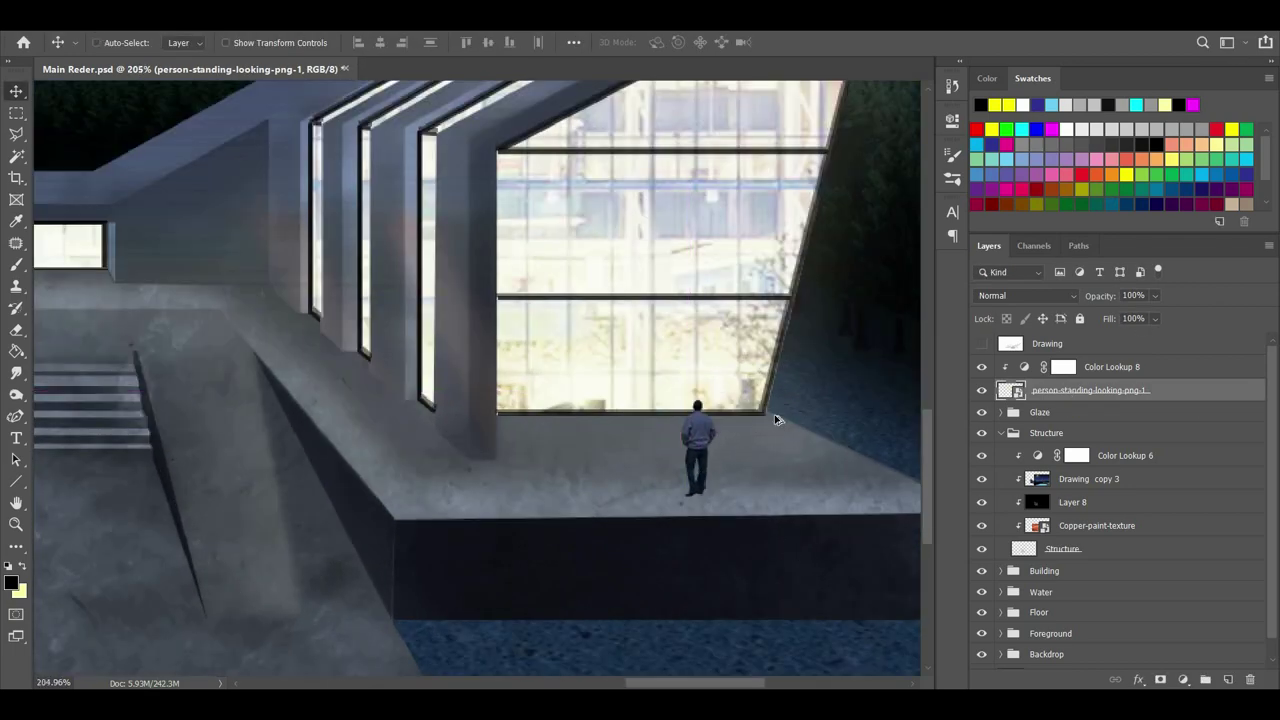
Add a new clipped layer directly above the person image and fill it with black.
{"action": "scroll", "coordinate": [773, 425], "scroll_direction": "down", "scroll_amount": 7}
{"action": "scroll", "coordinate": [785, 491], "scroll_direction": "up", "scroll_amount": 4}
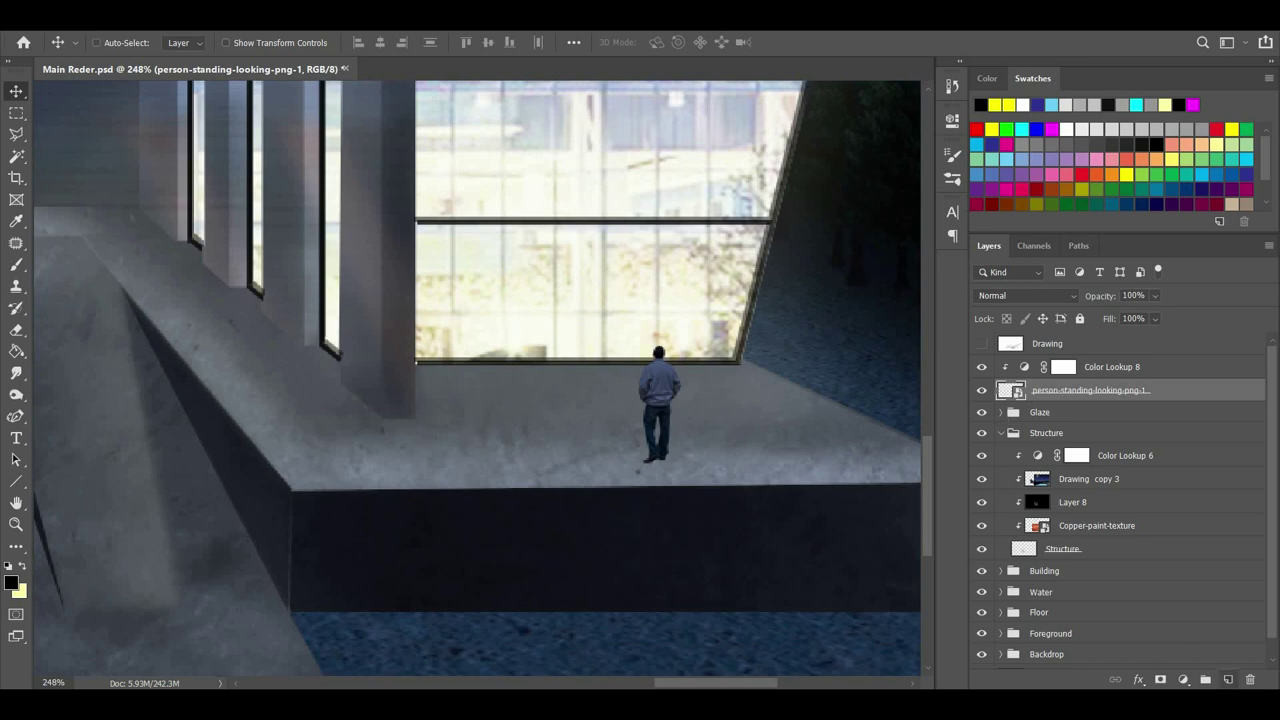
{"action": "left_click", "coordinate": [1229, 680]}
{"action": "left_click", "coordinate": [17, 352]}
{"action": "left_click", "coordinate": [423, 369]}
Erase the black fill along the figure's shoulders, arms and legs with a soft 12 px eraser at 50% opacity.
{"action": "left_click", "coordinate": [16, 266]}
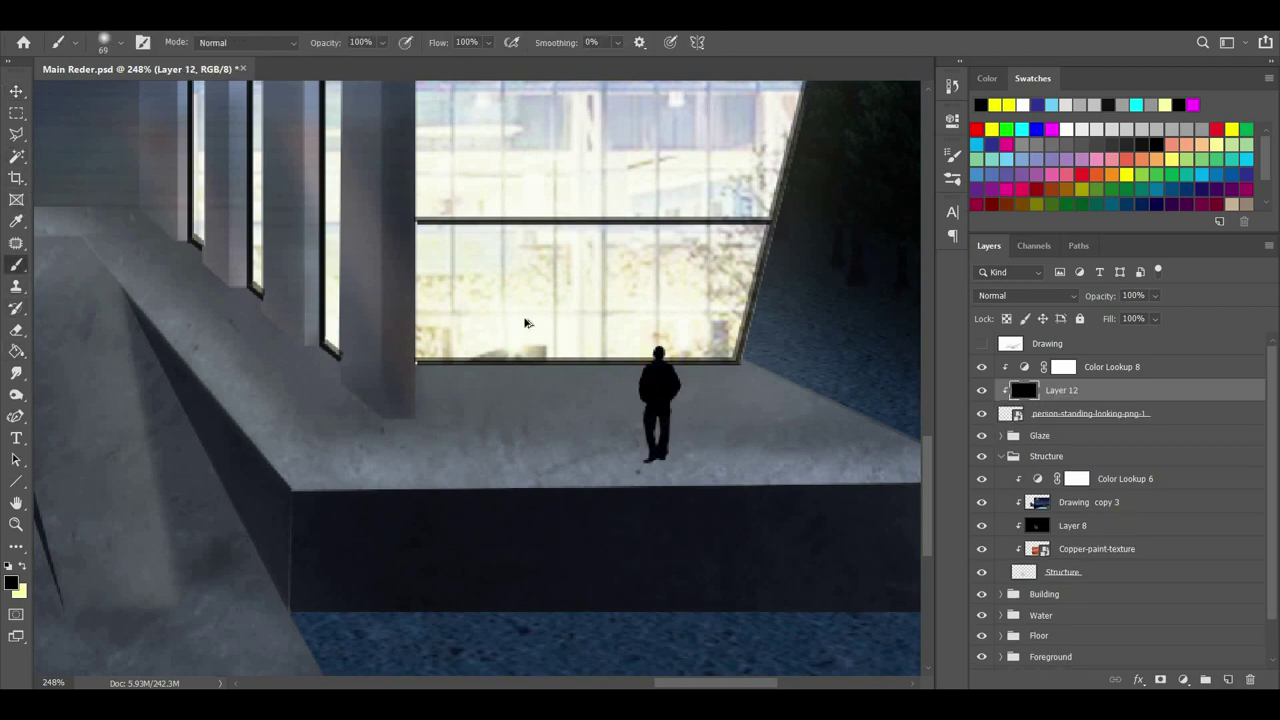
{"action": "scroll", "coordinate": [645, 396], "scroll_direction": "up", "scroll_amount": 4}
{"action": "left_click", "coordinate": [110, 42]}
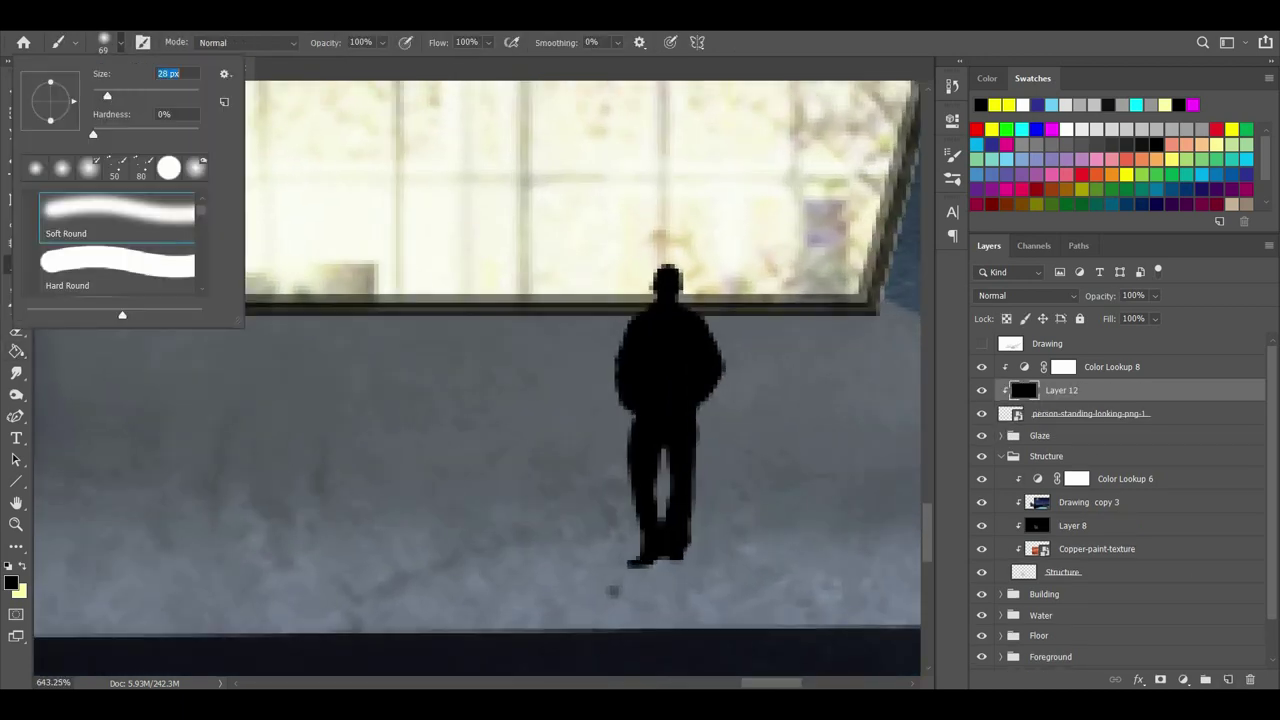
{"action": "left_click", "coordinate": [384, 44]}
{"action": "scroll", "coordinate": [619, 506], "scroll_direction": "up", "scroll_amount": 5}
{"action": "left_click", "coordinate": [326, 63]}
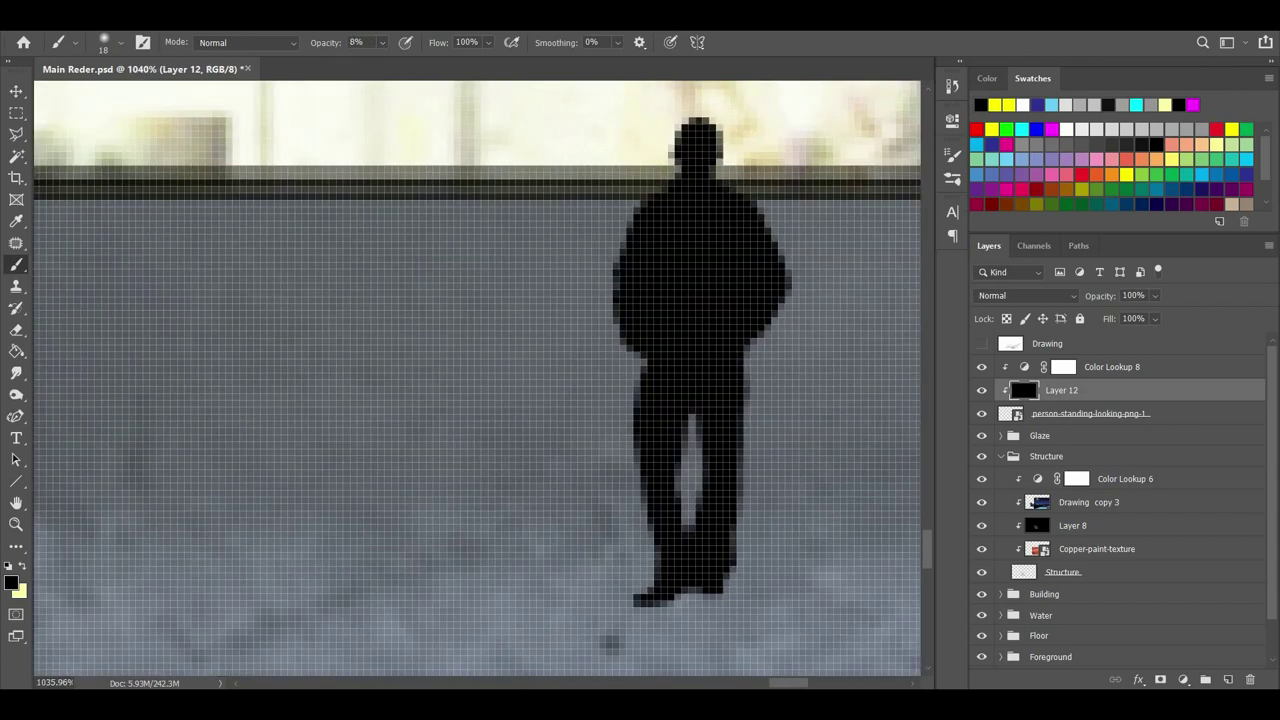
{"action": "key", "text": "e"}
{"action": "left_click", "coordinate": [104, 42]}
{"action": "left_click", "coordinate": [315, 42]}
{"action": "left_click", "coordinate": [306, 63]}
{"action": "mouse_move", "coordinate": [618, 332]}
{"action": "left_mouse_down"}
{"action": "mouse_move", "coordinate": [688, 176]}
{"action": "mouse_move", "coordinate": [620, 288]}
{"action": "left_mouse_up"}
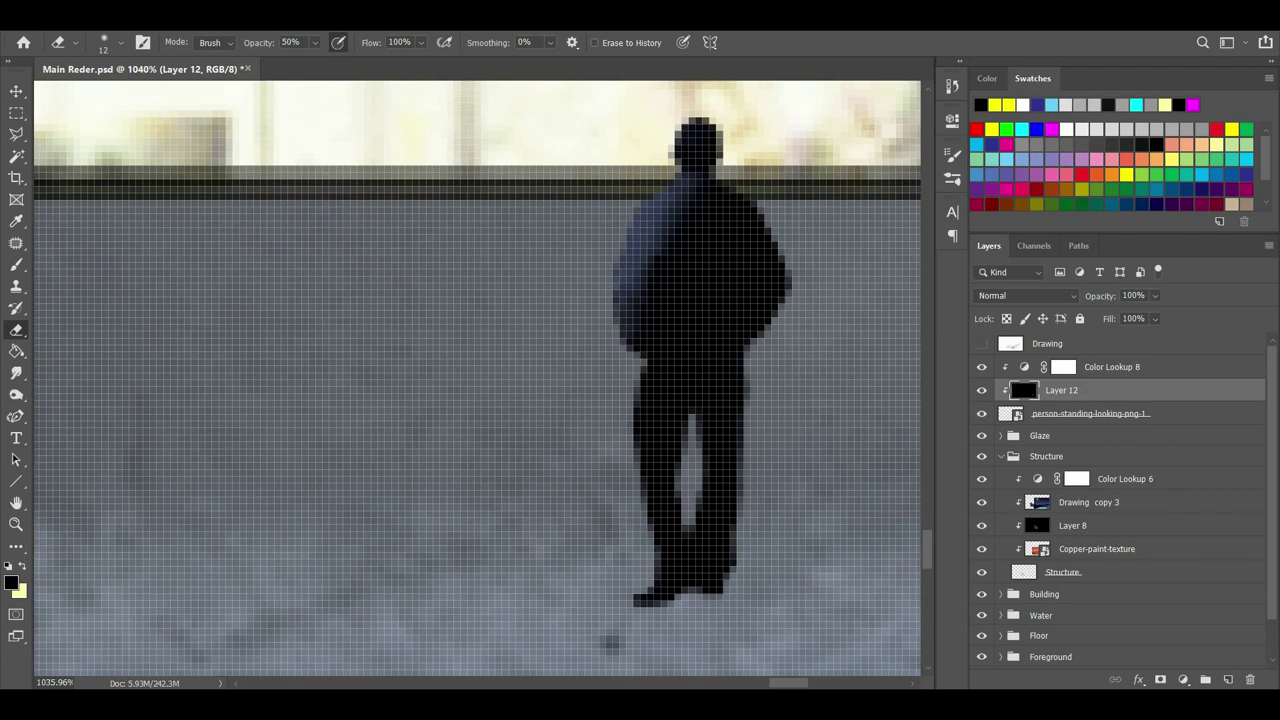
{"action": "mouse_move", "coordinate": [780, 305]}
{"action": "left_mouse_down"}
{"action": "mouse_move", "coordinate": [765, 210]}
{"action": "mouse_move", "coordinate": [745, 335]}
{"action": "left_mouse_up"}
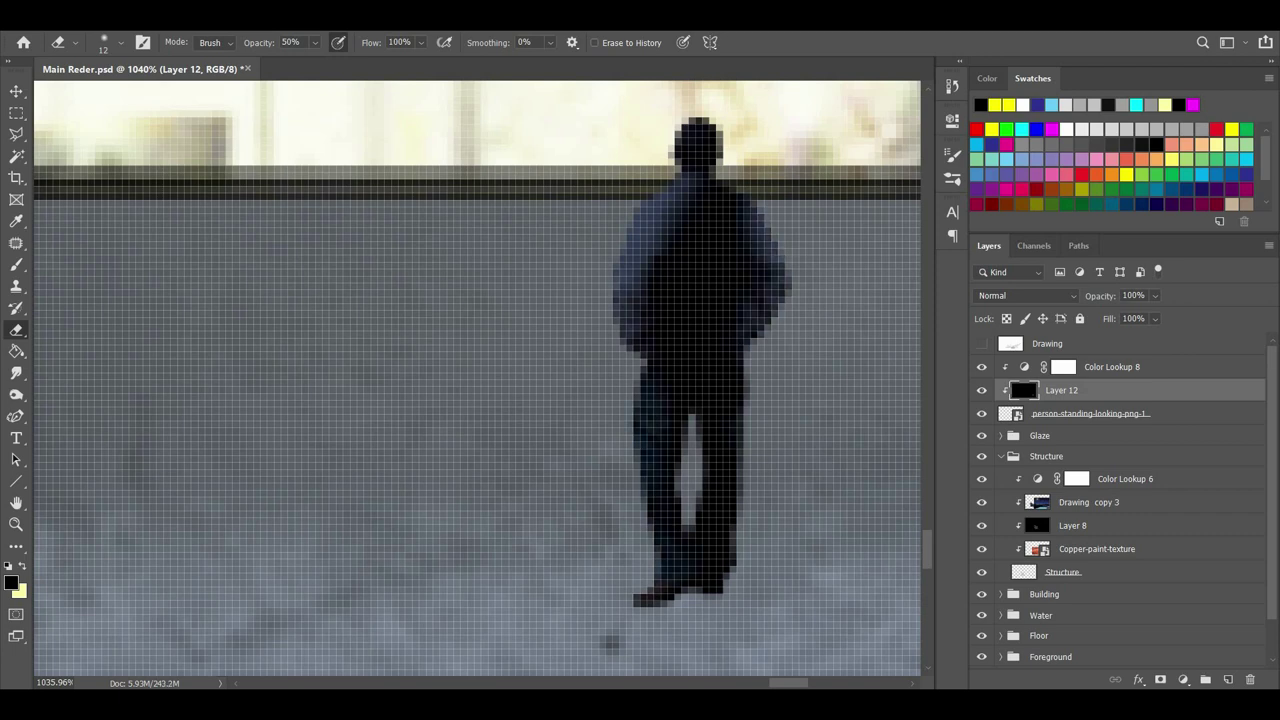
{"action": "left_click_drag", "start_coordinate": [722, 190], "coordinate": [760, 232]}
{"action": "left_click_drag", "start_coordinate": [652, 358], "coordinate": [660, 316]}
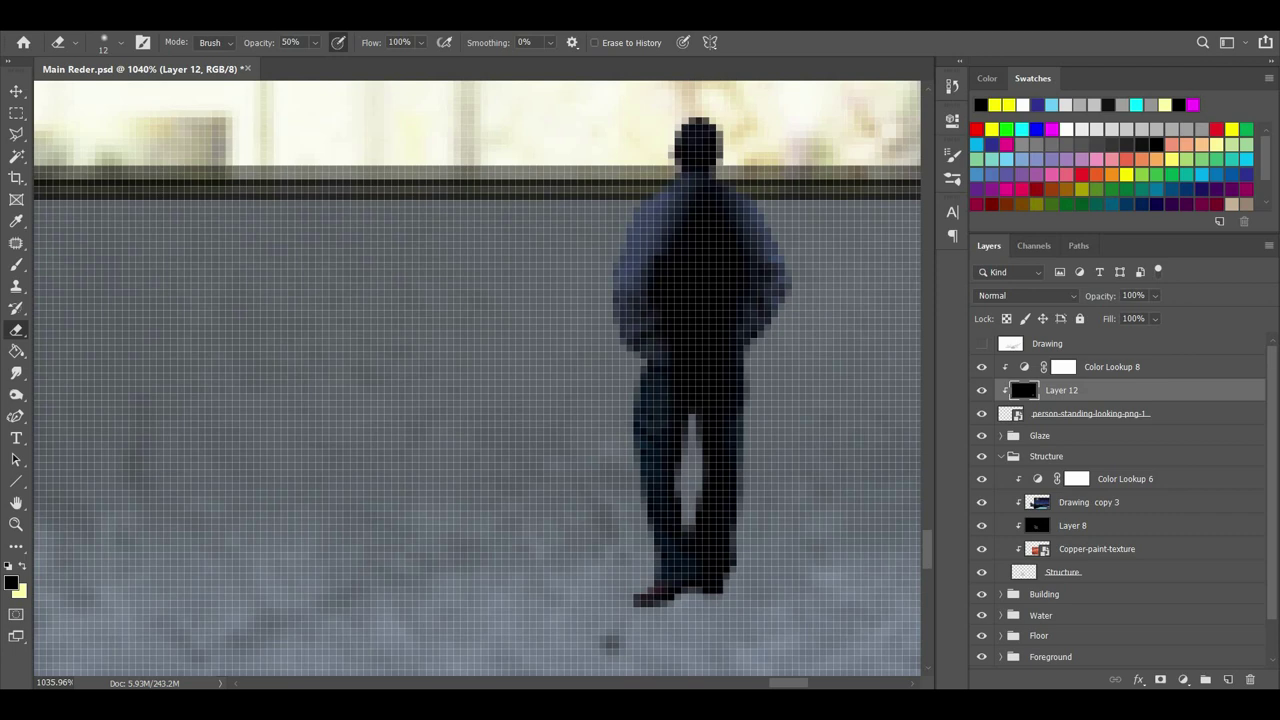
Add a new empty layer between the person image and the Glaze group for the figure's shadow.
{"action": "key", "text": "l"}
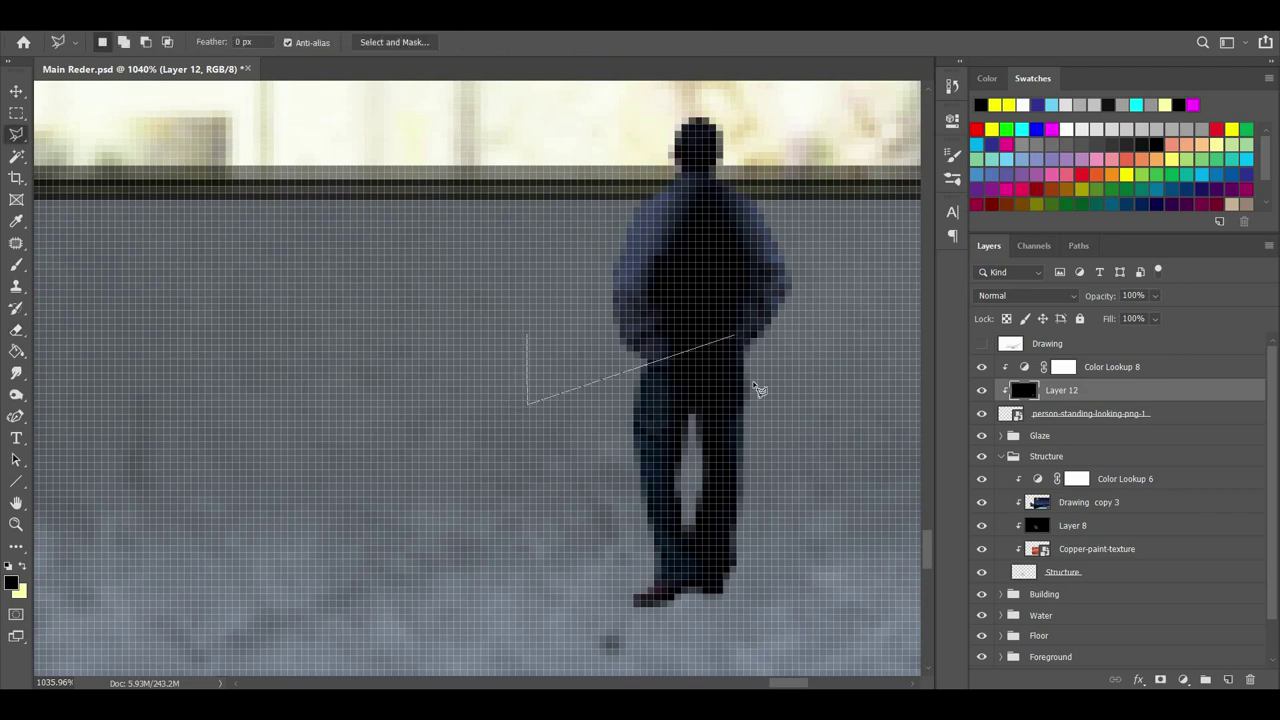
{"action": "left_click", "coordinate": [1075, 437]}
{"action": "left_click", "coordinate": [1228, 679]}
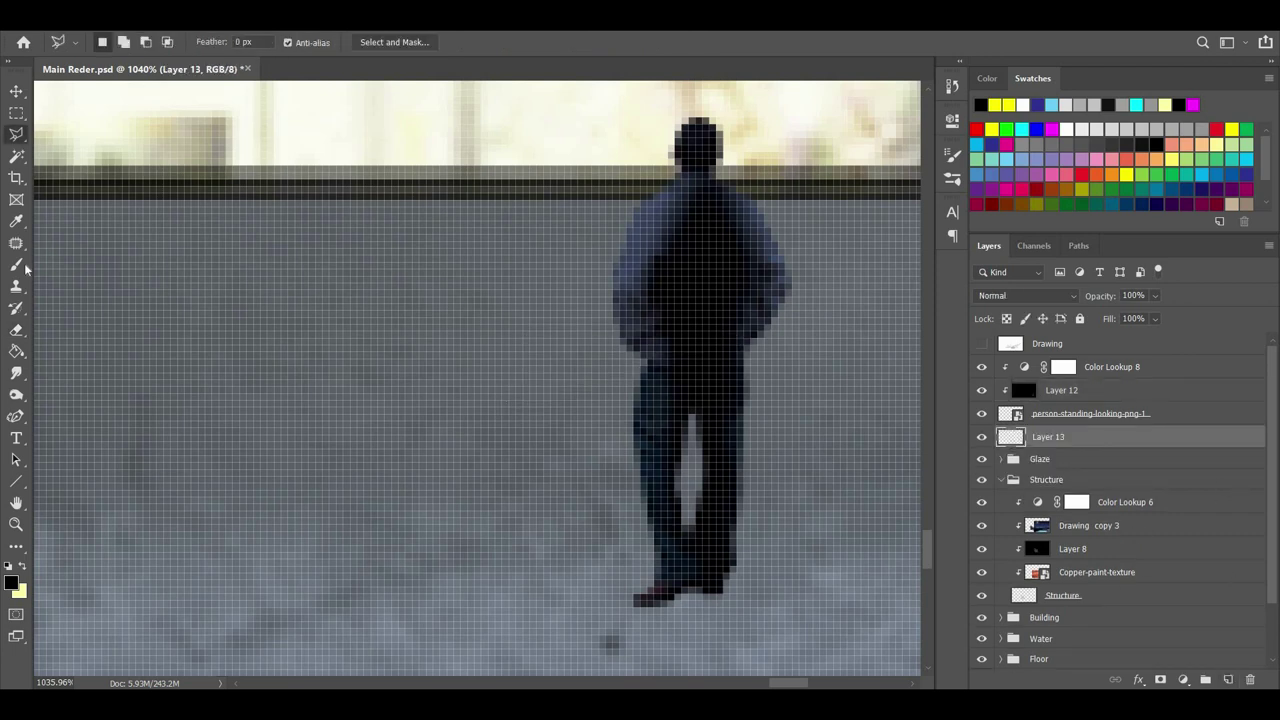
{"action": "left_click", "coordinate": [16, 264]}
{"action": "scroll", "coordinate": [537, 363], "scroll_direction": "right", "scroll_amount": 1}
{"action": "scroll", "coordinate": [562, 398], "scroll_direction": "down", "scroll_amount": 16}
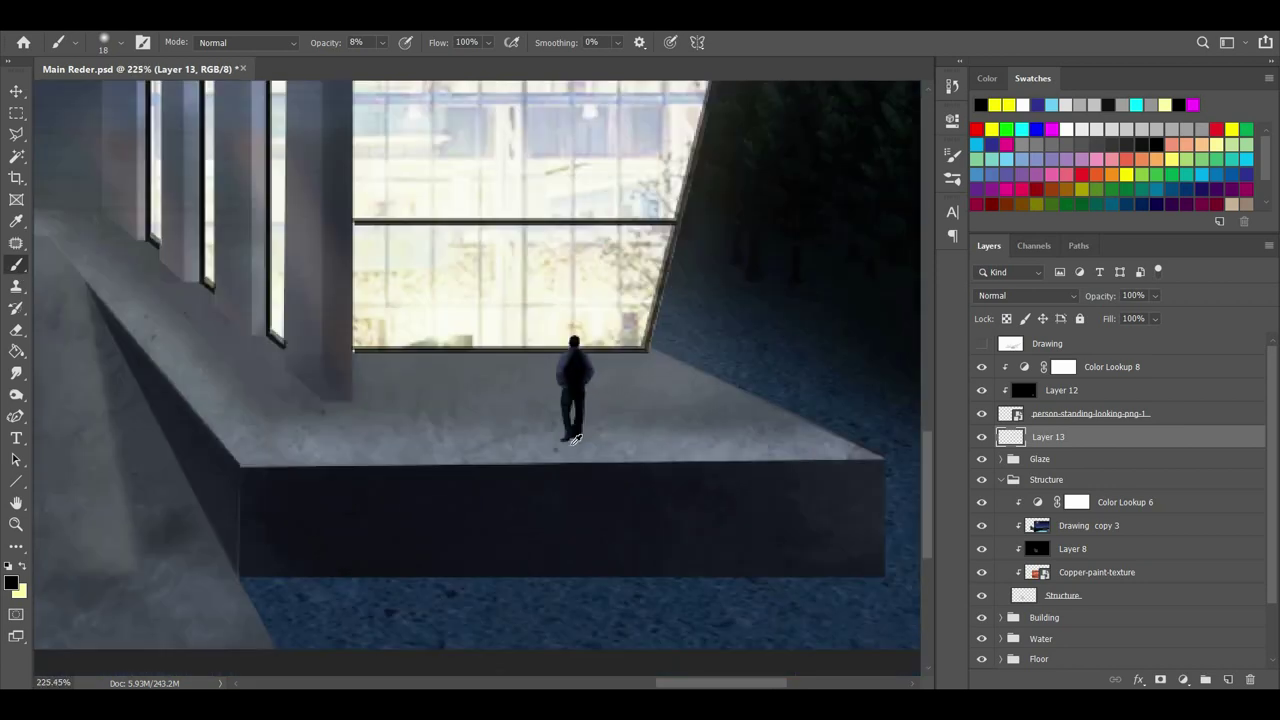
Paint a soft black shadow on the terrace at the figure's feet with the brush at 33% opacity.
{"action": "scroll", "coordinate": [576, 430], "scroll_direction": "up", "scroll_amount": 6}
{"action": "left_click", "coordinate": [382, 43]}
{"action": "mouse_move", "coordinate": [126, 96]}
{"action": "left_mouse_down"}
{"action": "mouse_move", "coordinate": [407, 67]}
{"action": "mouse_move", "coordinate": [113, 96]}
{"action": "left_mouse_up"}
{"action": "left_click", "coordinate": [586, 482]}
{"action": "key", "text": "ctrl+z"}
{"action": "left_click", "coordinate": [121, 43]}
{"action": "mouse_move", "coordinate": [576, 472]}
{"action": "left_mouse_down"}
{"action": "mouse_move", "coordinate": [616, 496]}
{"action": "mouse_move", "coordinate": [600, 478]}
{"action": "left_mouse_up"}
{"action": "scroll", "coordinate": [653, 508], "scroll_direction": "down", "scroll_amount": 12}
{"action": "scroll", "coordinate": [670, 510], "scroll_direction": "up", "scroll_amount": 4}
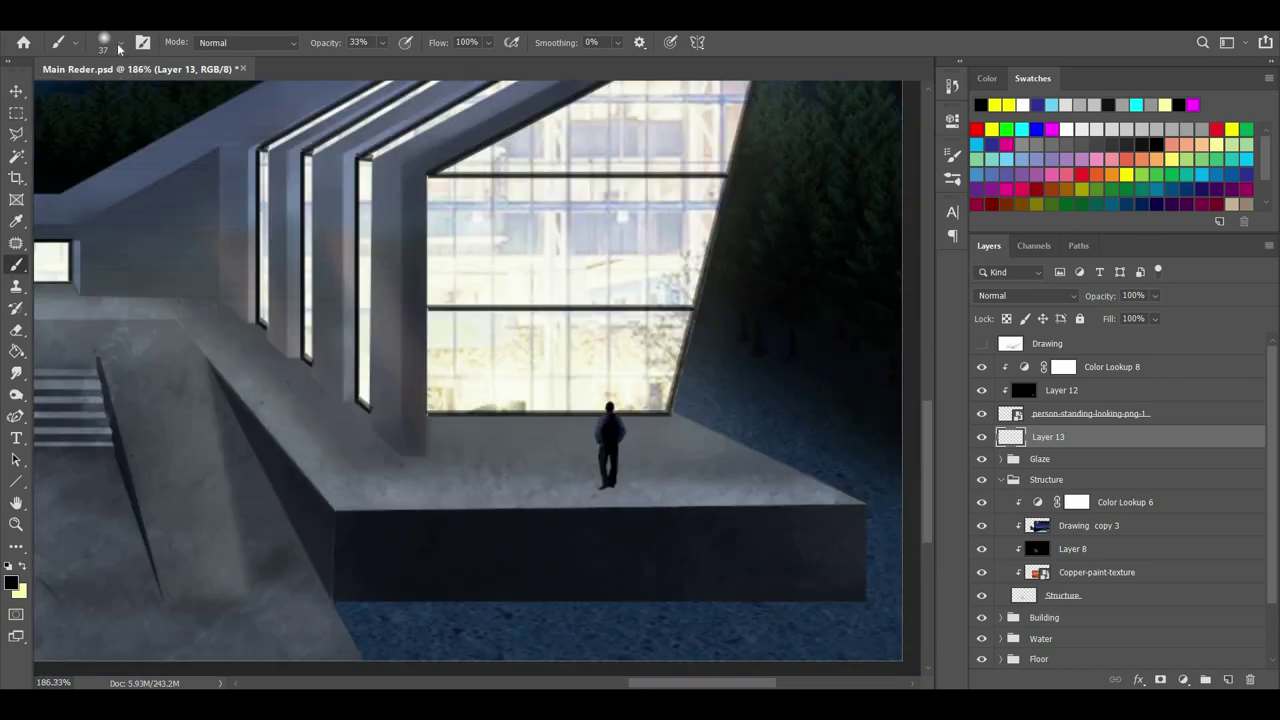
{"action": "left_click", "coordinate": [122, 43]}
{"action": "left_click", "coordinate": [620, 502]}
{"action": "scroll", "coordinate": [620, 502], "scroll_direction": "up", "scroll_amount": 10}
{"action": "mouse_move", "coordinate": [577, 460]}
{"action": "left_mouse_down"}
{"action": "mouse_move", "coordinate": [586, 500]}
{"action": "mouse_move", "coordinate": [619, 487]}
{"action": "mouse_move", "coordinate": [589, 500]}
{"action": "mouse_move", "coordinate": [572, 471]}
{"action": "mouse_move", "coordinate": [590, 458]}
{"action": "mouse_move", "coordinate": [604, 527]}
{"action": "mouse_move", "coordinate": [594, 471]}
{"action": "left_mouse_up"}
{"action": "key", "text": "ctrl+z"}
Examine the overall rendering and the layers inside the Foreground and Backdrop groups.
{"action": "scroll", "coordinate": [752, 490], "scroll_direction": "down", "scroll_amount": 17}
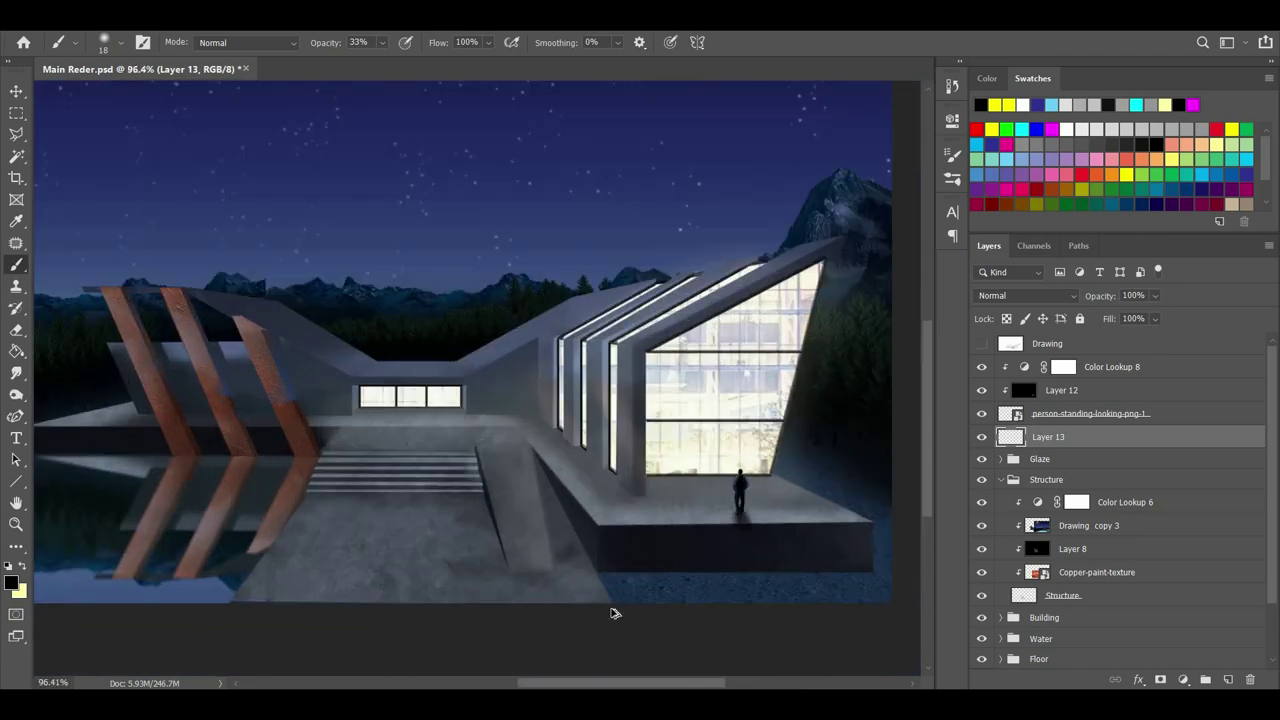
{"action": "scroll", "coordinate": [470, 285], "scroll_direction": "up", "scroll_amount": 2}
{"action": "scroll", "coordinate": [482, 320], "scroll_direction": "down", "scroll_amount": 1}
{"action": "scroll", "coordinate": [409, 503], "scroll_direction": "down", "scroll_amount": 1}
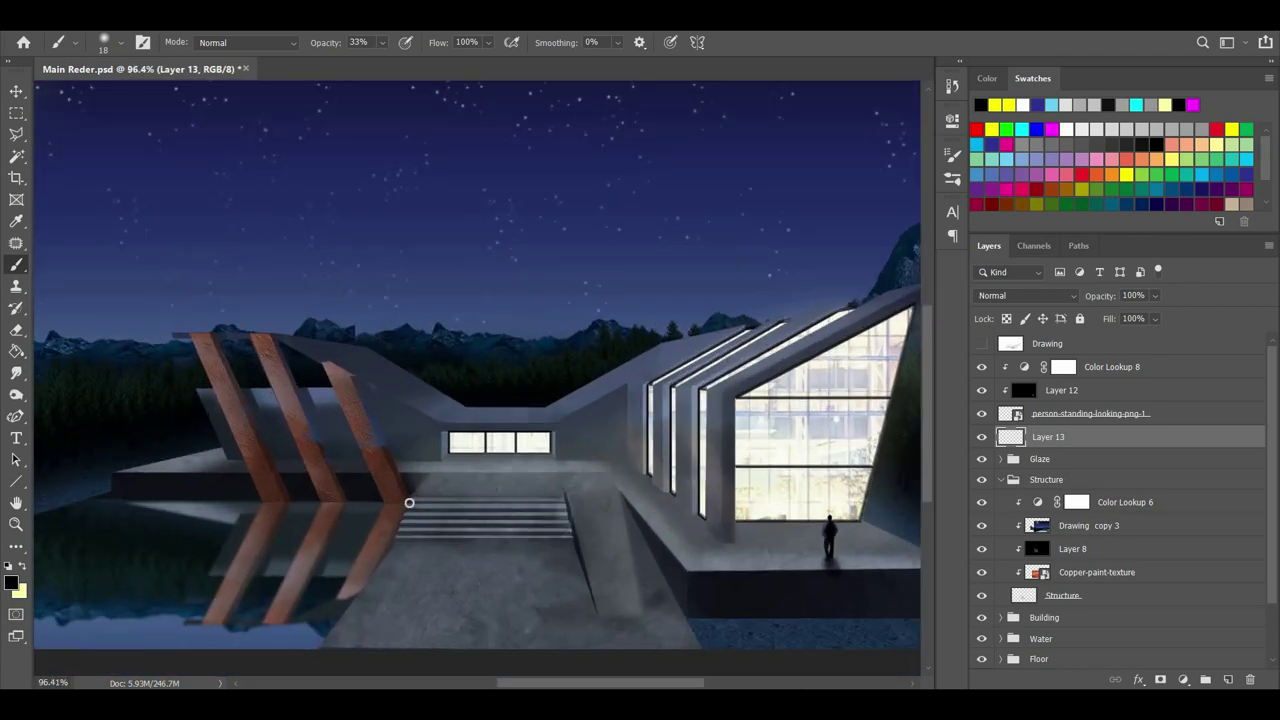
{"action": "scroll", "coordinate": [828, 556], "scroll_direction": "down", "scroll_amount": 2}
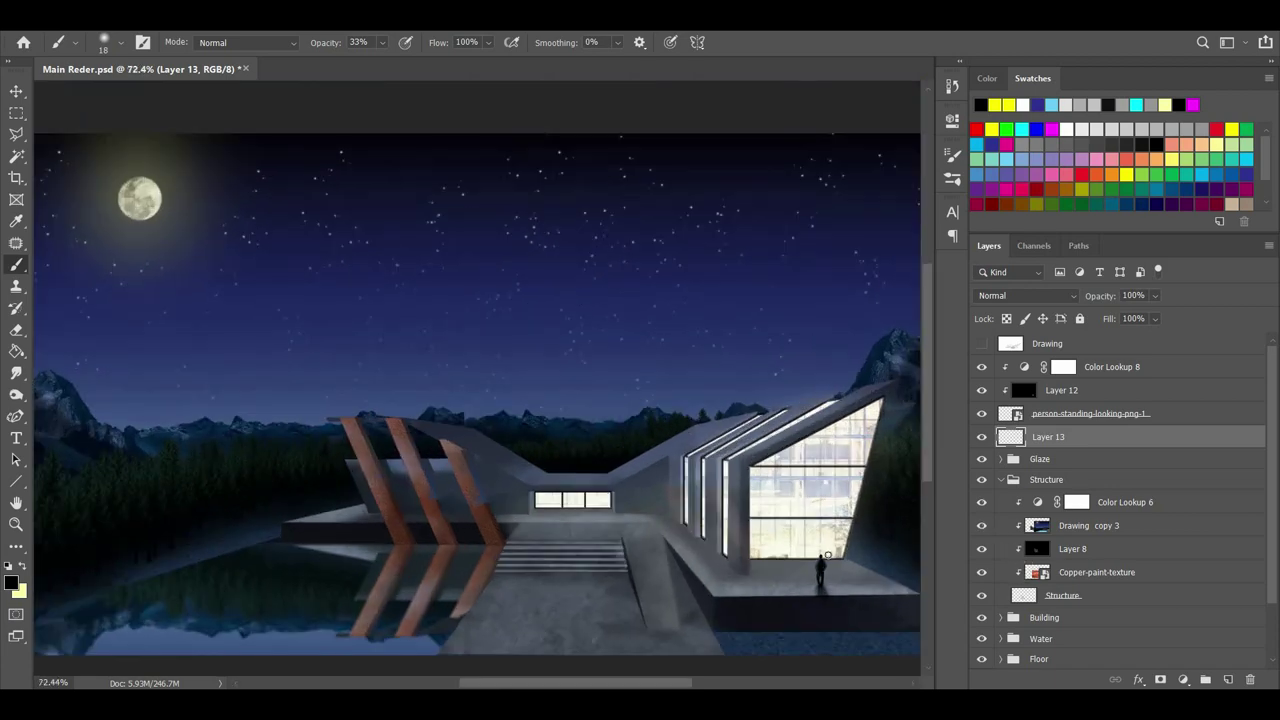
{"action": "scroll", "coordinate": [835, 610], "scroll_direction": "up", "scroll_amount": 4}
{"action": "scroll", "coordinate": [1069, 537], "scroll_direction": "down", "scroll_amount": 2}
{"action": "left_click", "coordinate": [1001, 616]}
{"action": "scroll", "coordinate": [1079, 657], "scroll_direction": "down", "scroll_amount": 2}
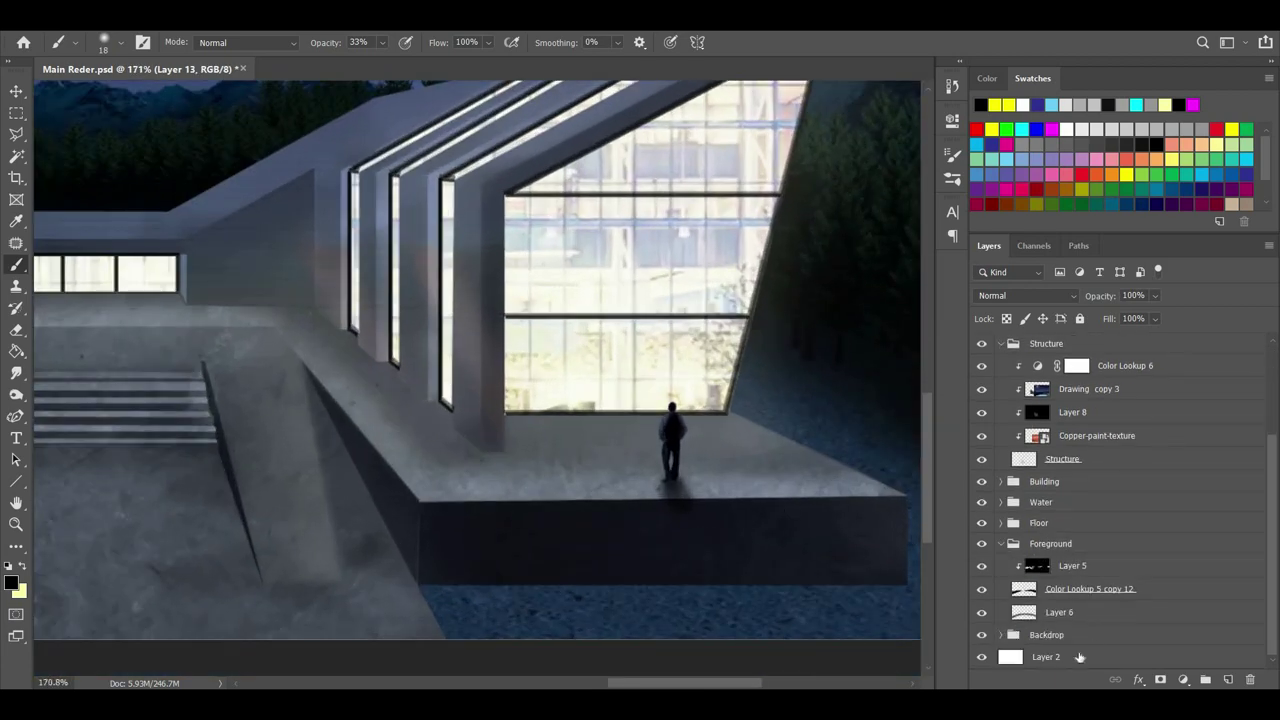
{"action": "left_click", "coordinate": [998, 546]}
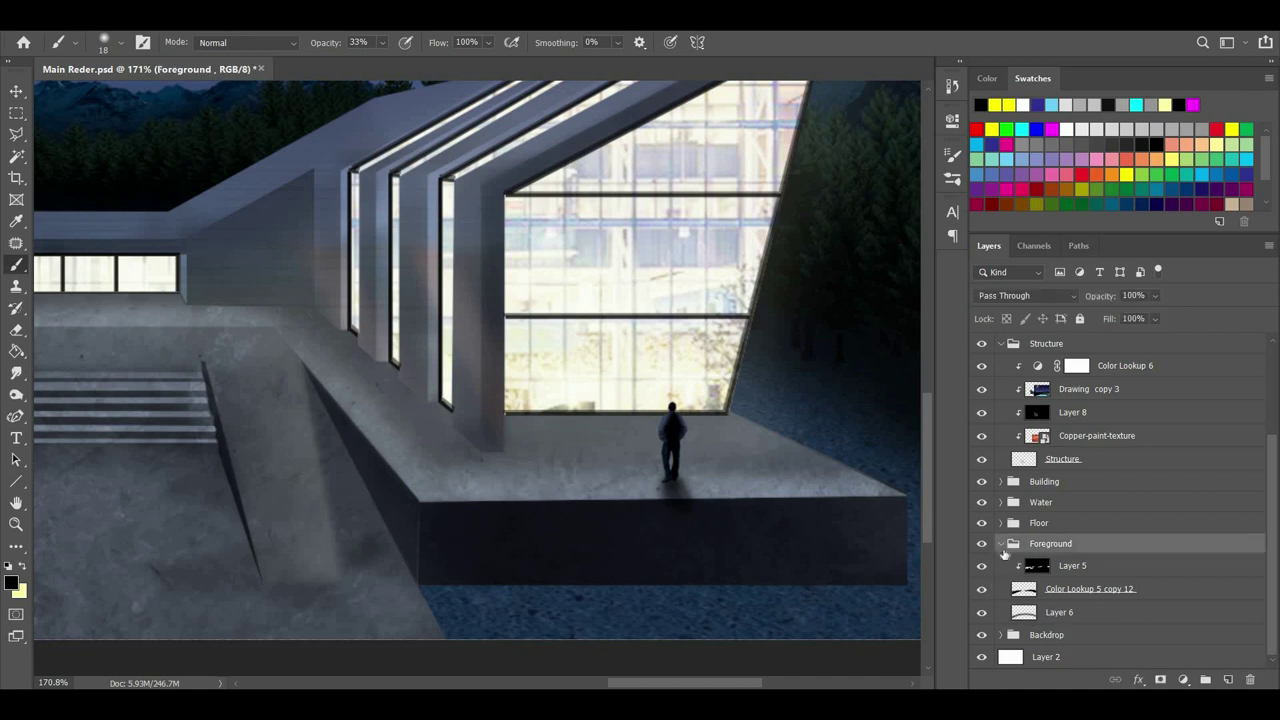
{"action": "left_click", "coordinate": [1001, 544]}
{"action": "left_click", "coordinate": [1001, 636]}
{"action": "scroll", "coordinate": [1059, 578], "scroll_direction": "down", "scroll_amount": 3}
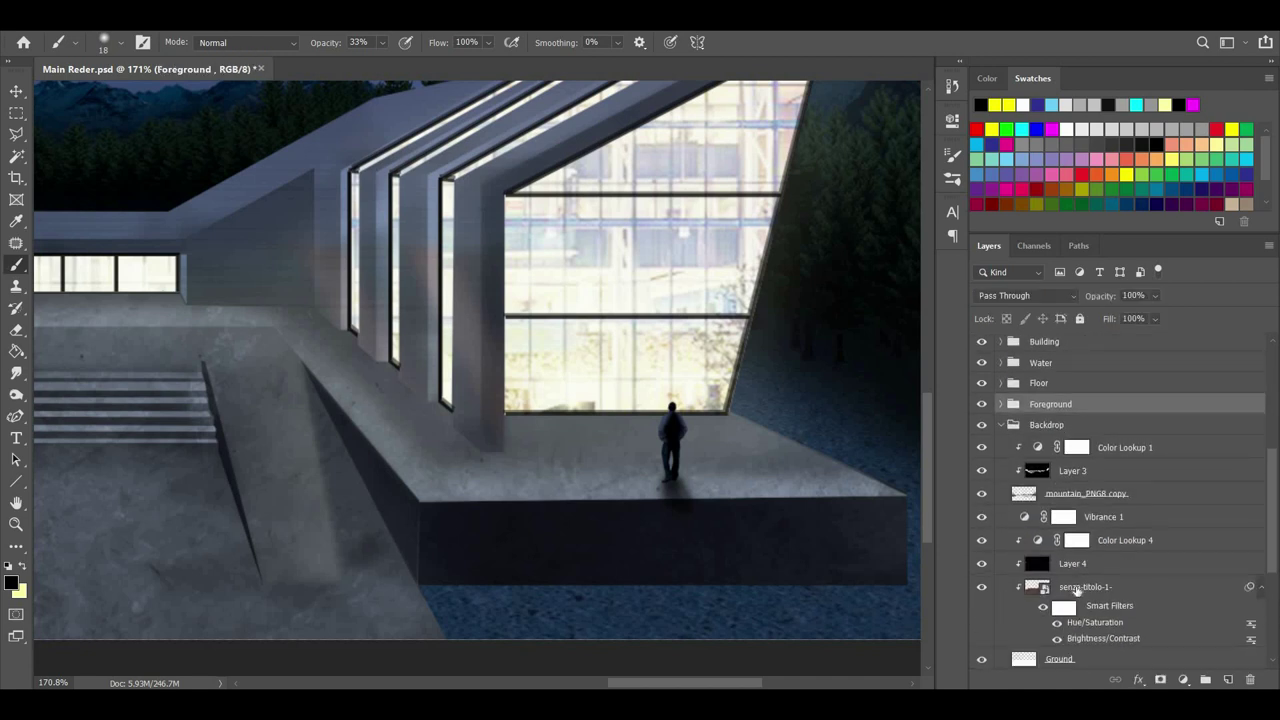
Try duplicating the senza-titolo-1- through Vibrance 1 layers in the Backdrop group and rasterizing the copies, and undo it.
{"action": "left_click", "coordinate": [1077, 590]}
{"action": "left_click", "coordinate": [1110, 520], "text": "shift"}
{"action": "right_click", "coordinate": [1109, 521]}
{"action": "left_click", "coordinate": [935, 80]}
{"action": "key", "text": "Return"}
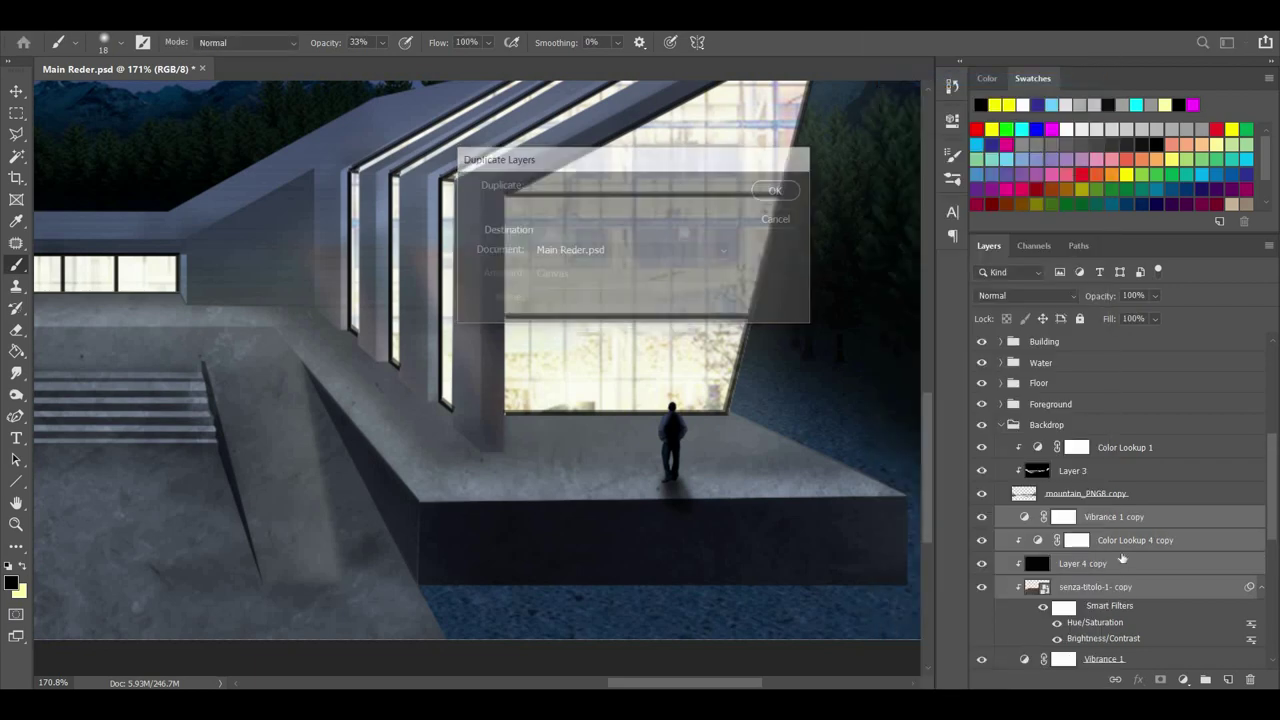
{"action": "right_click", "coordinate": [1120, 558]}
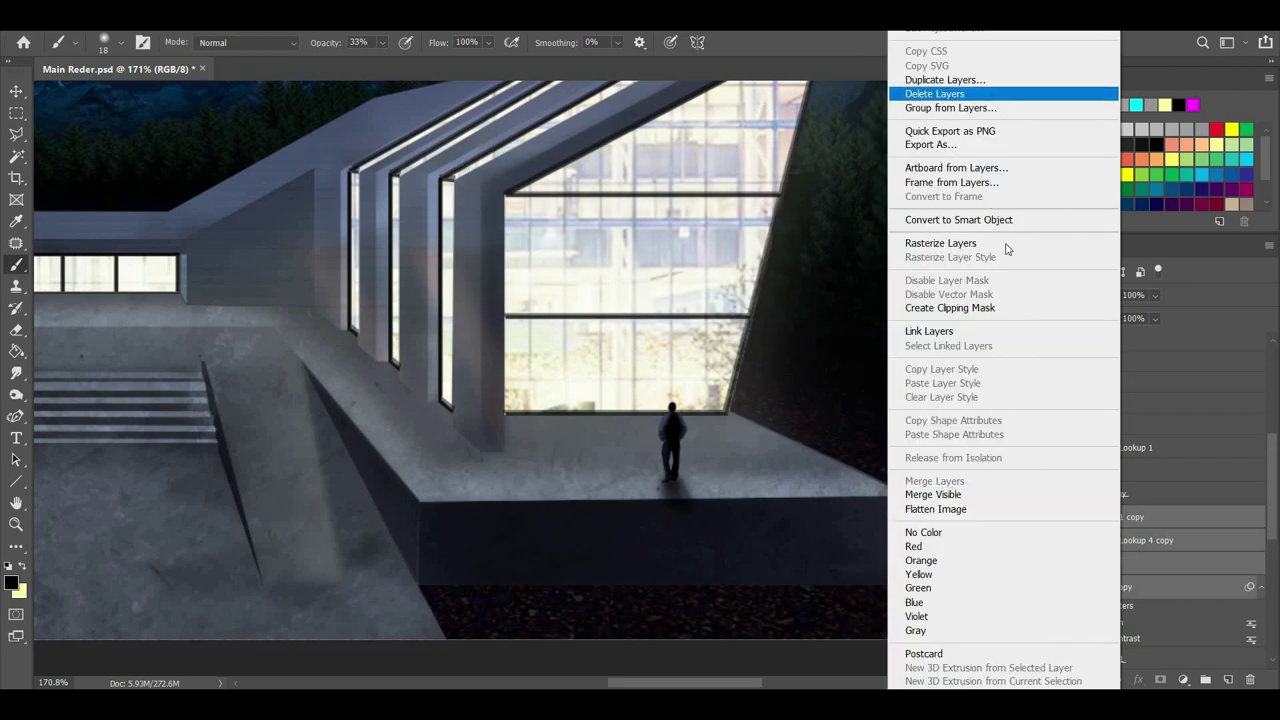
{"action": "left_click", "coordinate": [970, 244]}
{"action": "right_click", "coordinate": [1120, 562]}
{"action": "left_click", "coordinate": [1180, 559]}
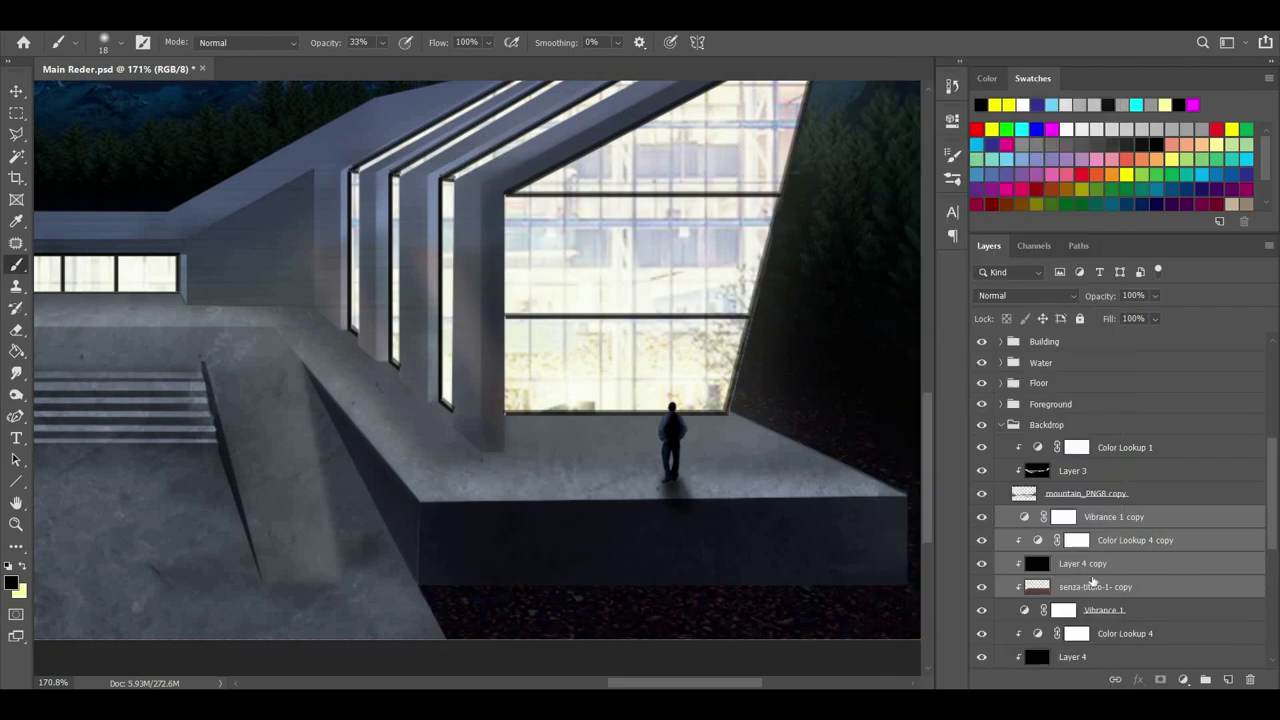
{"action": "right_click", "coordinate": [1094, 583]}
{"action": "left_click", "coordinate": [1163, 553]}
{"action": "right_click", "coordinate": [1122, 523]}
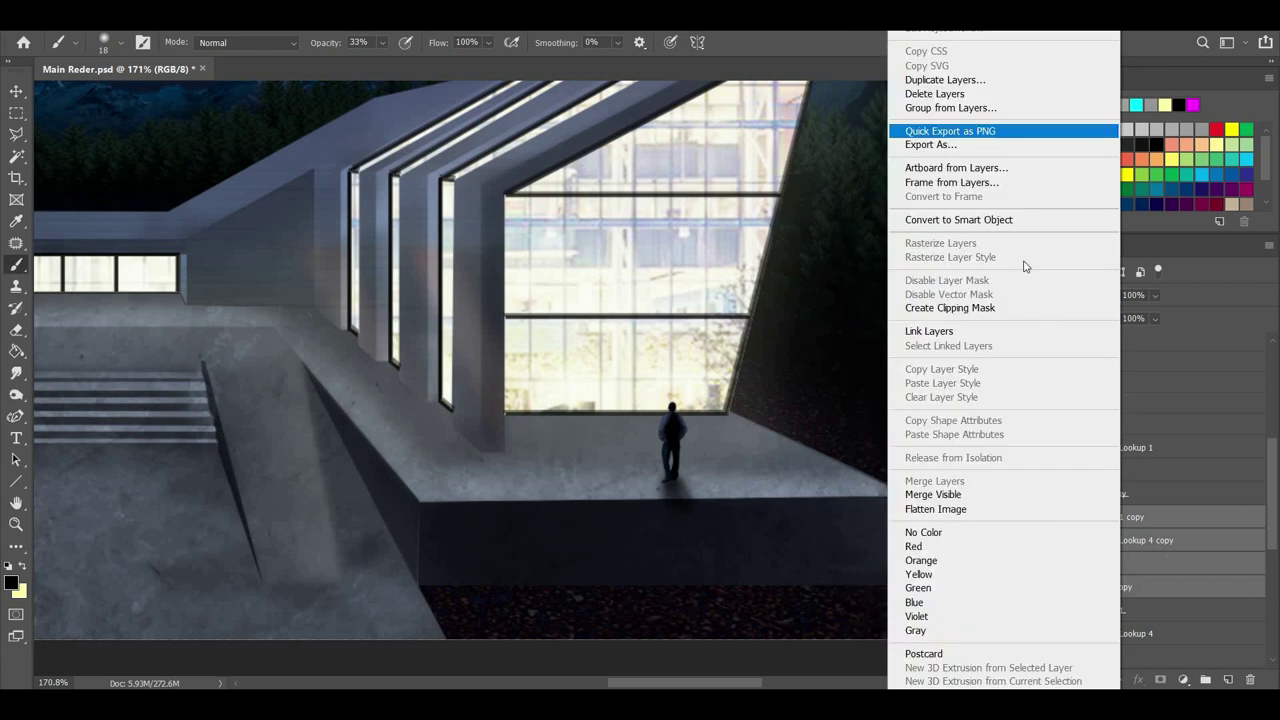
{"action": "left_click", "coordinate": [1145, 605]}
{"action": "key", "text": "ctrl+z"}
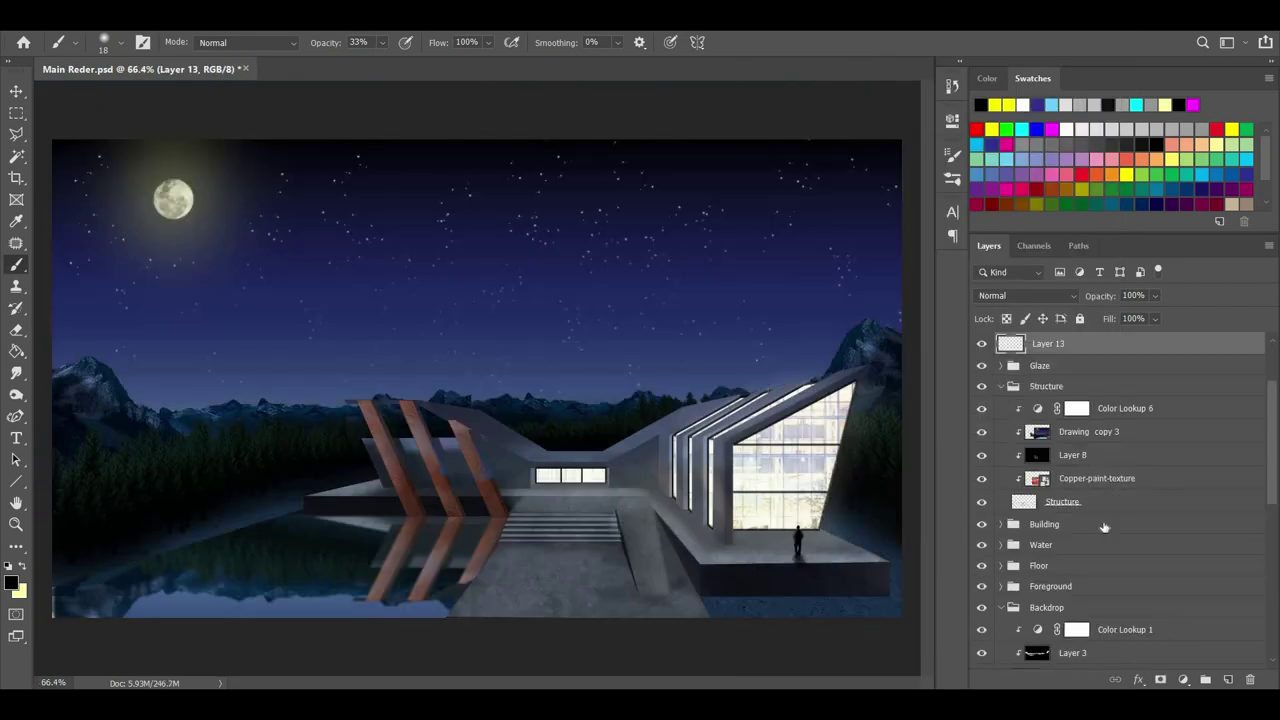
Try duplicating only the senza-titolo-1- layer and rasterizing its copy.
{"action": "scroll", "coordinate": [1090, 570], "scroll_direction": "down", "scroll_amount": 5}
{"action": "scroll", "coordinate": [1046, 617], "scroll_direction": "down", "scroll_amount": 2}
{"action": "scroll", "coordinate": [1068, 423], "scroll_direction": "up", "scroll_amount": 1}
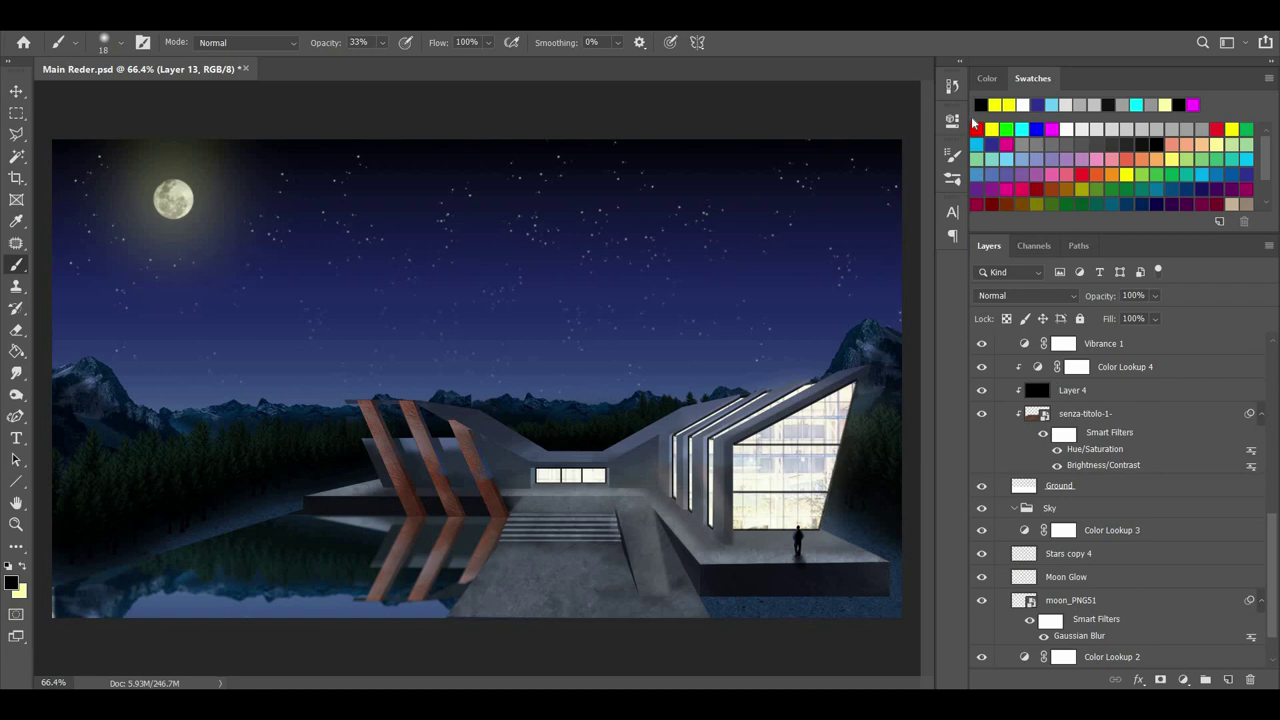
{"action": "right_click", "coordinate": [1064, 414]}
{"action": "left_click", "coordinate": [876, 37]}
{"action": "key", "text": "Return"}
{"action": "right_click", "coordinate": [1076, 413]}
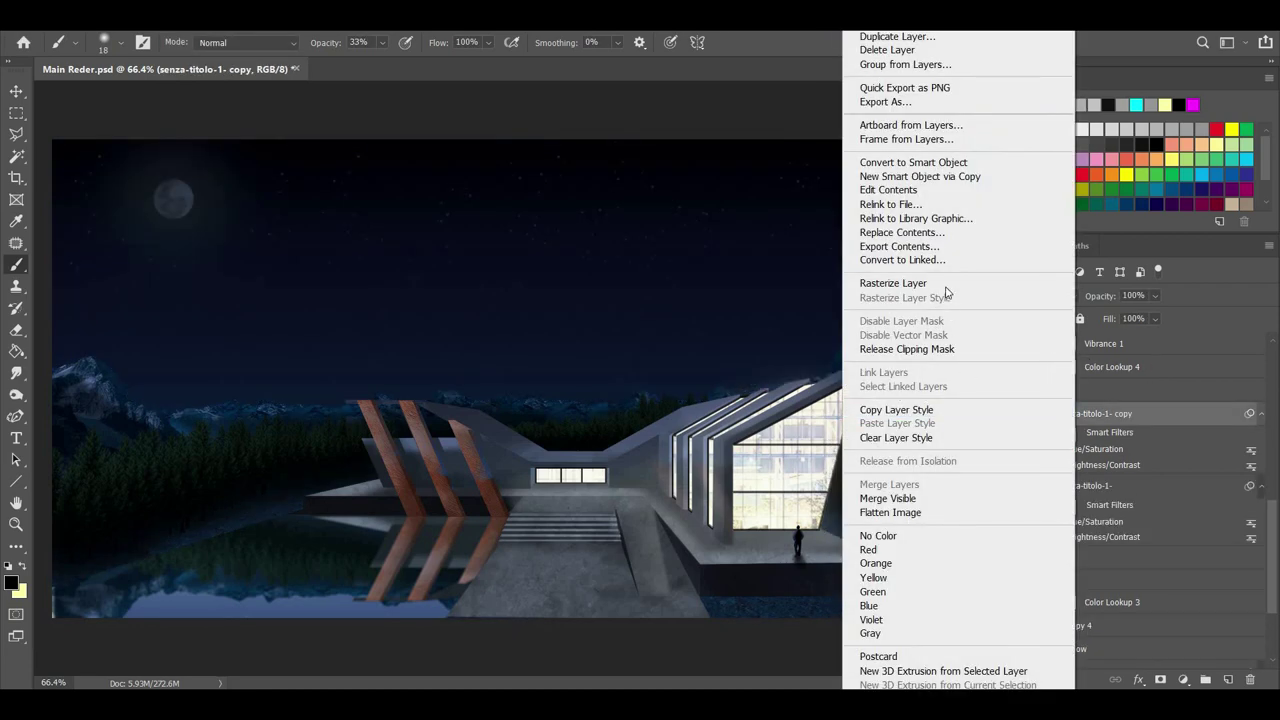
{"action": "left_click", "coordinate": [948, 288]}
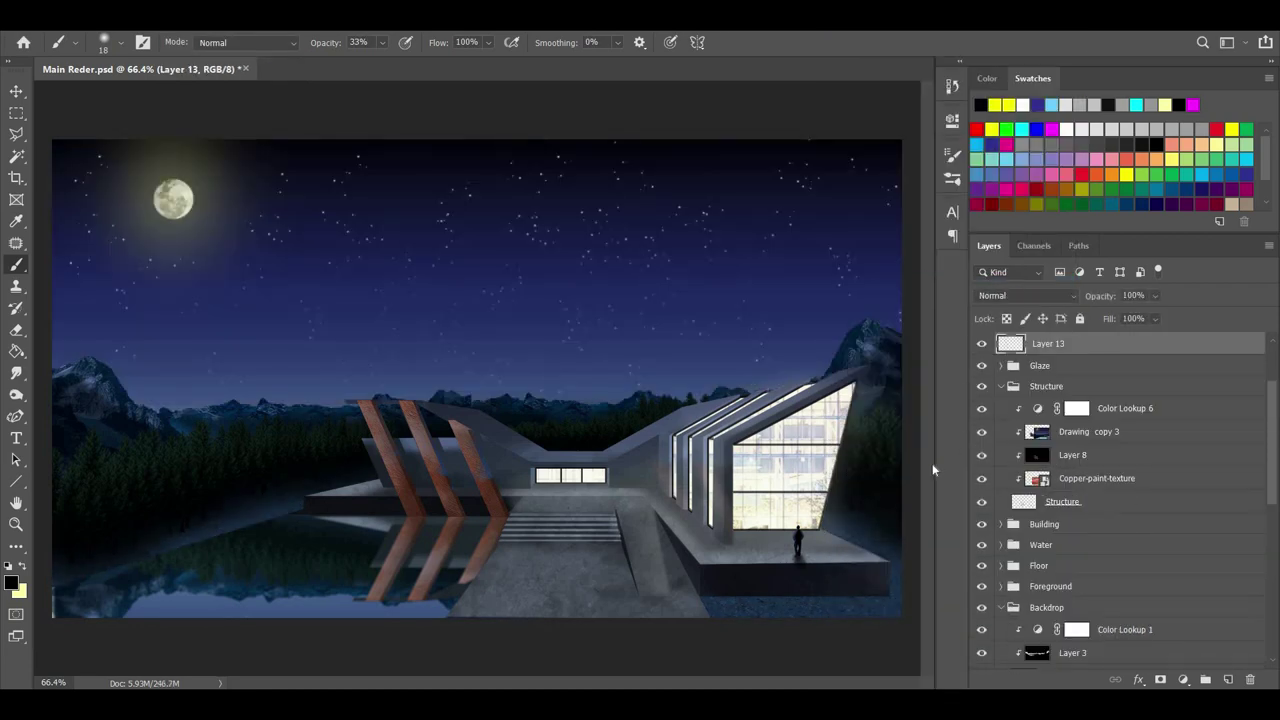
Try copying the senza-titolo-1- layer and clearing the copy's Smart Filters, and undo it.
{"action": "scroll", "coordinate": [997, 502], "scroll_direction": "down", "scroll_amount": 4}
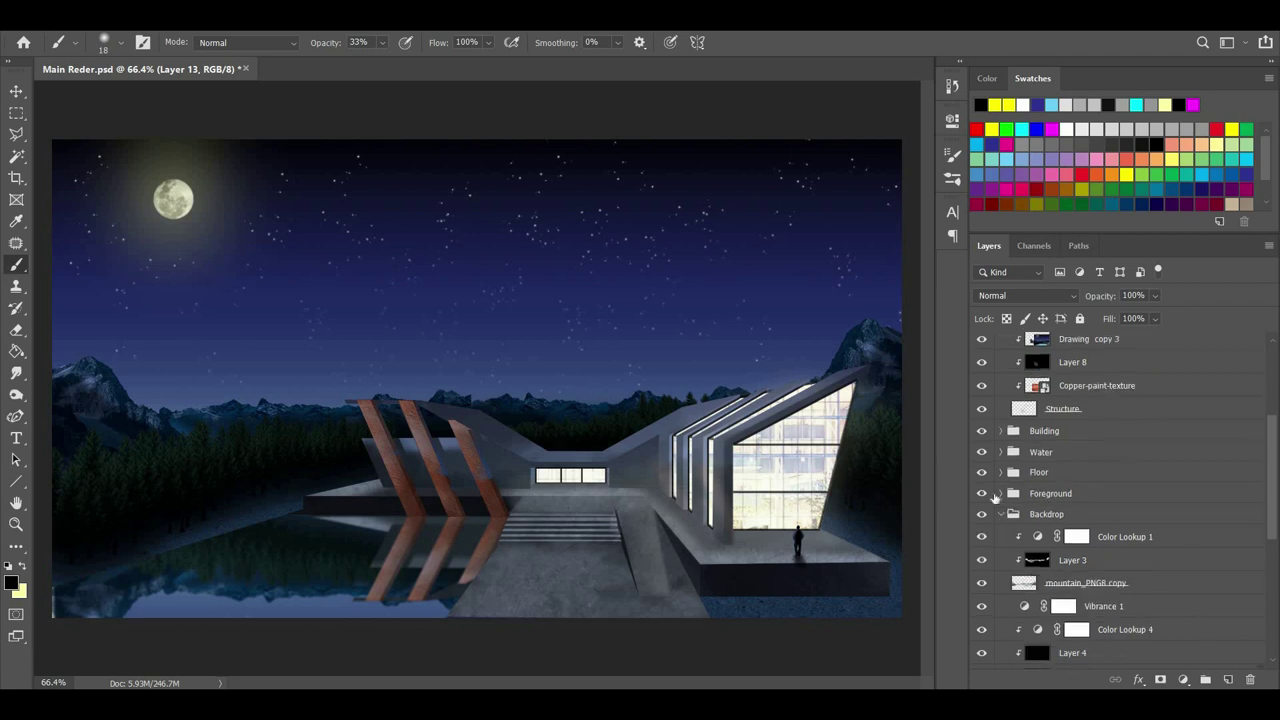
{"action": "scroll", "coordinate": [1010, 513], "scroll_direction": "down", "scroll_amount": 8}
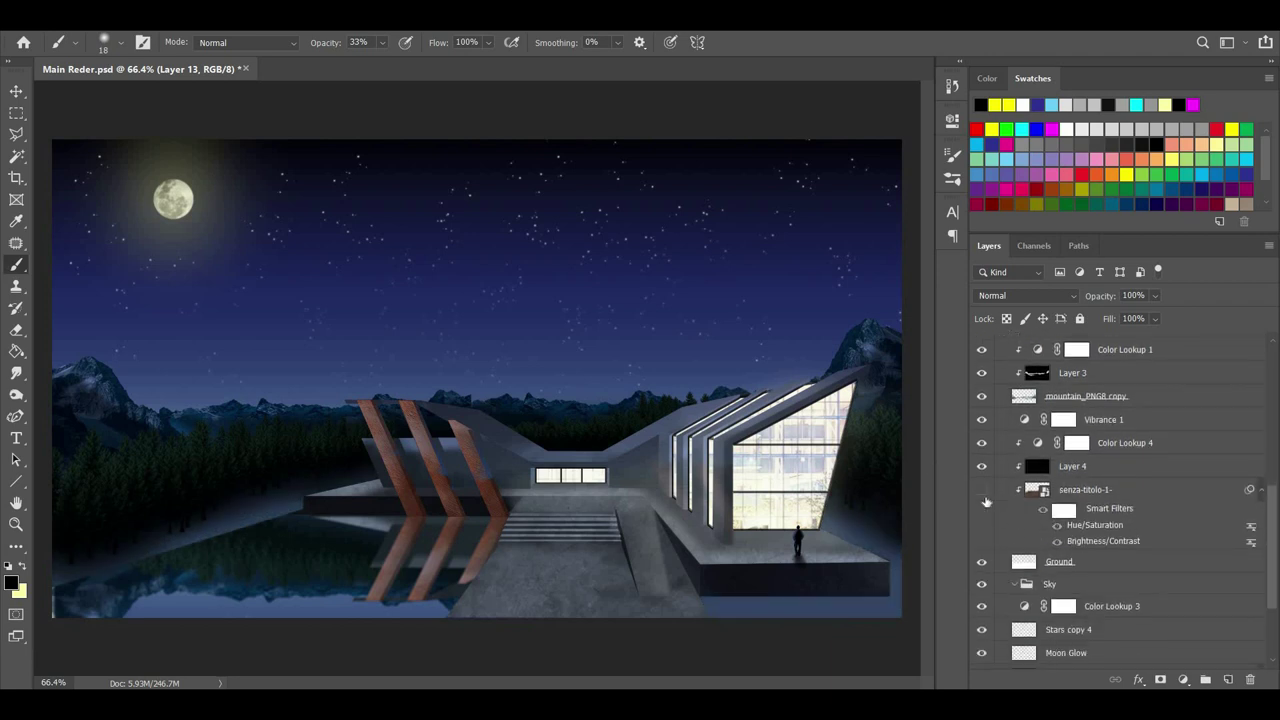
{"action": "left_click", "coordinate": [887, 534], "text": "ctrl"}
{"action": "key", "text": "ctrl+j"}
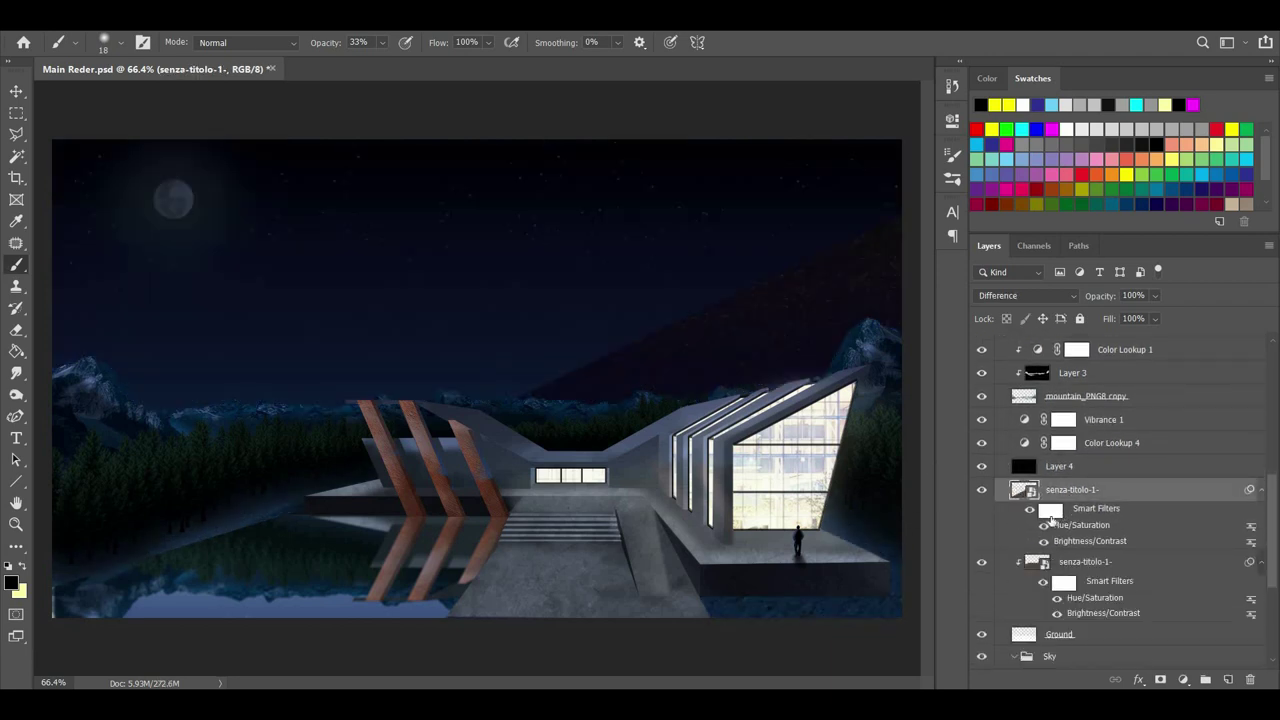
{"action": "right_click", "coordinate": [1100, 522]}
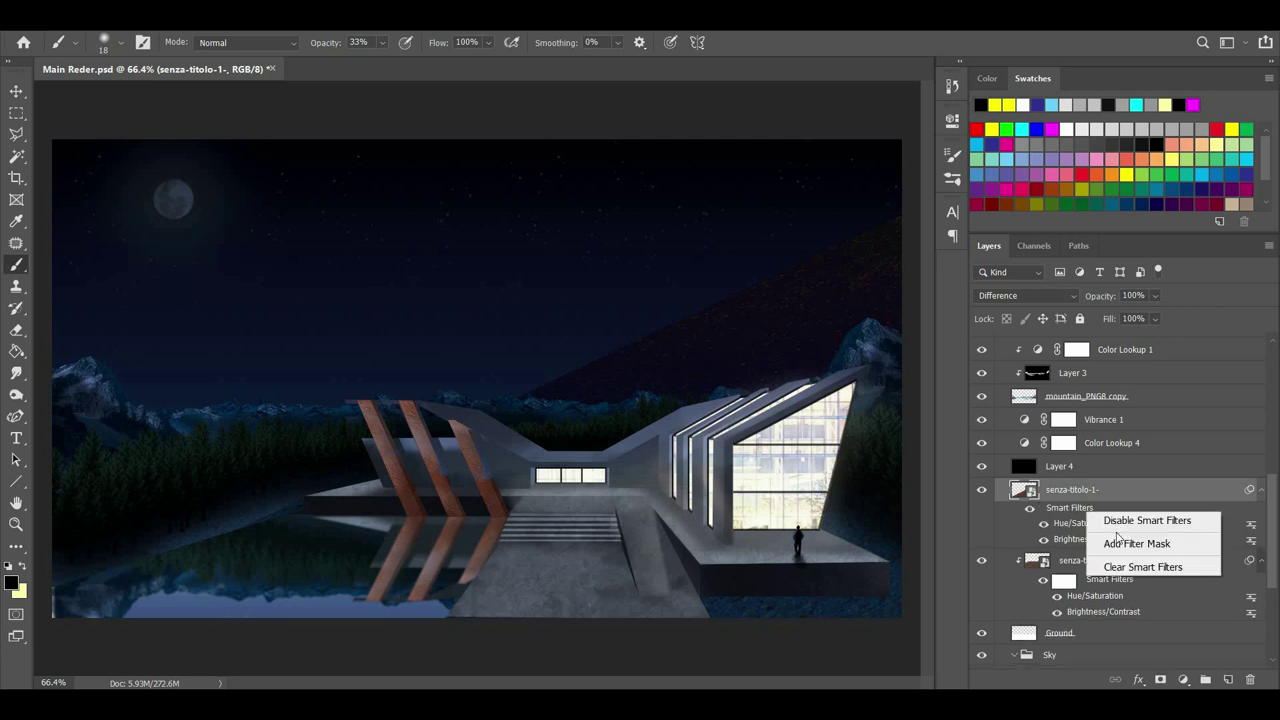
{"action": "left_click", "coordinate": [1140, 563]}
{"action": "key", "text": "ctrl+z"}
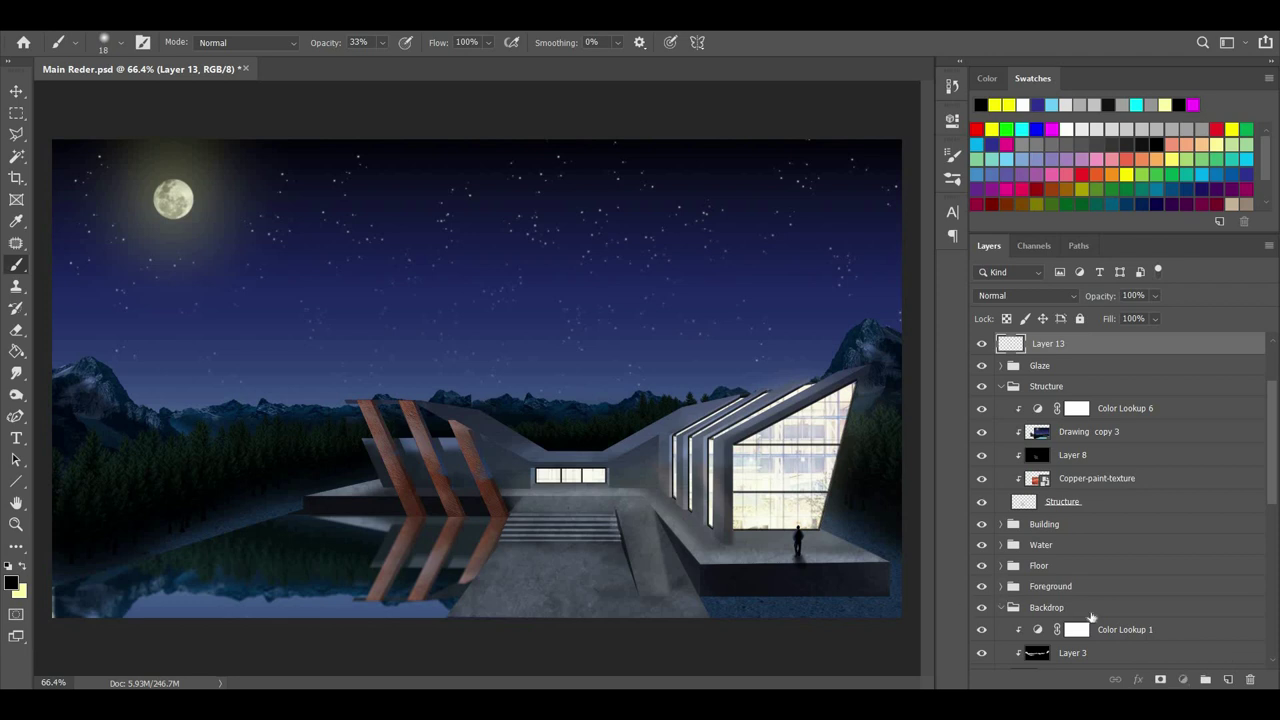
Try copying a rectangular area of senza-titolo-1- around the gravel beside the terrace to a new layer above Layer 4.
{"action": "scroll", "coordinate": [1092, 617], "scroll_direction": "down", "scroll_amount": 5}
{"action": "left_click", "coordinate": [1090, 606]}
{"action": "key", "text": "m"}
{"action": "left_click_drag", "start_coordinate": [674, 642], "coordinate": [925, 535]}
{"action": "key", "text": "ctrl+j"}
{"action": "left_click_drag", "start_coordinate": [1080, 608], "coordinate": [1072, 565]}
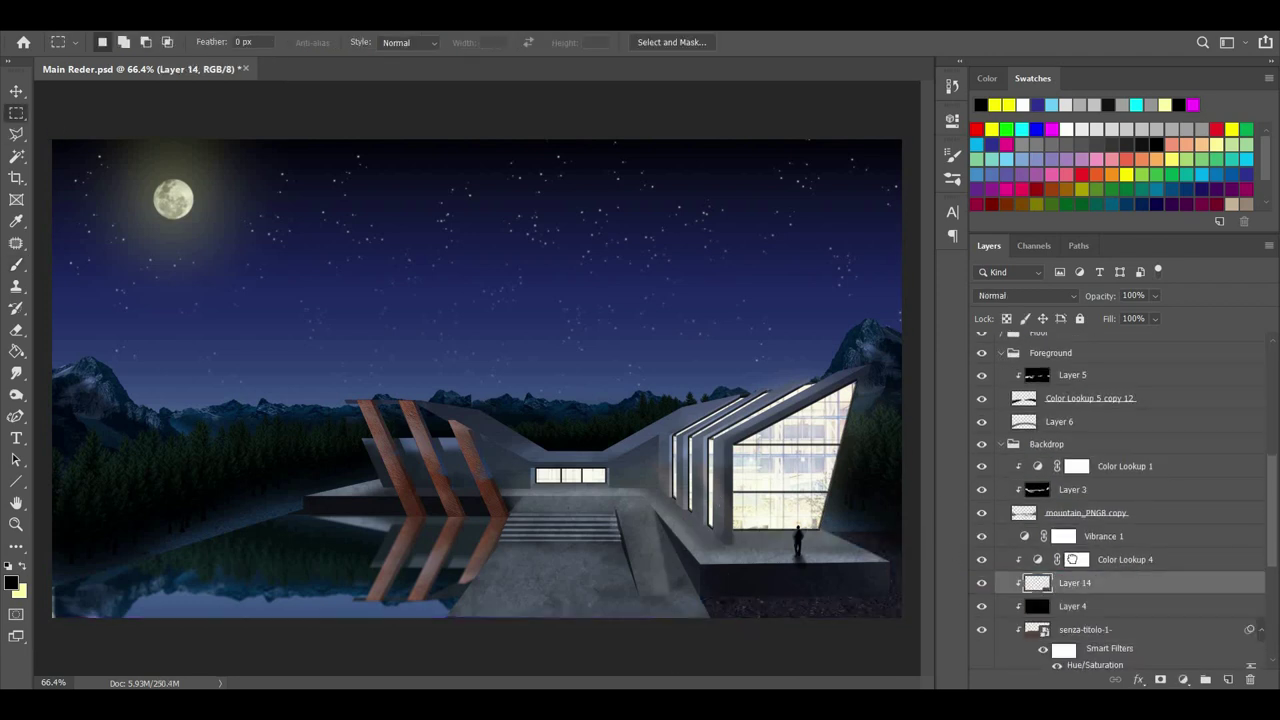
Try raising the copied gravel layer in the layer stack, and undo the reordering and the copy.
{"action": "key", "text": "ctrl+bracketright"}
{"action": "key", "text": "ctrl+bracketright"}
{"action": "key", "text": "ctrl+bracketright"}
{"action": "key", "text": "ctrl+bracketright"}
{"action": "left_click", "coordinate": [125, 25]}
{"action": "left_click", "coordinate": [470, 95]}
{"action": "key", "text": "Escape"}
{"action": "key", "text": "ctrl+z"}
{"action": "key", "text": "ctrl+z"}
{"action": "key", "text": "ctrl+z"}
{"action": "key", "text": "ctrl+z"}
{"action": "key", "text": "ctrl+z"}
{"action": "key", "text": "ctrl+z"}
{"action": "key", "text": "ctrl+z"}
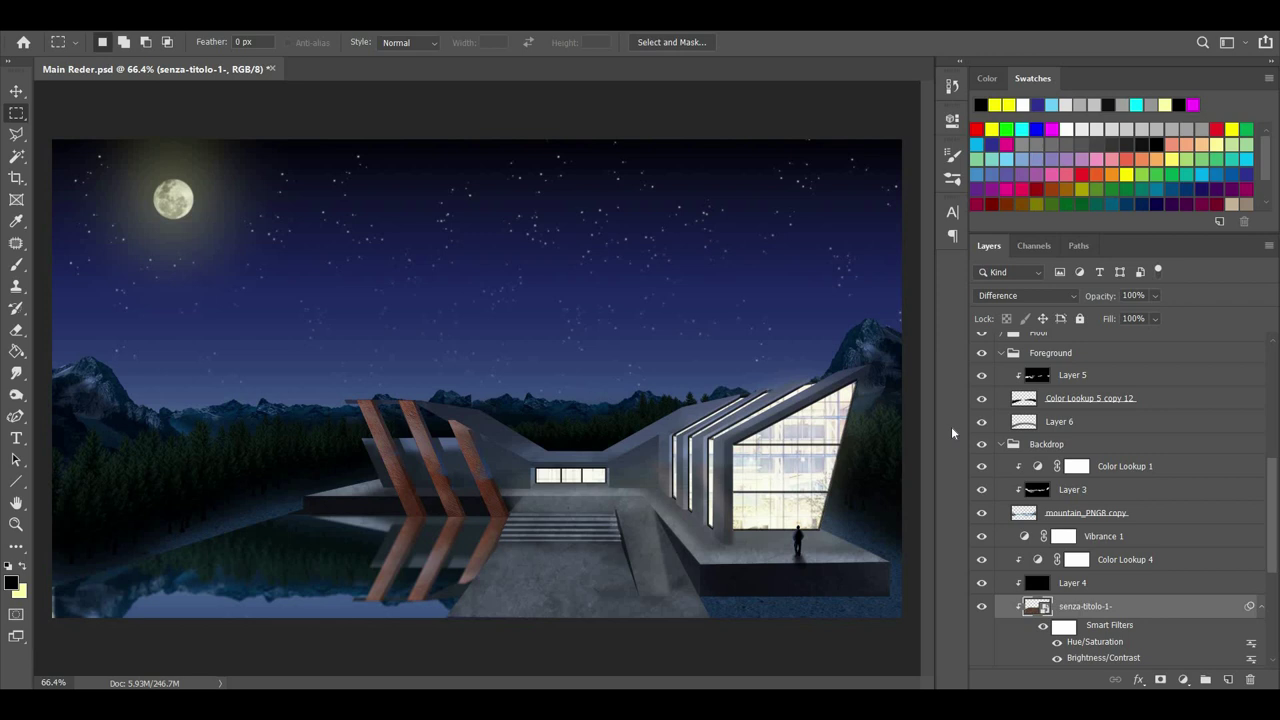
Save the document and collapse the Foreground, Backdrop and Structure layer groups.
{"action": "left_click", "coordinate": [45, 24]}
{"action": "left_click", "coordinate": [123, 178]}
{"action": "scroll", "coordinate": [1004, 392], "scroll_direction": "up", "scroll_amount": 1}
{"action": "left_click", "coordinate": [1001, 377]}
{"action": "left_click", "coordinate": [1006, 397]}
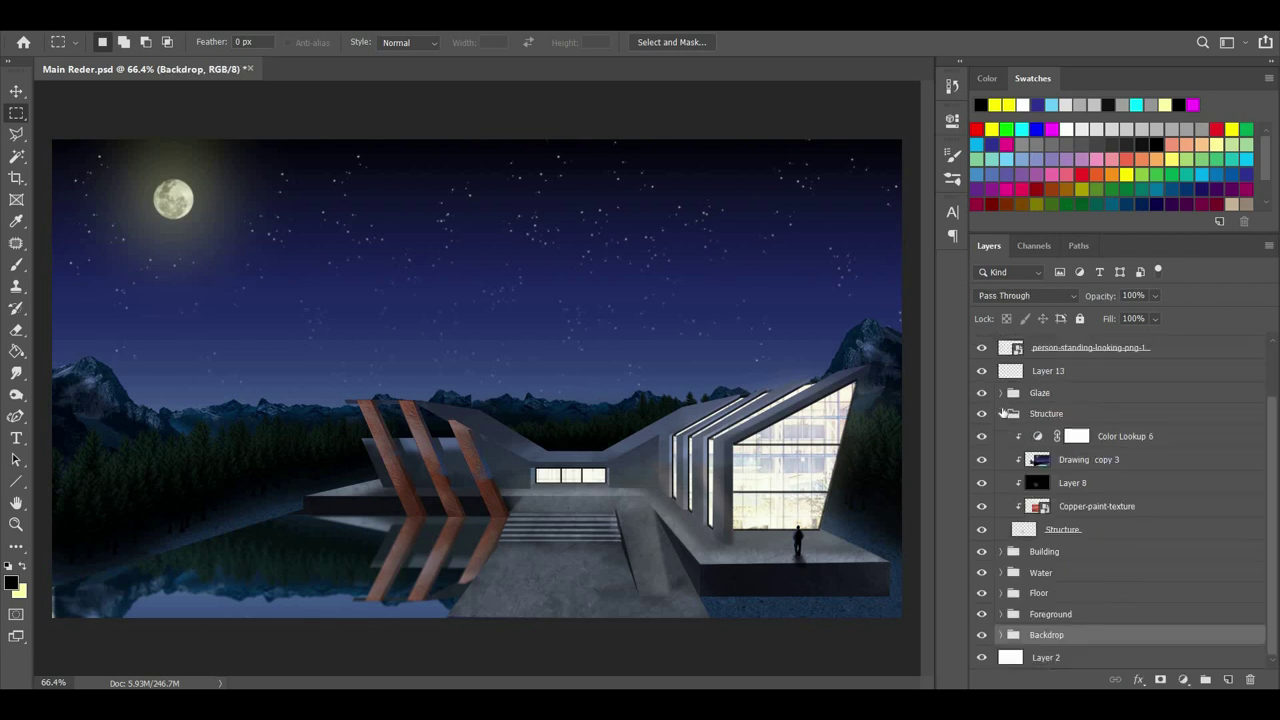
{"action": "left_click", "coordinate": [1001, 413]}
Group the layers from Layer 13 up to Color Lookup 8 and name the group People.
{"action": "left_click", "coordinate": [1052, 444]}
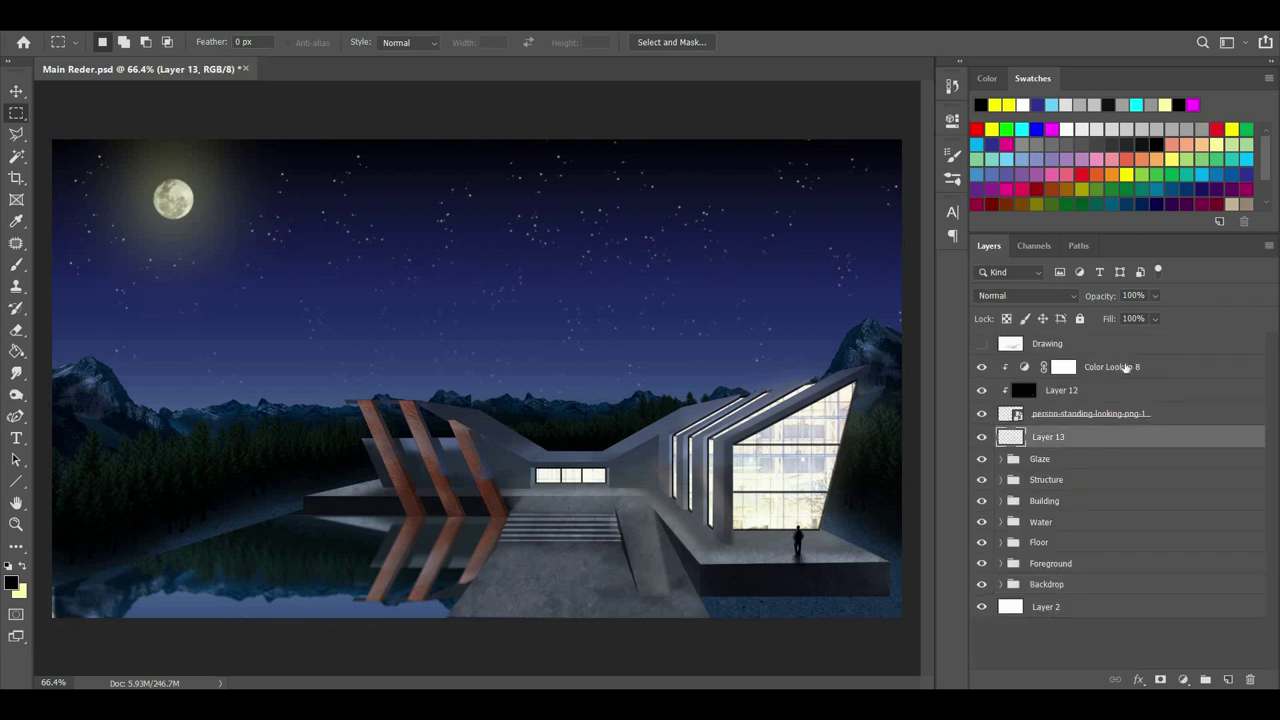
{"action": "left_click", "coordinate": [1124, 367], "text": "shift"}
{"action": "key", "text": "ctrl+g"}
{"action": "left_click", "coordinate": [1040, 367]}
{"action": "type", "text": "People"}
{"action": "key", "text": "Return"}
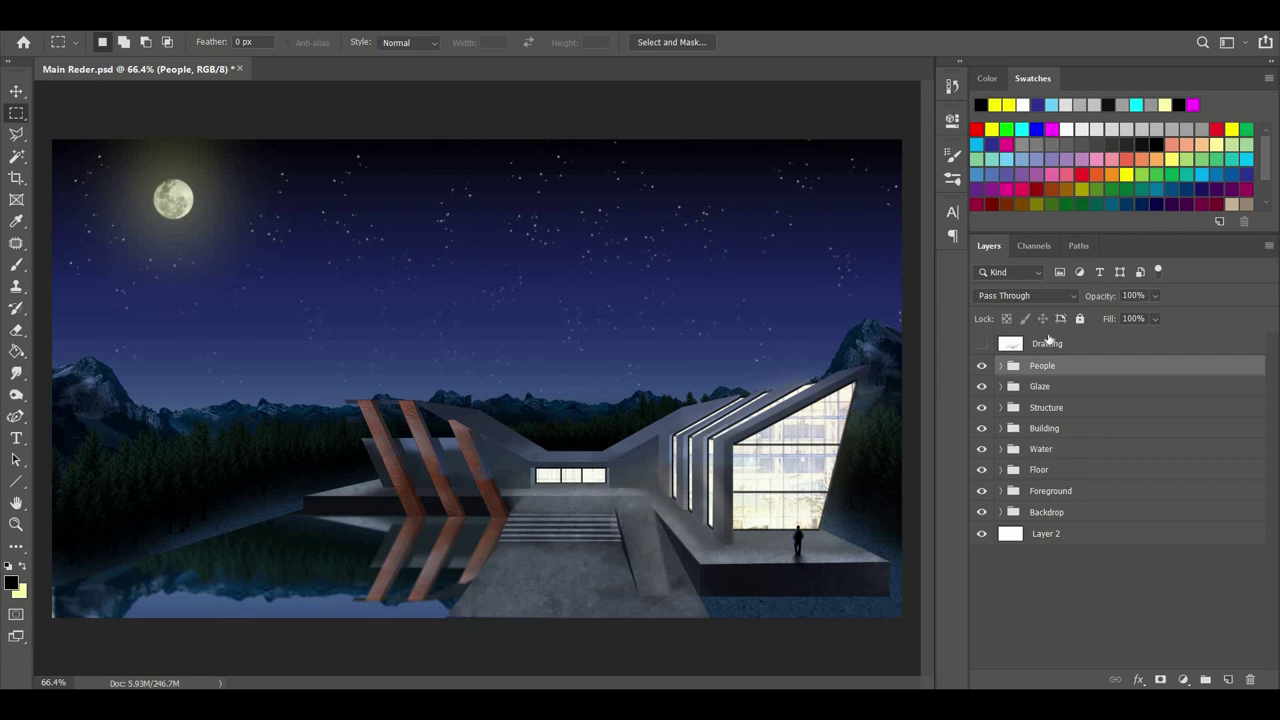
Add a clipped Vibrance adjustment above Copper-paint-texture in the Structure group with vibrance set to -55.
{"action": "left_click", "coordinate": [1000, 365]}
{"action": "left_click", "coordinate": [1000, 366]}
{"action": "left_click", "coordinate": [1001, 407]}
{"action": "left_click", "coordinate": [1088, 500]}
{"action": "left_click", "coordinate": [1183, 679]}
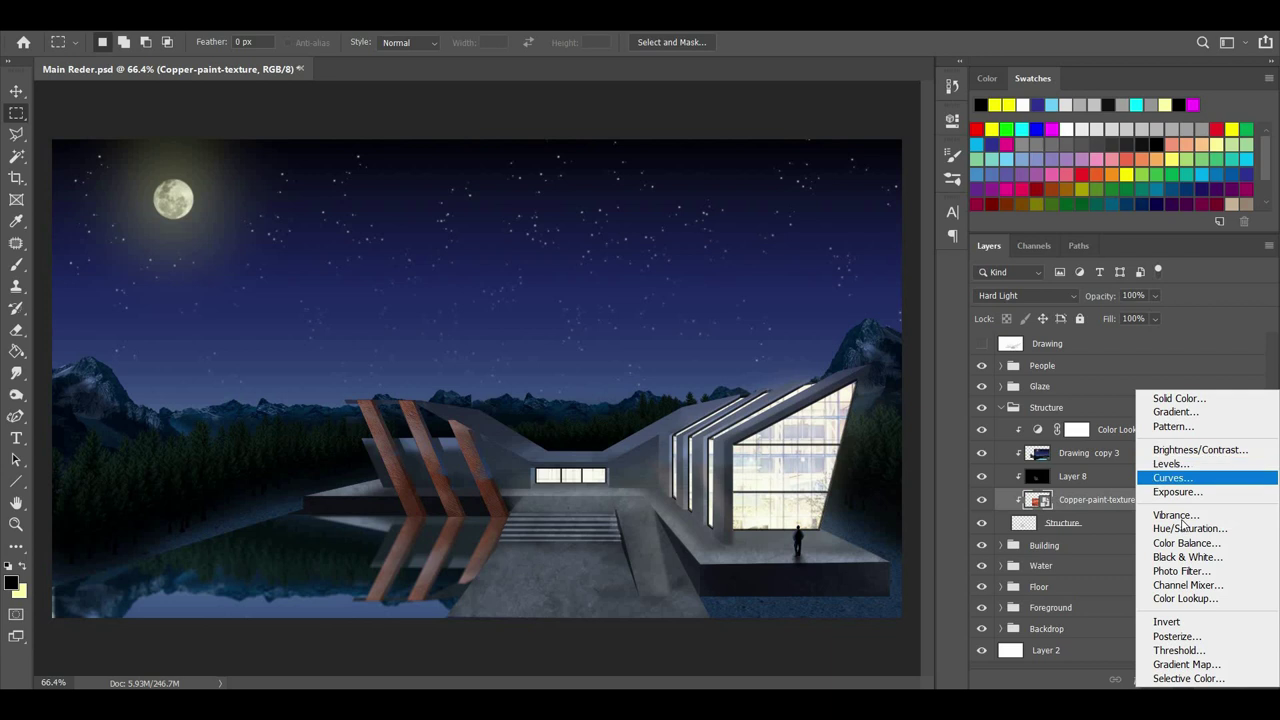
{"action": "left_click", "coordinate": [1165, 514]}
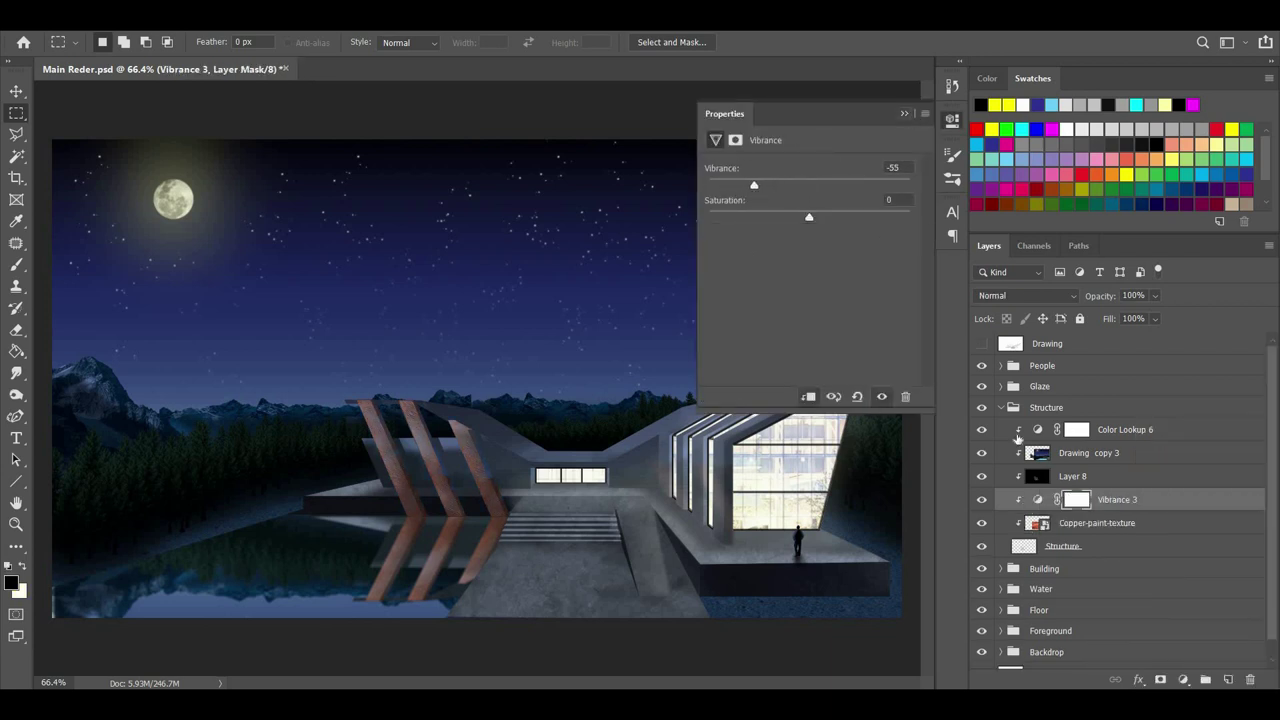
{"action": "left_click", "coordinate": [906, 114]}
{"action": "left_click", "coordinate": [1000, 407]}
Add a Vibrance adjustment of -6 above Drawing copy in the Water group and clip it to that group's layers.
{"action": "left_click", "coordinate": [1000, 449]}
{"action": "left_click", "coordinate": [1078, 471]}
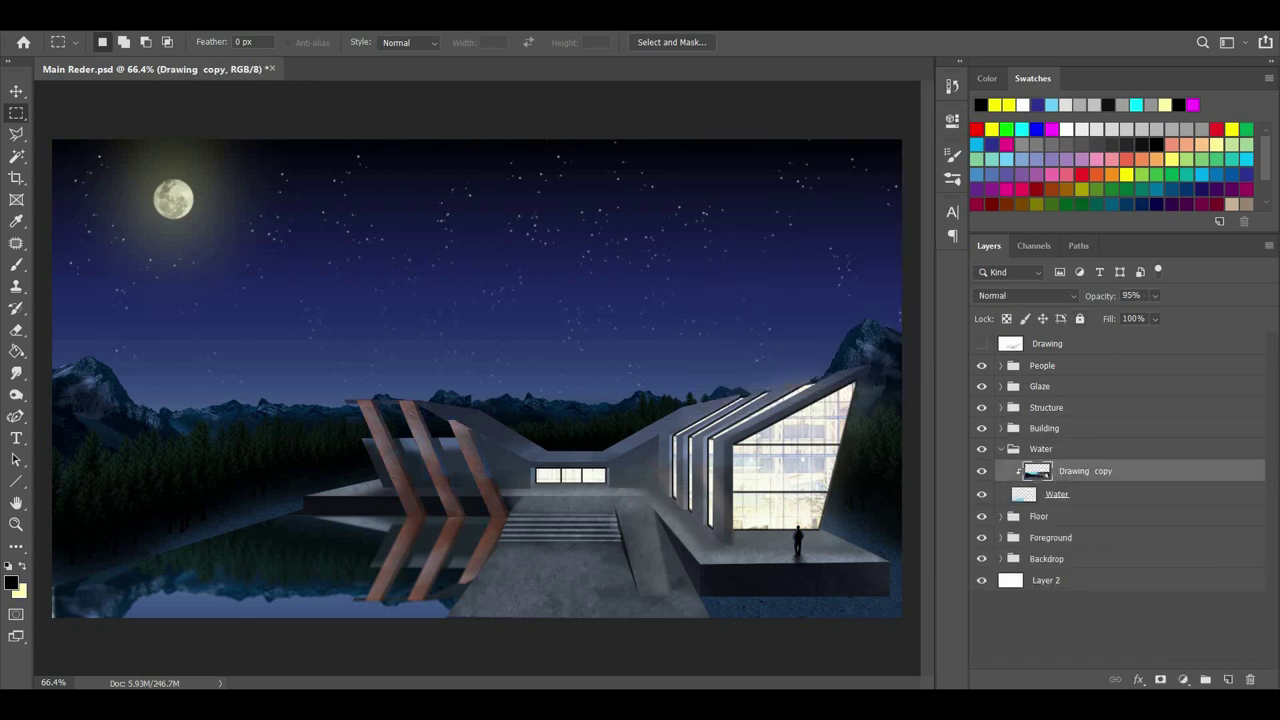
{"action": "left_click", "coordinate": [1183, 679]}
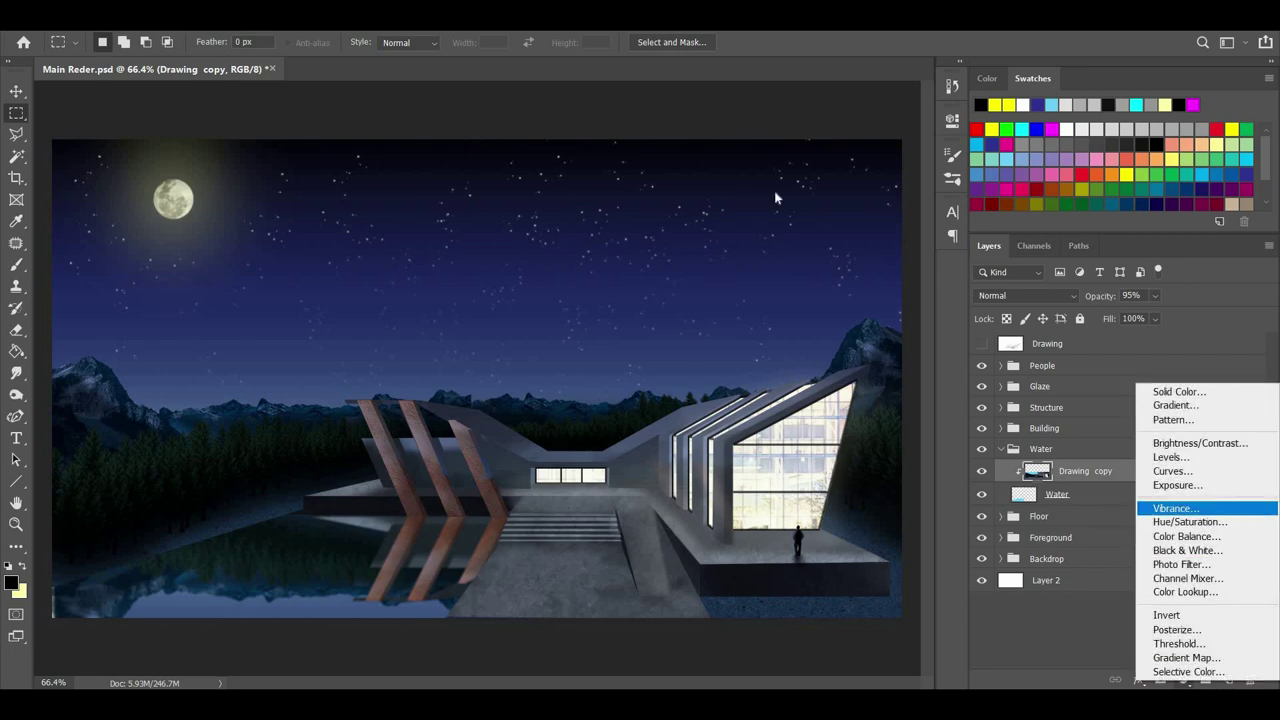
{"action": "left_click", "coordinate": [1165, 508]}
{"action": "left_click_drag", "start_coordinate": [809, 185], "coordinate": [769, 185]}
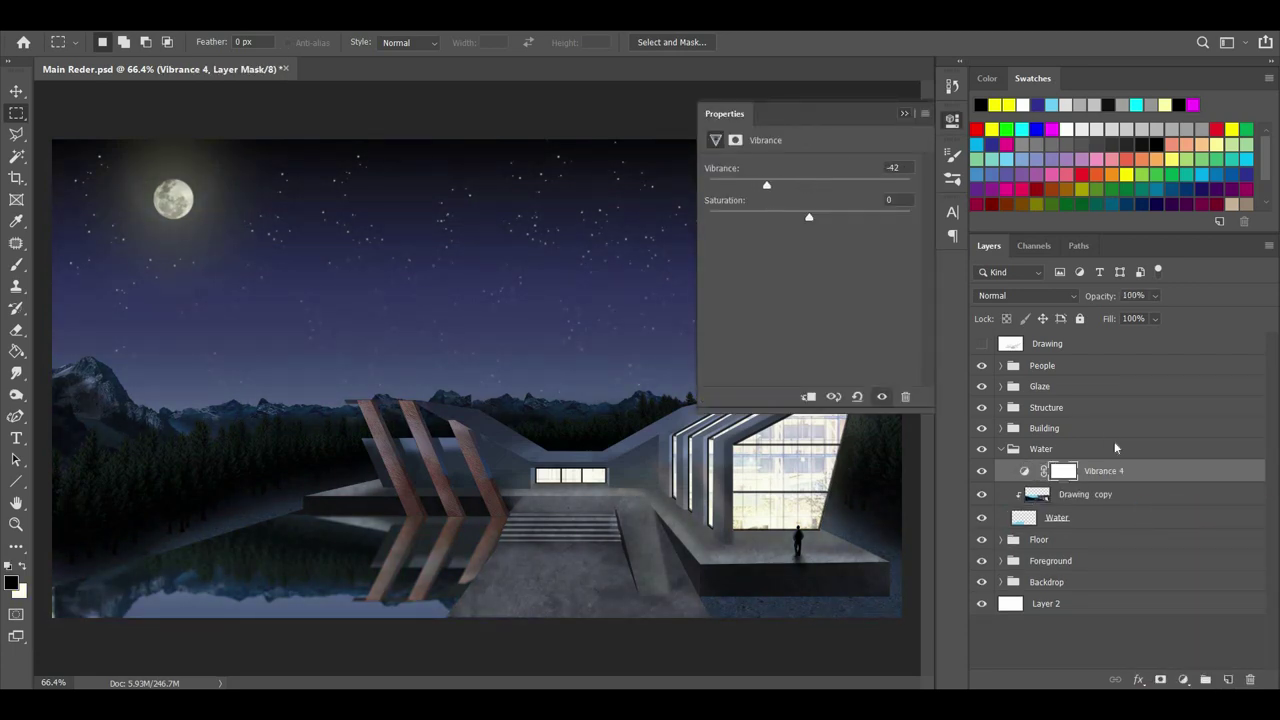
{"action": "right_click", "coordinate": [1108, 468]}
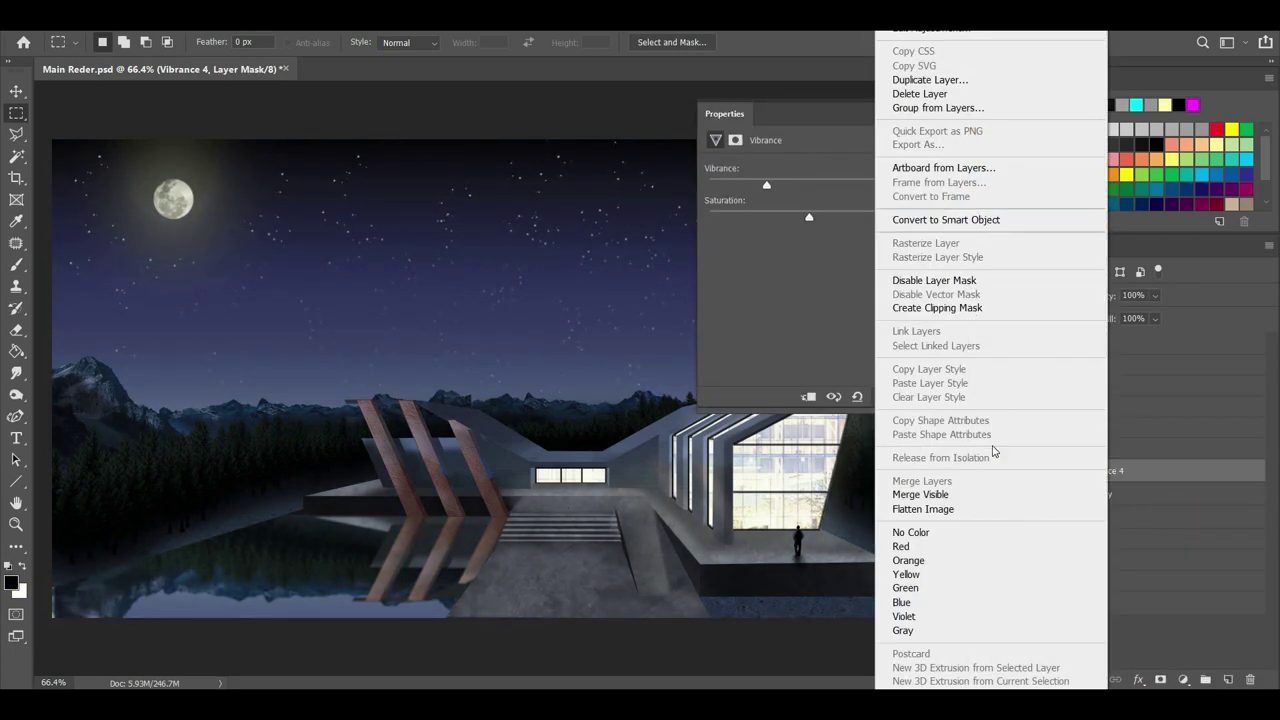
{"action": "left_click", "coordinate": [937, 307]}
{"action": "left_click_drag", "start_coordinate": [767, 185], "coordinate": [803, 185]}
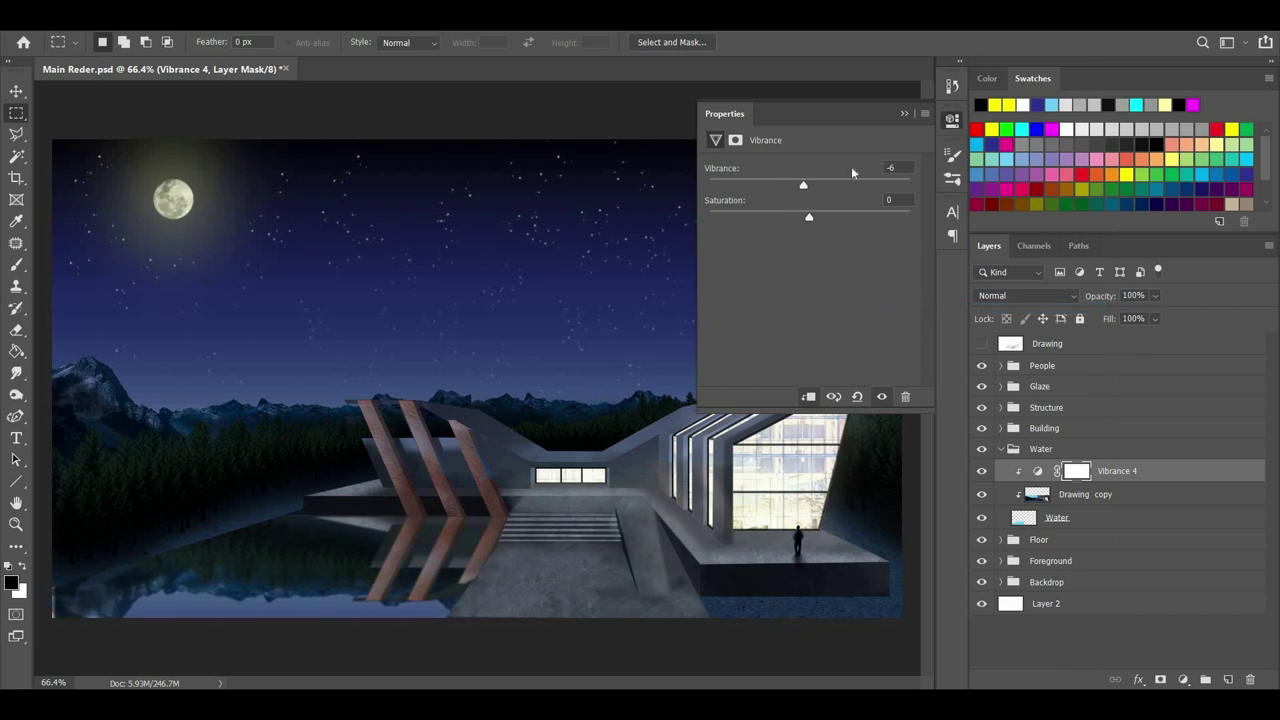
{"action": "left_click", "coordinate": [904, 113]}
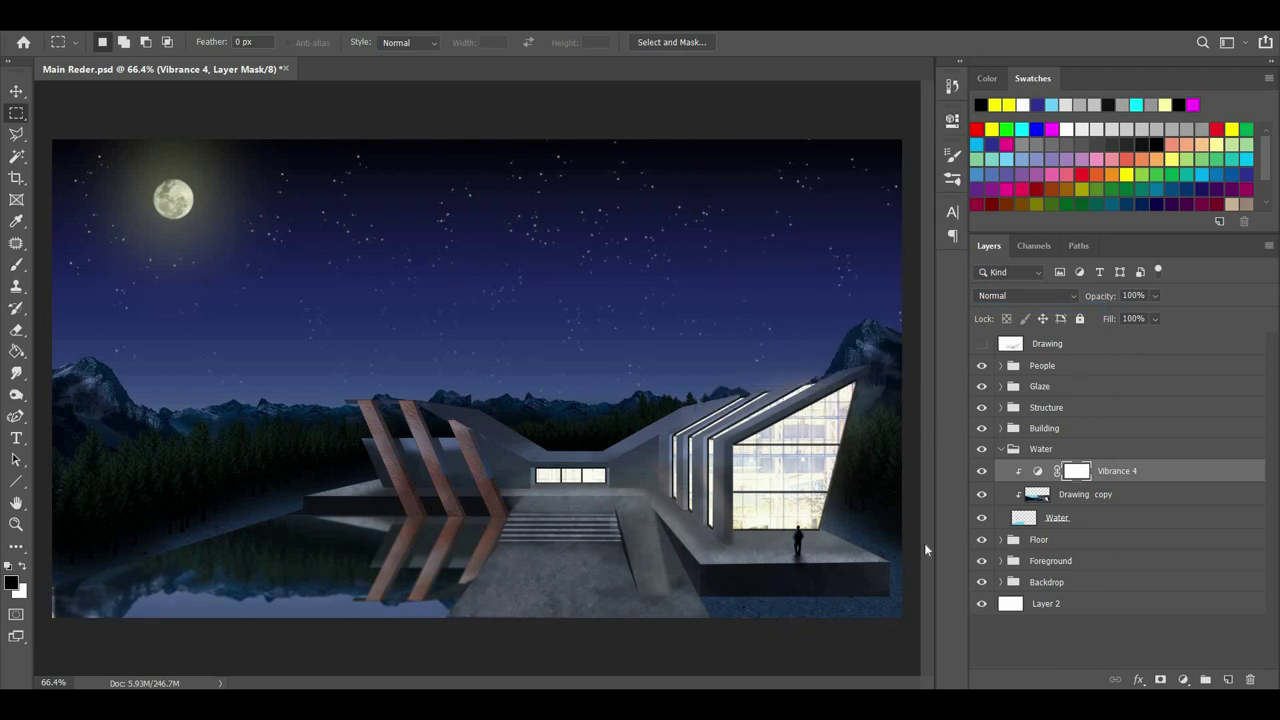
{"action": "left_click", "coordinate": [1000, 449]}
Select the layers from Color Lookup 4 down to Ground in the Backdrop group.
{"action": "left_click", "coordinate": [1000, 491]}
{"action": "left_click", "coordinate": [1000, 582]}
{"action": "scroll", "coordinate": [1024, 594], "scroll_direction": "down", "scroll_amount": 4}
{"action": "right_click", "coordinate": [1071, 581]}
{"action": "left_click", "coordinate": [1120, 580]}
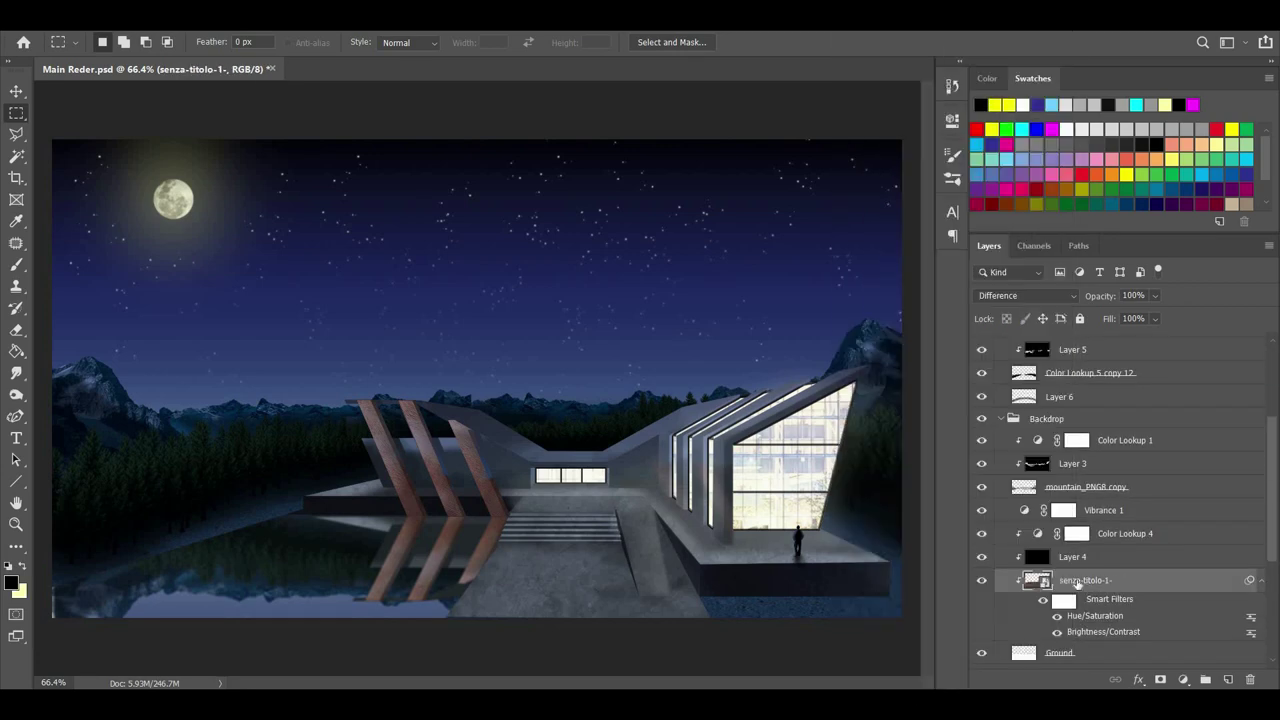
{"action": "scroll", "coordinate": [1030, 510], "scroll_direction": "down", "scroll_amount": 2}
{"action": "left_click", "coordinate": [1108, 584]}
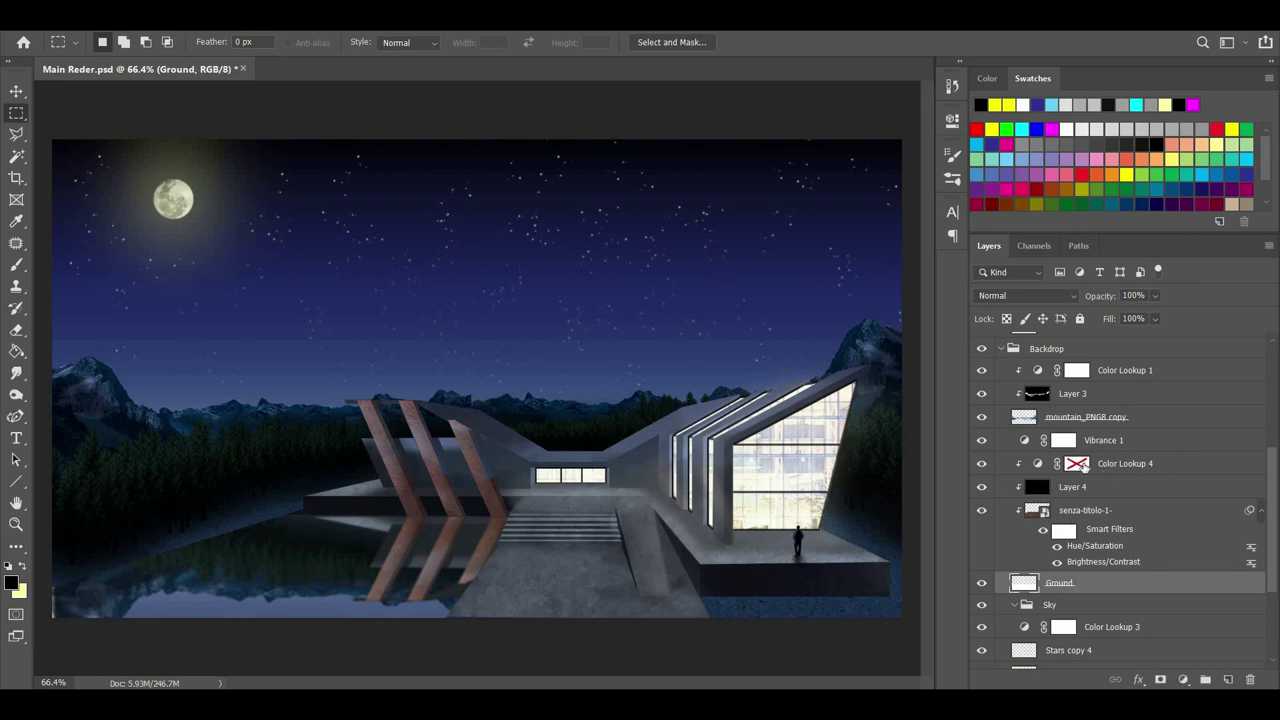
{"action": "left_click", "coordinate": [1084, 467]}
{"action": "left_click", "coordinate": [1126, 583], "text": "shift"}
Try merging the selected Backdrop ground layers, and undo the merge.
{"action": "right_click", "coordinate": [1129, 583]}
{"action": "left_click", "coordinate": [1052, 481]}
{"action": "key", "text": "ctrl+z"}
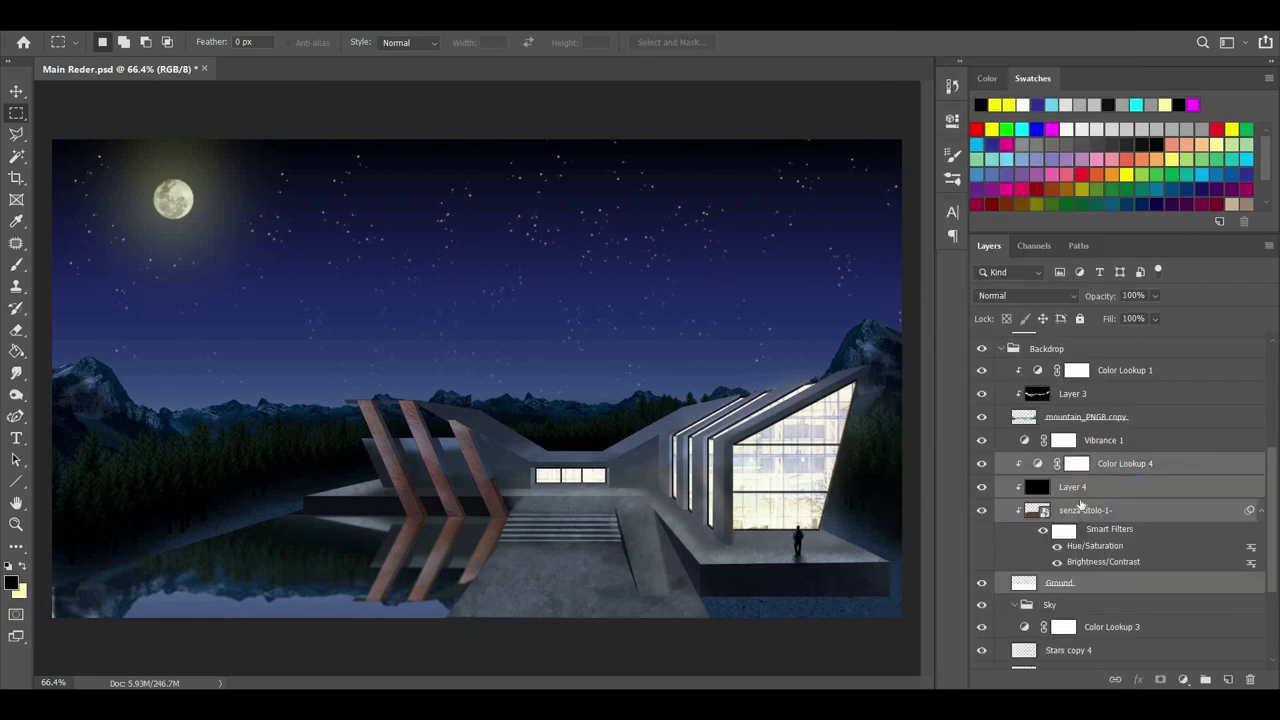
Duplicate the selected ground layers, merge the copies into one layer and raise it above the People group.
{"action": "right_click", "coordinate": [1082, 508]}
{"action": "left_click", "coordinate": [910, 79]}
{"action": "key", "text": "Return"}
{"action": "right_click", "coordinate": [1083, 485]}
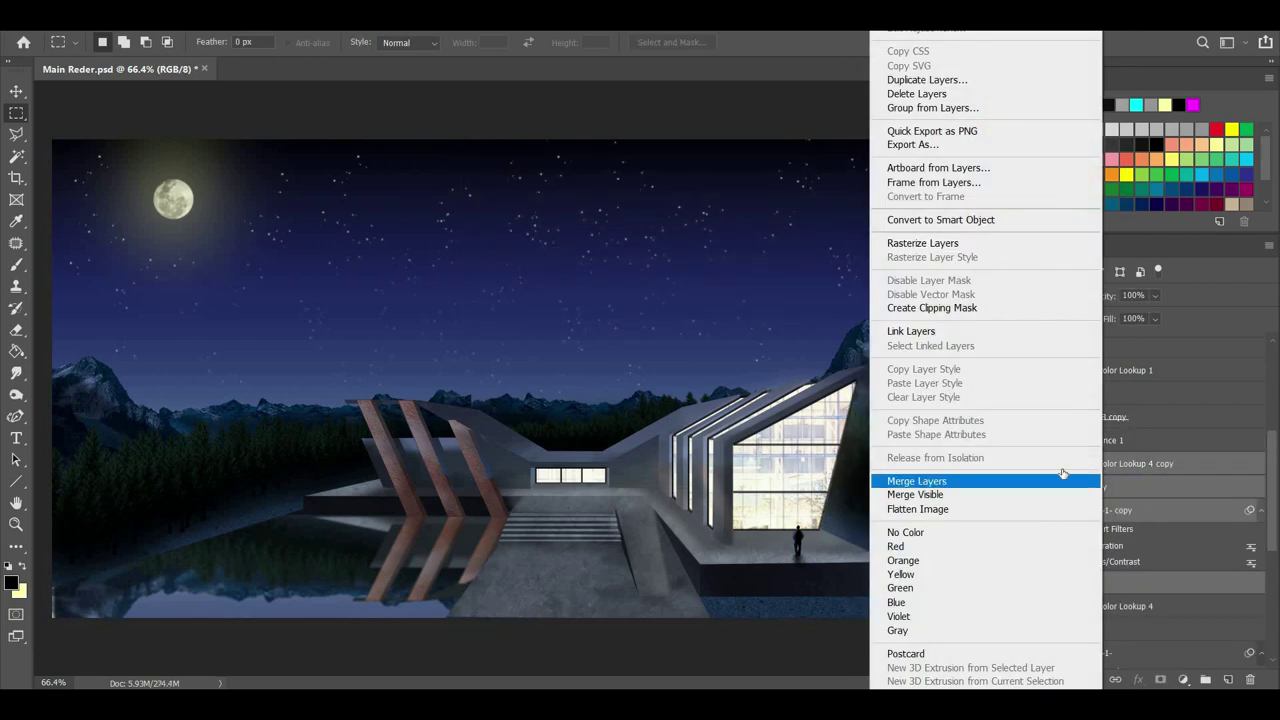
{"action": "left_click", "coordinate": [1083, 480]}
{"action": "scroll", "coordinate": [1075, 480], "scroll_direction": "up", "scroll_amount": 3}
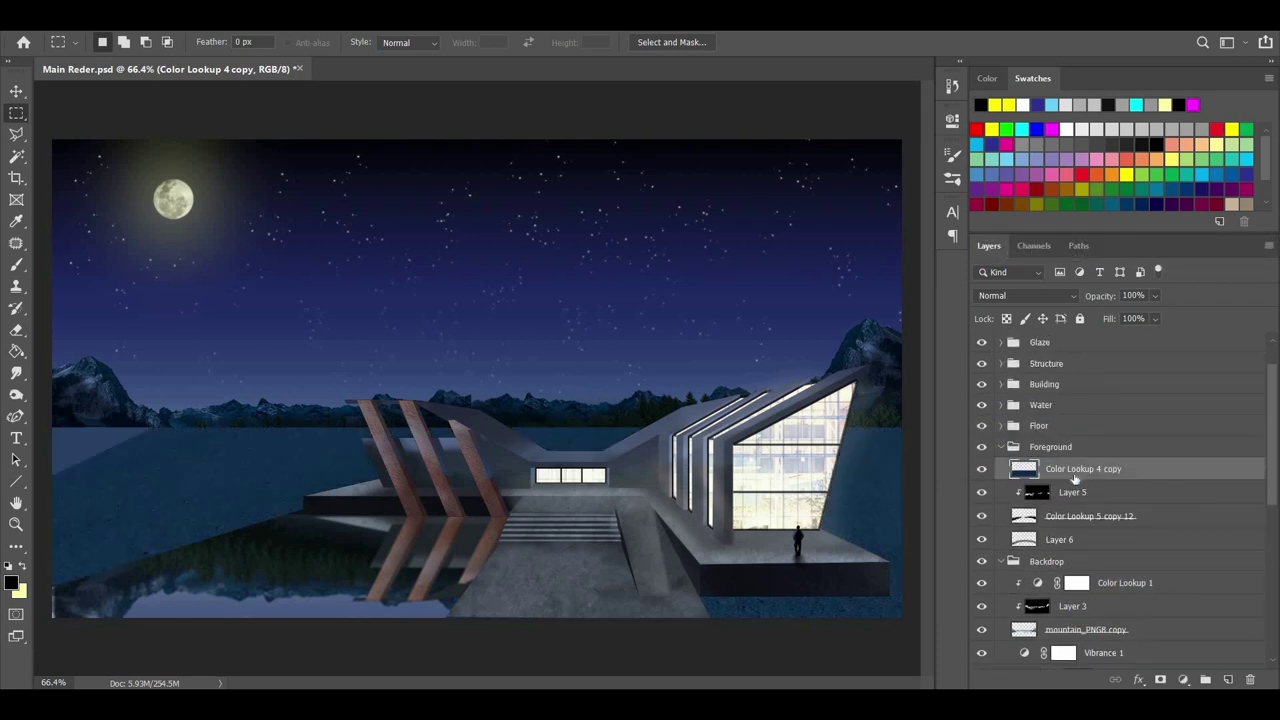
{"action": "mouse_move", "coordinate": [1070, 411]}
{"action": "left_mouse_down"}
{"action": "mouse_move", "coordinate": [1058, 313]}
{"action": "mouse_move", "coordinate": [1058, 390]}
{"action": "mouse_move", "coordinate": [1055, 360]}
{"action": "left_mouse_up"}
Lower the opacity of Color Lookup 4 copy and delete its rectangular areas at the image's far left and above the terrace.
{"action": "left_click_drag", "start_coordinate": [1118, 316], "coordinate": [1132, 317]}
{"action": "left_click", "coordinate": [20, 116]}
{"action": "left_click_drag", "start_coordinate": [62, 249], "coordinate": [240, 297]}
{"action": "left_click", "coordinate": [303, 497]}
{"action": "left_click_drag", "start_coordinate": [293, 368], "coordinate": [53, 618]}
{"action": "key", "text": "Delete"}
{"action": "left_click_drag", "start_coordinate": [246, 234], "coordinate": [960, 496]}
{"action": "key", "text": "Delete"}
Delete the gravel covering the central steps and the right-hand terrace surface, and restore the layer's opacity to 100%.
{"action": "left_click", "coordinate": [698, 558]}
{"action": "left_click_drag", "start_coordinate": [690, 346], "coordinate": [520, 677]}
{"action": "key", "text": "Delete"}
{"action": "key", "text": "ctrl+d"}
{"action": "left_click_drag", "start_coordinate": [630, 325], "coordinate": [1061, 567]}
{"action": "key", "text": "Delete"}
{"action": "key", "text": "ctrl+d"}
{"action": "left_click", "coordinate": [1156, 298]}
{"action": "left_click_drag", "start_coordinate": [1166, 315], "coordinate": [1204, 315]}
Set the Eraser to 100% opacity with a 62 px brush.
{"action": "scroll", "coordinate": [849, 657], "scroll_direction": "down", "scroll_amount": 1}
{"action": "scroll", "coordinate": [738, 553], "scroll_direction": "up", "scroll_amount": 2}
{"action": "key", "text": "e"}
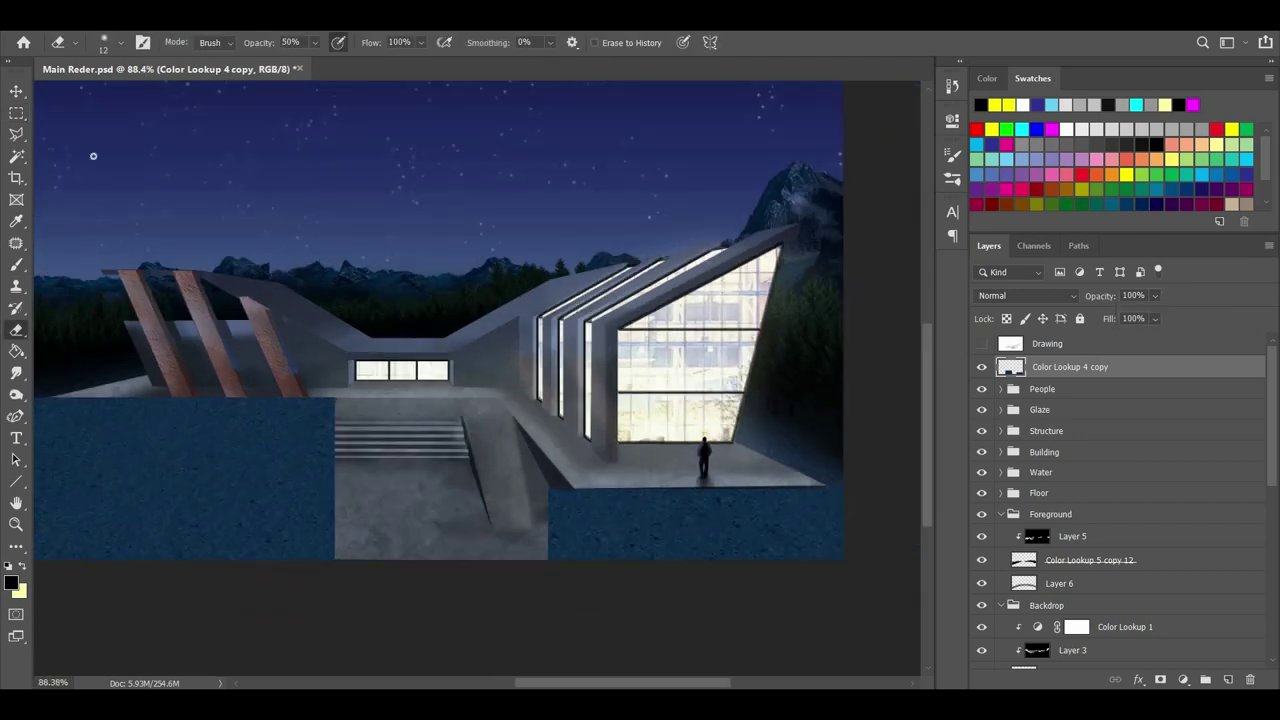
{"action": "left_click", "coordinate": [122, 46]}
{"action": "left_click", "coordinate": [314, 45]}
{"action": "left_click_drag", "start_coordinate": [325, 62], "coordinate": [372, 62]}
{"action": "left_click", "coordinate": [121, 44]}
{"action": "left_click_drag", "start_coordinate": [93, 134], "coordinate": [202, 134]}
{"action": "left_click", "coordinate": [594, 441]}
{"action": "left_click", "coordinate": [120, 46]}
{"action": "left_click_drag", "start_coordinate": [127, 97], "coordinate": [120, 97]}
Erase the gravel's upper edge below the right-hand terrace in an irregular, wavy line.
{"action": "left_click_drag", "start_coordinate": [582, 493], "coordinate": [800, 485]}
{"action": "key", "text": "ctrl+z"}
{"action": "scroll", "coordinate": [829, 526], "scroll_direction": "up", "scroll_amount": 5}
{"action": "mouse_move", "coordinate": [787, 436]}
{"action": "left_mouse_down"}
{"action": "mouse_move", "coordinate": [626, 450]}
{"action": "mouse_move", "coordinate": [358, 432]}
{"action": "left_mouse_up"}
{"action": "mouse_move", "coordinate": [329, 506]}
{"action": "left_mouse_down"}
{"action": "mouse_move", "coordinate": [352, 492]}
{"action": "mouse_move", "coordinate": [361, 545]}
{"action": "left_mouse_up"}
Delete a polygonal selection of the right-hand gravel where it overlaps the sloping ramp side.
{"action": "key", "text": "l"}
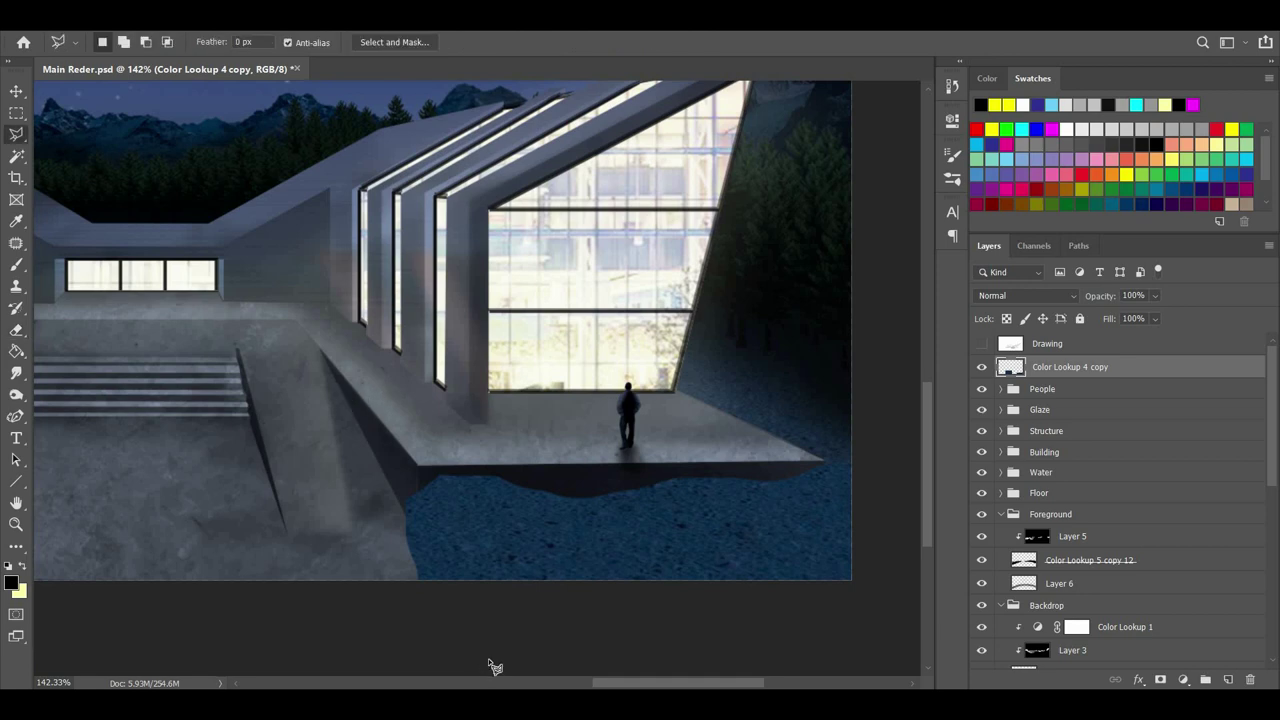
{"action": "left_click", "coordinate": [486, 659]}
{"action": "left_click", "coordinate": [337, 388]}
{"action": "double_click", "coordinate": [354, 592]}
{"action": "key", "text": "Delete"}
{"action": "key", "text": "ctrl+d"}
{"action": "scroll", "coordinate": [560, 483], "scroll_direction": "down", "scroll_amount": 5}
{"action": "scroll", "coordinate": [665, 197], "scroll_direction": "up", "scroll_amount": 1}
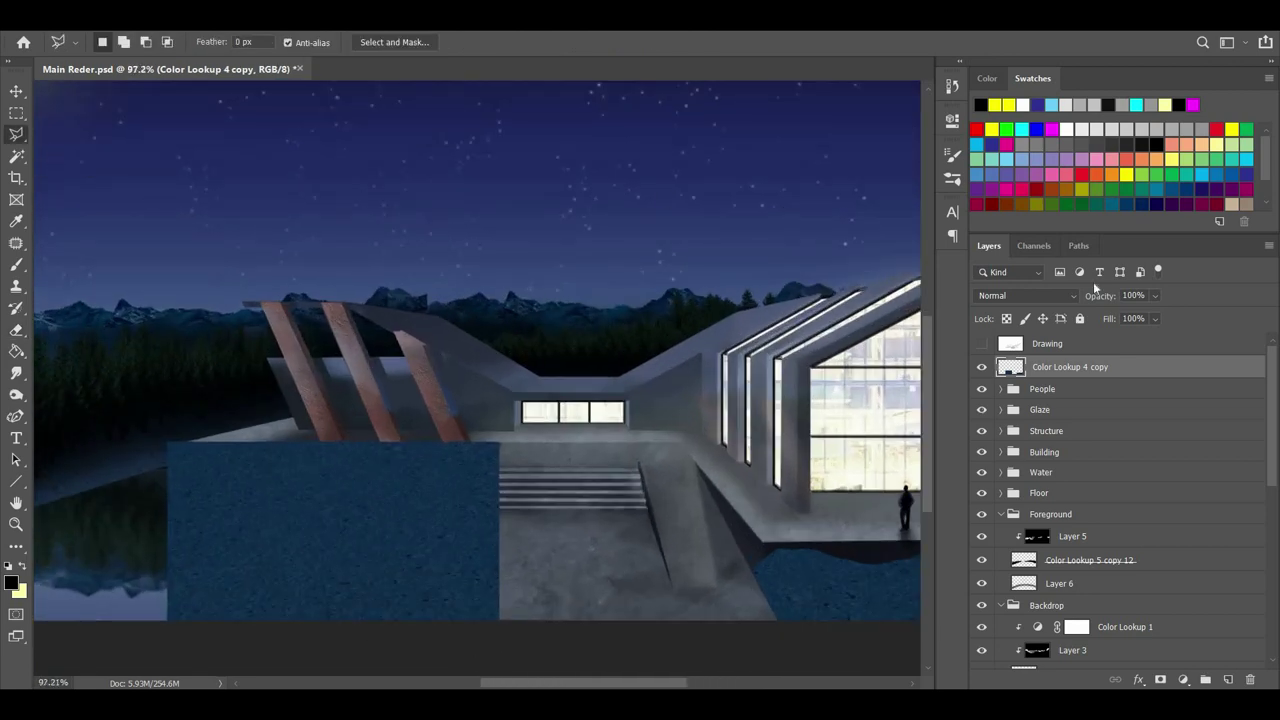
Reduce the layer's opacity to 21%, delete the left gravel block's area over the pool, and restore opacity to 100%.
{"action": "key", "text": "2"}
{"action": "key", "text": "1"}
{"action": "key", "text": "m"}
{"action": "left_click_drag", "start_coordinate": [140, 643], "coordinate": [586, 472]}
{"action": "key", "text": "Delete"}
{"action": "key", "text": "ctrl+d"}
{"action": "left_click", "coordinate": [1222, 315]}
Erase the upper edge of the left gravel strip in a wavy line along the terrace base.
{"action": "scroll", "coordinate": [165, 459], "scroll_direction": "up", "scroll_amount": 10}
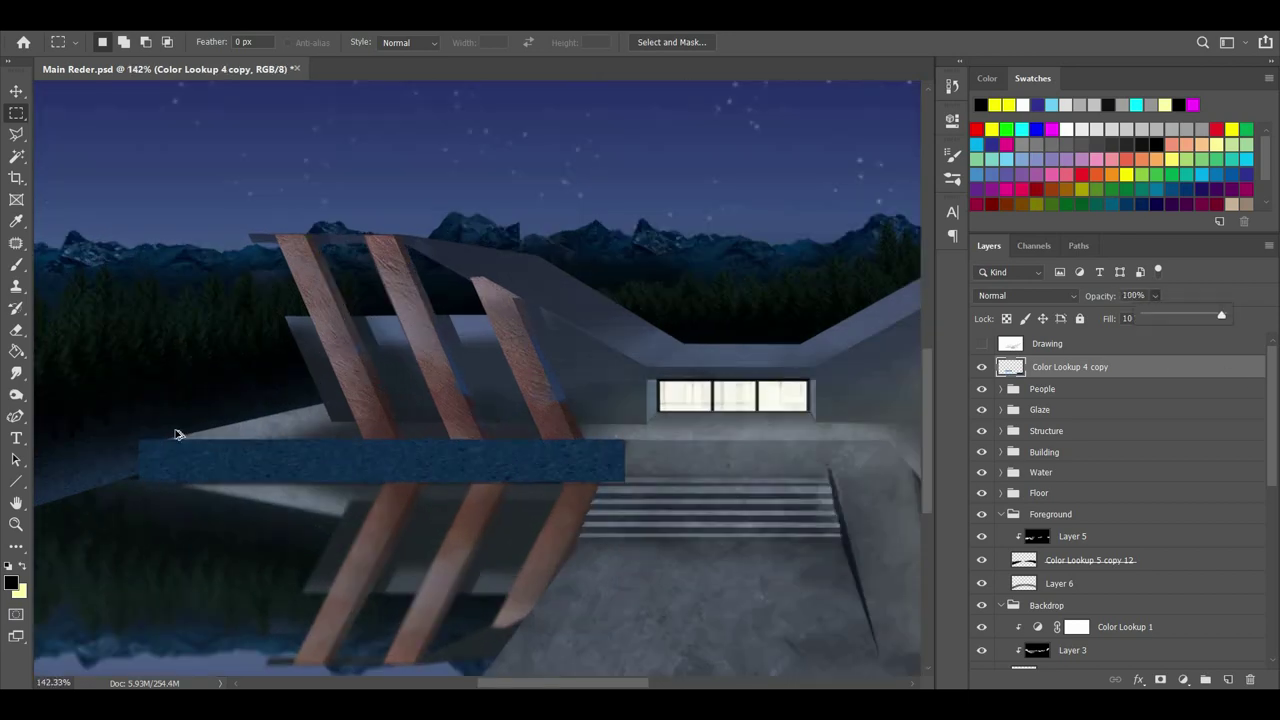
{"action": "key", "text": "e"}
{"action": "left_click_drag", "start_coordinate": [128, 396], "coordinate": [815, 386]}
{"action": "scroll", "coordinate": [260, 420], "scroll_direction": "down", "scroll_amount": 4}
{"action": "left_click_drag", "start_coordinate": [260, 420], "coordinate": [123, 423]}
{"action": "scroll", "coordinate": [690, 413], "scroll_direction": "down", "scroll_amount": 2}
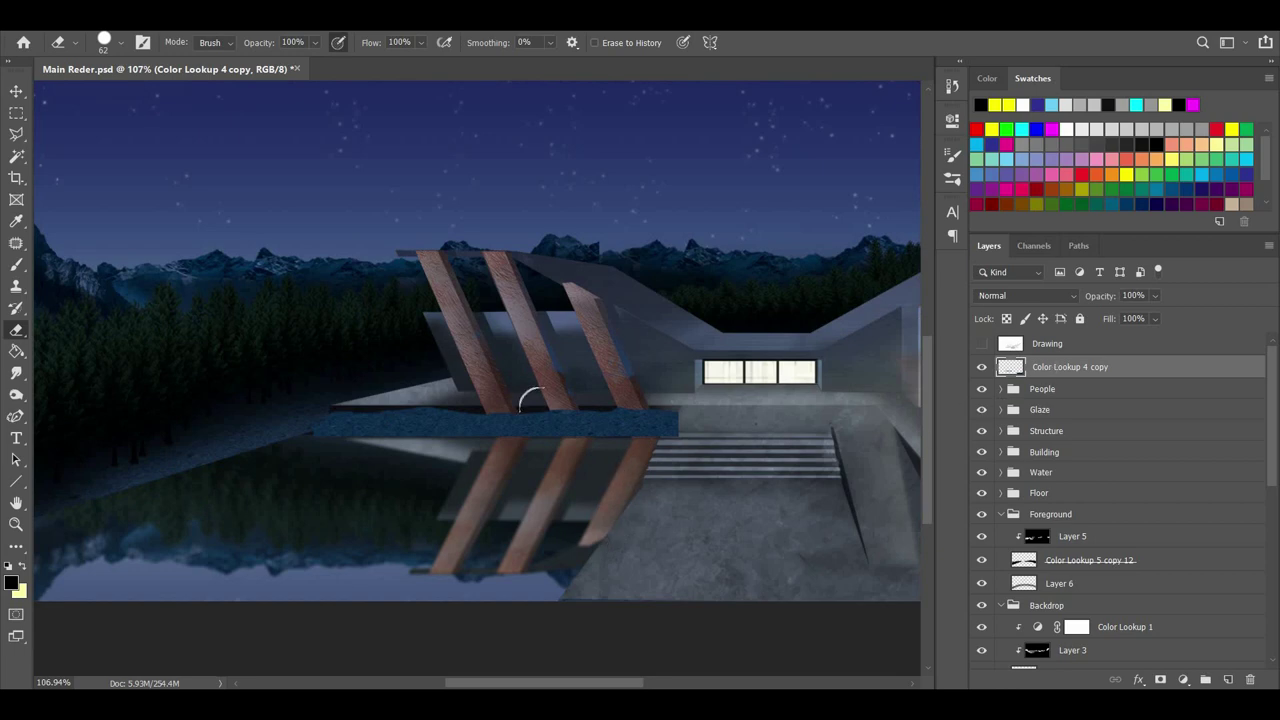
Select the base of the first copper column with a polygonal outline and erase the gravel over it using a 15 px brush.
{"action": "scroll", "coordinate": [476, 425], "scroll_direction": "up", "scroll_amount": 5}
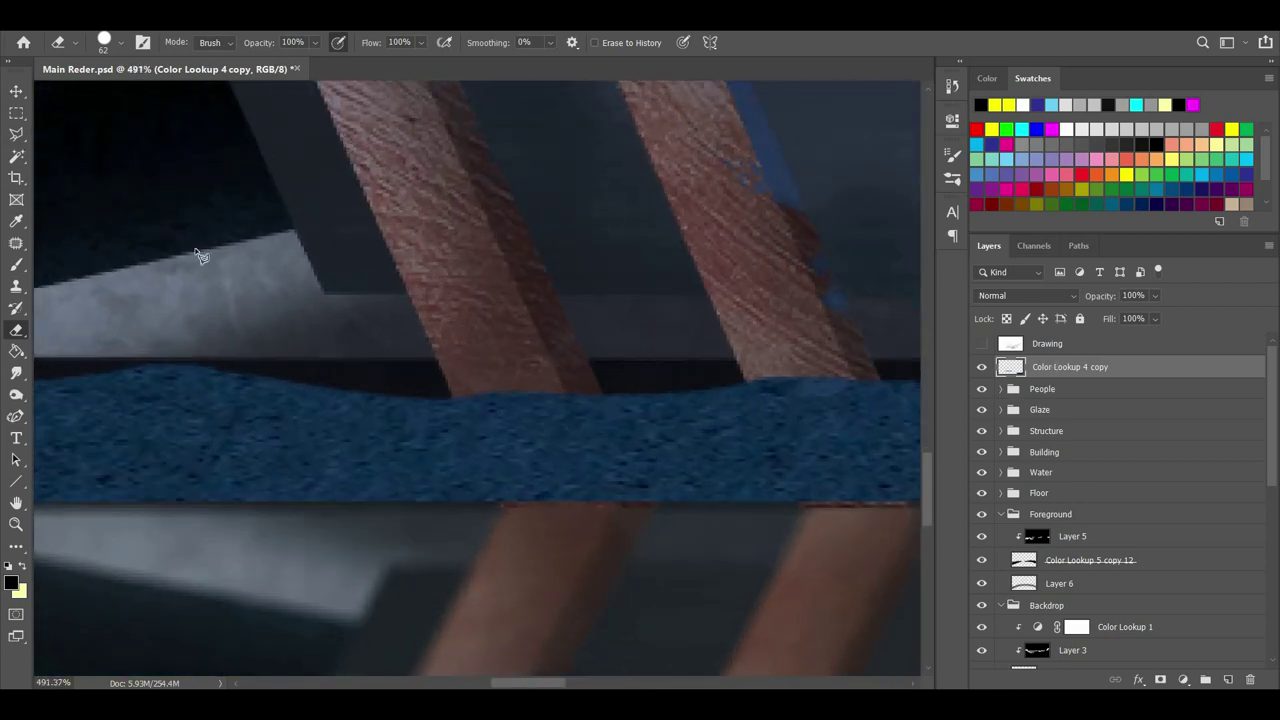
{"action": "left_click", "coordinate": [17, 133]}
{"action": "left_click", "coordinate": [436, 358]}
{"action": "left_click", "coordinate": [460, 411]}
{"action": "key", "text": "BackSpace"}
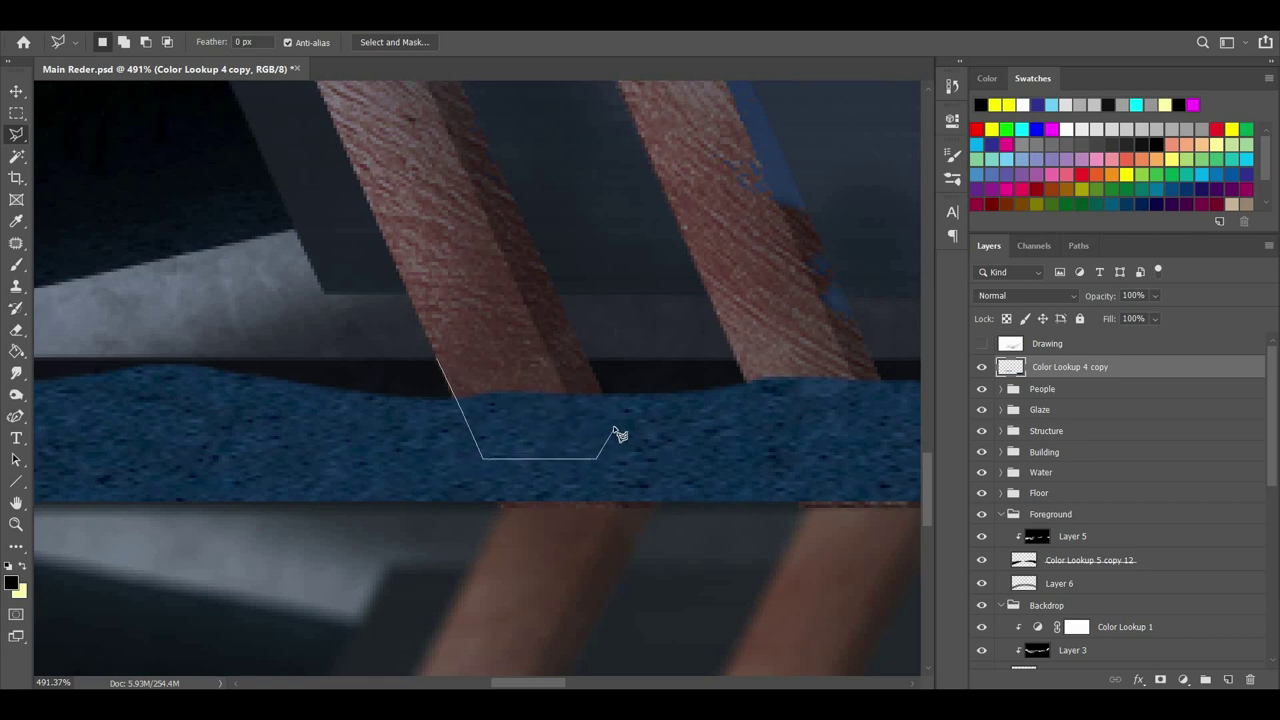
{"action": "double_click", "coordinate": [566, 312]}
{"action": "key", "text": "e"}
{"action": "left_click", "coordinate": [106, 42]}
{"action": "left_click", "coordinate": [100, 96]}
{"action": "mouse_move", "coordinate": [500, 384]}
{"action": "left_mouse_down"}
{"action": "mouse_move", "coordinate": [517, 391]}
{"action": "mouse_move", "coordinate": [571, 354]}
{"action": "mouse_move", "coordinate": [494, 386]}
{"action": "mouse_move", "coordinate": [603, 402]}
{"action": "left_mouse_up"}
Outline the base of the second copper column and erase the gravel covering it.
{"action": "scroll", "coordinate": [612, 412], "scroll_direction": "up", "scroll_amount": 2}
{"action": "left_click_drag", "start_coordinate": [465, 130], "coordinate": [77, 87]}
{"action": "key", "text": "l"}
{"action": "left_click", "coordinate": [368, 302]}
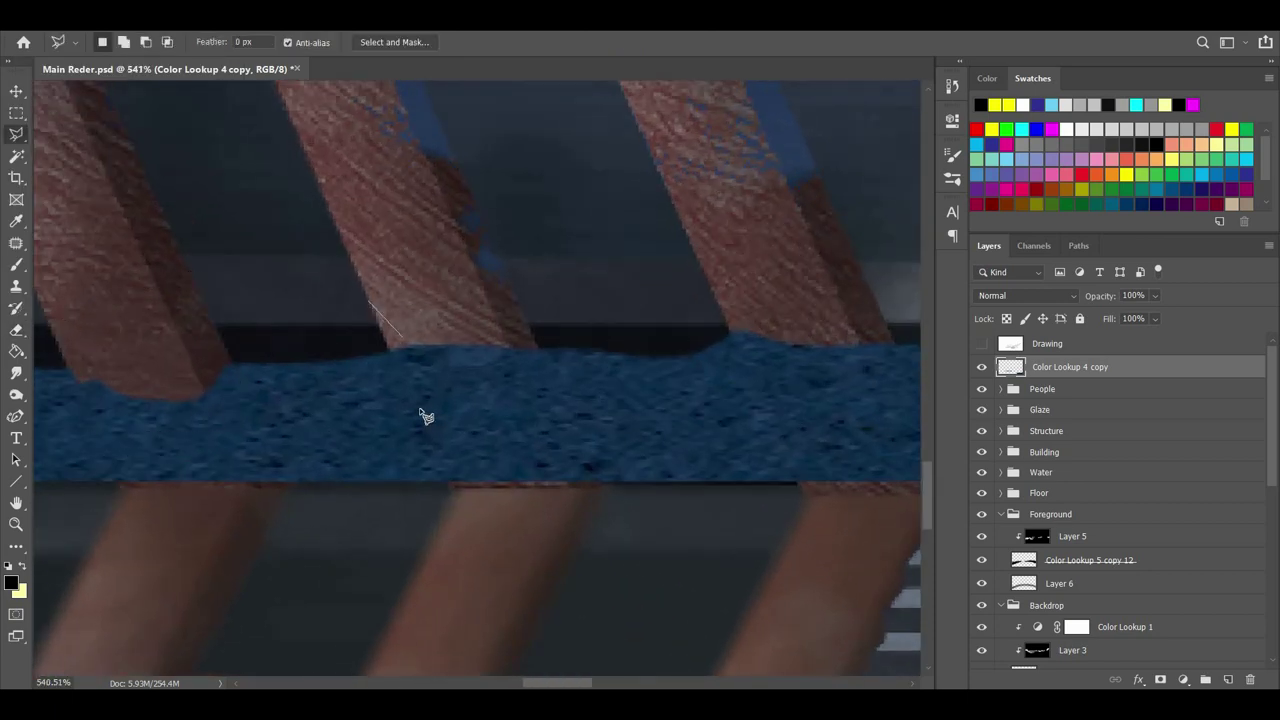
{"action": "left_click", "coordinate": [428, 447]}
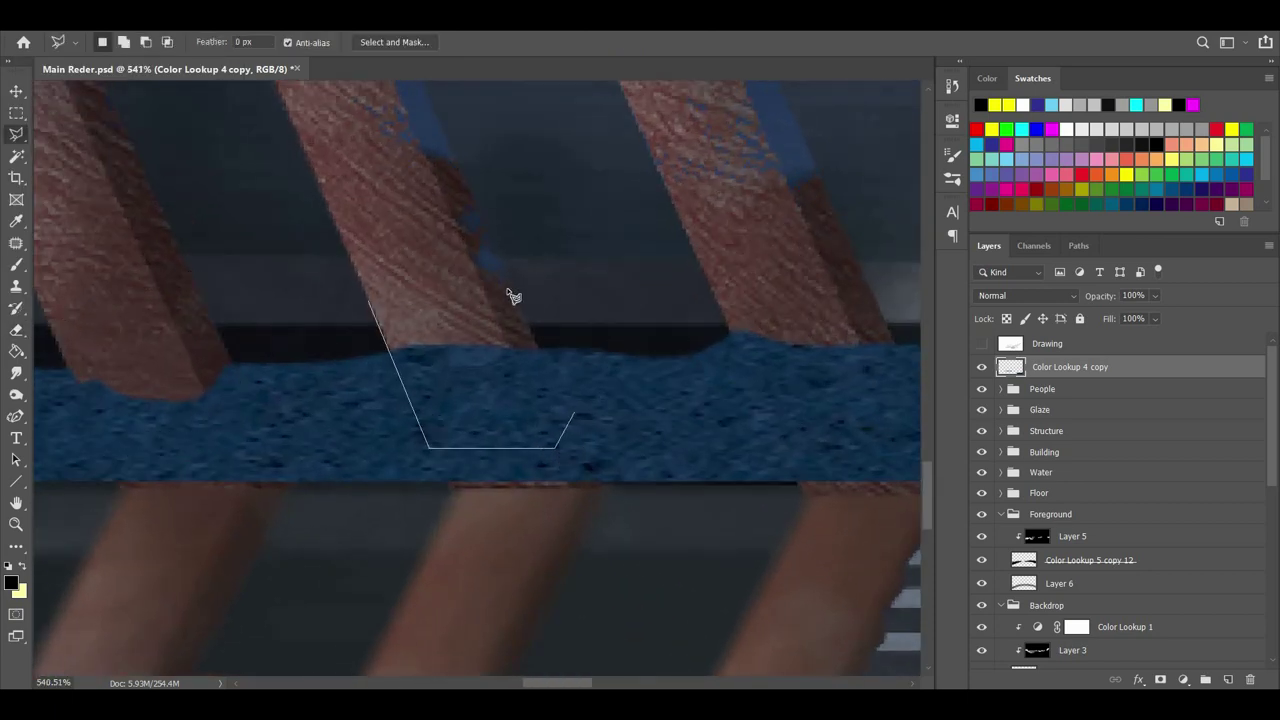
{"action": "double_click", "coordinate": [490, 240]}
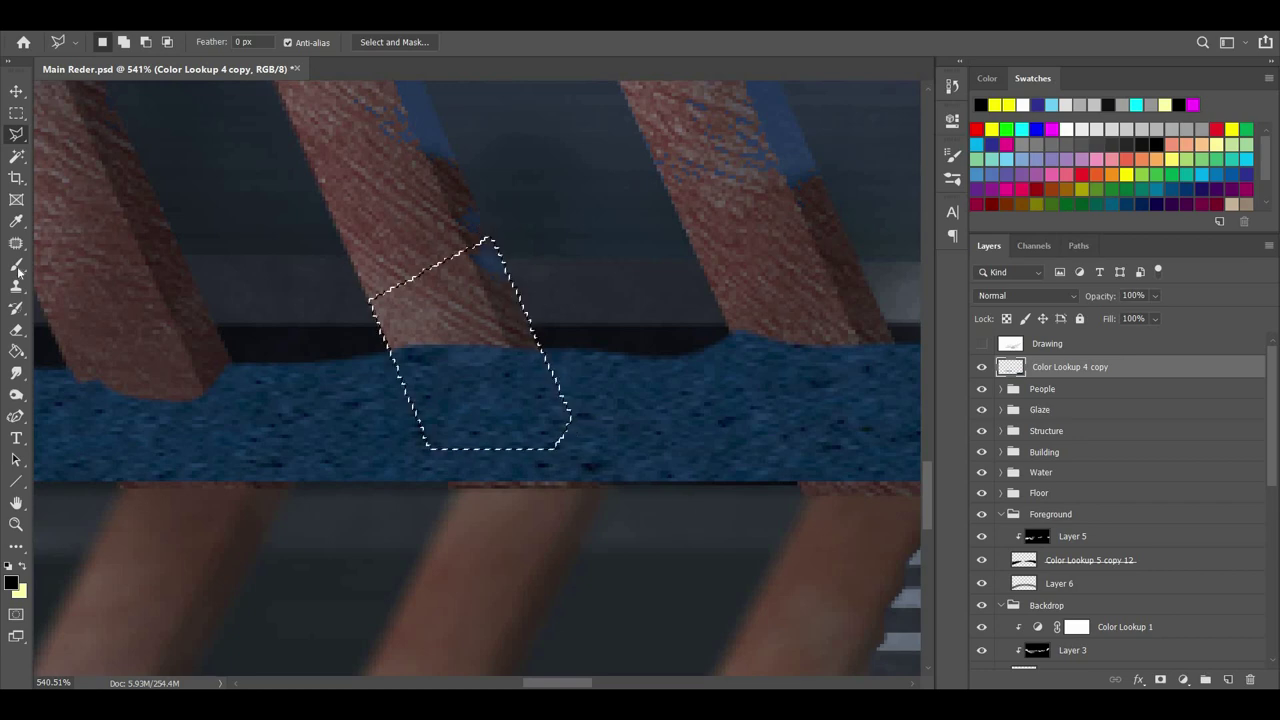
{"action": "key", "text": "b"}
{"action": "key", "text": "e"}
{"action": "mouse_move", "coordinate": [393, 328]}
{"action": "left_mouse_down"}
{"action": "mouse_move", "coordinate": [454, 332]}
{"action": "mouse_move", "coordinate": [491, 357]}
{"action": "mouse_move", "coordinate": [518, 315]}
{"action": "left_mouse_up"}
Outline the base of the third copper column and erase the gravel covering it.
{"action": "scroll", "coordinate": [490, 415], "scroll_direction": "down", "scroll_amount": 5}
{"action": "scroll", "coordinate": [717, 377], "scroll_direction": "up", "scroll_amount": 4}
{"action": "left_click", "coordinate": [15, 134]}
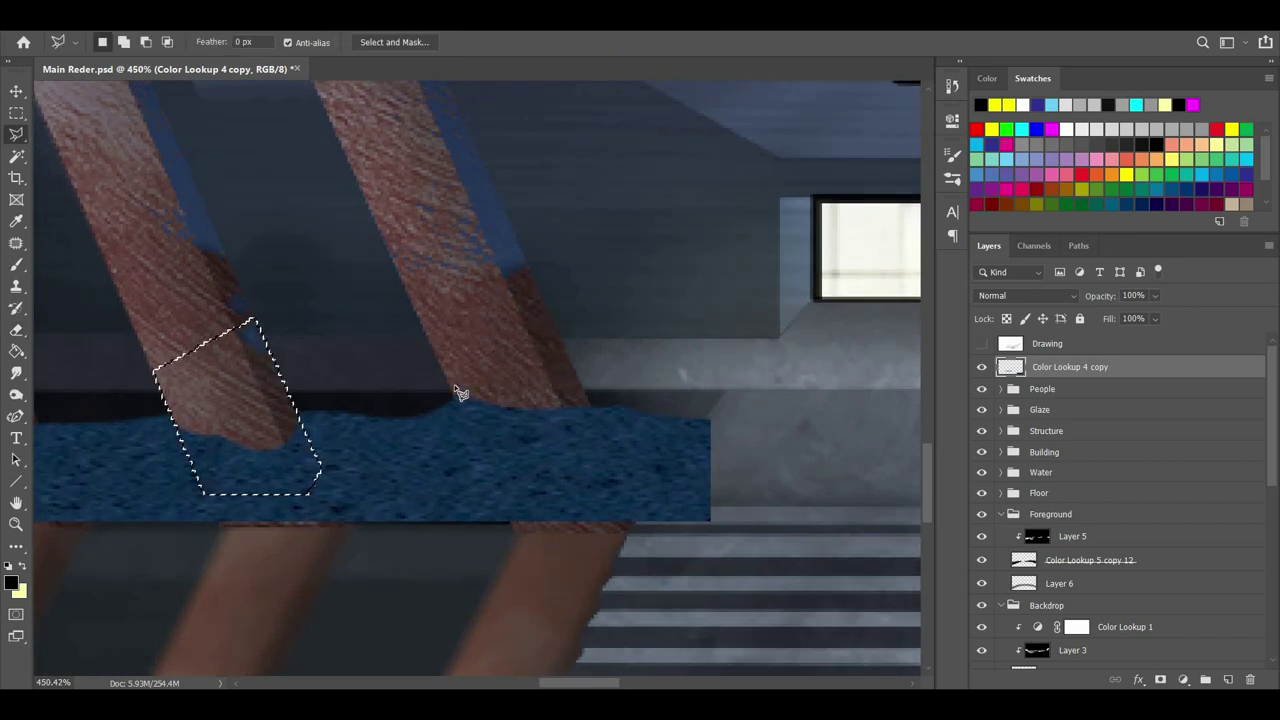
{"action": "scroll", "coordinate": [454, 384], "scroll_direction": "up", "scroll_amount": 2}
{"action": "left_click", "coordinate": [440, 380]}
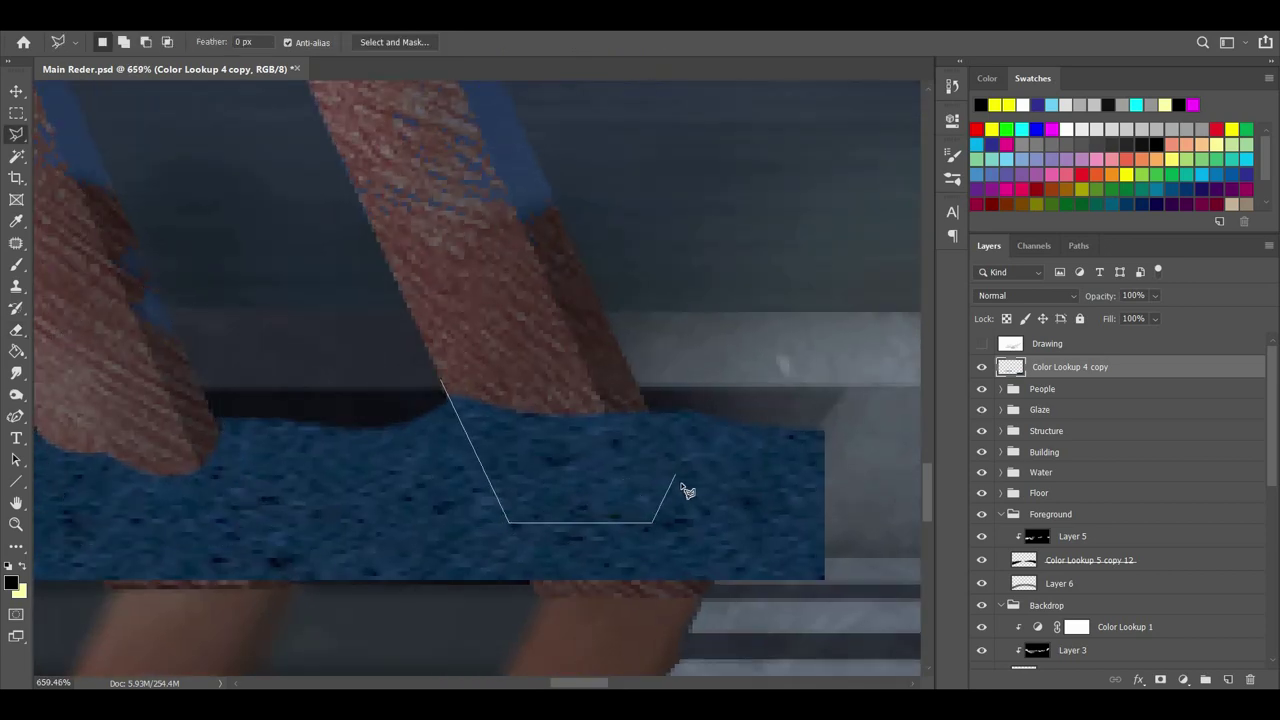
{"action": "left_click", "coordinate": [619, 333]}
{"action": "left_click", "coordinate": [515, 322]}
{"action": "left_click", "coordinate": [440, 380]}
{"action": "key", "text": "e"}
{"action": "mouse_move", "coordinate": [500, 440]}
{"action": "left_mouse_down"}
{"action": "mouse_move", "coordinate": [605, 455]}
{"action": "mouse_move", "coordinate": [665, 436]}
{"action": "left_mouse_up"}
{"action": "scroll", "coordinate": [665, 436], "scroll_direction": "down", "scroll_amount": 5}
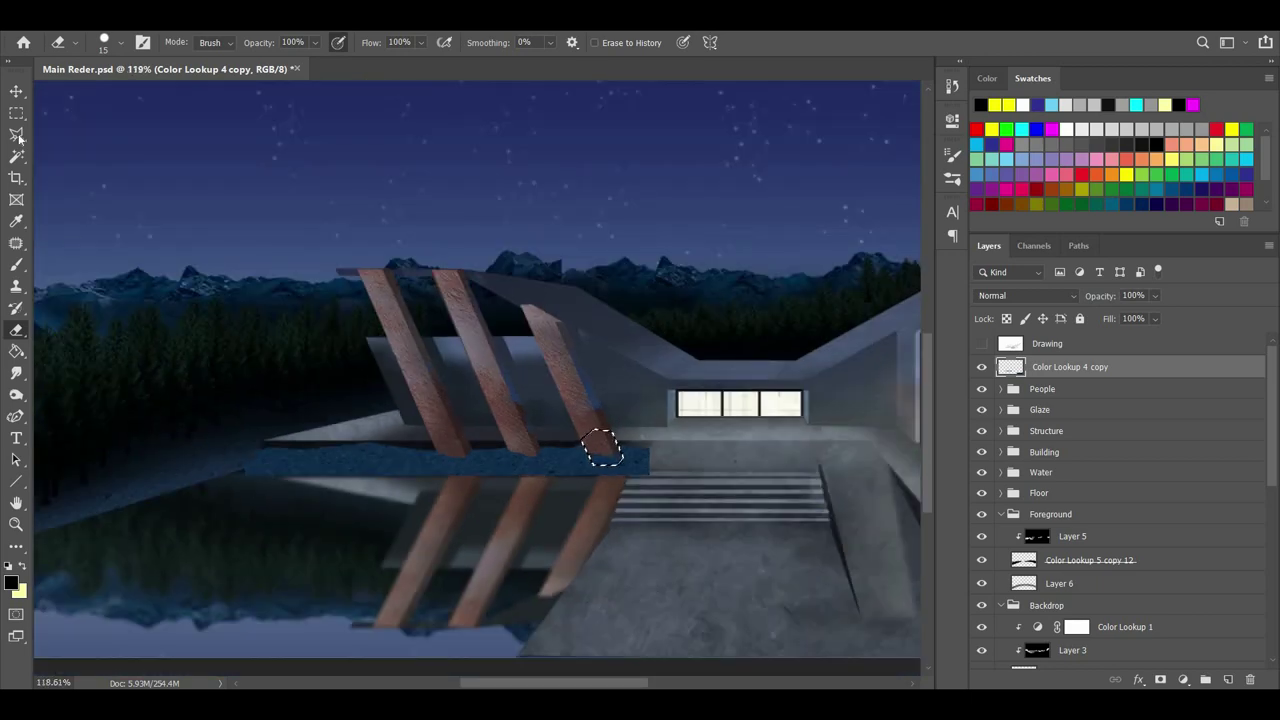
With the layer's opacity lowered, cut the gravel strip's end beside the steps to a slanted edge, and restore opacity to 100%.
{"action": "left_click", "coordinate": [17, 135]}
{"action": "scroll", "coordinate": [626, 510], "scroll_direction": "up", "scroll_amount": 4}
{"action": "left_click", "coordinate": [1155, 296]}
{"action": "left_click", "coordinate": [1135, 315]}
{"action": "scroll", "coordinate": [730, 405], "scroll_direction": "up", "scroll_amount": 4}
{"action": "scroll", "coordinate": [665, 425], "scroll_direction": "up", "scroll_amount": 7}
{"action": "left_click", "coordinate": [575, 375]}
{"action": "left_click", "coordinate": [475, 490]}
{"action": "left_click", "coordinate": [475, 530]}
{"action": "left_click", "coordinate": [772, 557]}
{"action": "left_click", "coordinate": [772, 398]}
{"action": "double_click", "coordinate": [716, 385]}
{"action": "key", "text": "Delete"}
{"action": "key", "text": "ctrl+d"}
{"action": "scroll", "coordinate": [766, 464], "scroll_direction": "down", "scroll_amount": 8}
{"action": "left_click", "coordinate": [1155, 296]}
{"action": "left_click_drag", "start_coordinate": [1164, 315], "coordinate": [1204, 315]}
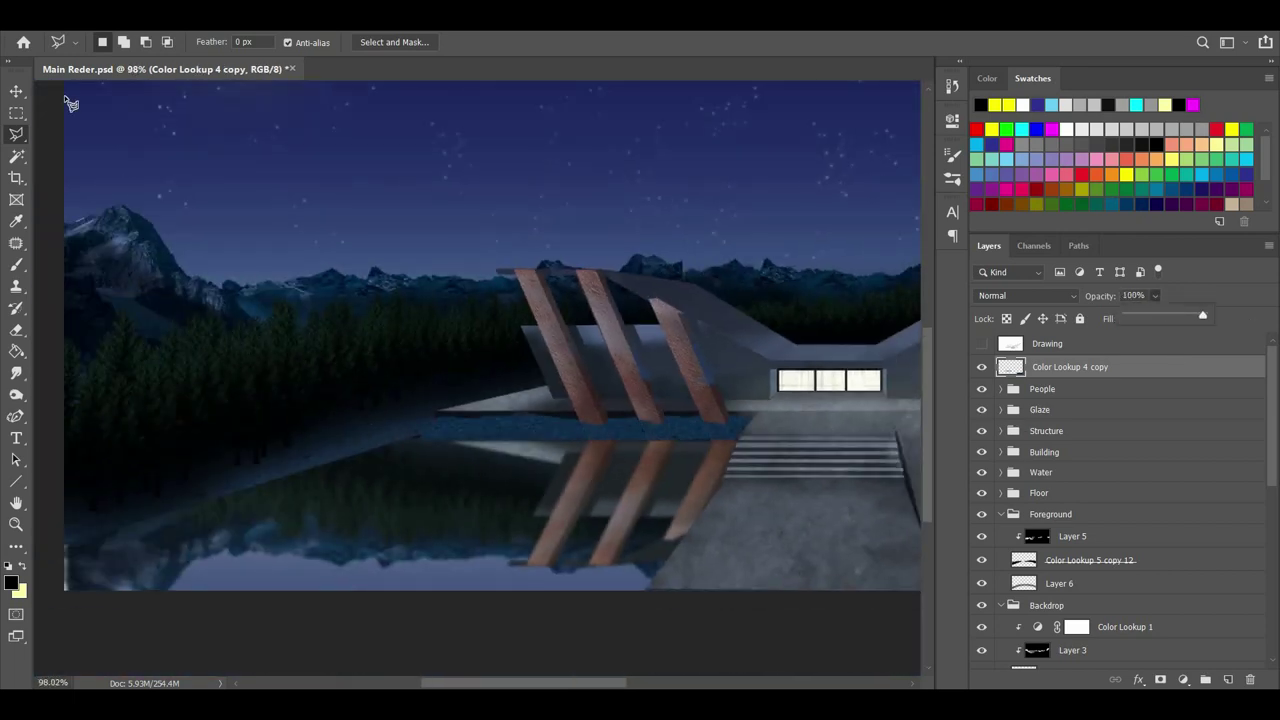
Copy the gravel strip's left end to a new layer and shift it outward to extend the strip along the pool edge.
{"action": "left_click", "coordinate": [16, 91]}
{"action": "scroll", "coordinate": [466, 478], "scroll_direction": "up", "scroll_amount": 5}
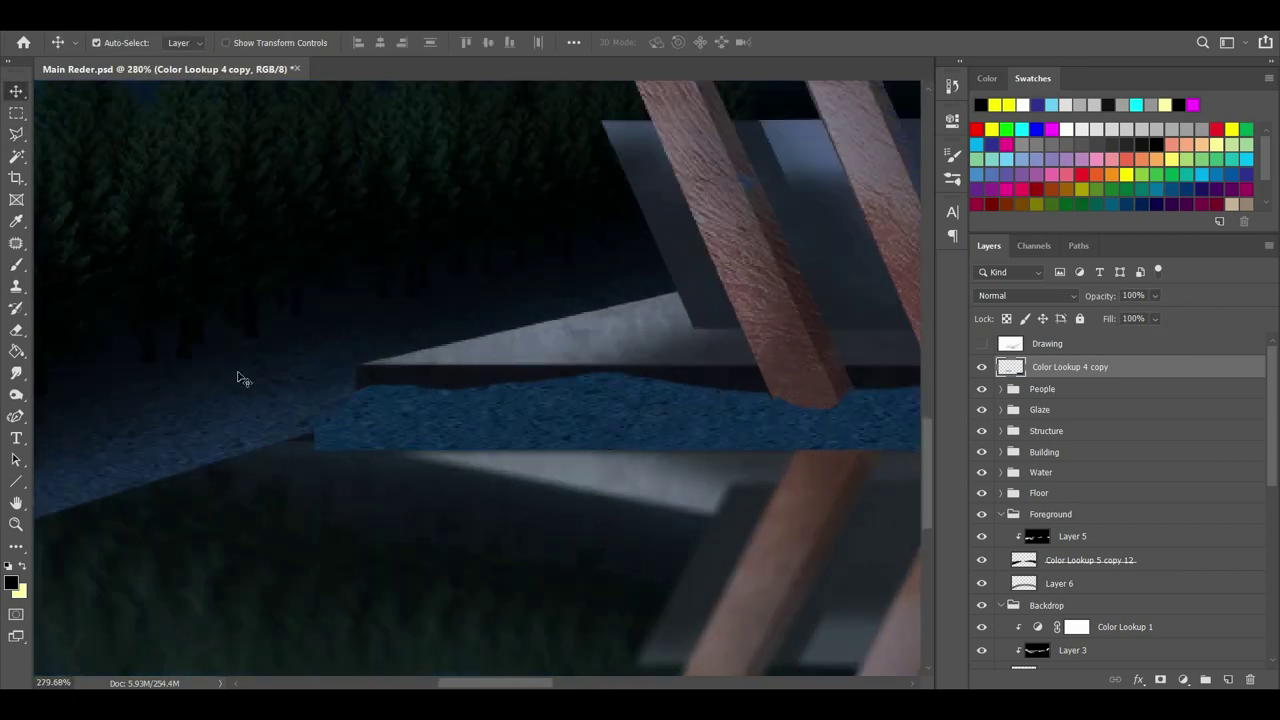
{"action": "left_click", "coordinate": [1118, 316]}
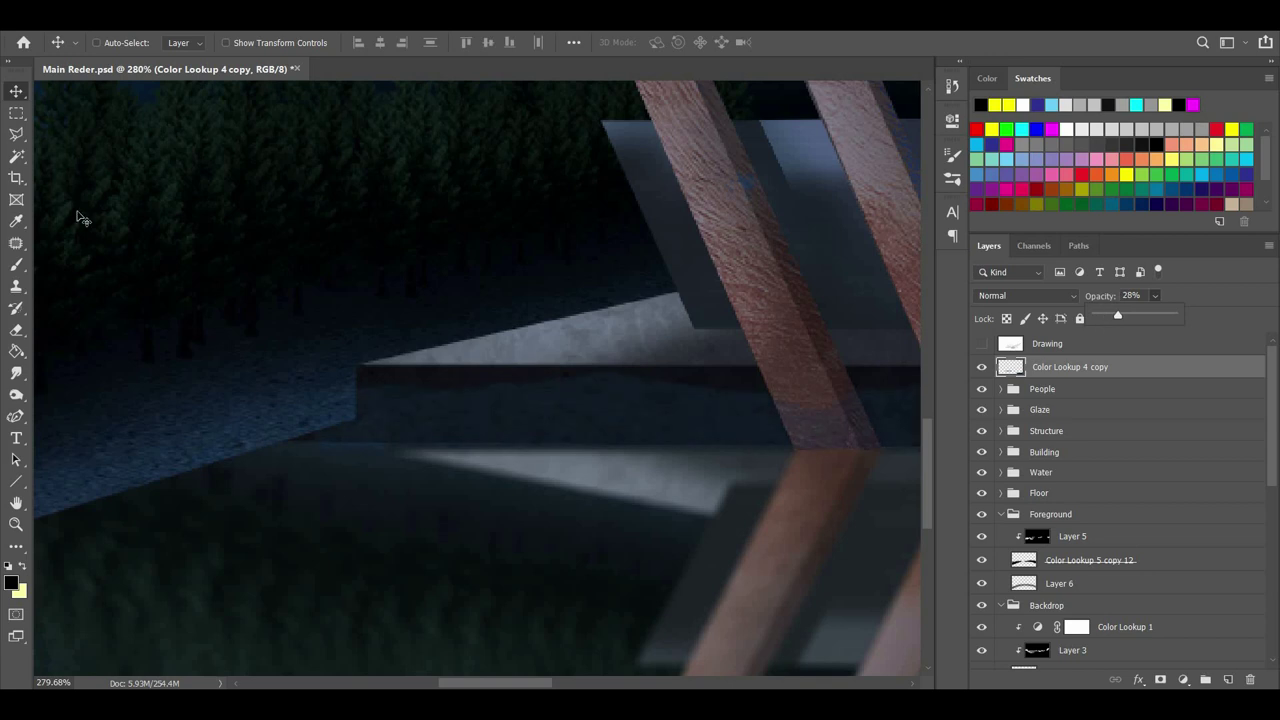
{"action": "left_click", "coordinate": [18, 113]}
{"action": "left_click_drag", "start_coordinate": [231, 287], "coordinate": [524, 509]}
{"action": "key", "text": "ctrl+j"}
{"action": "left_click", "coordinate": [16, 91]}
{"action": "left_click_drag", "start_coordinate": [405, 410], "coordinate": [366, 417]}
{"action": "left_click", "coordinate": [1140, 393]}
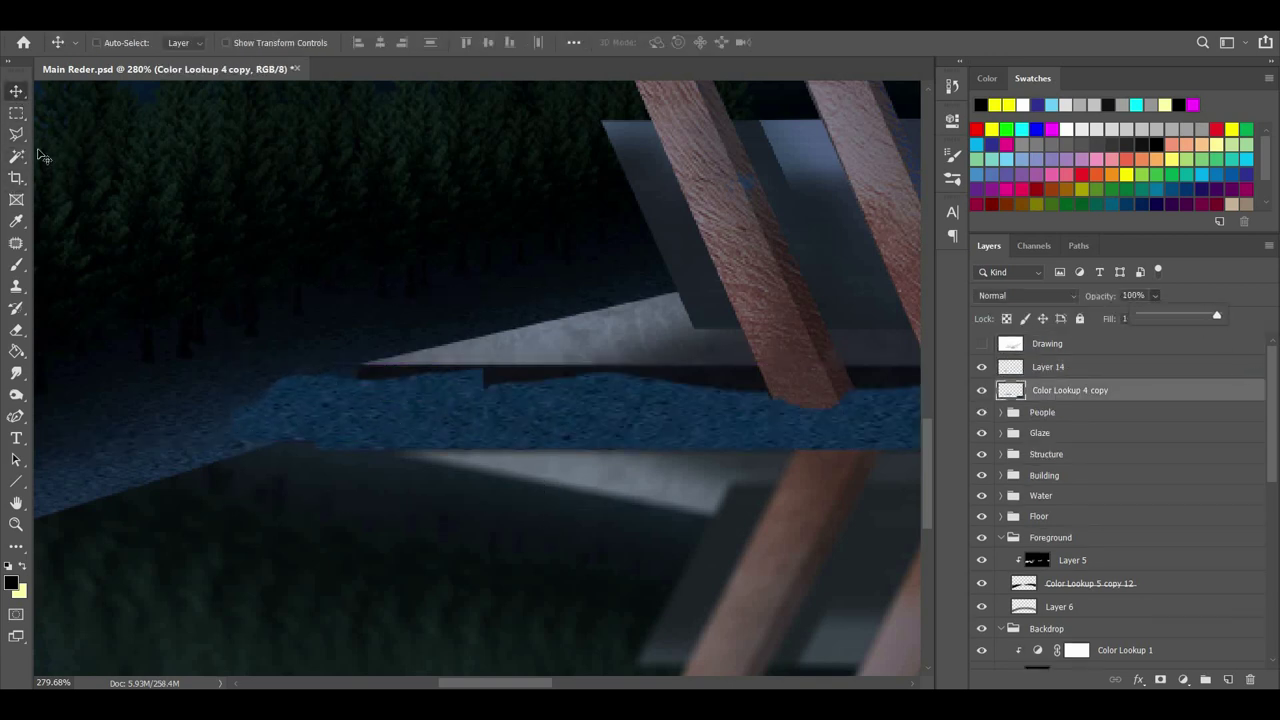
{"action": "left_click_drag", "start_coordinate": [335, 390], "coordinate": [250, 400]}
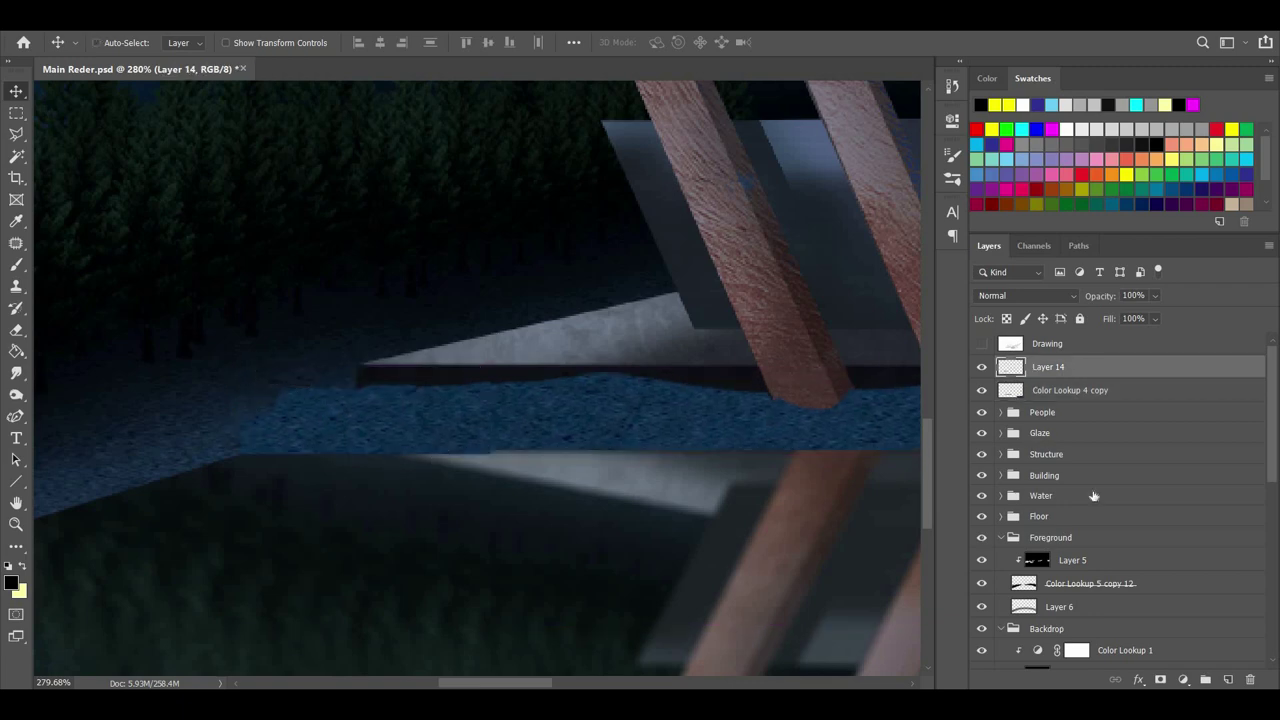
Merge the Color Lookup 4 copy gravel layer and the copied end piece on Layer 14 into one layer.
{"action": "left_click", "coordinate": [1052, 391], "text": "ctrl"}
{"action": "right_click", "coordinate": [1049, 391]}
{"action": "left_click", "coordinate": [866, 481]}
{"action": "left_click", "coordinate": [16, 331]}
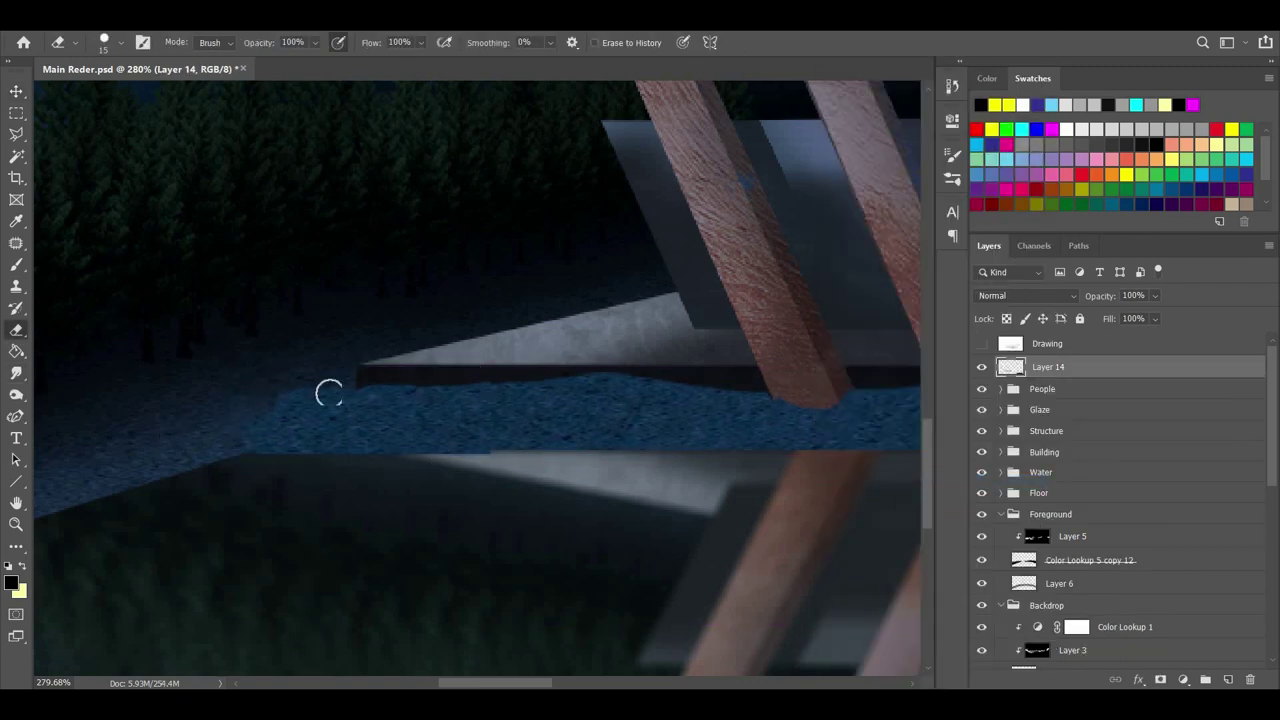
{"action": "scroll", "coordinate": [500, 467], "scroll_direction": "down", "scroll_amount": 5}
Trim the gravel strip's lower edge along the pool using a rectangular selection, and deselect.
{"action": "key", "text": "m"}
{"action": "left_click_drag", "start_coordinate": [94, 520], "coordinate": [769, 445]}
{"action": "left_click", "coordinate": [531, 502]}
{"action": "key", "text": "ctrl+z"}
{"action": "left_click_drag", "start_coordinate": [531, 502], "coordinate": [531, 504]}
{"action": "left_click", "coordinate": [265, 517]}
{"action": "scroll", "coordinate": [480, 477], "scroll_direction": "down", "scroll_amount": 4}
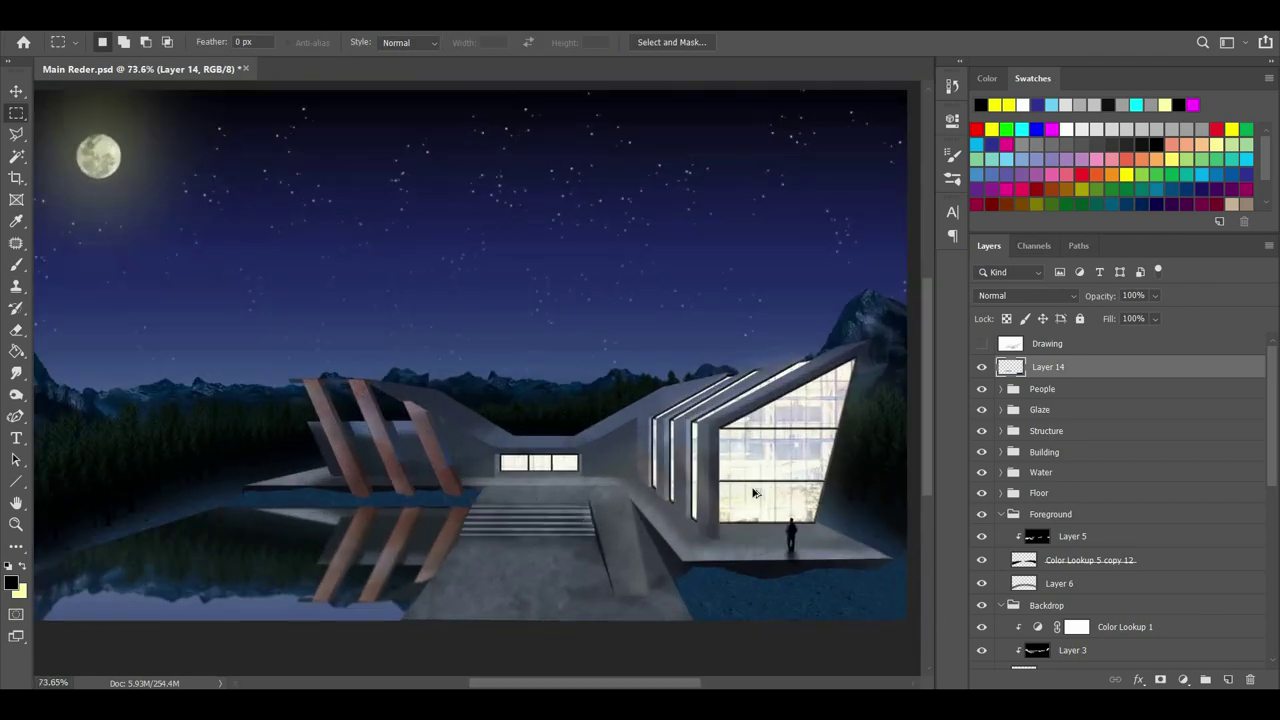
Erase the gravel's upper edge along the base of the terrace where the figure stands, using a square eraser tip.
{"action": "scroll", "coordinate": [754, 491], "scroll_direction": "up", "scroll_amount": 2}
{"action": "scroll", "coordinate": [411, 343], "scroll_direction": "up", "scroll_amount": 2}
{"action": "left_click_drag", "start_coordinate": [385, 362], "coordinate": [56, 177]}
{"action": "key", "text": "e"}
{"action": "left_click", "coordinate": [121, 43]}
{"action": "left_click", "coordinate": [200, 166]}
{"action": "mouse_move", "coordinate": [367, 464]}
{"action": "left_mouse_down"}
{"action": "mouse_move", "coordinate": [456, 443]}
{"action": "mouse_move", "coordinate": [632, 449]}
{"action": "left_mouse_up"}
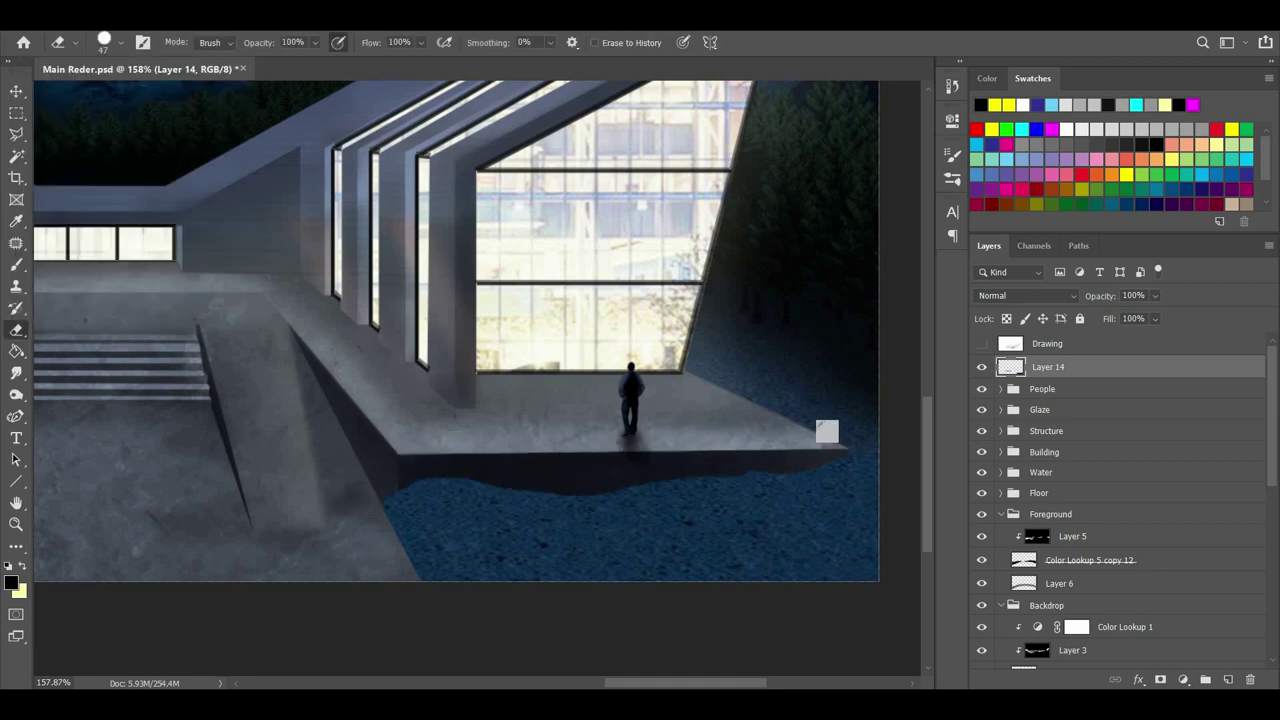
{"action": "key", "text": "ctrl+0"}
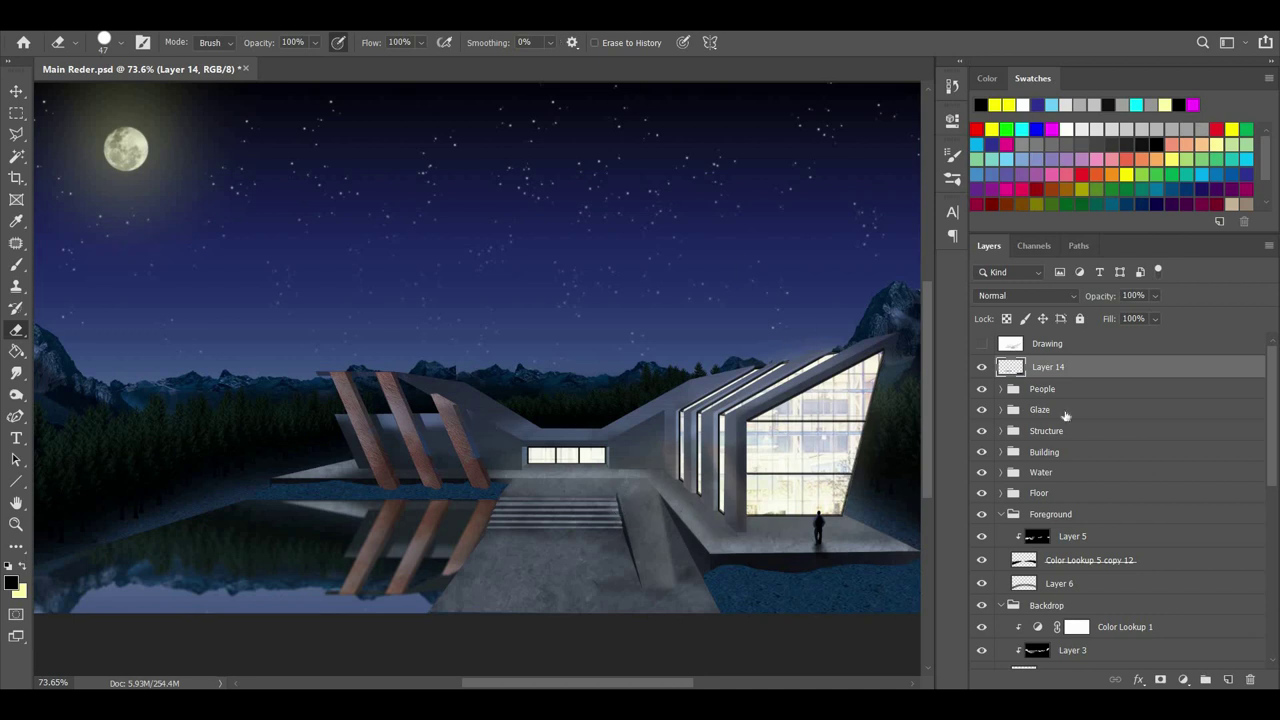
Add a new layer clipped to the gravel, fill it with black, and lower its opacity to 51%.
{"action": "left_click", "coordinate": [1230, 681]}
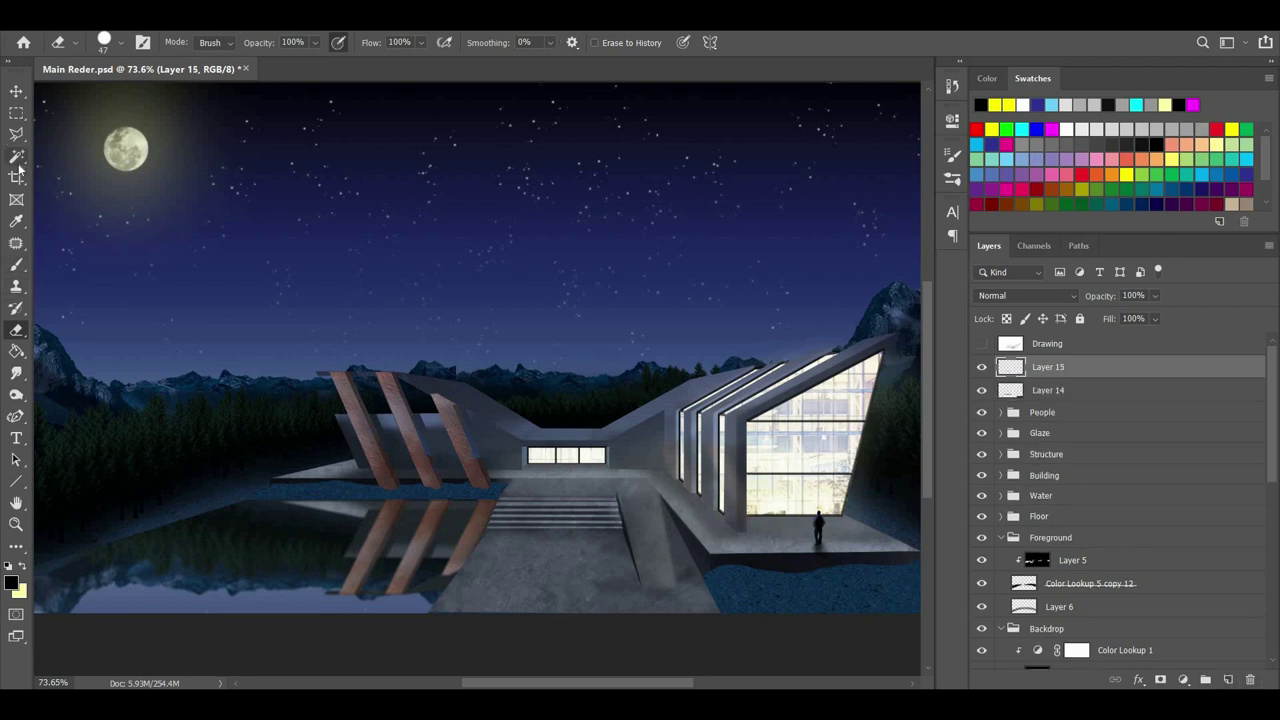
{"action": "left_click", "coordinate": [16, 158]}
{"action": "right_click", "coordinate": [1072, 372]}
{"action": "left_click", "coordinate": [905, 308]}
{"action": "left_click", "coordinate": [16, 351]}
{"action": "left_click", "coordinate": [571, 471]}
{"action": "scroll", "coordinate": [571, 471], "scroll_direction": "up", "scroll_amount": 3}
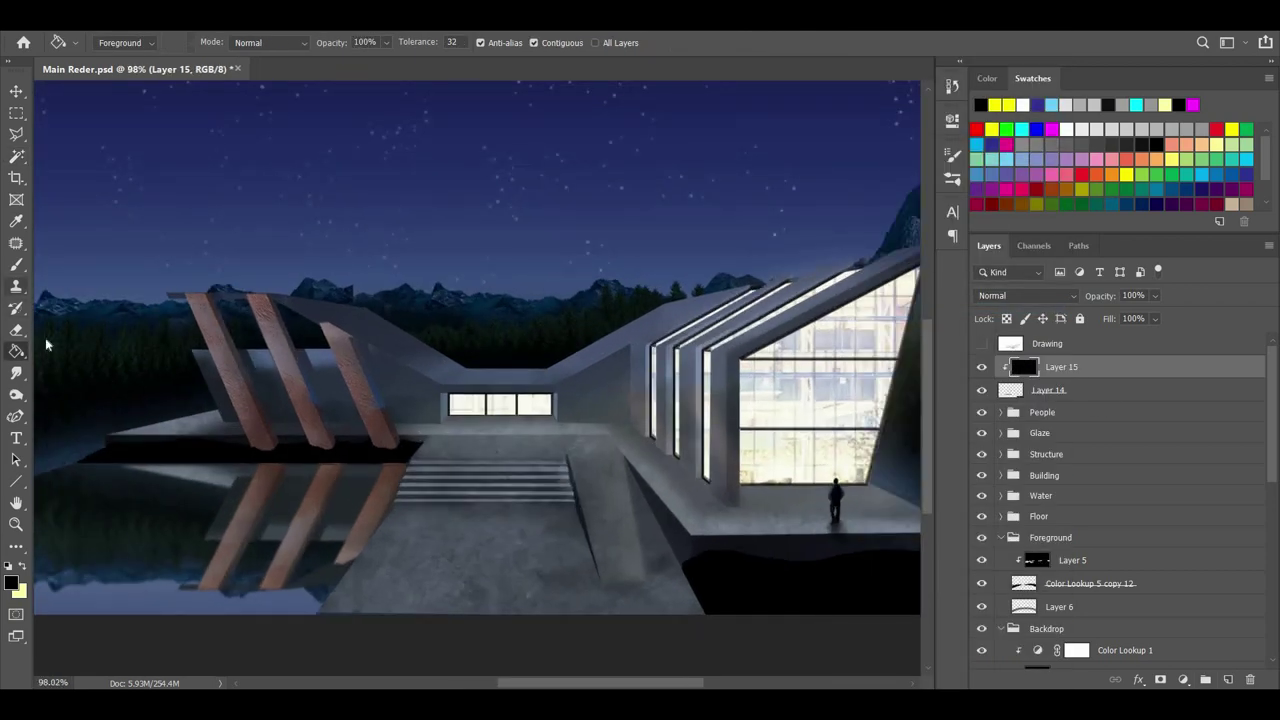
{"action": "left_click", "coordinate": [16, 330]}
{"action": "scroll", "coordinate": [543, 386], "scroll_direction": "down", "scroll_amount": 2}
{"action": "scroll", "coordinate": [286, 457], "scroll_direction": "up", "scroll_amount": 6}
{"action": "left_click_drag", "start_coordinate": [1154, 295], "coordinate": [1127, 318]}
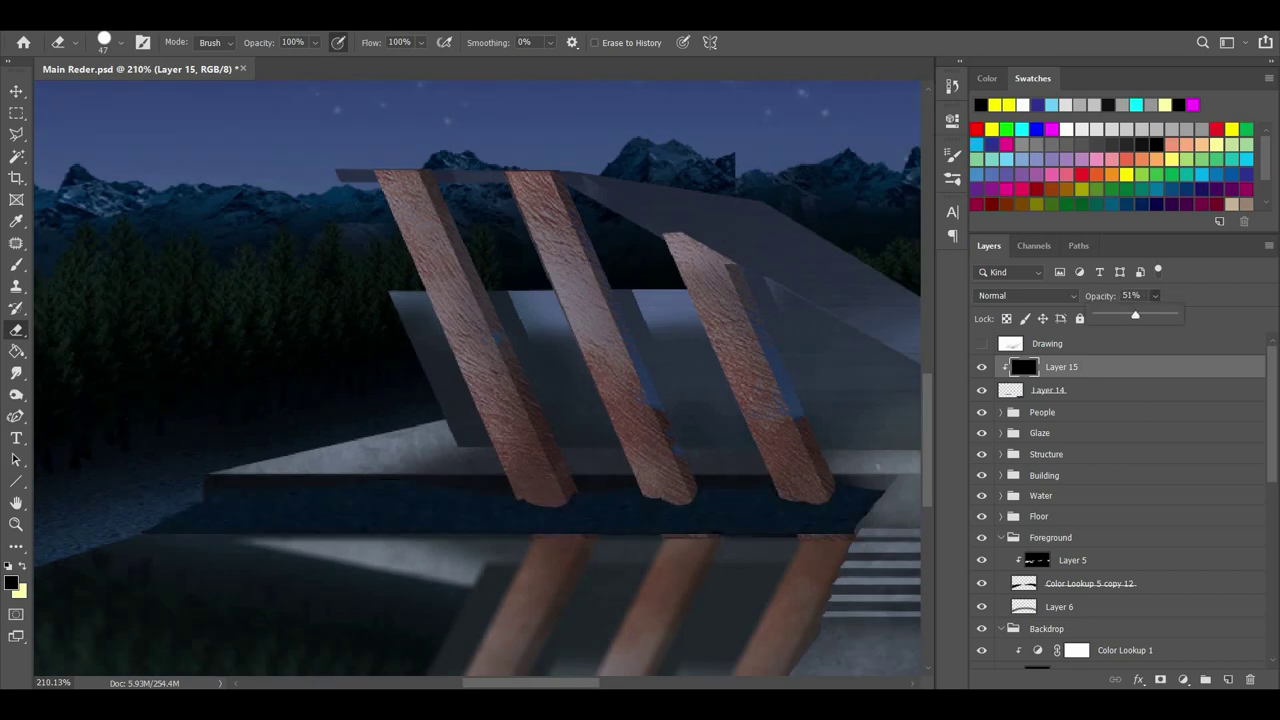
Partly erase the black shading over both gravel areas with a soft eraser at 48% opacity.
{"action": "left_click", "coordinate": [104, 42]}
{"action": "left_click_drag", "start_coordinate": [314, 42], "coordinate": [292, 62]}
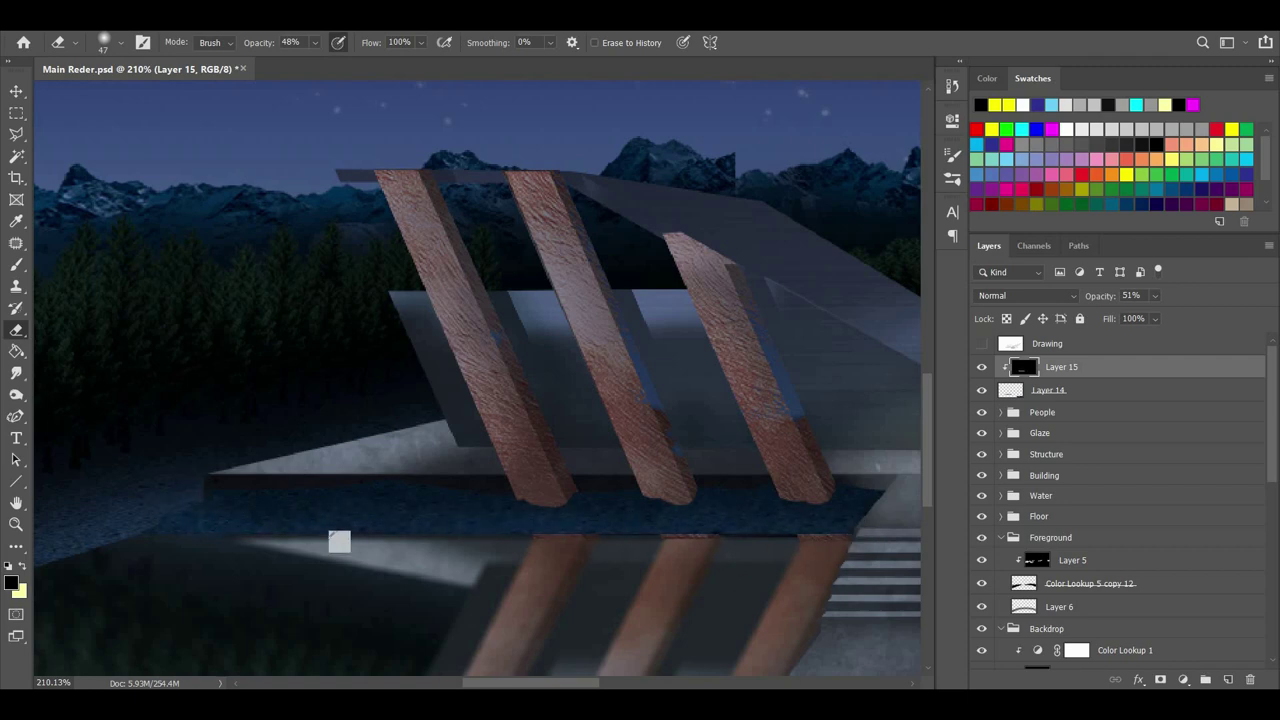
{"action": "scroll", "coordinate": [215, 489], "scroll_direction": "down", "scroll_amount": 9}
{"action": "scroll", "coordinate": [749, 334], "scroll_direction": "up", "scroll_amount": 8}
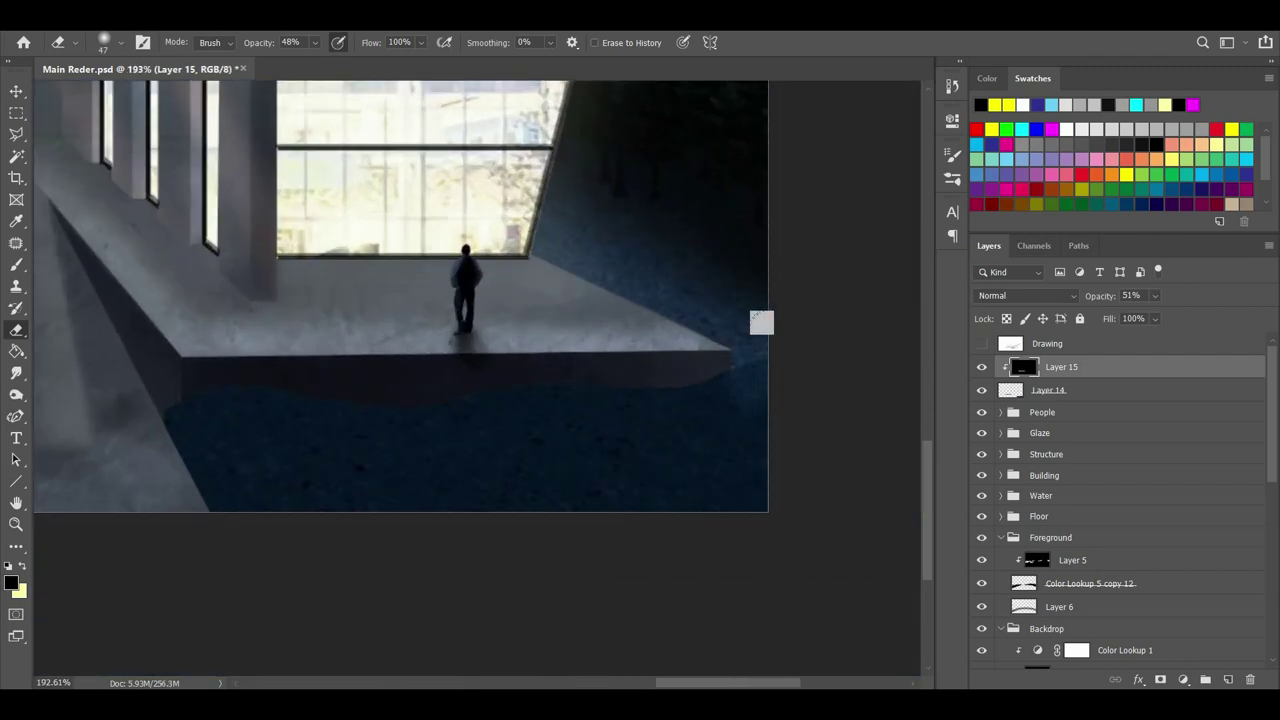
{"action": "scroll", "coordinate": [491, 520], "scroll_direction": "down", "scroll_amount": 3}
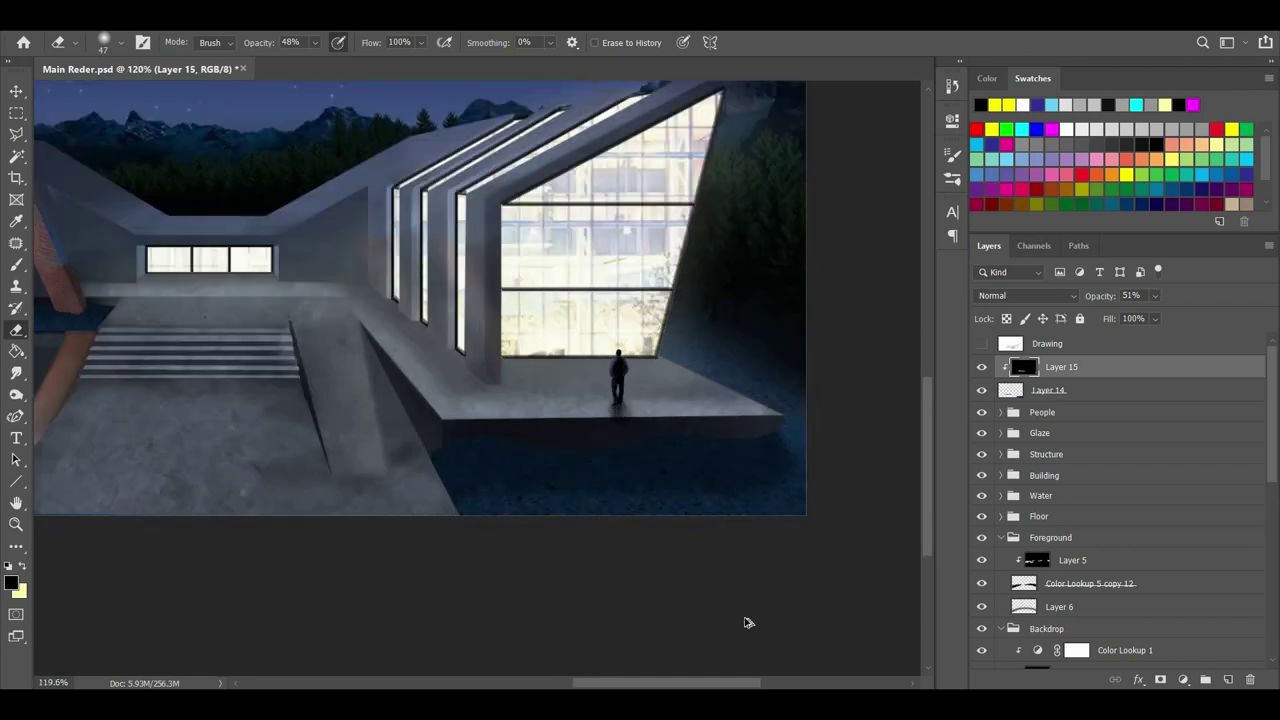
{"action": "scroll", "coordinate": [658, 415], "scroll_direction": "down", "scroll_amount": 3}
{"action": "scroll", "coordinate": [691, 543], "scroll_direction": "up", "scroll_amount": 1}
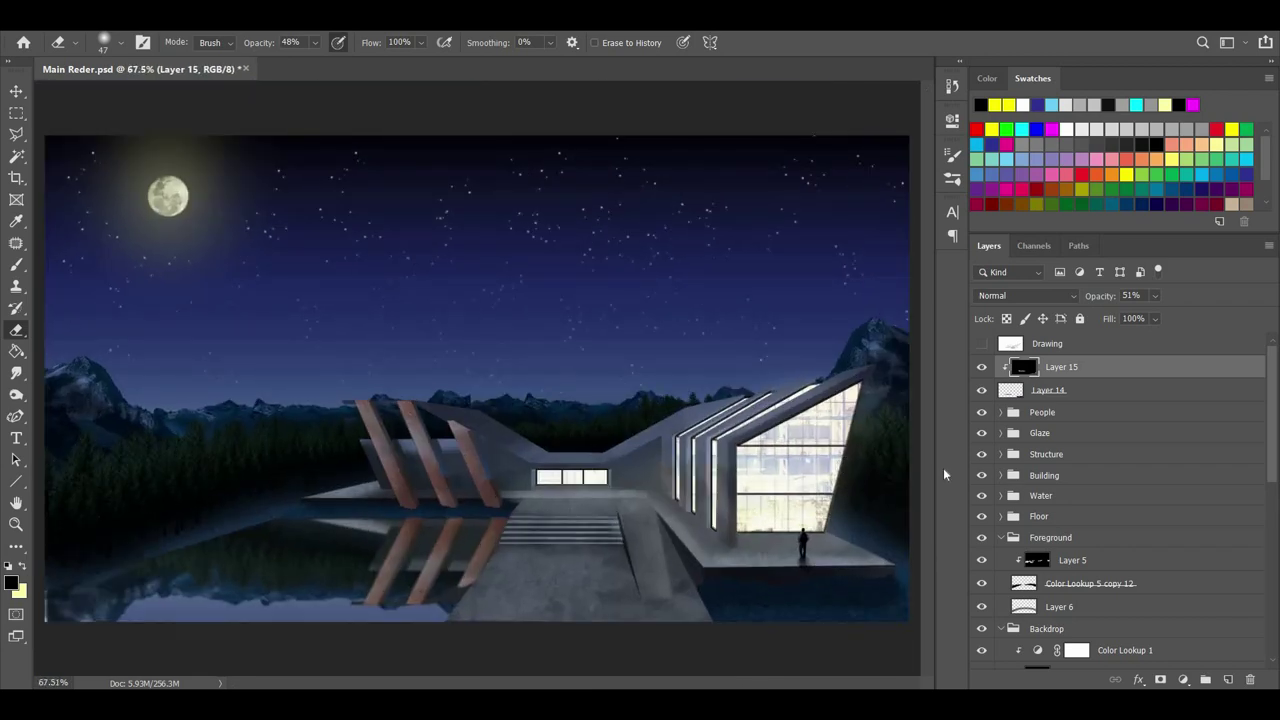
Collapse the Foreground and Backdrop layer groups.
{"action": "scroll", "coordinate": [1070, 432], "scroll_direction": "down", "scroll_amount": 3}
{"action": "left_click", "coordinate": [1000, 489]}
{"action": "left_click", "coordinate": [1000, 489]}
Place the coniferous-tree-png-1 image in the render and move its layer directly beneath the Drawing layer.
{"action": "mouse_move", "coordinate": [803, 704]}
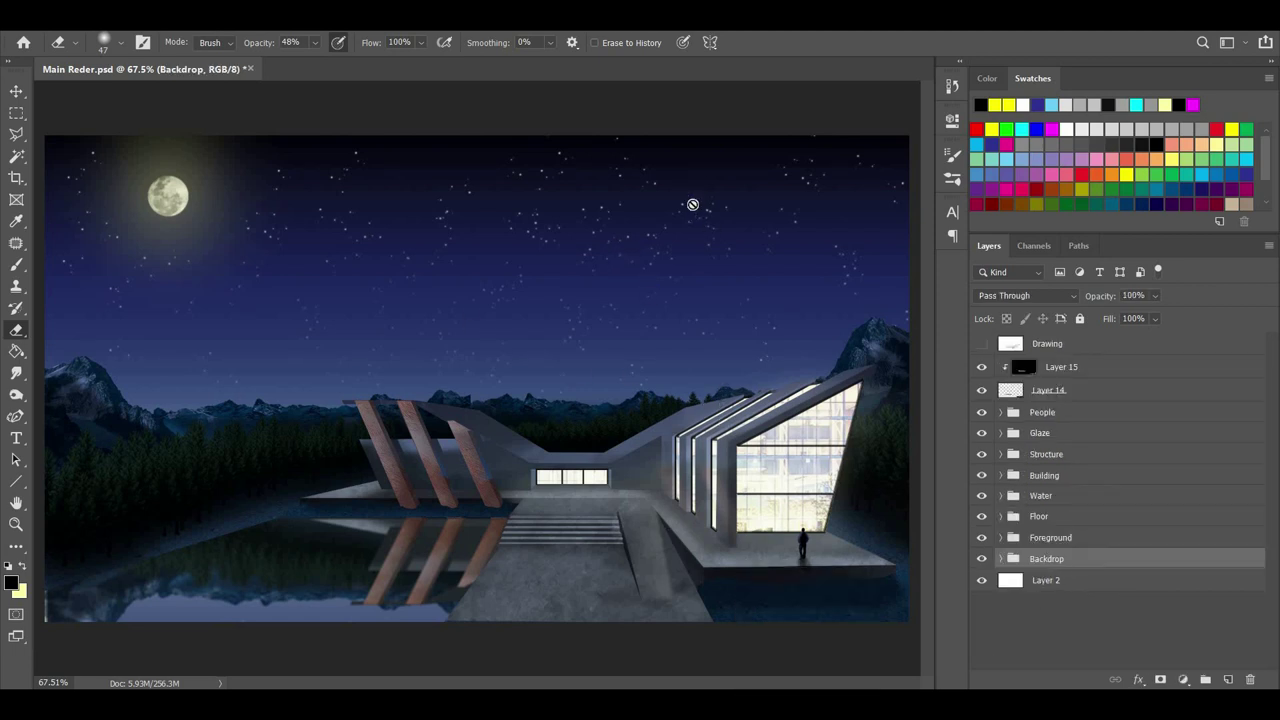
{"action": "key", "text": "ctrl+minus"}
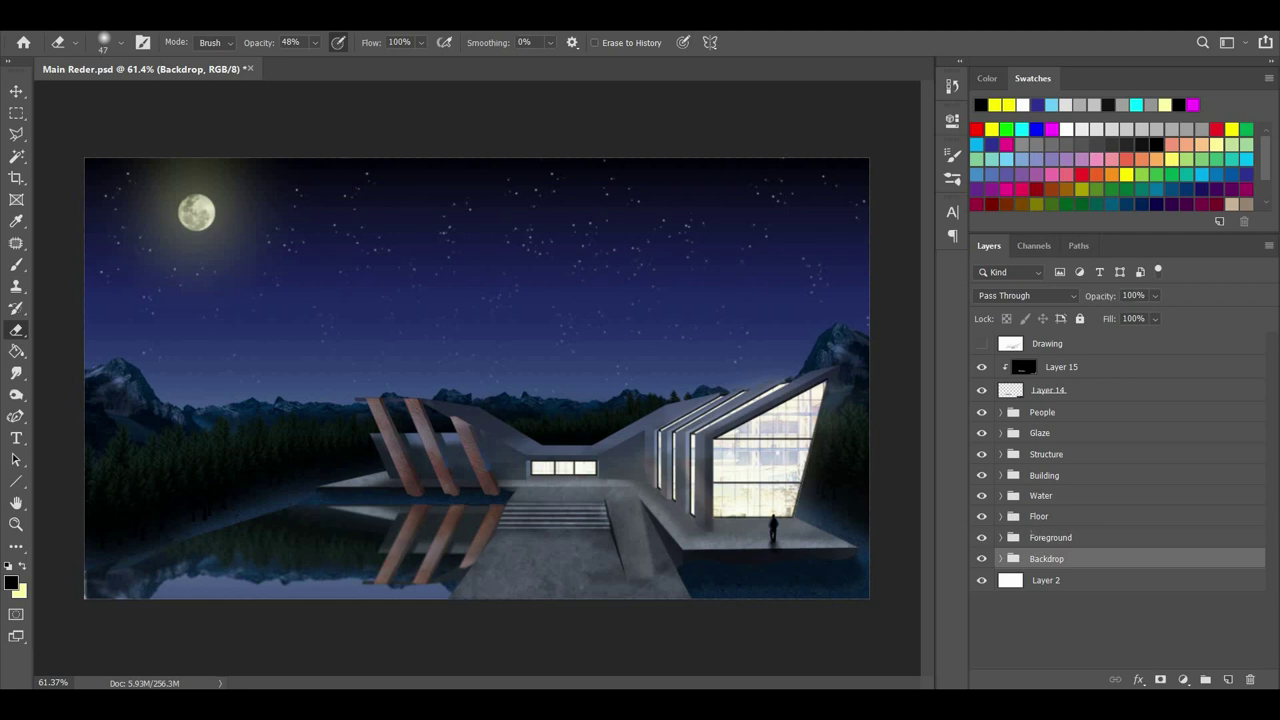
{"action": "left_click_drag", "start_coordinate": [501, 340], "coordinate": [717, 356]}
{"action": "key", "text": "Return"}
{"action": "left_click_drag", "start_coordinate": [1091, 561], "coordinate": [1072, 357]}
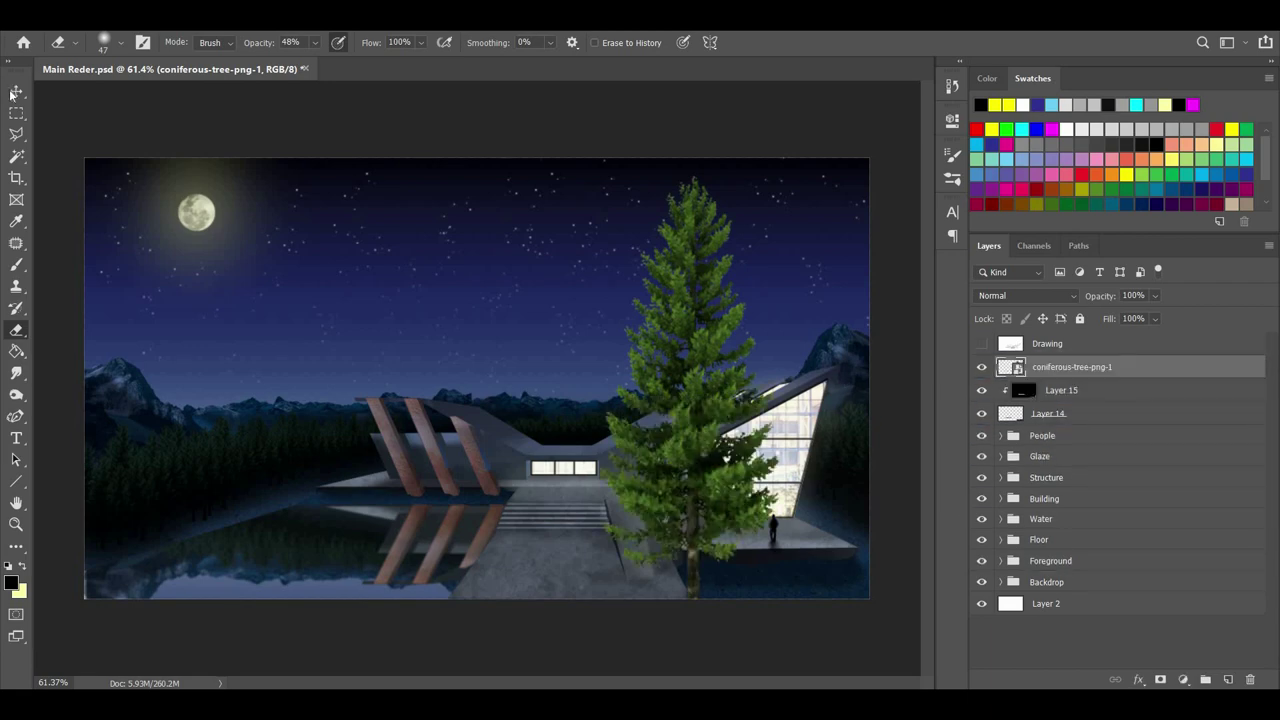
Add a Color Lookup adjustment with NightFromDay.CUBE and clip it to the conifer layer.
{"action": "left_click", "coordinate": [15, 91]}
{"action": "left_click", "coordinate": [1183, 680]}
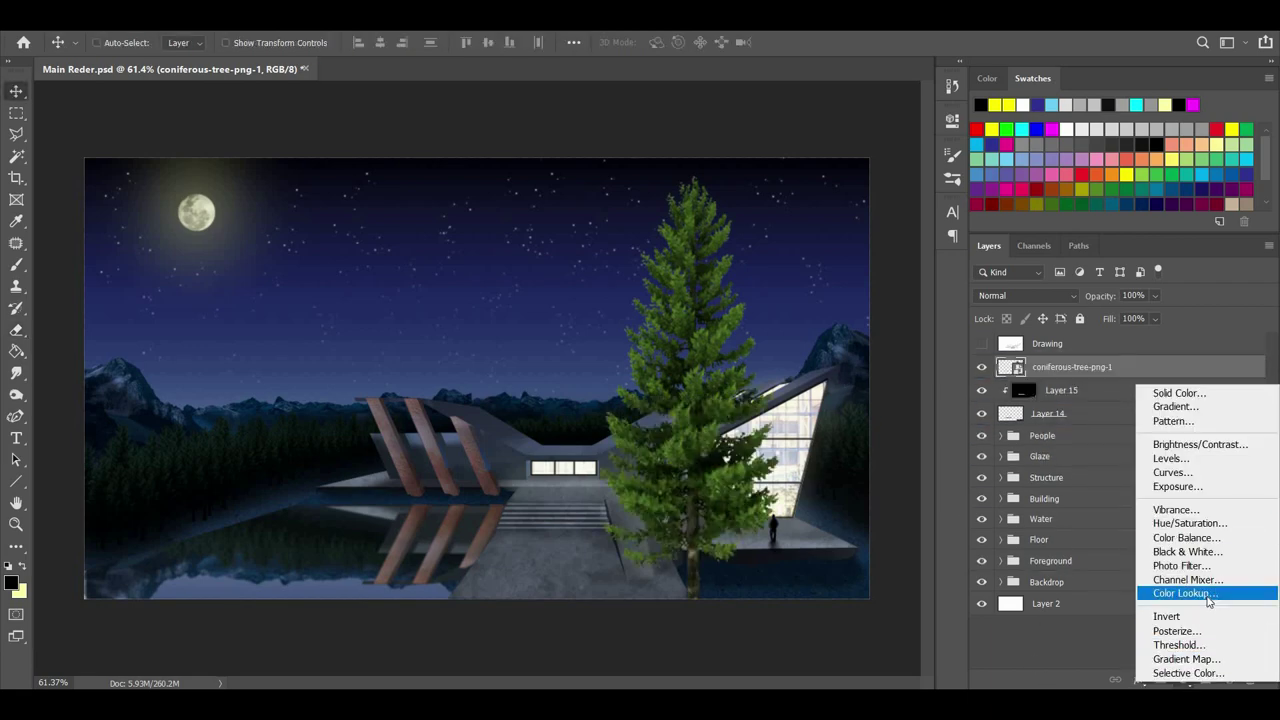
{"action": "left_click", "coordinate": [1182, 593]}
{"action": "left_click", "coordinate": [840, 168]}
{"action": "left_click", "coordinate": [840, 596]}
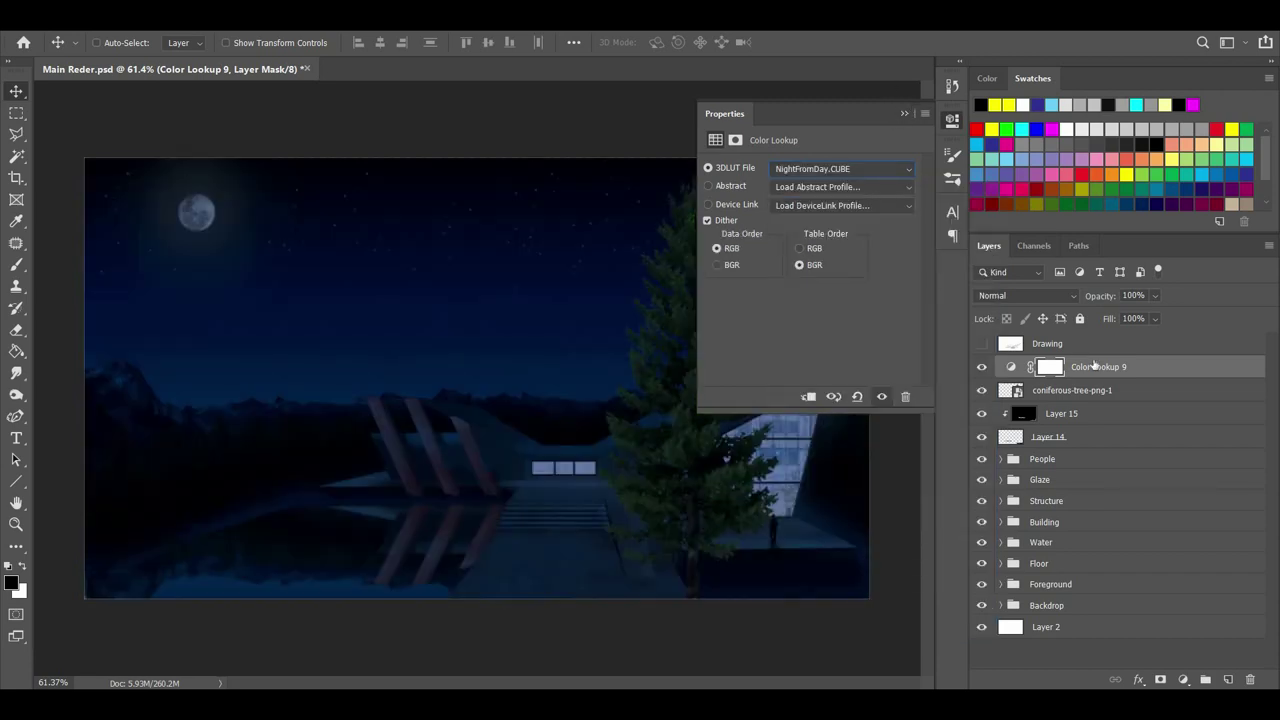
{"action": "right_click", "coordinate": [1163, 365]}
{"action": "left_click", "coordinate": [1000, 305]}
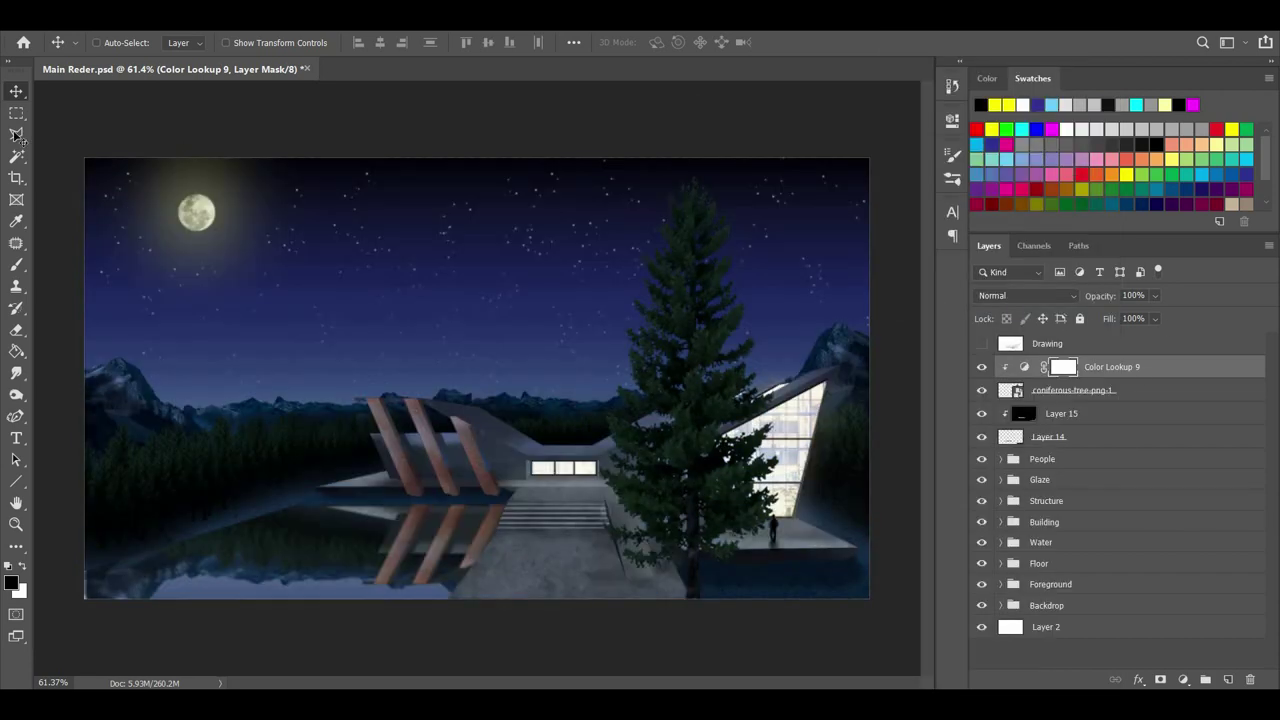
Scale the conifer down and position it on the gravel in front of the terrace near the figure.
{"action": "key", "text": "ctrl+t"}
{"action": "key", "text": "Return"}
{"action": "left_click", "coordinate": [1073, 396]}
{"action": "key", "text": "ctrl+t"}
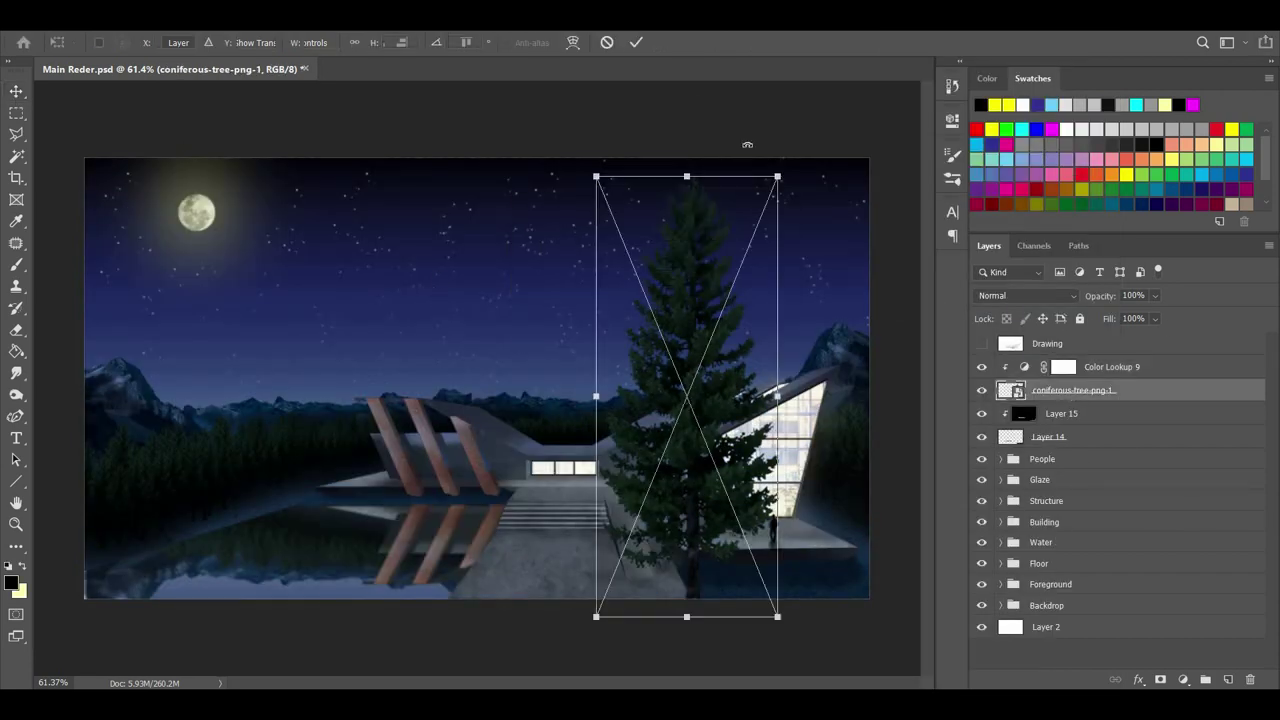
{"action": "left_click_drag", "start_coordinate": [597, 177], "coordinate": [732, 503]}
{"action": "scroll", "coordinate": [743, 564], "scroll_direction": "up", "scroll_amount": 10}
{"action": "left_click_drag", "start_coordinate": [757, 600], "coordinate": [768, 552]}
{"action": "left_click_drag", "start_coordinate": [720, 358], "coordinate": [760, 444]}
{"action": "left_click_drag", "start_coordinate": [816, 562], "coordinate": [806, 545]}
{"action": "scroll", "coordinate": [890, 600], "scroll_direction": "up", "scroll_amount": 8}
{"action": "key", "text": "Return"}
On a new layer clipped to the conifer, brush yellow light onto its foliage at 33% opacity.
{"action": "key", "text": "b"}
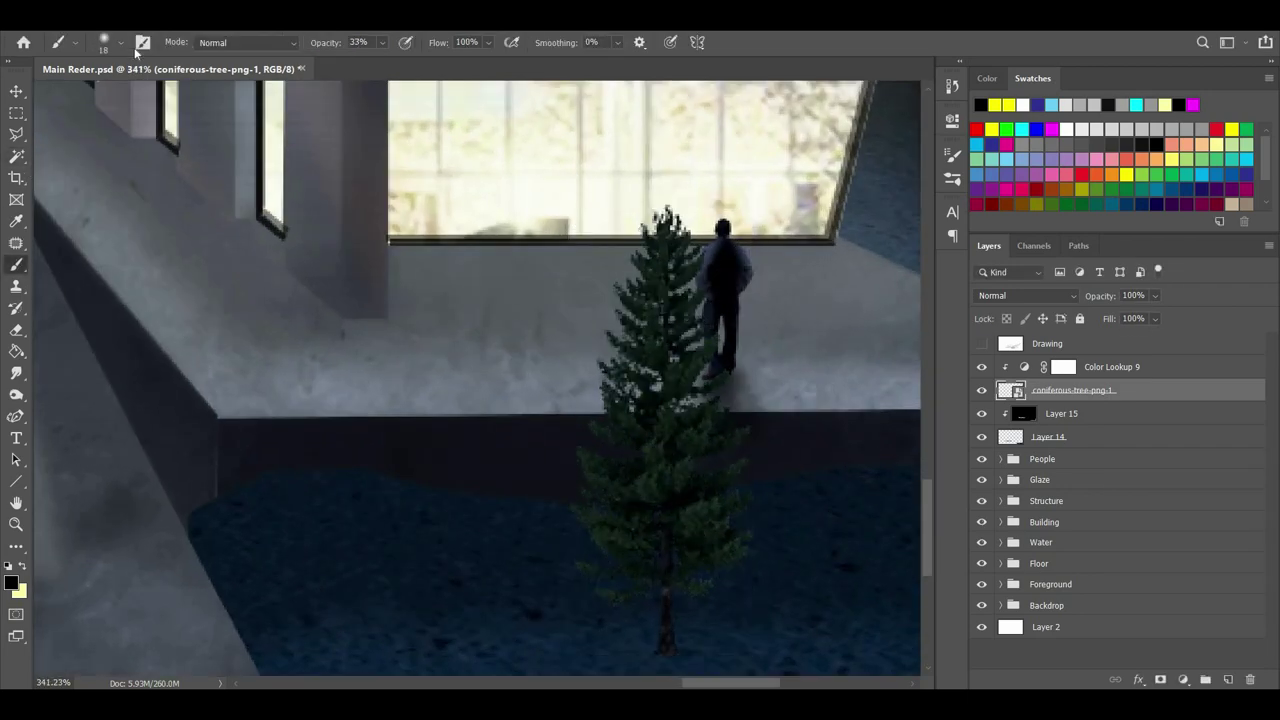
{"action": "left_click", "coordinate": [1229, 680]}
{"action": "left_click", "coordinate": [1021, 105]}
{"action": "left_click_drag", "start_coordinate": [642, 276], "coordinate": [628, 342]}
{"action": "left_click", "coordinate": [1020, 104]}
{"action": "key", "text": "ctrl+z"}
{"action": "left_click_drag", "start_coordinate": [656, 268], "coordinate": [629, 468]}
{"action": "key", "text": "ctrl+z"}
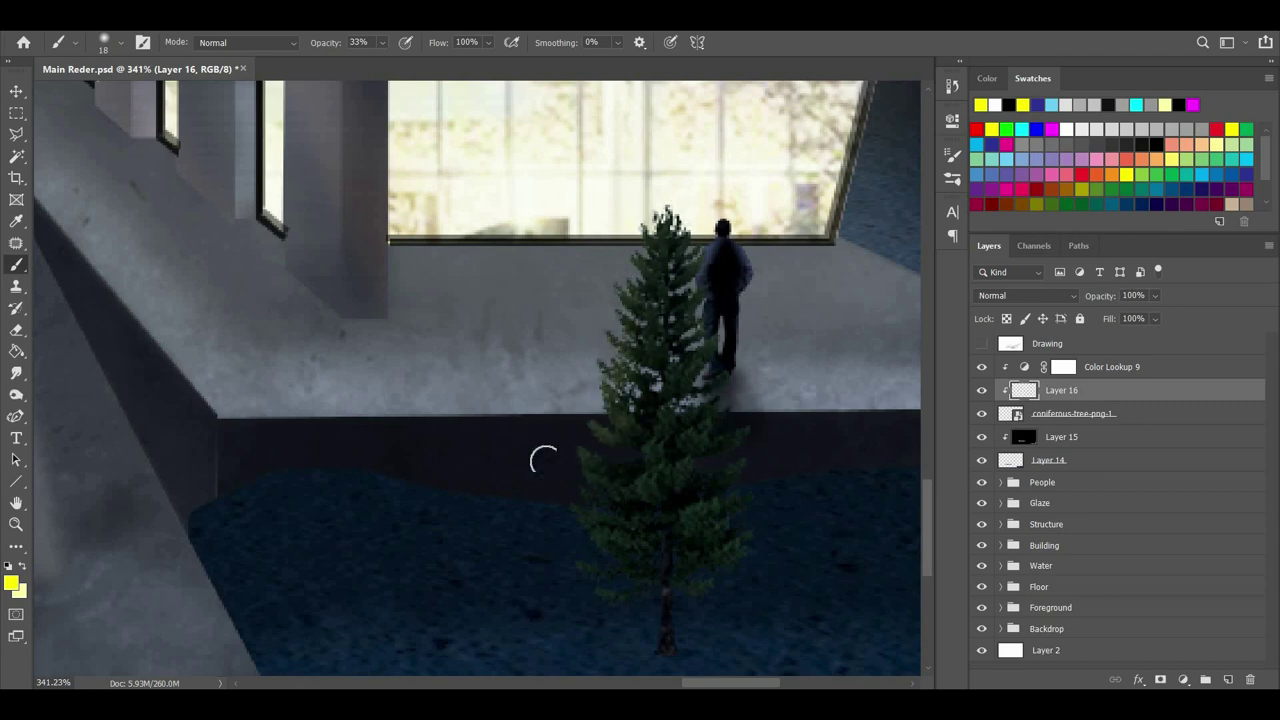
{"action": "left_click_drag", "start_coordinate": [612, 592], "coordinate": [588, 570]}
{"action": "scroll", "coordinate": [816, 542], "scroll_direction": "down", "scroll_amount": 6}
{"action": "scroll", "coordinate": [816, 535], "scroll_direction": "up", "scroll_amount": 6}
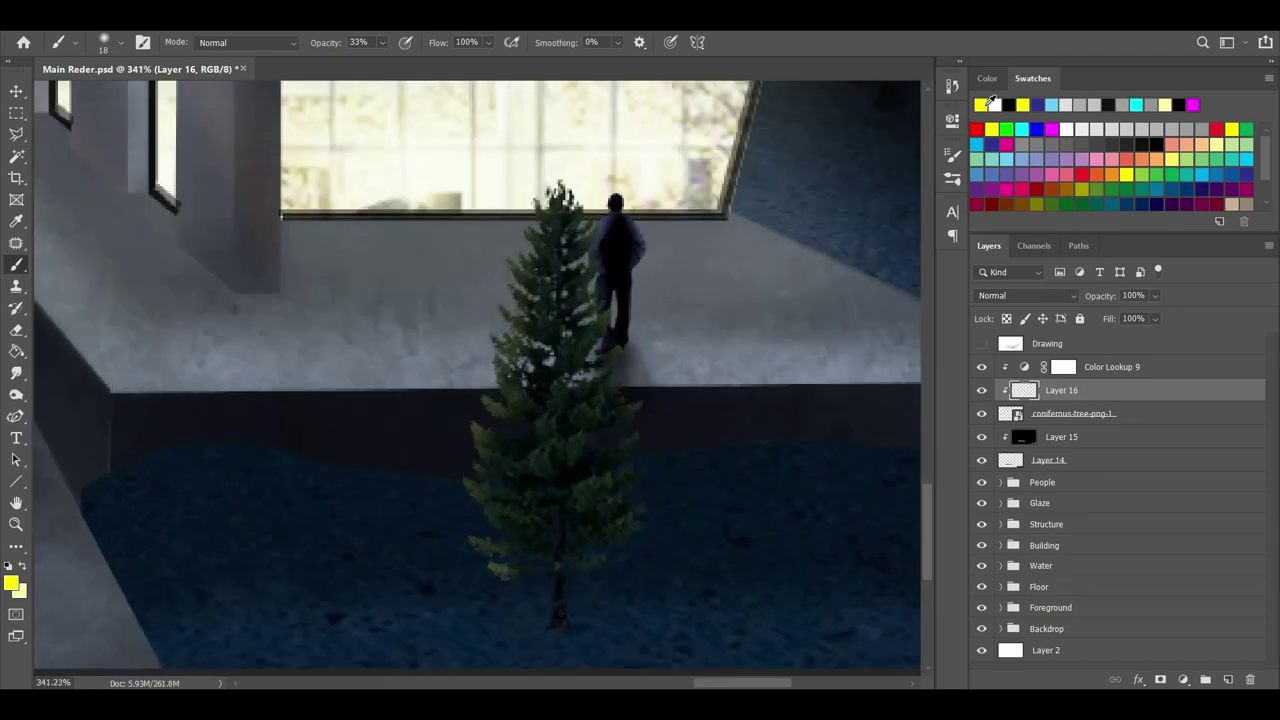
Pick a paler yellow and brush highlights along the conifer's outer branches and lower trunk.
{"action": "left_click", "coordinate": [987, 78]}
{"action": "left_click", "coordinate": [1119, 99]}
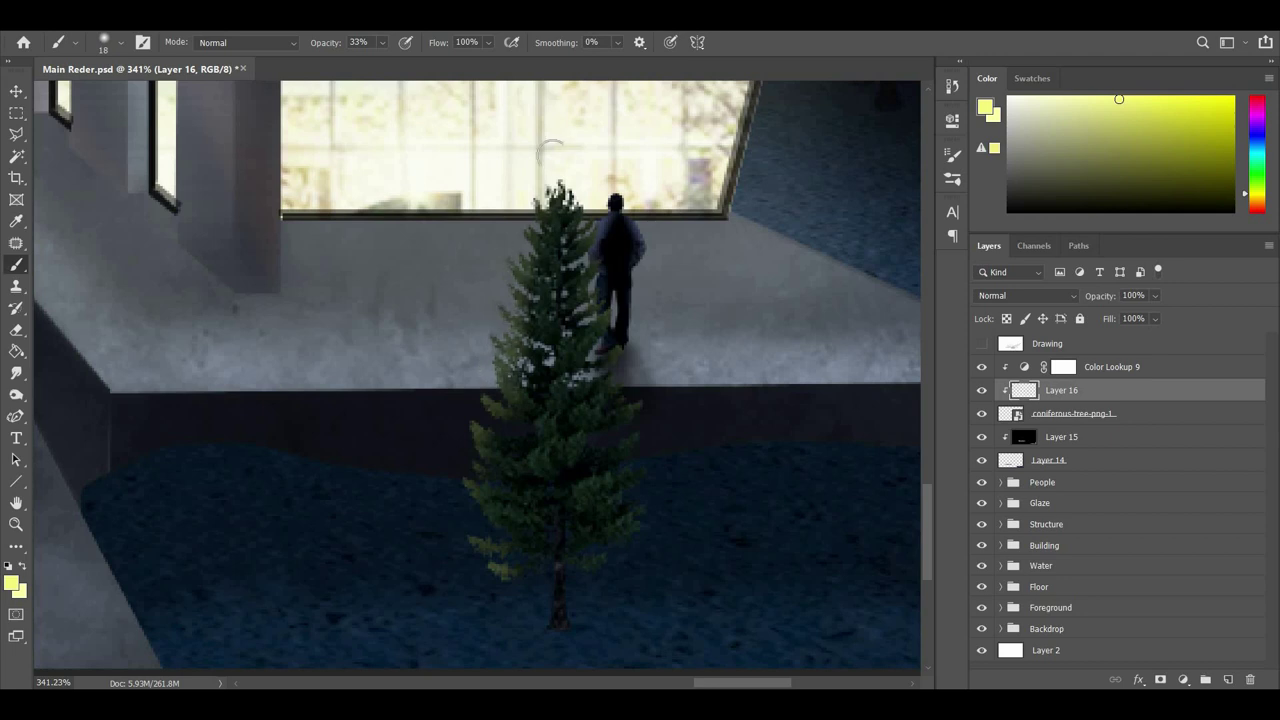
{"action": "left_click_drag", "start_coordinate": [650, 510], "coordinate": [574, 173]}
{"action": "left_click_drag", "start_coordinate": [532, 621], "coordinate": [532, 584]}
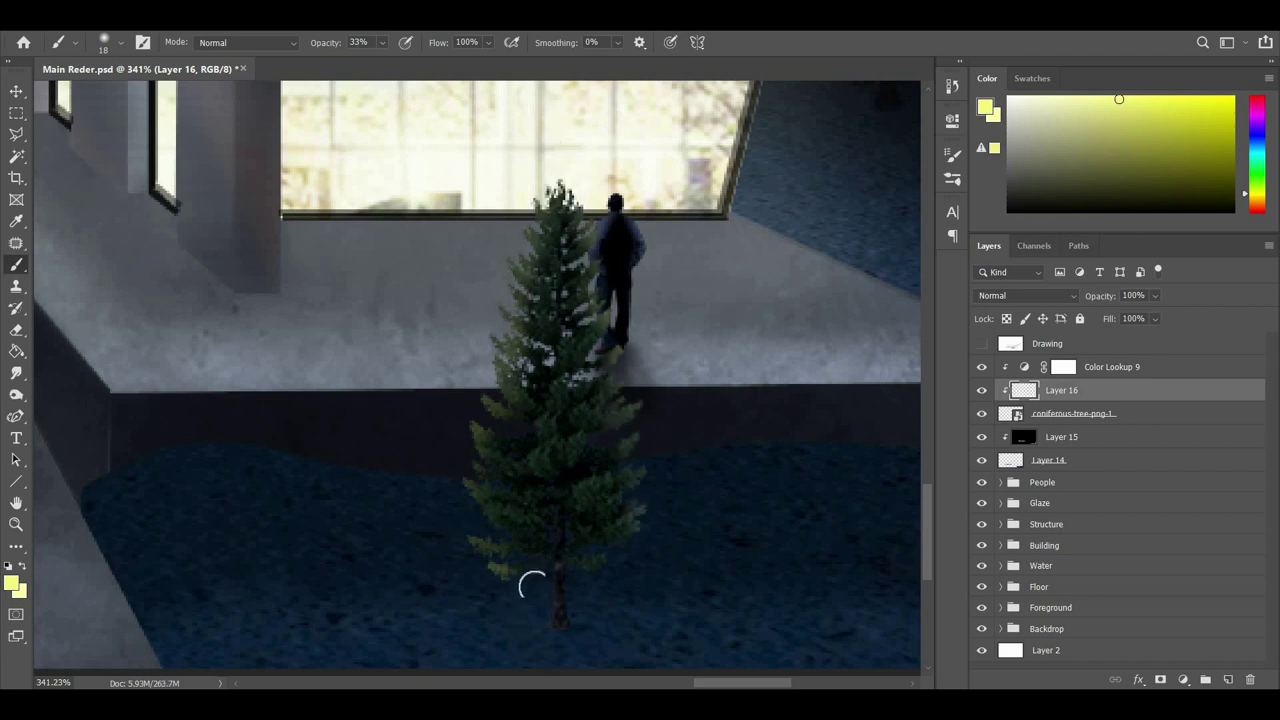
{"action": "scroll", "coordinate": [530, 350], "scroll_direction": "down", "scroll_amount": 6}
{"action": "scroll", "coordinate": [580, 512], "scroll_direction": "up", "scroll_amount": 2}
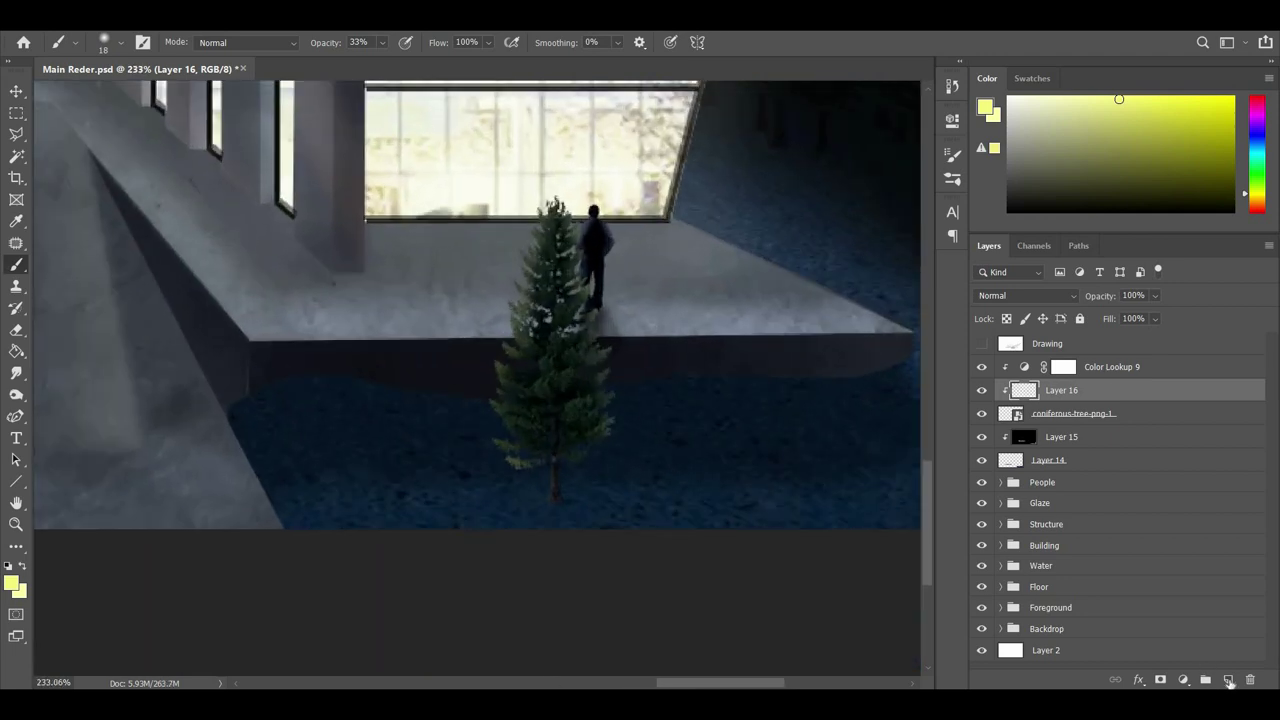
{"action": "left_click", "coordinate": [16, 91]}
{"action": "mouse_move", "coordinate": [514, 414]}
{"action": "left_mouse_down"}
{"action": "mouse_move", "coordinate": [409, 438]}
{"action": "mouse_move", "coordinate": [459, 420]}
{"action": "left_mouse_up"}
{"action": "left_click", "coordinate": [1069, 414]}
{"action": "key", "text": "ctrl+z"}
{"action": "left_click", "coordinate": [1070, 392]}
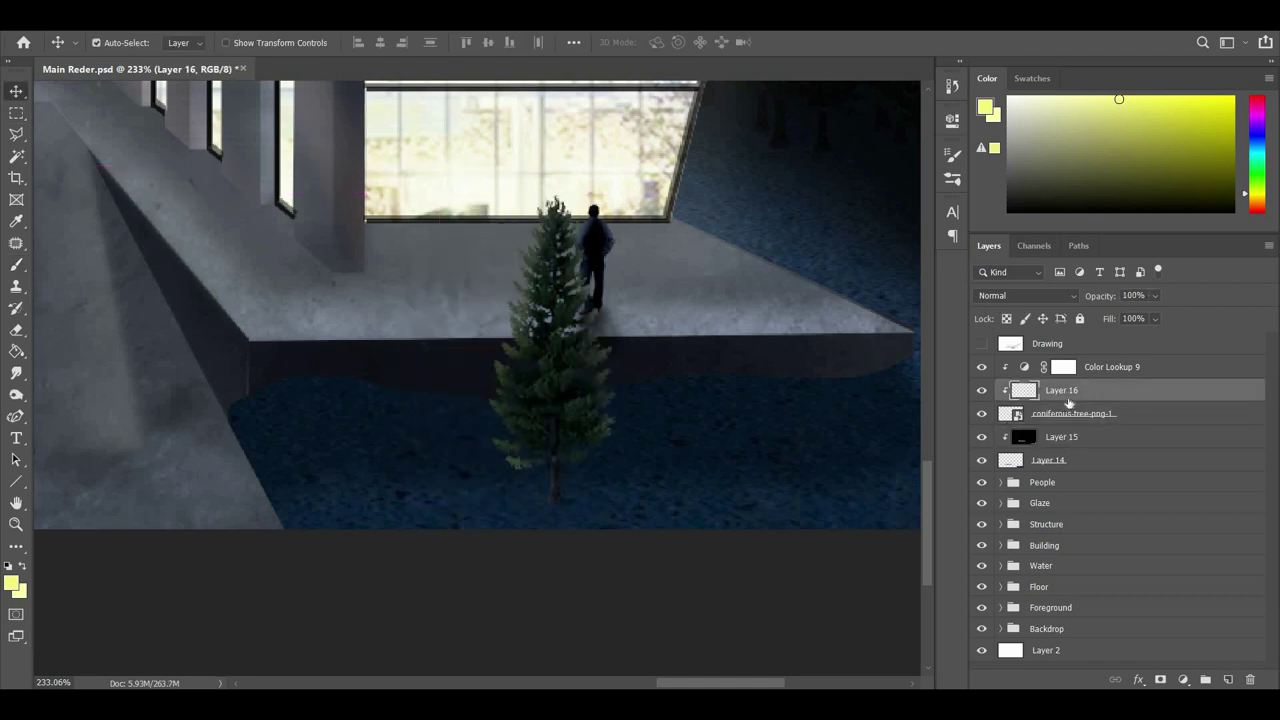
{"action": "right_click", "coordinate": [1068, 402]}
{"action": "key", "text": "Escape"}
{"action": "left_click", "coordinate": [1005, 418]}
{"action": "left_click", "coordinate": [985, 460]}
{"action": "left_click", "coordinate": [985, 455]}
{"action": "left_click", "coordinate": [985, 415]}
{"action": "left_click", "coordinate": [986, 415]}
{"action": "left_click", "coordinate": [986, 415]}
{"action": "left_click_drag", "start_coordinate": [450, 288], "coordinate": [376, 289]}
{"action": "key", "text": "ctrl+z"}
Duplicate the conifer with its clipped layers twice toward the terrace's far corner, and resize the last copy.
{"action": "left_click", "coordinate": [1112, 367], "text": "shift"}
{"action": "left_click_drag", "start_coordinate": [816, 376], "coordinate": [695, 385]}
{"action": "left_click_drag", "start_coordinate": [479, 431], "coordinate": [835, 366]}
{"action": "key", "text": "ctrl+t"}
{"action": "left_click_drag", "start_coordinate": [792, 104], "coordinate": [795, 131]}
{"action": "key", "text": "Return"}
{"action": "scroll", "coordinate": [700, 308], "scroll_direction": "down", "scroll_amount": 4}
Copy the conifer once more to the gravel's front, partly cut off by the image's lower border.
{"action": "left_click_drag", "start_coordinate": [614, 354], "coordinate": [524, 527]}
{"action": "left_click", "coordinate": [700, 404], "text": "alt"}
{"action": "key", "text": "ctrl+z"}
{"action": "key", "text": "ctrl+z"}
{"action": "left_click_drag", "start_coordinate": [700, 410], "coordinate": [528, 489]}
{"action": "key", "text": "ctrl+z"}
Group all the conifer layers with their clipped adjustments and name the group Trees.
{"action": "left_click", "coordinate": [1112, 371]}
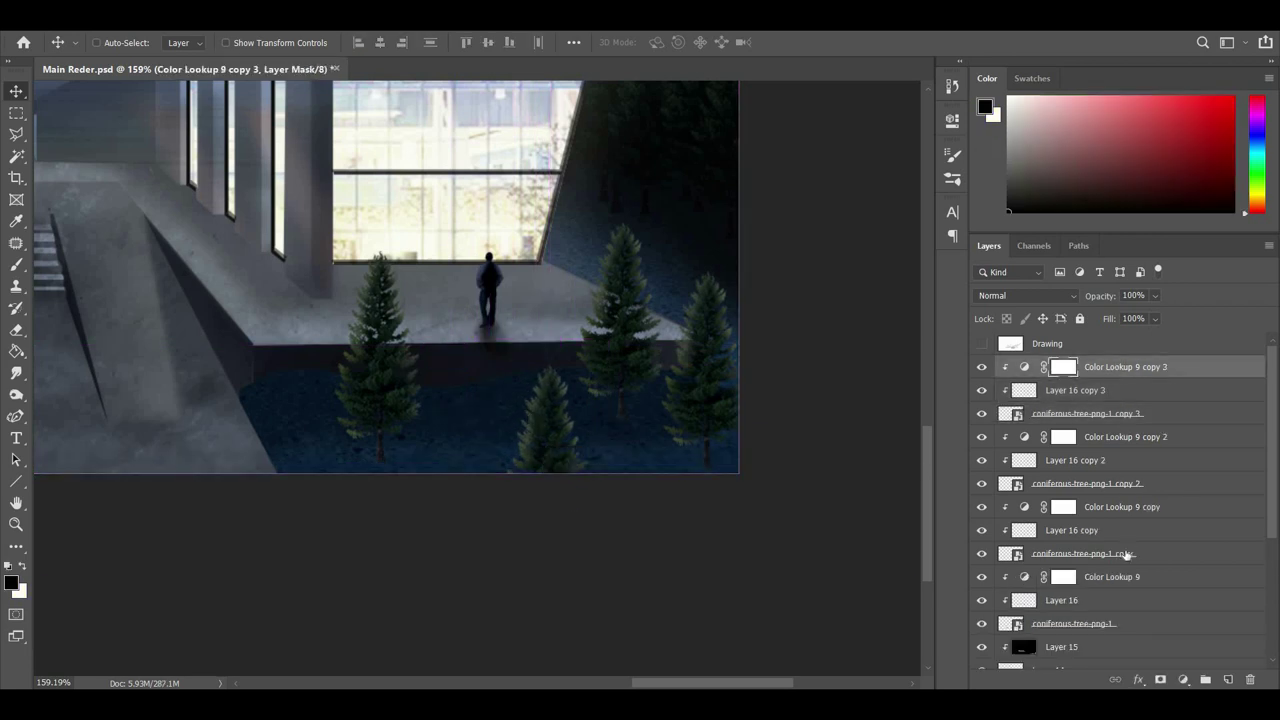
{"action": "scroll", "coordinate": [1127, 553], "scroll_direction": "down", "scroll_amount": 1}
{"action": "left_click", "coordinate": [1050, 600], "text": "shift"}
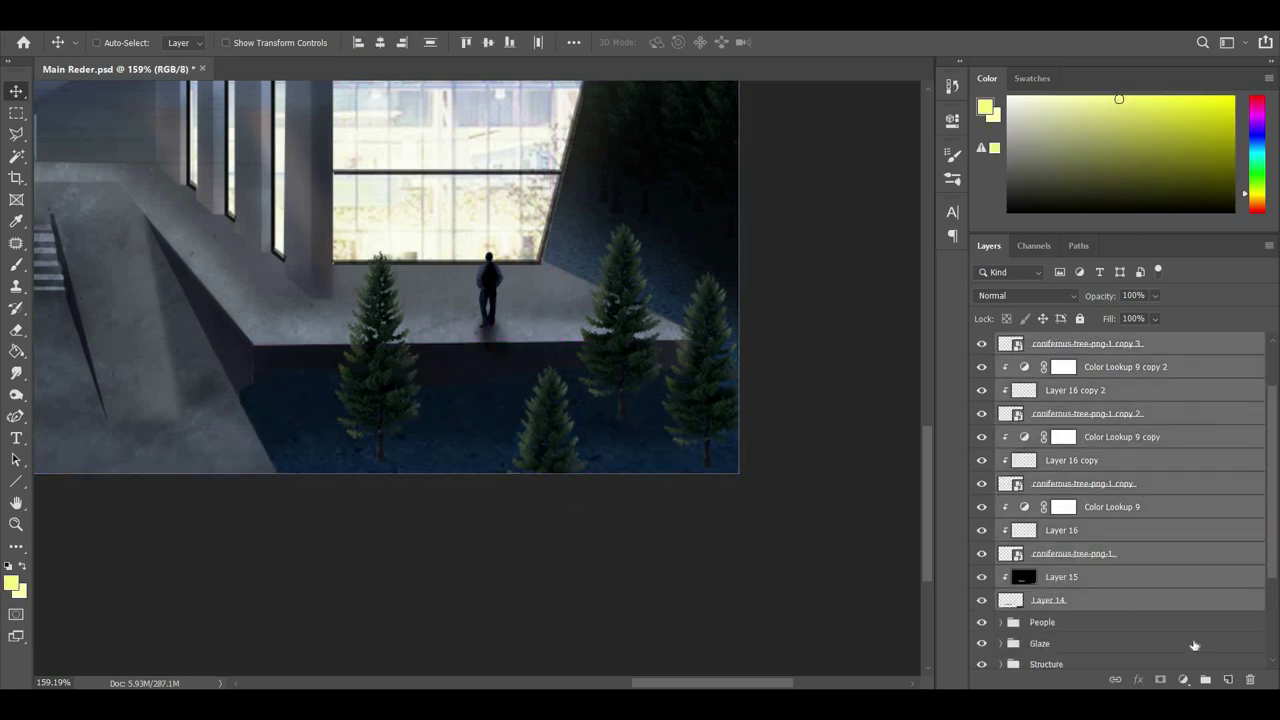
{"action": "left_click", "coordinate": [1075, 554], "text": "shift"}
{"action": "left_click", "coordinate": [1206, 680]}
{"action": "double_click", "coordinate": [1050, 366]}
{"action": "type", "text": "Trees"}
{"action": "key", "text": "Return"}
Group gravel Layer 14 with its shading Layer 15 and name the group Front.
{"action": "left_click", "coordinate": [1063, 405]}
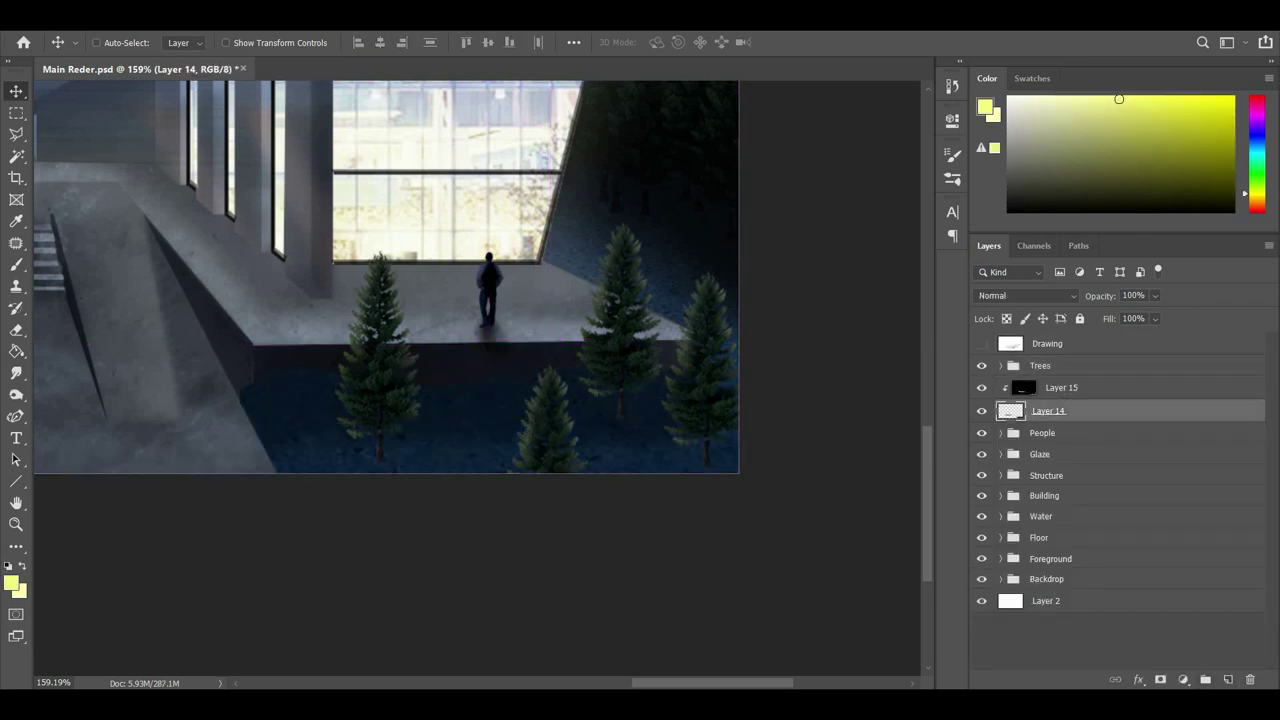
{"action": "left_click", "coordinate": [1062, 388], "text": "shift"}
{"action": "left_click", "coordinate": [1206, 680]}
{"action": "double_click", "coordinate": [1046, 388]}
{"action": "type", "text": "Front"}
{"action": "key", "text": "Return"}
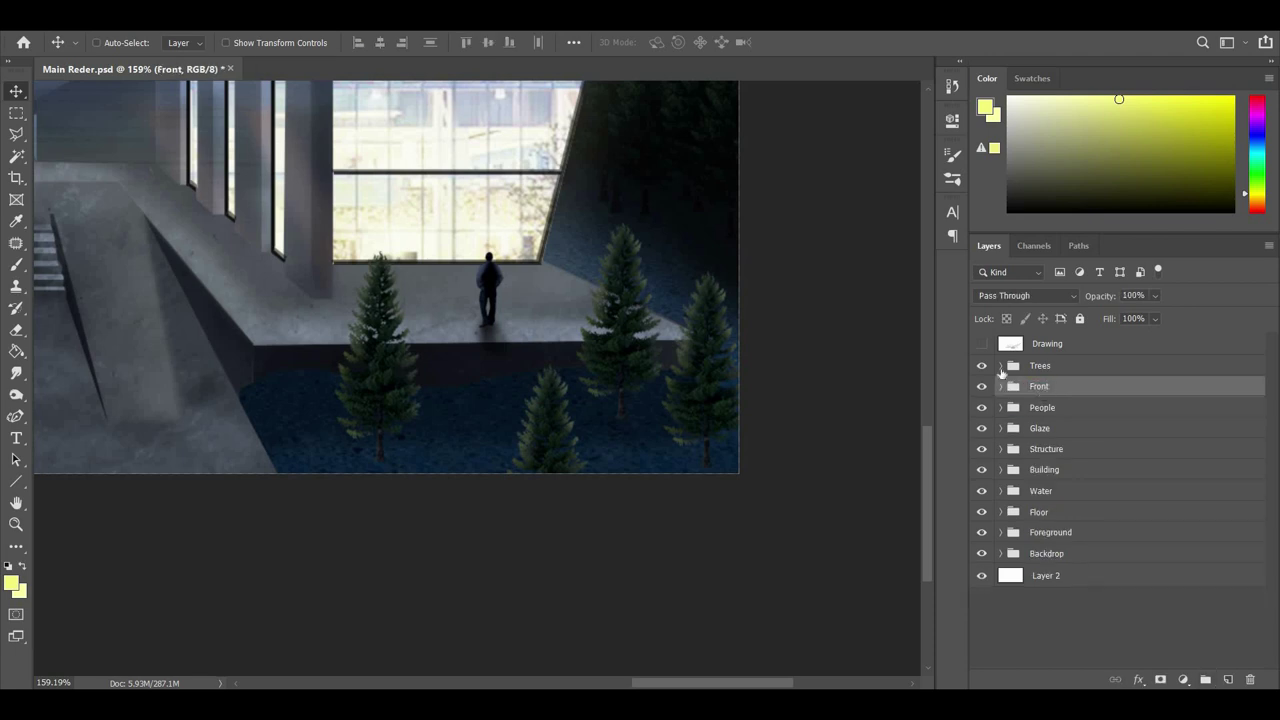
Add a new layer at the bottom of the Trees group and ready the brush with black.
{"action": "left_click", "coordinate": [1002, 367]}
{"action": "scroll", "coordinate": [1100, 450], "scroll_direction": "down", "scroll_amount": 2}
{"action": "left_click_drag", "start_coordinate": [1084, 527], "coordinate": [1080, 552]}
{"action": "left_click", "coordinate": [16, 264]}
{"action": "key", "text": "x"}
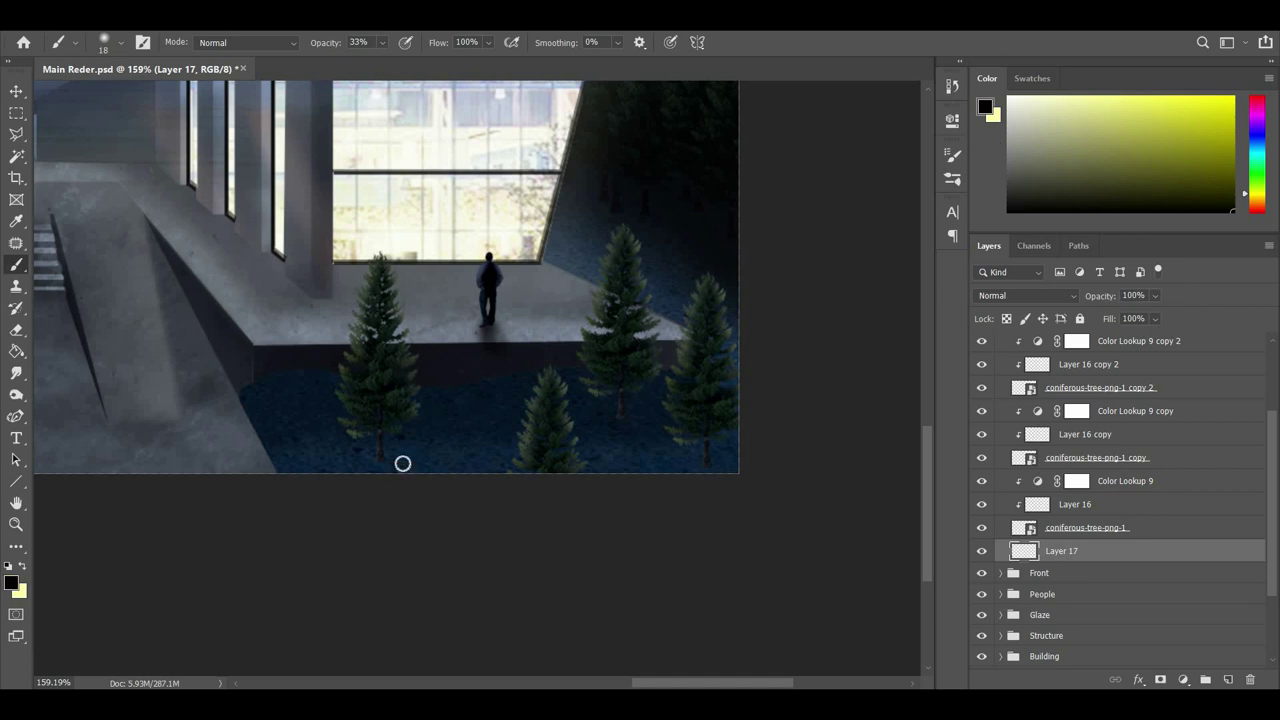
Try painting black shadows at the conifers' bases with an enlarged brush, and undo the strokes.
{"action": "left_click", "coordinate": [122, 43]}
{"action": "left_click_drag", "start_coordinate": [118, 98], "coordinate": [127, 98]}
{"action": "left_click", "coordinate": [428, 568]}
{"action": "left_click", "coordinate": [380, 468]}
{"action": "left_click", "coordinate": [643, 447]}
{"action": "key", "text": "ctrl+z"}
{"action": "key", "text": "ctrl+z"}
Paint soft black shadows beneath the conifers, adjusting the brush to 81 px and 6% opacity.
{"action": "left_click", "coordinate": [121, 43]}
{"action": "left_click_drag", "start_coordinate": [115, 97], "coordinate": [102, 96]}
{"action": "key", "text": "Return"}
{"action": "left_click", "coordinate": [121, 43]}
{"action": "left_click_drag", "start_coordinate": [158, 92], "coordinate": [147, 93]}
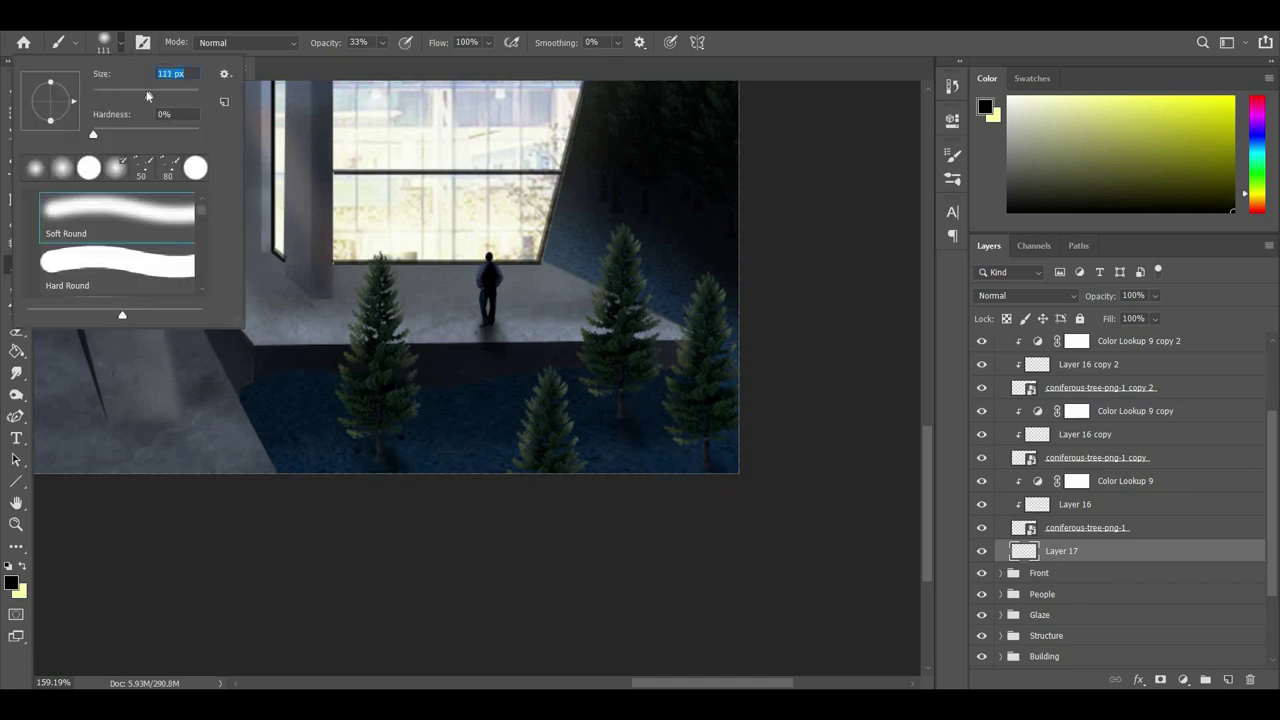
{"action": "left_click_drag", "start_coordinate": [382, 43], "coordinate": [369, 60]}
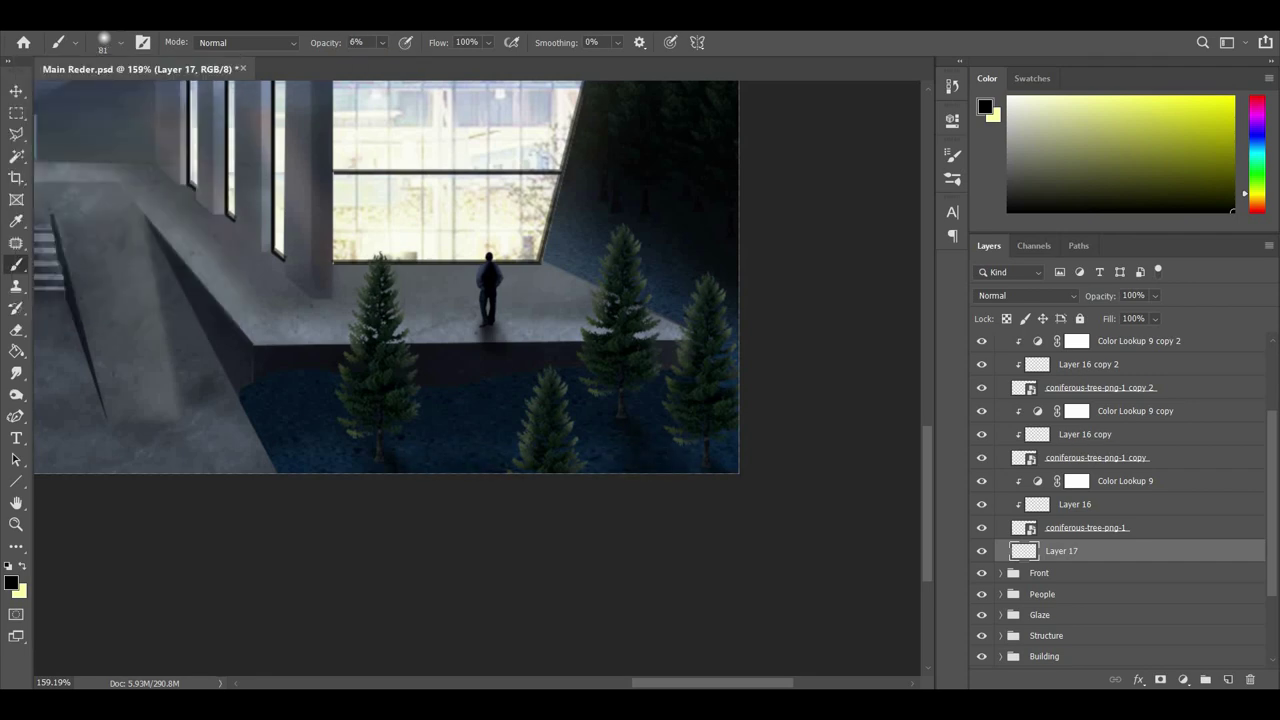
{"action": "scroll", "coordinate": [475, 225], "scroll_direction": "down", "scroll_amount": 5}
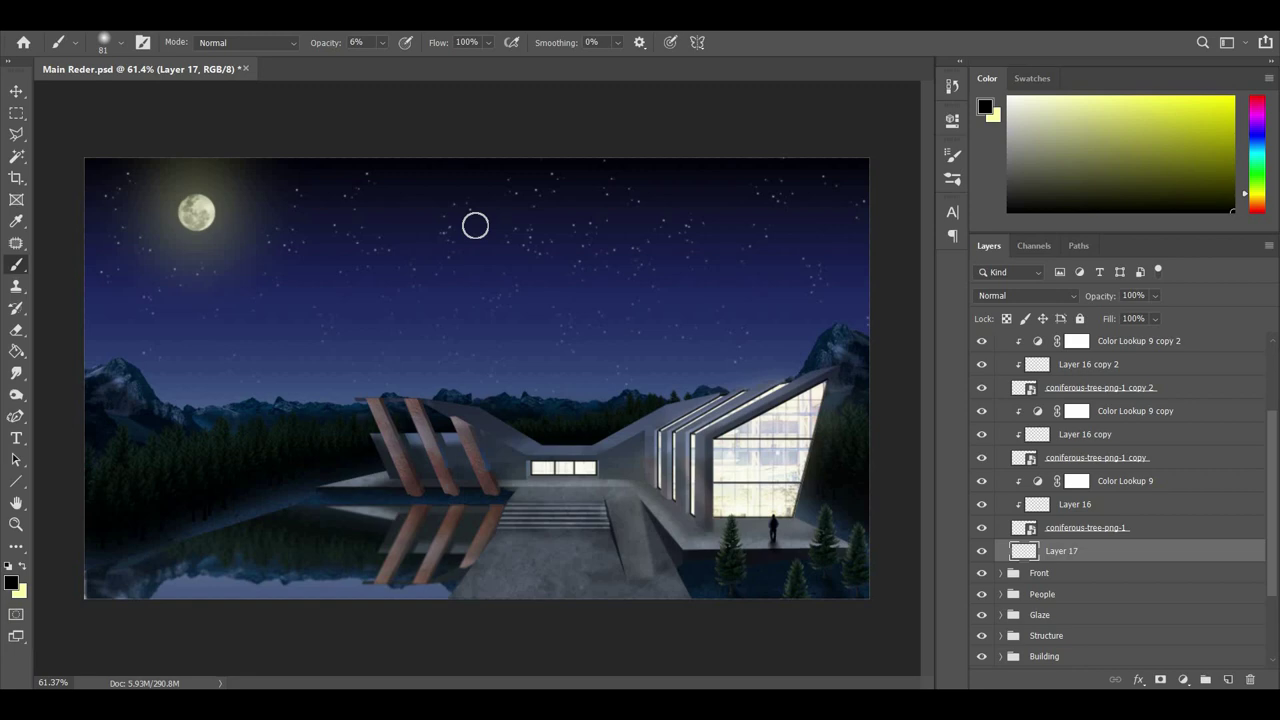
Brush faint pale-yellow highlights at 6% opacity onto the conifers, working across Layer 16 copy 2, Layer 16 copy and Layer 16.
{"action": "scroll", "coordinate": [790, 540], "scroll_direction": "up", "scroll_amount": 11}
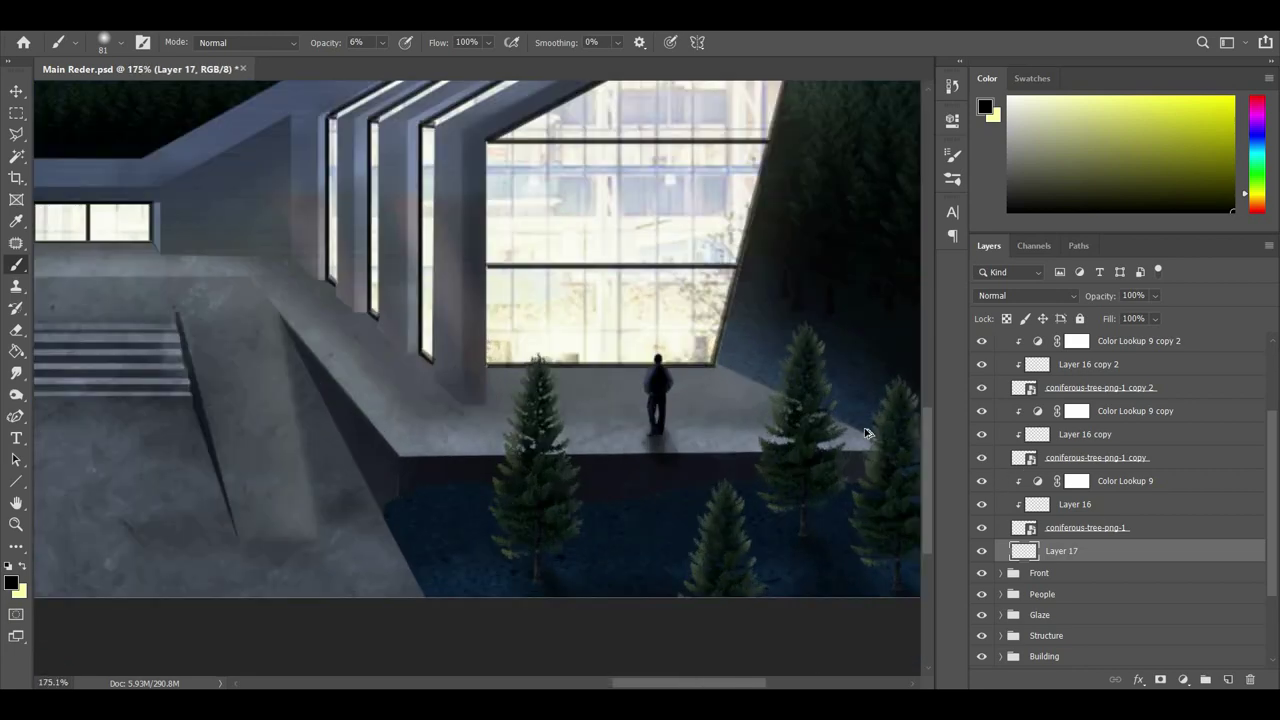
{"action": "left_click", "coordinate": [1075, 364]}
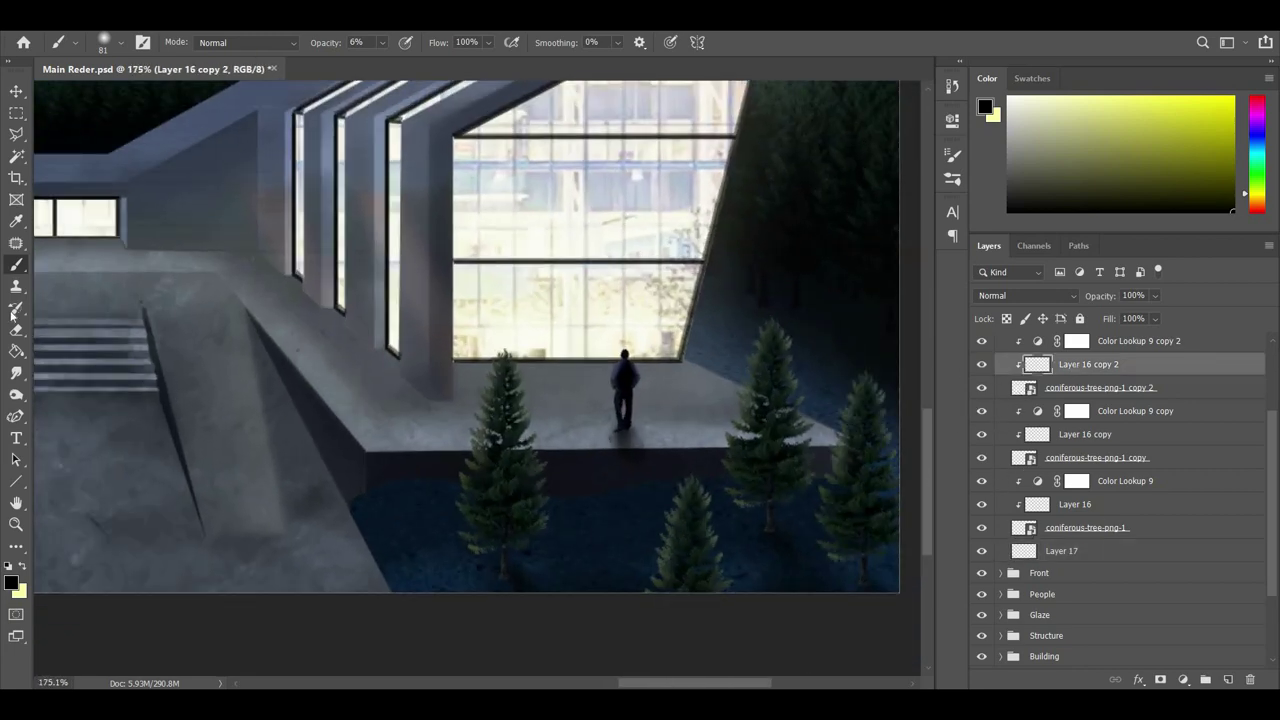
{"action": "key", "text": "e"}
{"action": "key", "text": "b"}
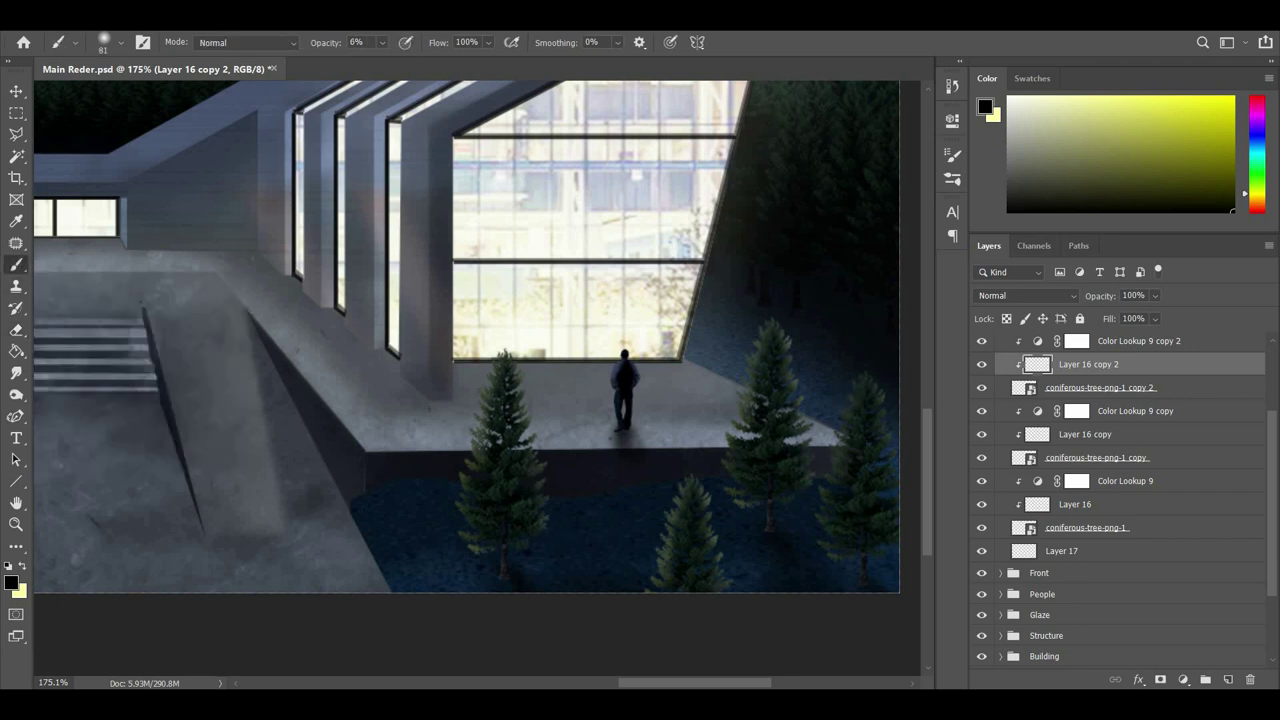
{"action": "left_click", "coordinate": [23, 566]}
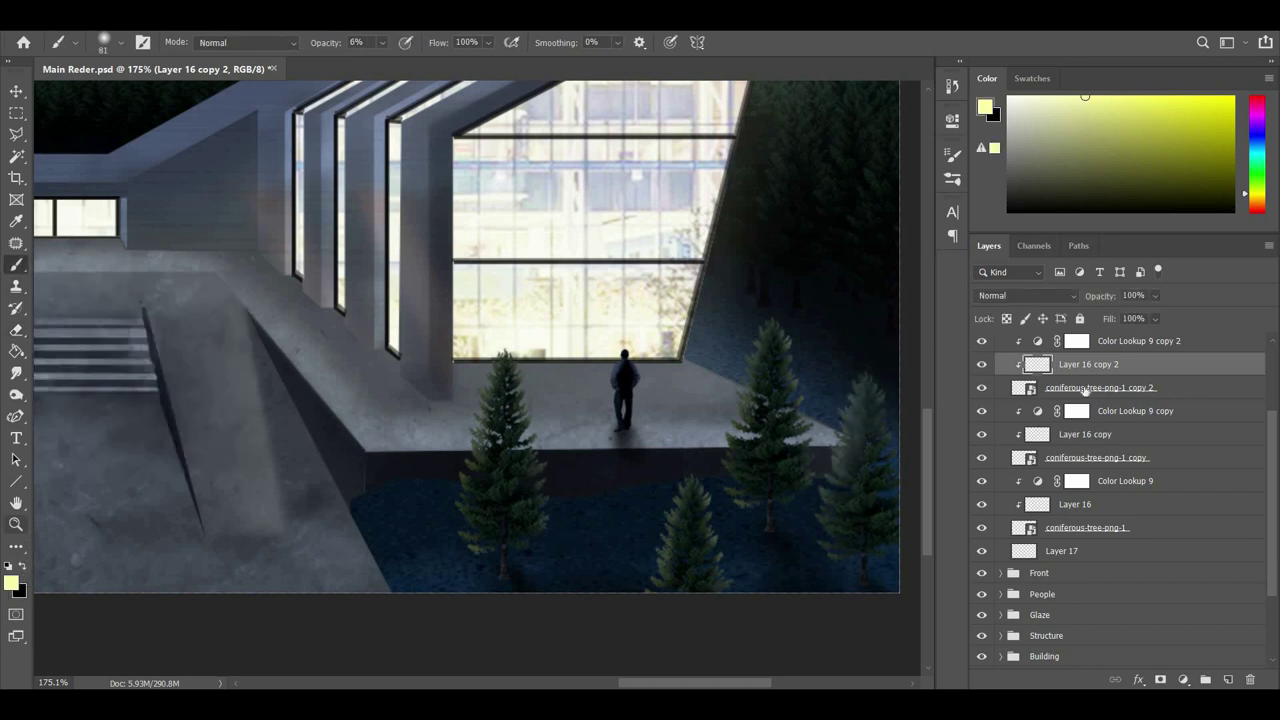
{"action": "left_click", "coordinate": [1083, 440]}
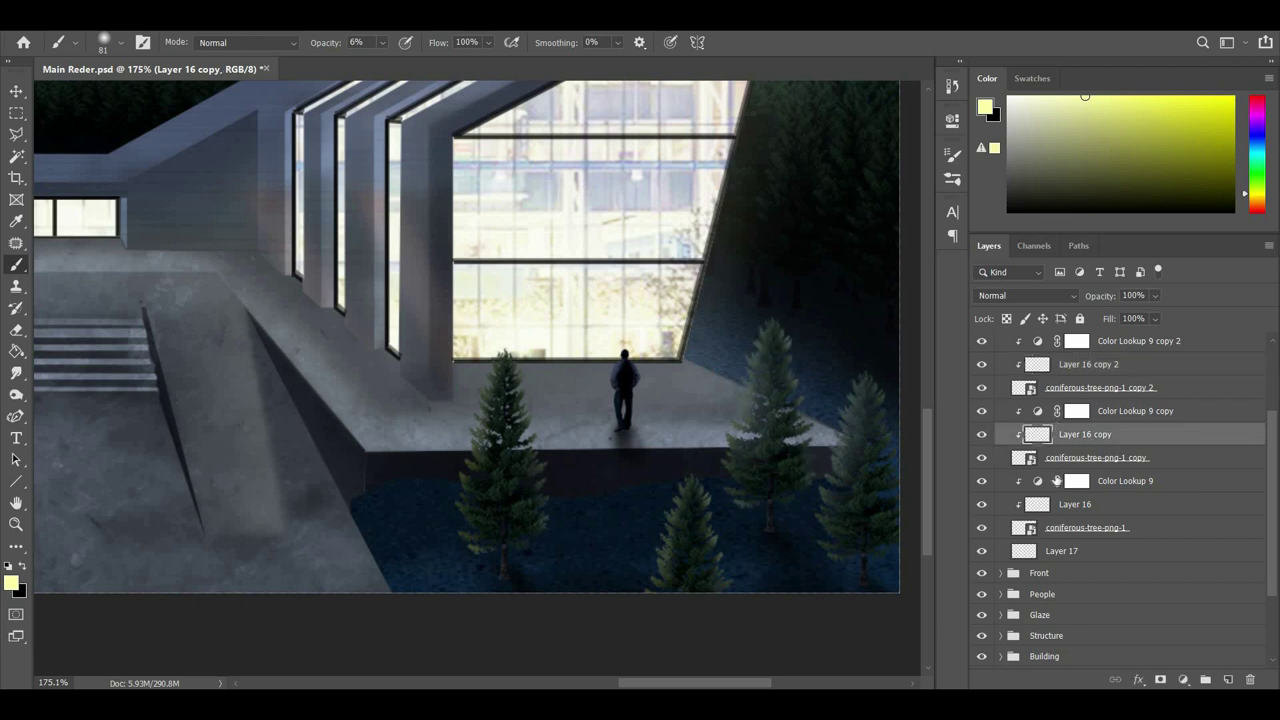
{"action": "left_click", "coordinate": [1075, 504]}
{"action": "key", "text": "e"}
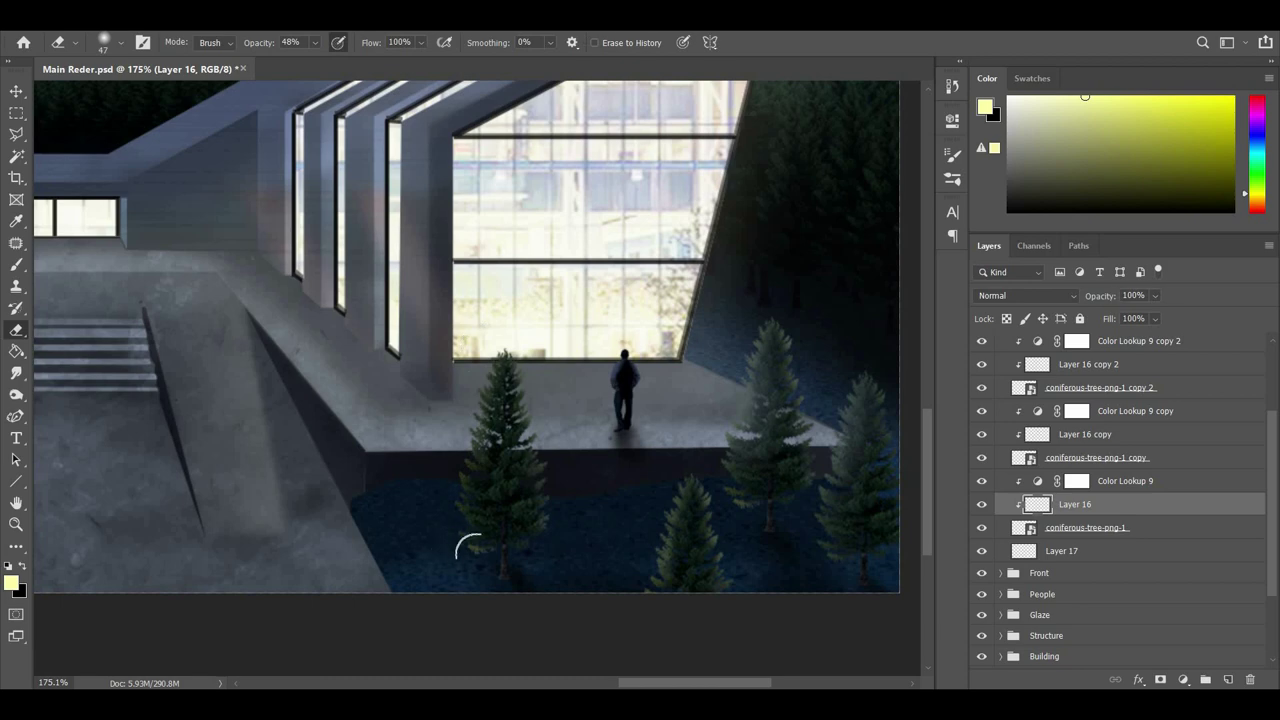
{"action": "key", "text": "ctrl+0"}
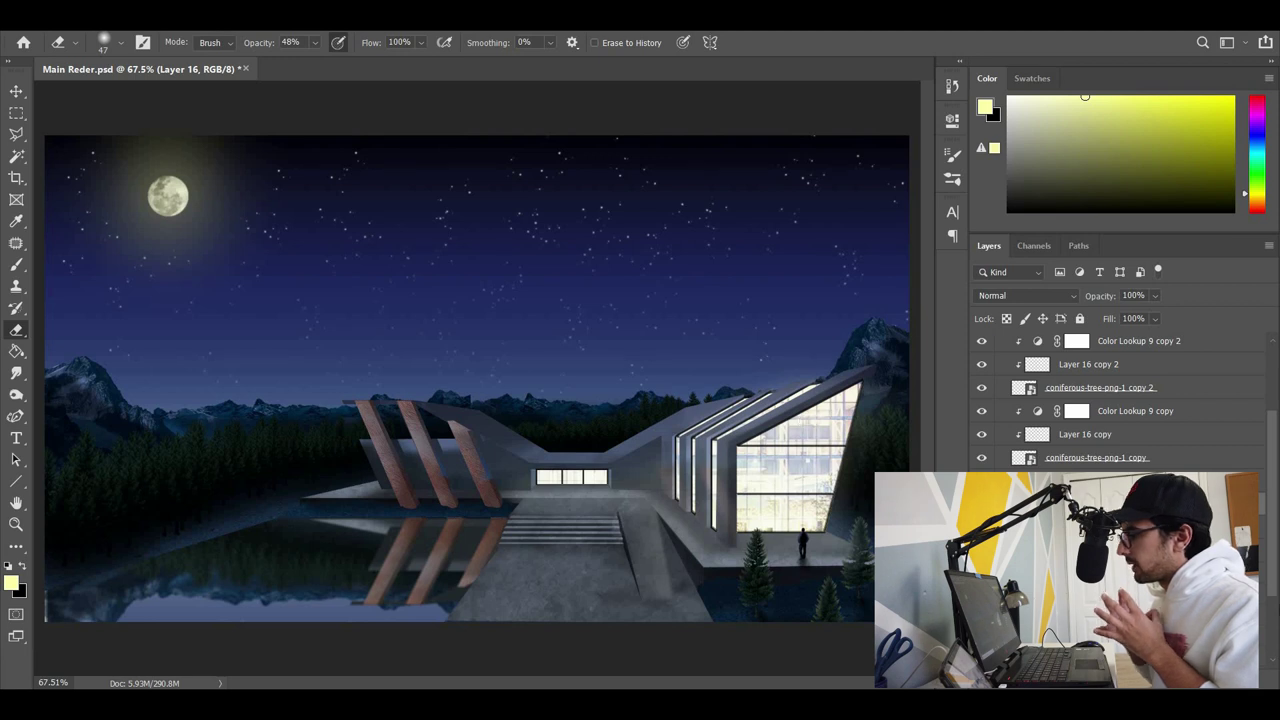
Collapse the Trees group and add a Gradient Map adjustment layer above it with the Blue, Yellow, Blue preset.
{"action": "scroll", "coordinate": [1047, 356], "scroll_direction": "up", "scroll_amount": 2}
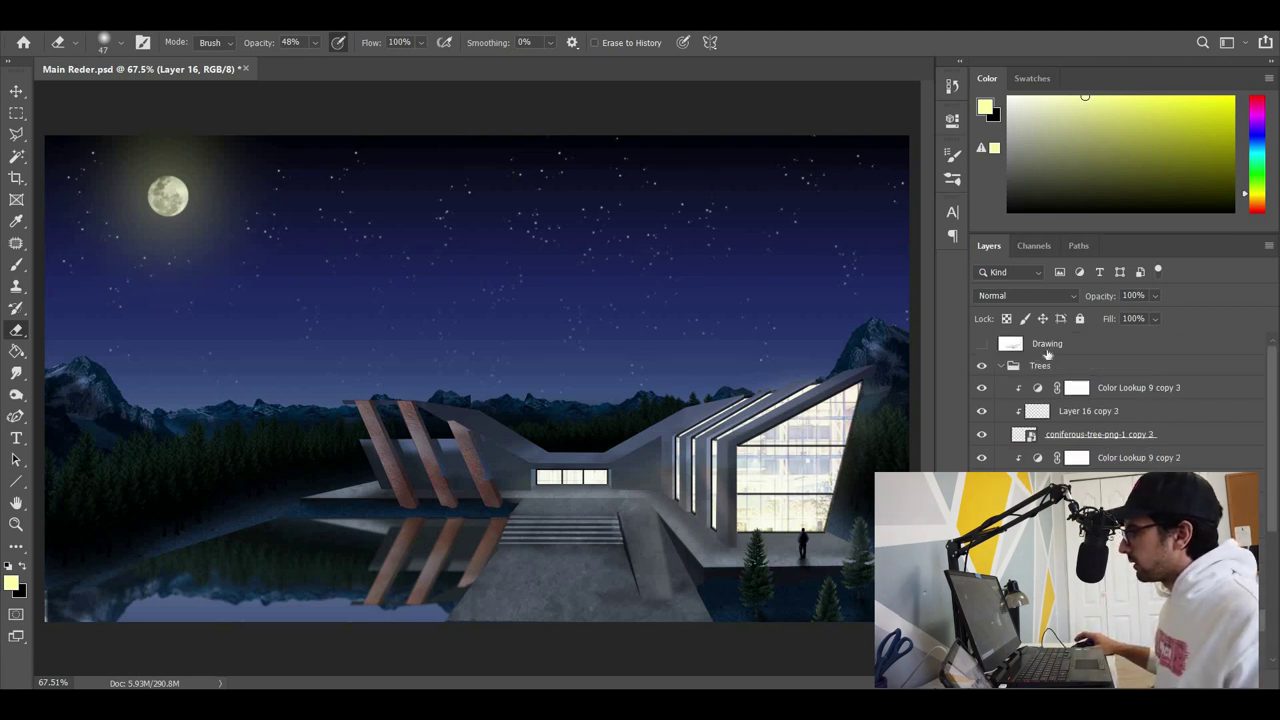
{"action": "left_click", "coordinate": [1047, 352]}
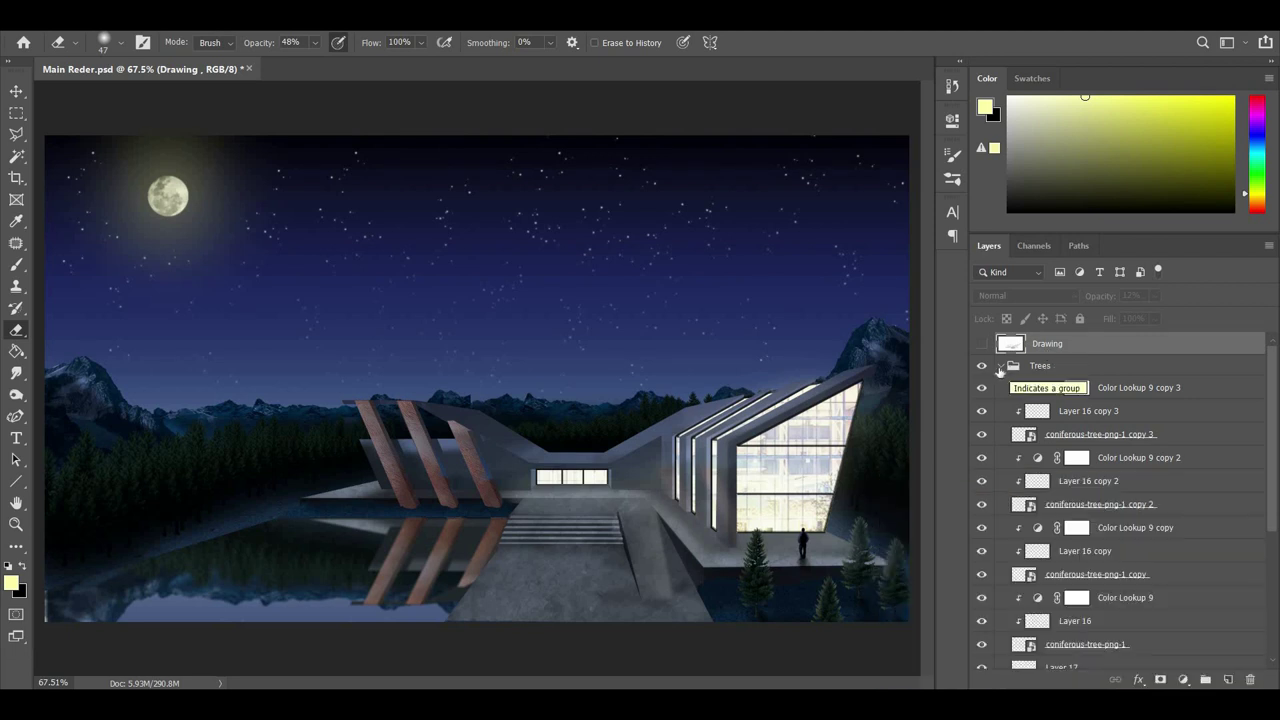
{"action": "left_click", "coordinate": [1001, 366]}
{"action": "left_click", "coordinate": [1040, 365]}
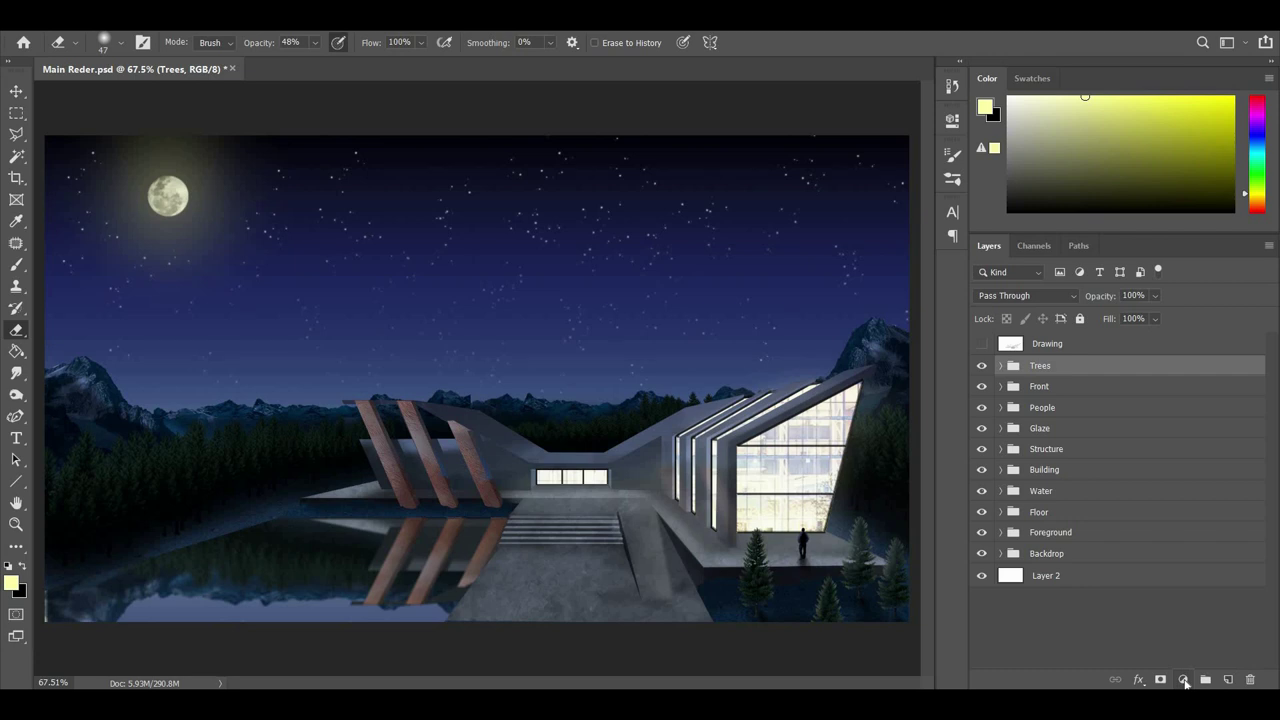
{"action": "left_click", "coordinate": [1184, 681]}
{"action": "left_click", "coordinate": [1183, 656]}
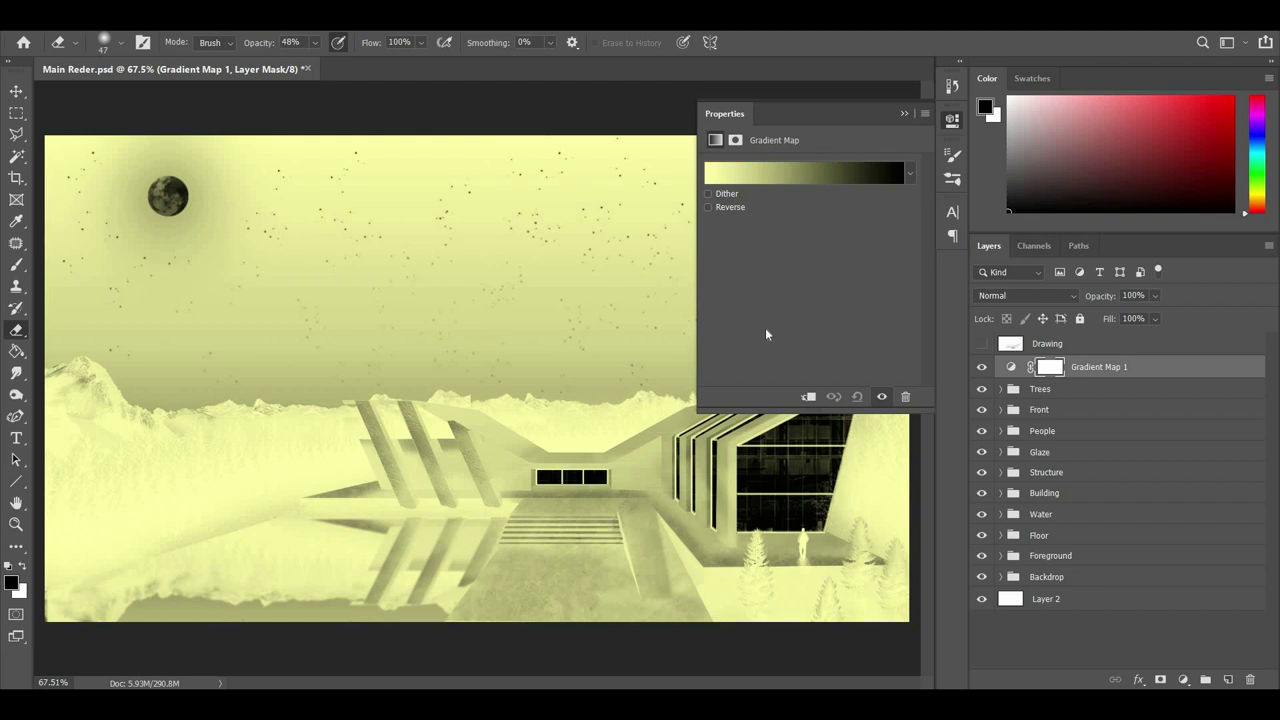
{"action": "left_click", "coordinate": [910, 174]}
{"action": "double_click", "coordinate": [865, 262]}
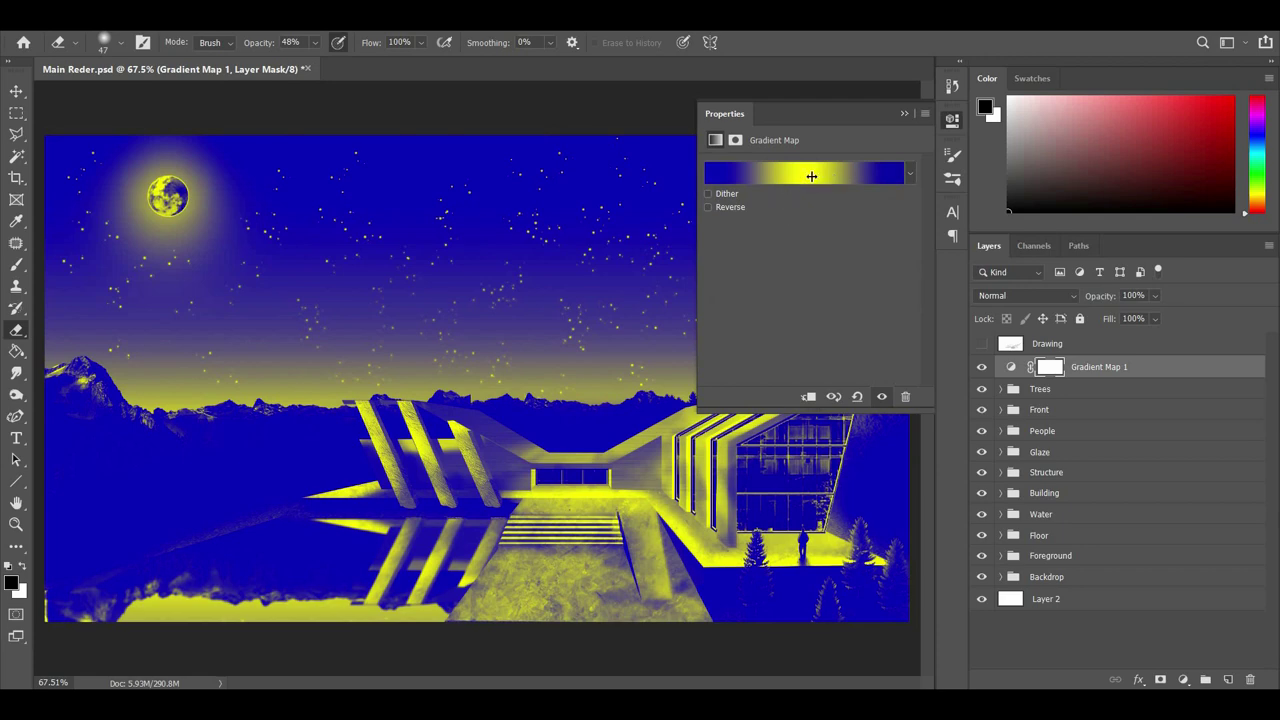
{"action": "left_click", "coordinate": [811, 176]}
{"action": "left_click", "coordinate": [785, 160]}
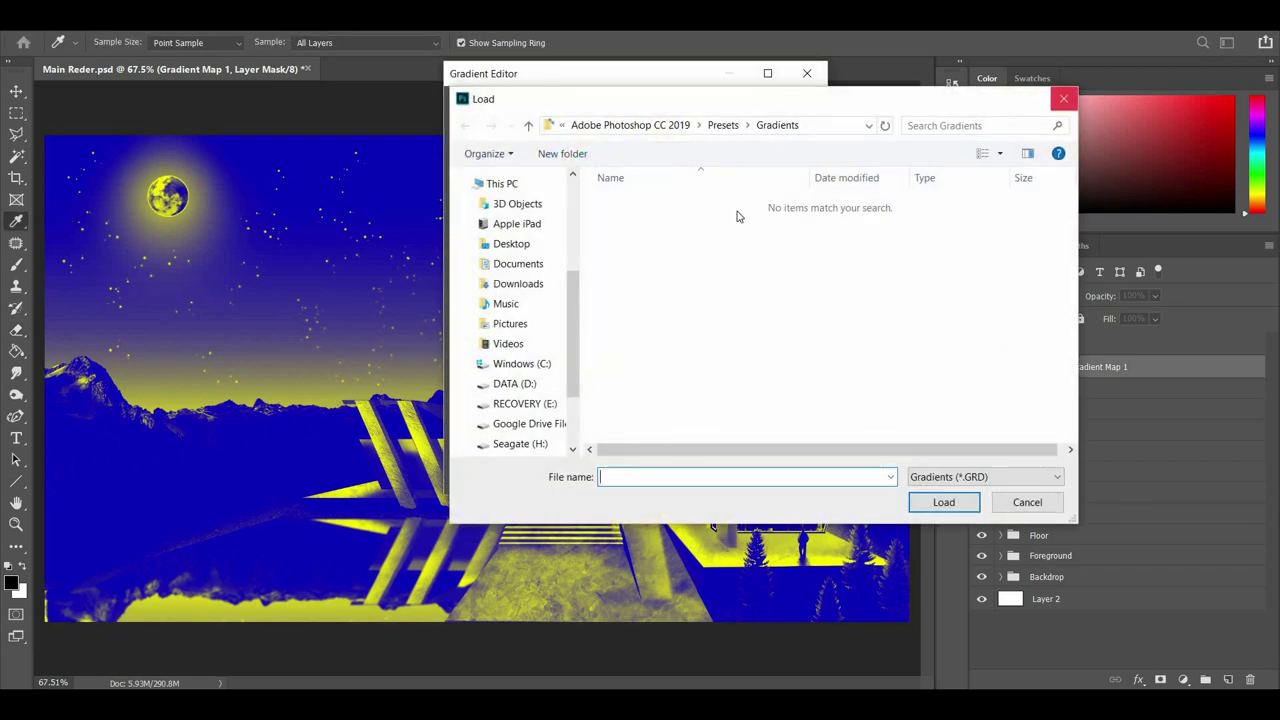
{"action": "key", "text": "Escape"}
{"action": "left_click", "coordinate": [807, 73]}
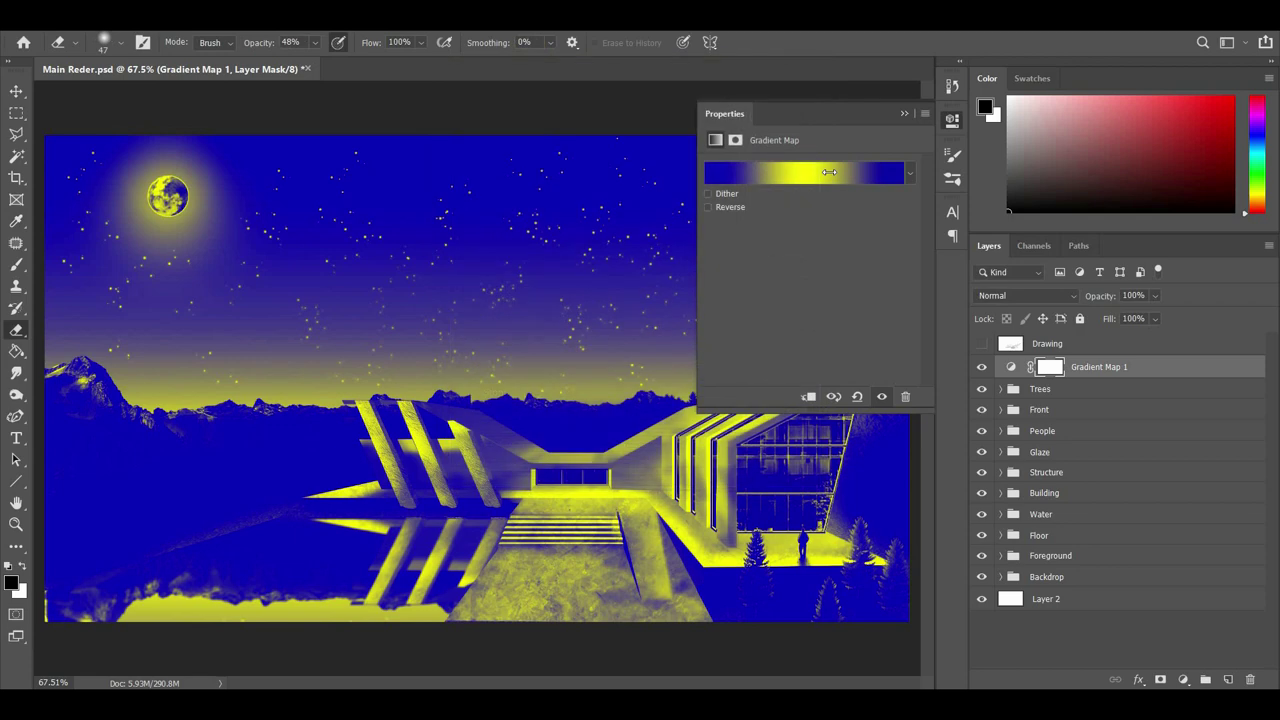
Delete the gradient's yellow middle stop and place the two blue stops at 0% and 100%.
{"action": "left_click", "coordinate": [829, 172]}
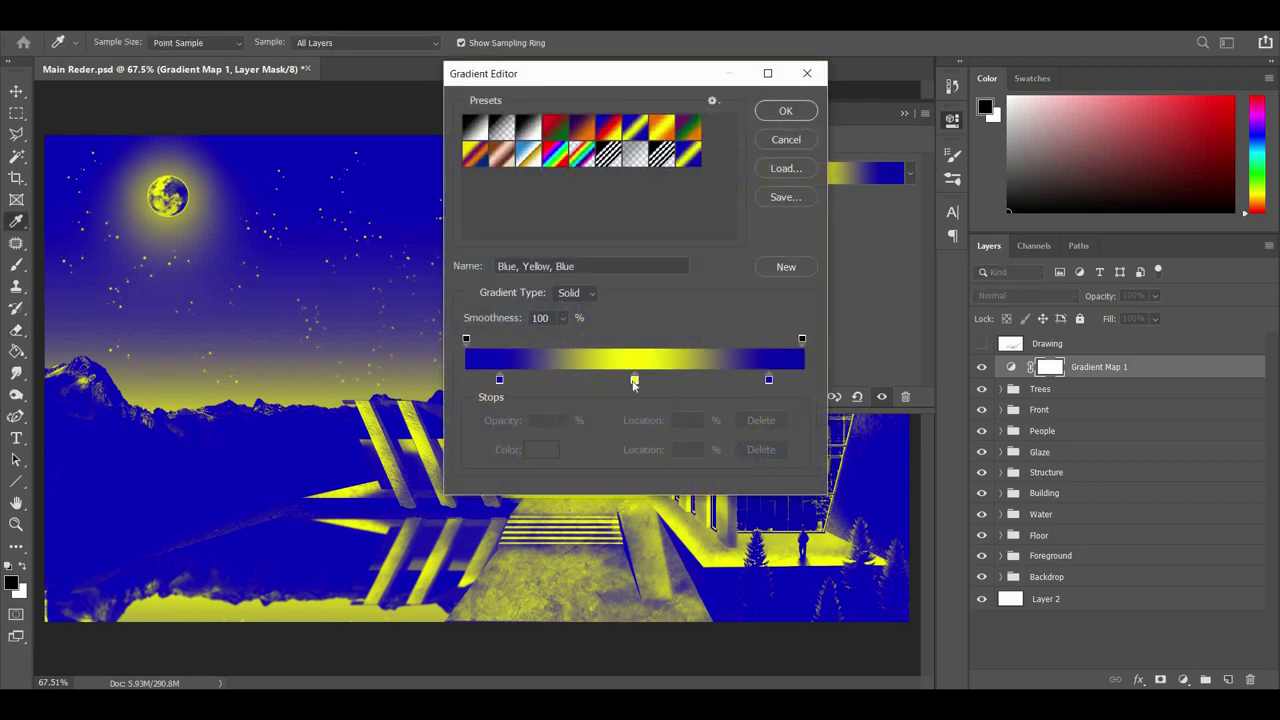
{"action": "left_click", "coordinate": [635, 380]}
{"action": "left_click", "coordinate": [758, 449]}
{"action": "left_click", "coordinate": [769, 380]}
{"action": "type", "text": "100"}
{"action": "key", "text": "Return"}
{"action": "left_click", "coordinate": [466, 382]}
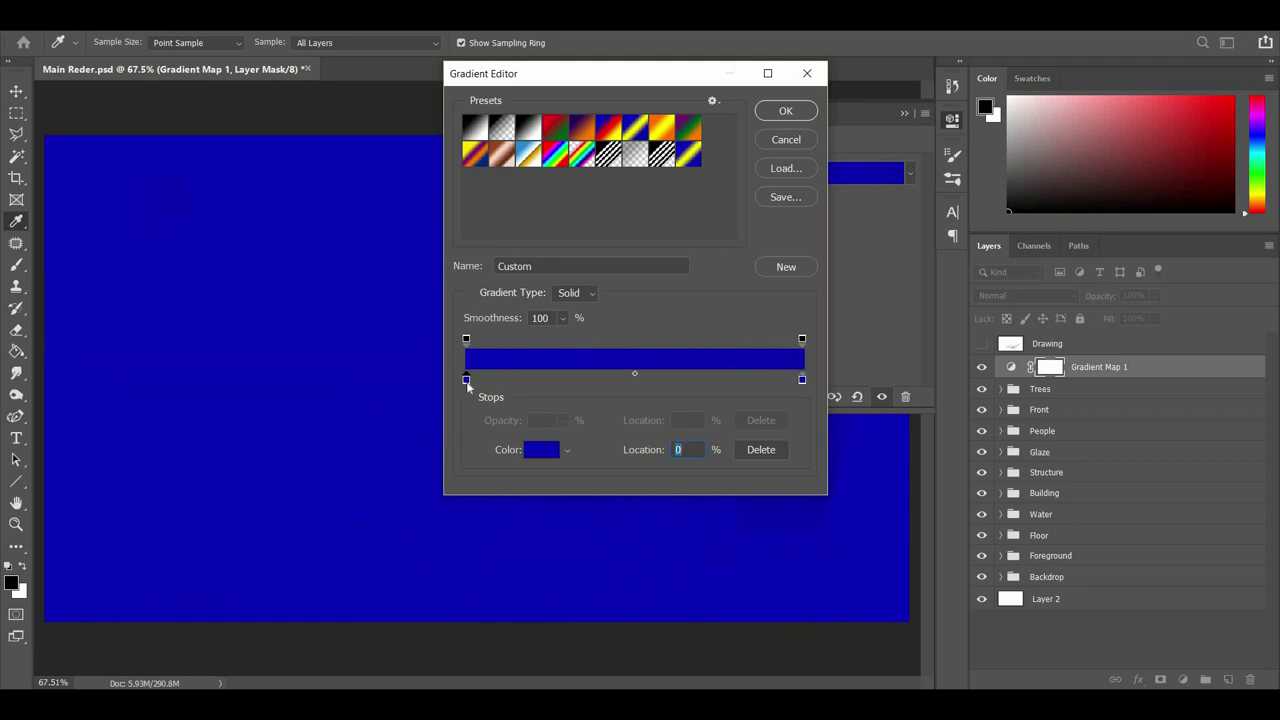
Change the color of the gradient's 0% stop to dark navy 05032b.
{"action": "left_click", "coordinate": [541, 449]}
{"action": "left_click_drag", "start_coordinate": [621, 288], "coordinate": [636, 310]}
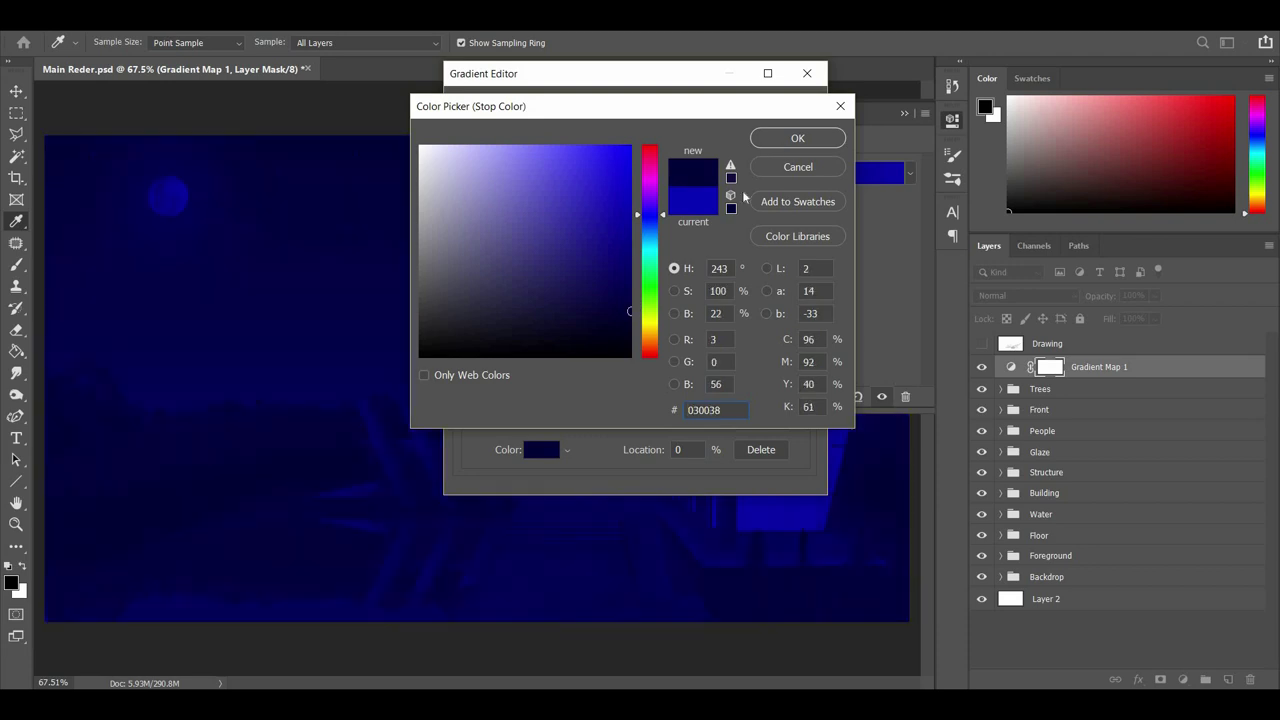
{"action": "left_click", "coordinate": [628, 327]}
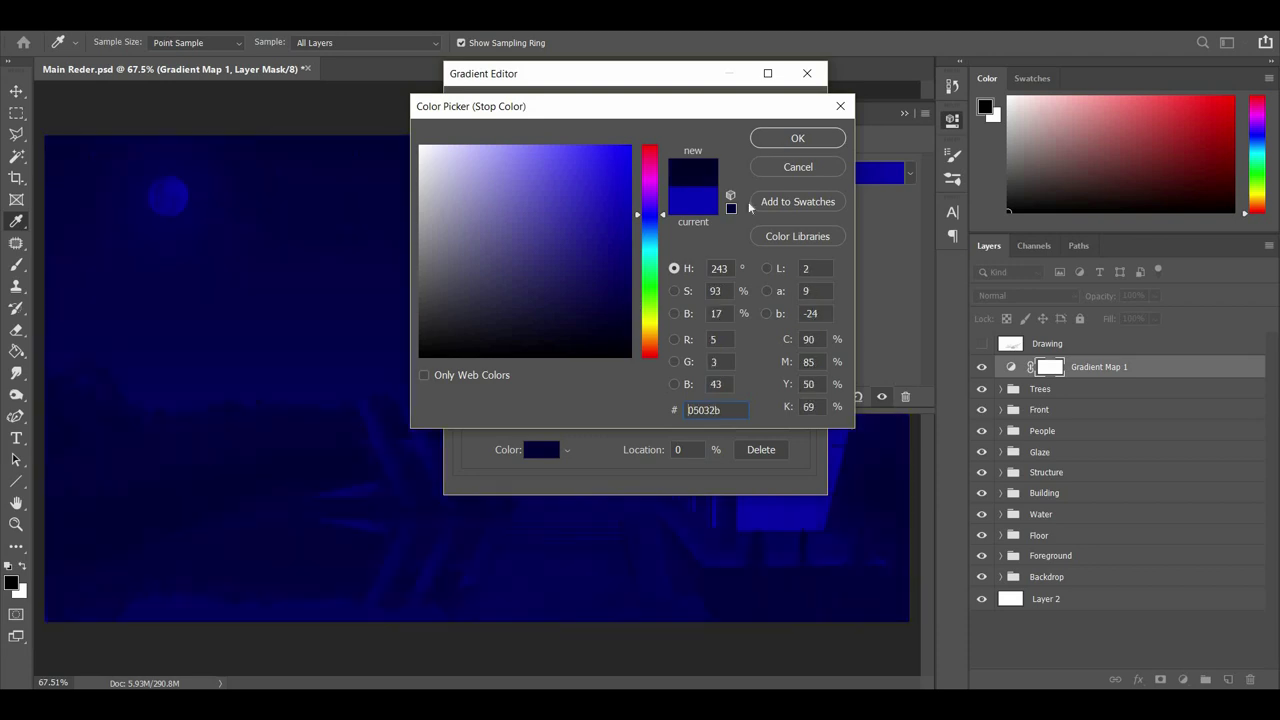
{"action": "left_click", "coordinate": [797, 138]}
Change the color of the gradient's 100% stop to pale lavender d6d3fd.
{"action": "left_click", "coordinate": [802, 380]}
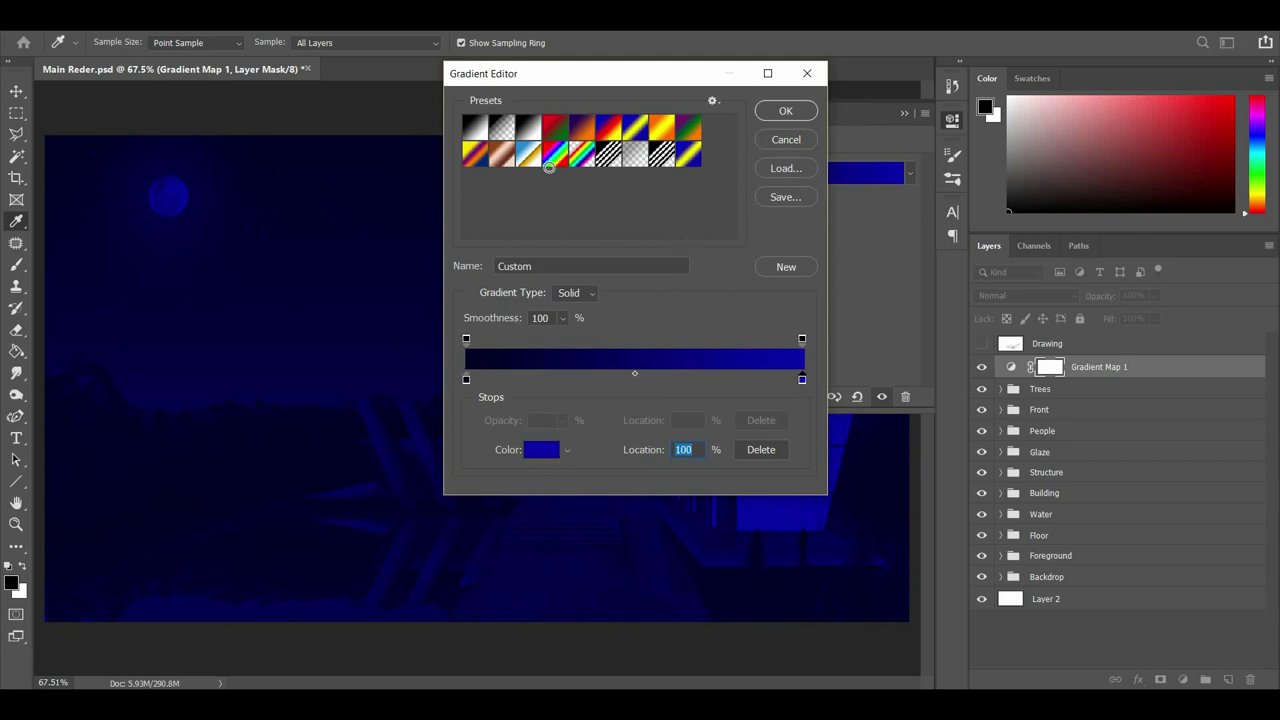
{"action": "left_click", "coordinate": [541, 449]}
{"action": "left_click", "coordinate": [478, 153]}
{"action": "left_click_drag", "start_coordinate": [478, 153], "coordinate": [456, 150]}
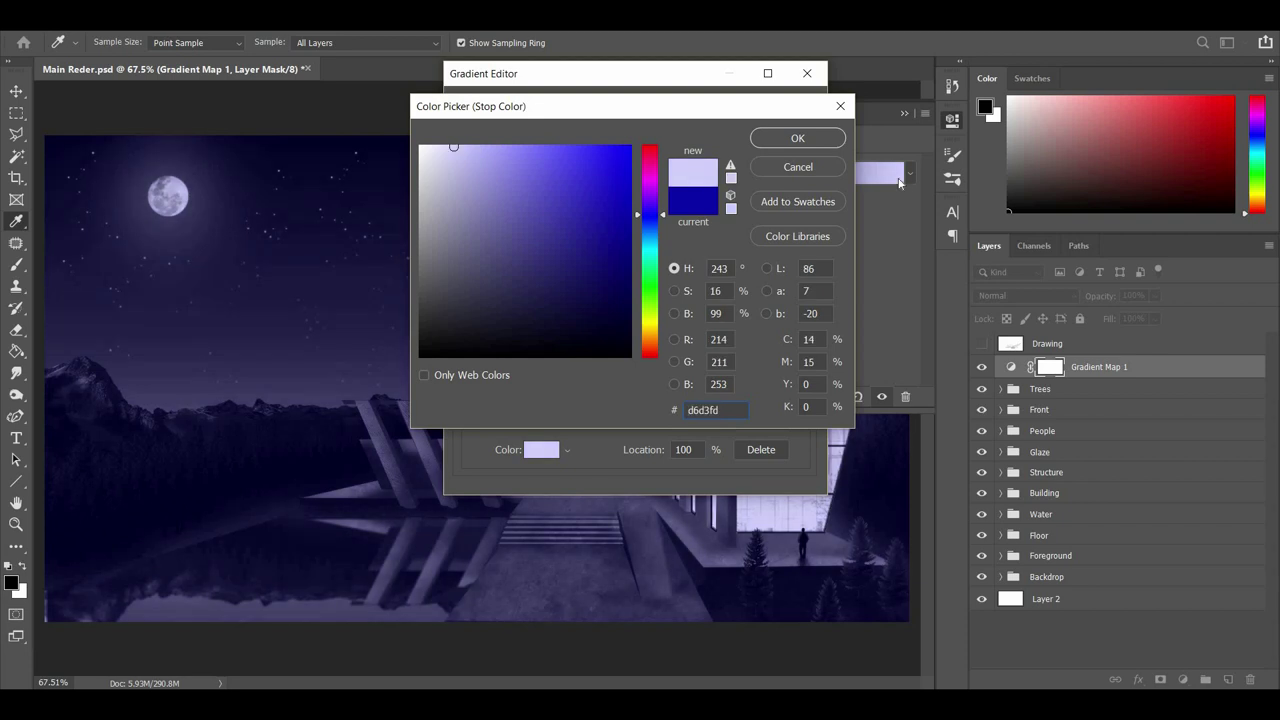
{"action": "key", "text": "Return"}
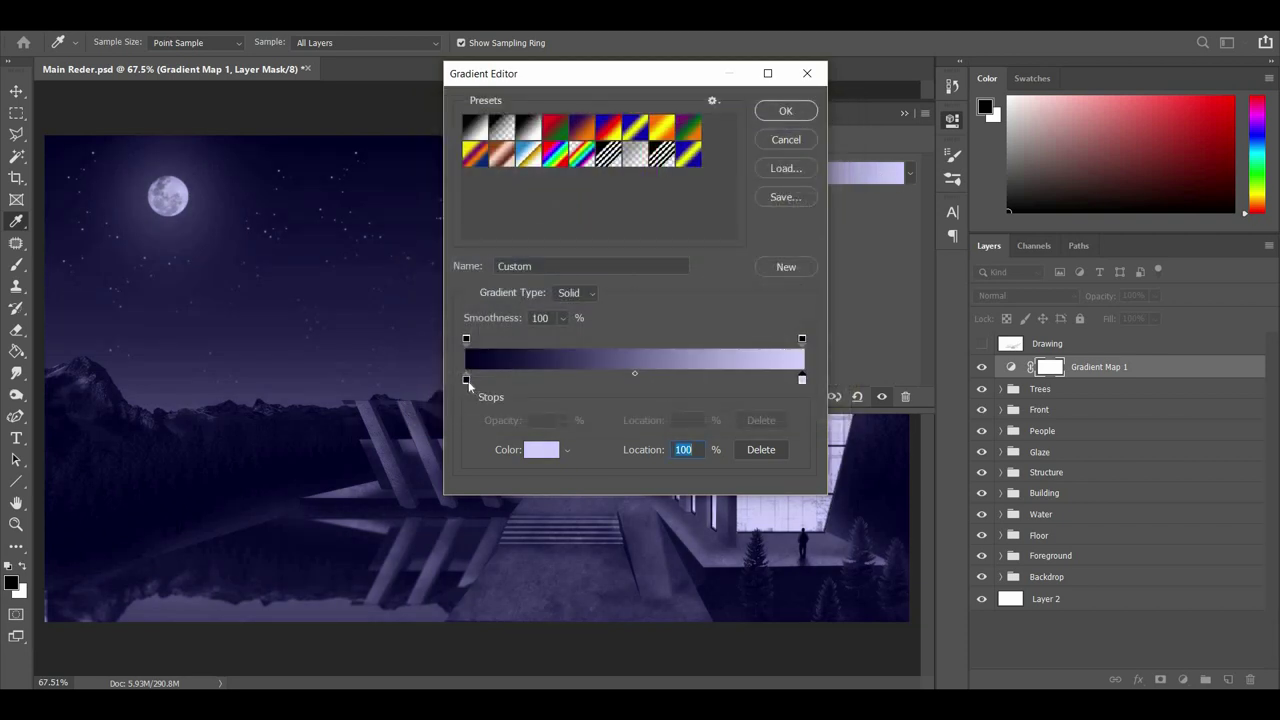
Set the gradient's 0% stop to near-black violet 060115 and accept the edited gradient map.
{"action": "left_click", "coordinate": [466, 379]}
{"action": "left_click", "coordinate": [541, 449]}
{"action": "left_click_drag", "start_coordinate": [630, 336], "coordinate": [641, 341]}
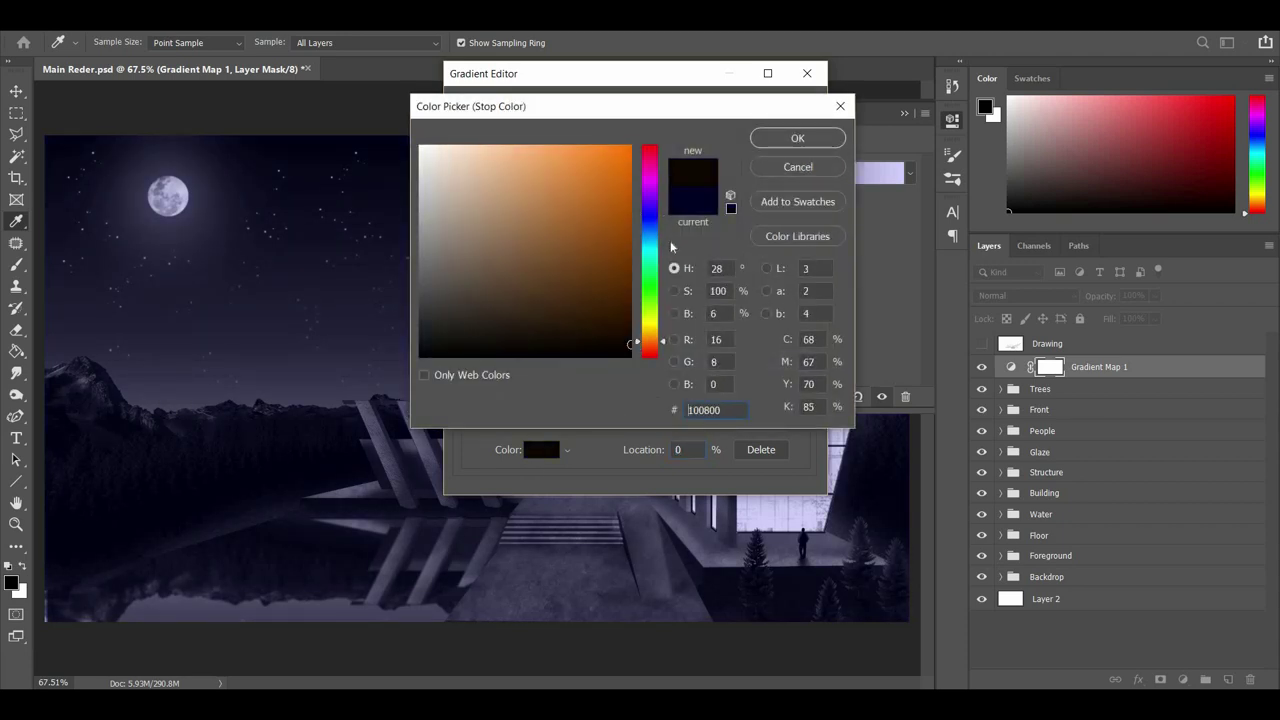
{"action": "left_click", "coordinate": [651, 208]}
{"action": "left_click_drag", "start_coordinate": [626, 342], "coordinate": [623, 340]}
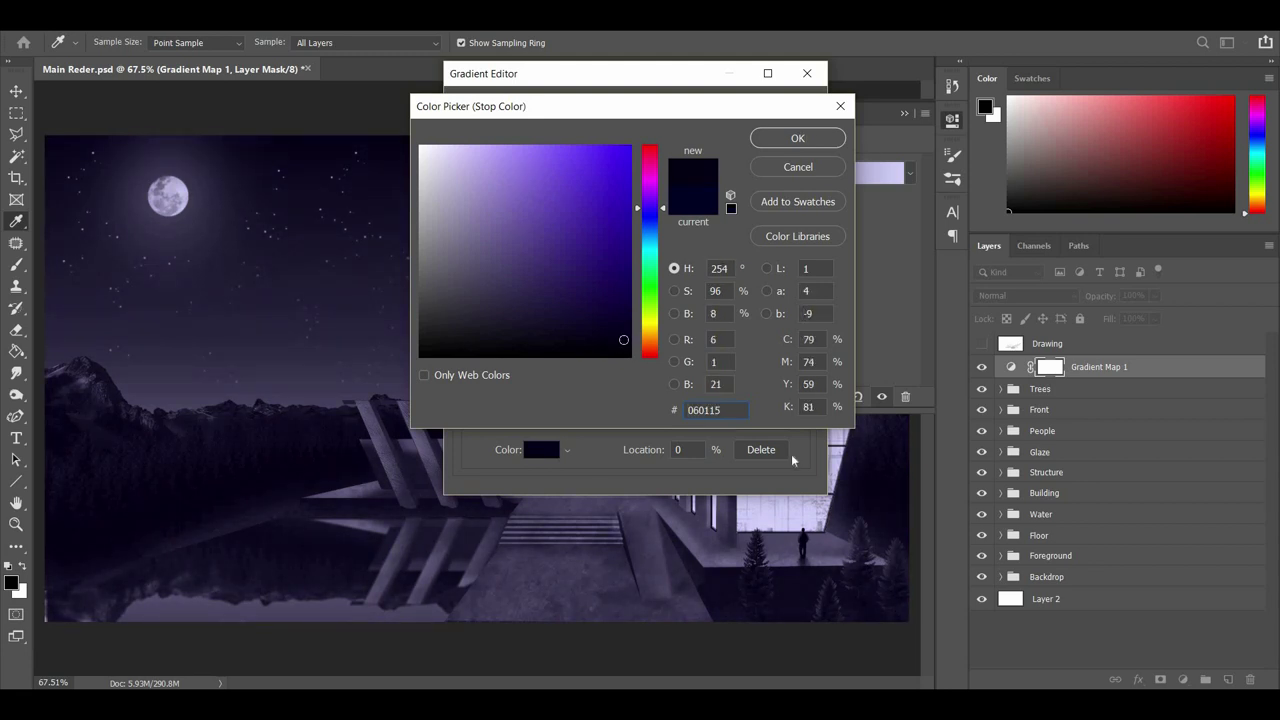
{"action": "left_click", "coordinate": [797, 138]}
{"action": "left_click", "coordinate": [789, 115]}
{"action": "key", "text": "e"}
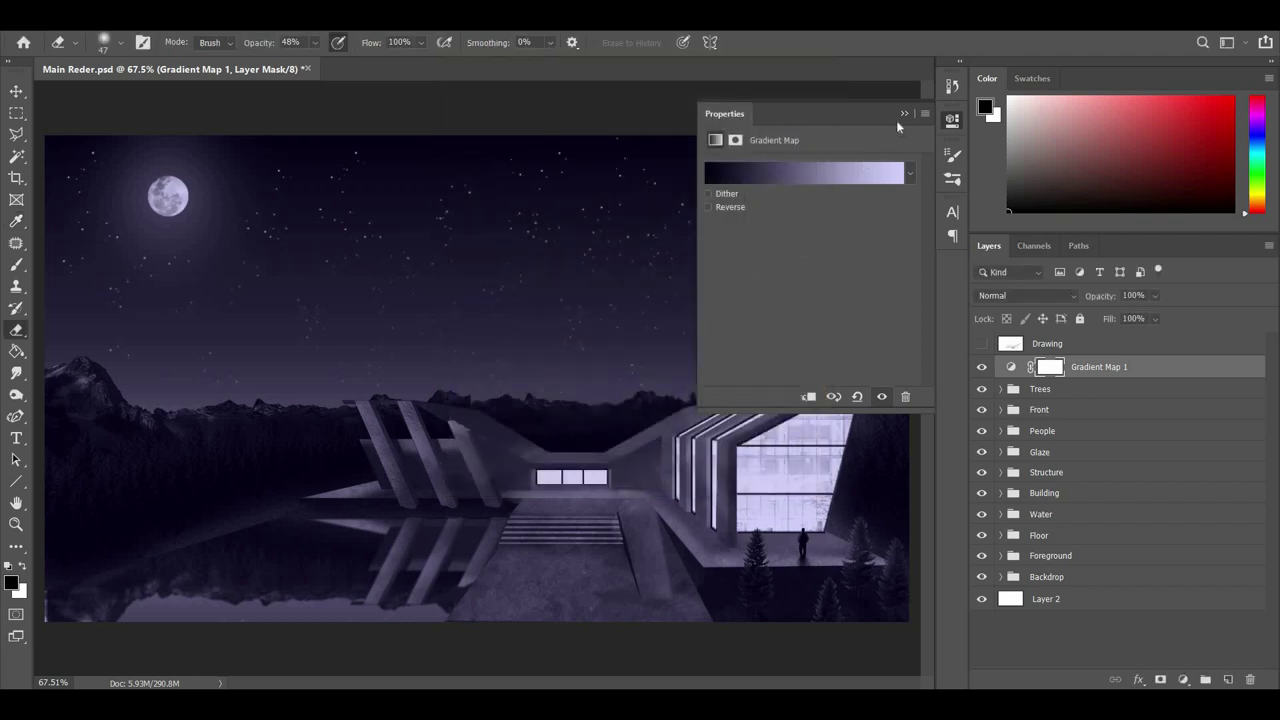
{"action": "left_click", "coordinate": [899, 115]}
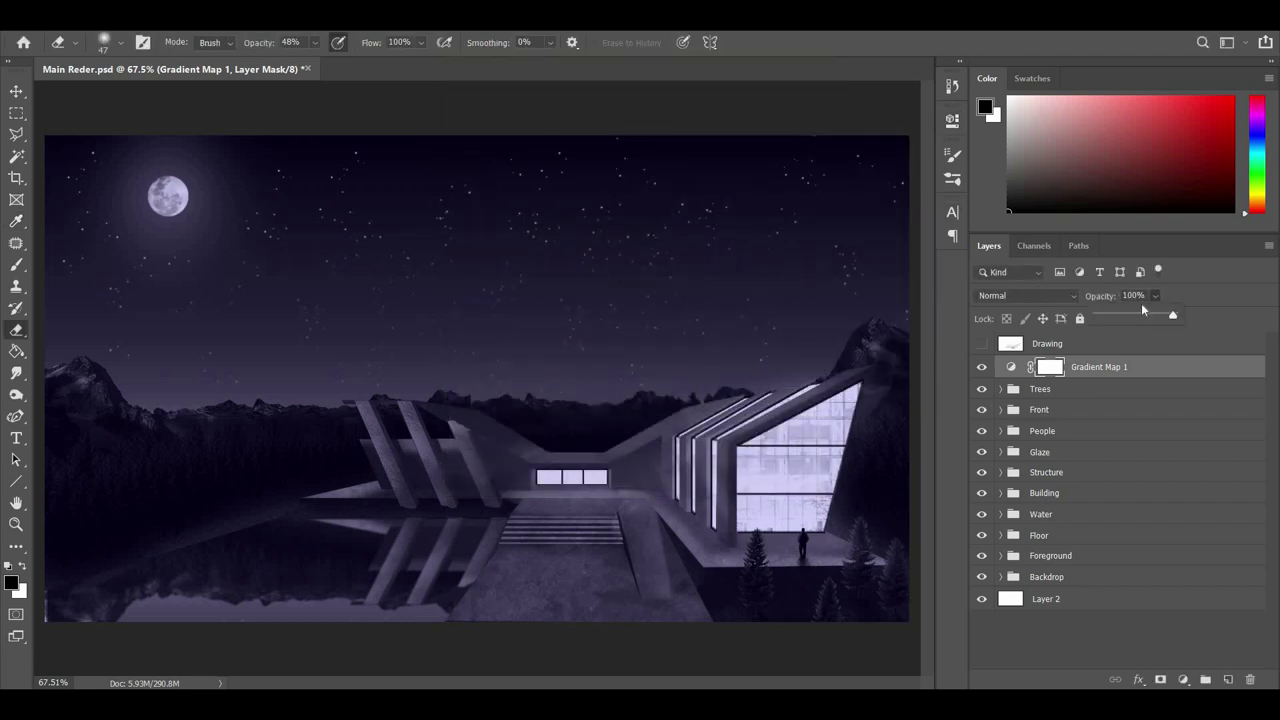
Reduce the Gradient Map 1 layer's opacity to 25% after trying 50%, and toggle its visibility to compare the effect.
{"action": "double_click", "coordinate": [1133, 296]}
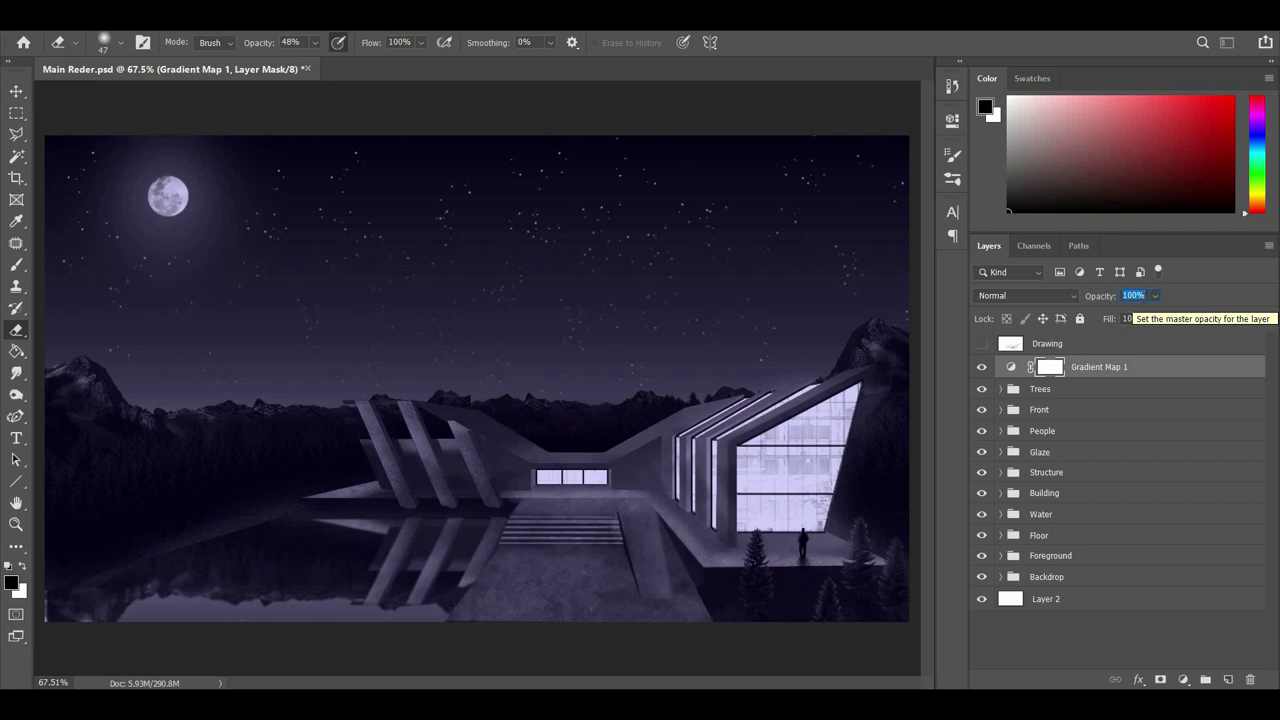
{"action": "type", "text": "50"}
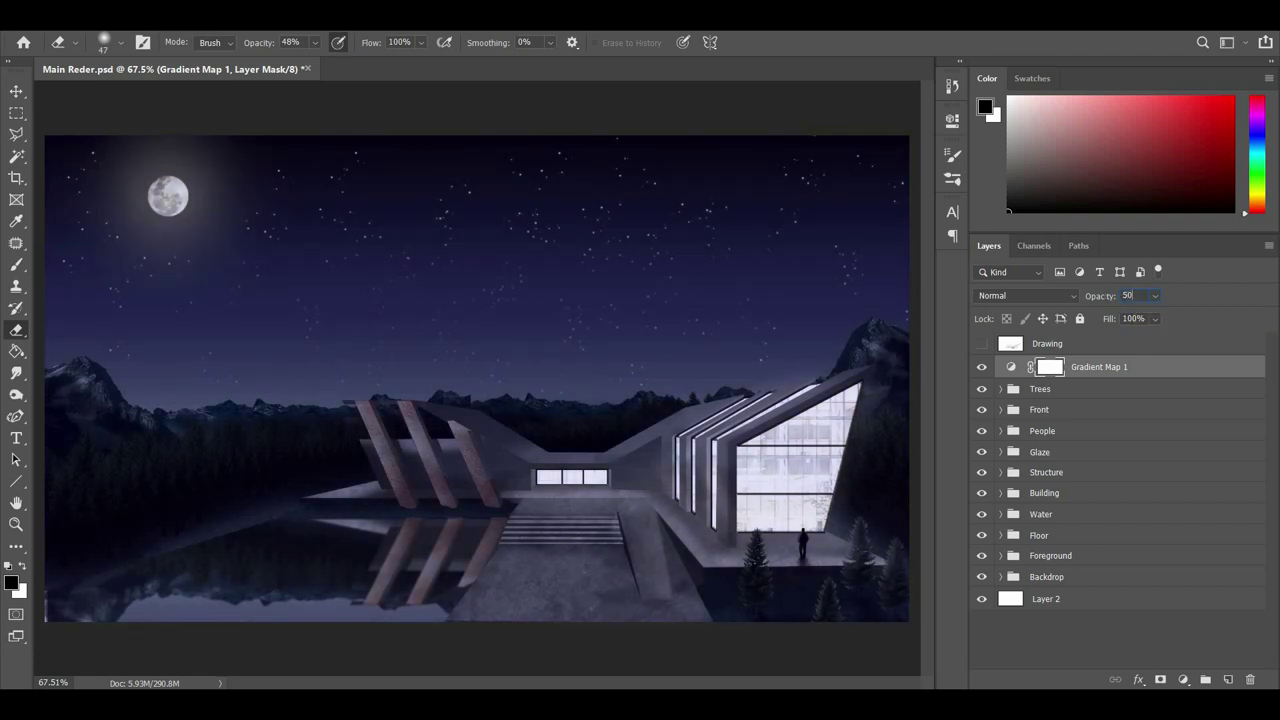
{"action": "key", "text": "Return"}
{"action": "type", "text": "25"}
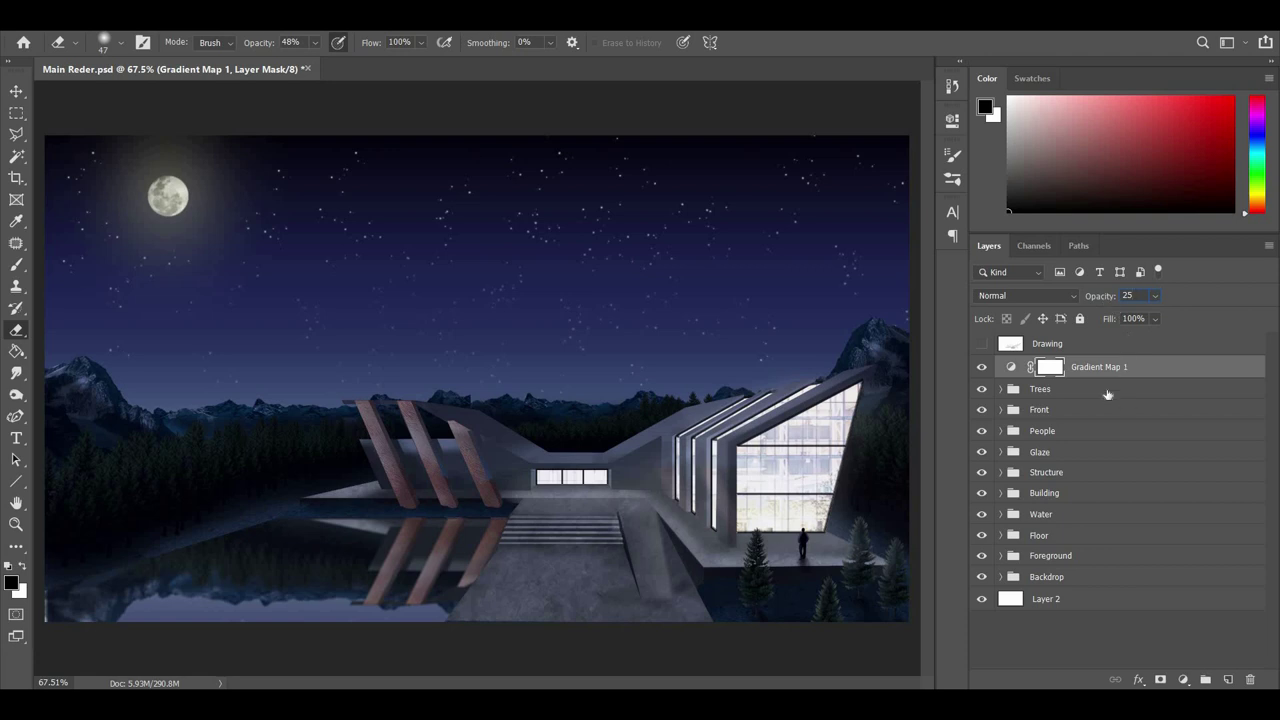
{"action": "left_click", "coordinate": [1107, 392]}
{"action": "left_click", "coordinate": [980, 367]}
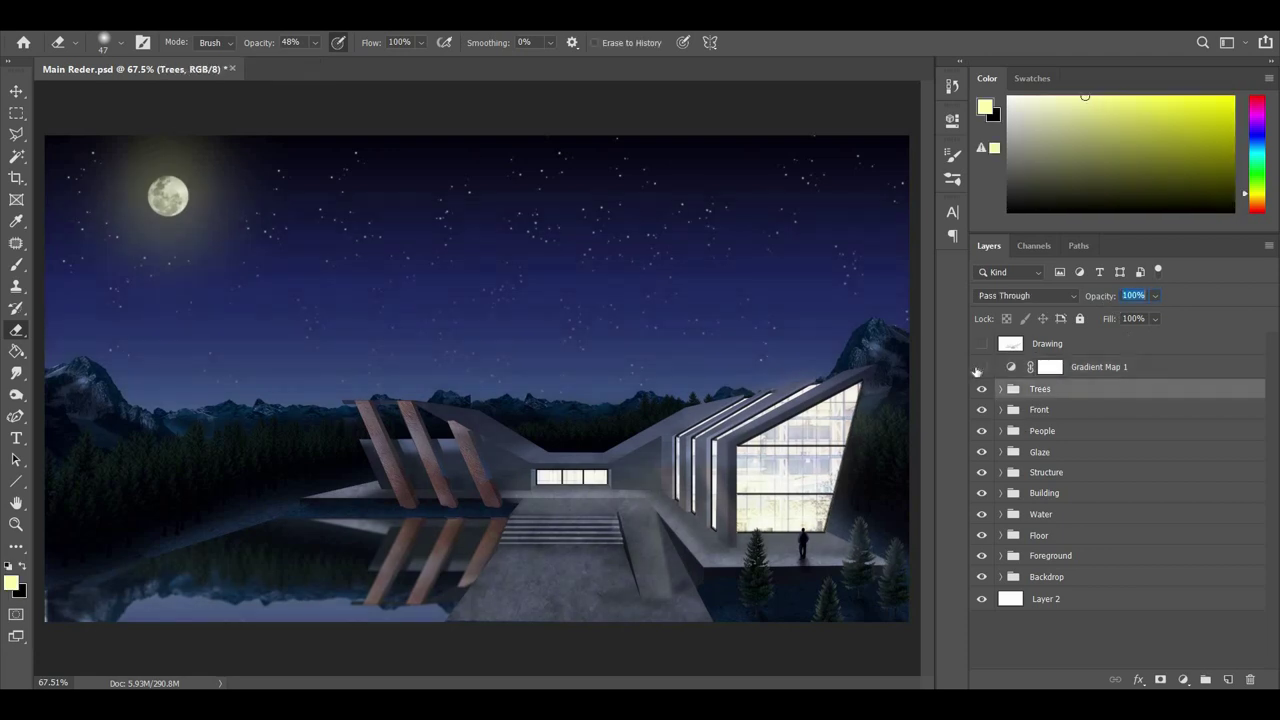
{"action": "left_click", "coordinate": [980, 368]}
Try duplicating all layers and groups from Backdrop up to Gradient Map 1.
{"action": "left_click", "coordinate": [1046, 576]}
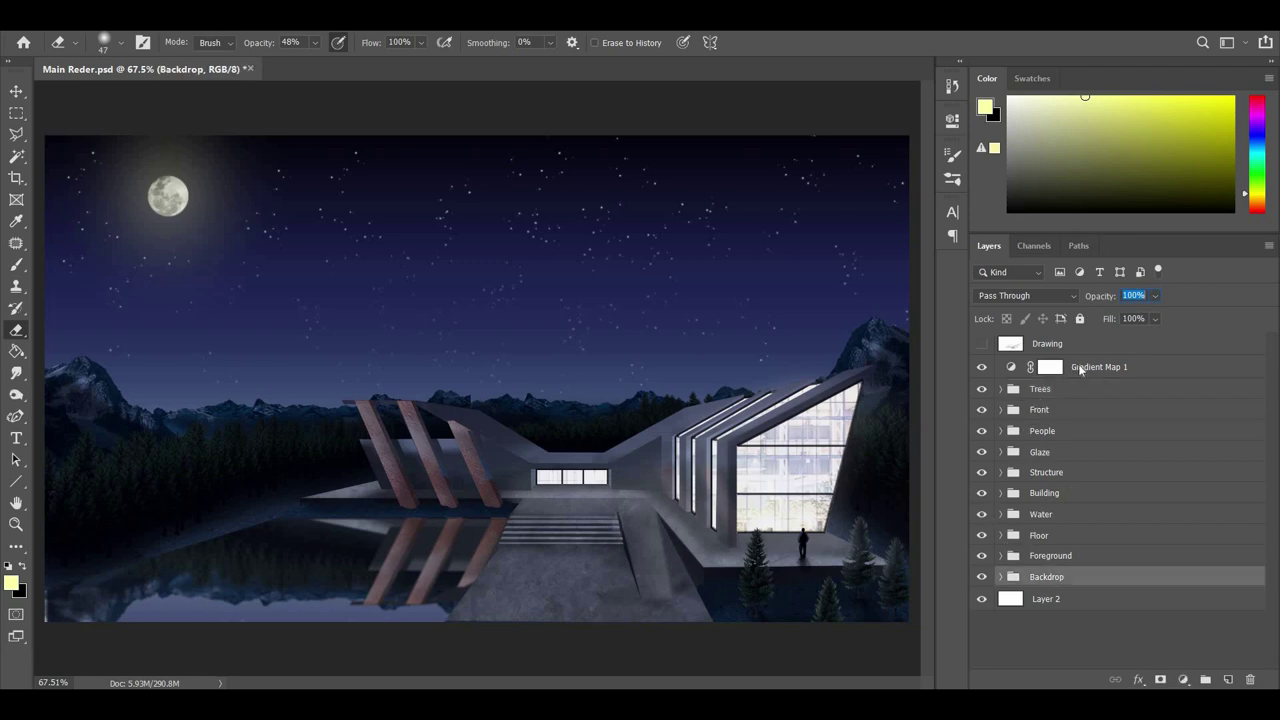
{"action": "left_click", "coordinate": [1078, 370], "text": "shift"}
{"action": "right_click", "coordinate": [1070, 430]}
{"action": "left_click", "coordinate": [965, 80]}
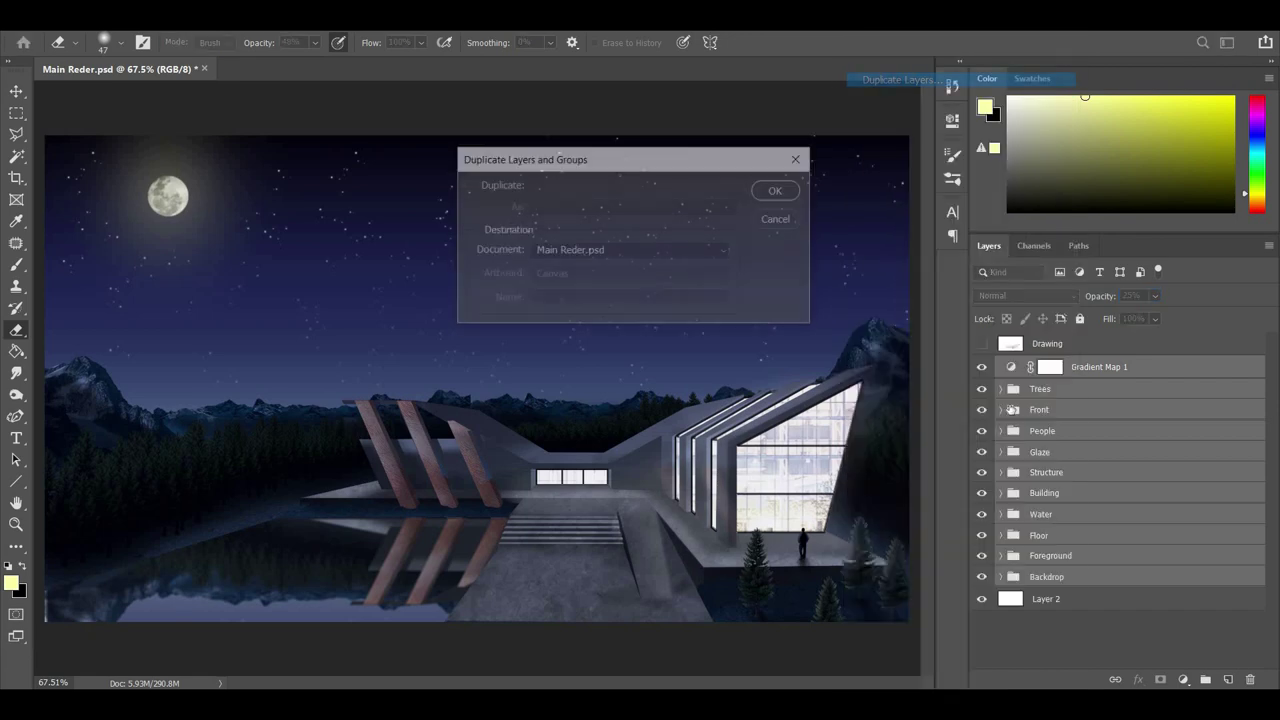
{"action": "key", "text": "Return"}
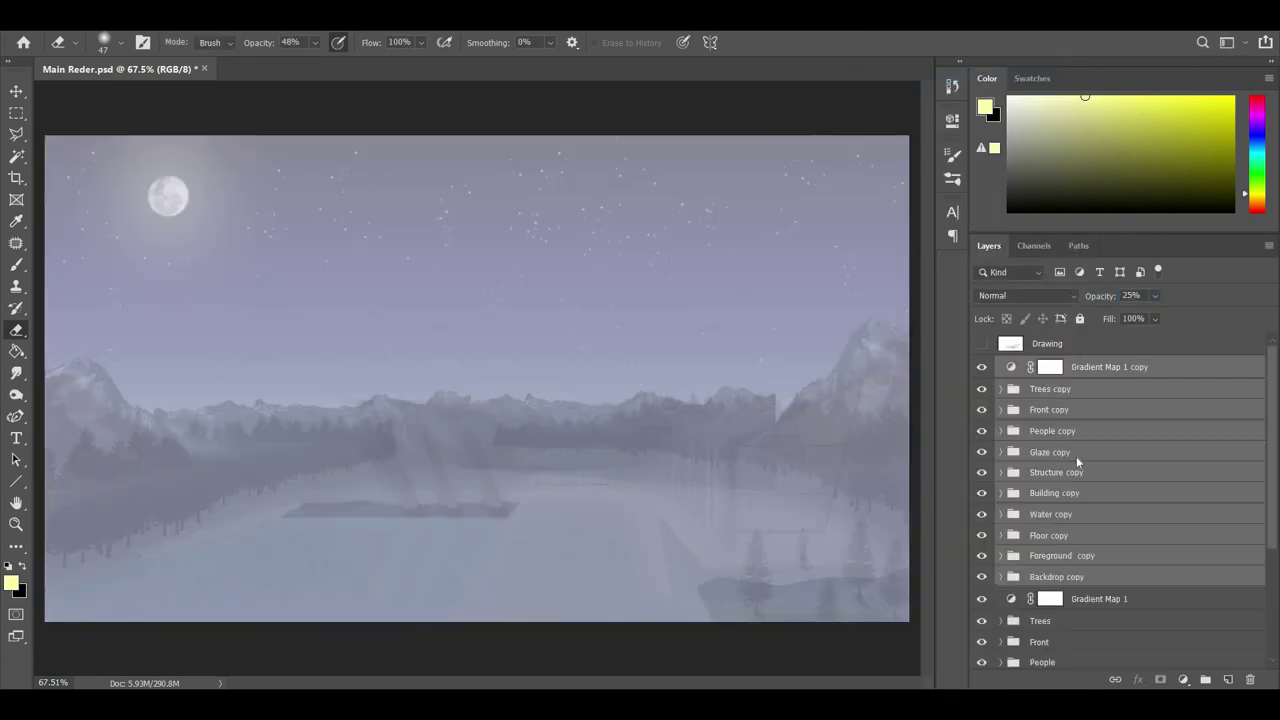
{"action": "right_click", "coordinate": [1078, 458]}
{"action": "left_click", "coordinate": [1032, 487]}
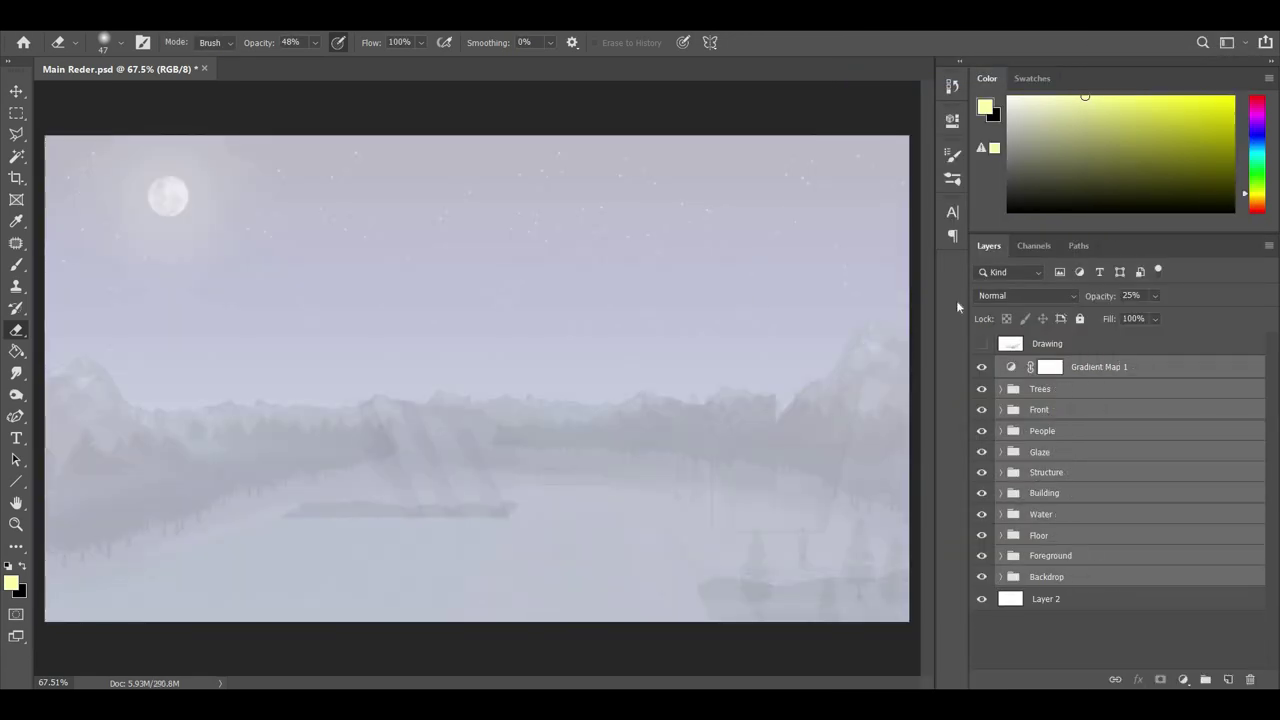
Save the Main Reder.psd document.
{"action": "key", "text": "alt+f"}
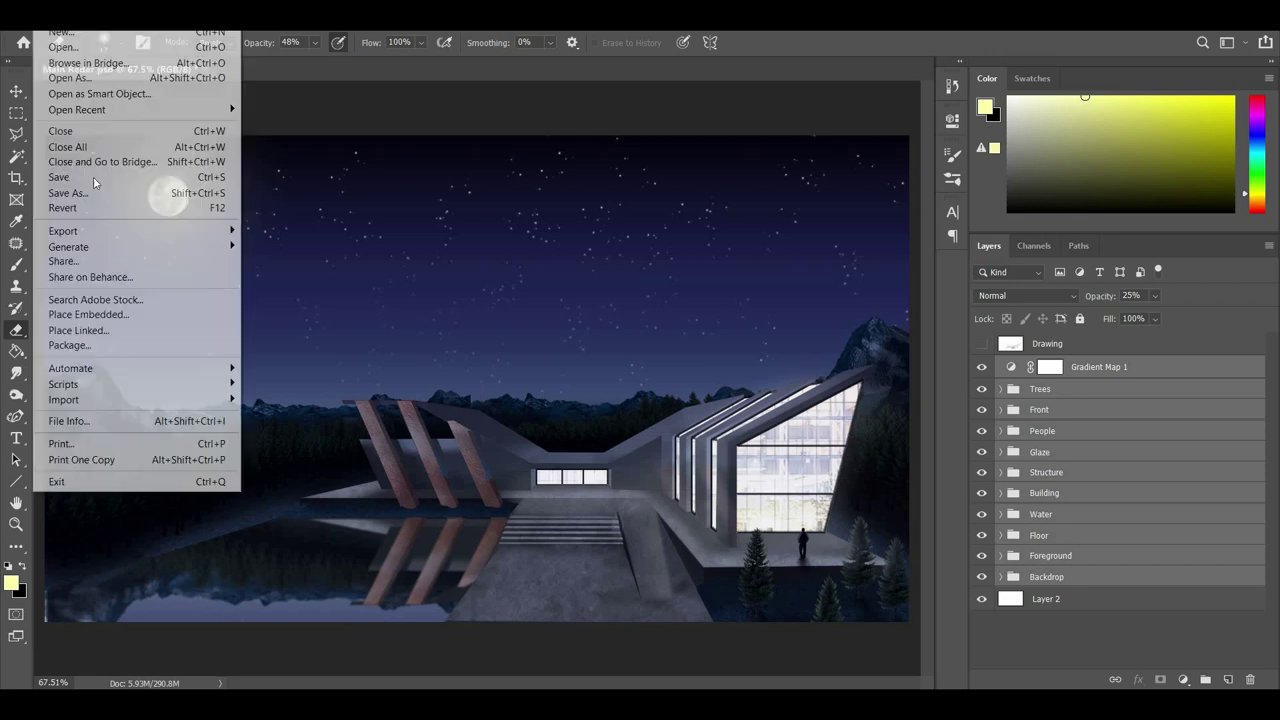
{"action": "left_click", "coordinate": [96, 178]}
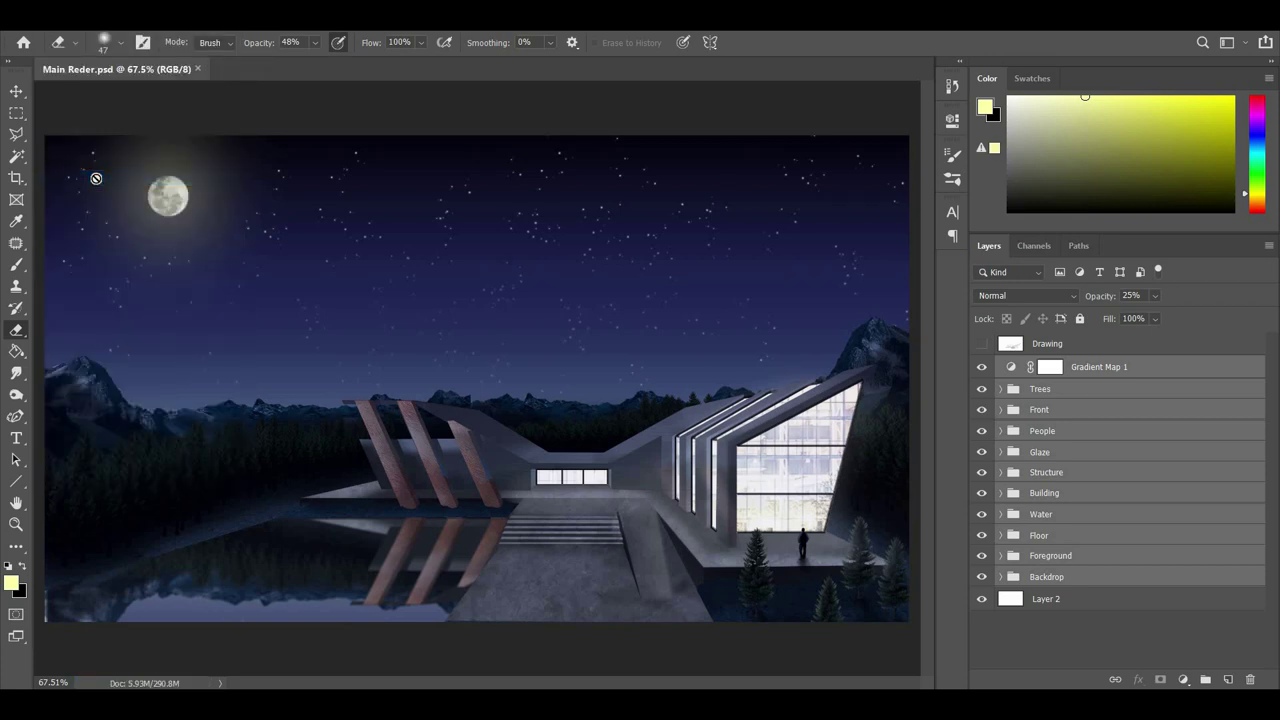
Duplicate all groups from Trees down to Backdrop, leaving out Gradient Map 1, and merge the copies into a single layer.
{"action": "left_click", "coordinate": [1099, 368]}
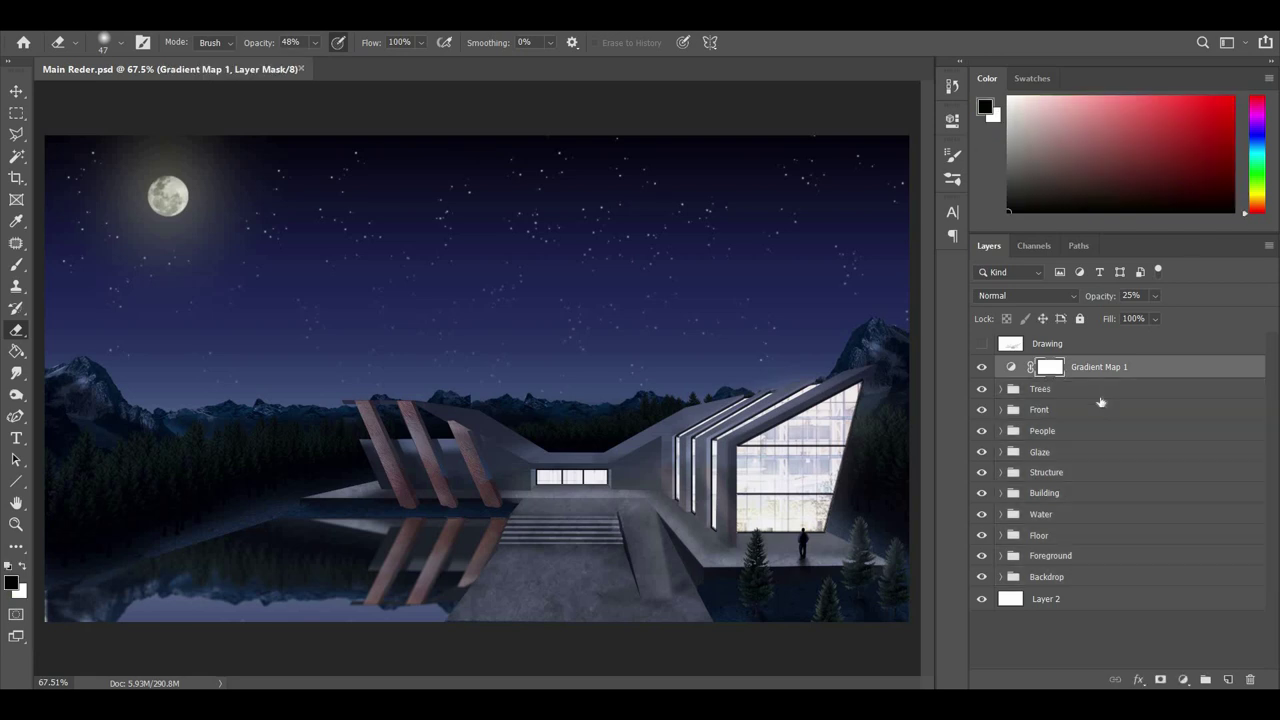
{"action": "left_click", "coordinate": [1100, 389]}
{"action": "left_click", "coordinate": [1103, 576], "text": "shift"}
{"action": "right_click", "coordinate": [1094, 395]}
{"action": "key", "text": "Escape"}
{"action": "left_click", "coordinate": [1086, 578], "text": "ctrl"}
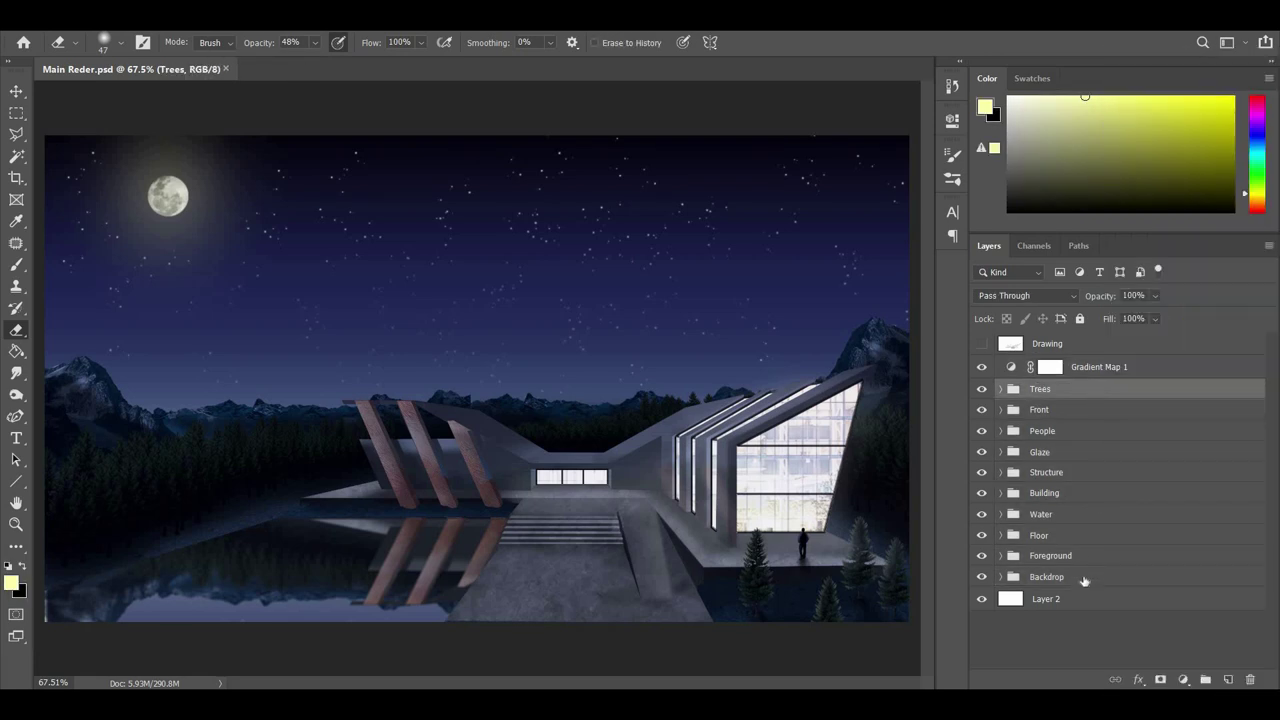
{"action": "left_click", "coordinate": [1085, 578], "text": "shift"}
{"action": "right_click", "coordinate": [1085, 578]}
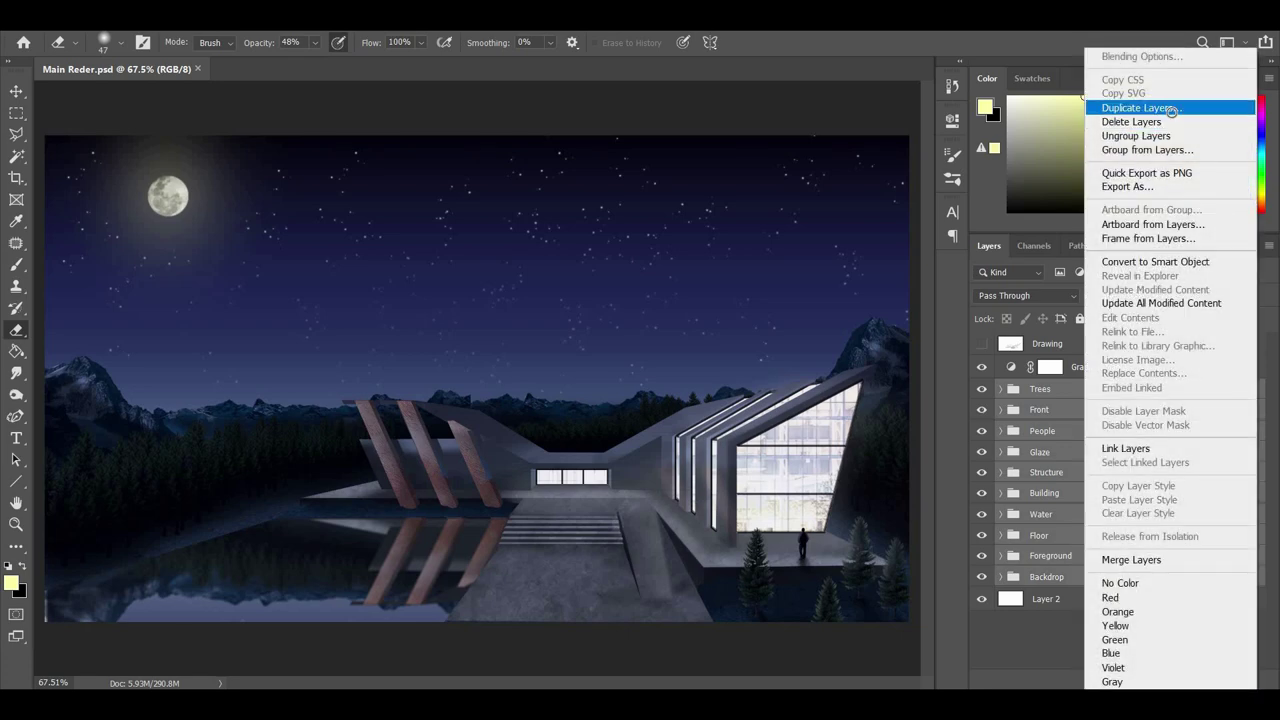
{"action": "left_click", "coordinate": [1172, 110]}
{"action": "key", "text": "Return"}
{"action": "right_click", "coordinate": [1100, 498]}
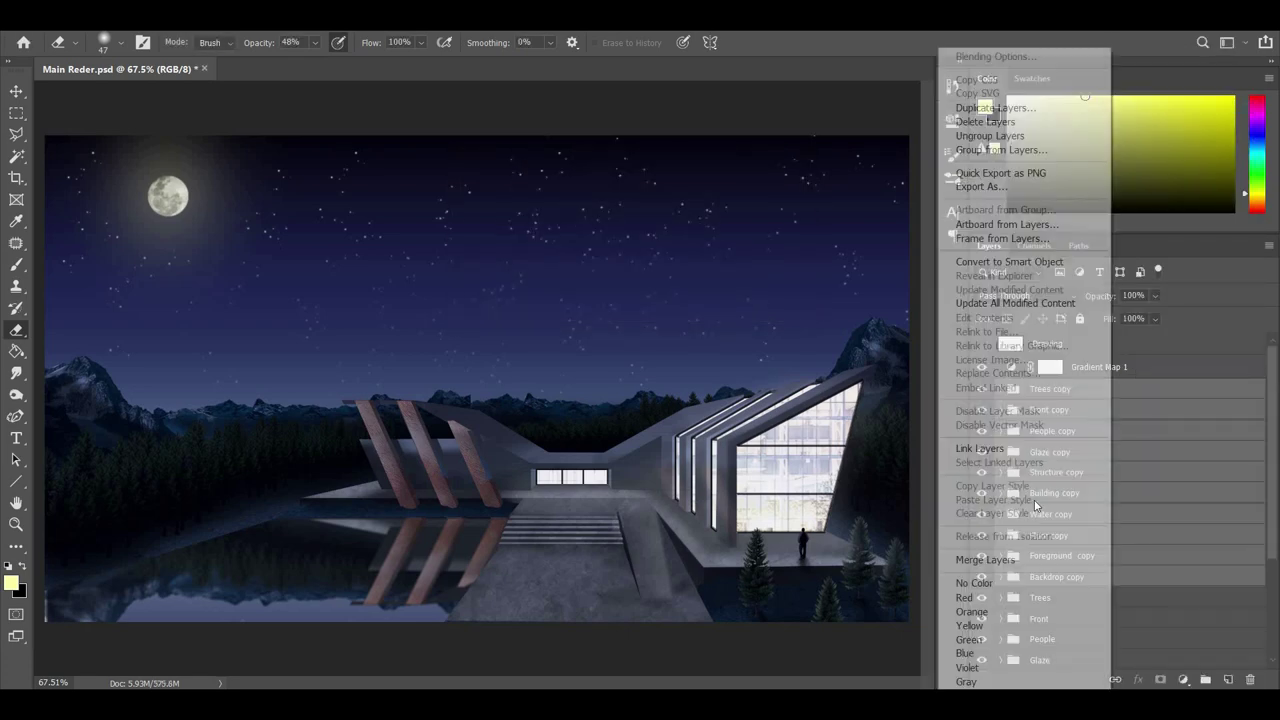
{"action": "left_click", "coordinate": [1004, 560]}
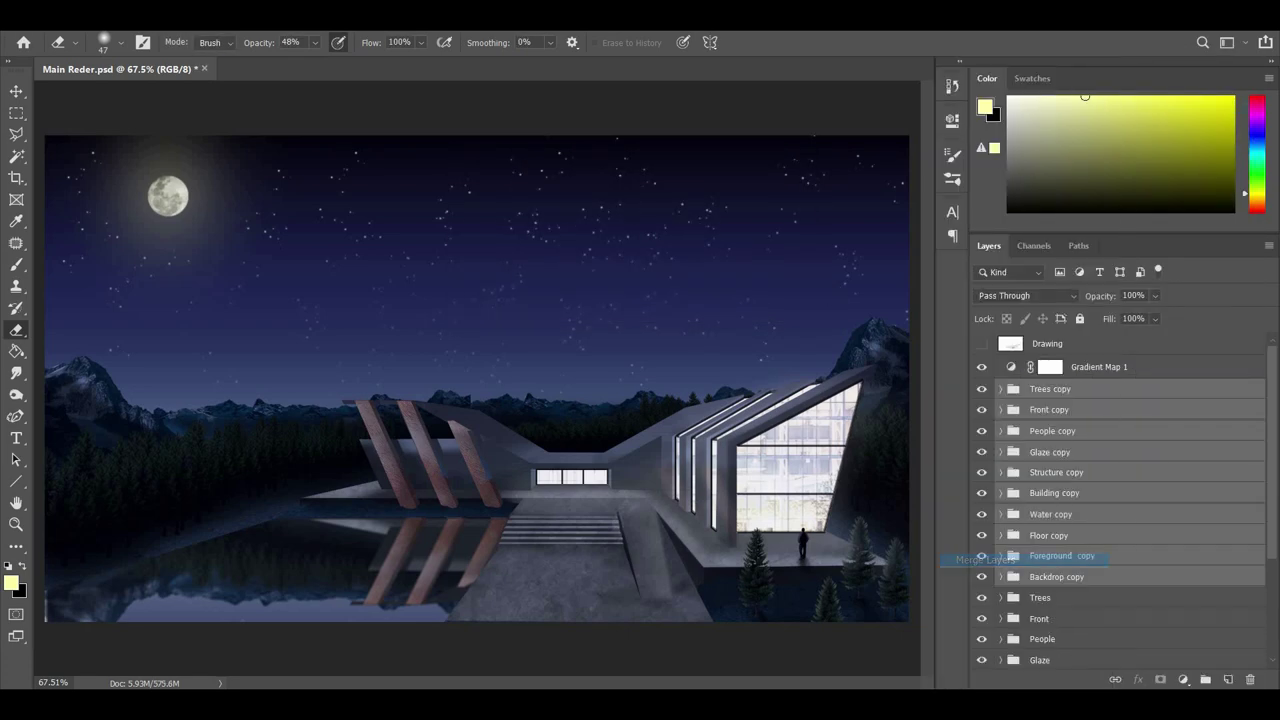
Apply a High Pass filter with a 2.4-pixel radius to the merged Trees copy layer.
{"action": "left_click", "coordinate": [252, 18]}
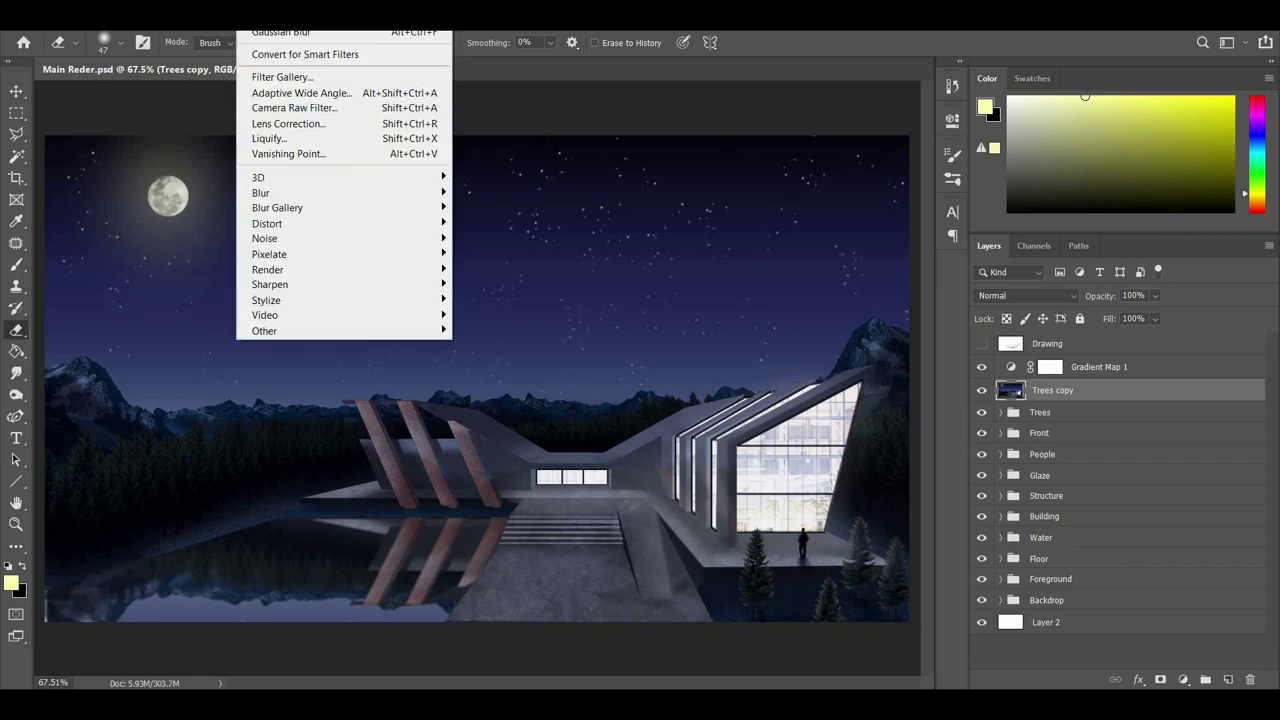
{"action": "mouse_move", "coordinate": [315, 15]}
{"action": "mouse_move", "coordinate": [255, 15]}
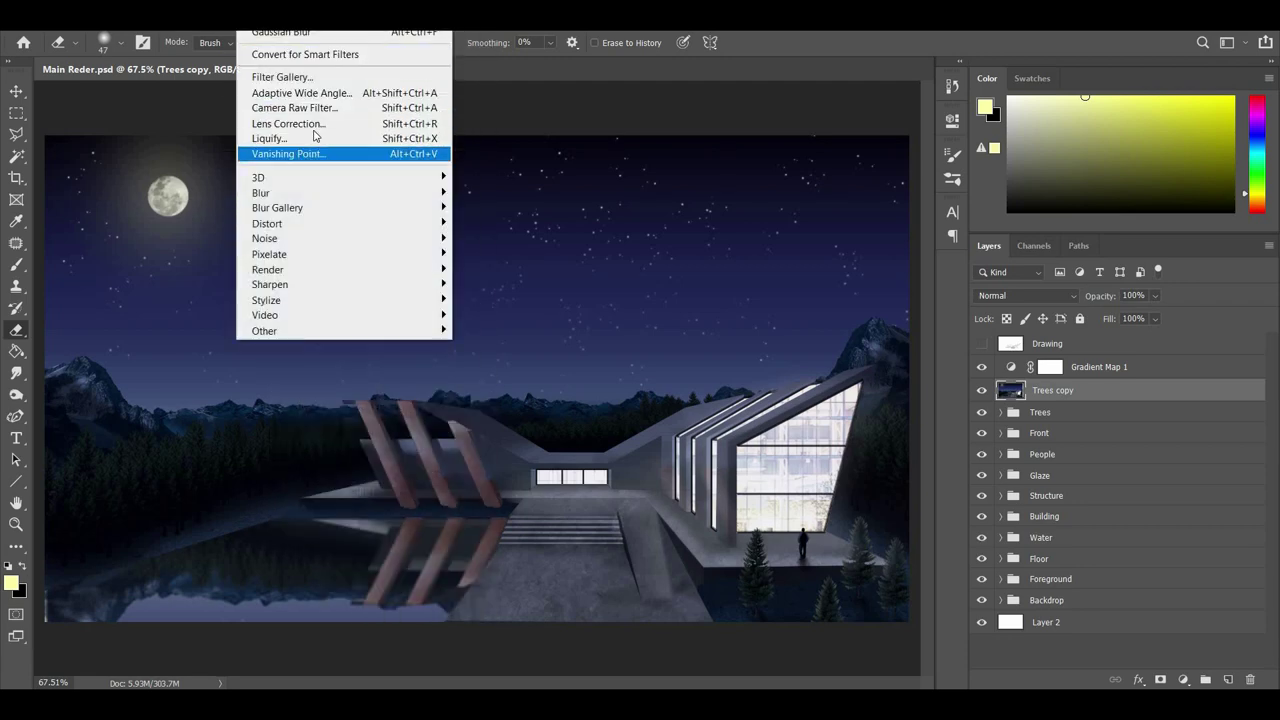
{"action": "mouse_move", "coordinate": [185, 15]}
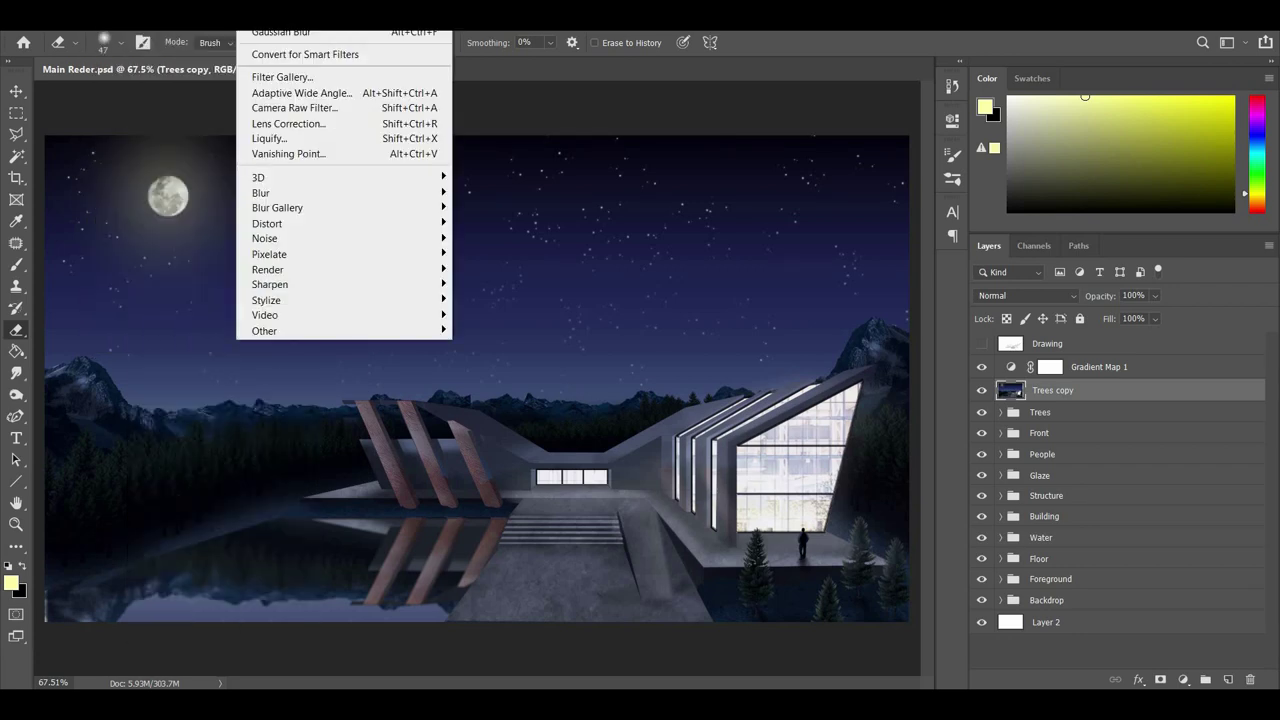
{"action": "mouse_move", "coordinate": [440, 331]}
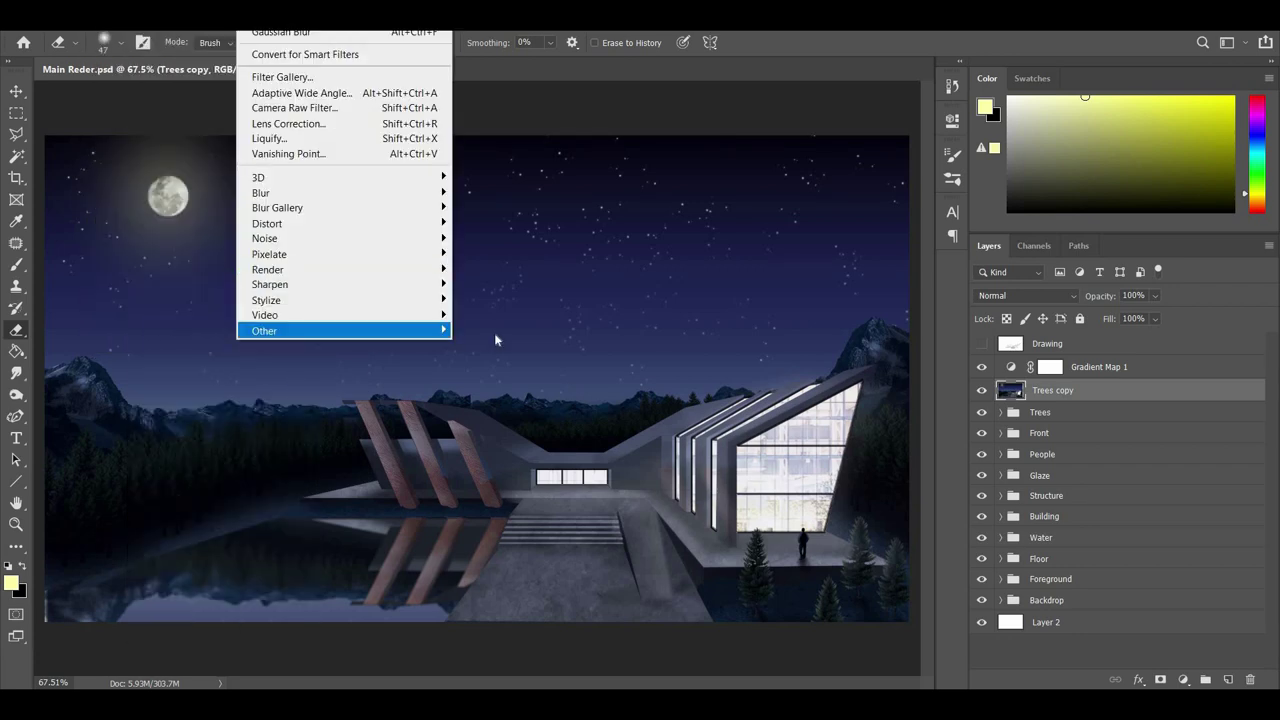
{"action": "left_click", "coordinate": [490, 345]}
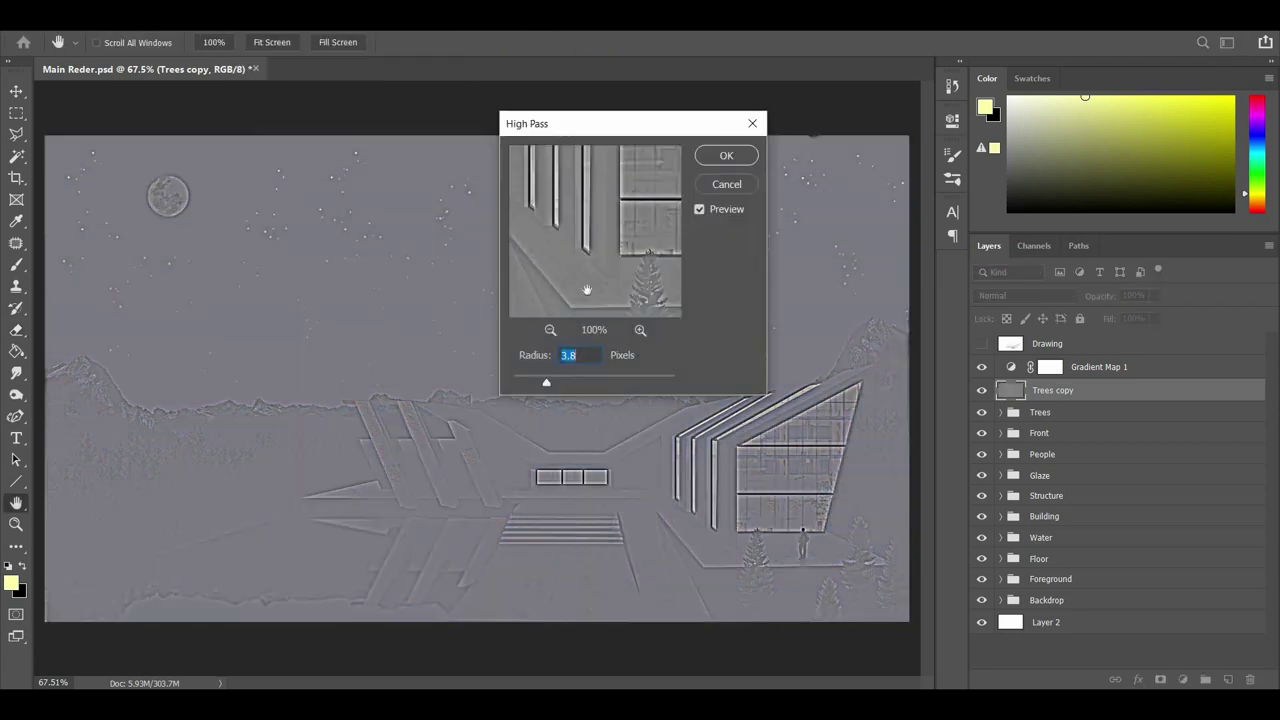
{"action": "left_click_drag", "start_coordinate": [538, 384], "coordinate": [539, 382]}
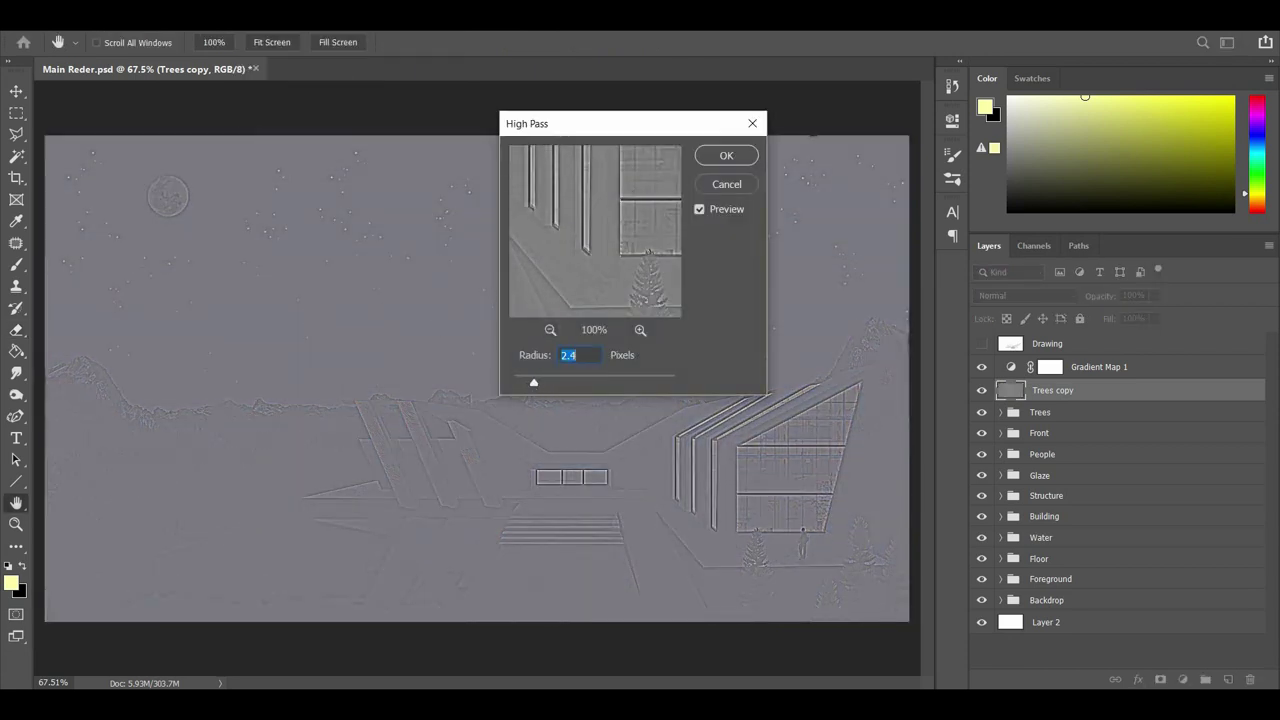
{"action": "left_click", "coordinate": [702, 163]}
{"action": "key", "text": "Return"}
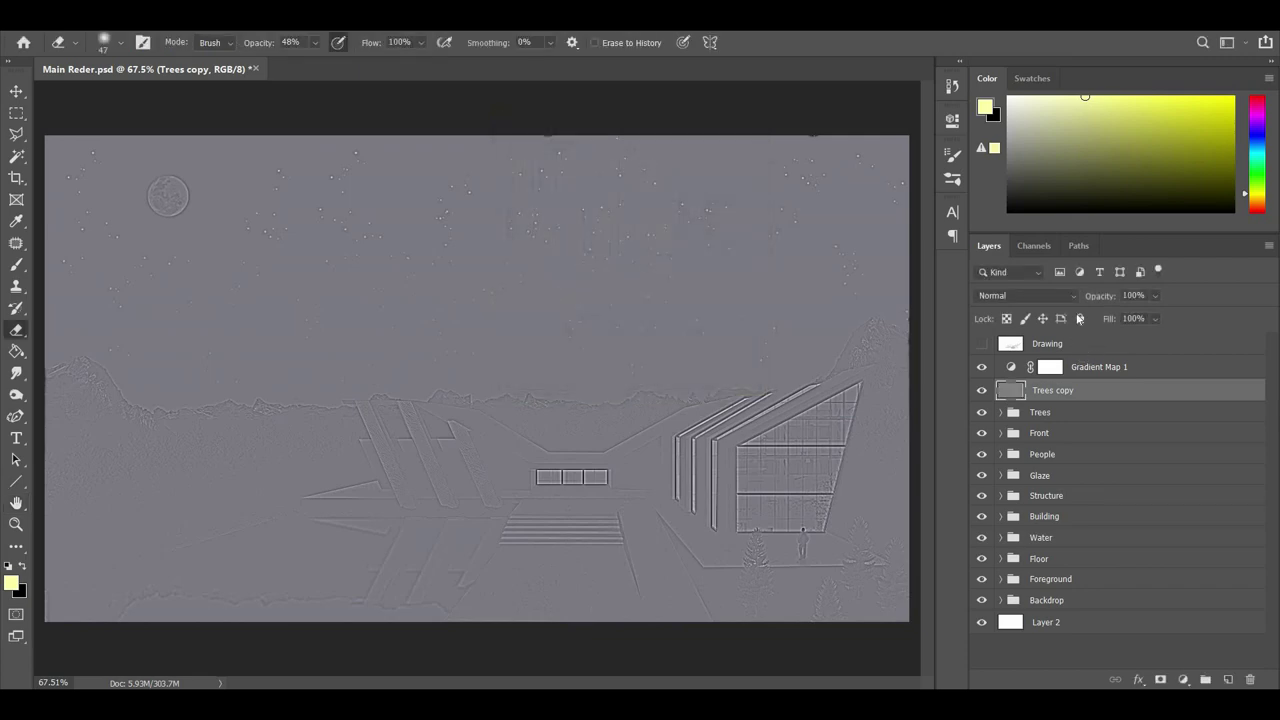
Set the high-pass Trees copy layer's blend mode to Overlay and its opacity to 50%.
{"action": "left_click", "coordinate": [1072, 297]}
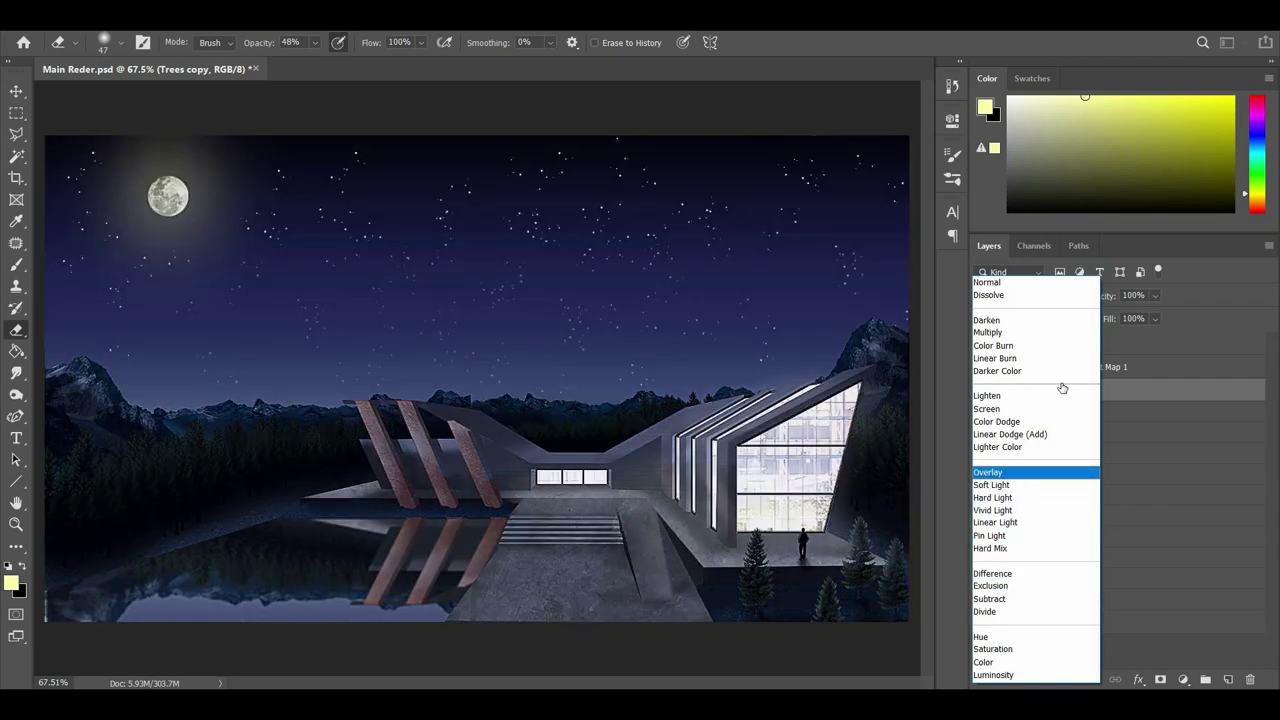
{"action": "left_click", "coordinate": [1016, 471]}
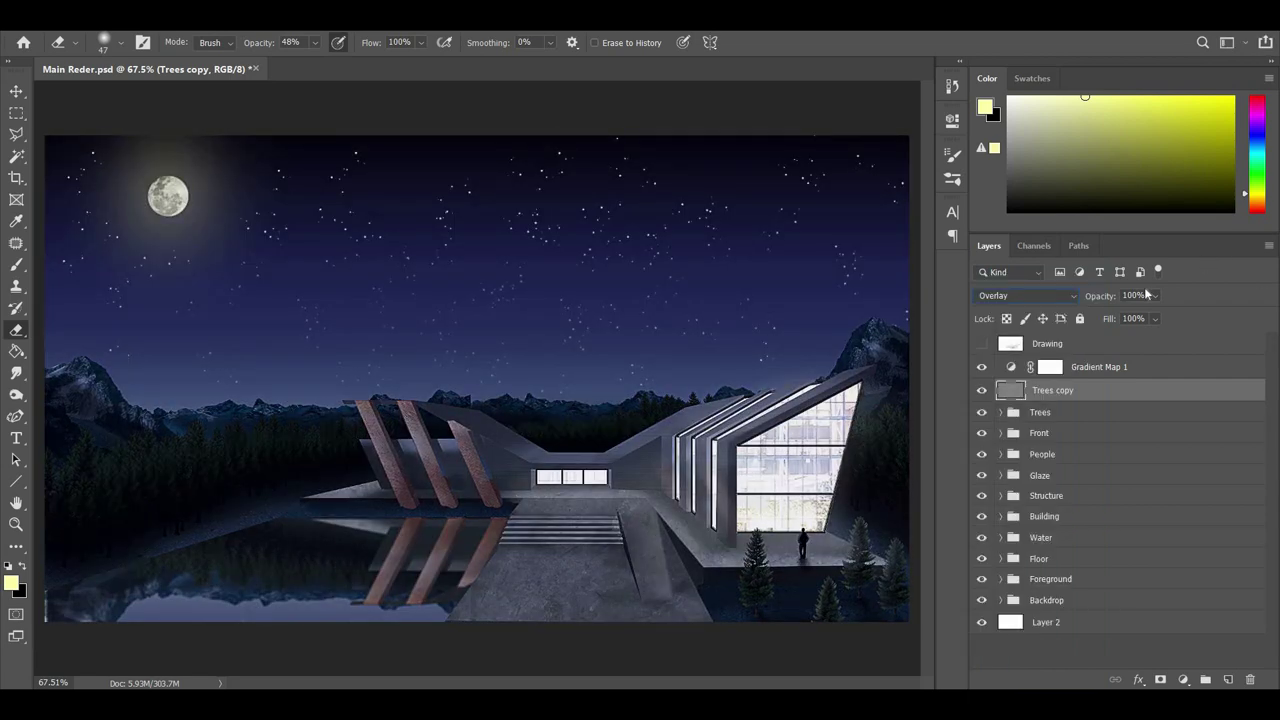
{"action": "key", "text": "Tab"}
{"action": "type", "text": "50"}
{"action": "key", "text": "Return"}
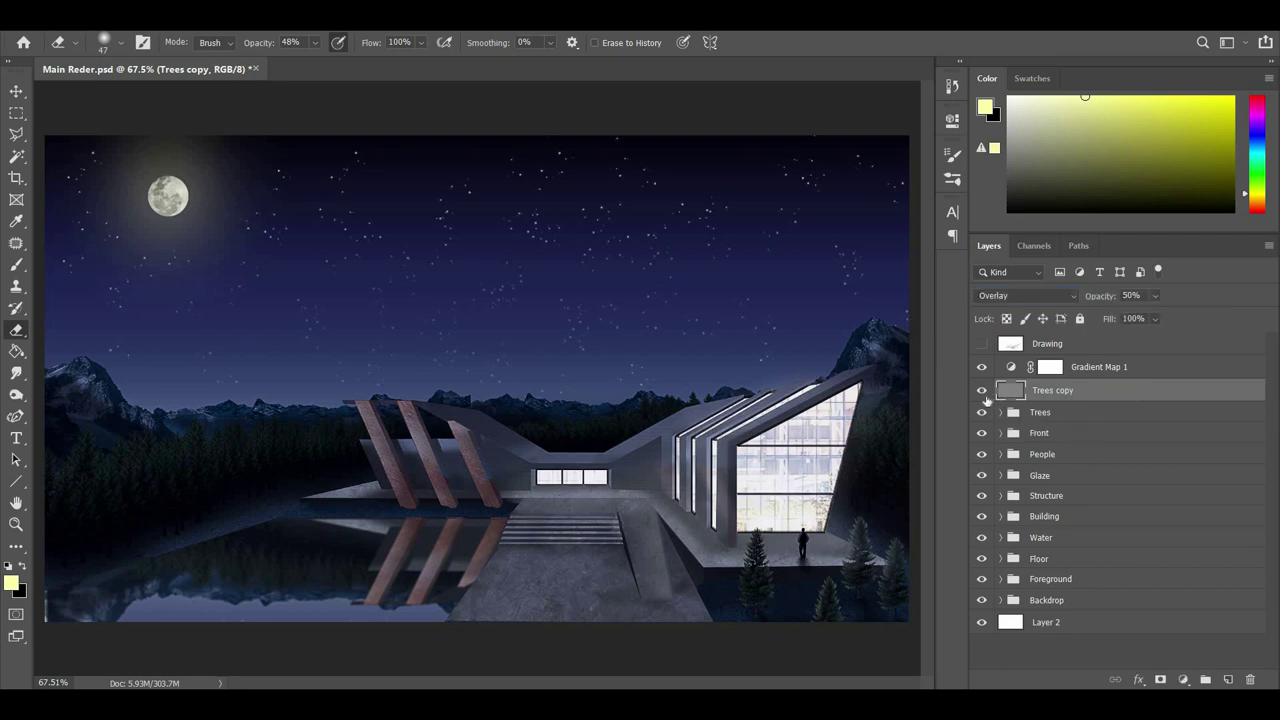
Toggle the Trees copy layer's visibility to compare the sharpening, and reduce its opacity to 25%.
{"action": "left_click", "coordinate": [984, 395]}
{"action": "left_click", "coordinate": [982, 391]}
{"action": "left_click", "coordinate": [1100, 297]}
{"action": "type", "text": "25"}
{"action": "key", "text": "Return"}
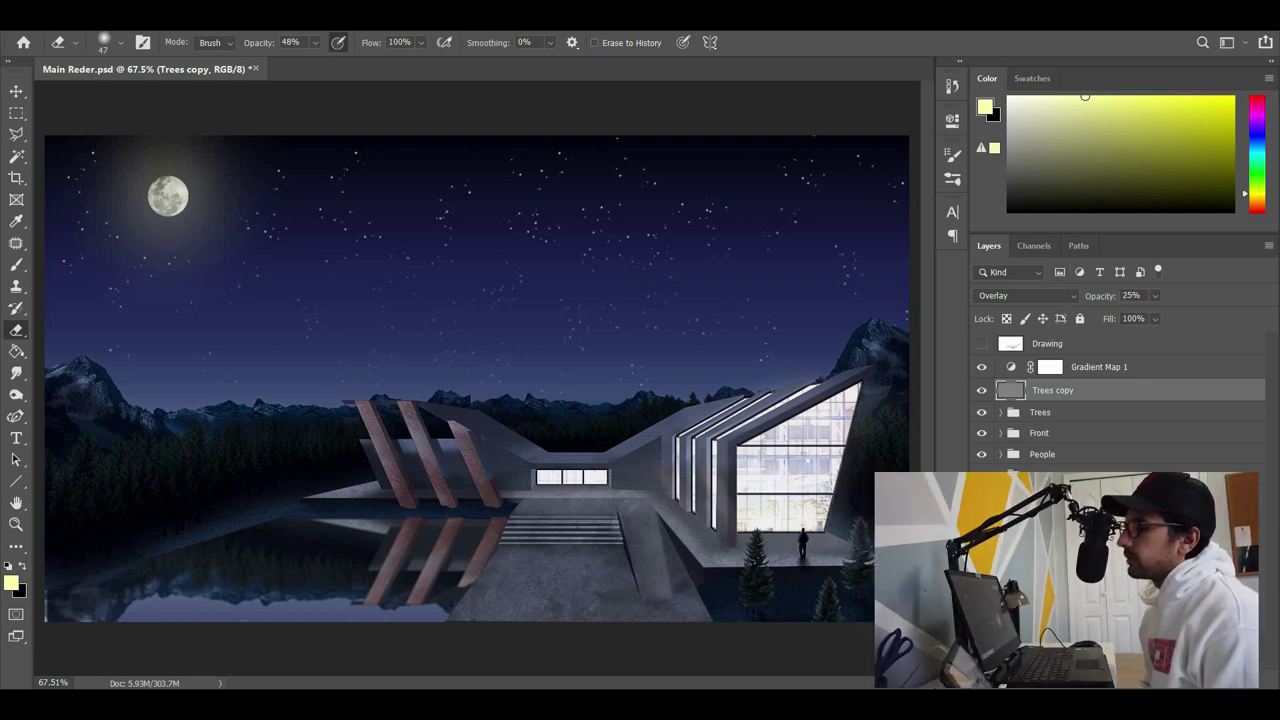